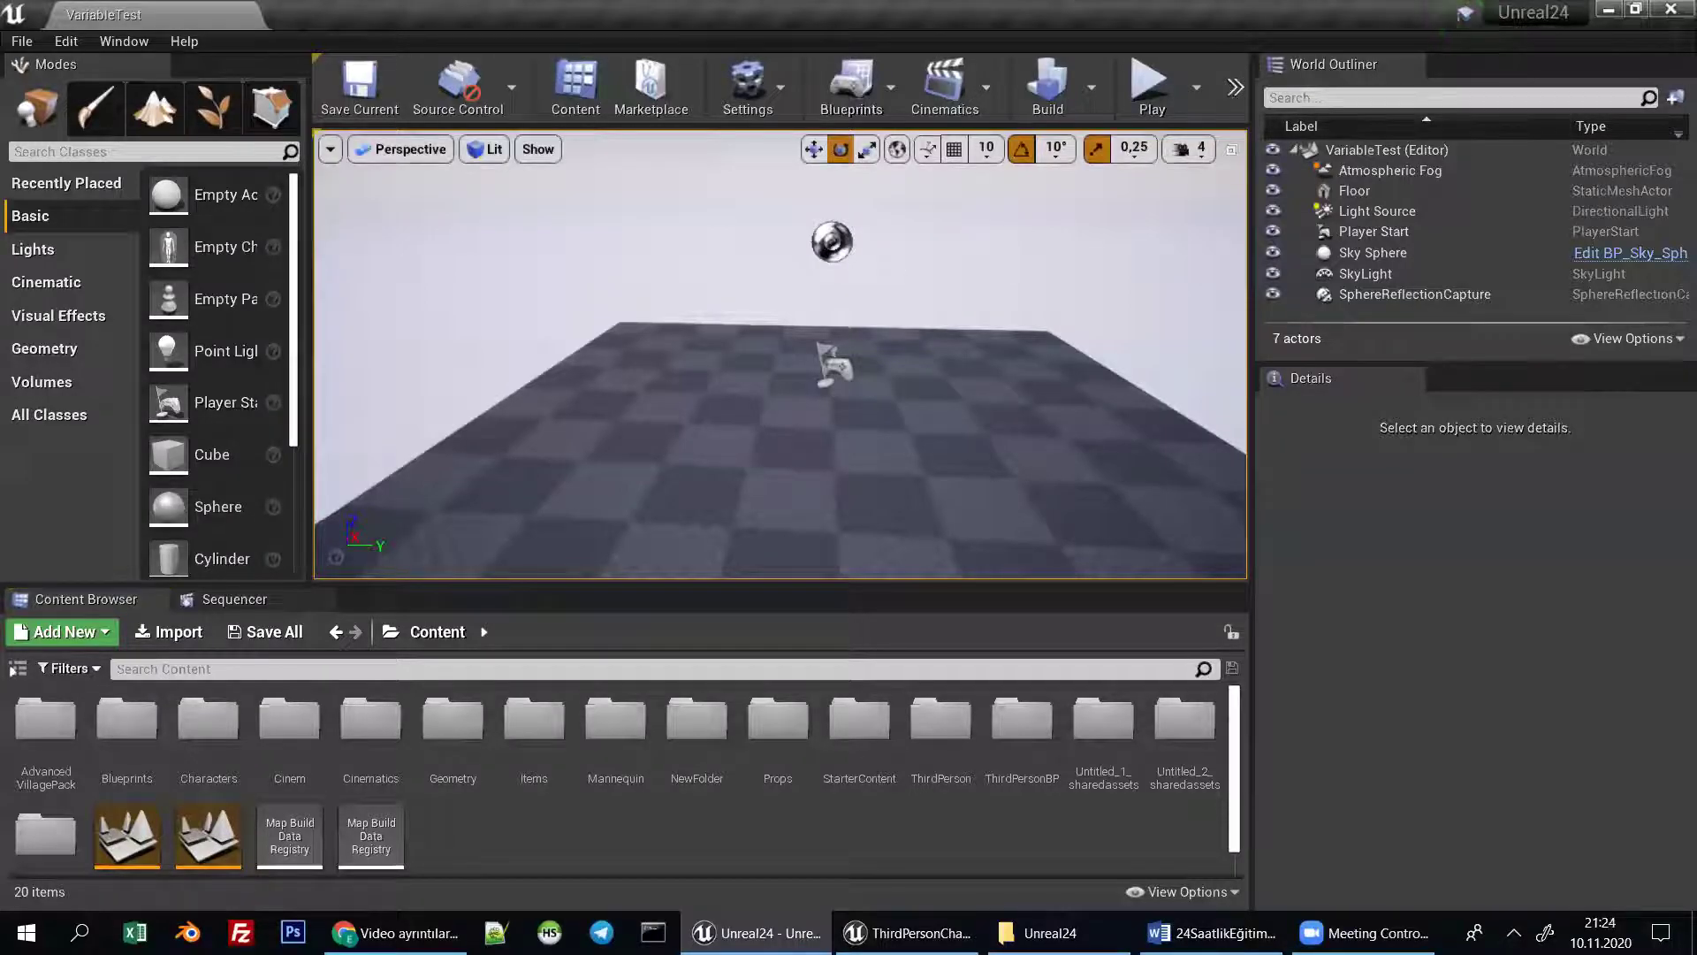
Drop a Cube from Basic into the level and frame it in the viewport.
right_click_drag(875, 285, 857, 277)
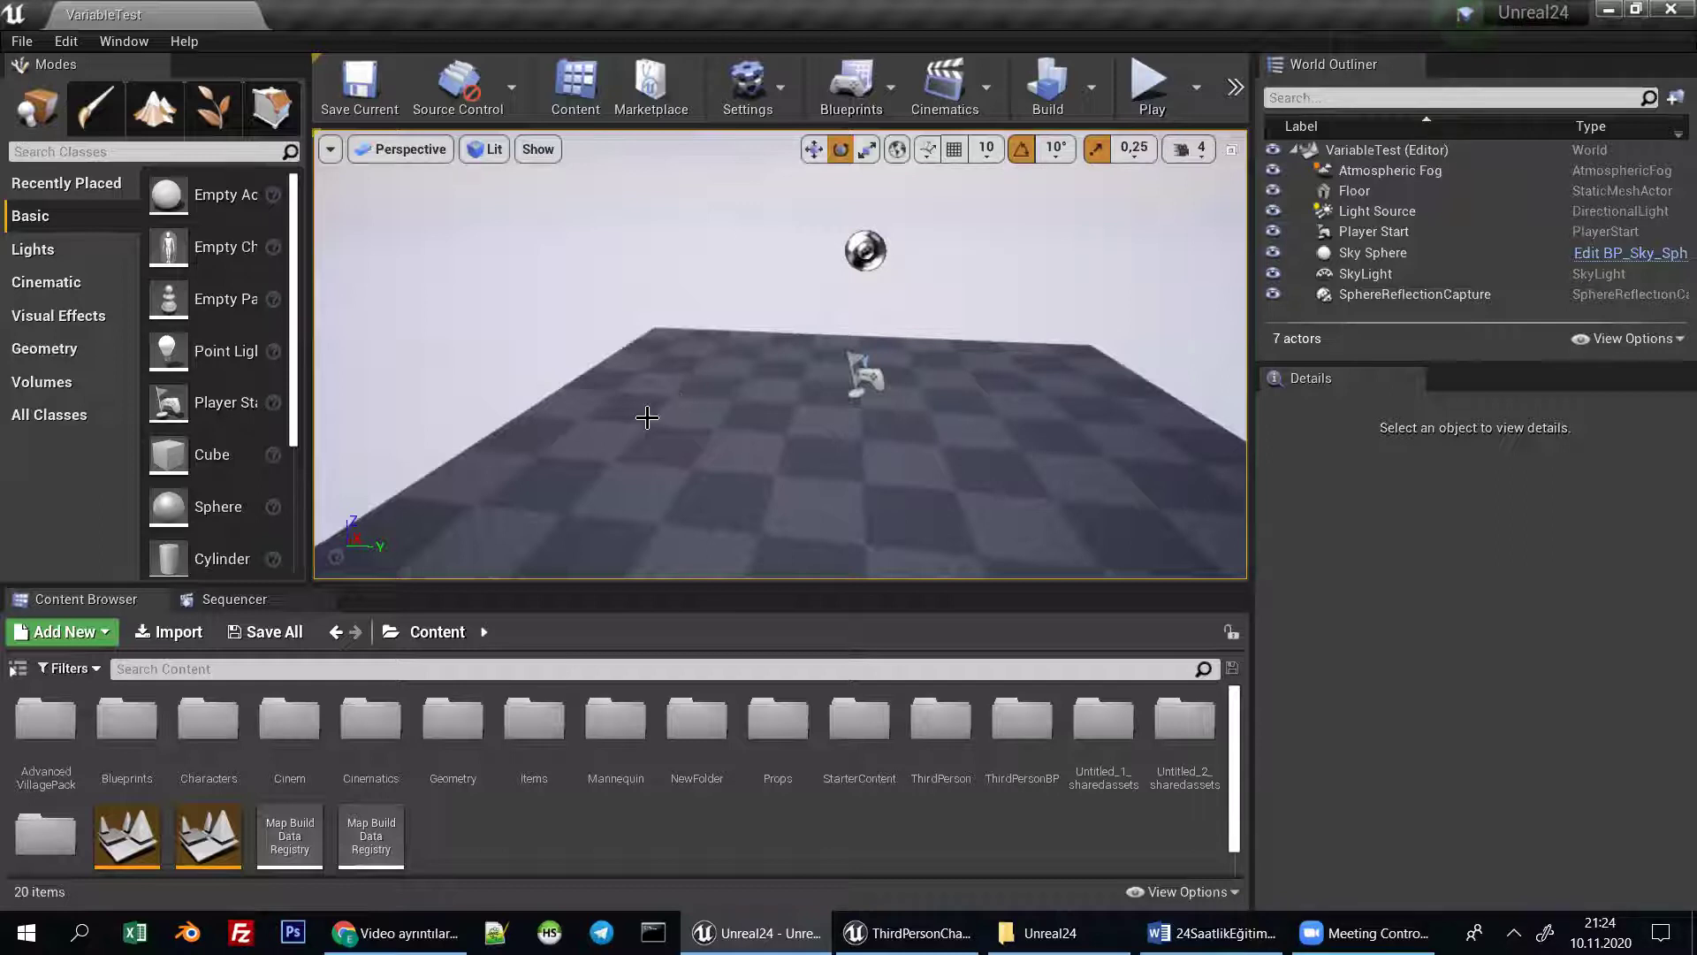
right_click_drag(663, 434, 663, 434)
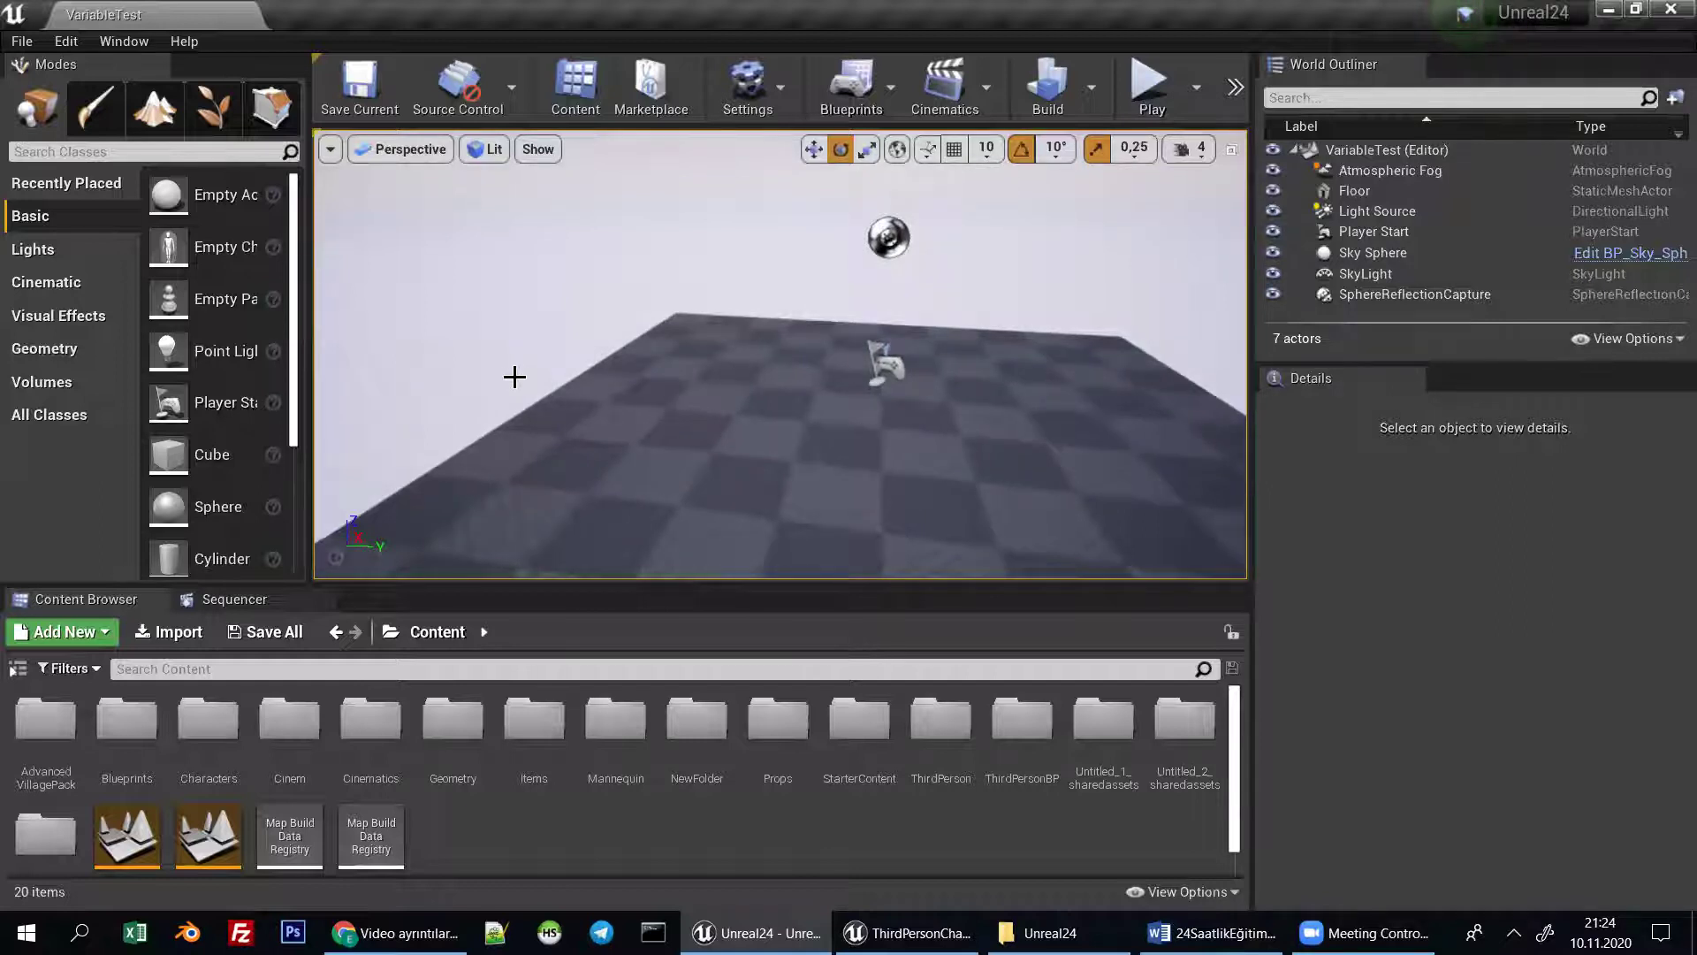
right_click_drag(804, 379, 804, 379)
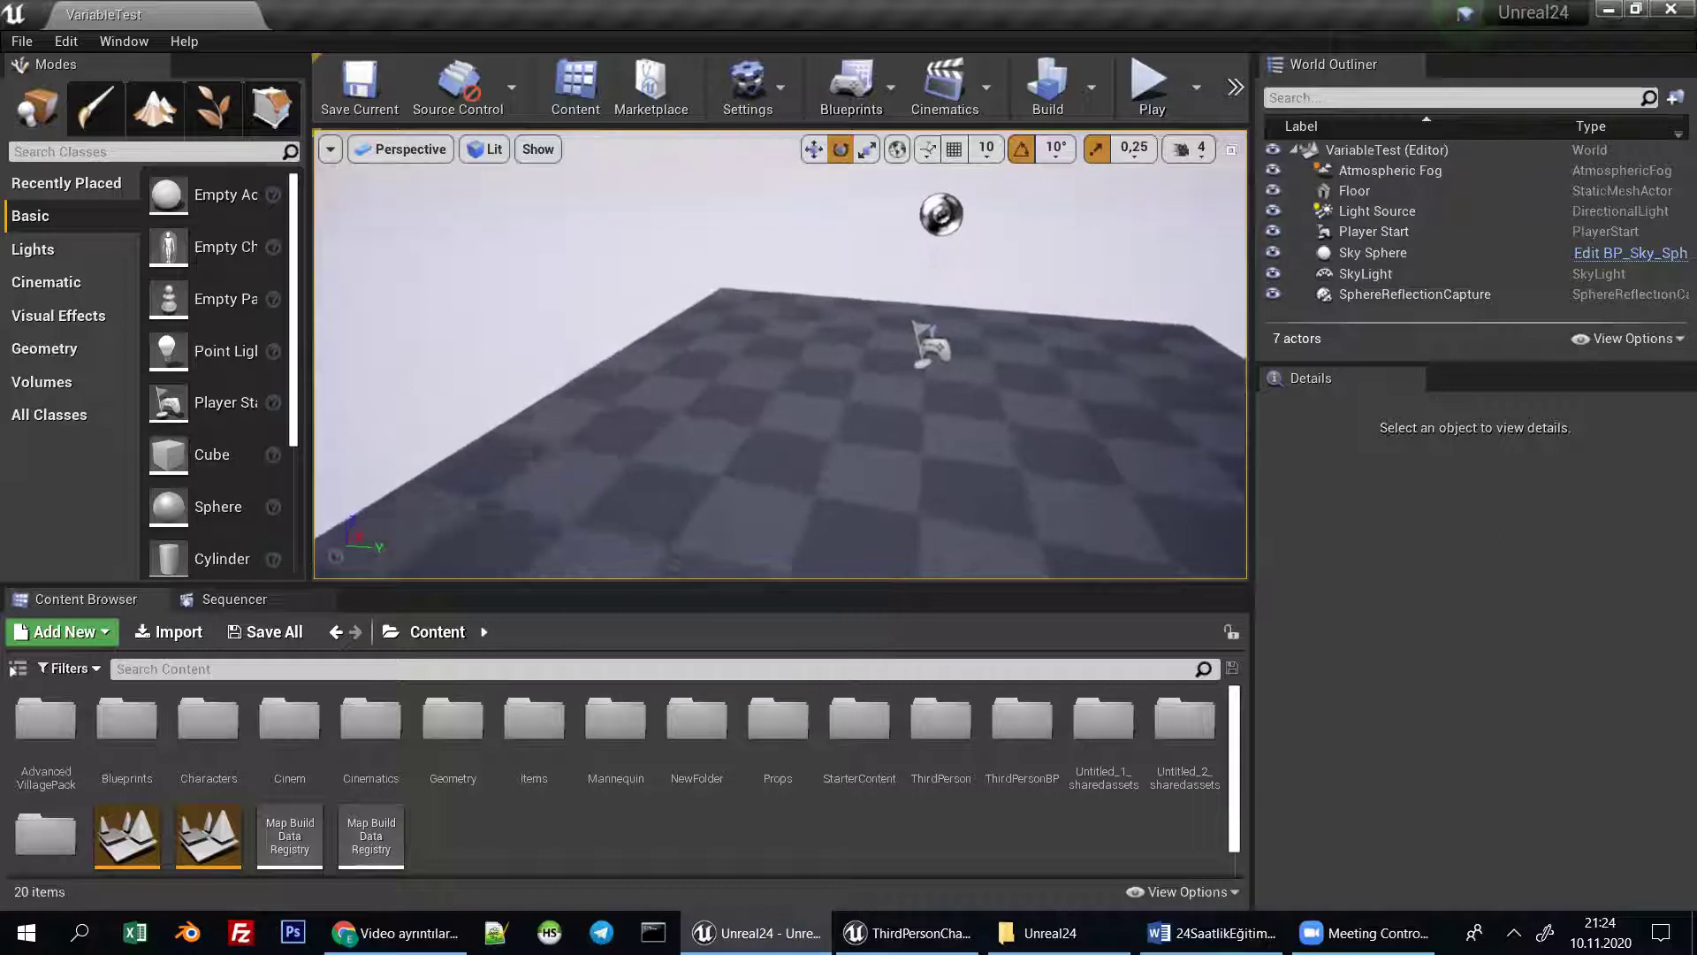
right_click_drag(542, 506, 542, 506)
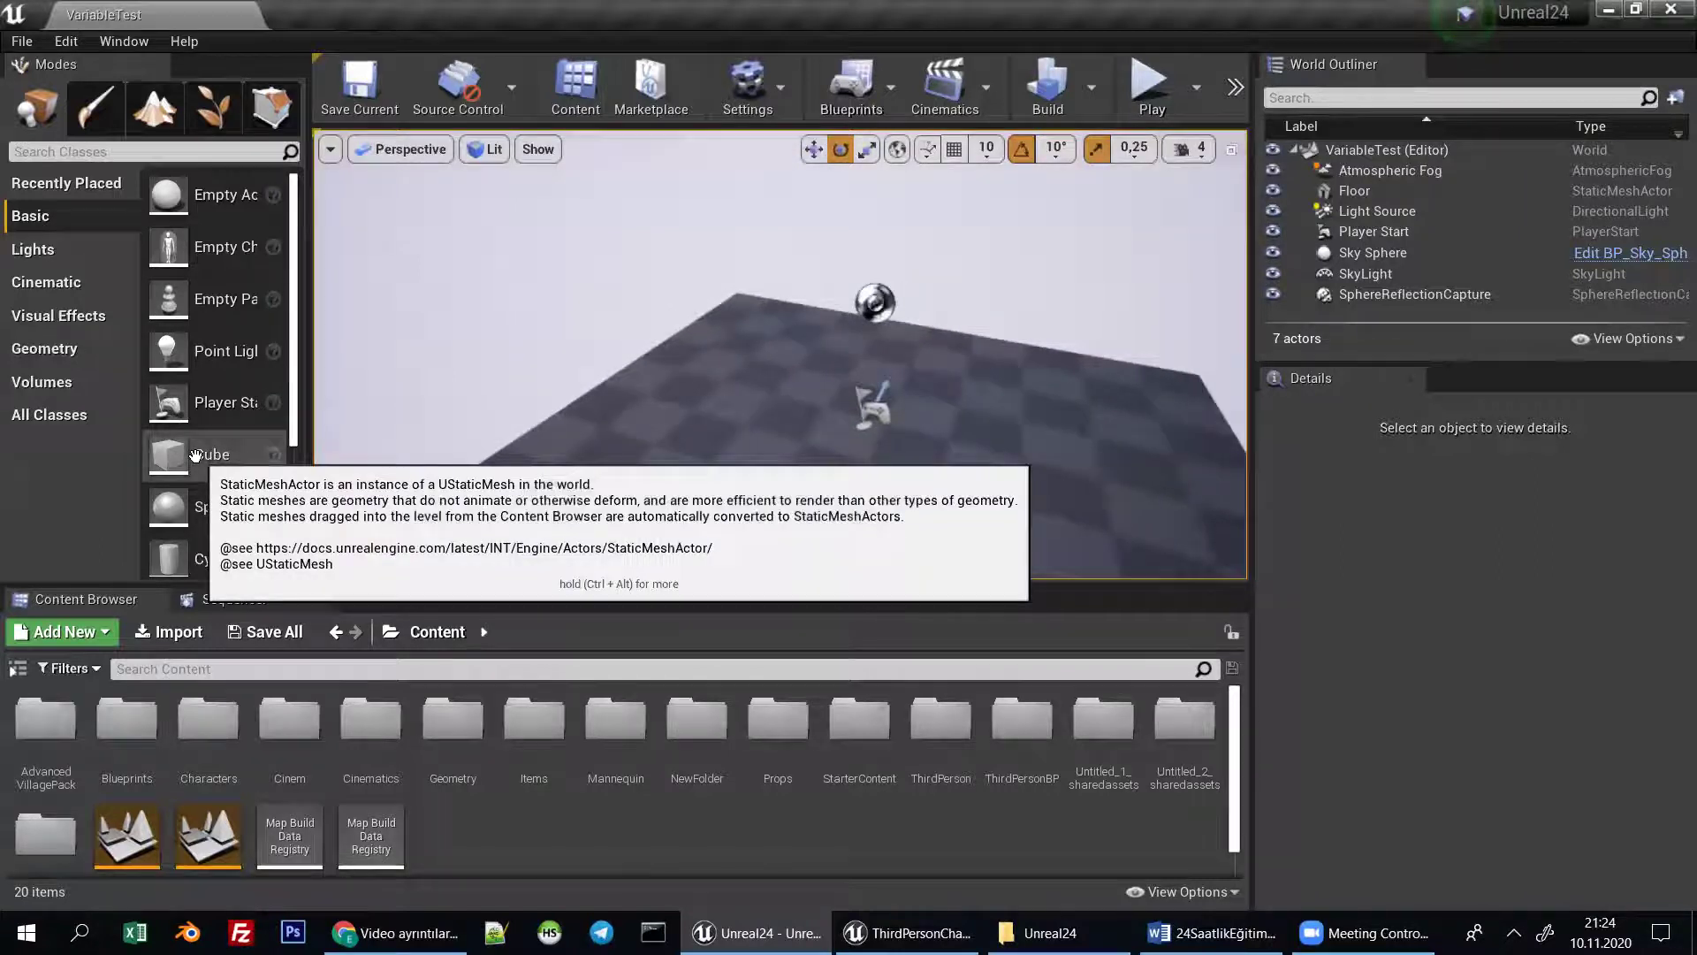
mouse_move(196, 456)
left_mouse_down()
mouse_move(241, 467)
mouse_move(696, 408)
left_mouse_up()
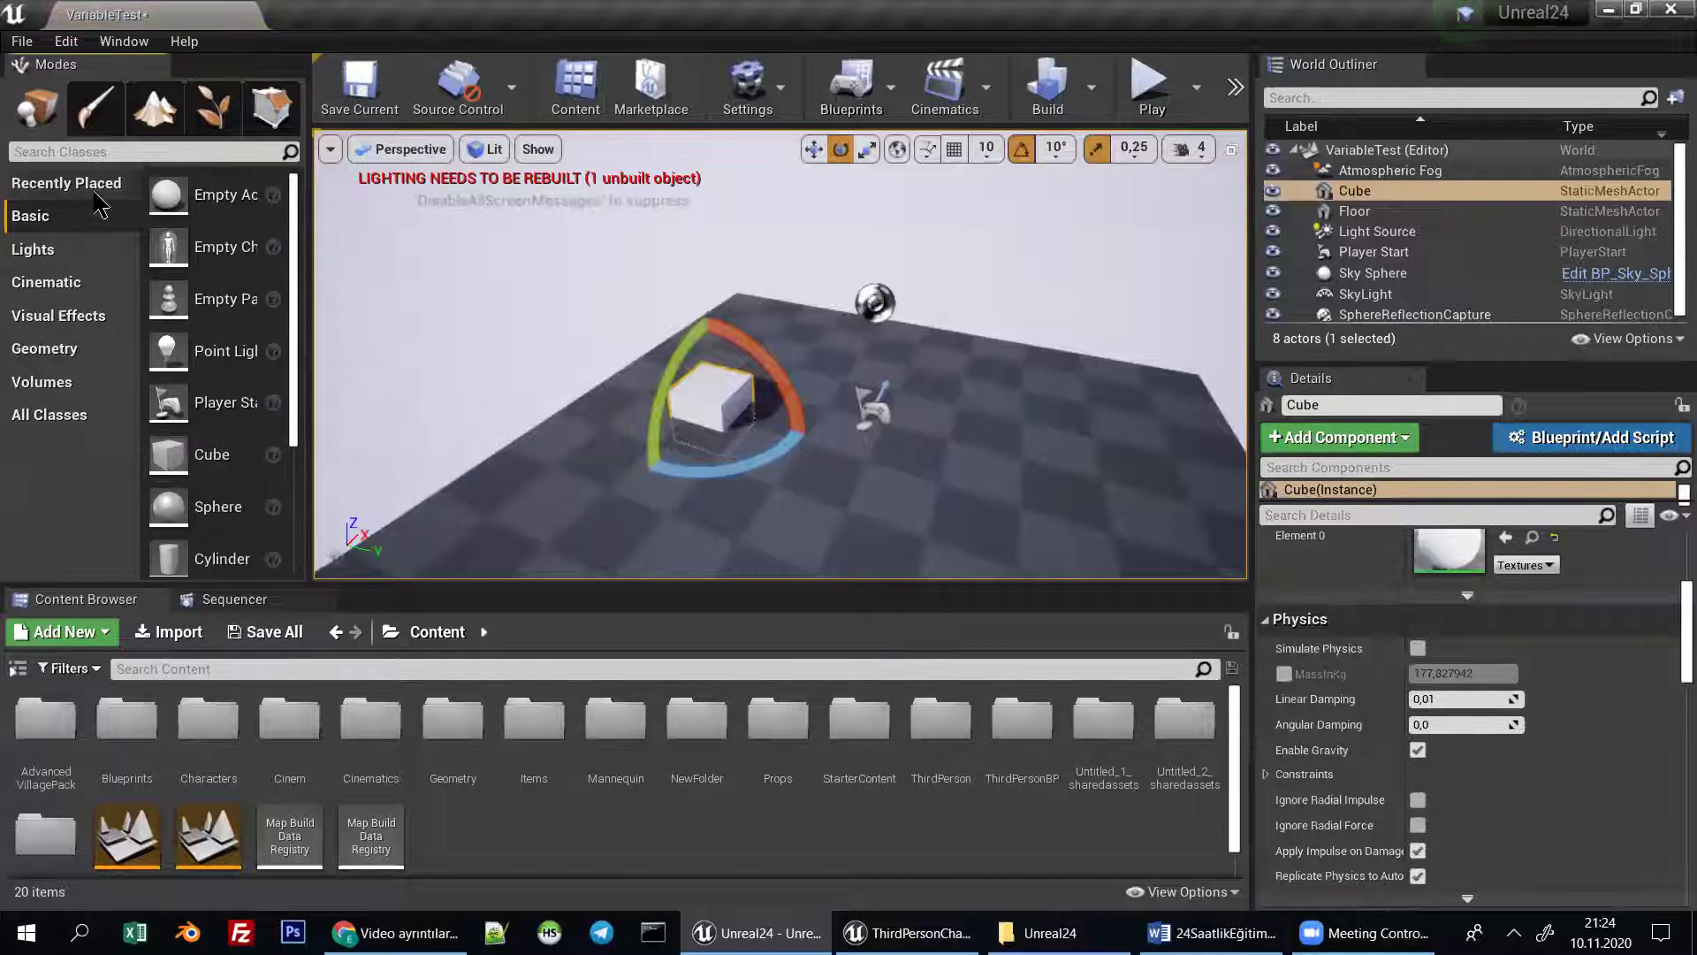
right_click_drag(822, 389, 768, 386)
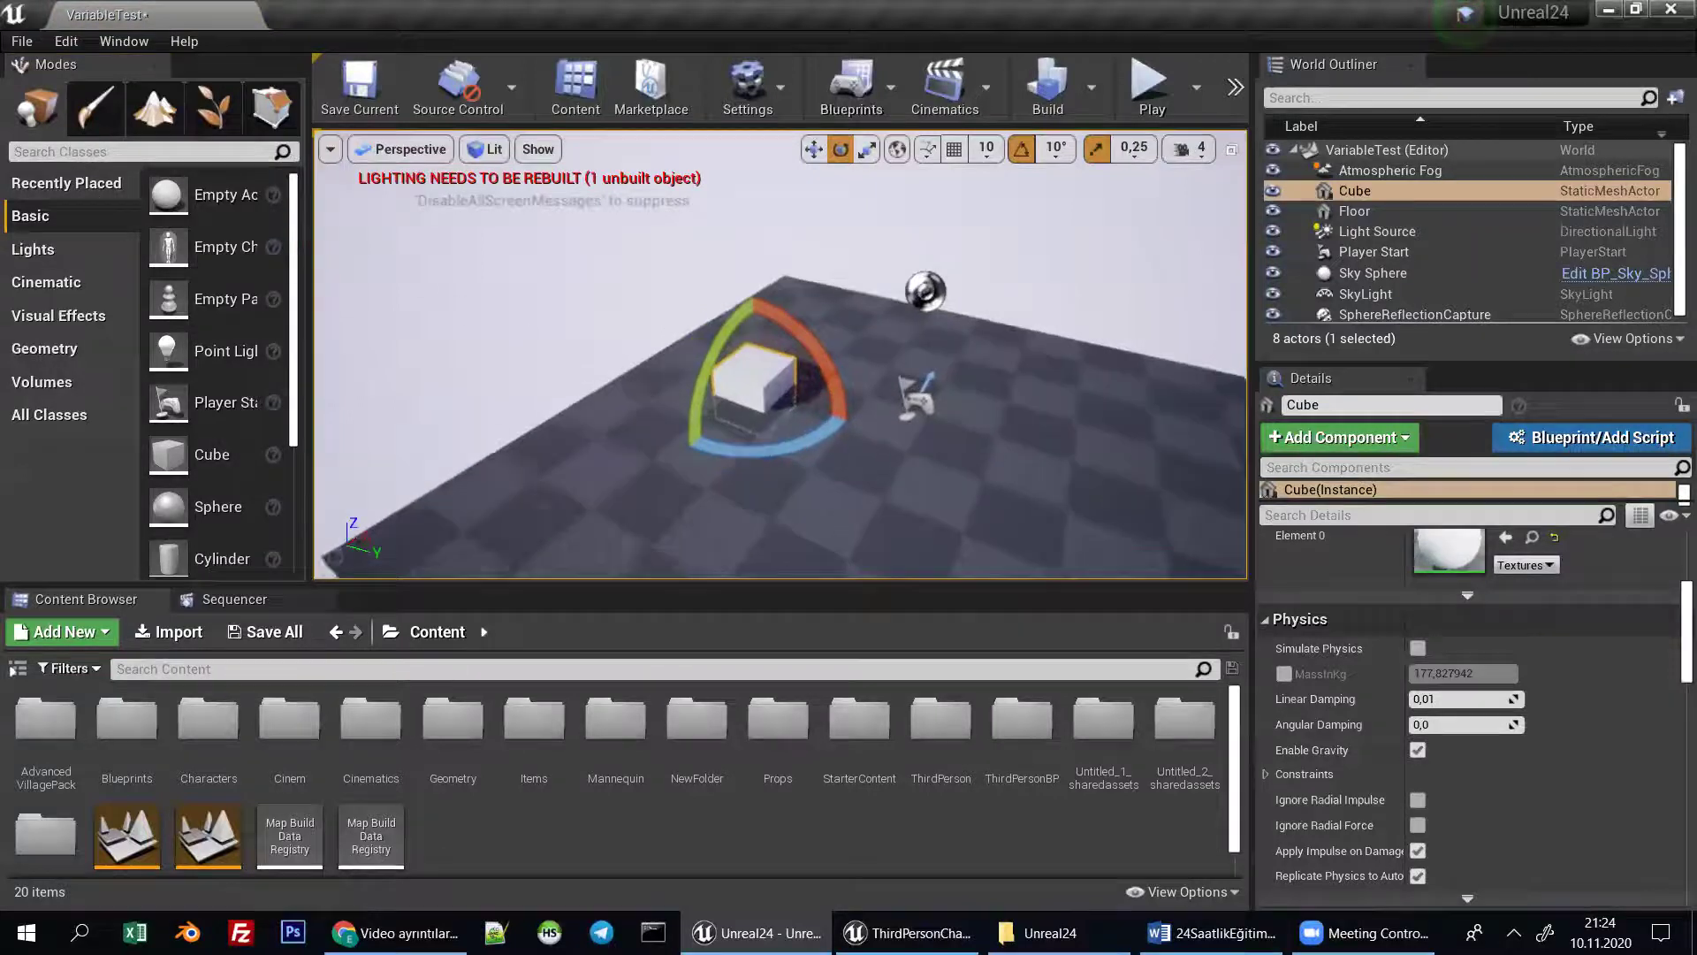
key("w")
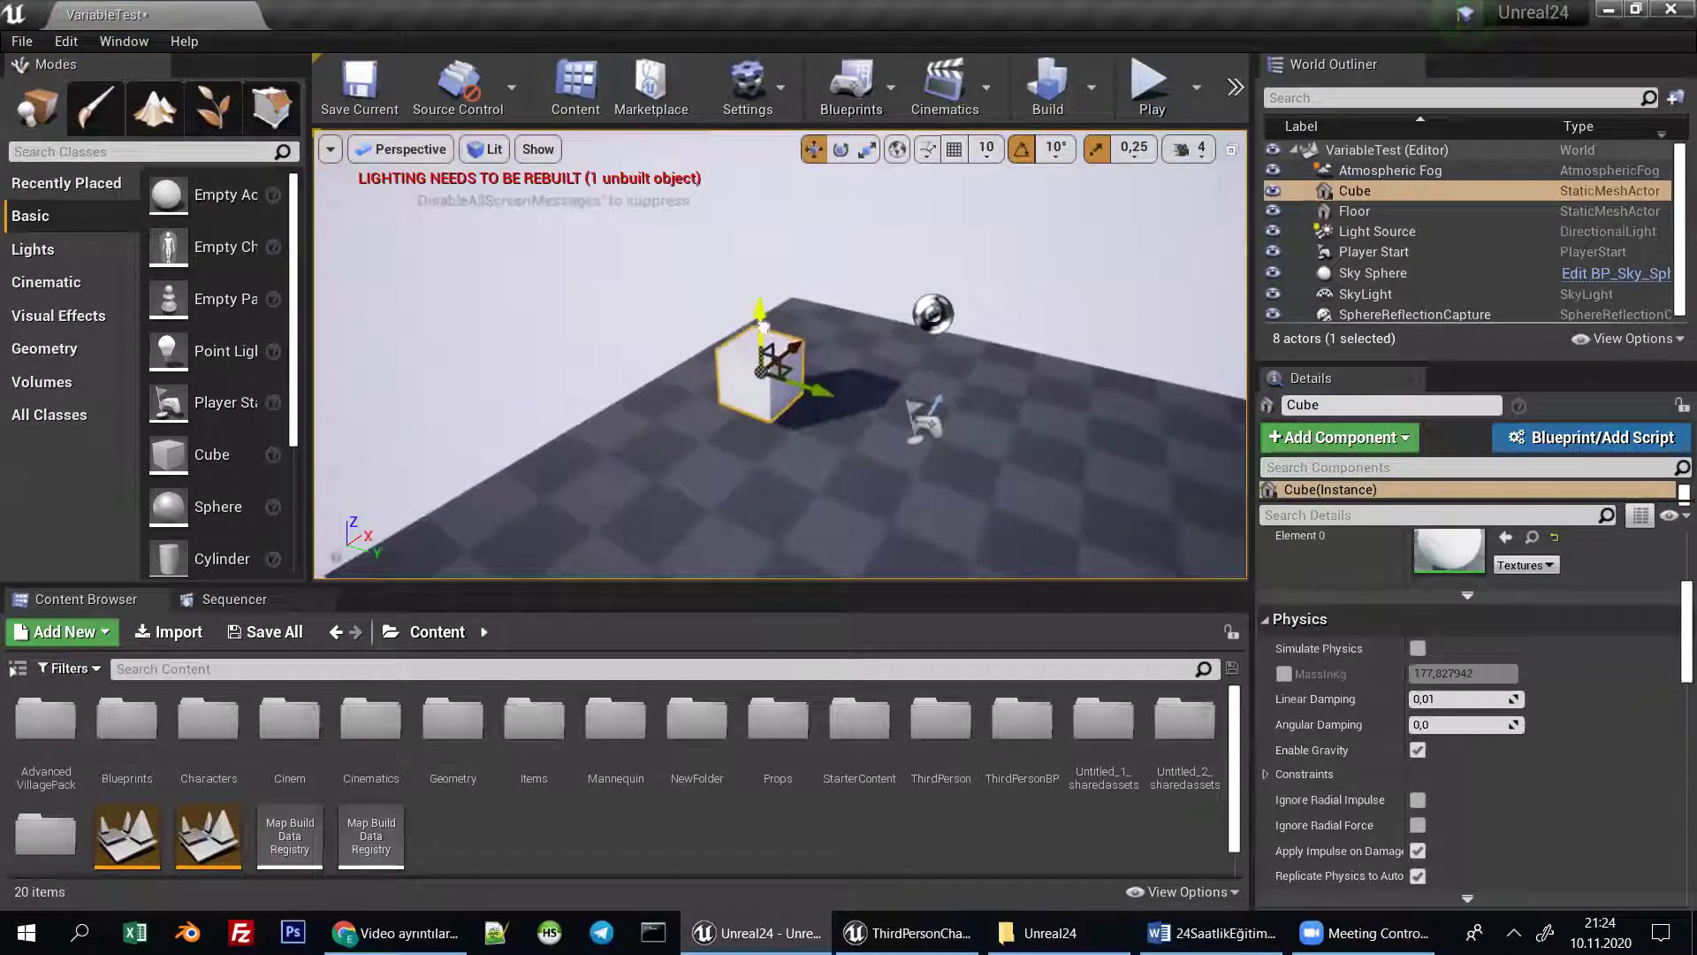
right_click_drag(767, 386, 847, 369)
key("f")
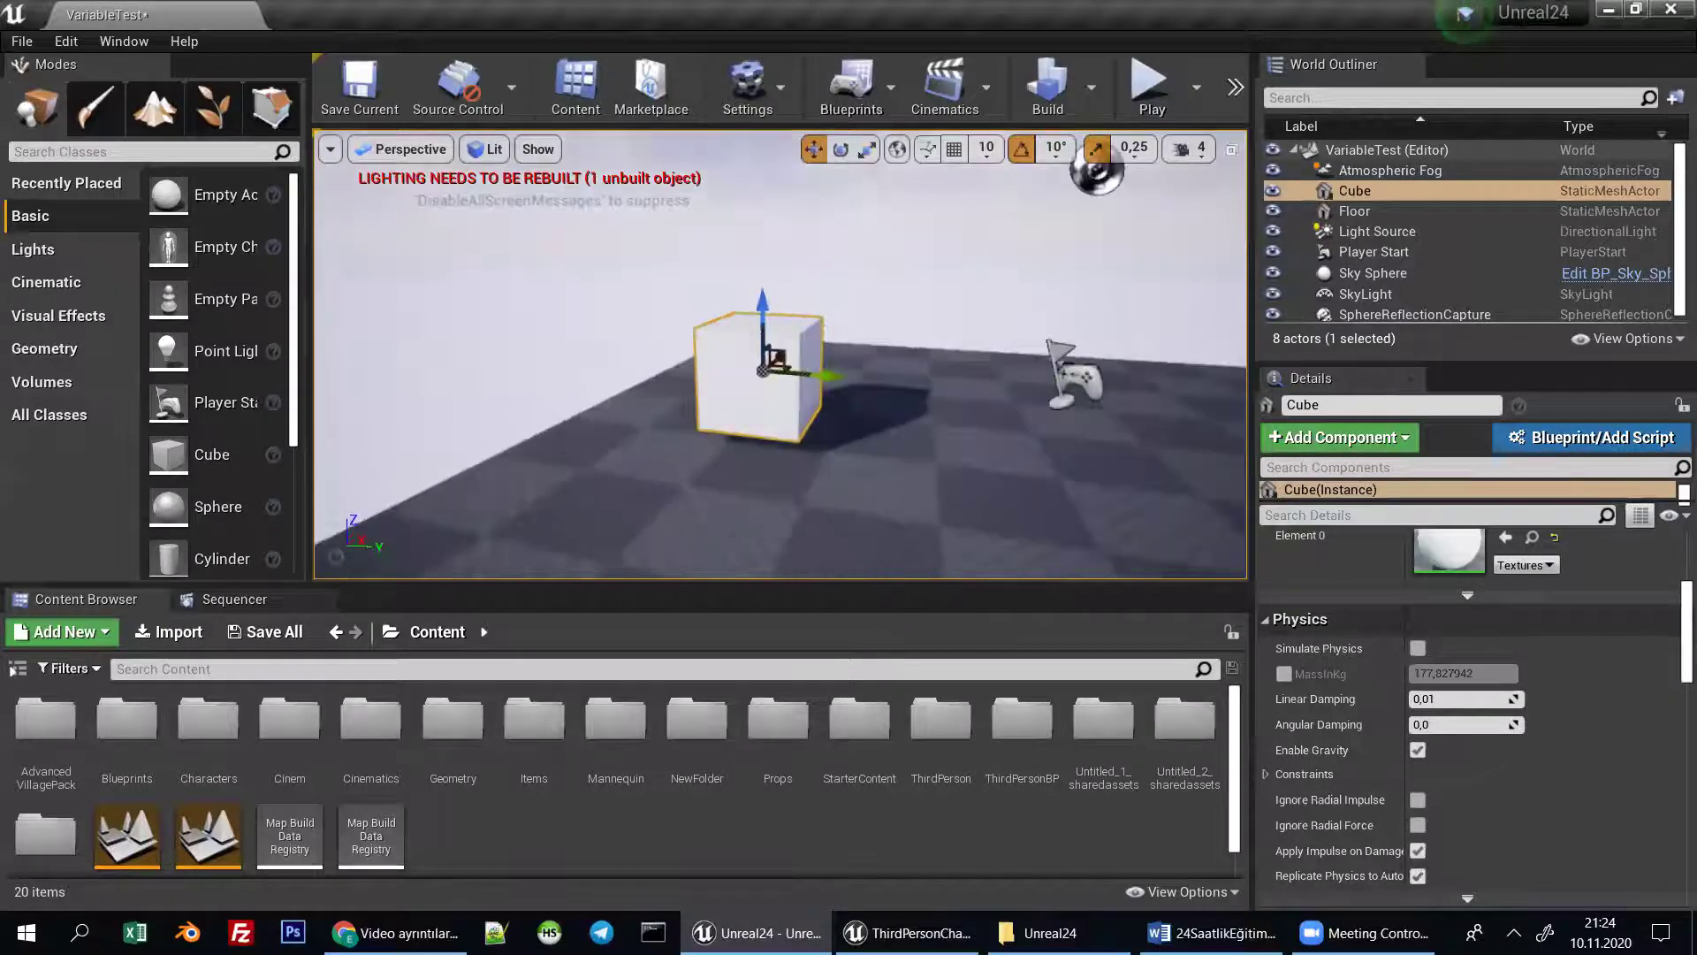
scroll(1374, 616, "up", 3)
scroll(1374, 616, "up", 2)
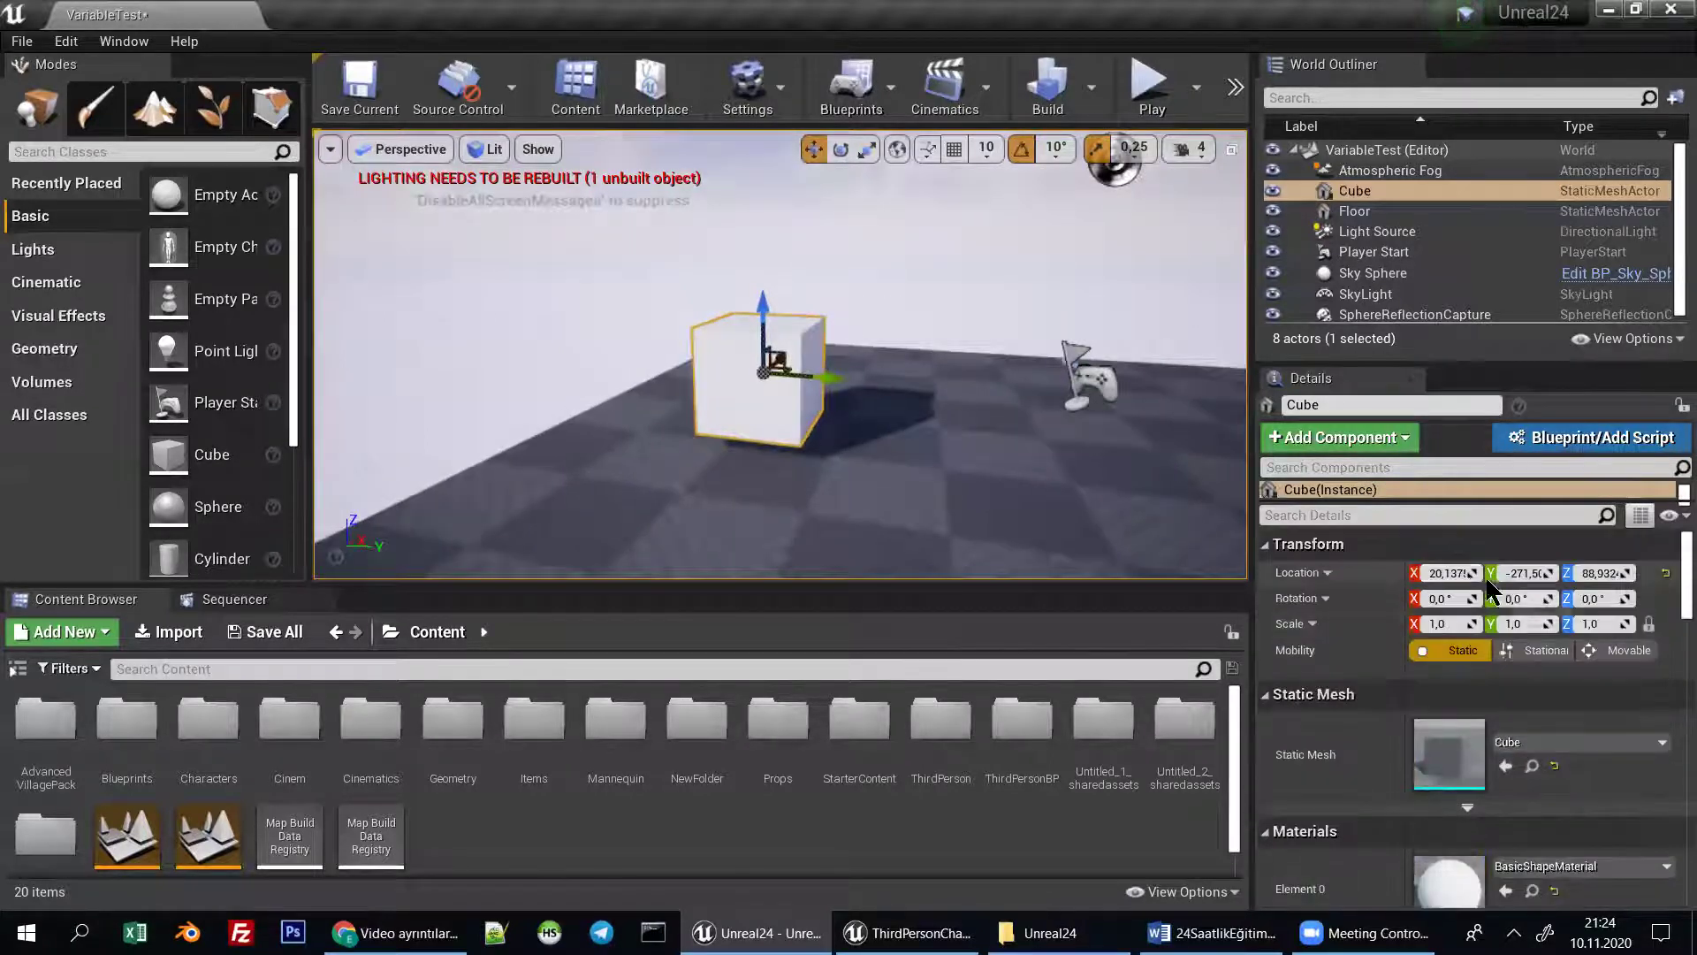
Convert the cube into a Blueprint named IslemKupu_BP saved in the Blueprints folder.
left_click(1570, 447)
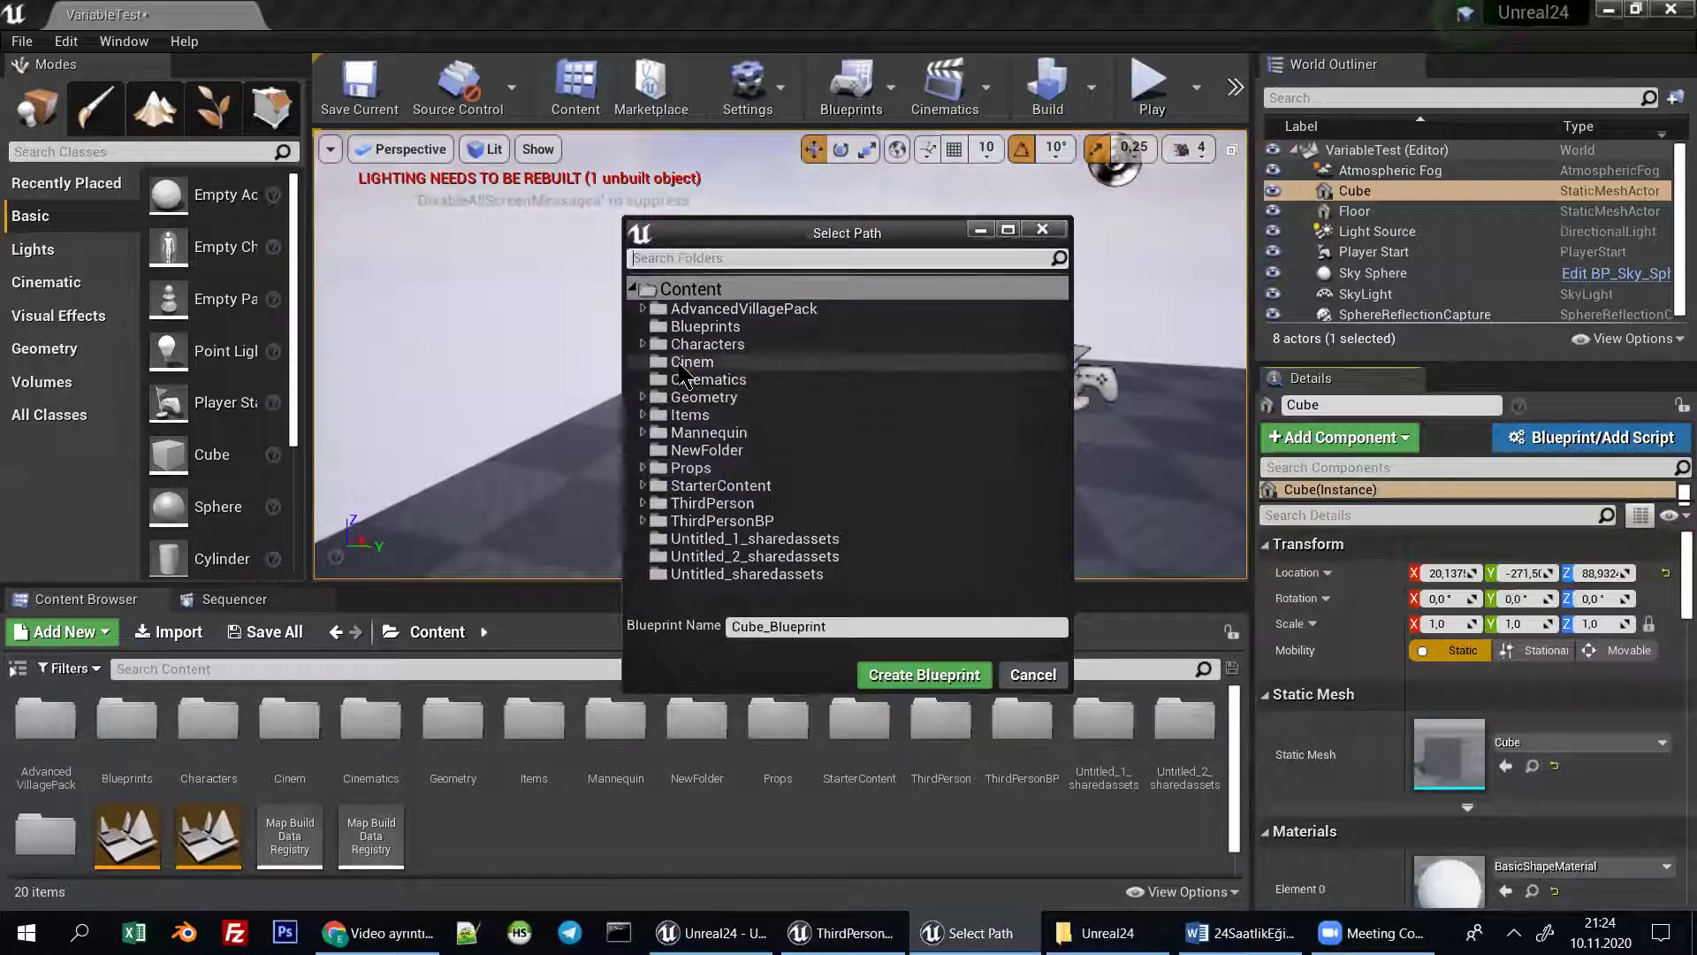
left_click(704, 327)
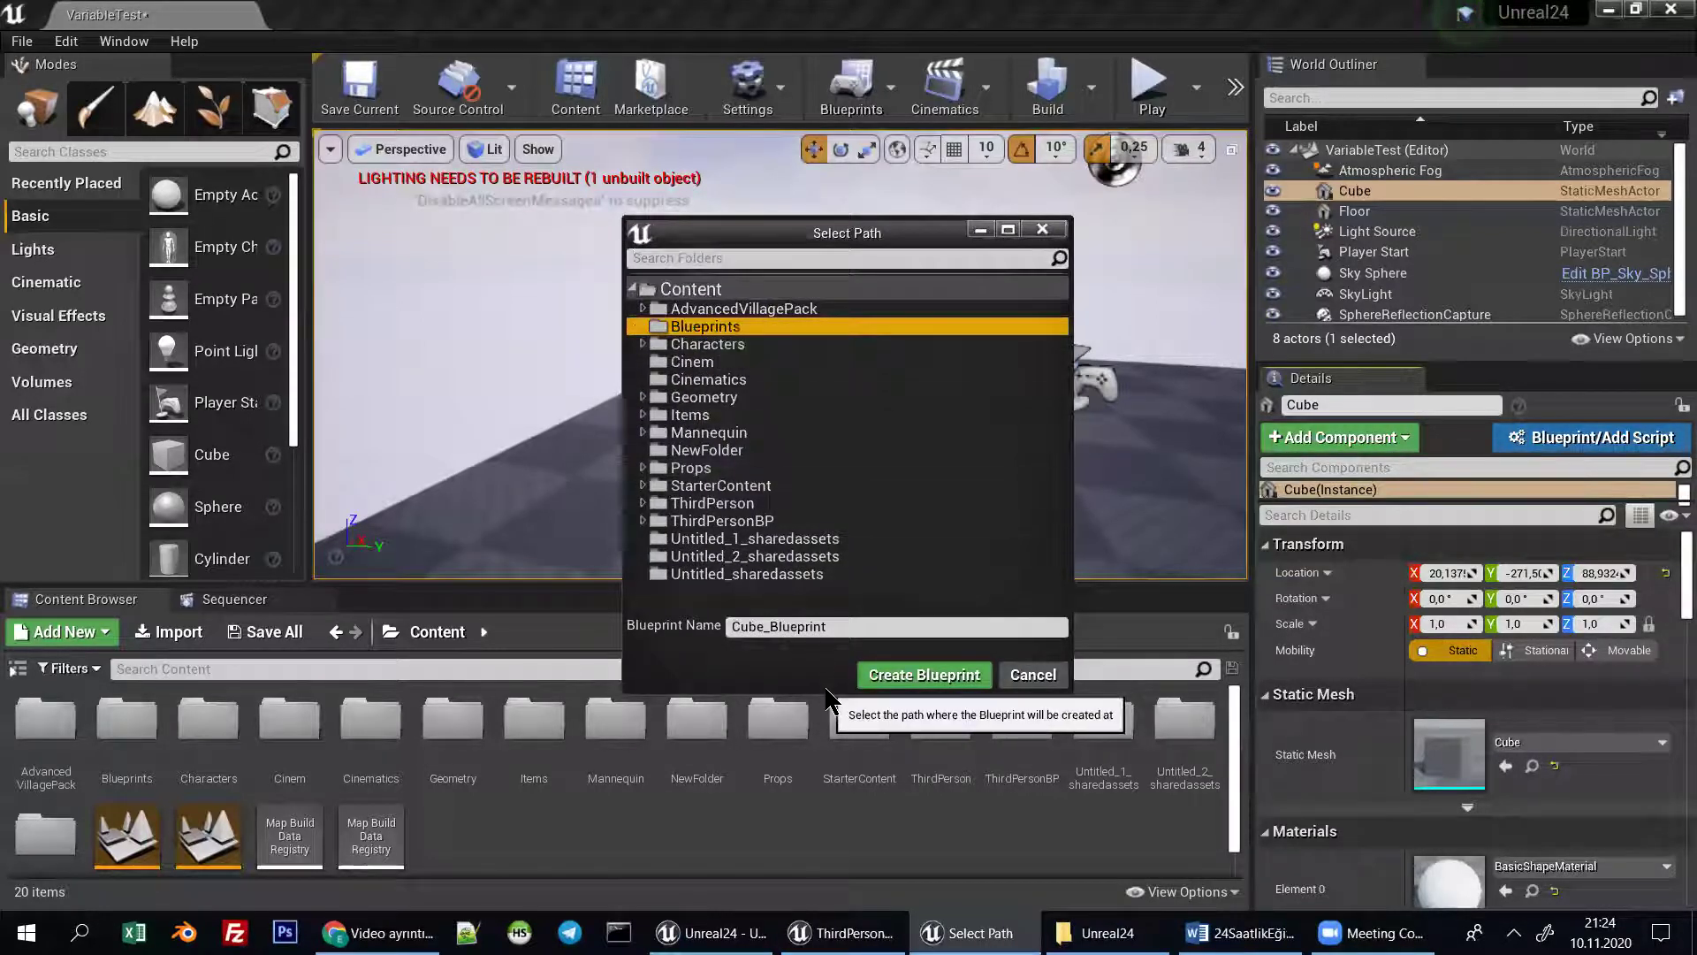
left_click(760, 626)
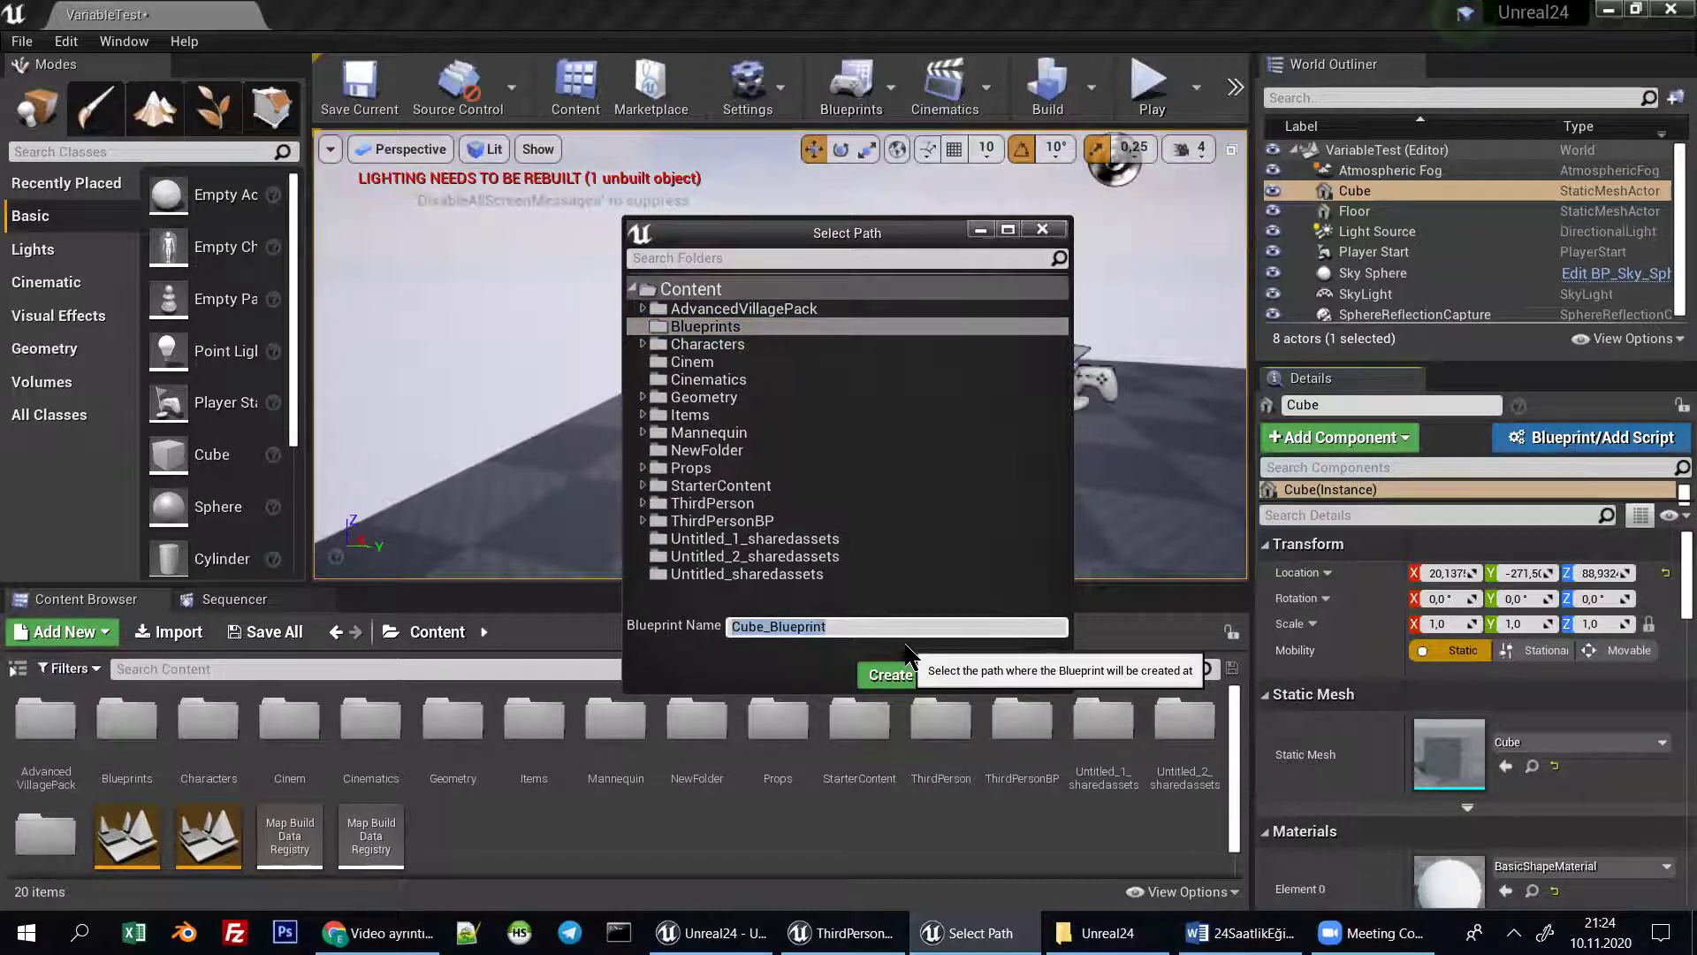
type("IslemKupu_BP")
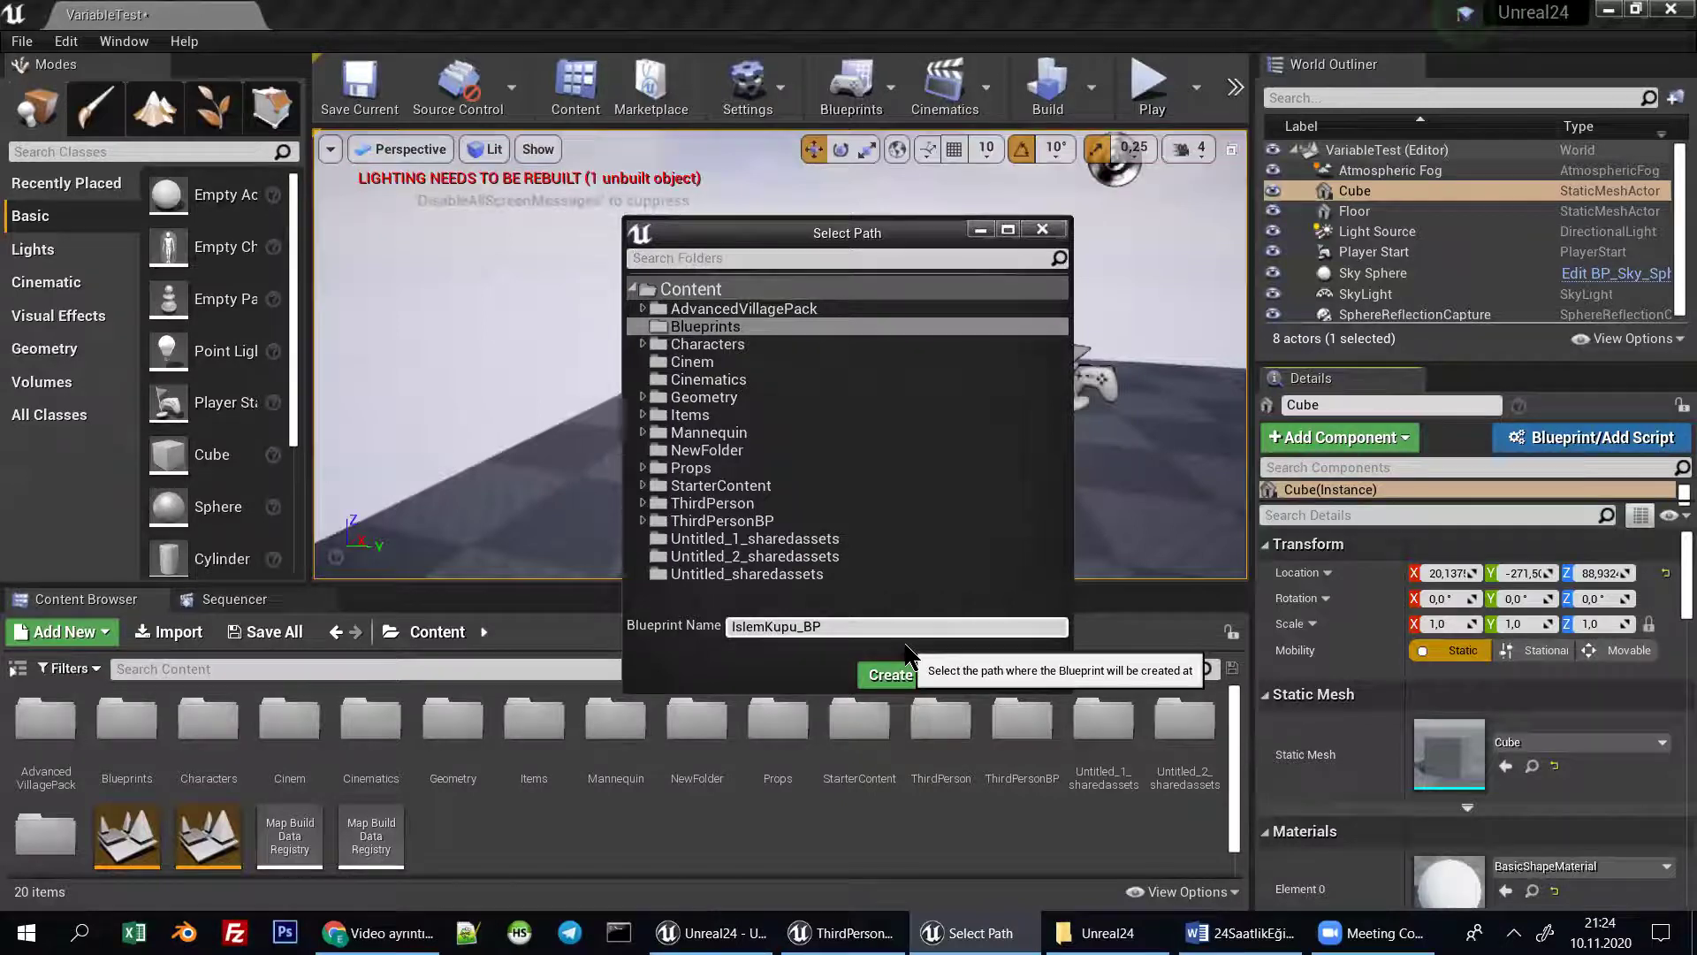
left_click(902, 673)
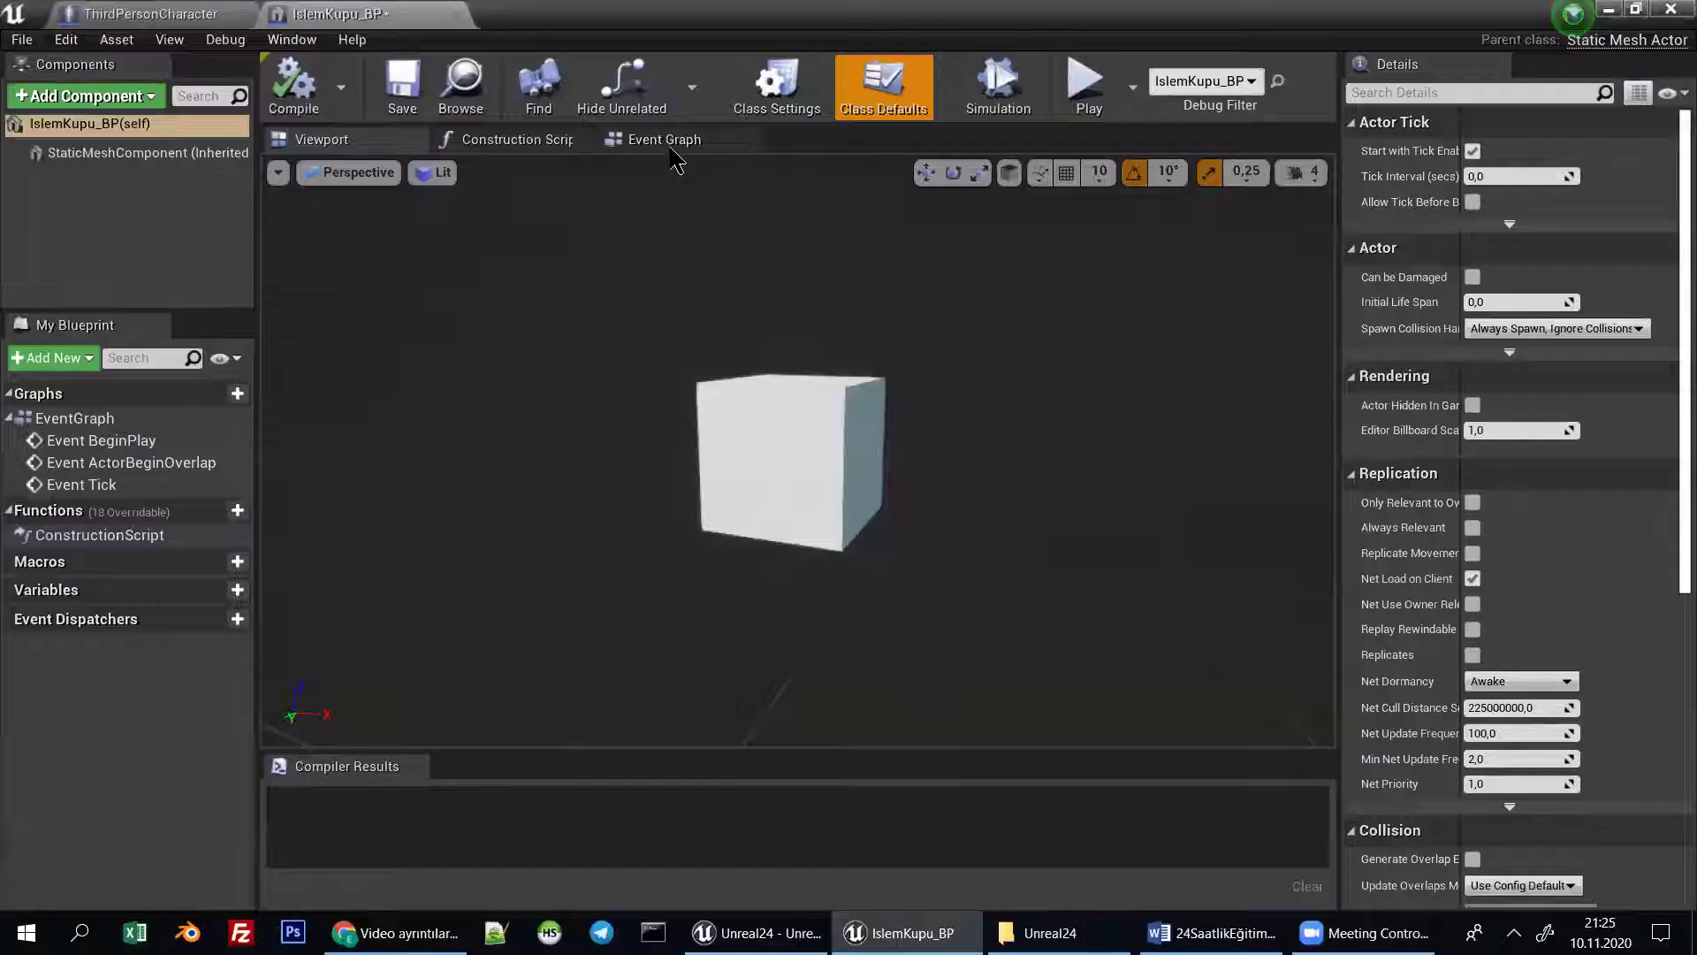
Orbit the Viewport preview around the cube and save IslemKupu_BP.
mouse_move(939, 333)
right_mouse_down()
mouse_move(940, 353)
mouse_move(940, 340)
right_mouse_up()
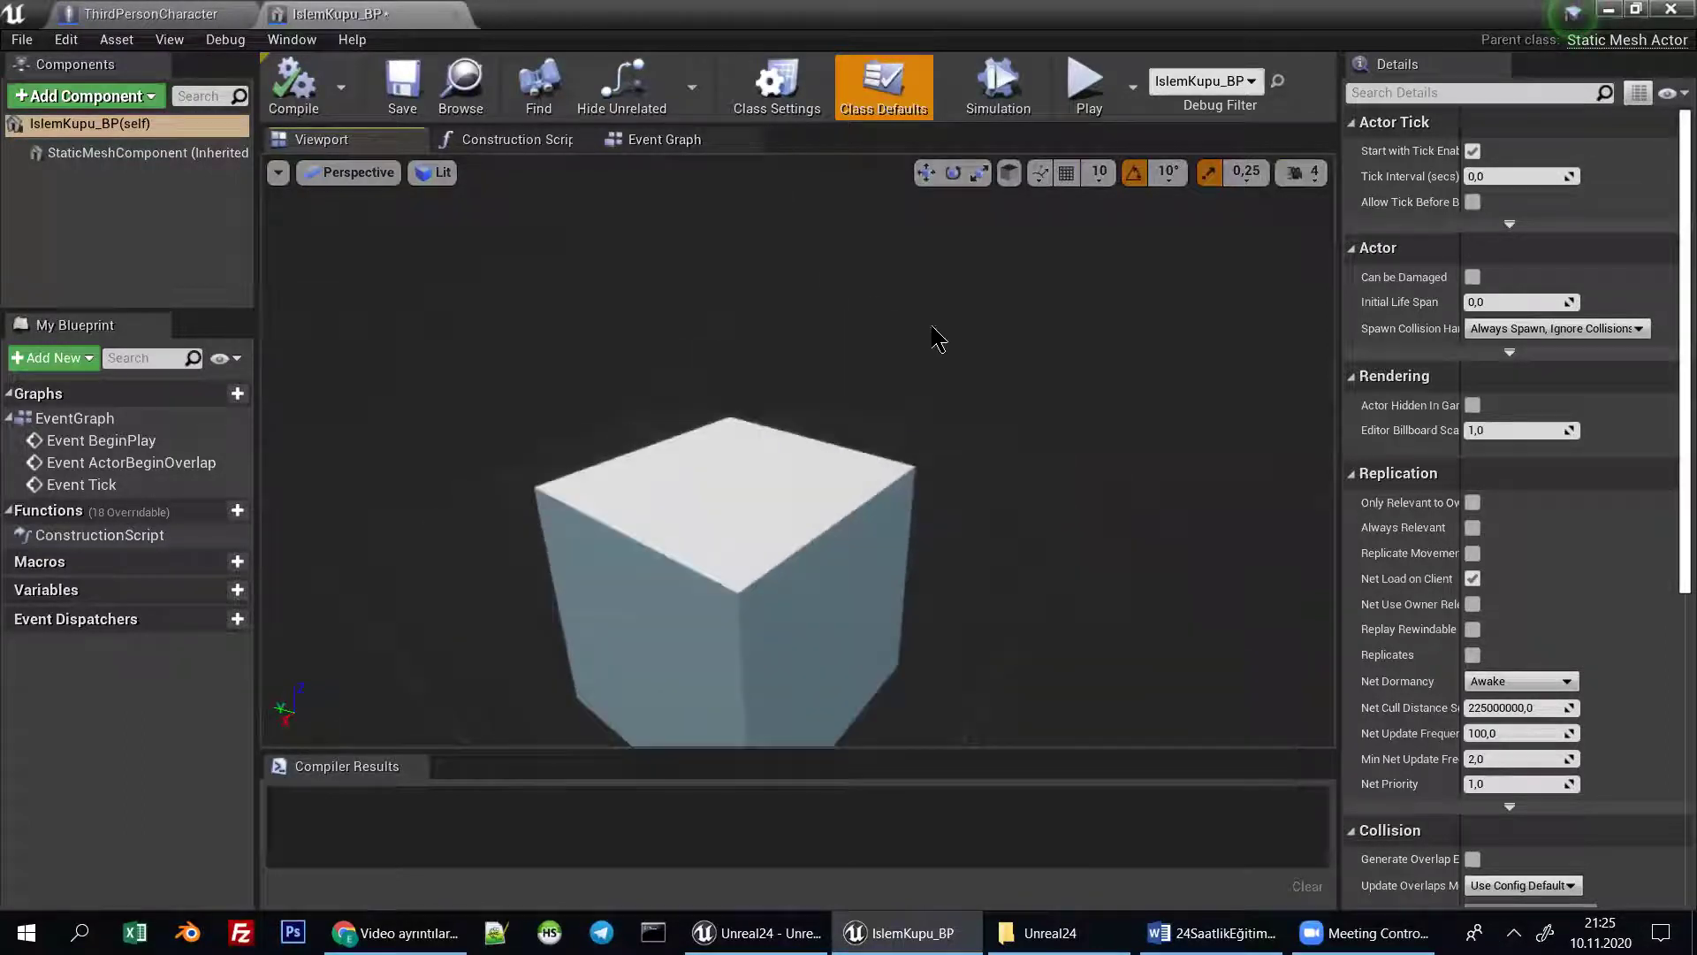
mouse_move(864, 389)
right_mouse_down()
mouse_move(757, 429)
mouse_move(834, 442)
right_mouse_up()
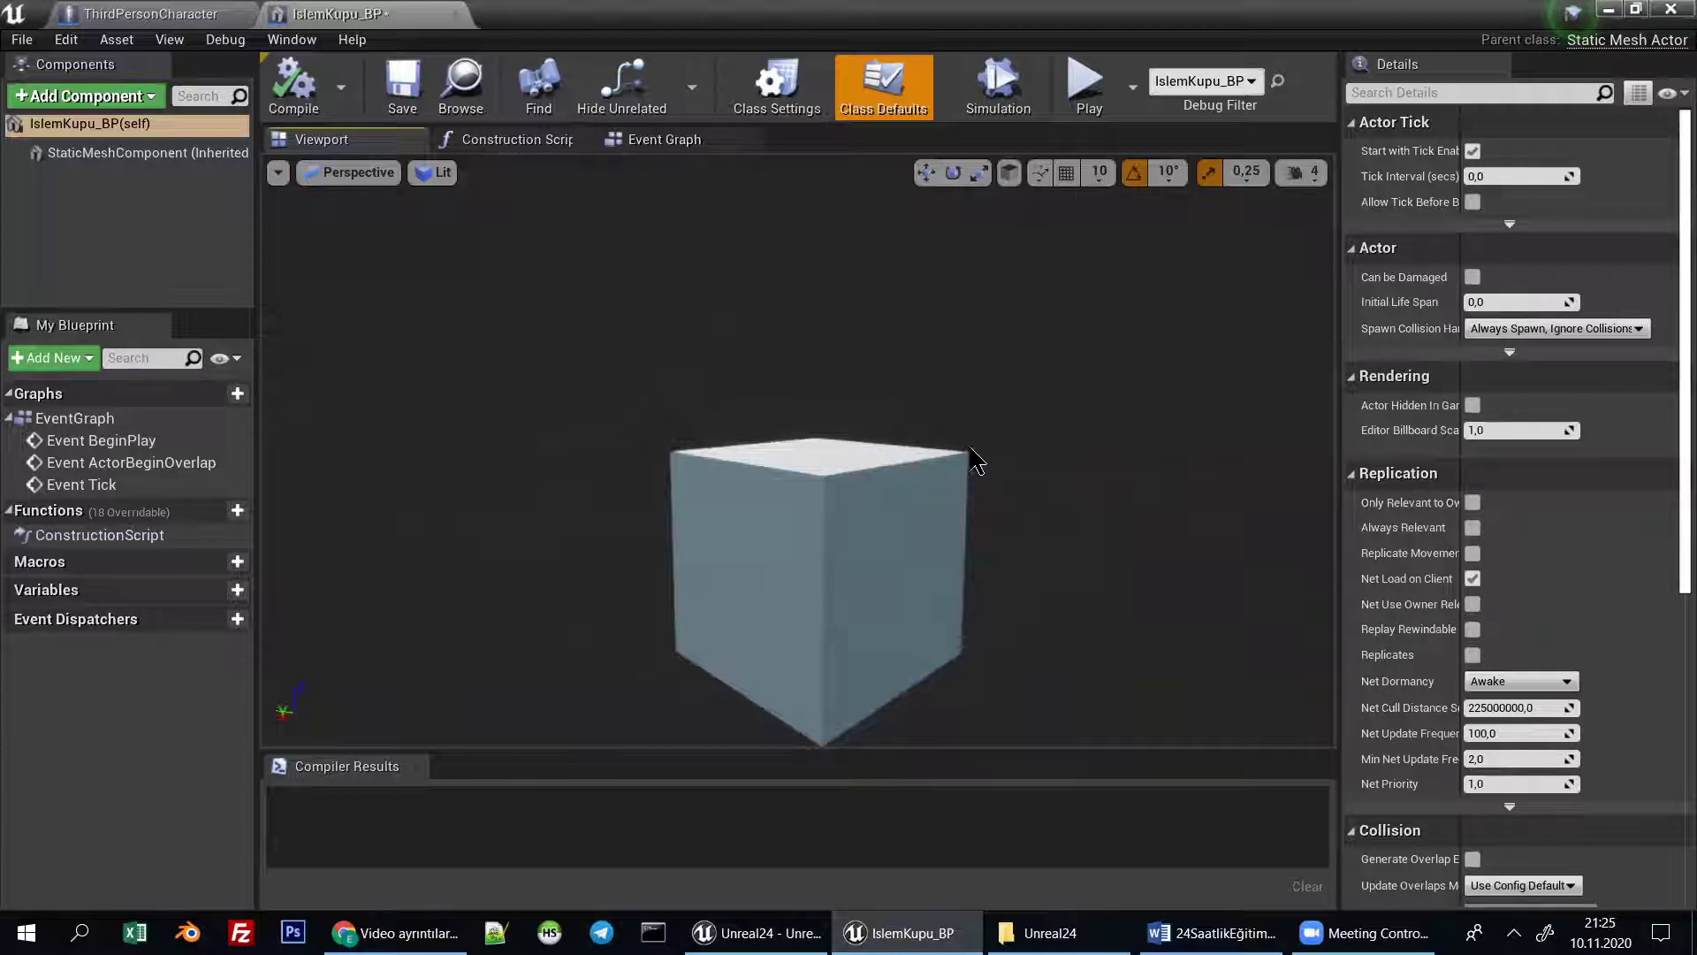
left_click_drag(796, 530, 822, 601)
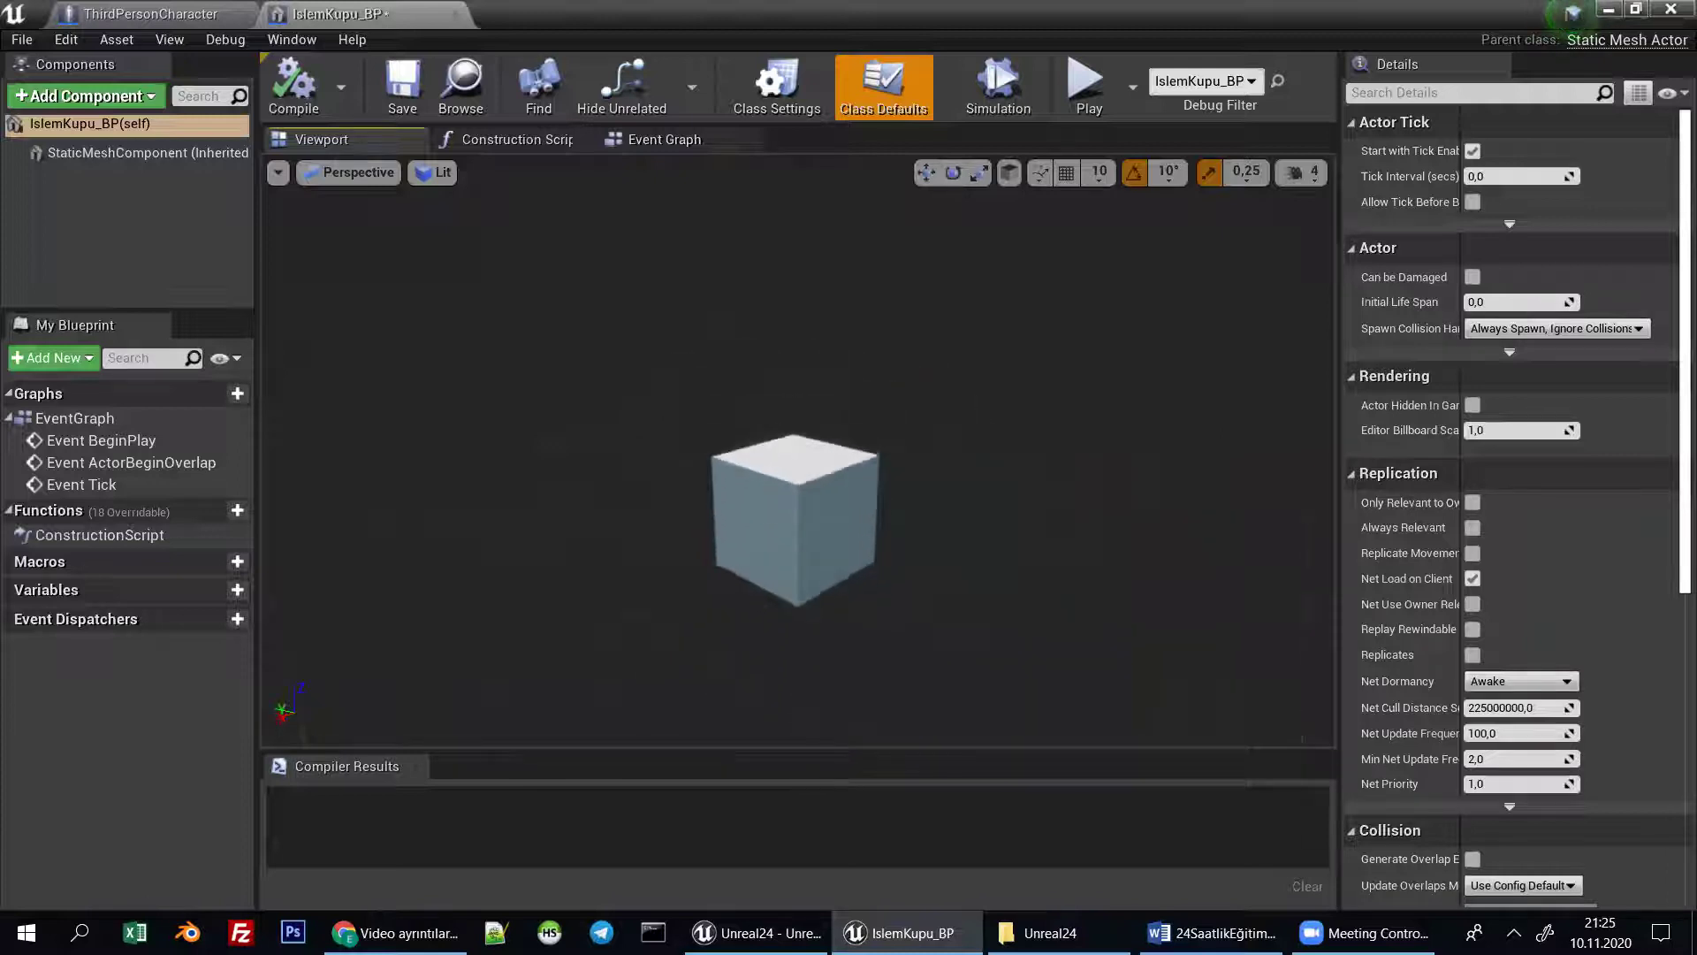
left_click(402, 79)
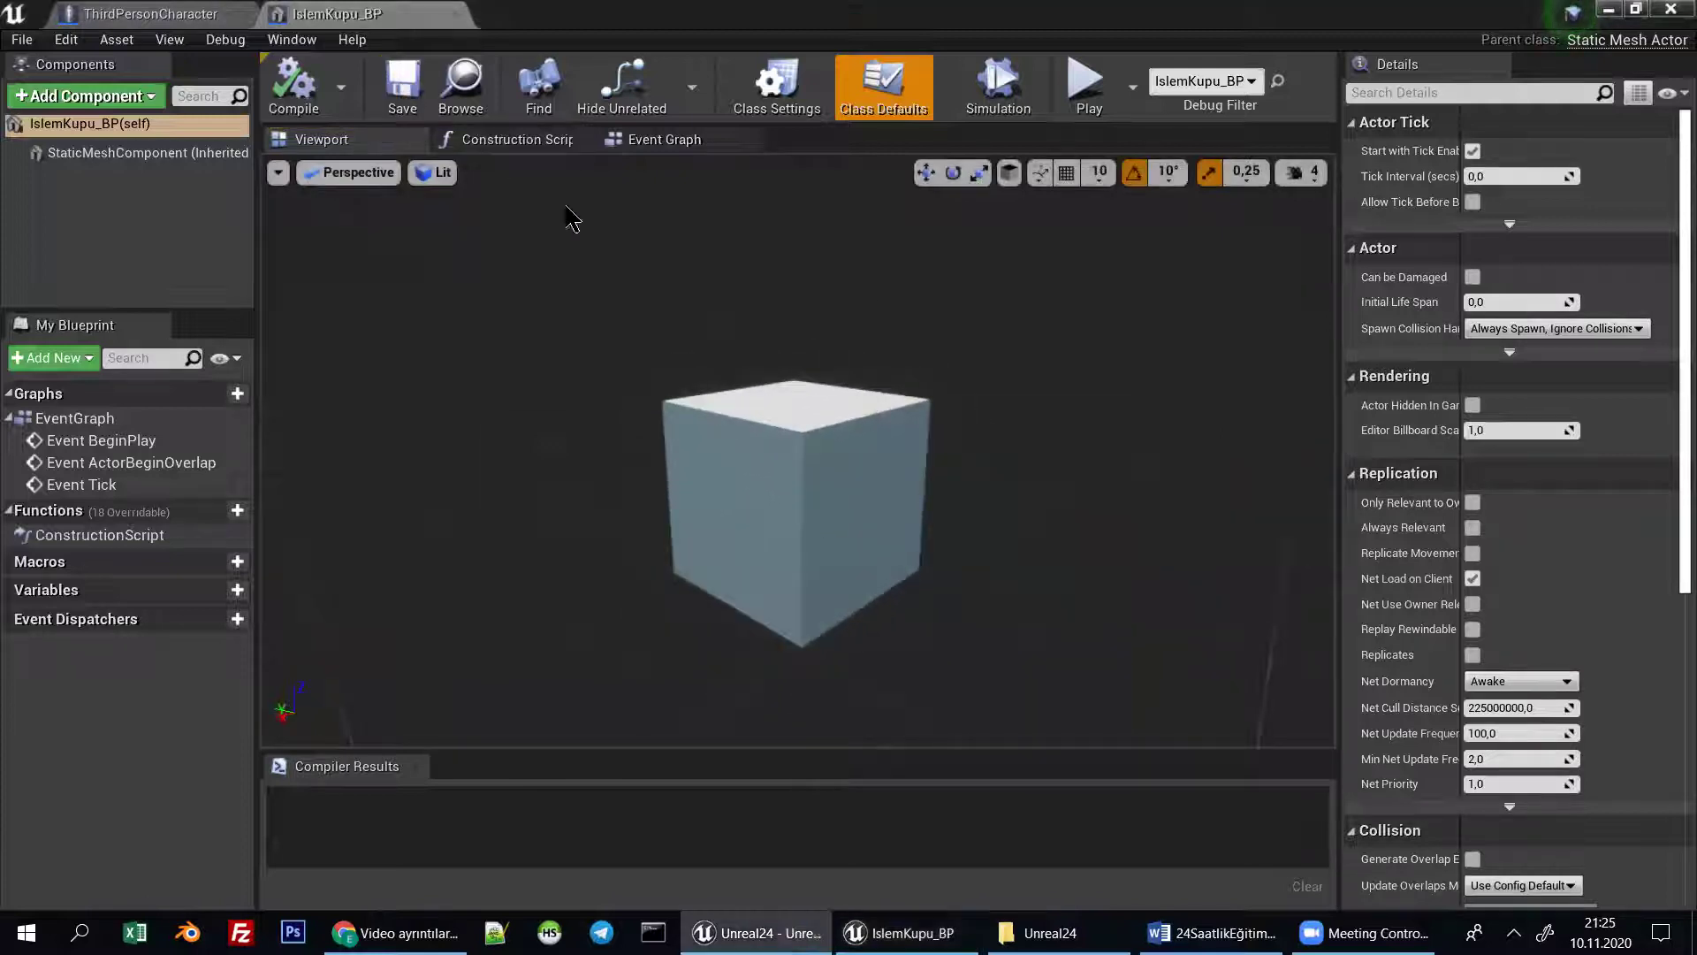
left_click_drag(933, 314, 937, 317)
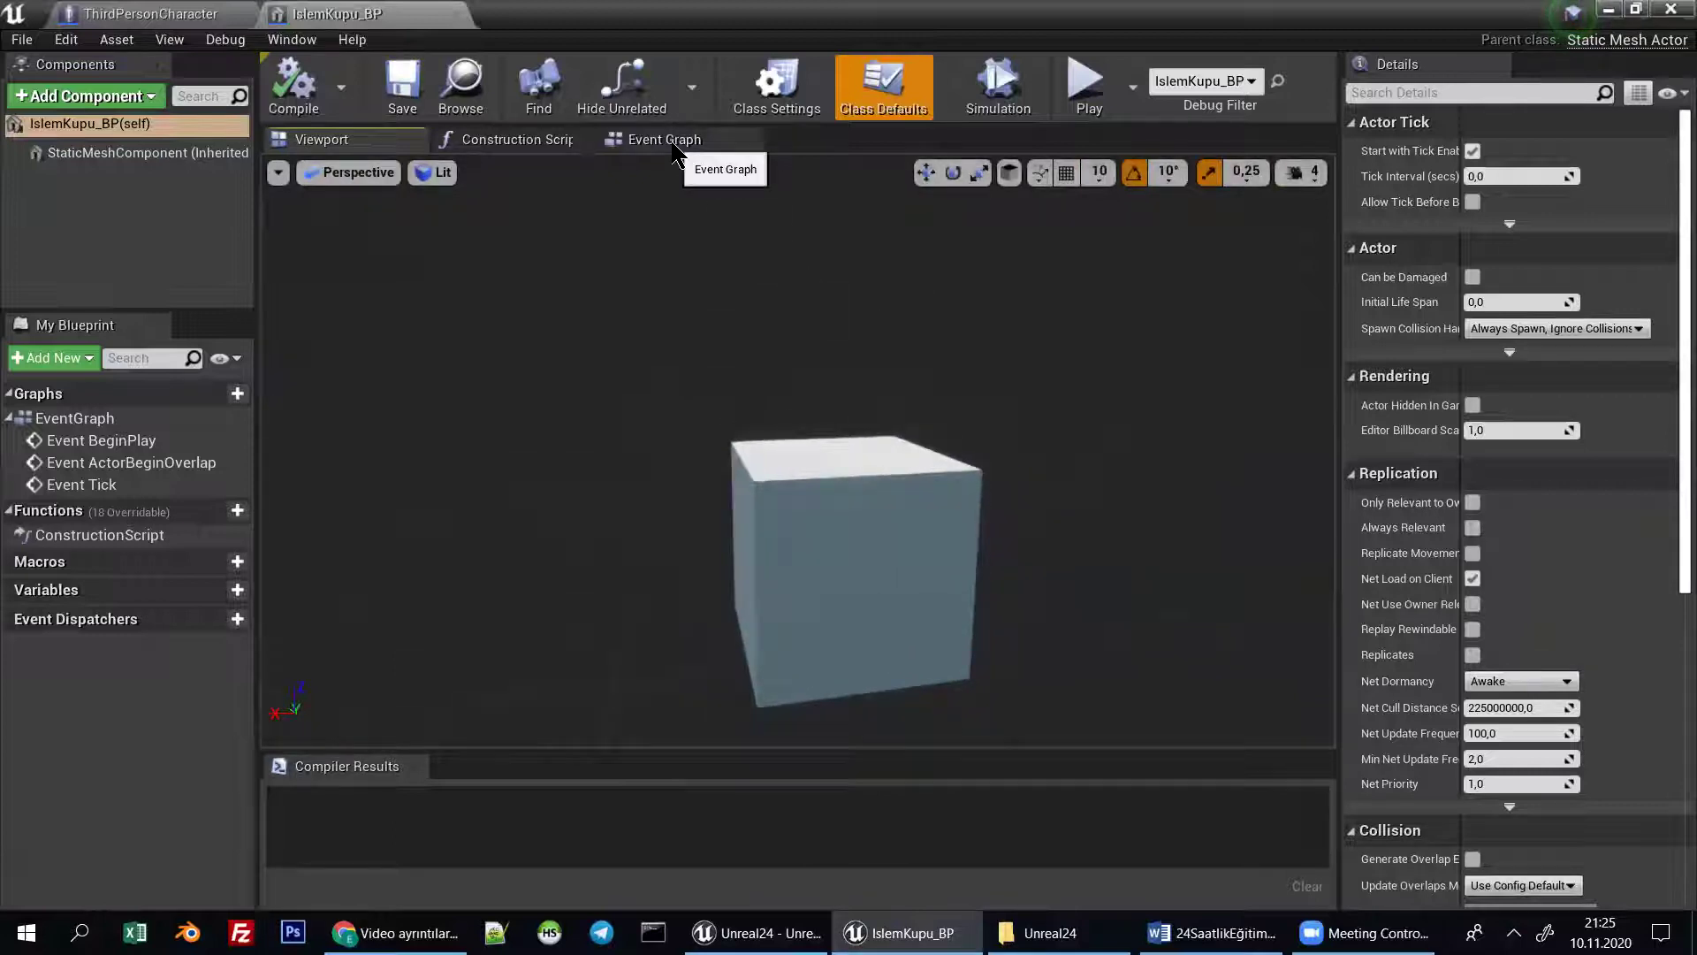
left_click_drag(784, 424, 784, 442)
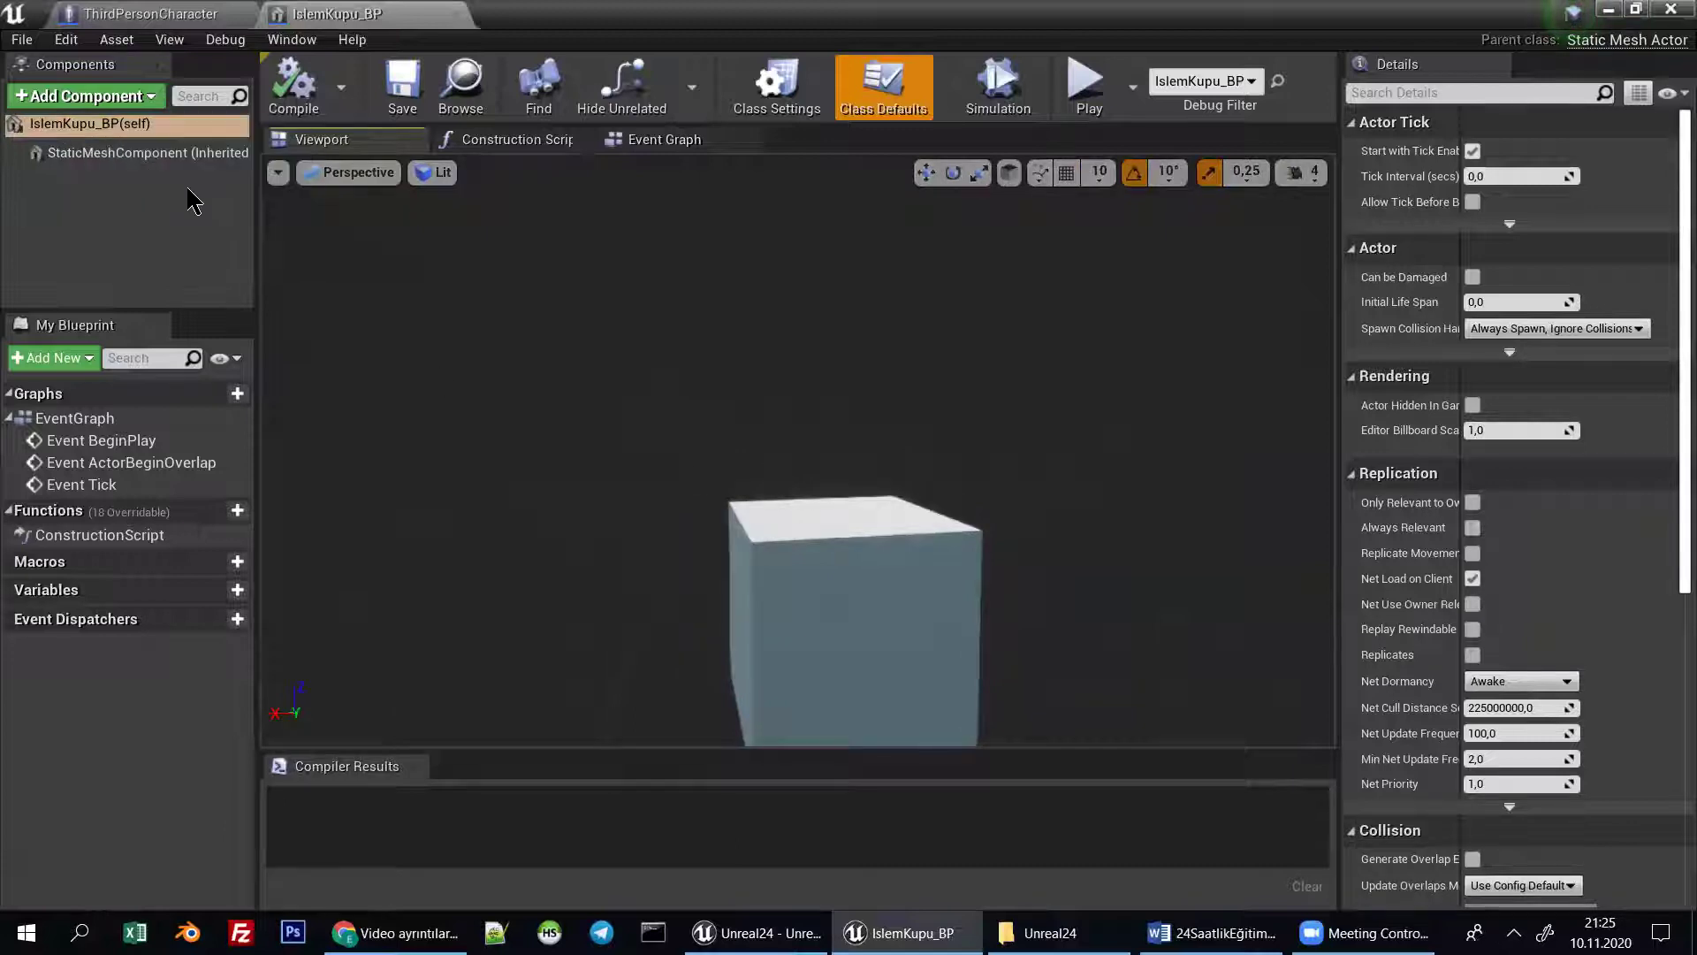
Add a Text Render component and raise it above the cube.
left_click(128, 99)
type("text")
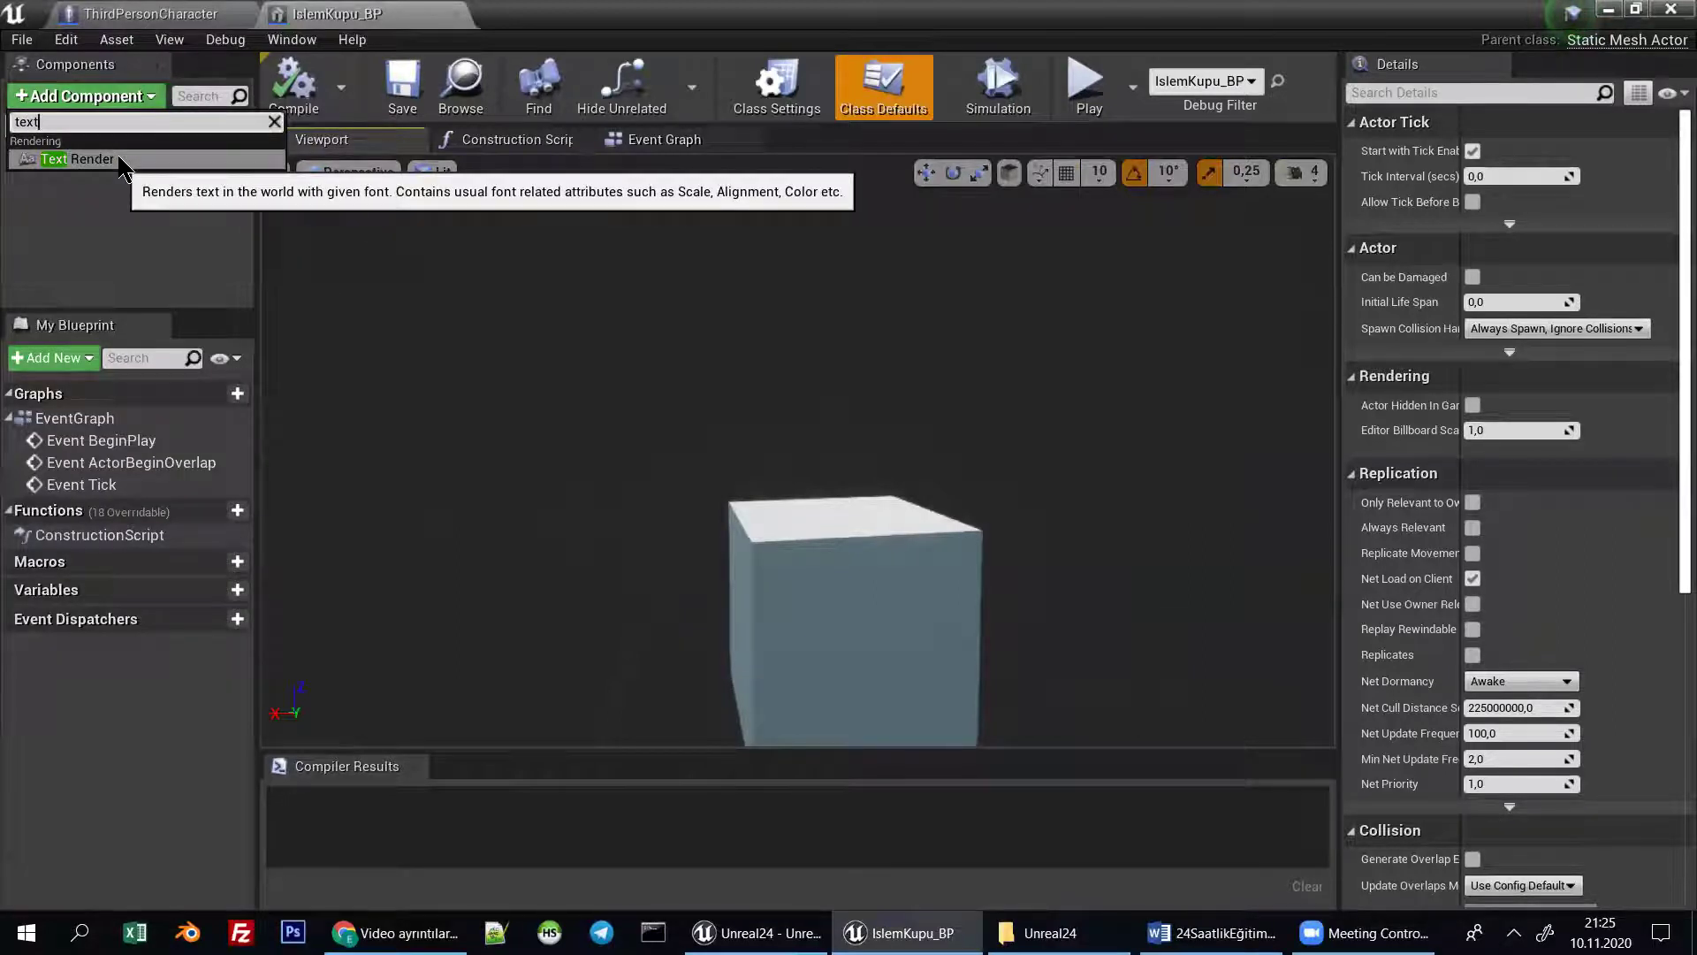
left_click(121, 160)
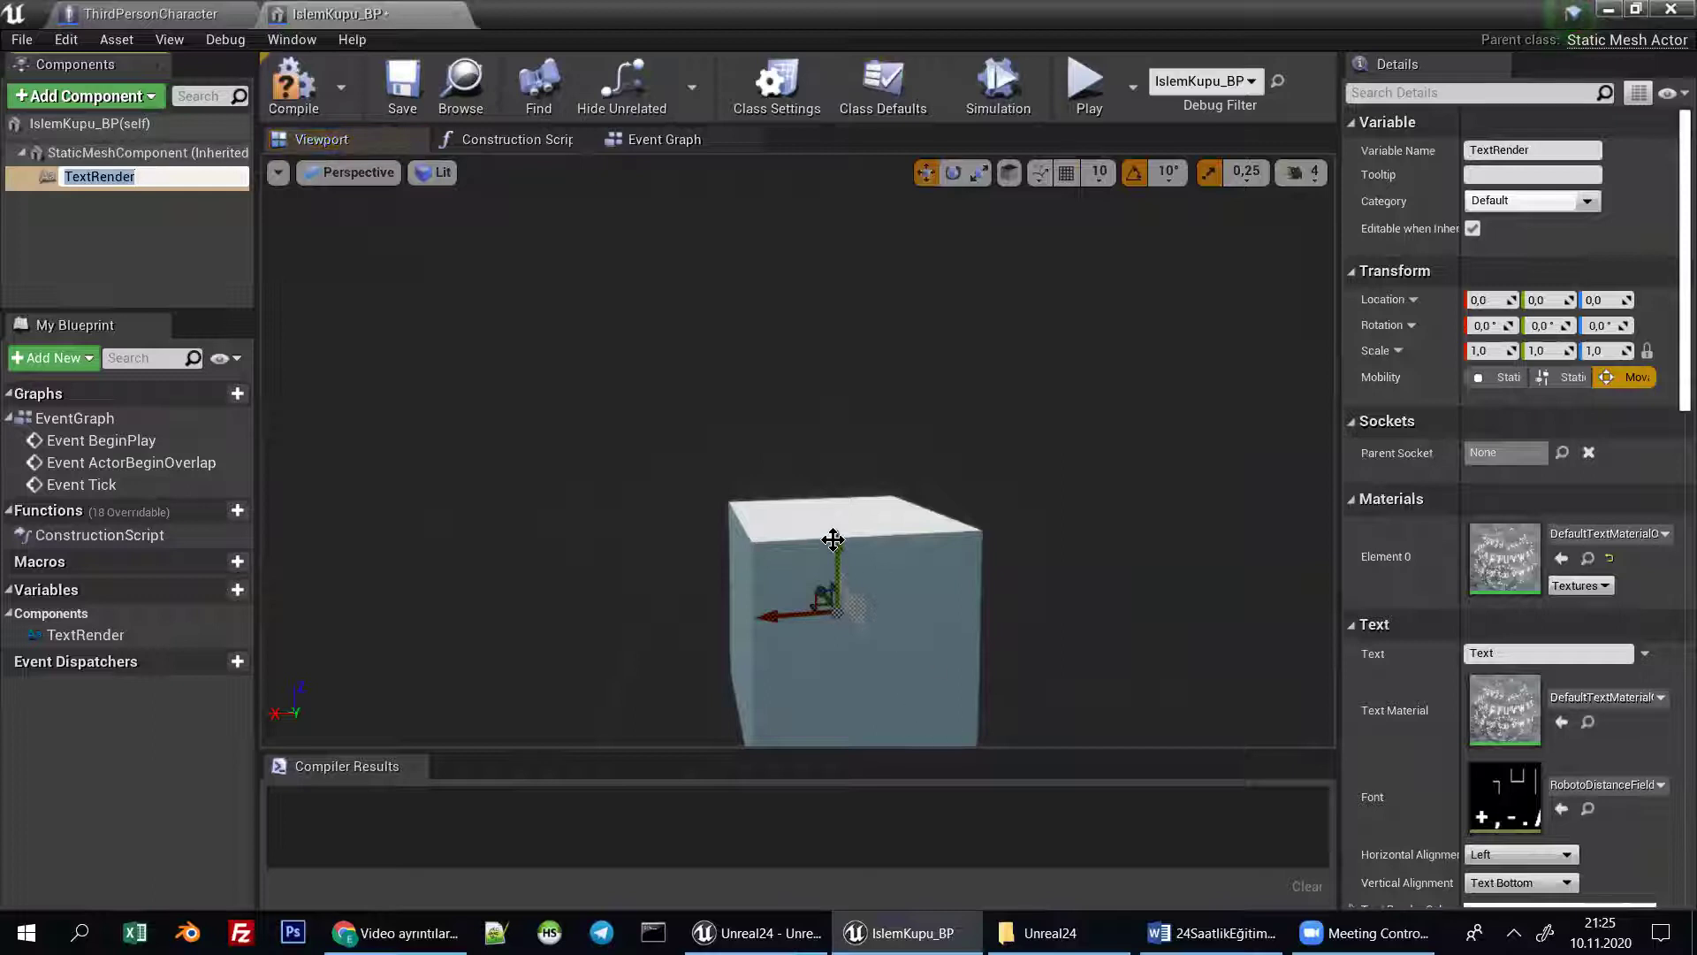
left_click_drag(833, 540, 833, 393)
mouse_move(884, 575)
left_mouse_down()
mouse_move(796, 636)
mouse_move(782, 513)
mouse_move(742, 511)
left_mouse_up()
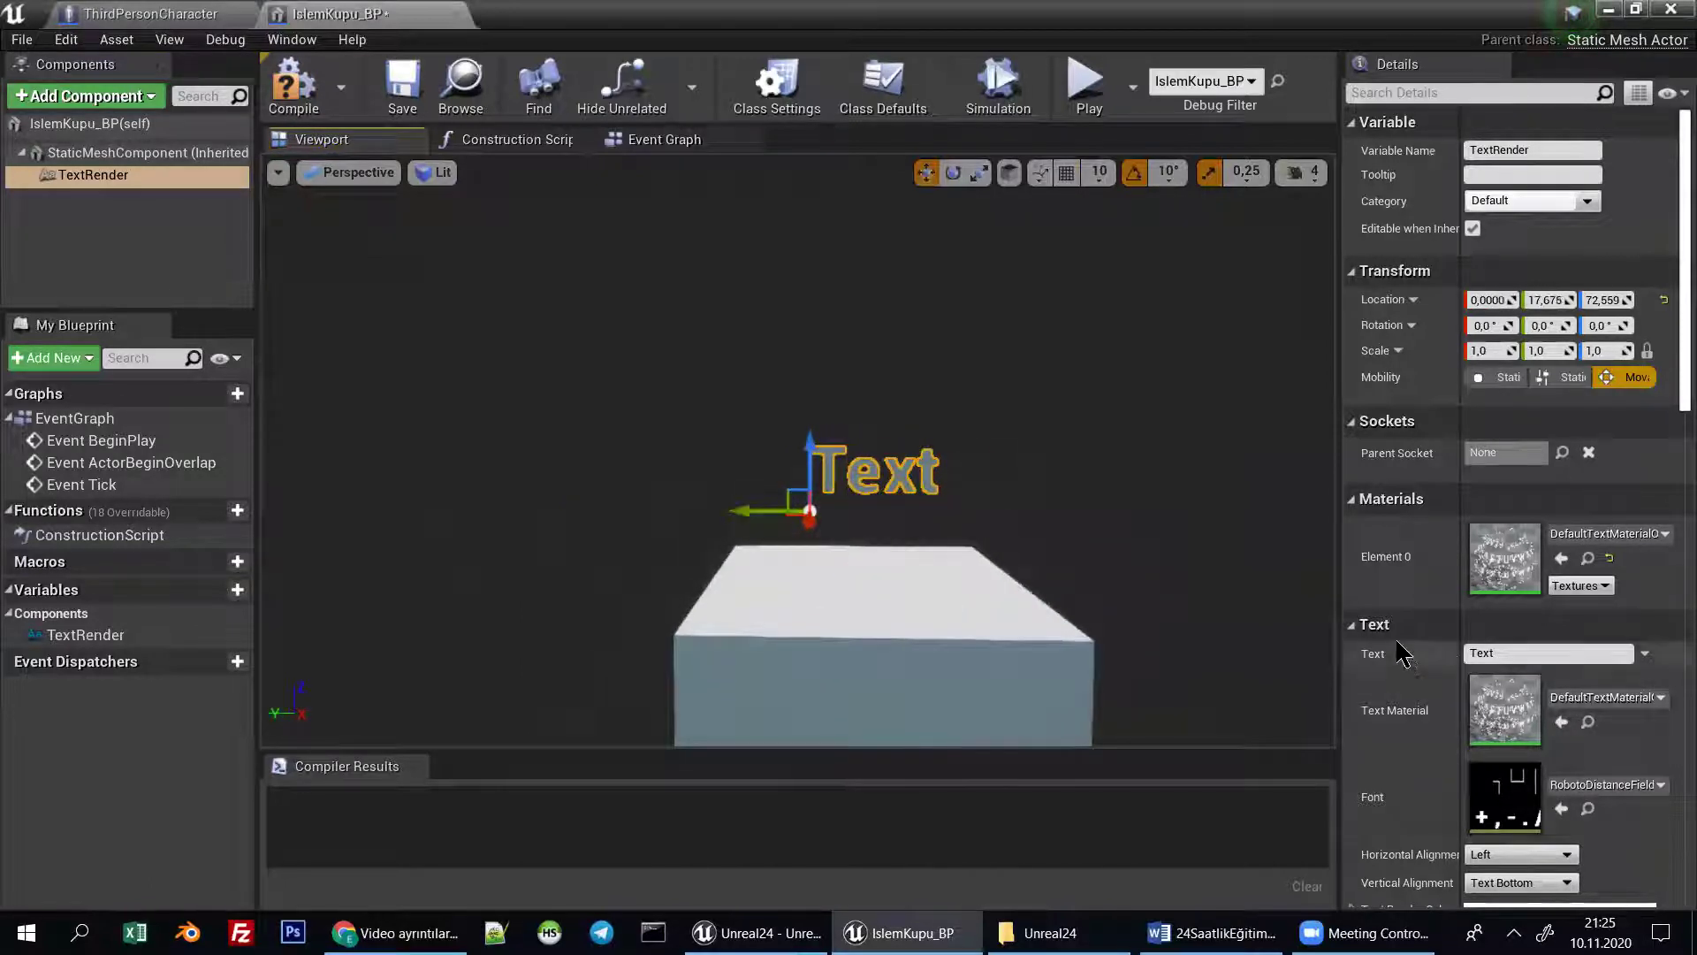
Set the Text Render's Text property to 'wewe'.
left_click(1517, 652)
type("wewew")
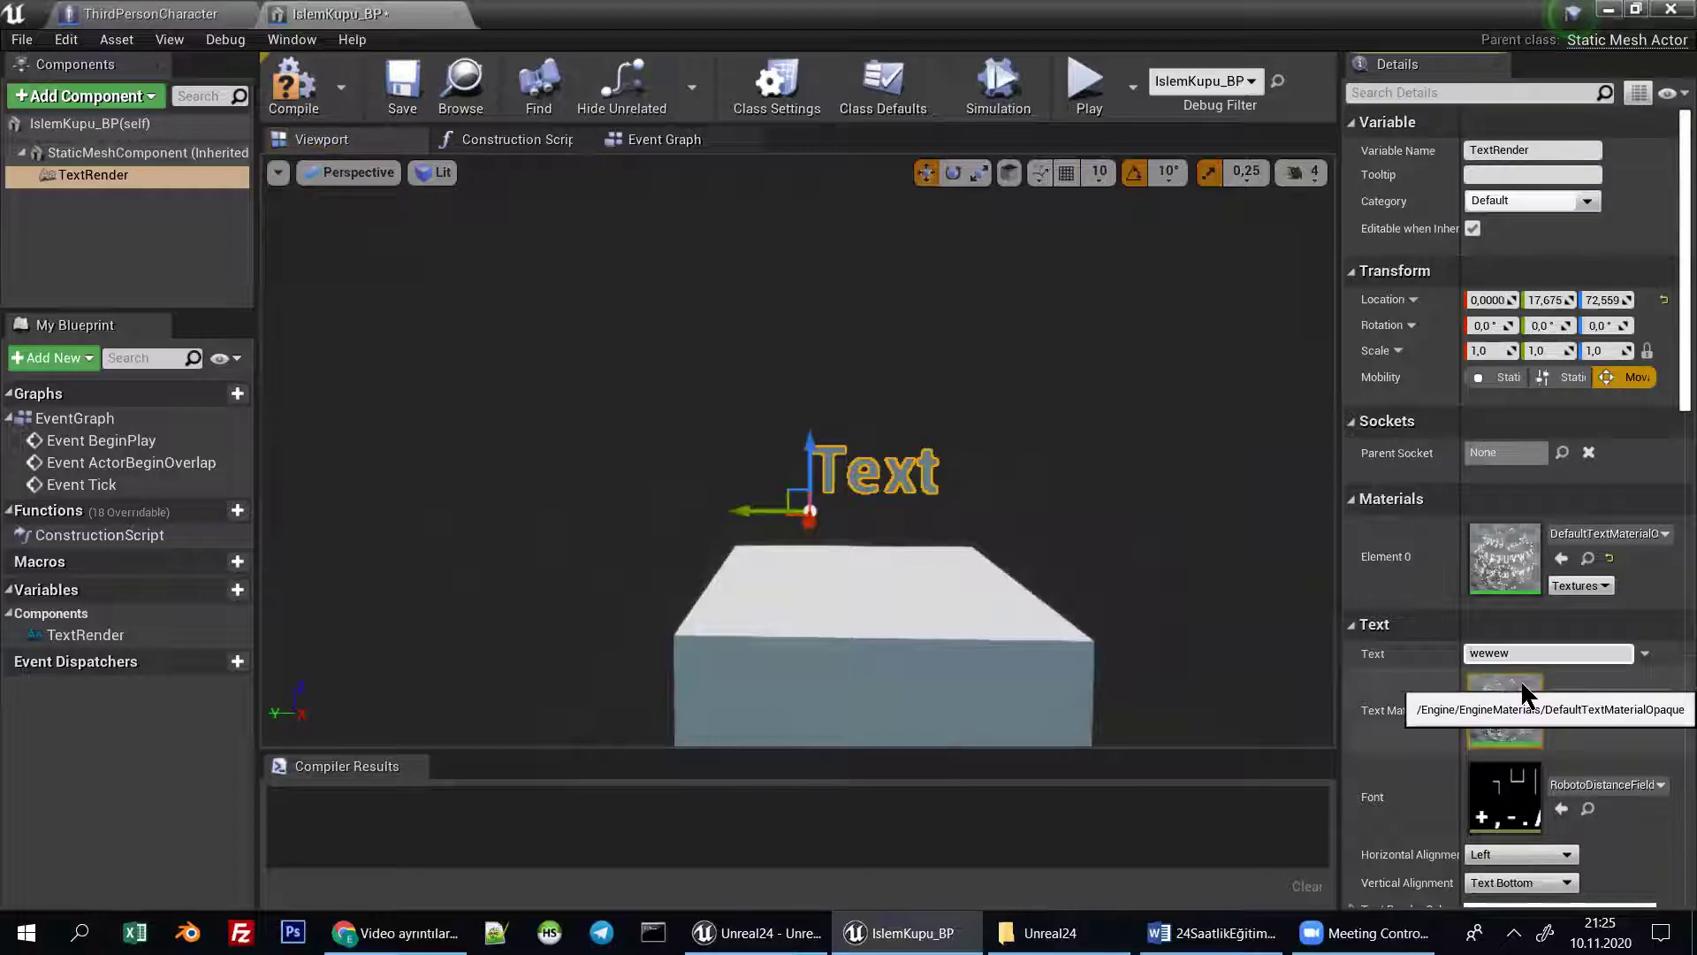
key("BackSpace")
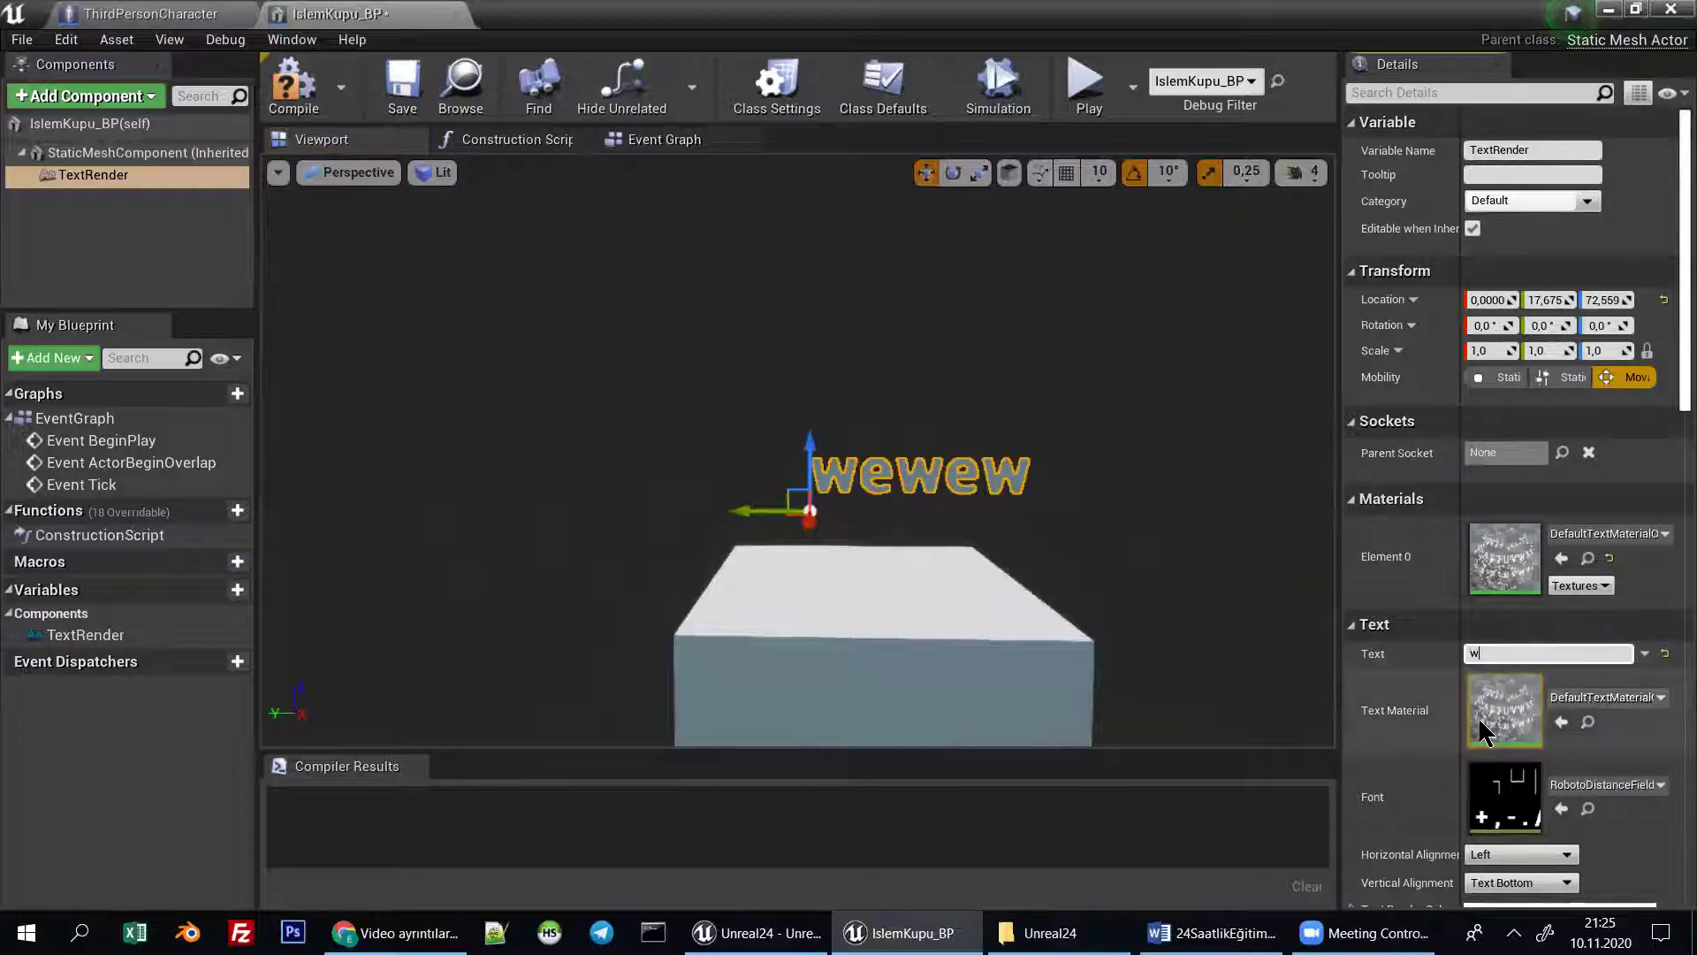
key("Return")
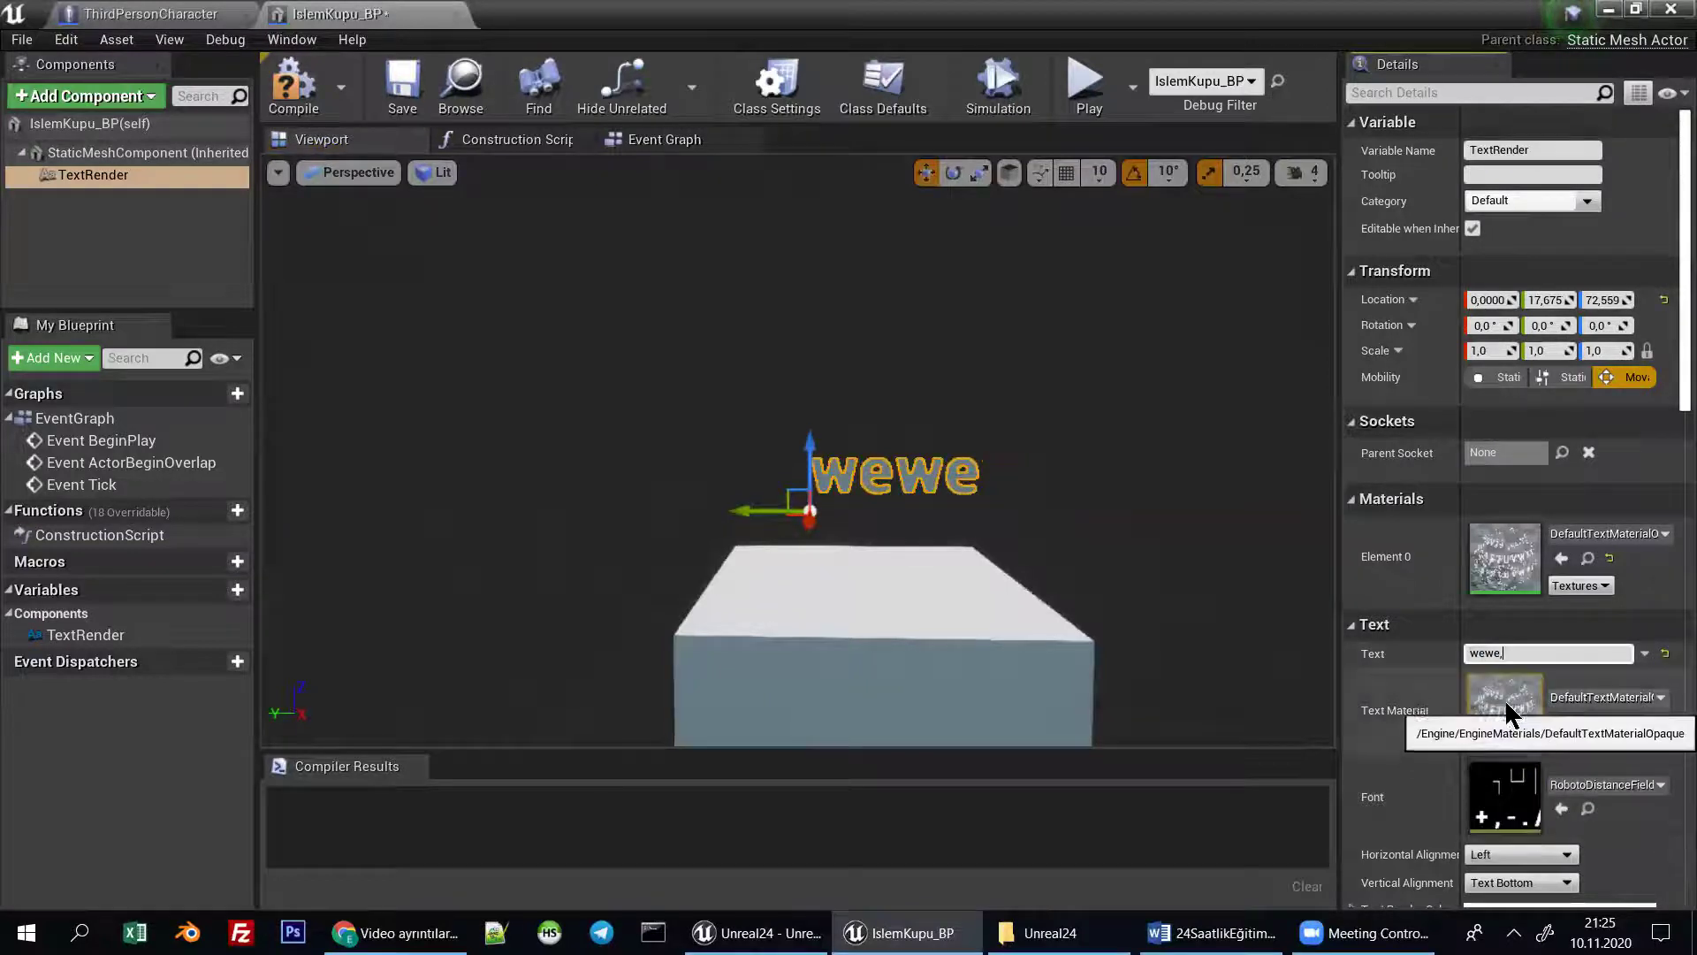
Center the wewe text horizontally and vertically, nudging it higher above the cube.
scroll(1485, 707, "down", 3)
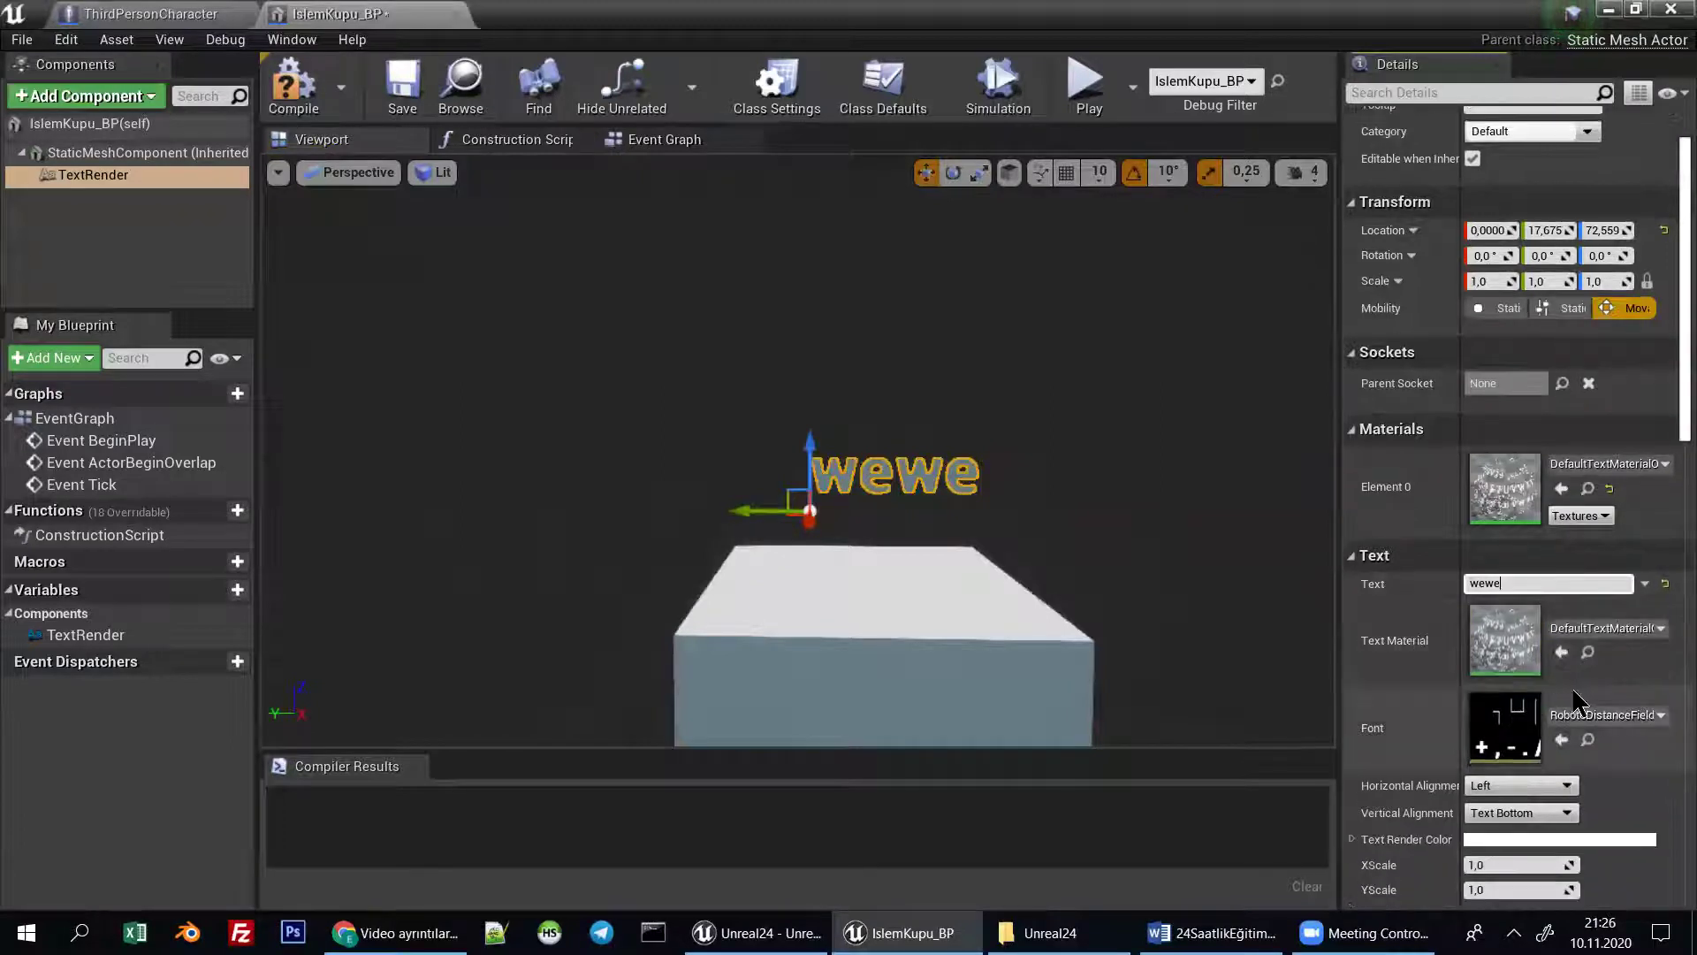
left_click(1499, 675)
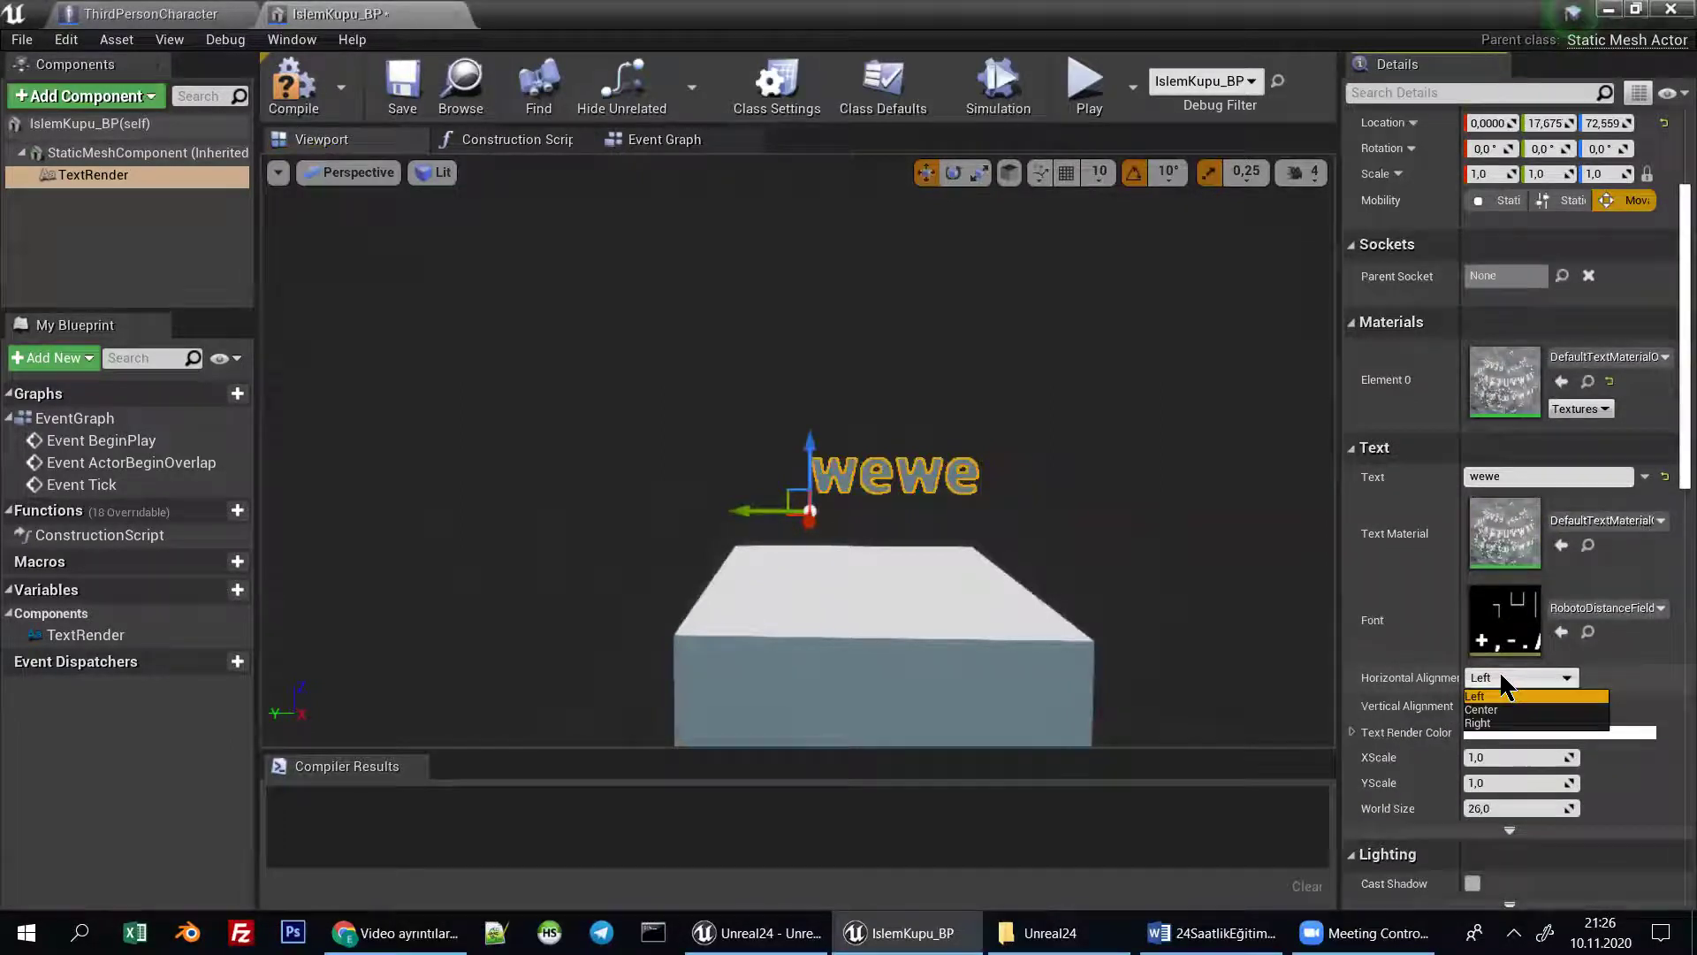
left_click(1484, 710)
left_click_drag(763, 512, 815, 516)
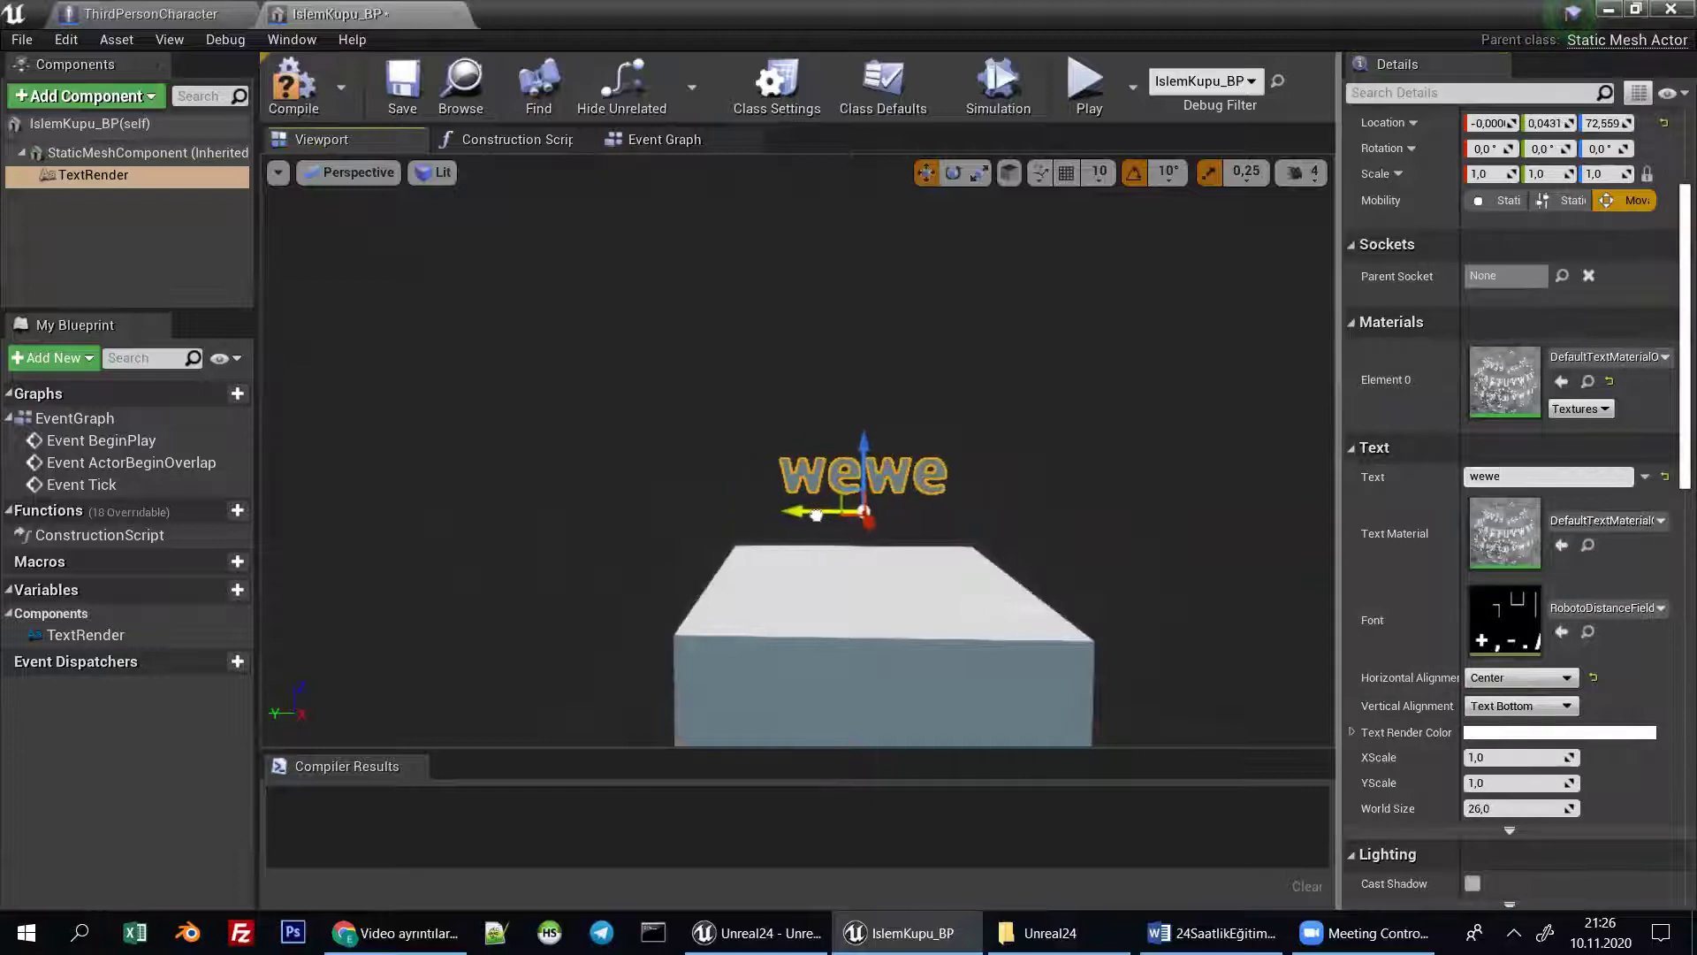
left_click(1506, 707)
left_click(1494, 743)
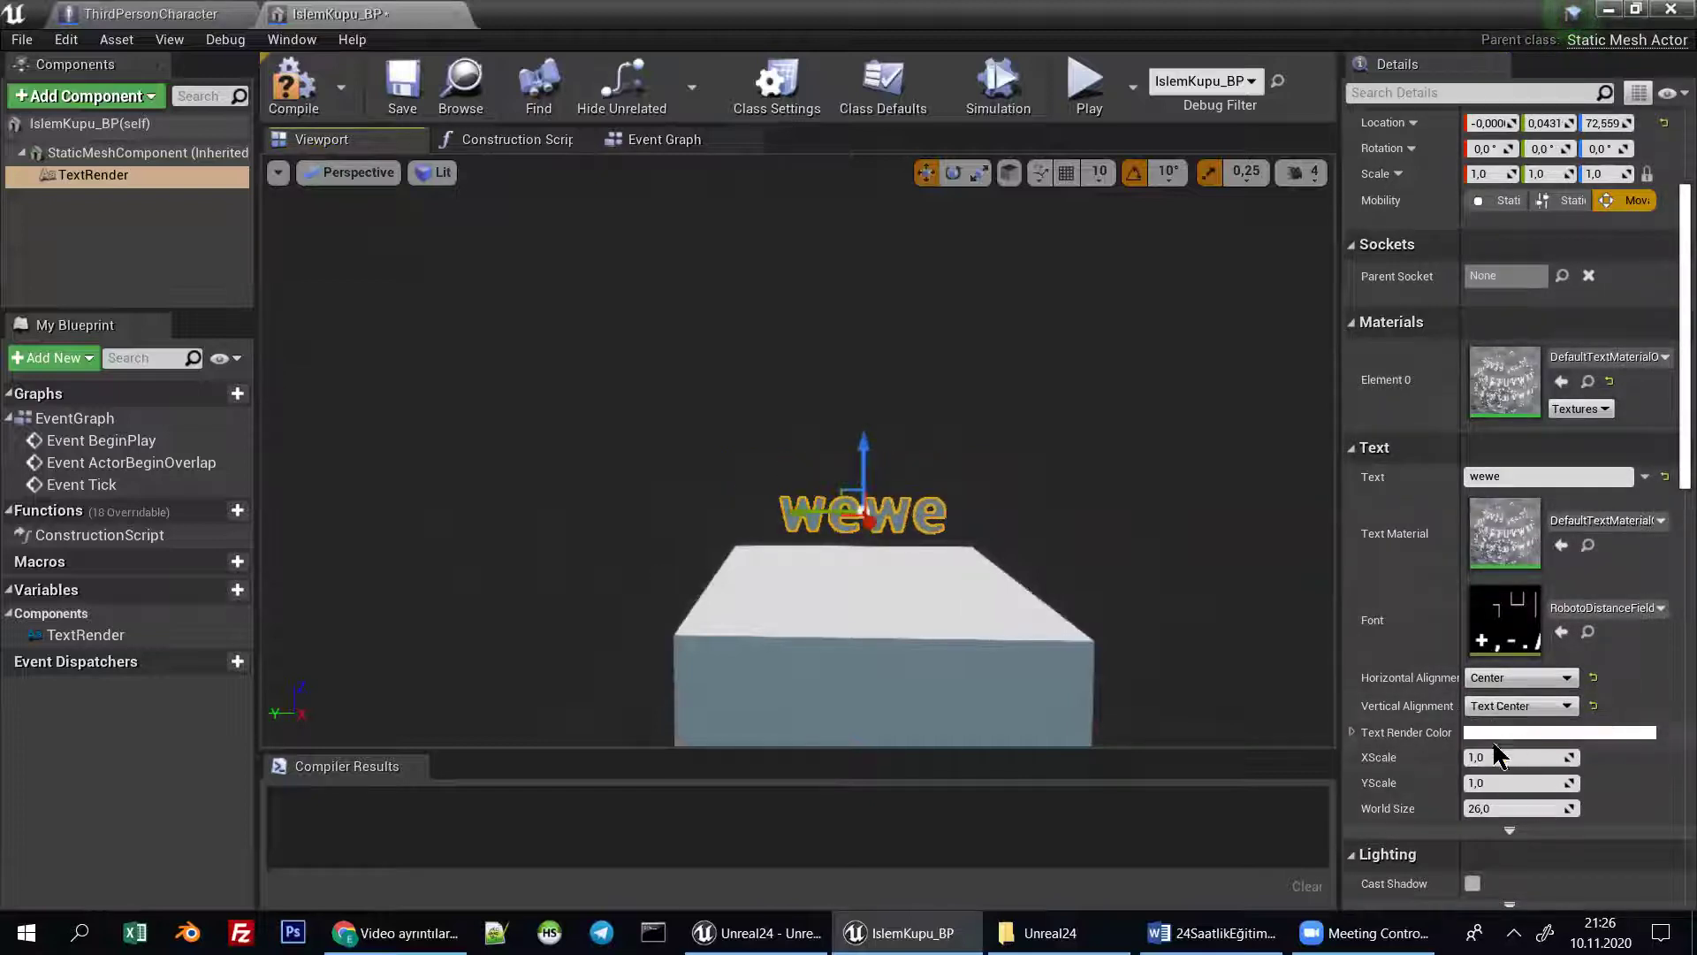
left_click_drag(863, 451, 864, 439)
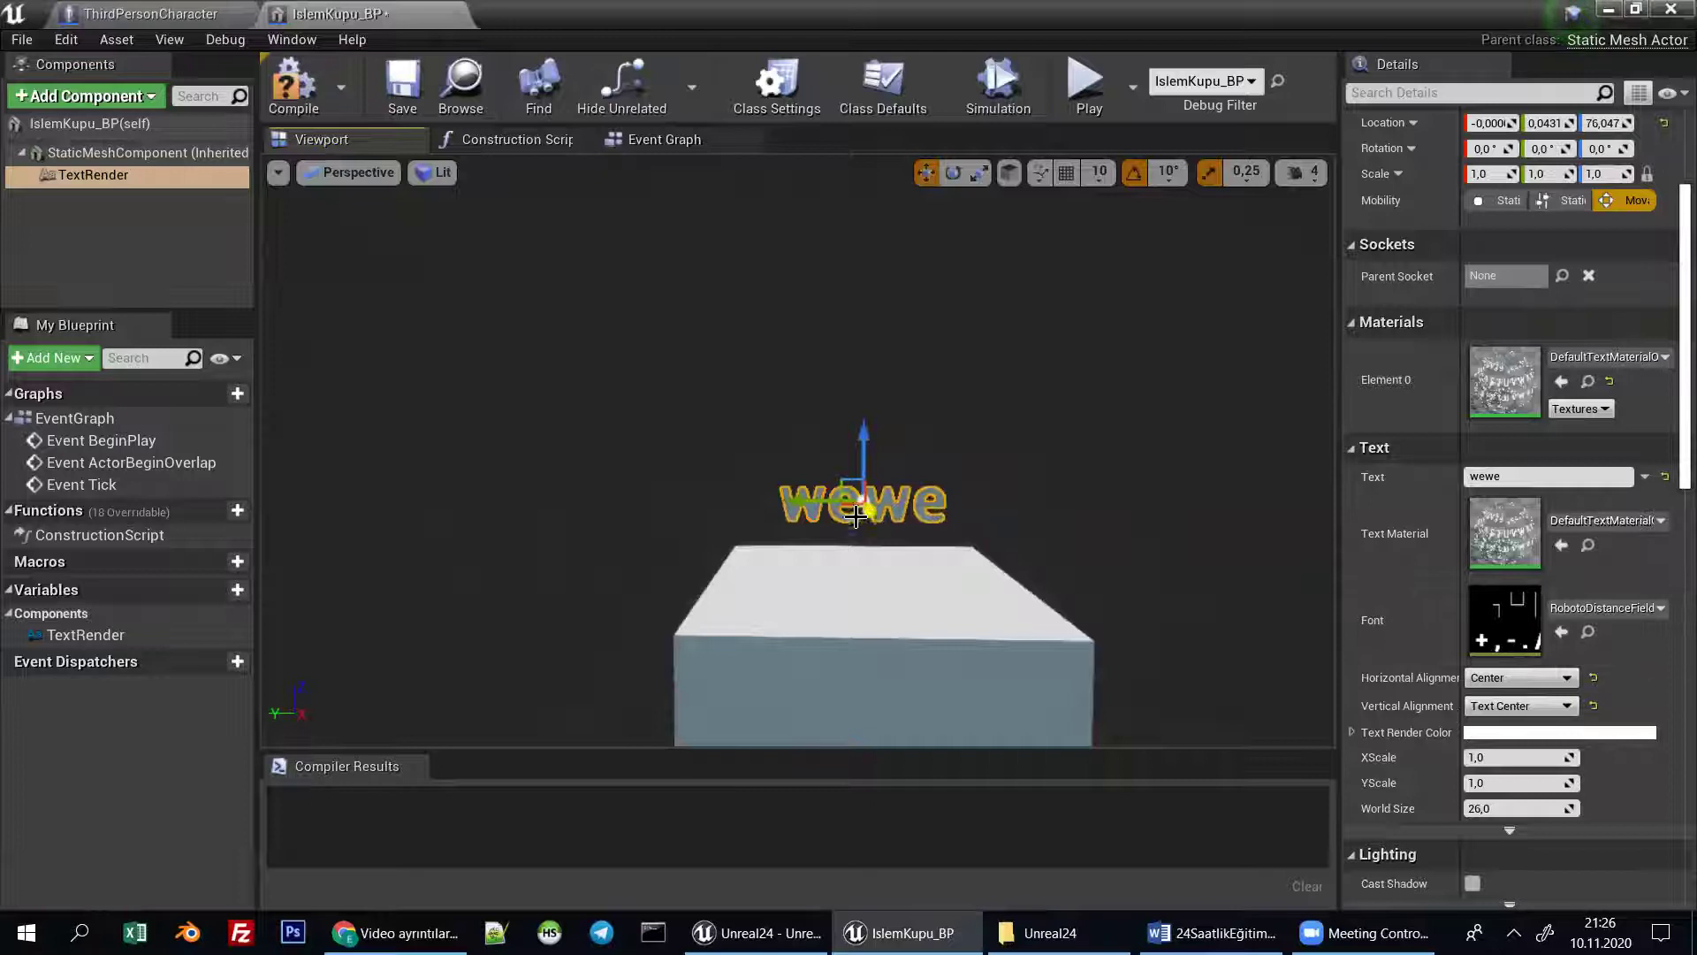
Return the text's X scale to 1,0 and compile IslemKupu_BP.
left_click_drag(1504, 755, 1508, 756)
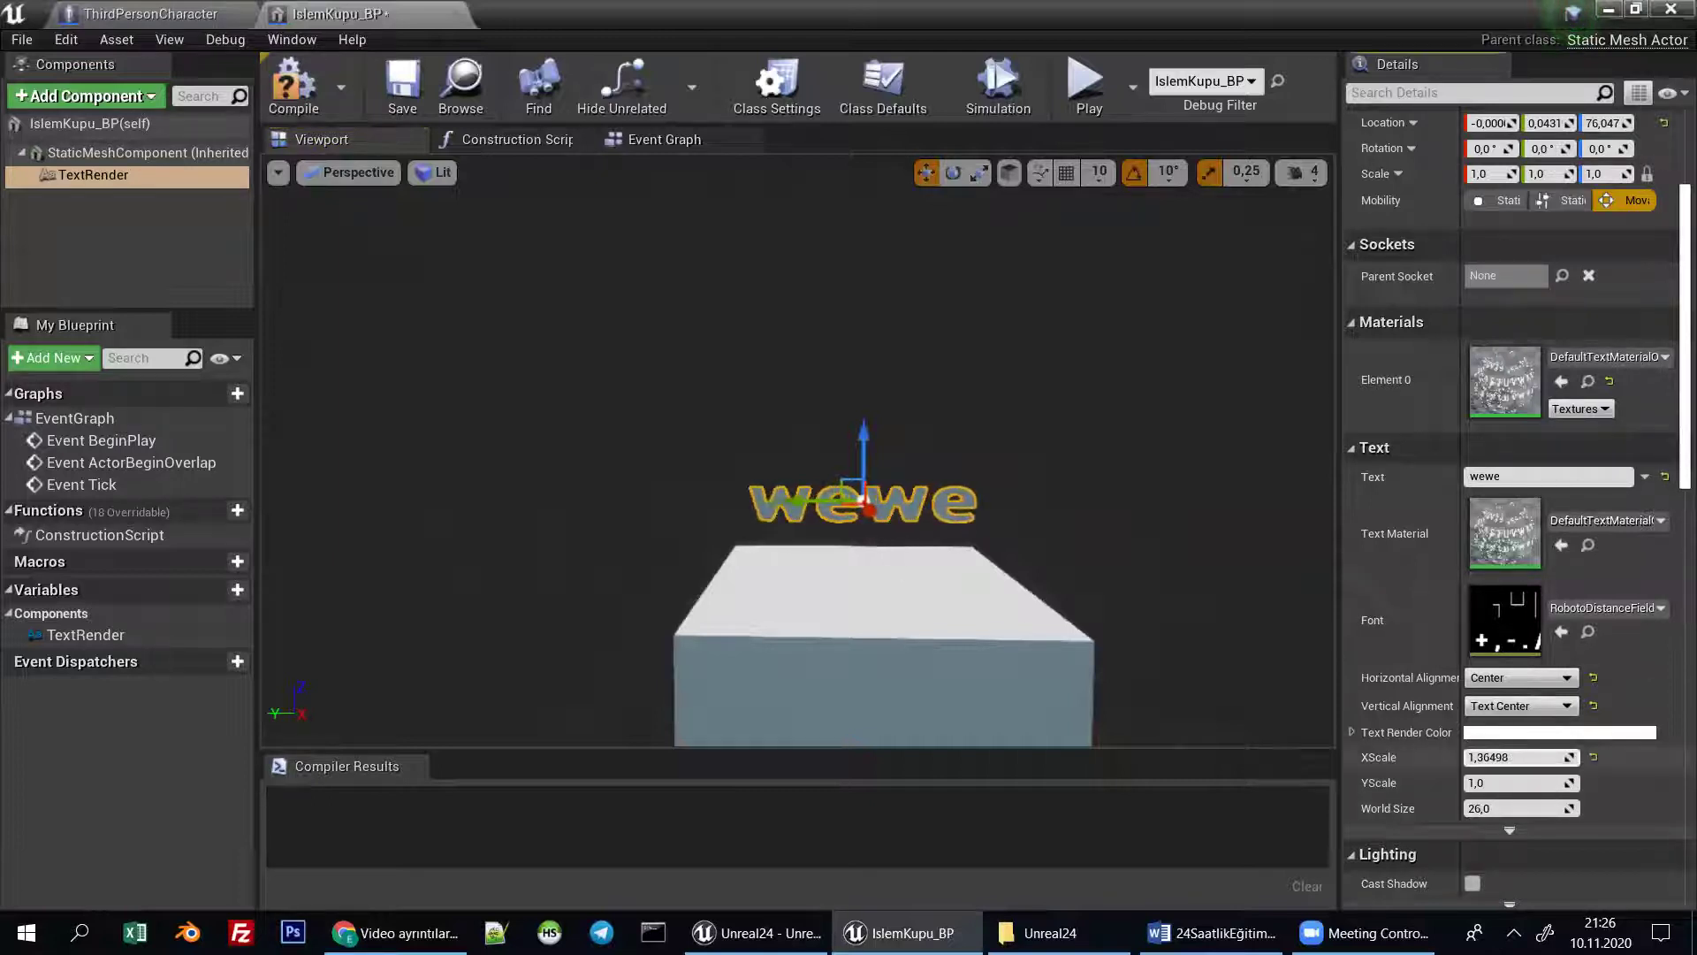
left_click(1508, 756)
type("1")
key("Return")
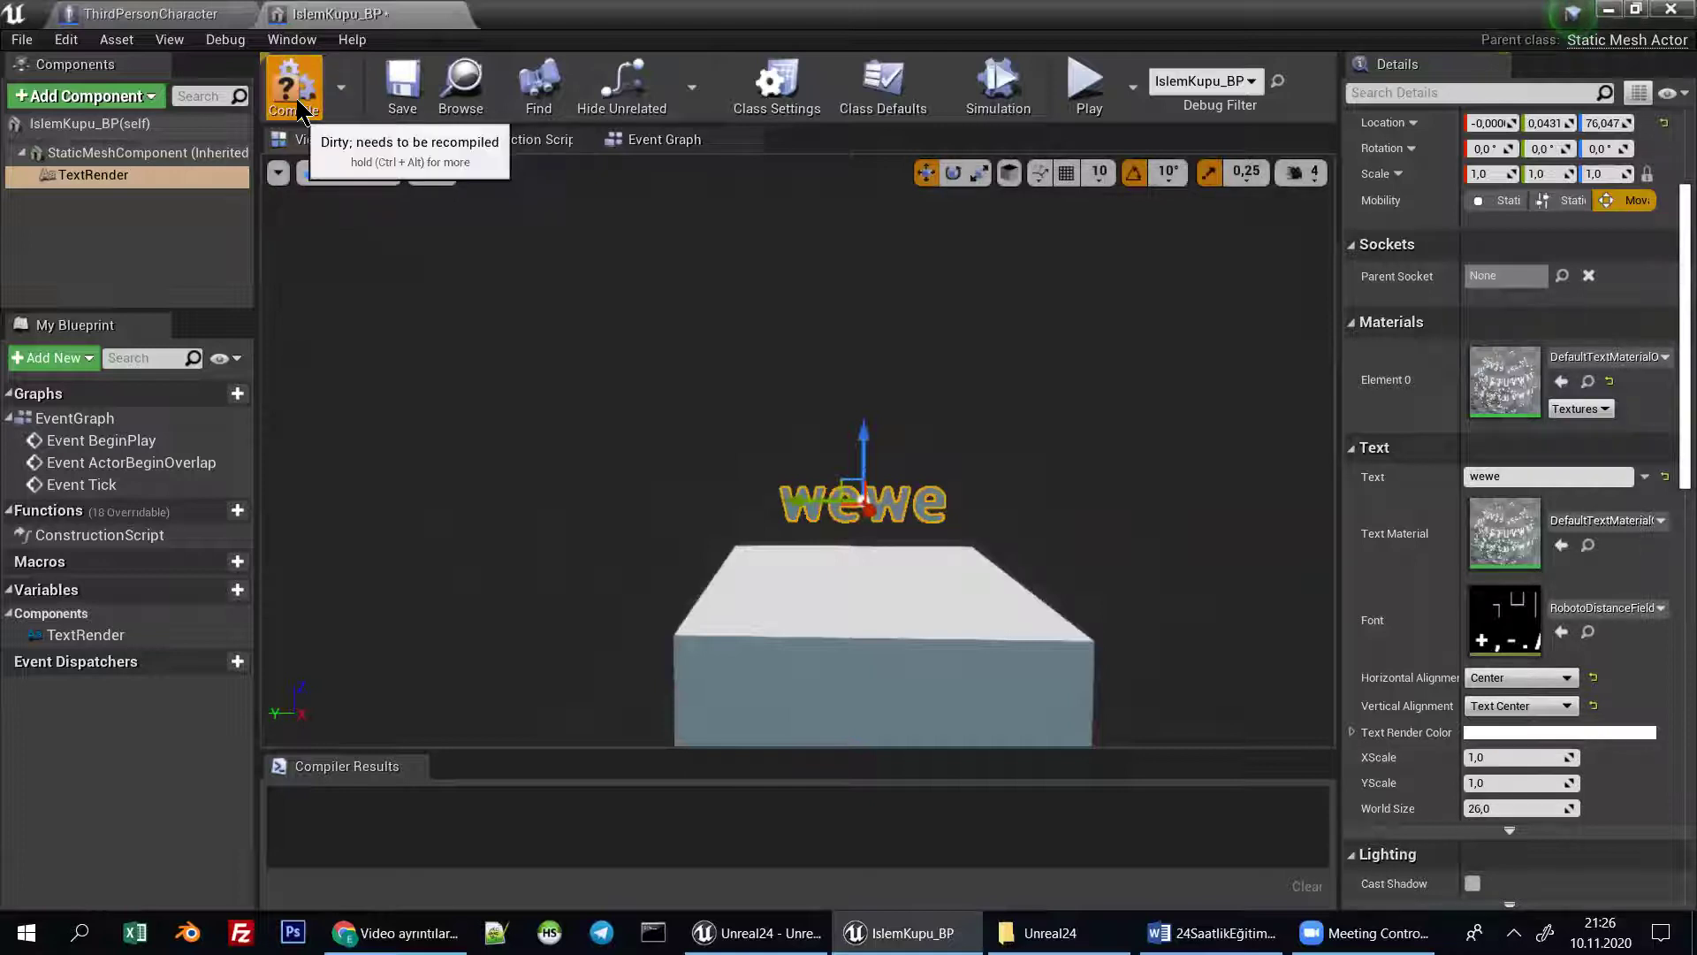
left_click(298, 102)
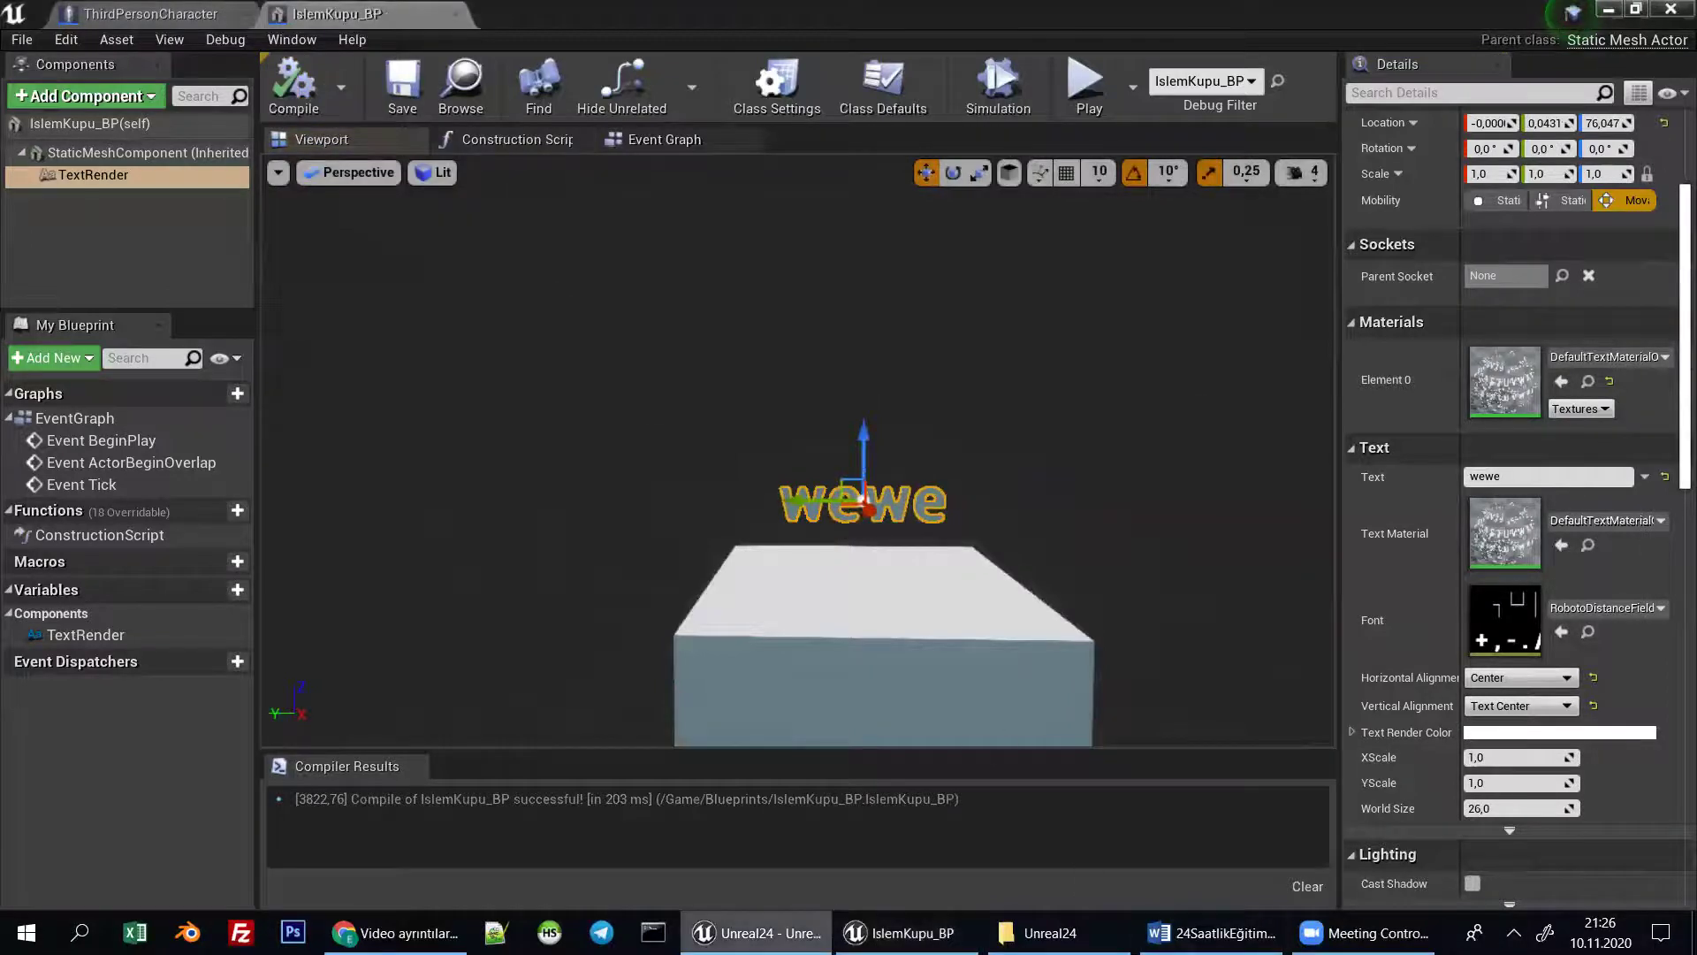
key("super+d")
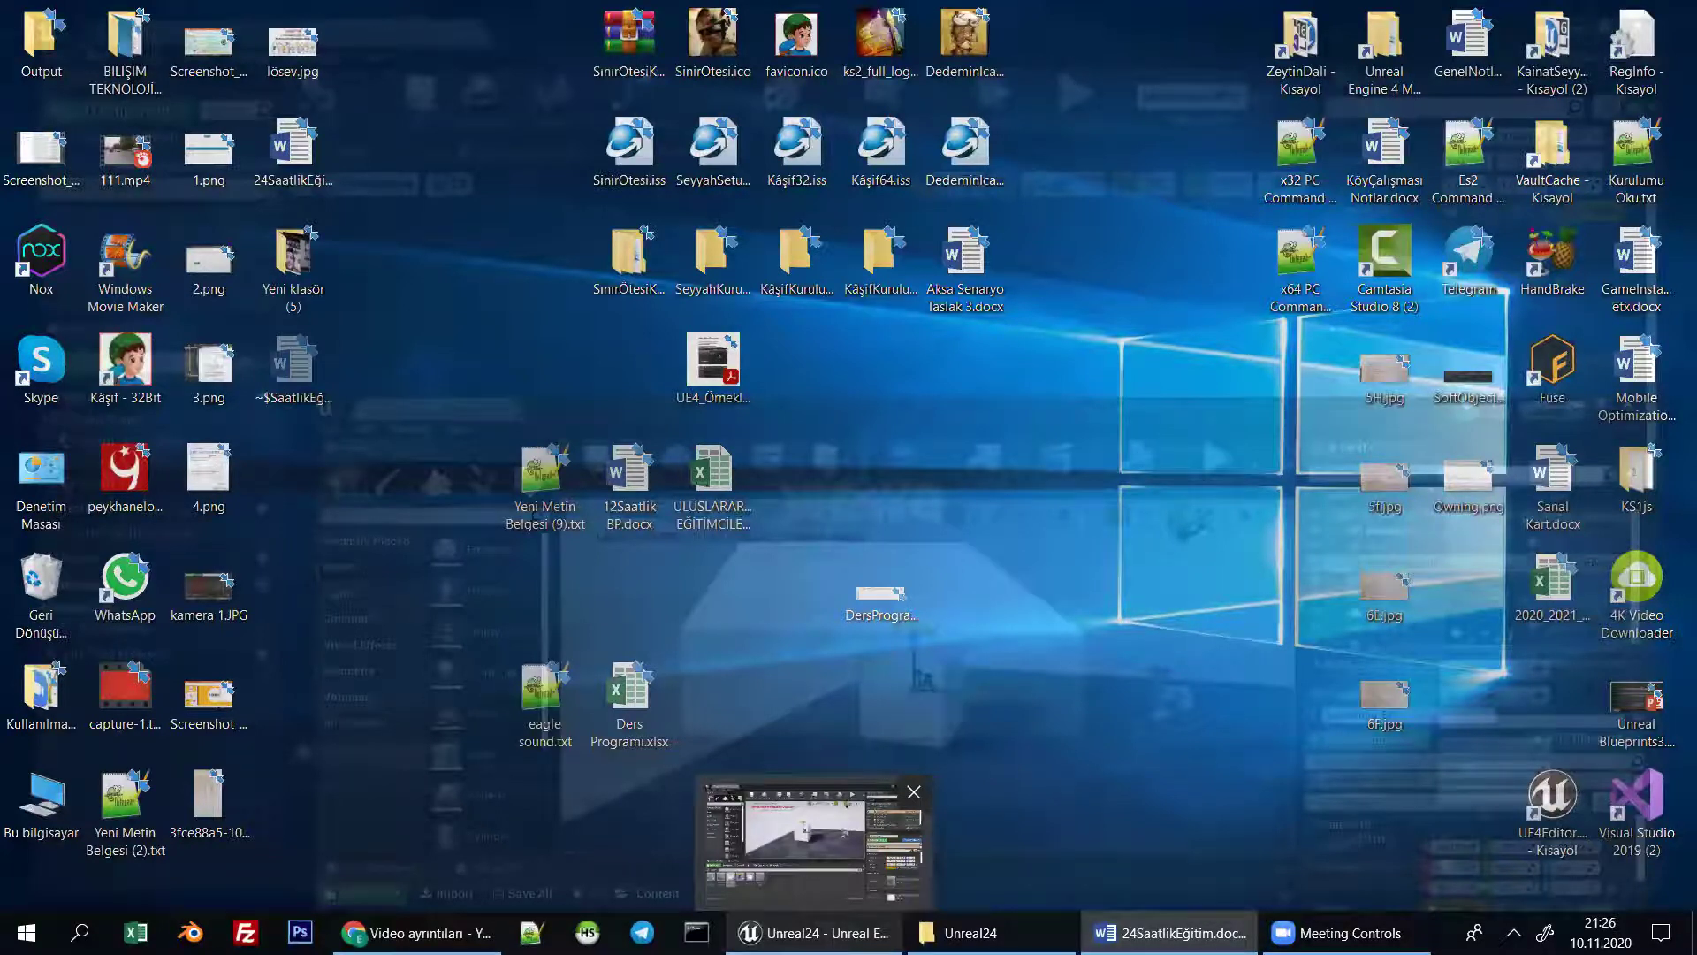
Rotate the level's IslemKupu_BP cube to 140,0 about Z and reopen its Blueprint.
left_click(814, 835)
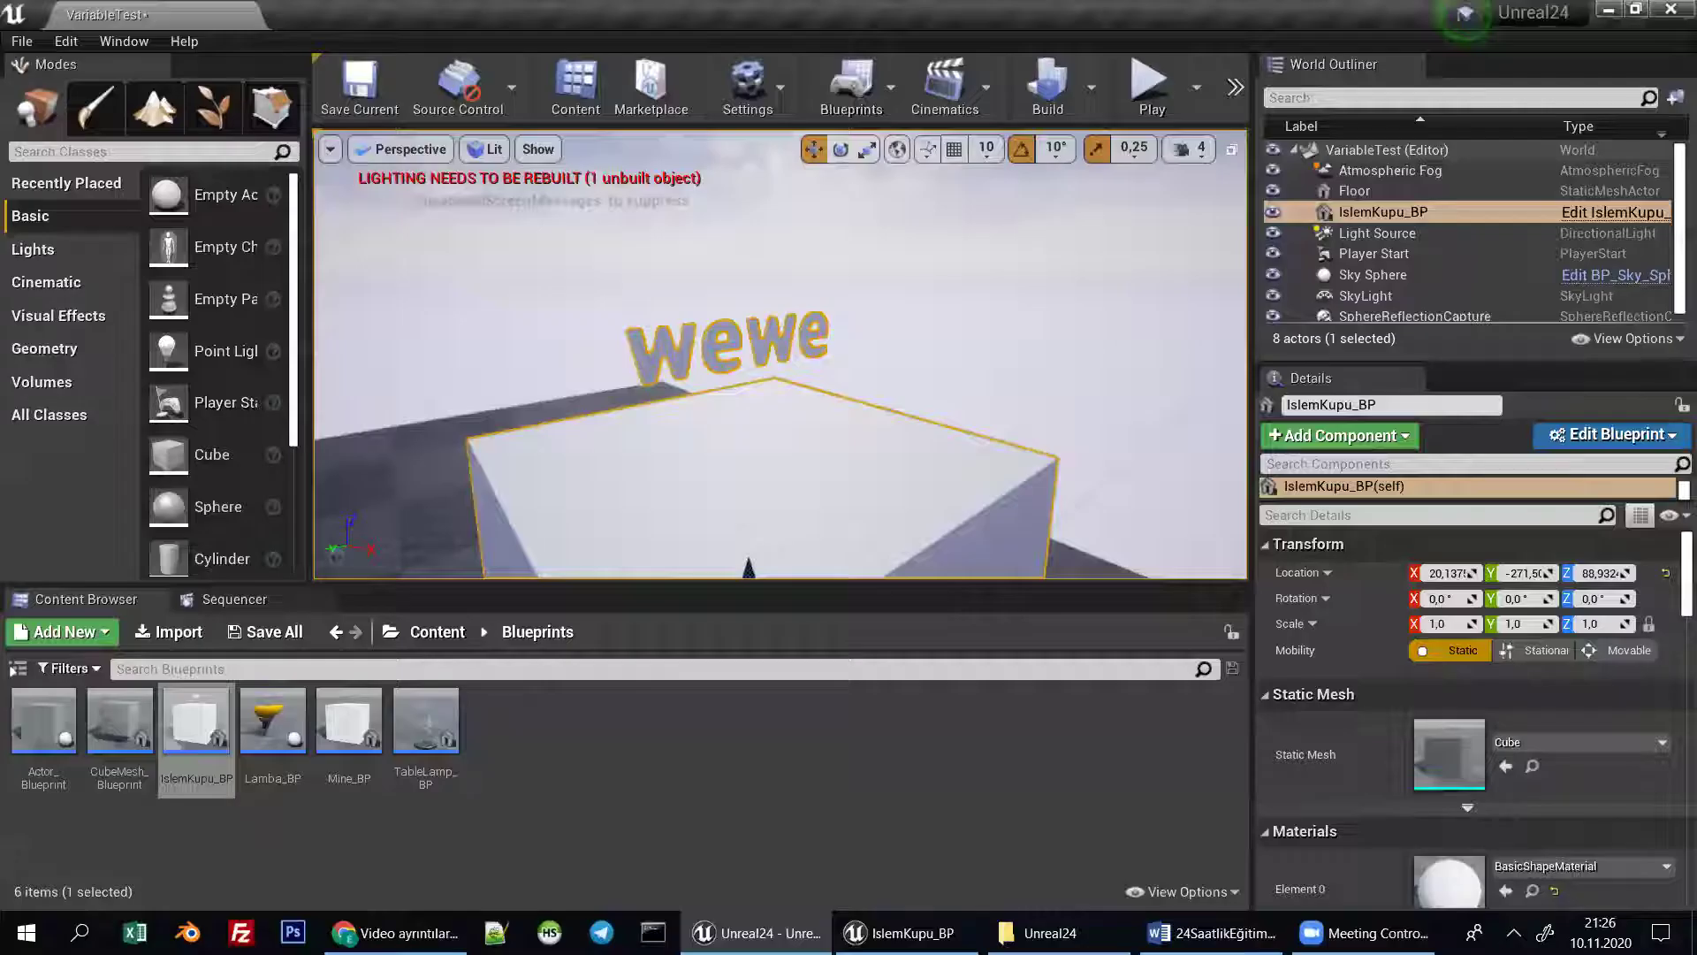
key("f")
key("e")
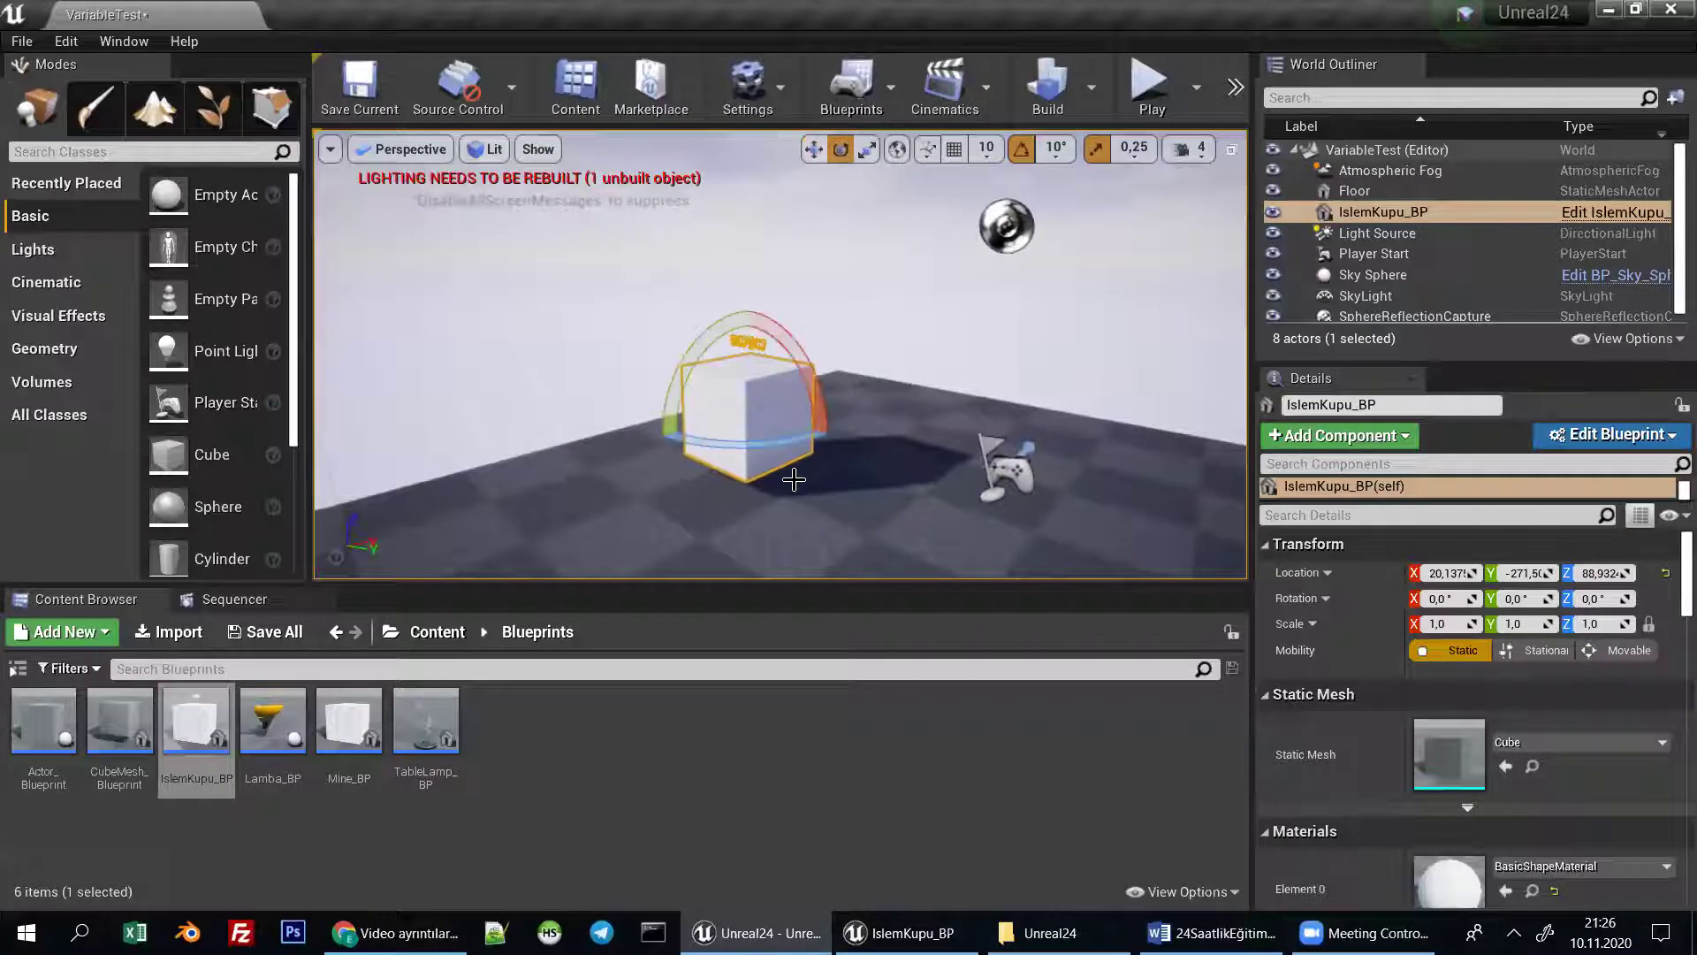
left_click_drag(826, 393, 831, 416)
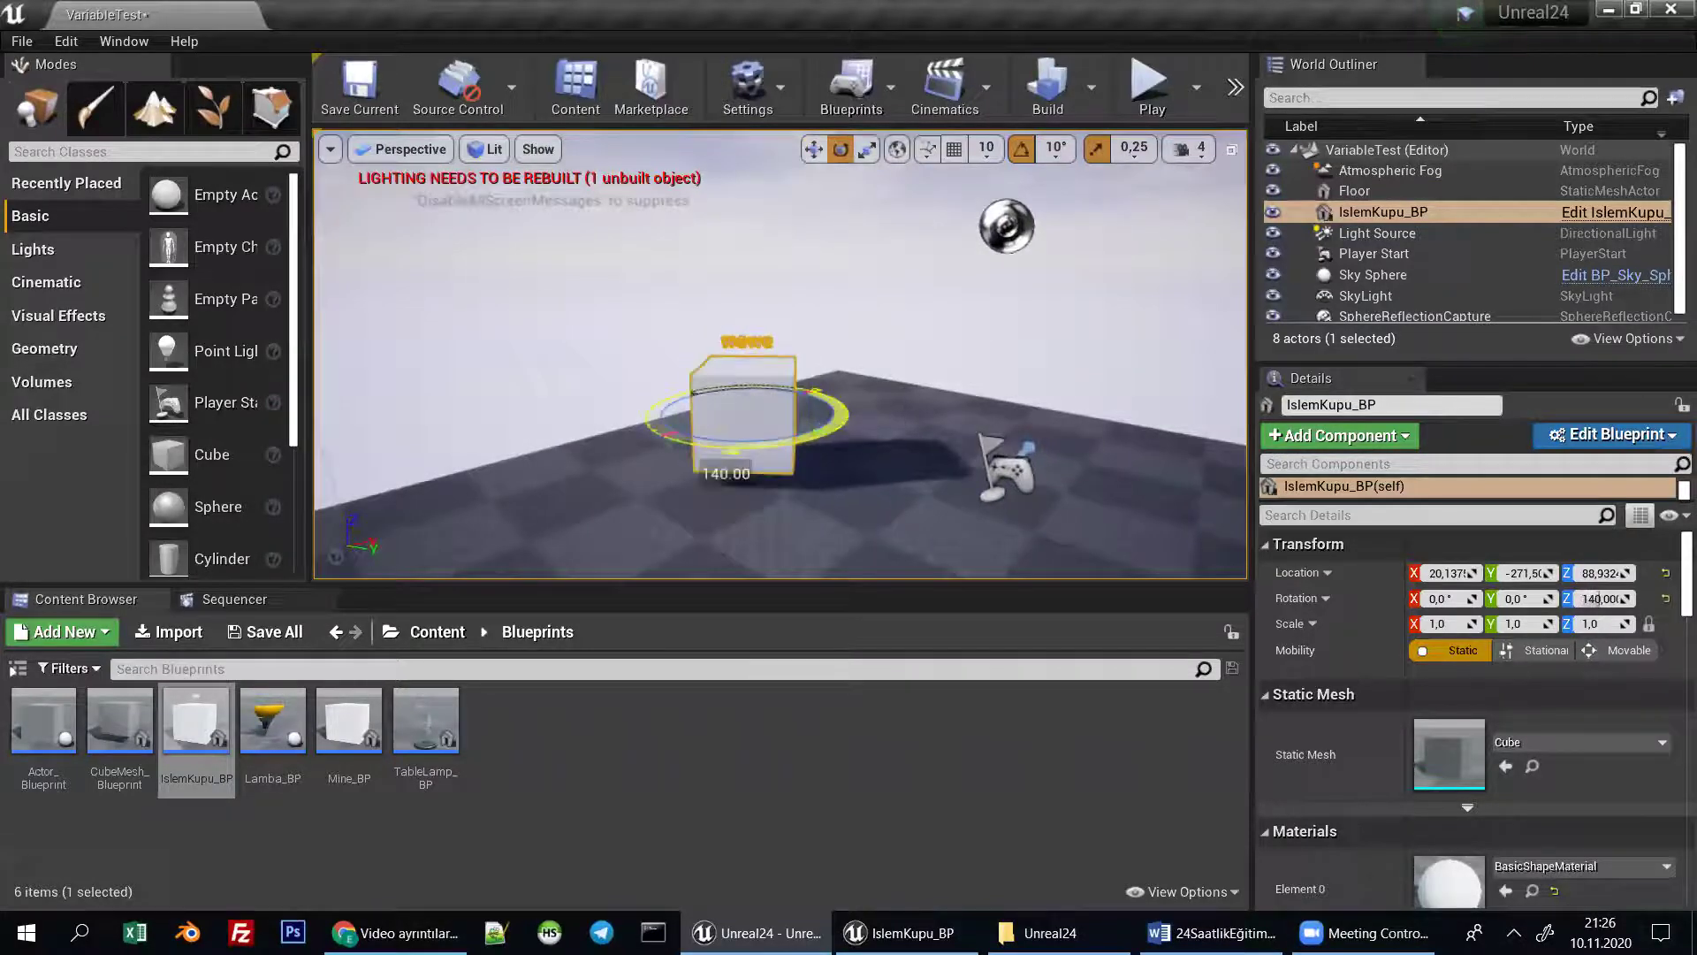
right_click_drag(831, 415, 830, 416)
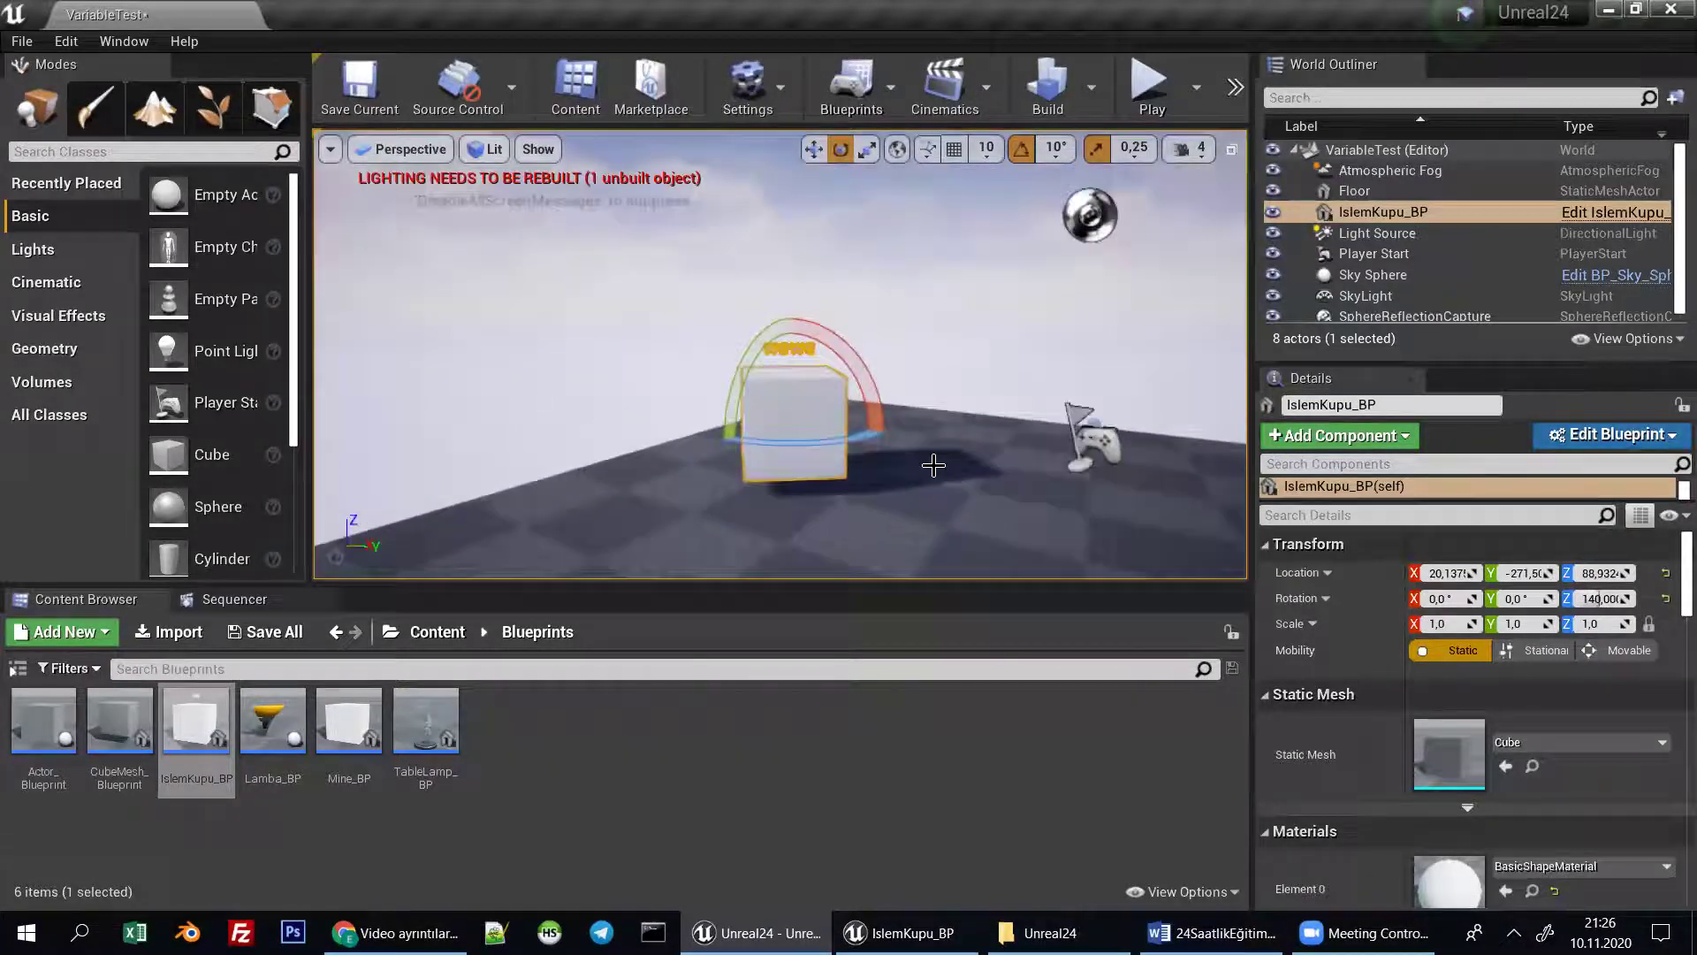
double_click(196, 720)
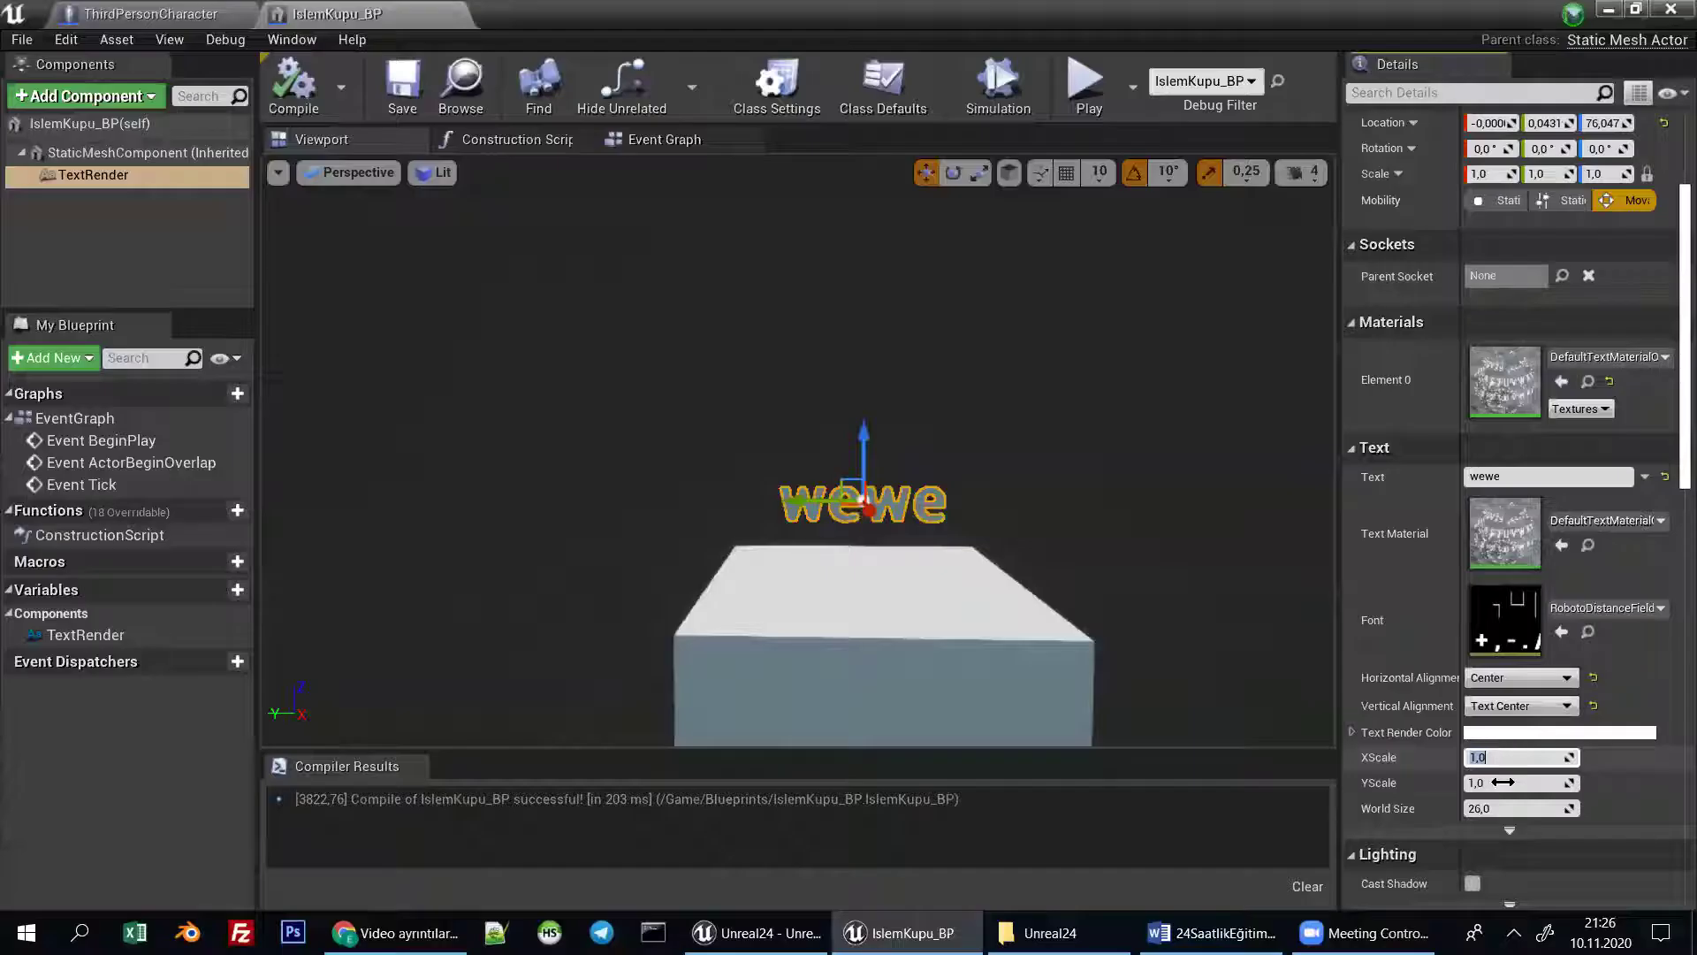
Set the wewe text's X and Y scale to 2,0.
type("2")
key("Tab")
type("2")
key("Return")
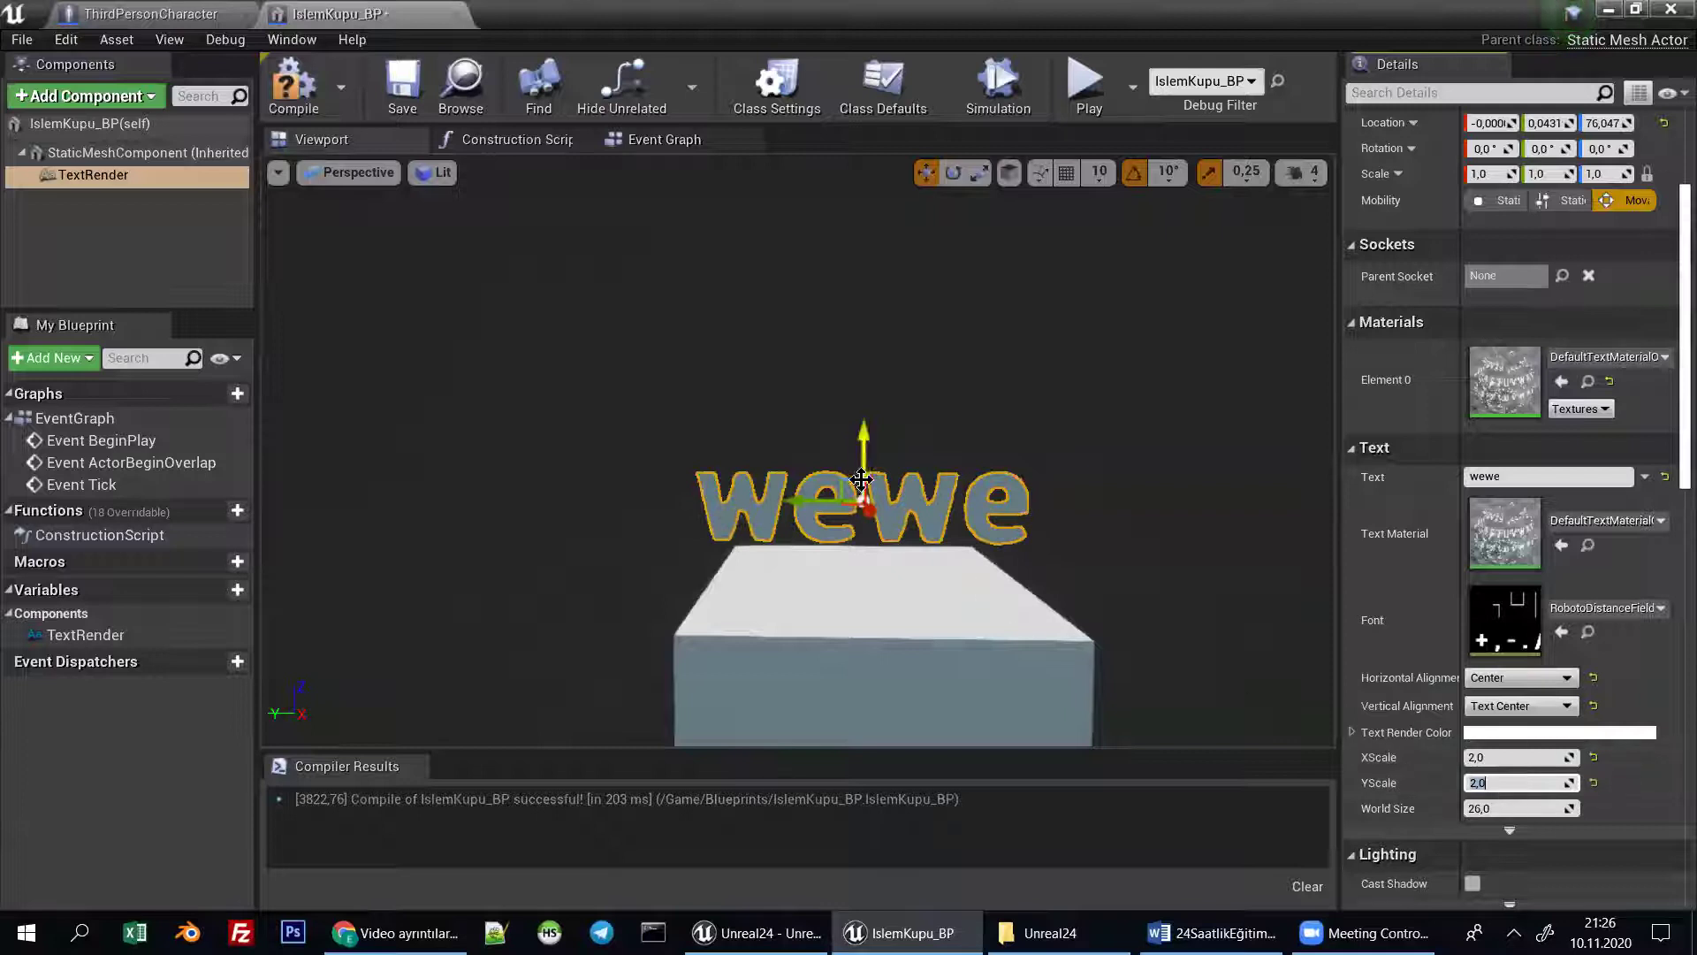
Check the level, then return to the Blueprint and show the Event Graph.
left_click(887, 924)
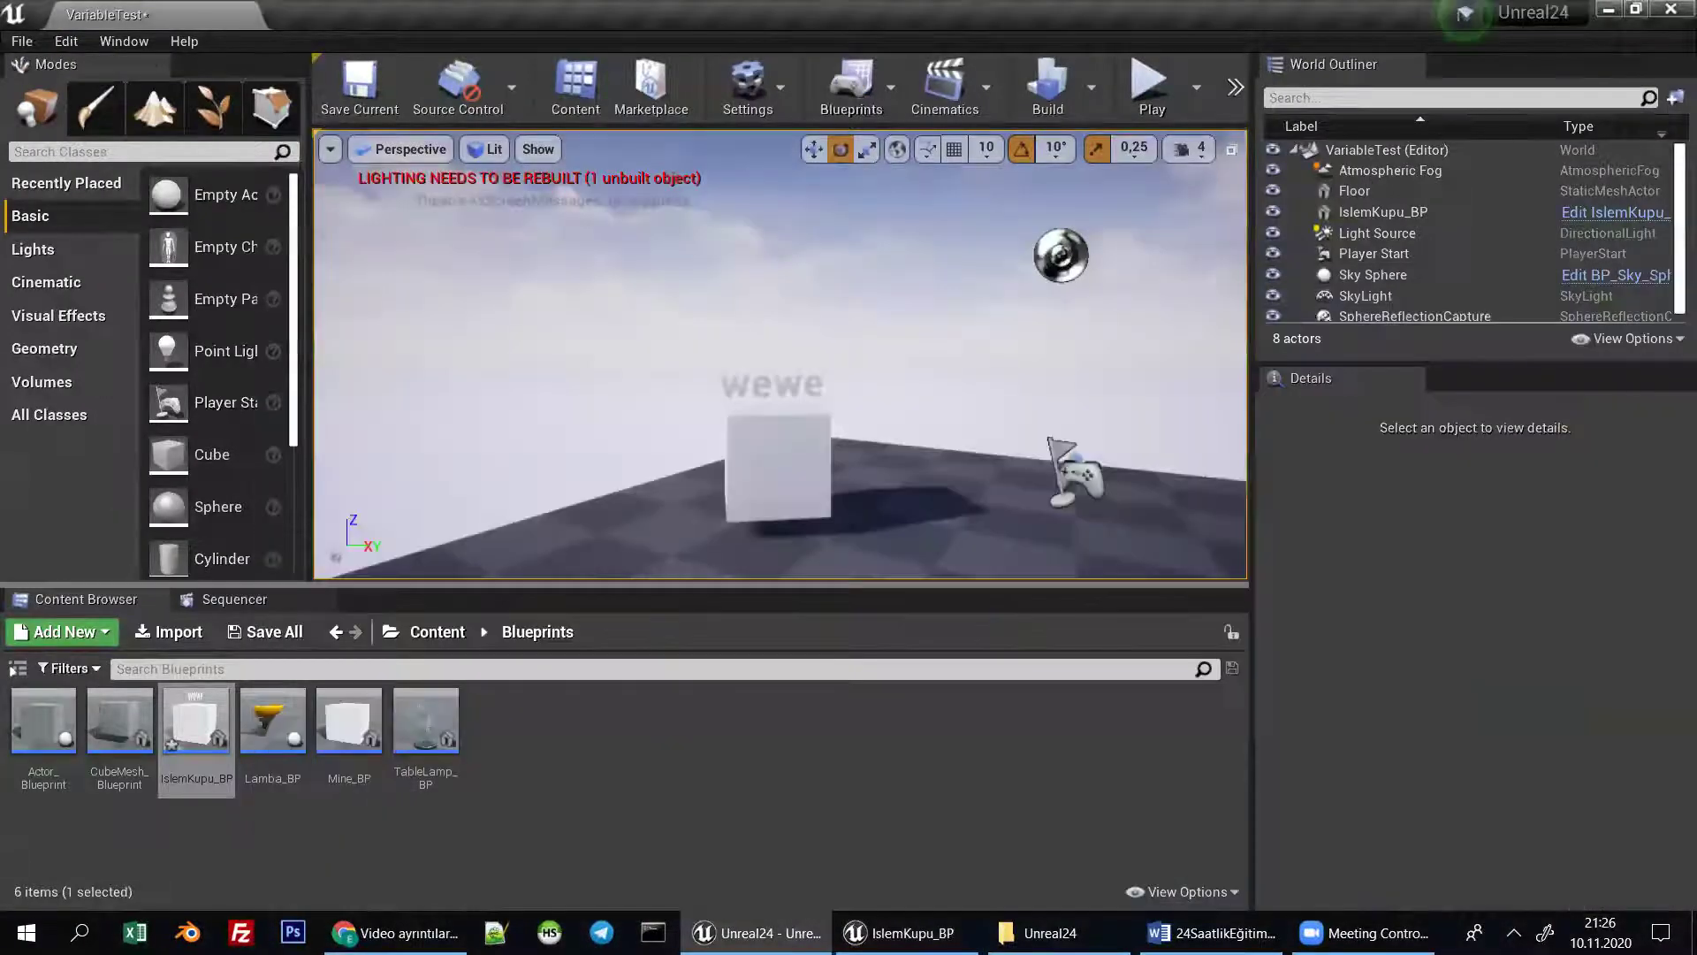
scroll(780, 353, "up", 5)
scroll(780, 354, "down", 5)
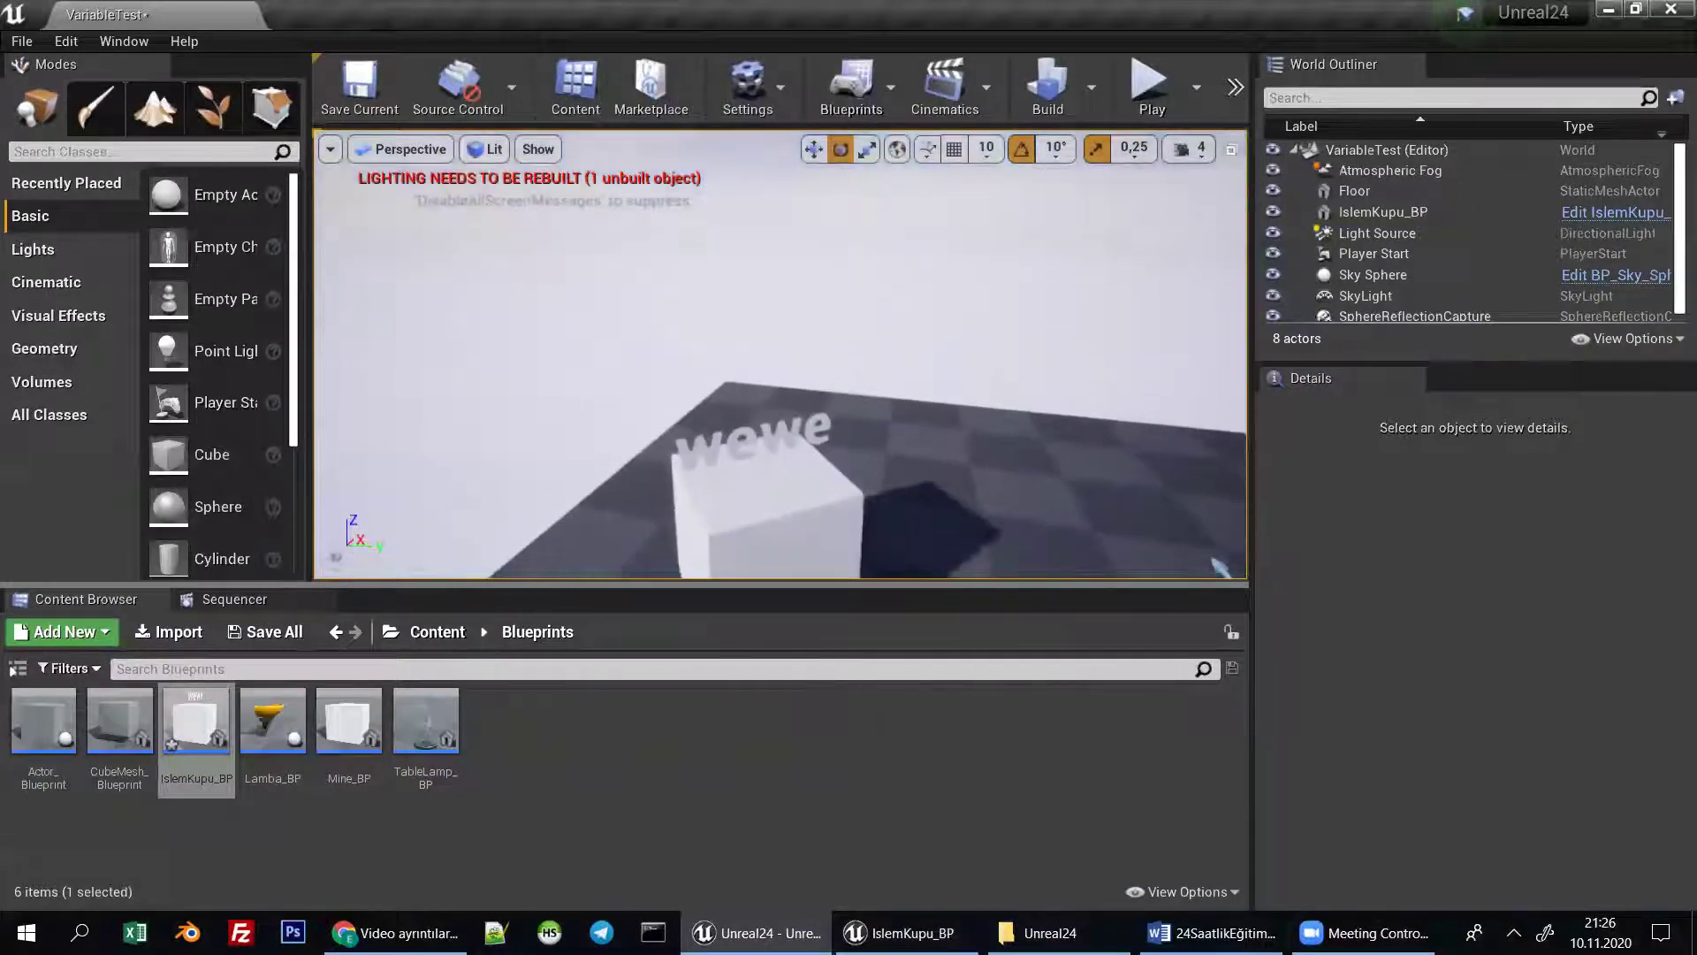
left_click(902, 933)
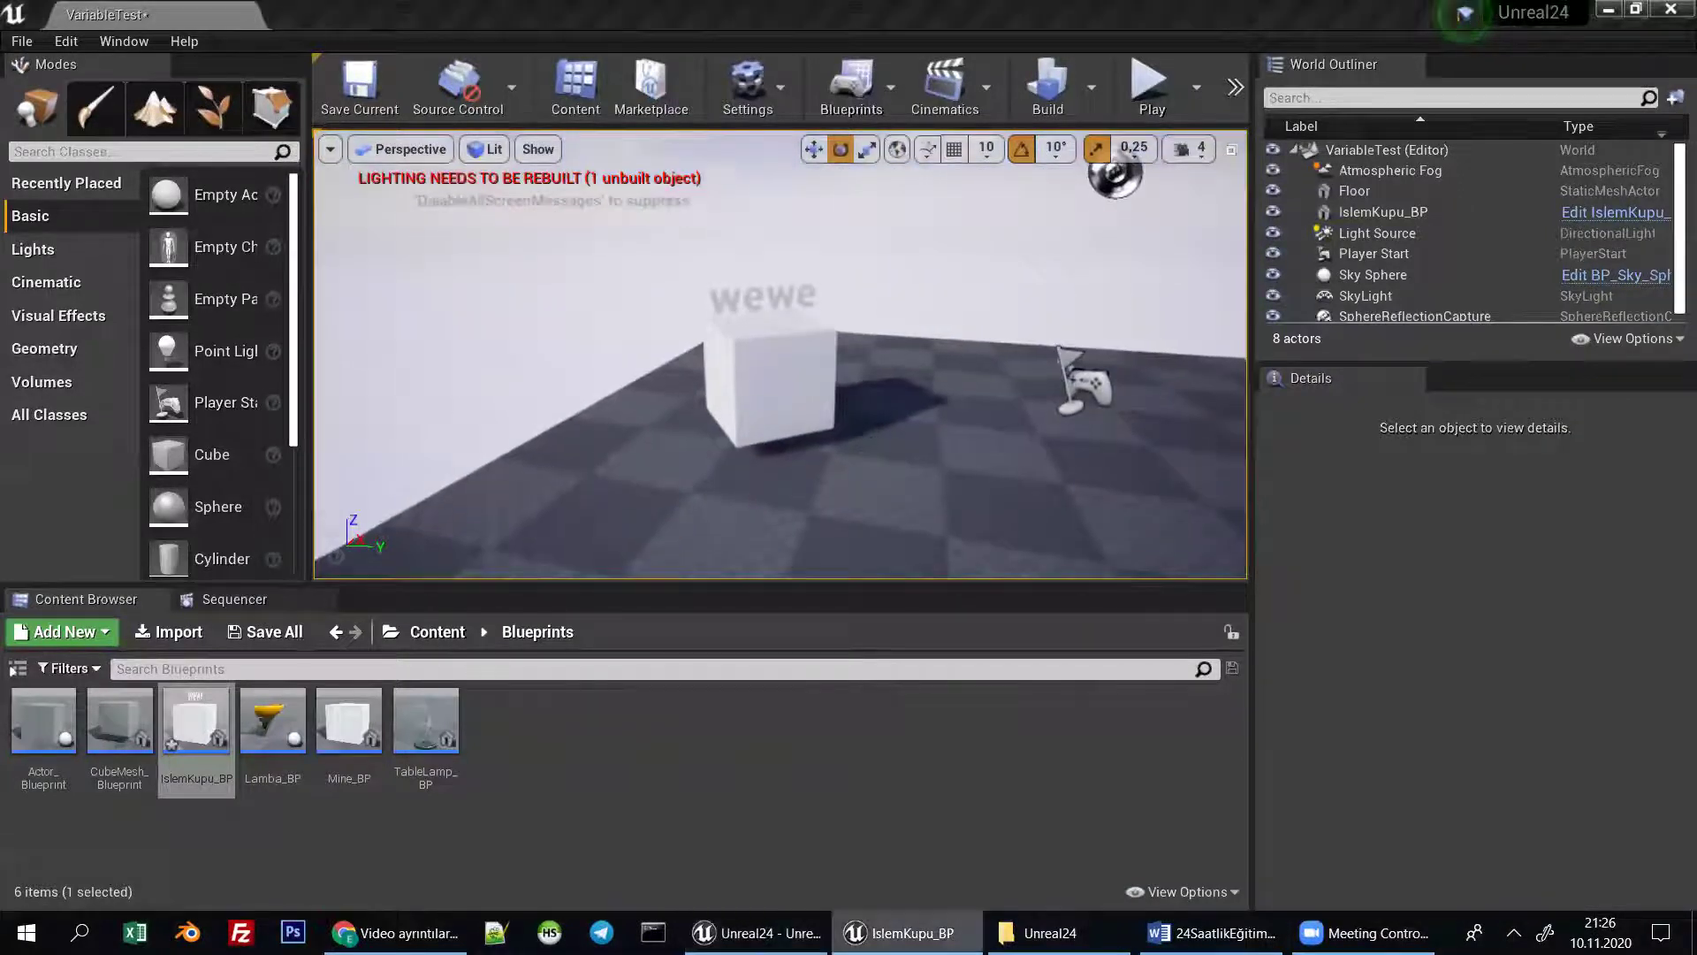
left_click(679, 144)
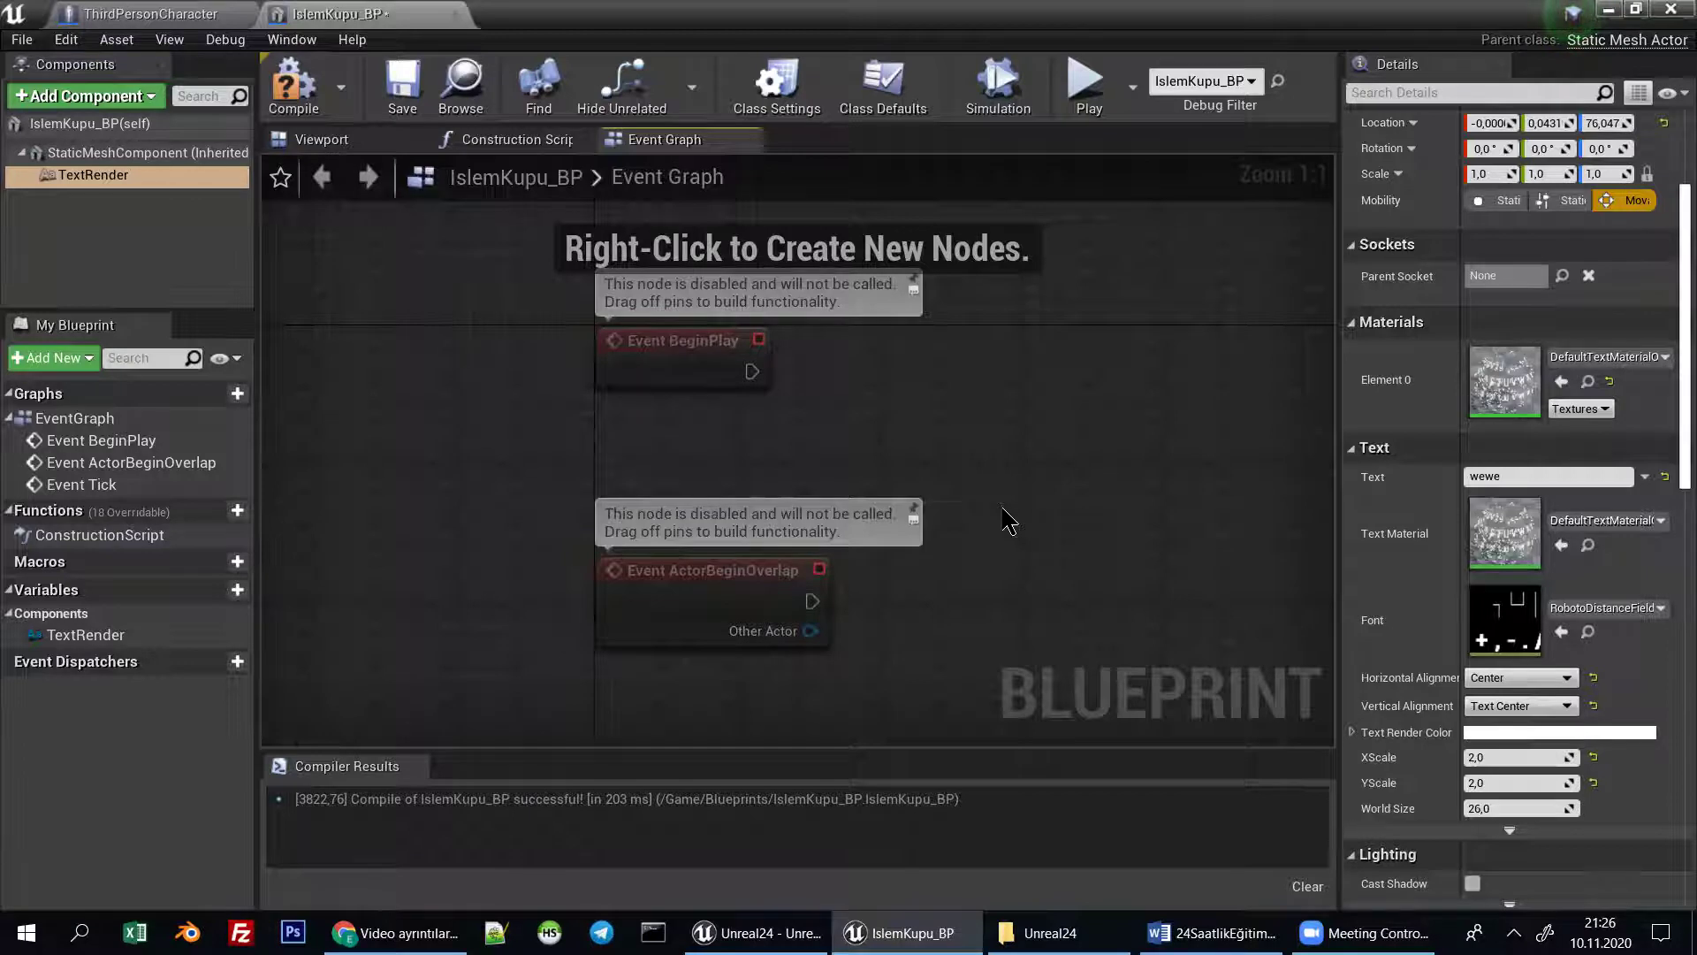
Delete ActorBeginOverlap and Event Tick, keeping Event BeginPlay, and add variable NewVar_0.
right_click_drag(1058, 553, 996, 457)
left_click_drag(449, 417, 780, 729)
key("Delete")
right_click_drag(780, 729, 875, 544)
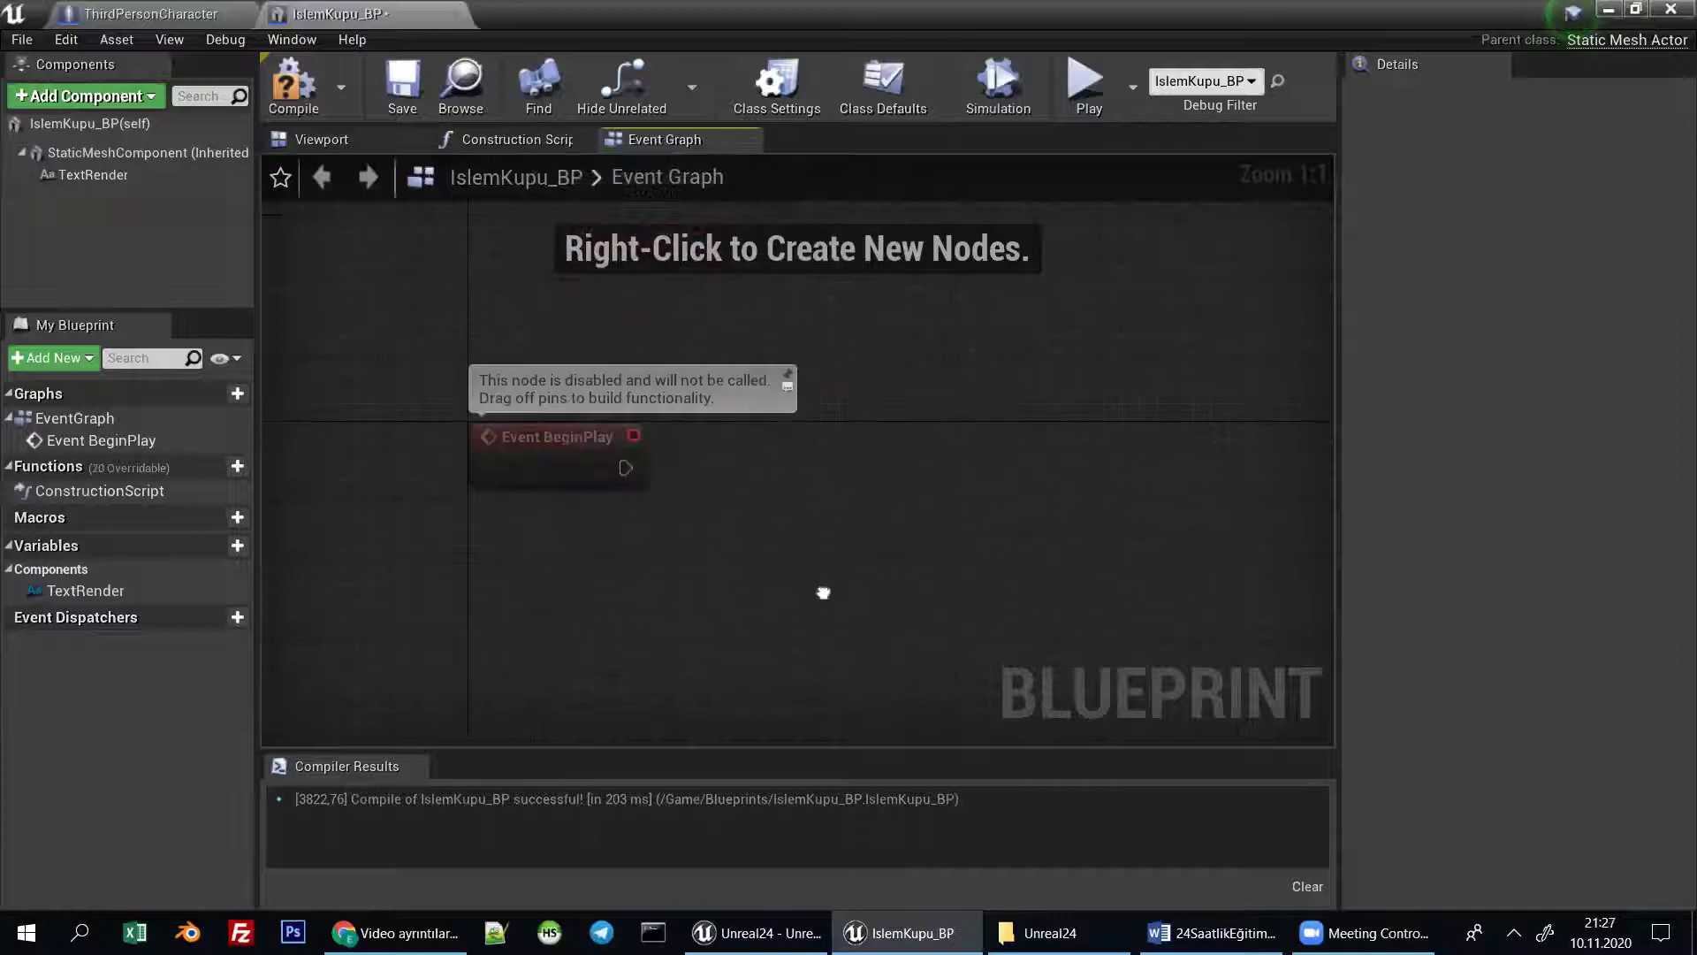
left_click(233, 552)
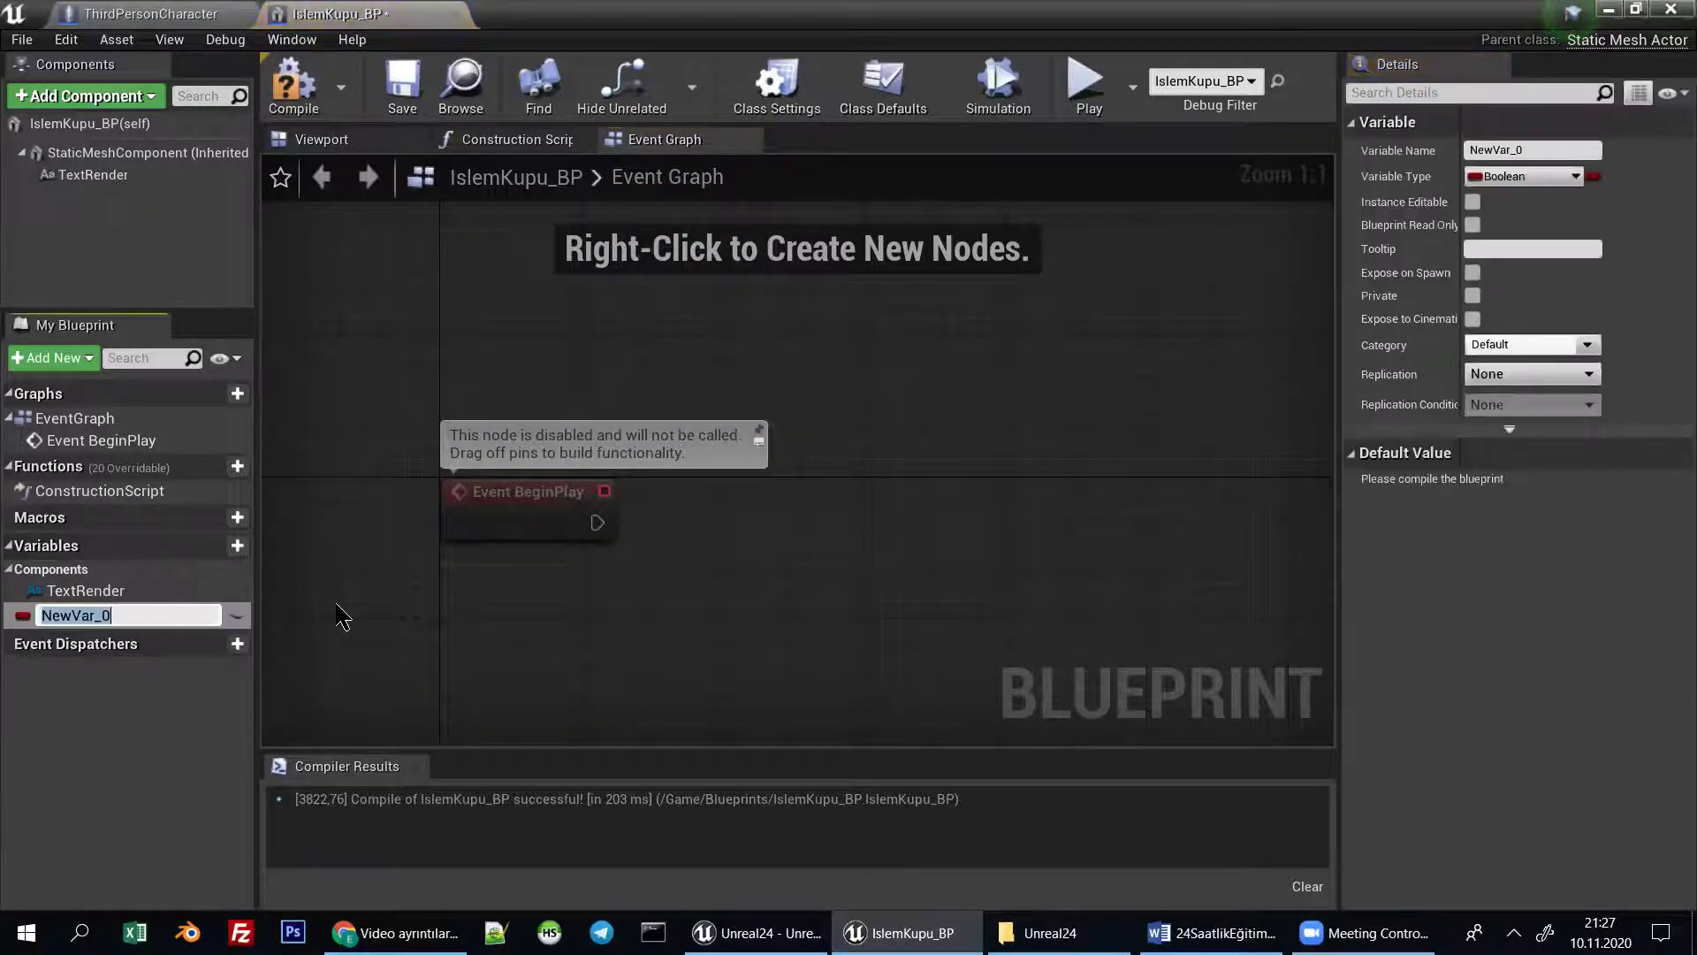
Rename the new variable FirstInt and make it an Integer.
type("First")
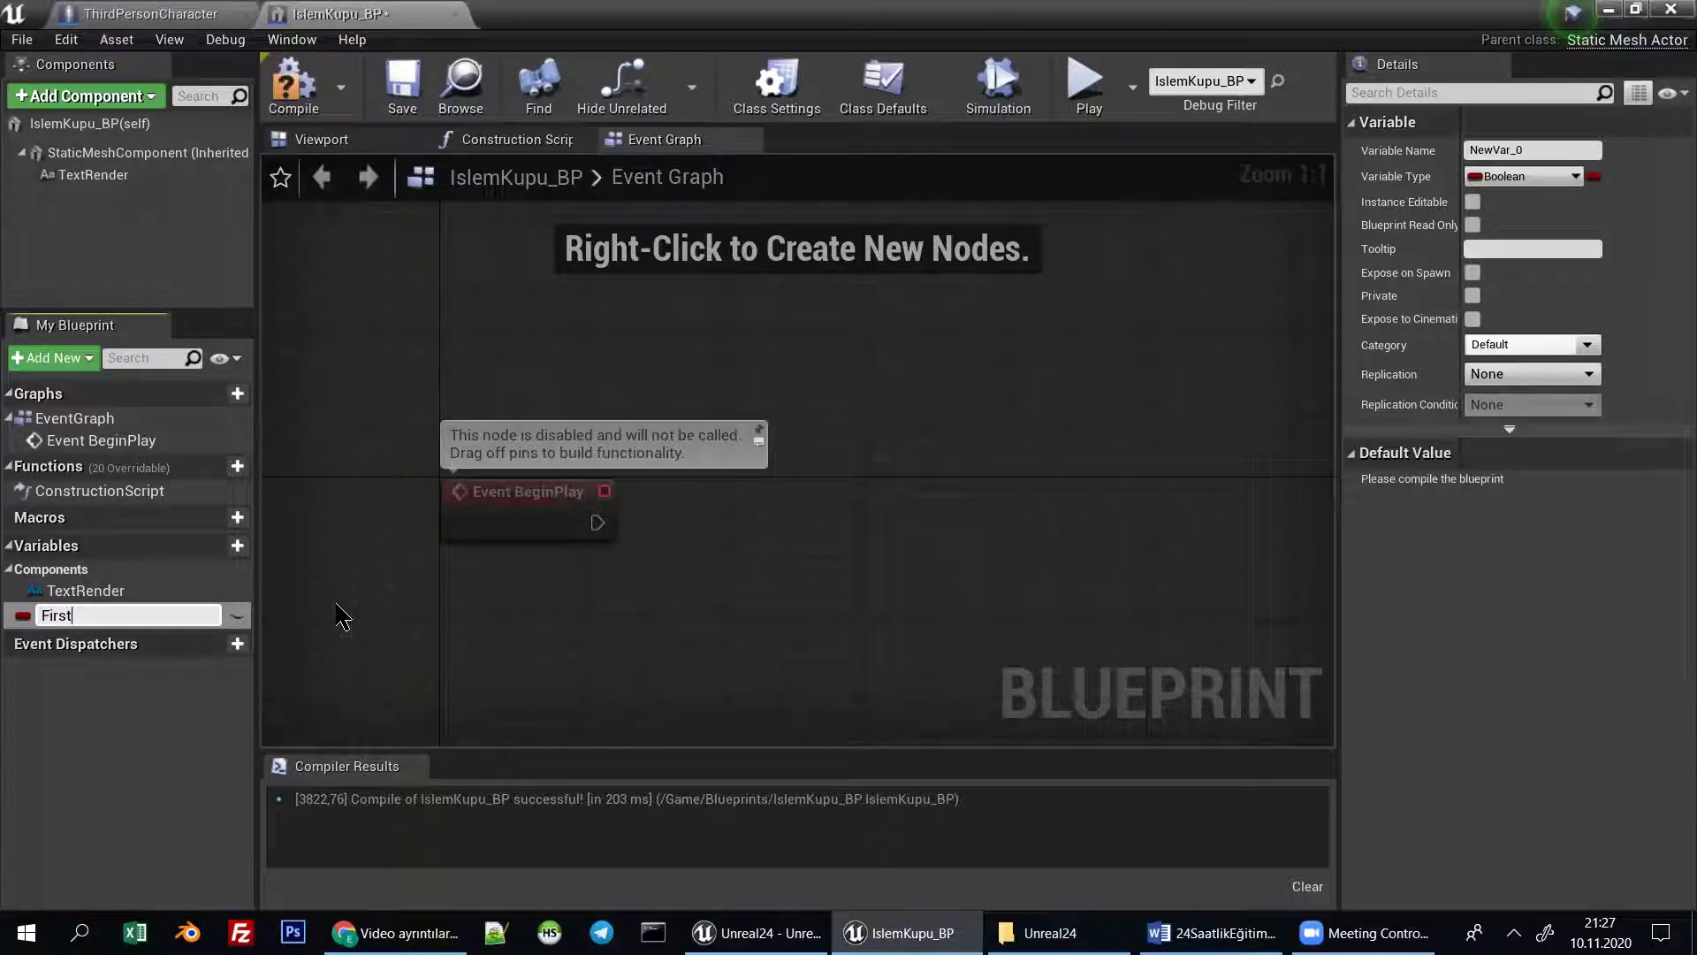
type("Int")
key("Return")
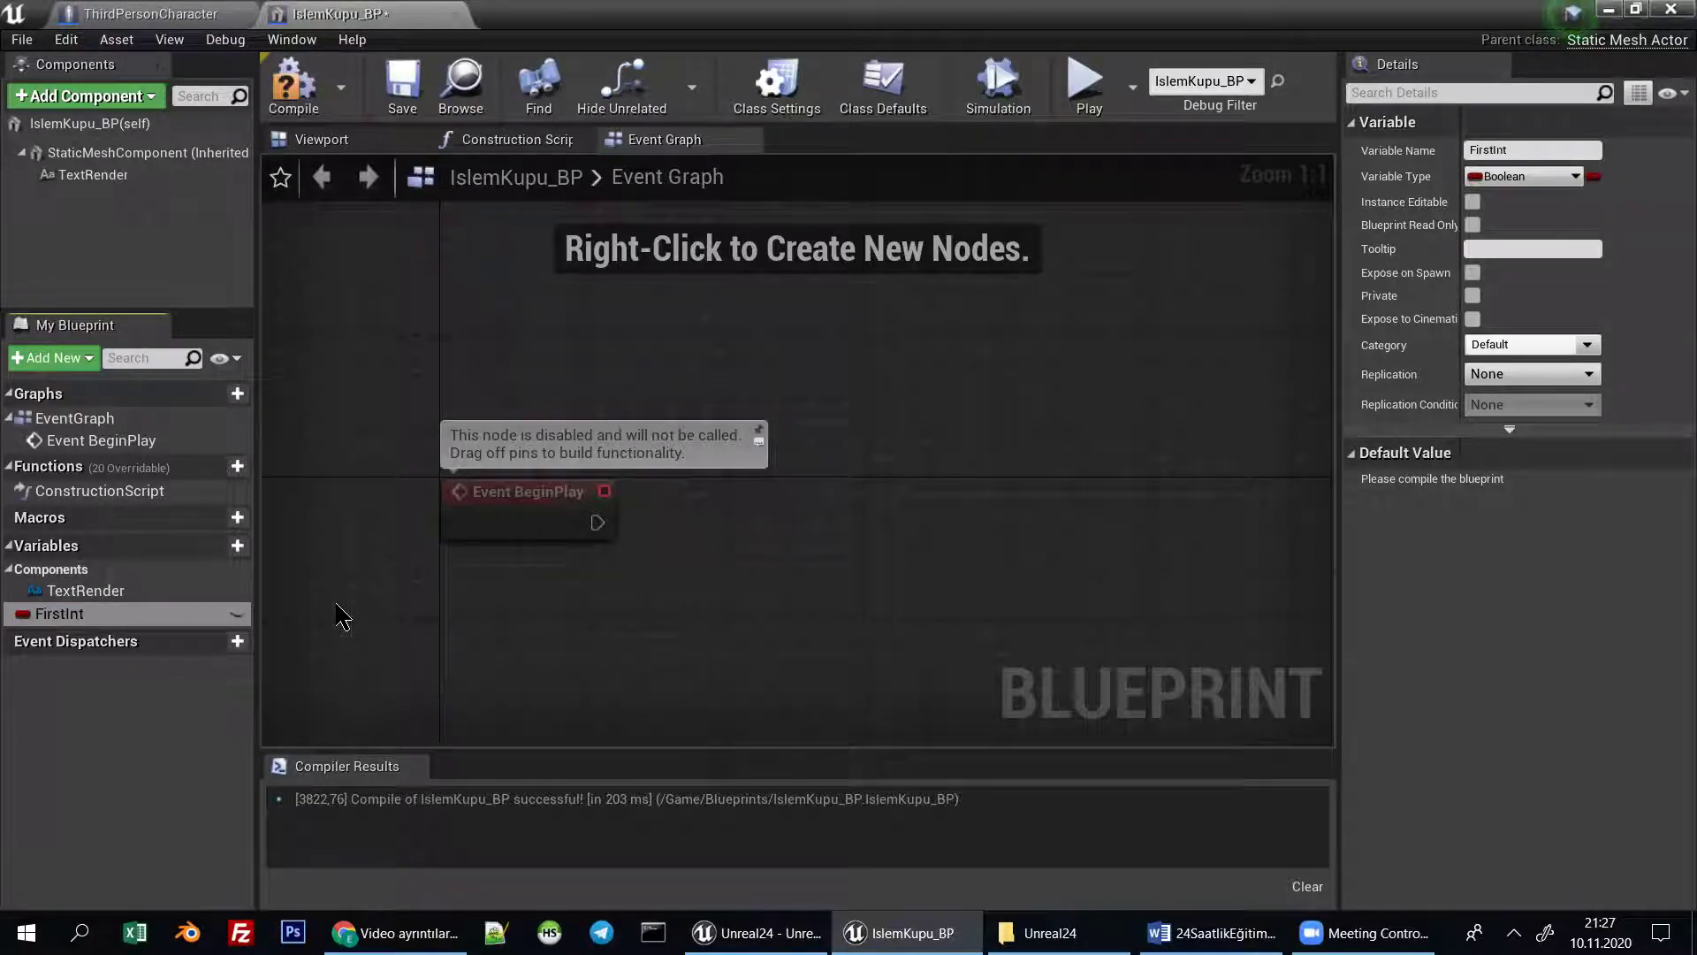
left_click(1555, 177)
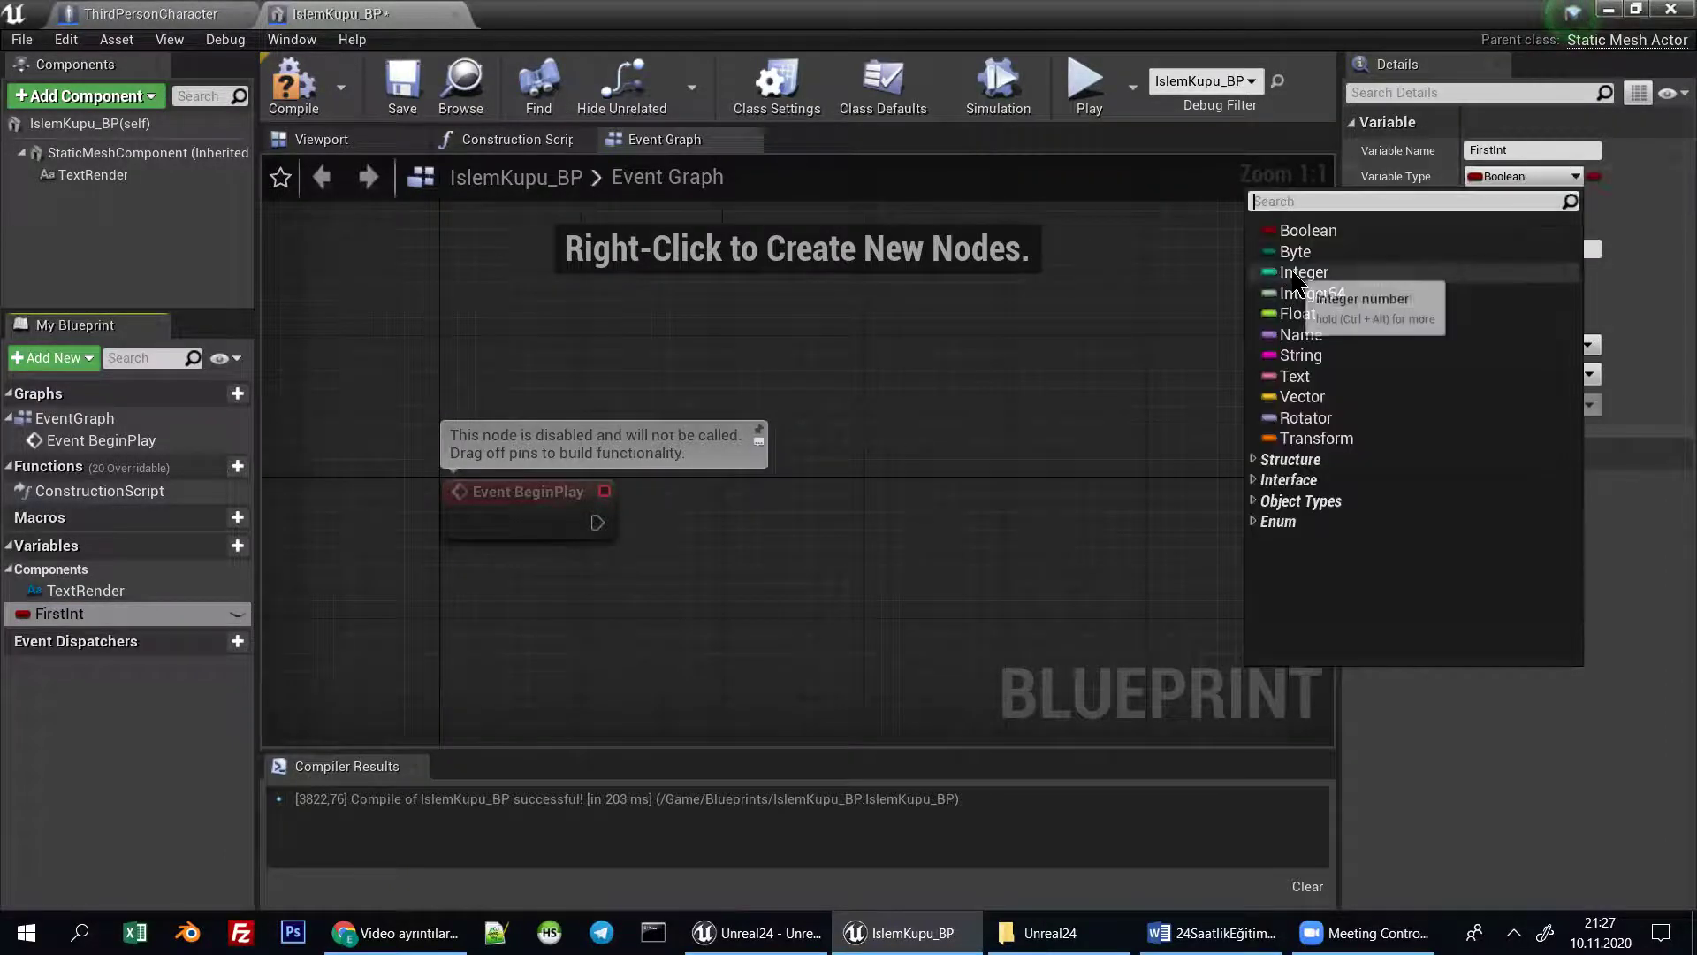
left_click(1308, 289)
Add a second variable named SecondInt.
left_click(229, 546)
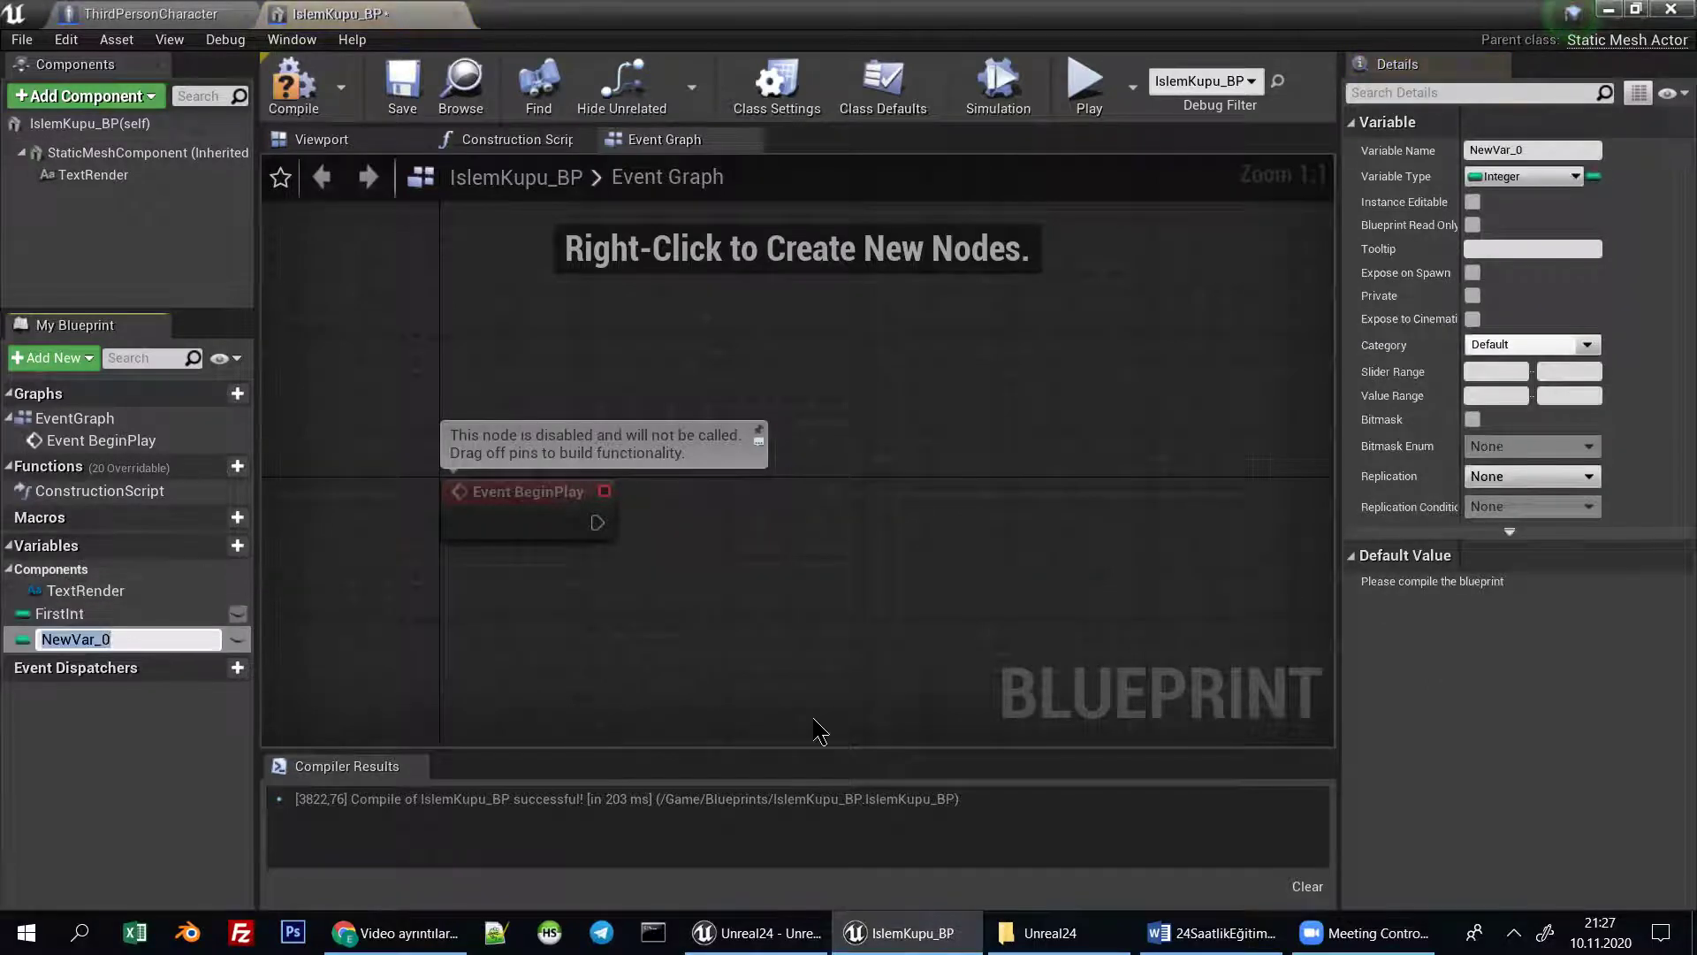
type("Second")
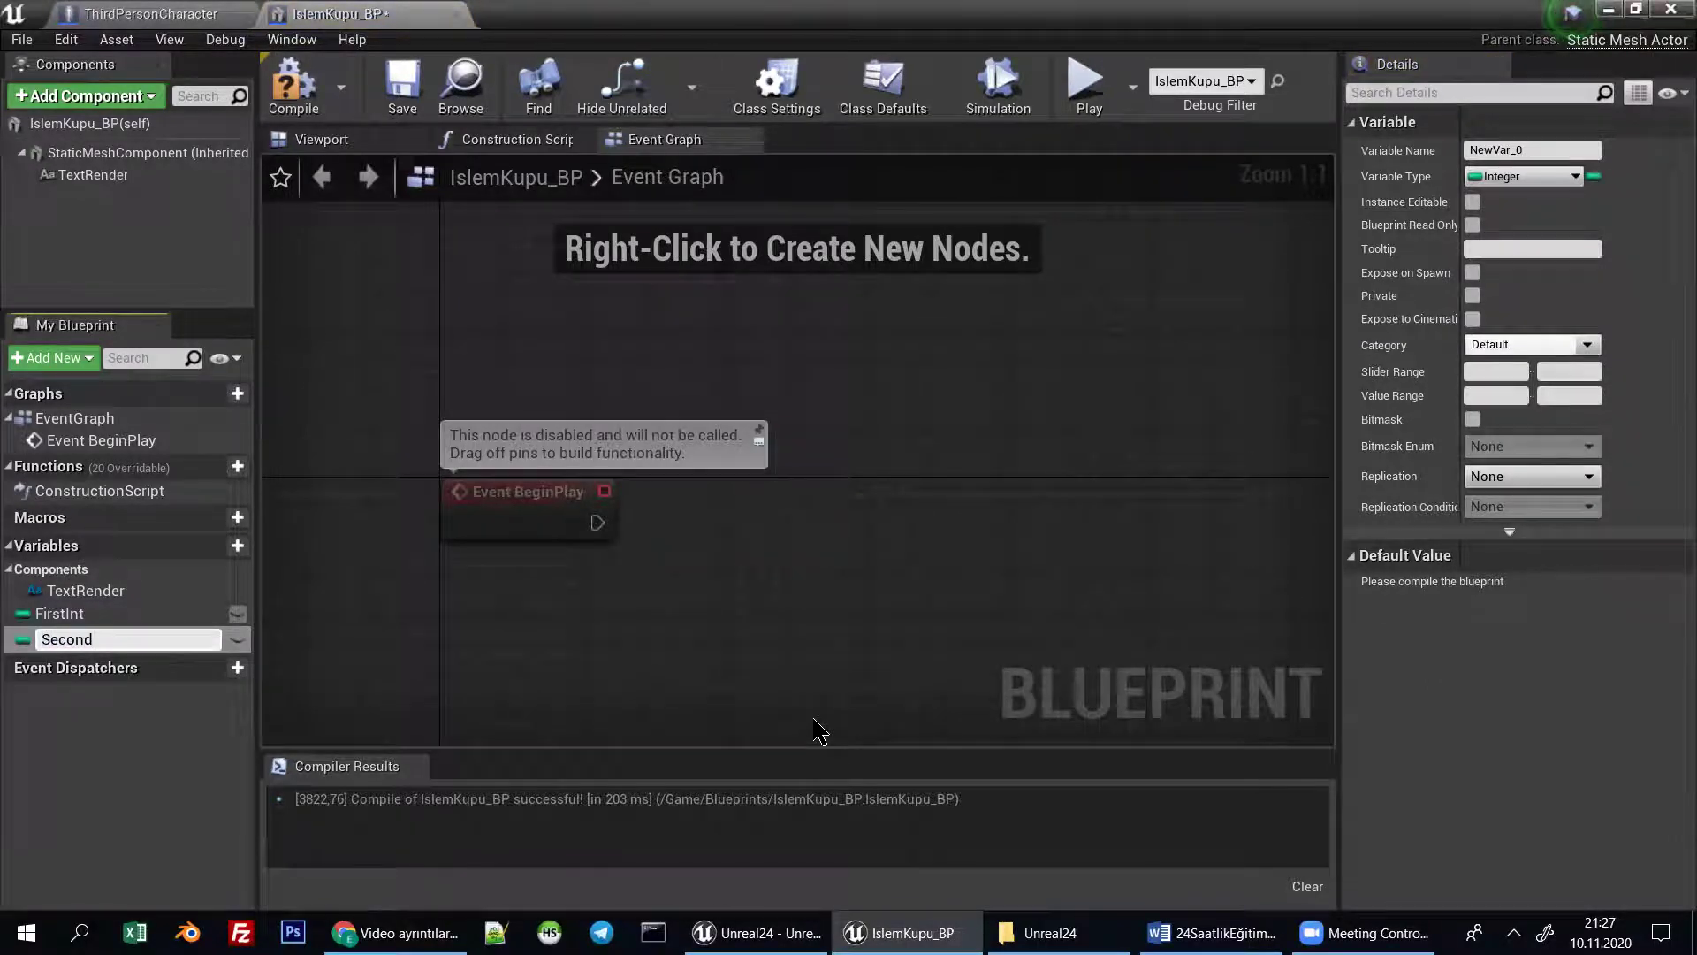
type("Int")
key("Return")
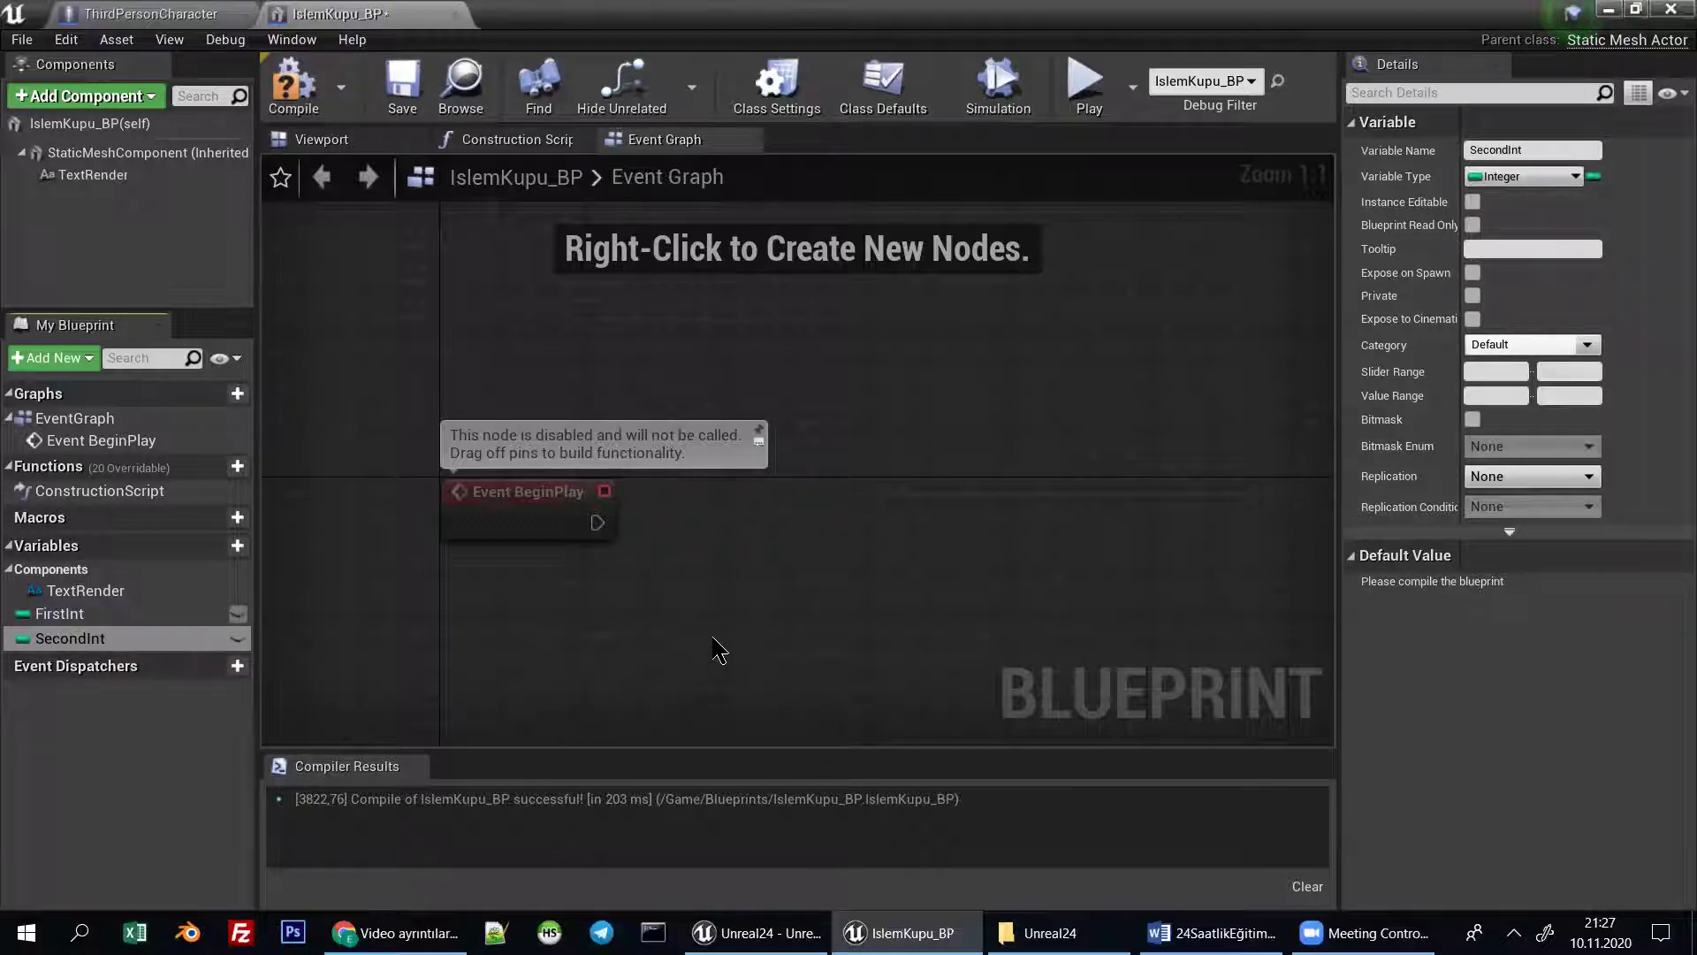
Place getter nodes for FirstInt and SecondInt in the Event Graph.
right_click_drag(698, 622, 687, 482)
left_click_drag(152, 615, 632, 541)
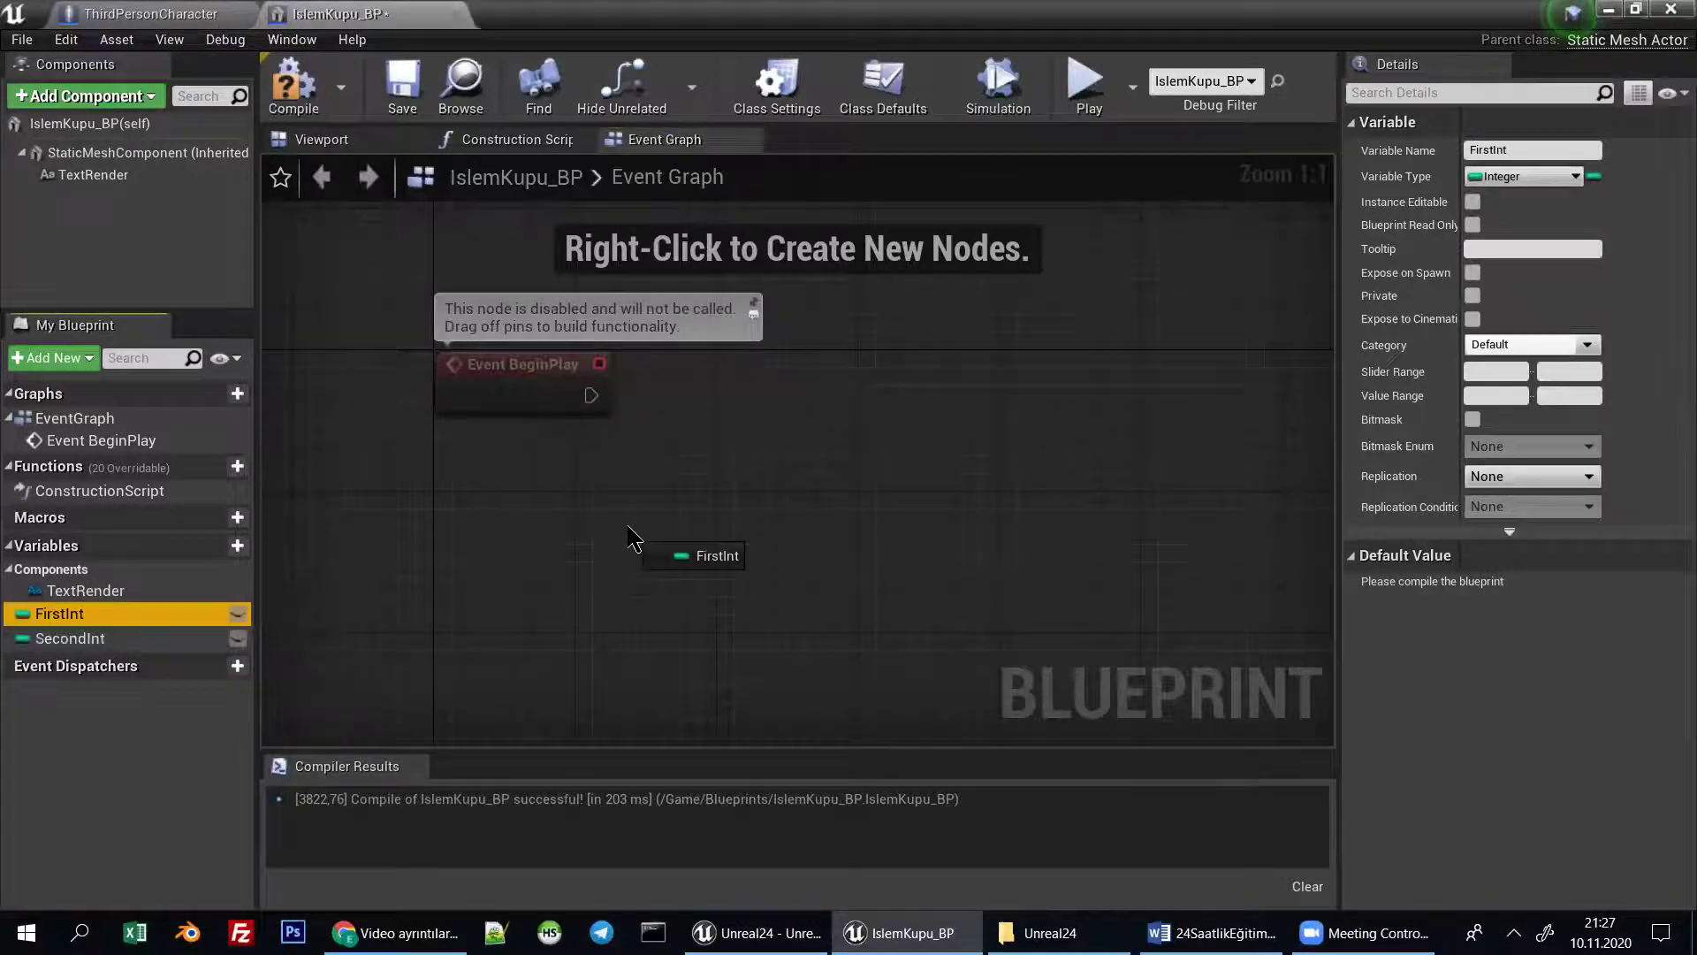
left_click(682, 557)
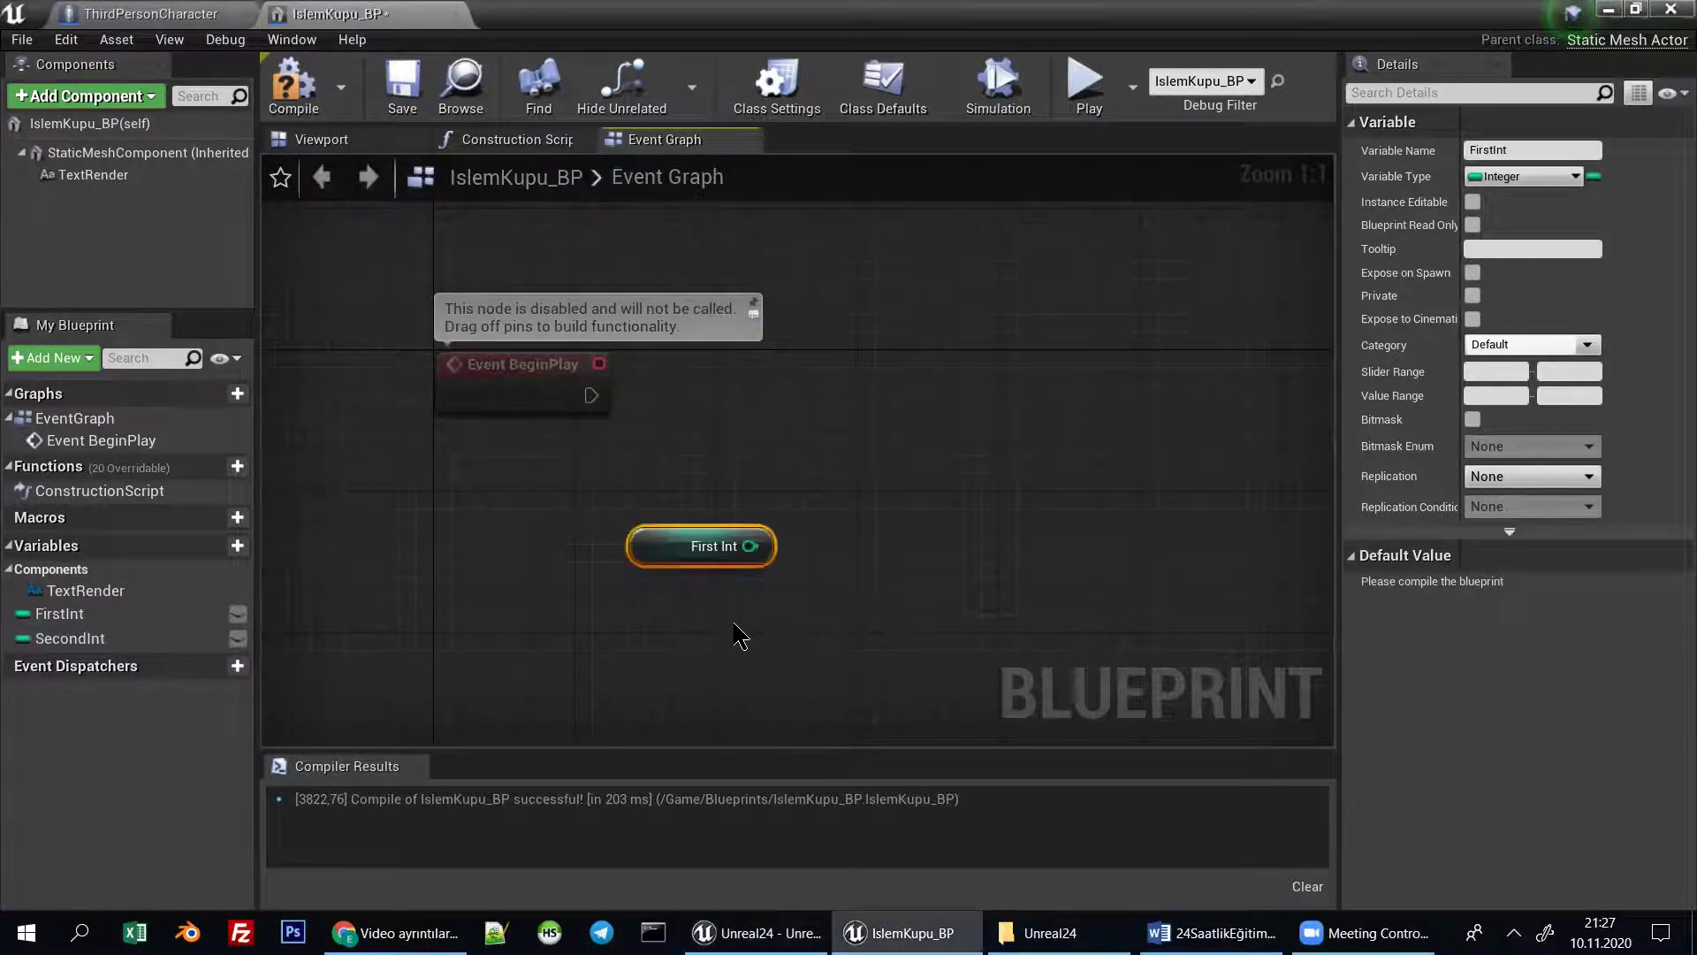
right_click_drag(739, 635, 728, 557)
left_click_drag(80, 638, 597, 565)
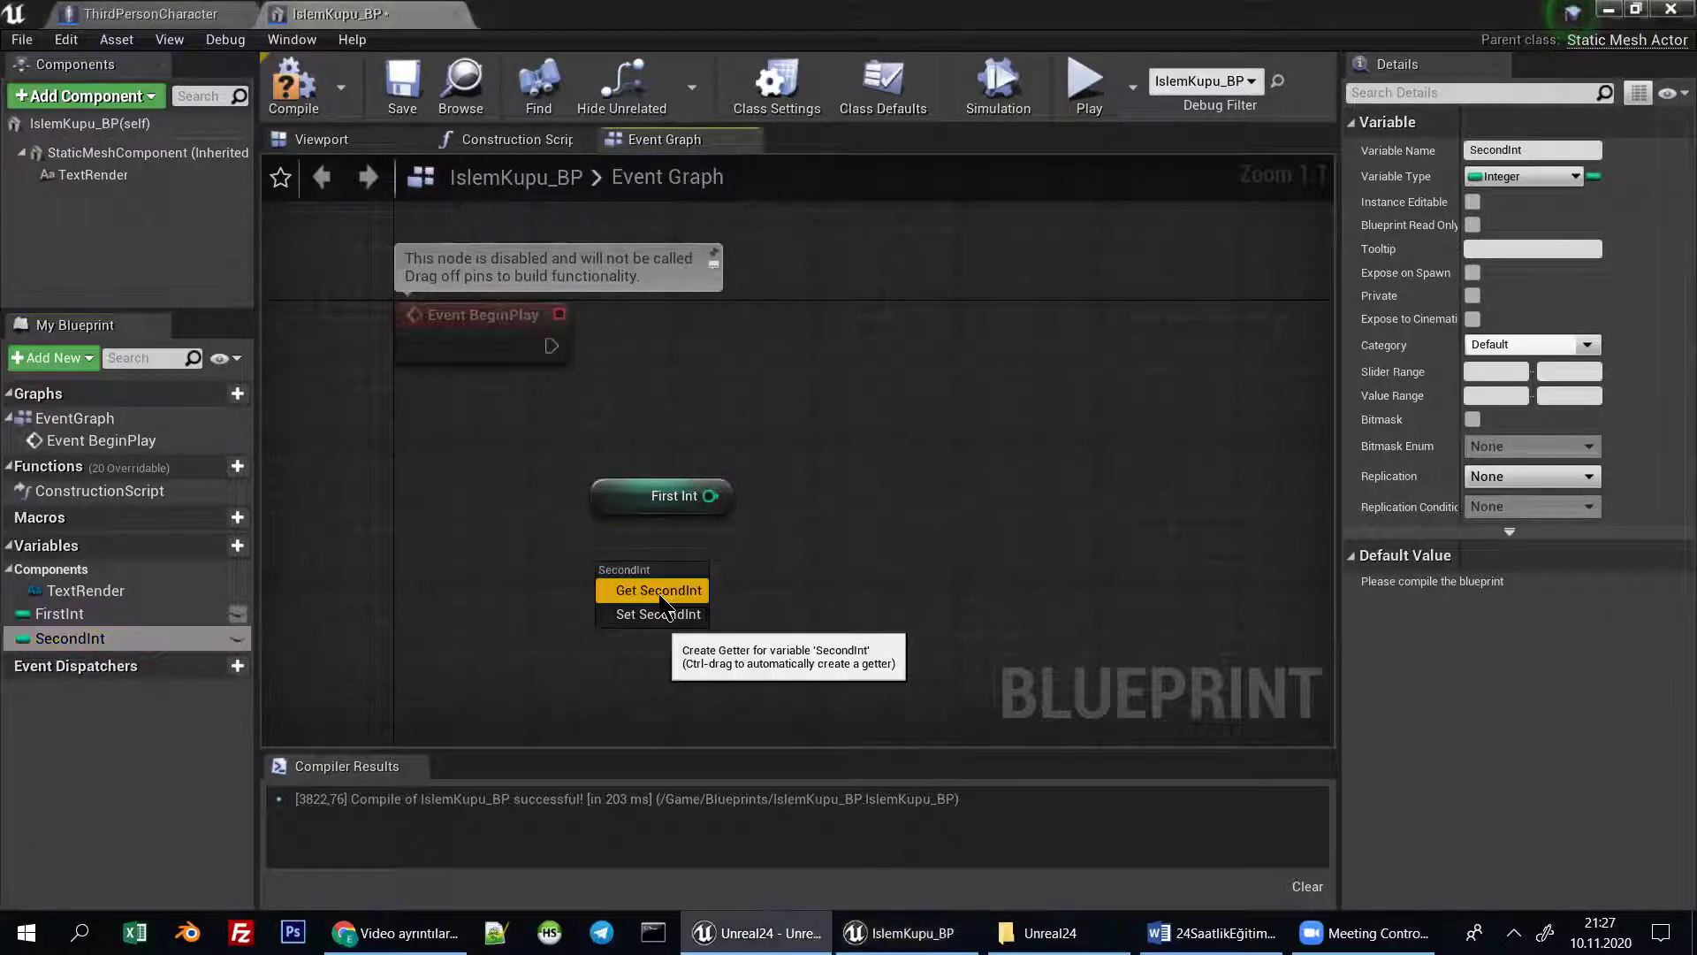
left_click(662, 594)
Add an integer + node summing First Int and Second Int.
left_click_drag(710, 495, 819, 525)
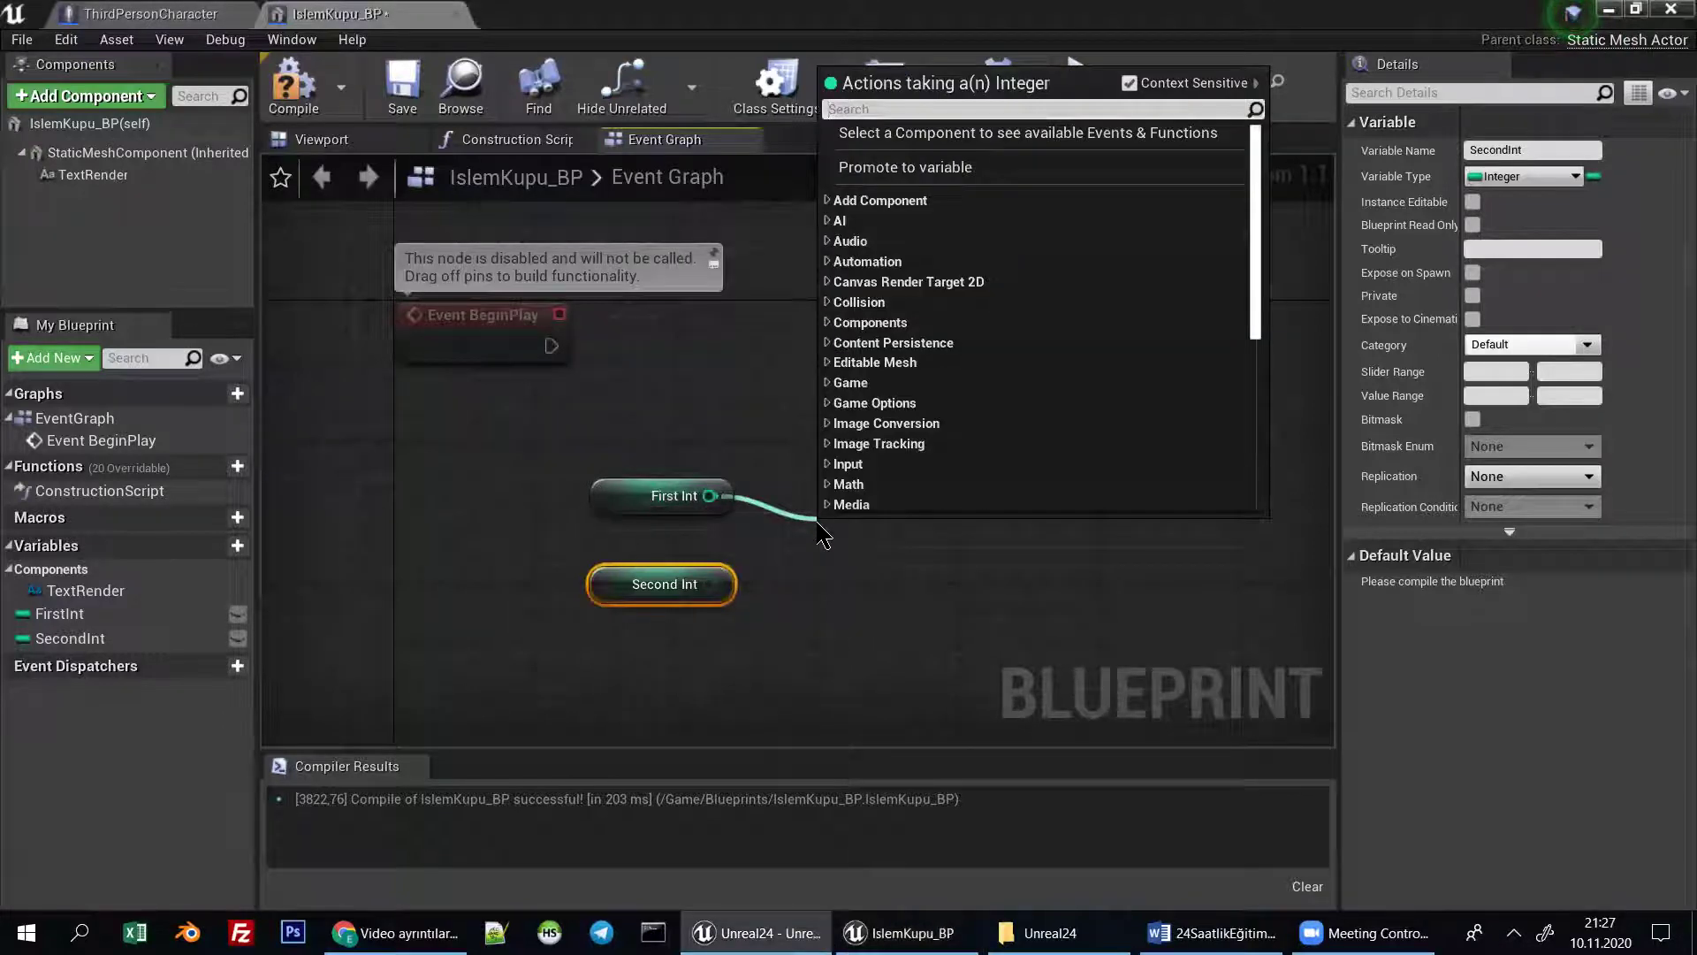
type("+")
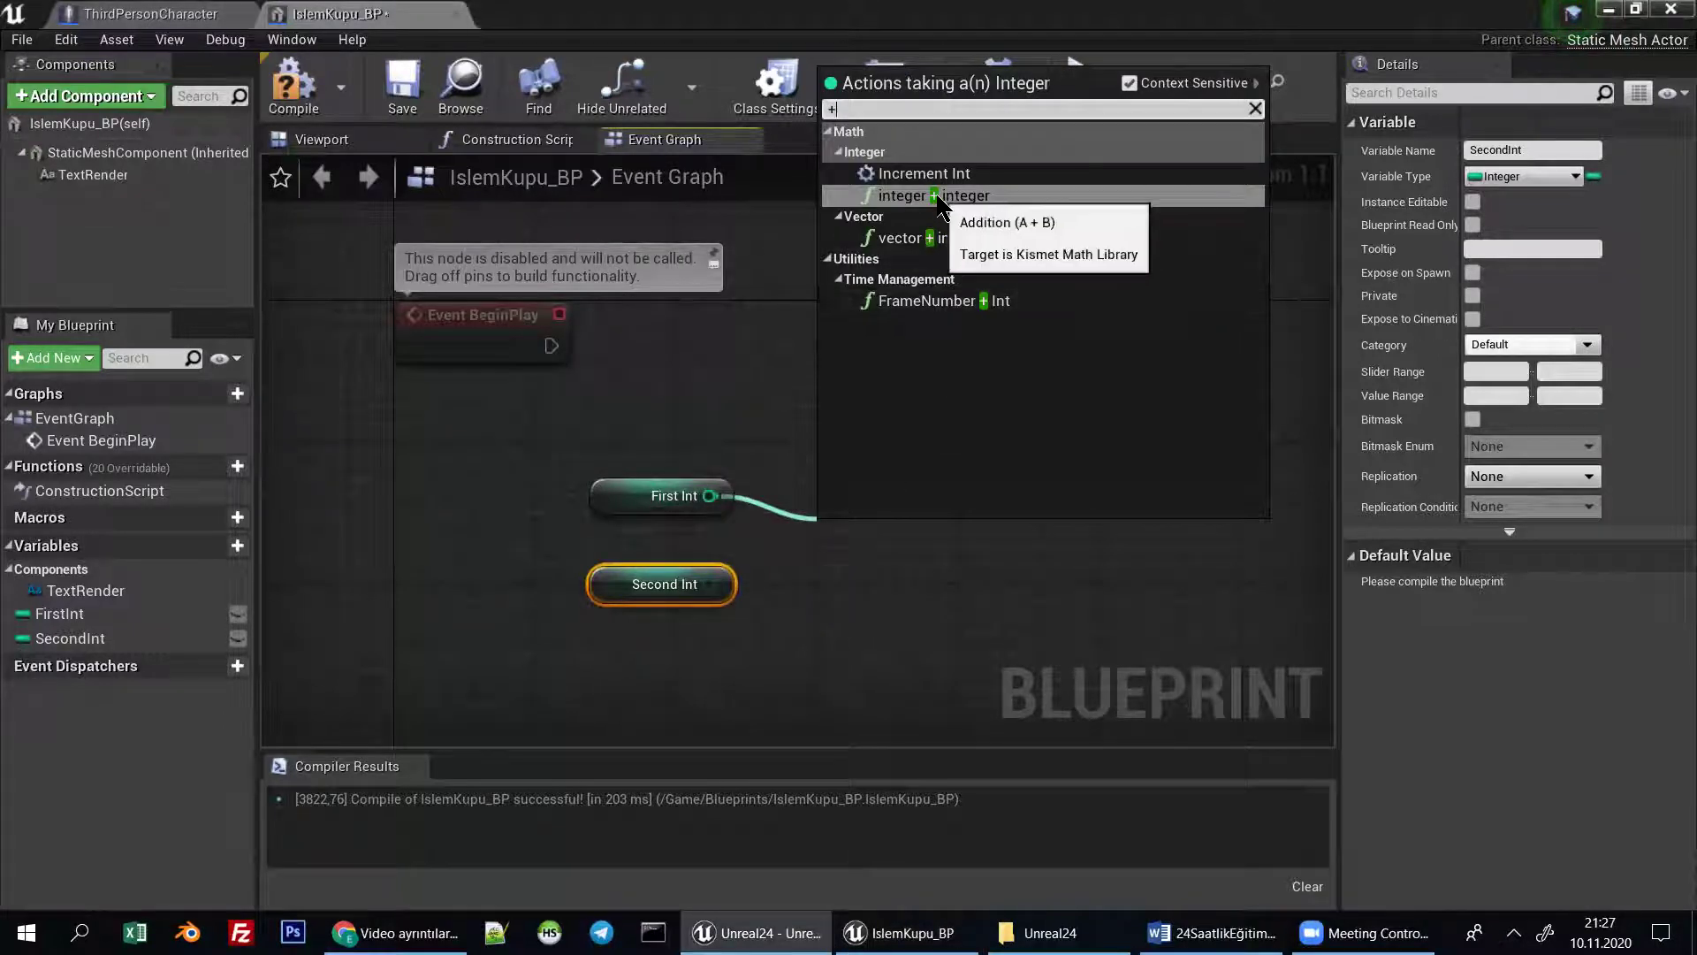
left_click(940, 199)
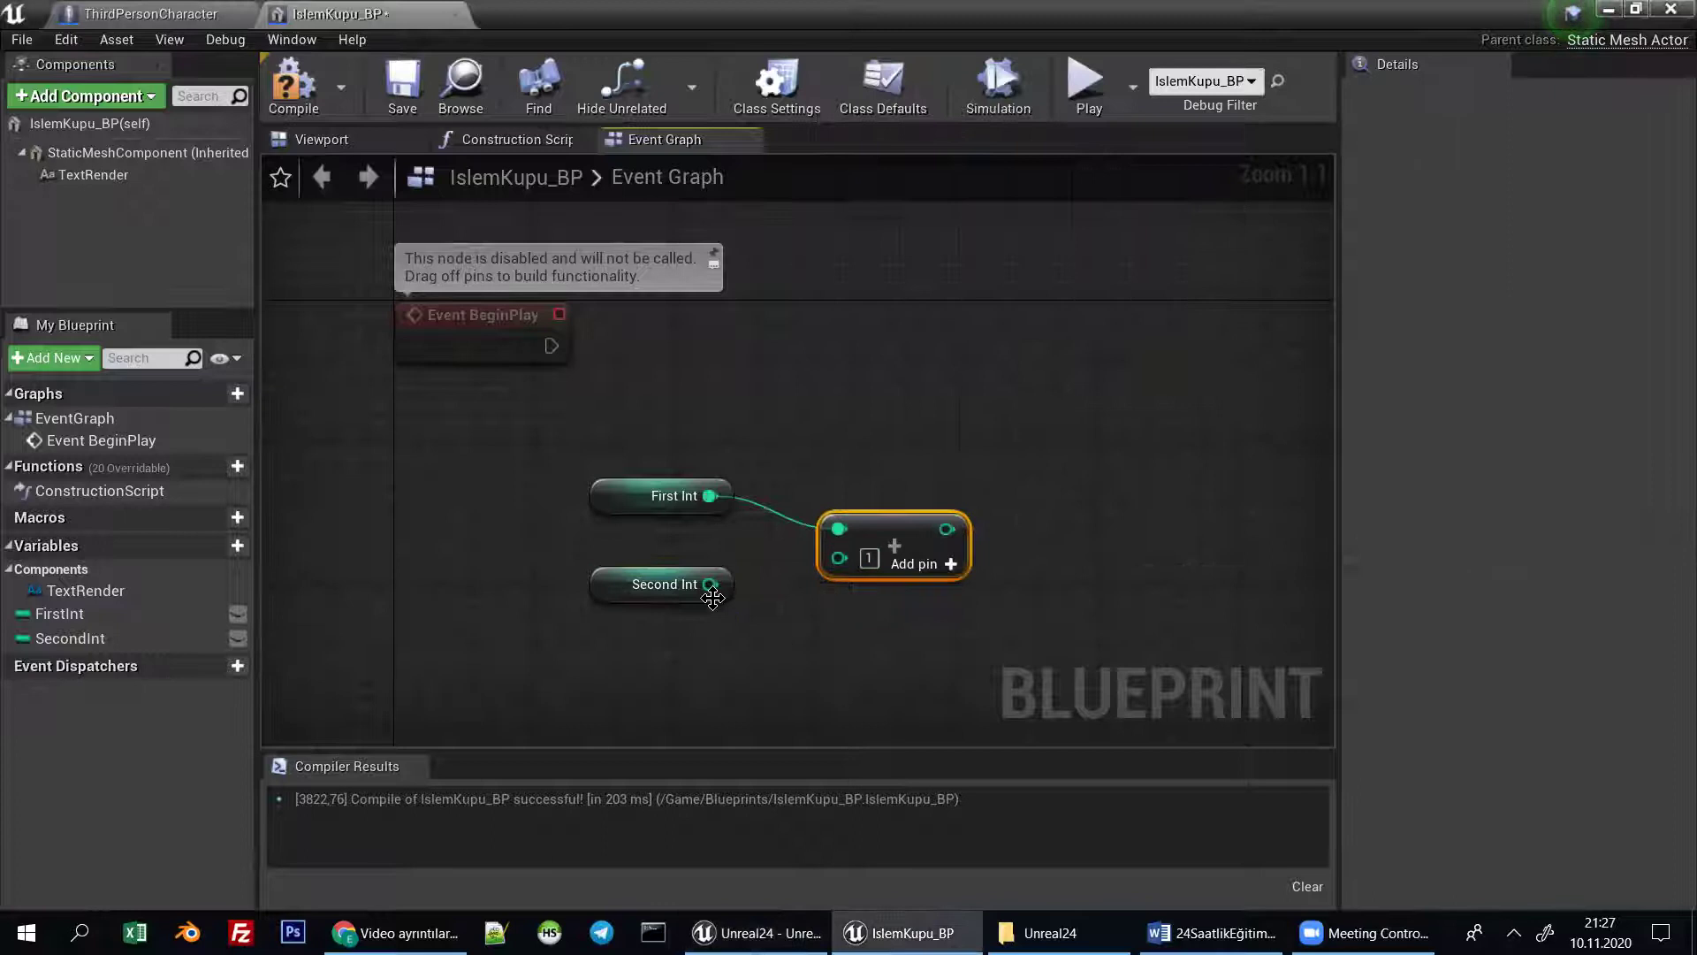
left_click_drag(709, 585, 840, 558)
left_click_drag(962, 529, 1068, 354)
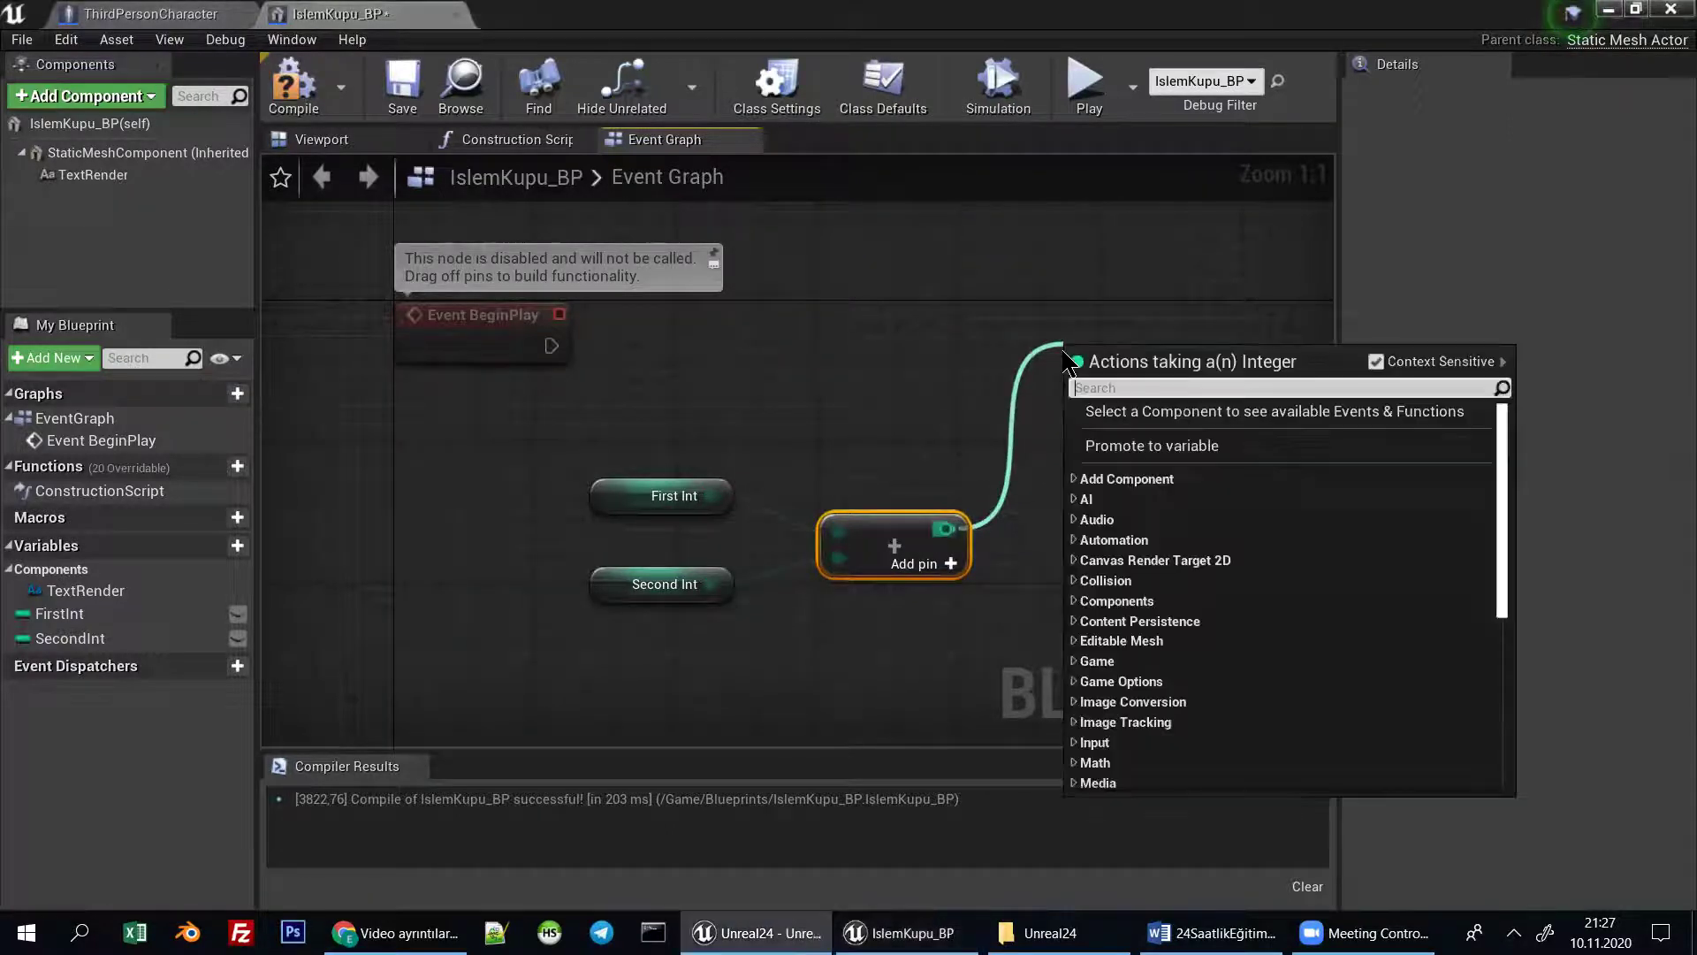
left_click(891, 378)
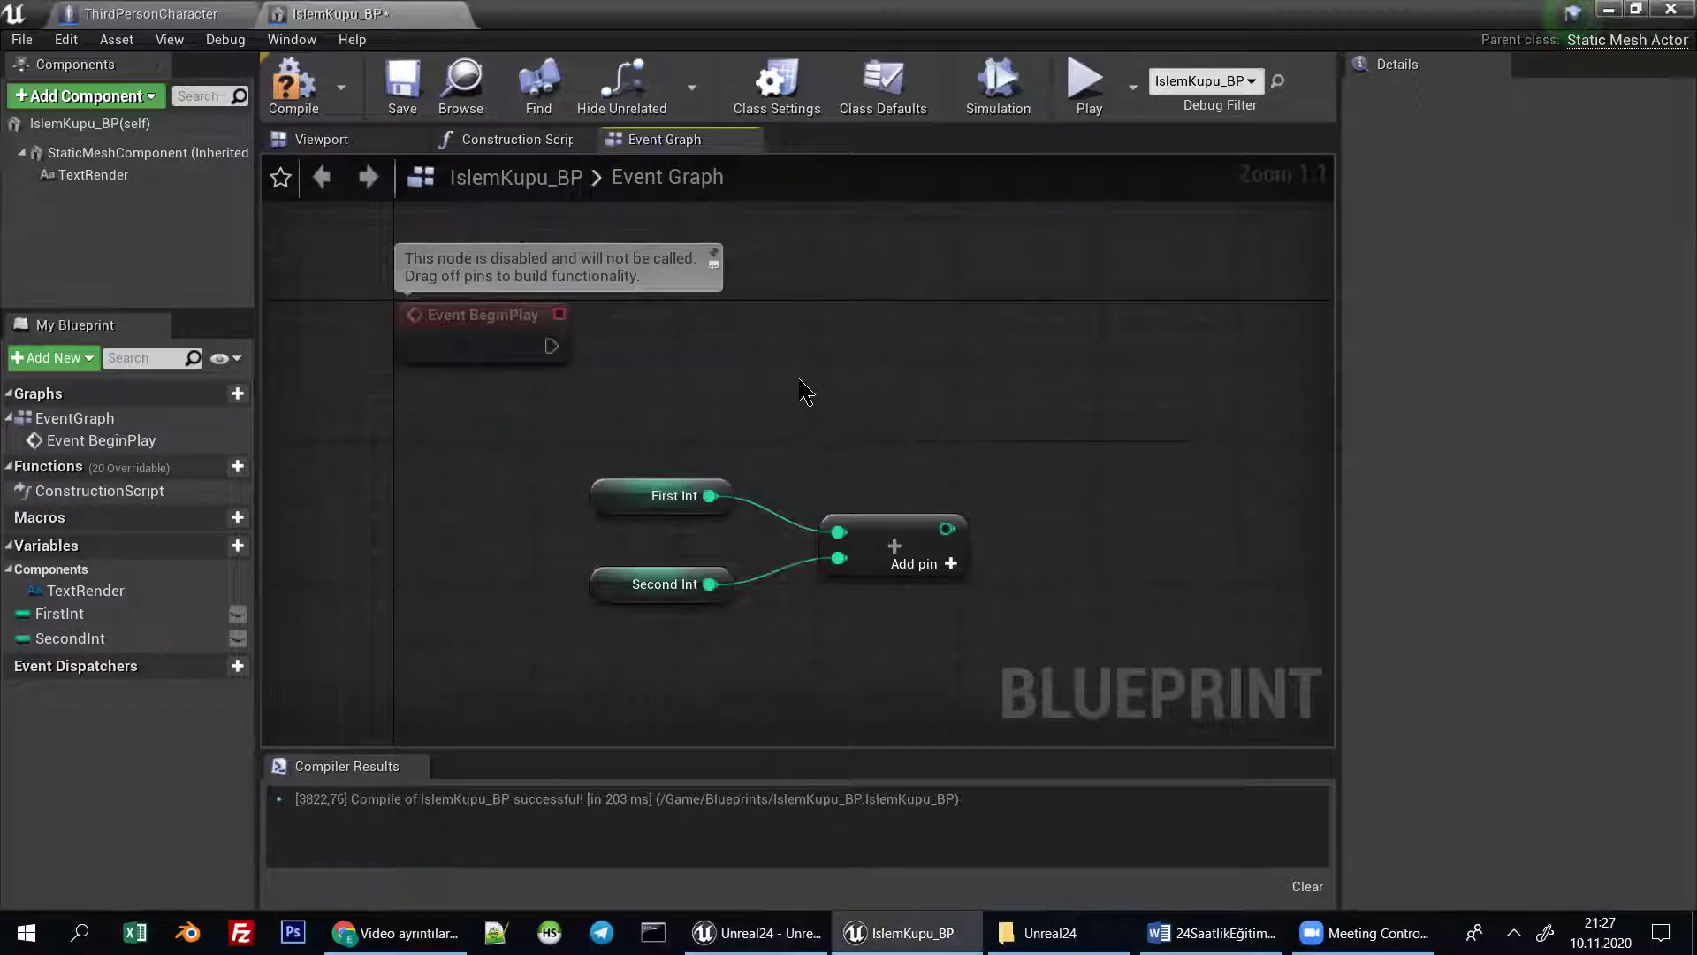
Reposition the Event BeginPlay node in the graph.
right_click_drag(805, 393, 866, 486)
left_click(555, 371)
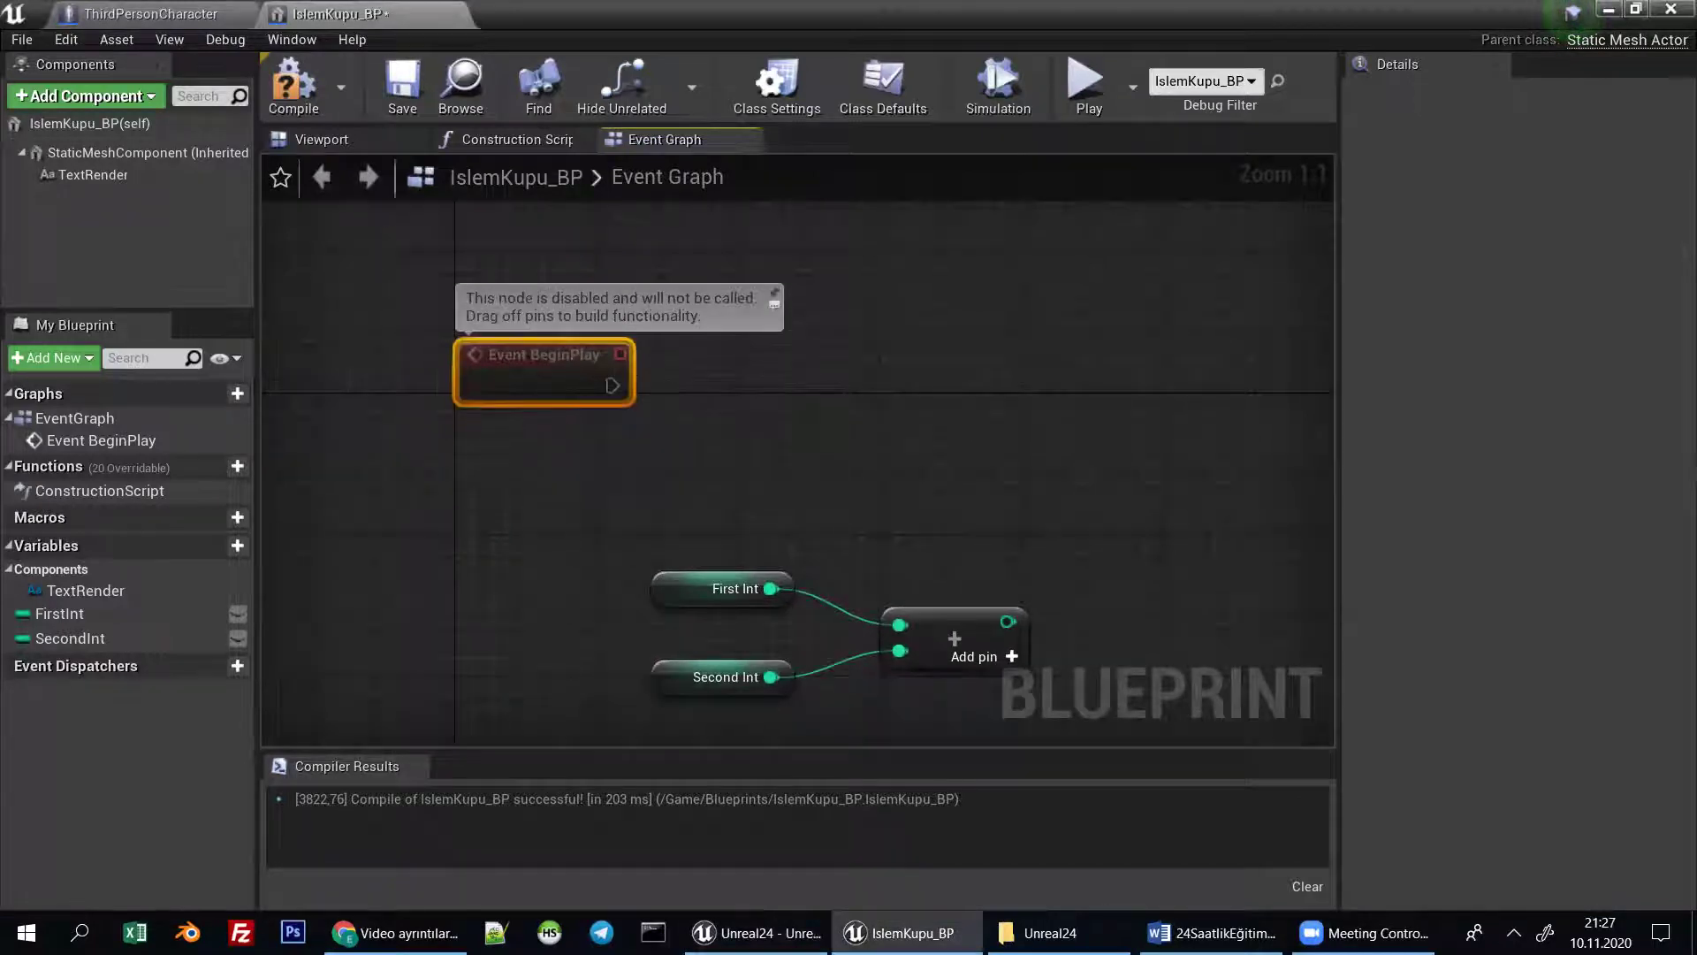
right_click_drag(1096, 434, 939, 428)
left_click_drag(380, 393, 380, 429)
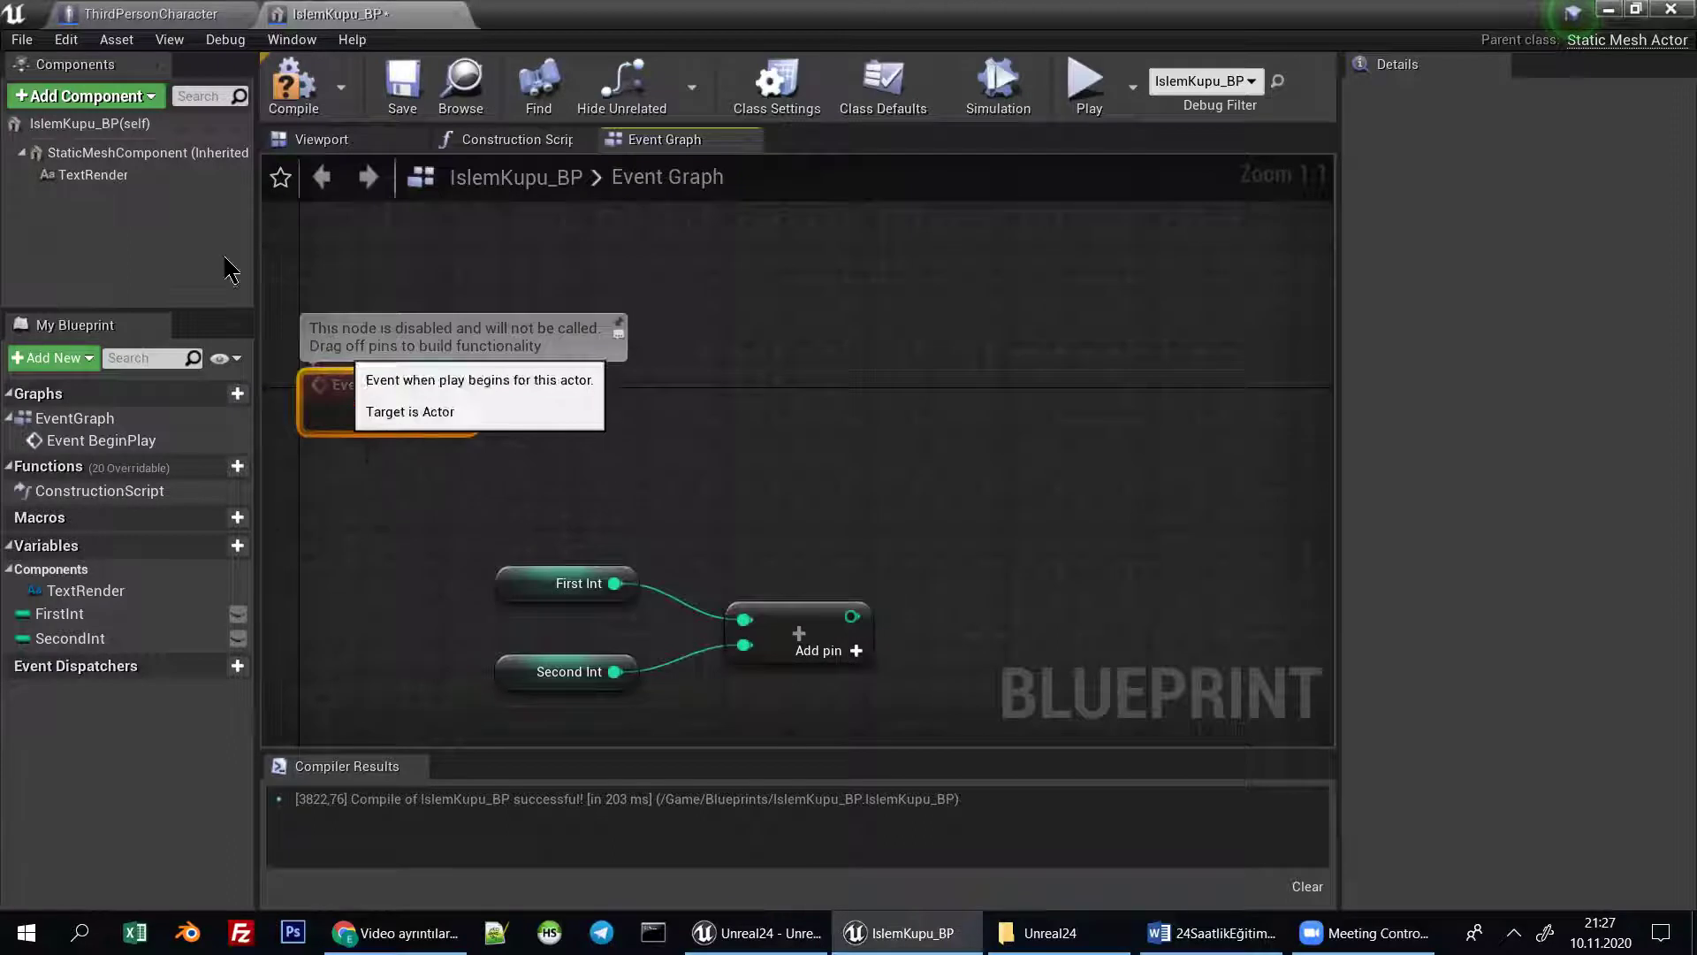
Select the wewe text component in the Viewport preview, then go back to the Event Graph.
left_click(381, 141)
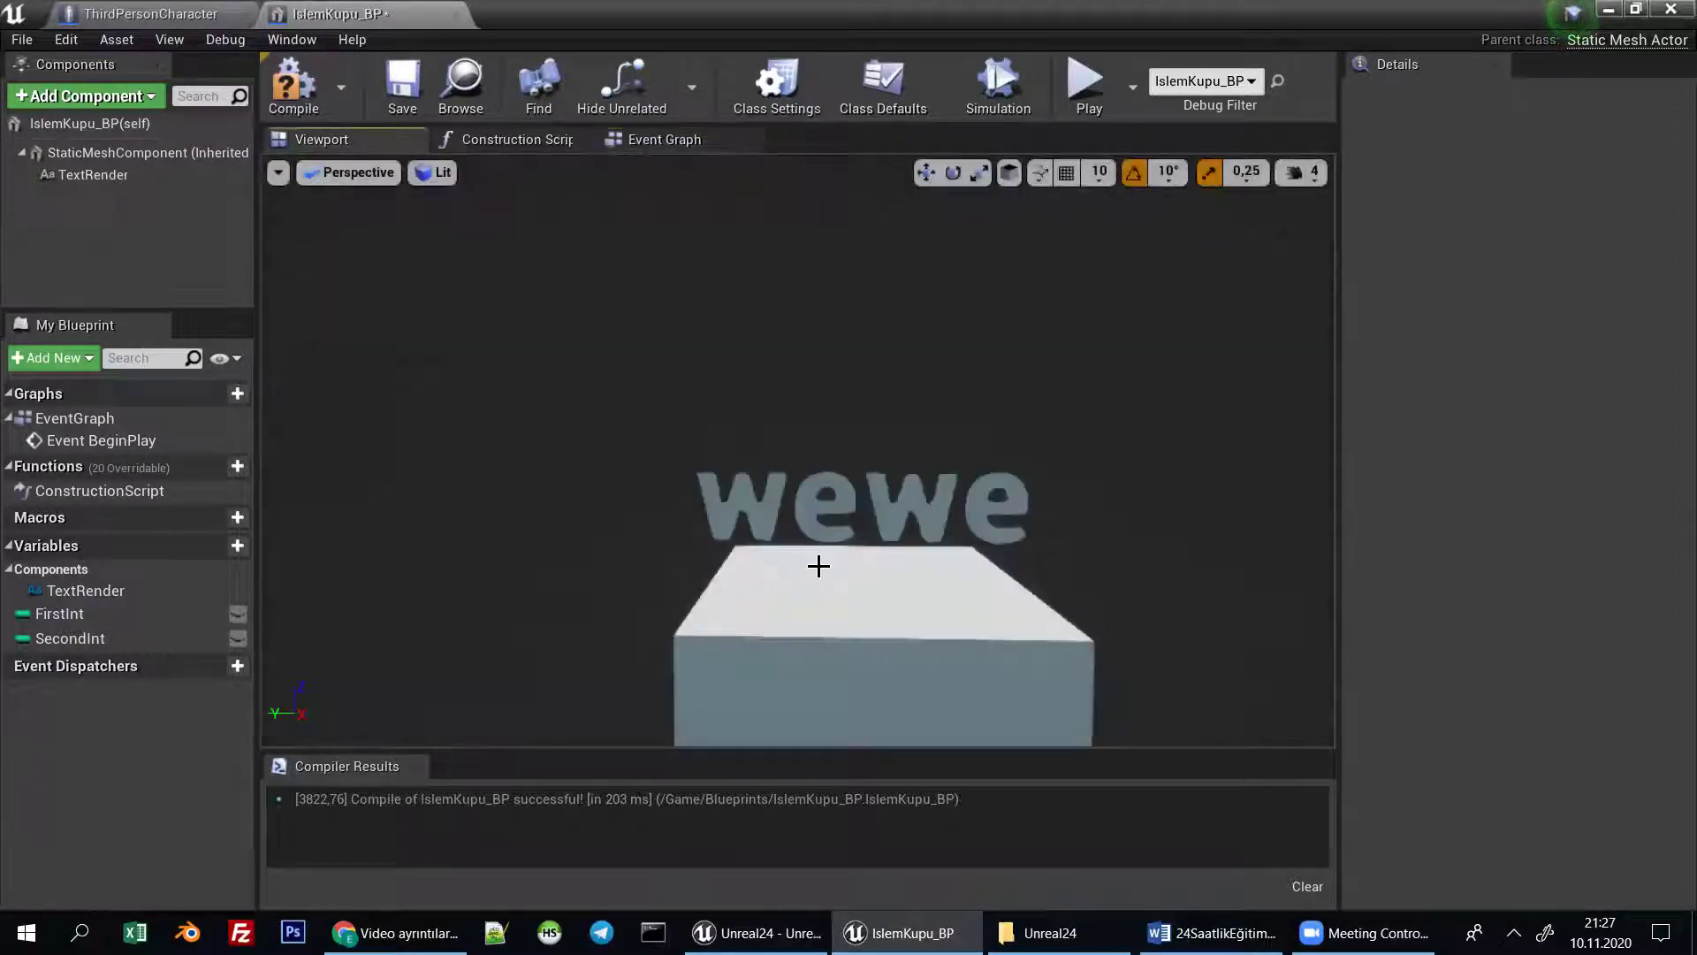
left_click(877, 484)
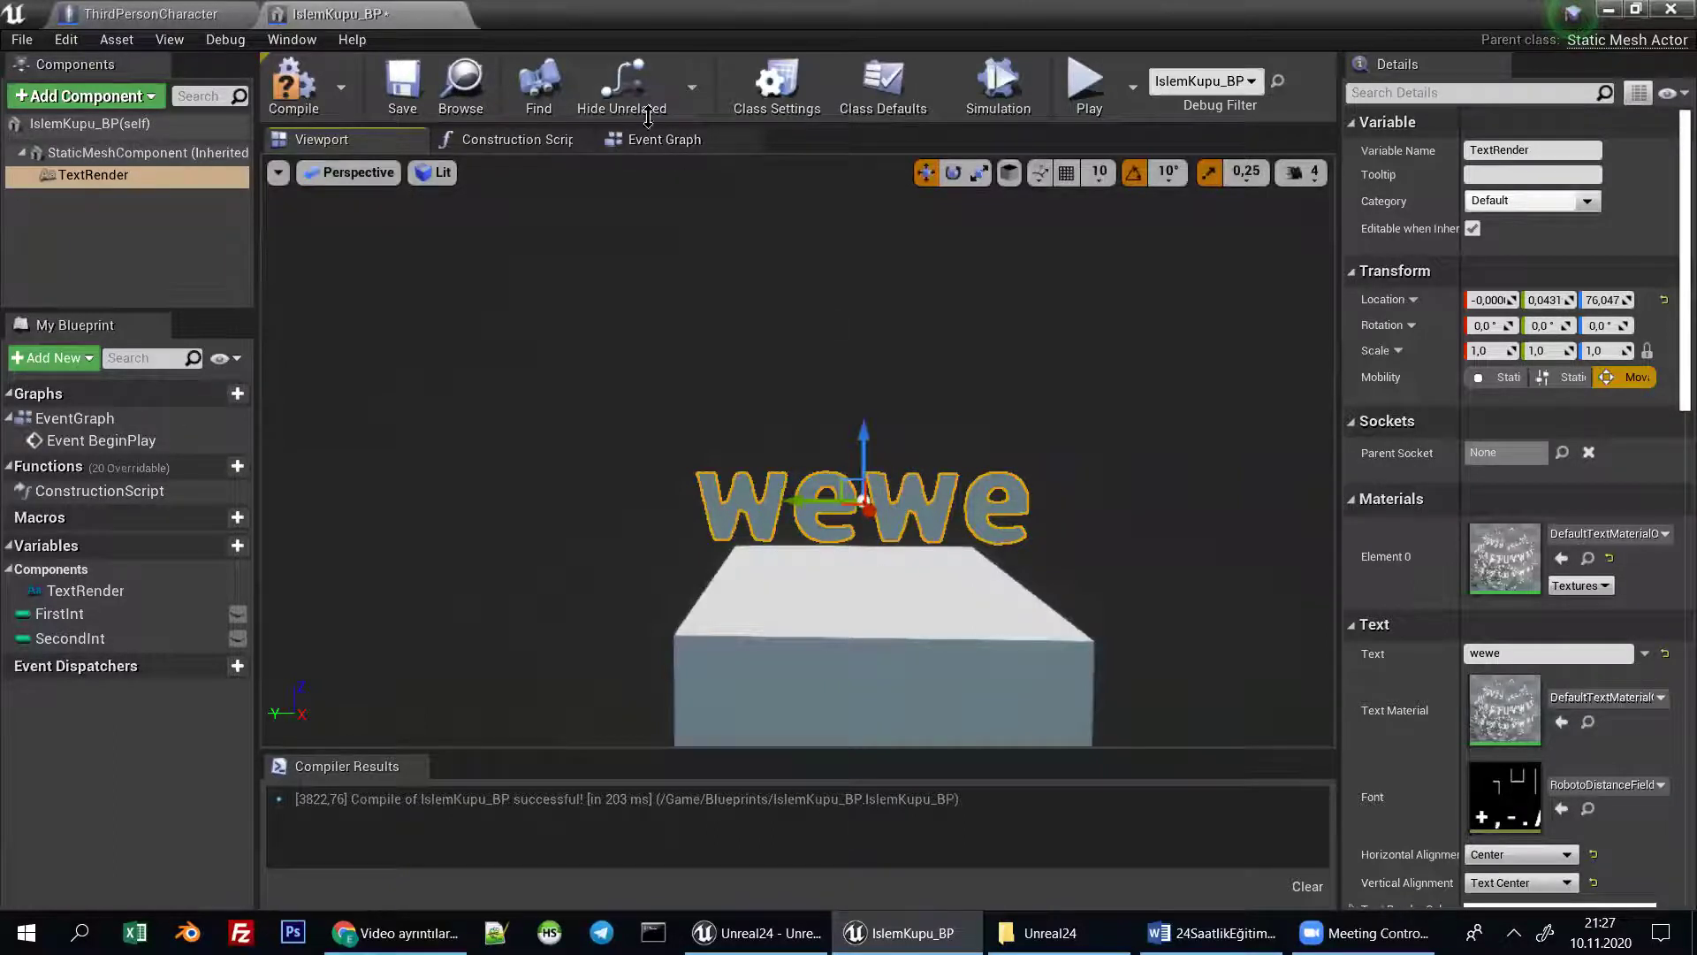
left_click(665, 139)
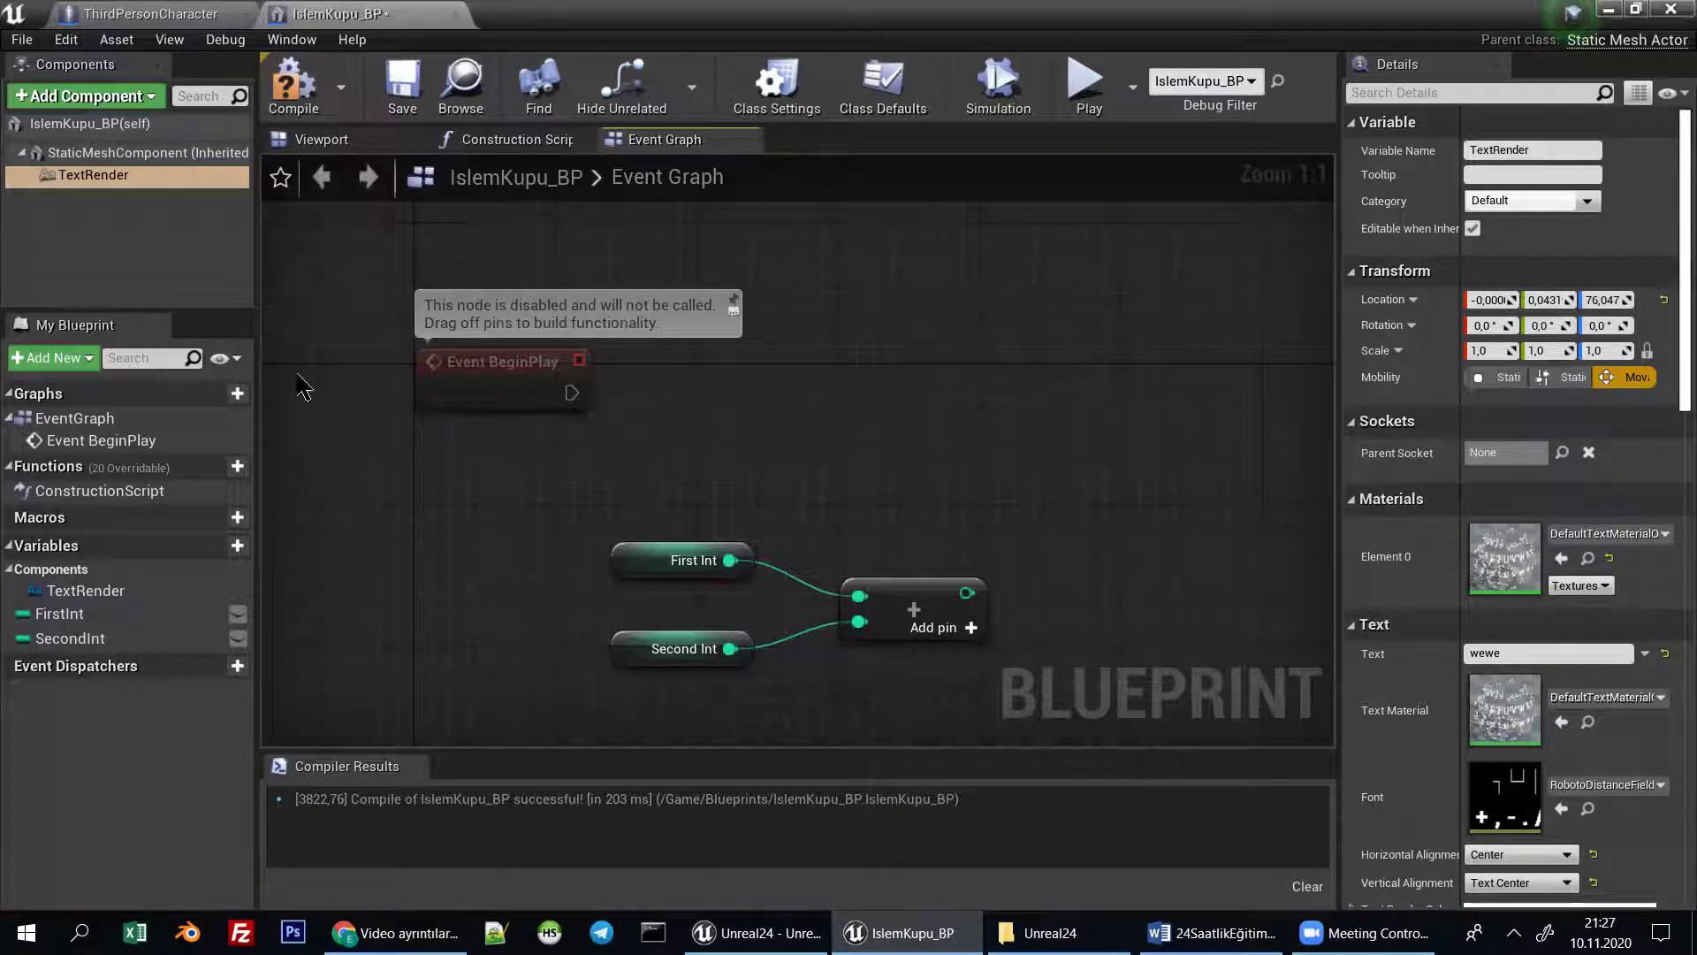
Add a Text Render getter feeding a Set Text node, executed from Event BeginPlay.
left_click_drag(93, 175, 974, 496)
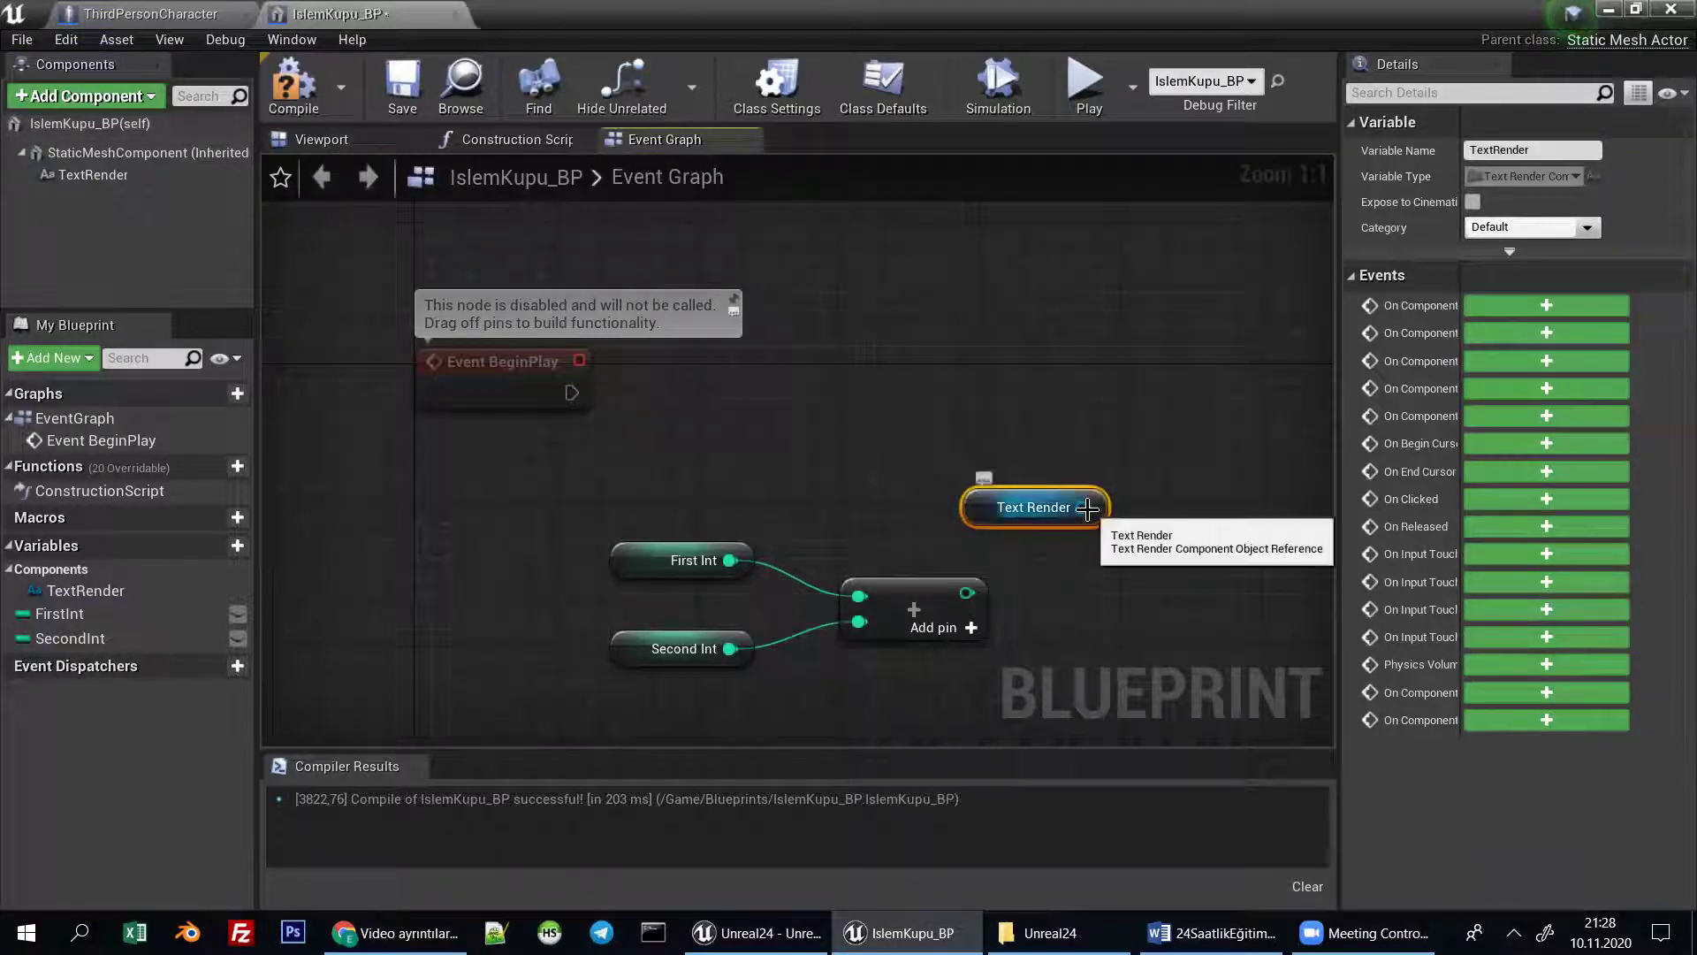
left_click_drag(1083, 508, 1161, 377)
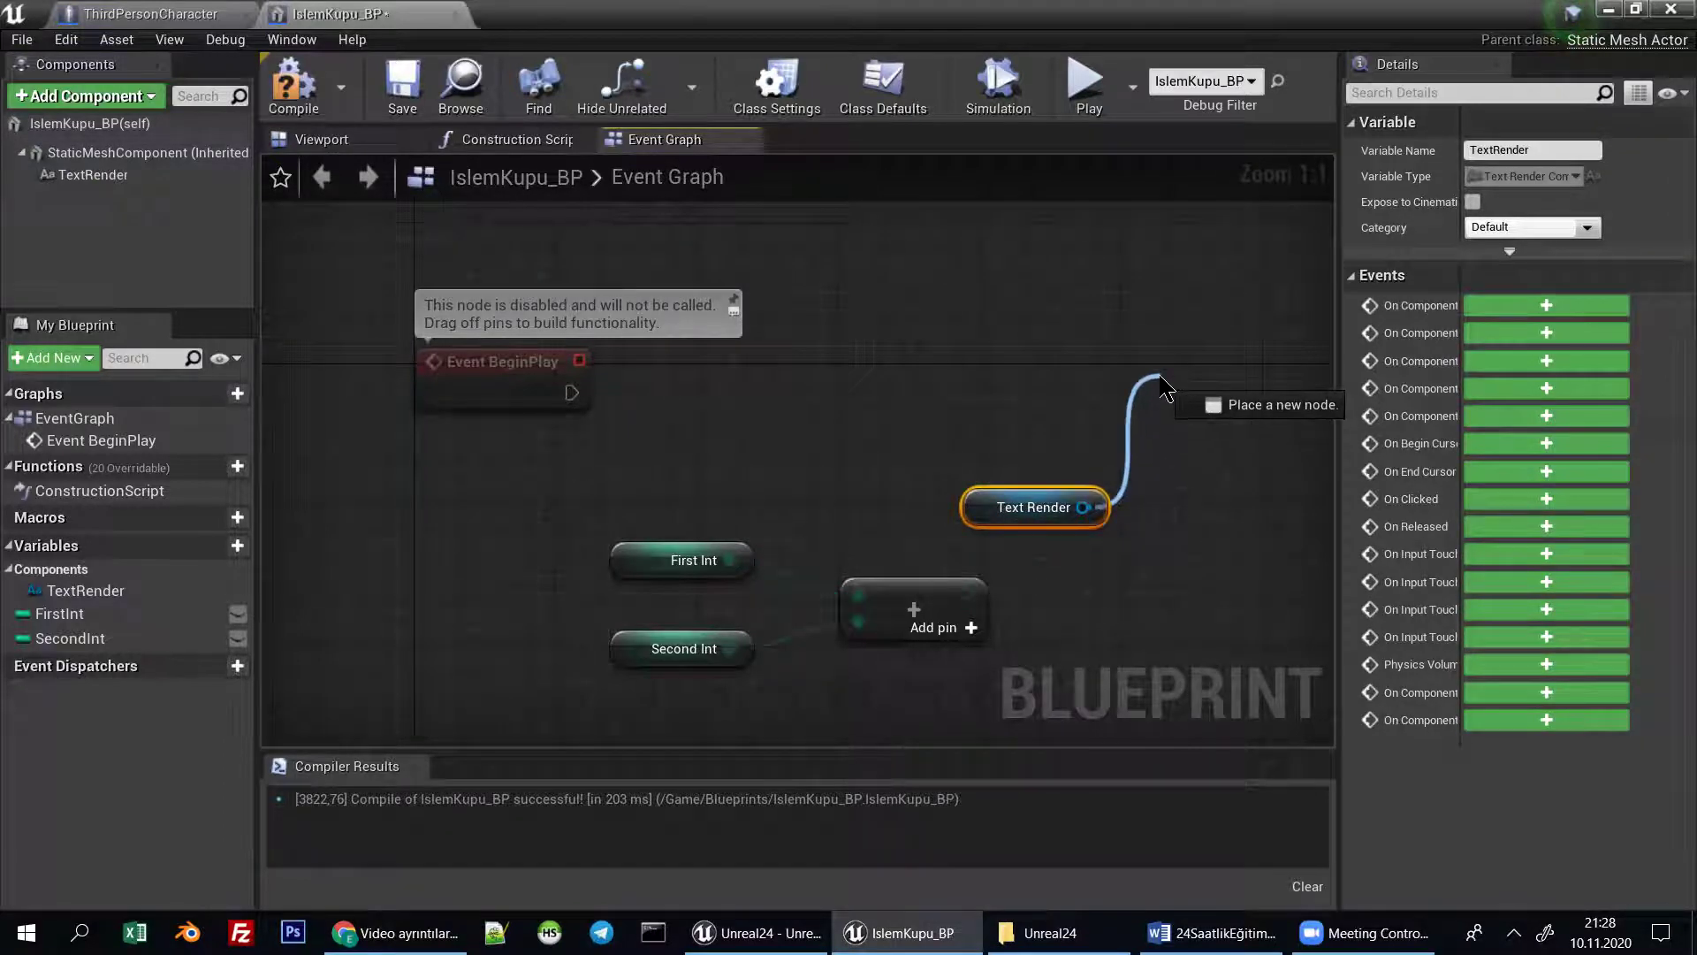
type("set text")
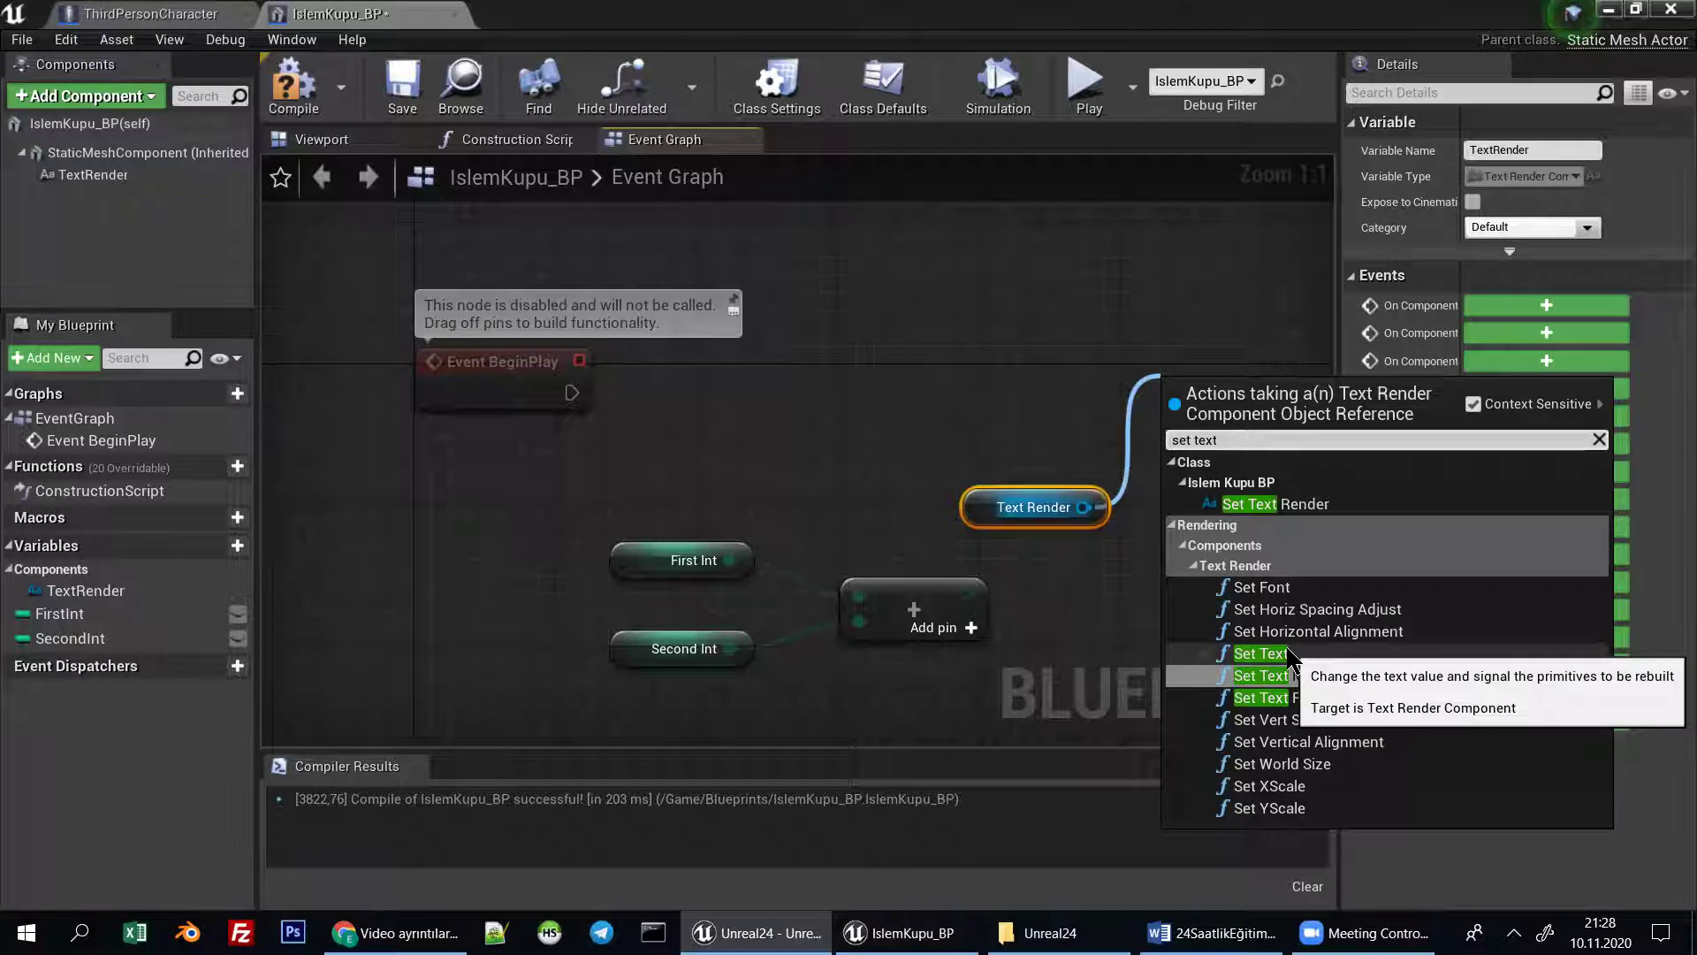
left_click(1287, 653)
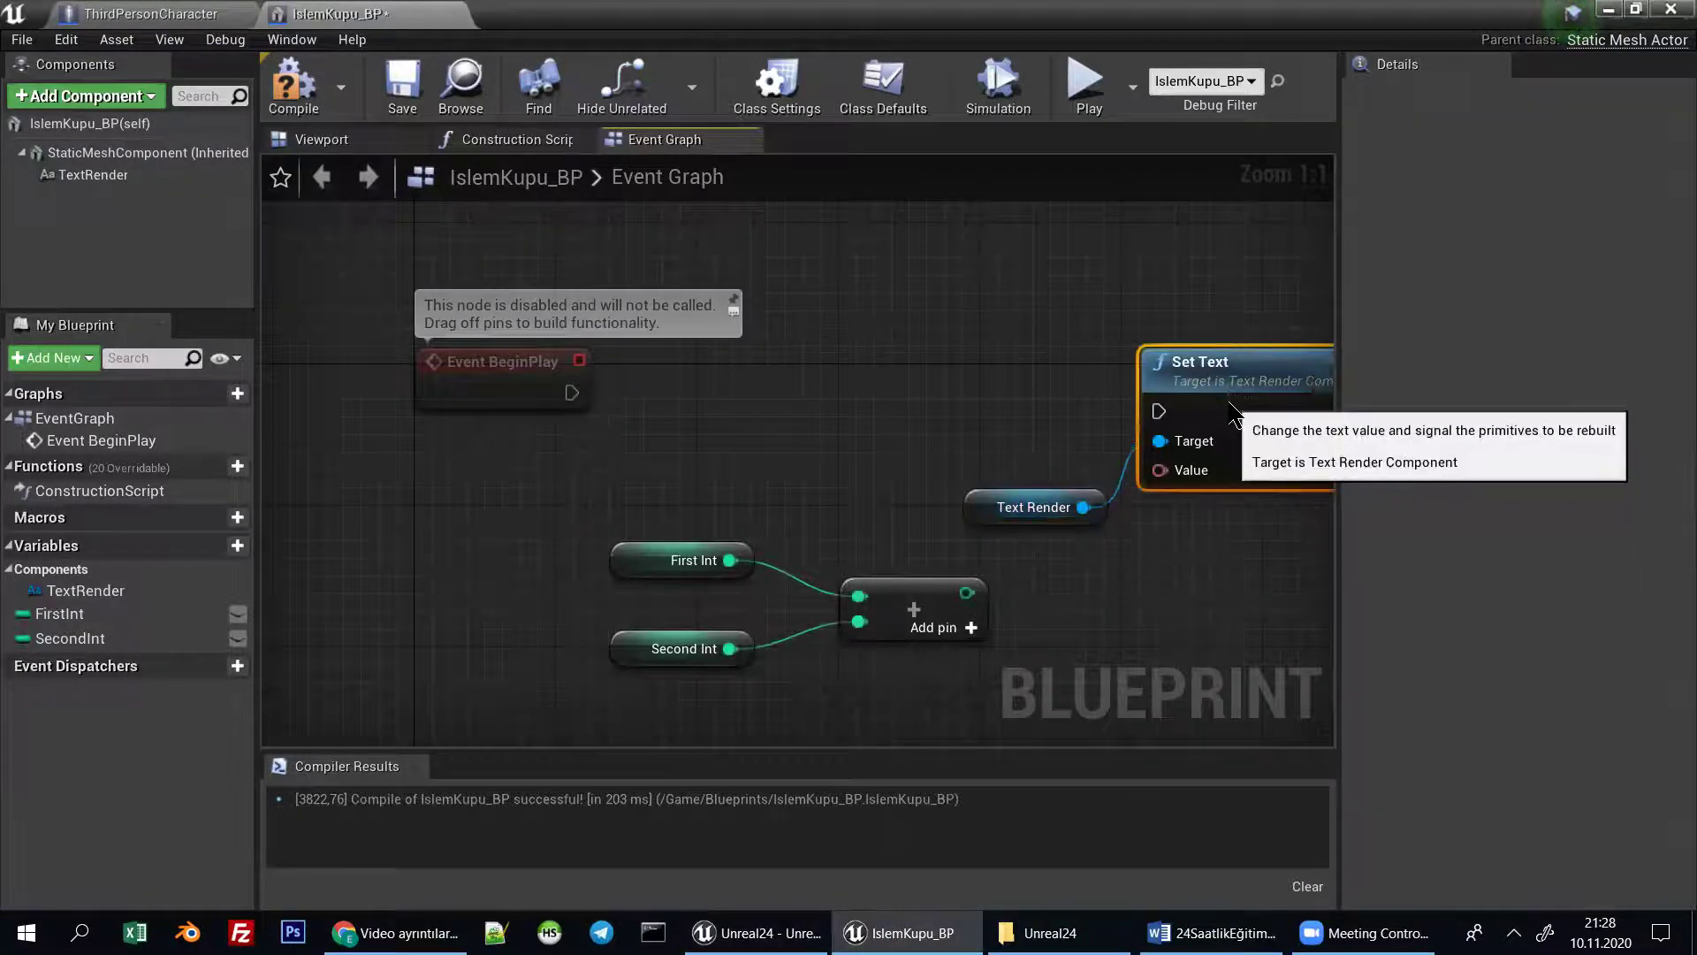
right_click_drag(1102, 426, 1009, 418)
left_click_drag(479, 384, 1083, 404)
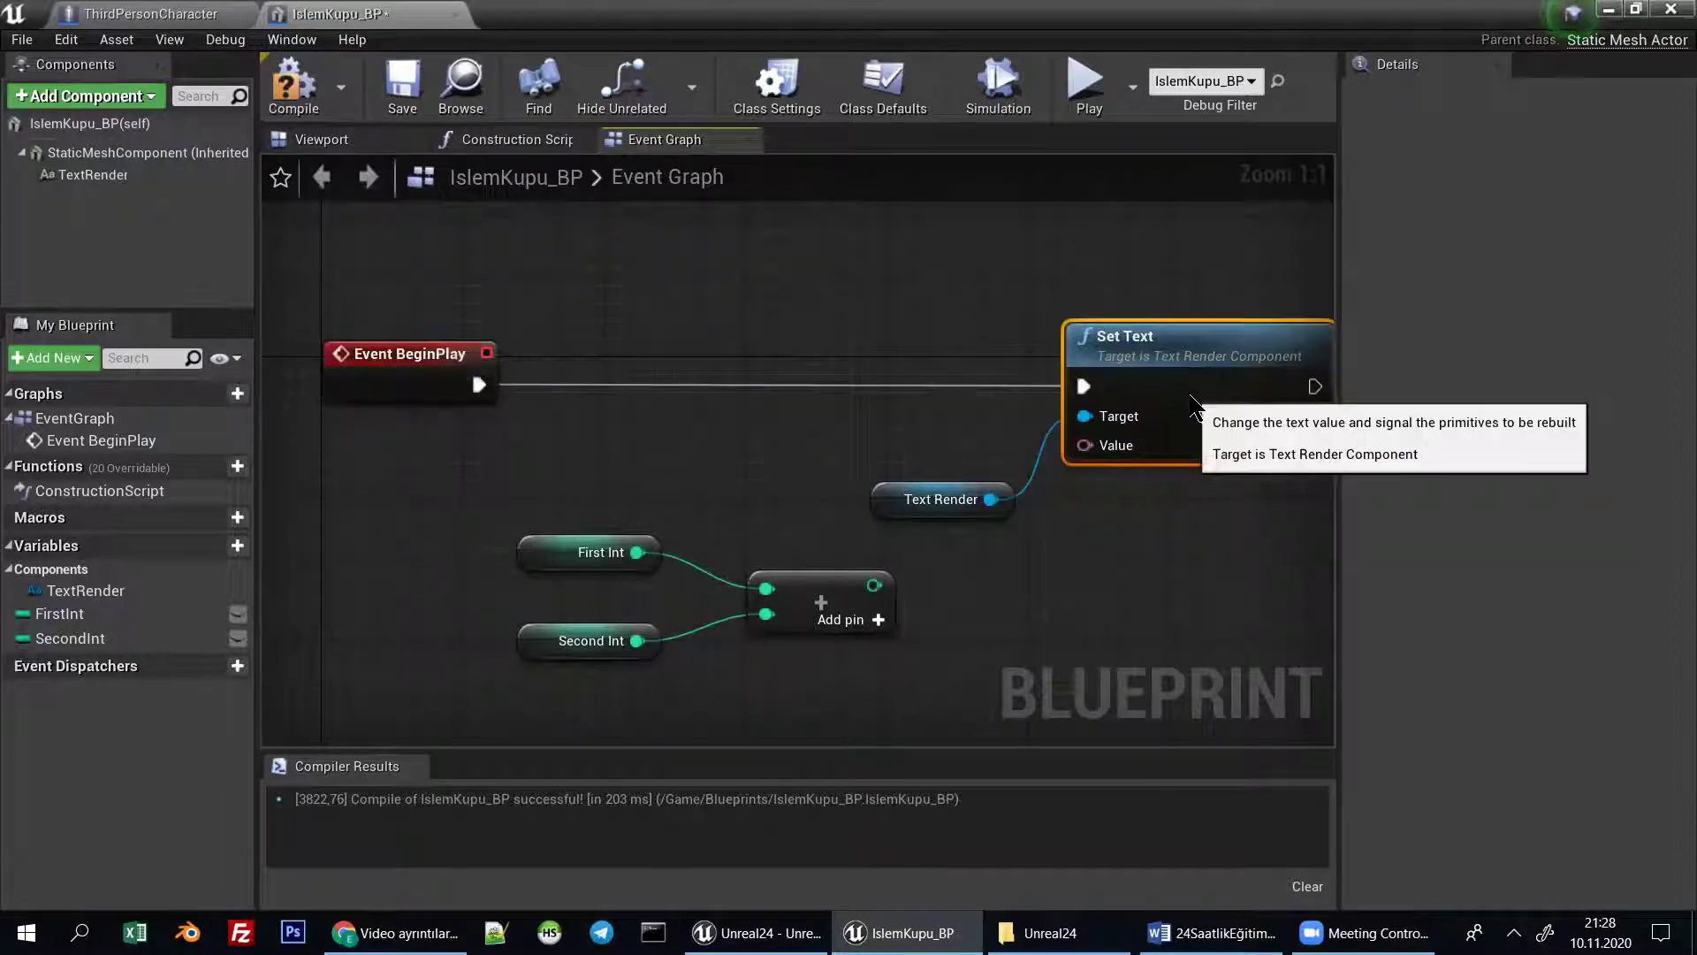
left_click_drag(879, 502, 861, 430)
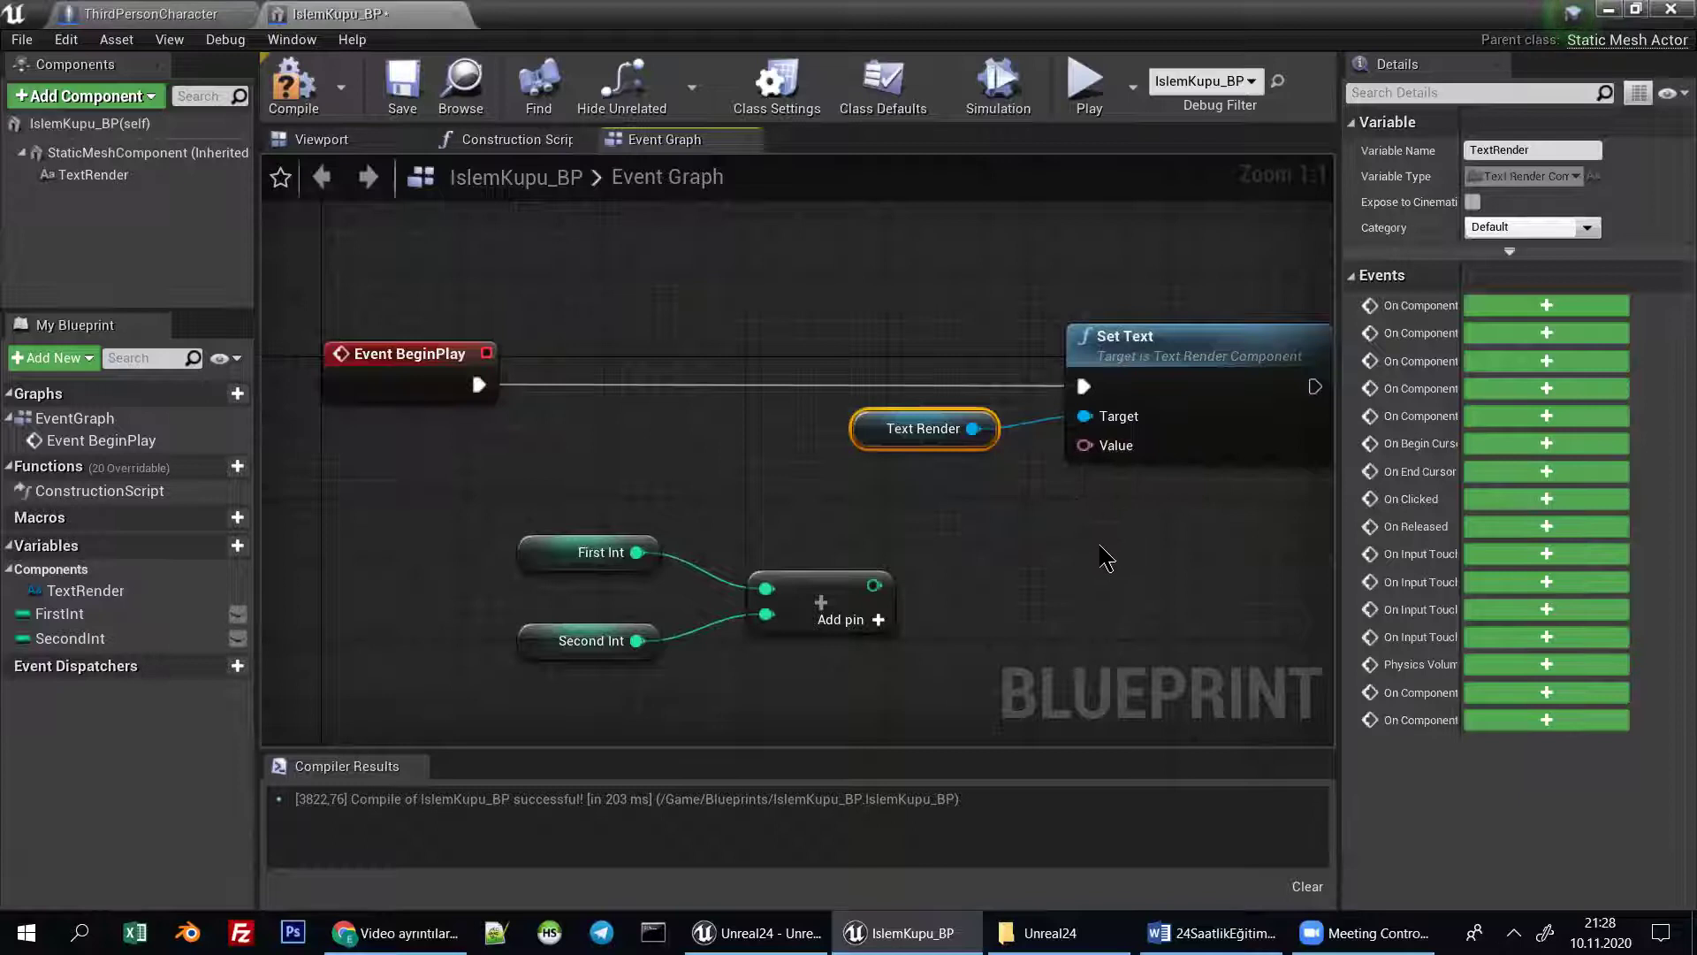
Connect the First Int + Second Int sum to Set Text's Value through an auto-created ToText (integer) node.
right_click_drag(1101, 547, 1198, 521)
left_click_drag(609, 464, 928, 641)
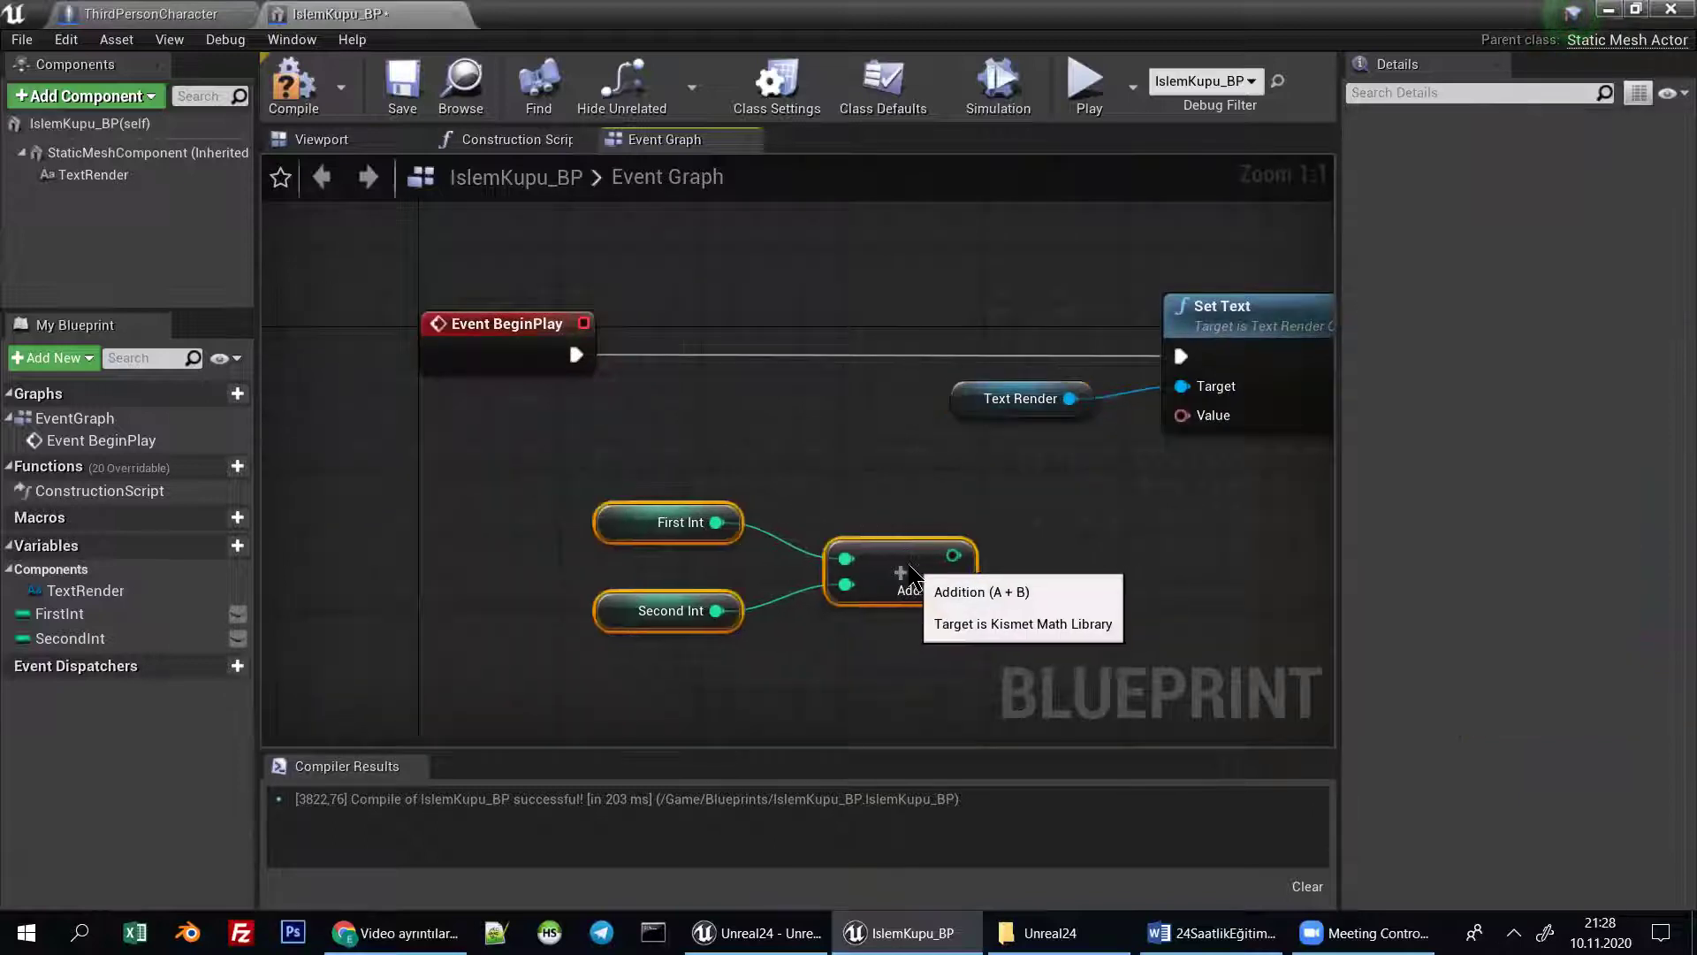
right_click_drag(954, 558, 829, 598)
mouse_move(827, 595)
left_mouse_down()
mouse_move(1061, 480)
mouse_move(1056, 456)
left_mouse_up()
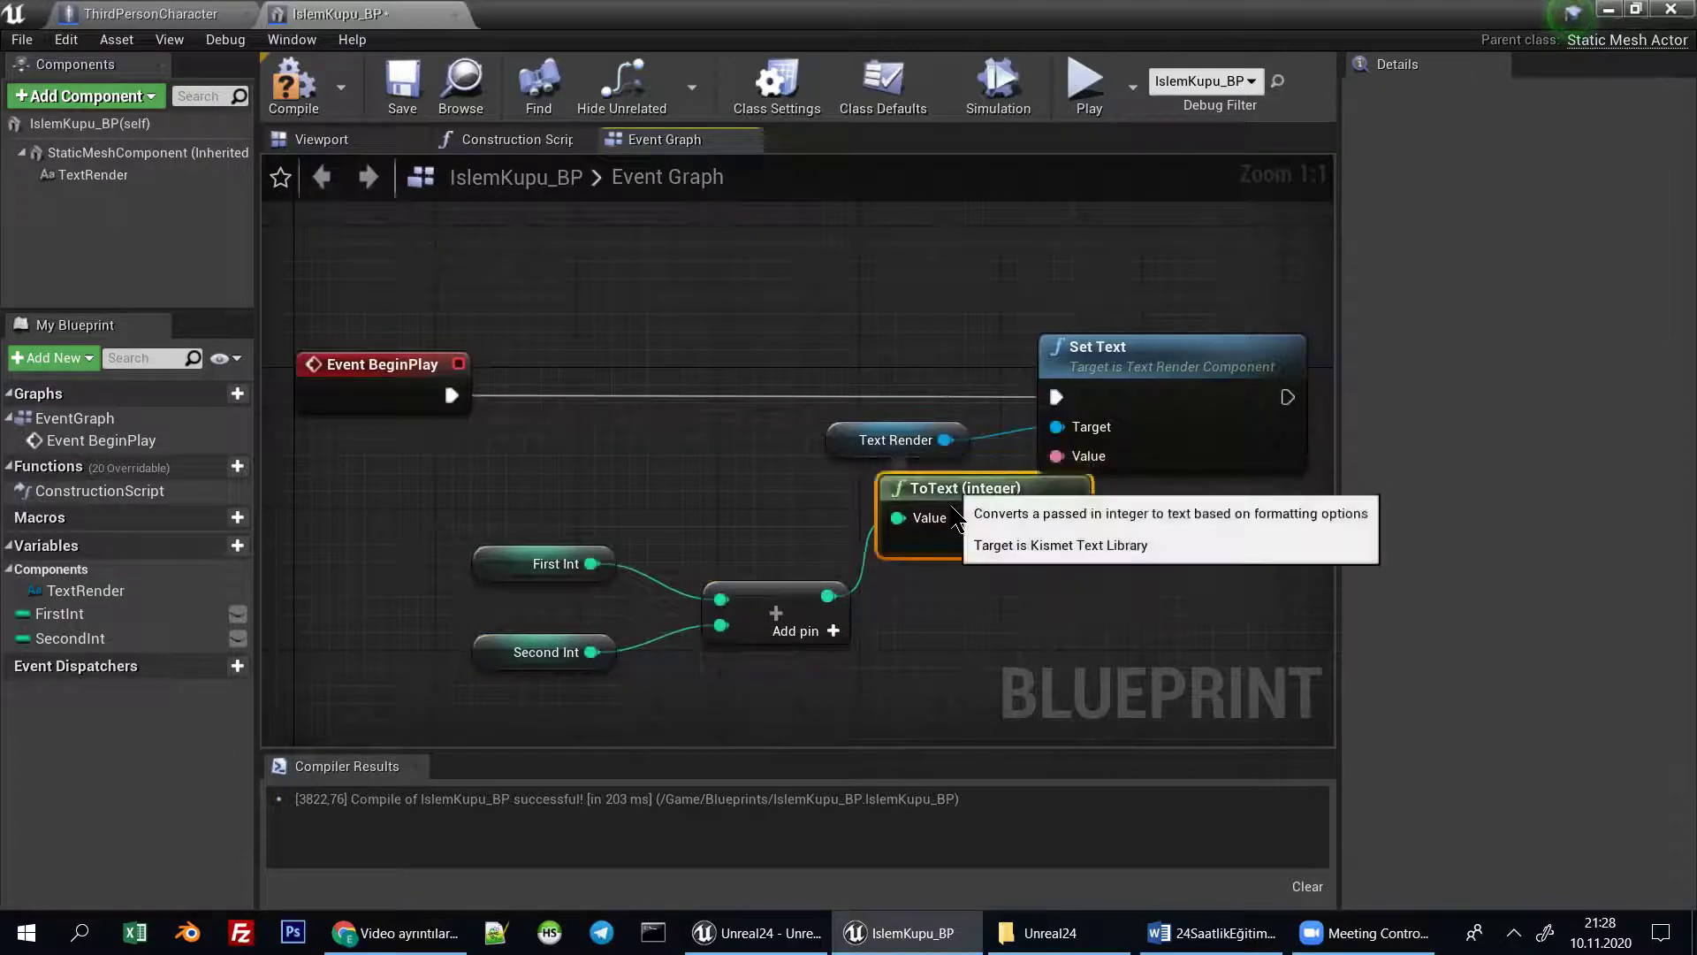
left_click_drag(960, 495, 960, 554)
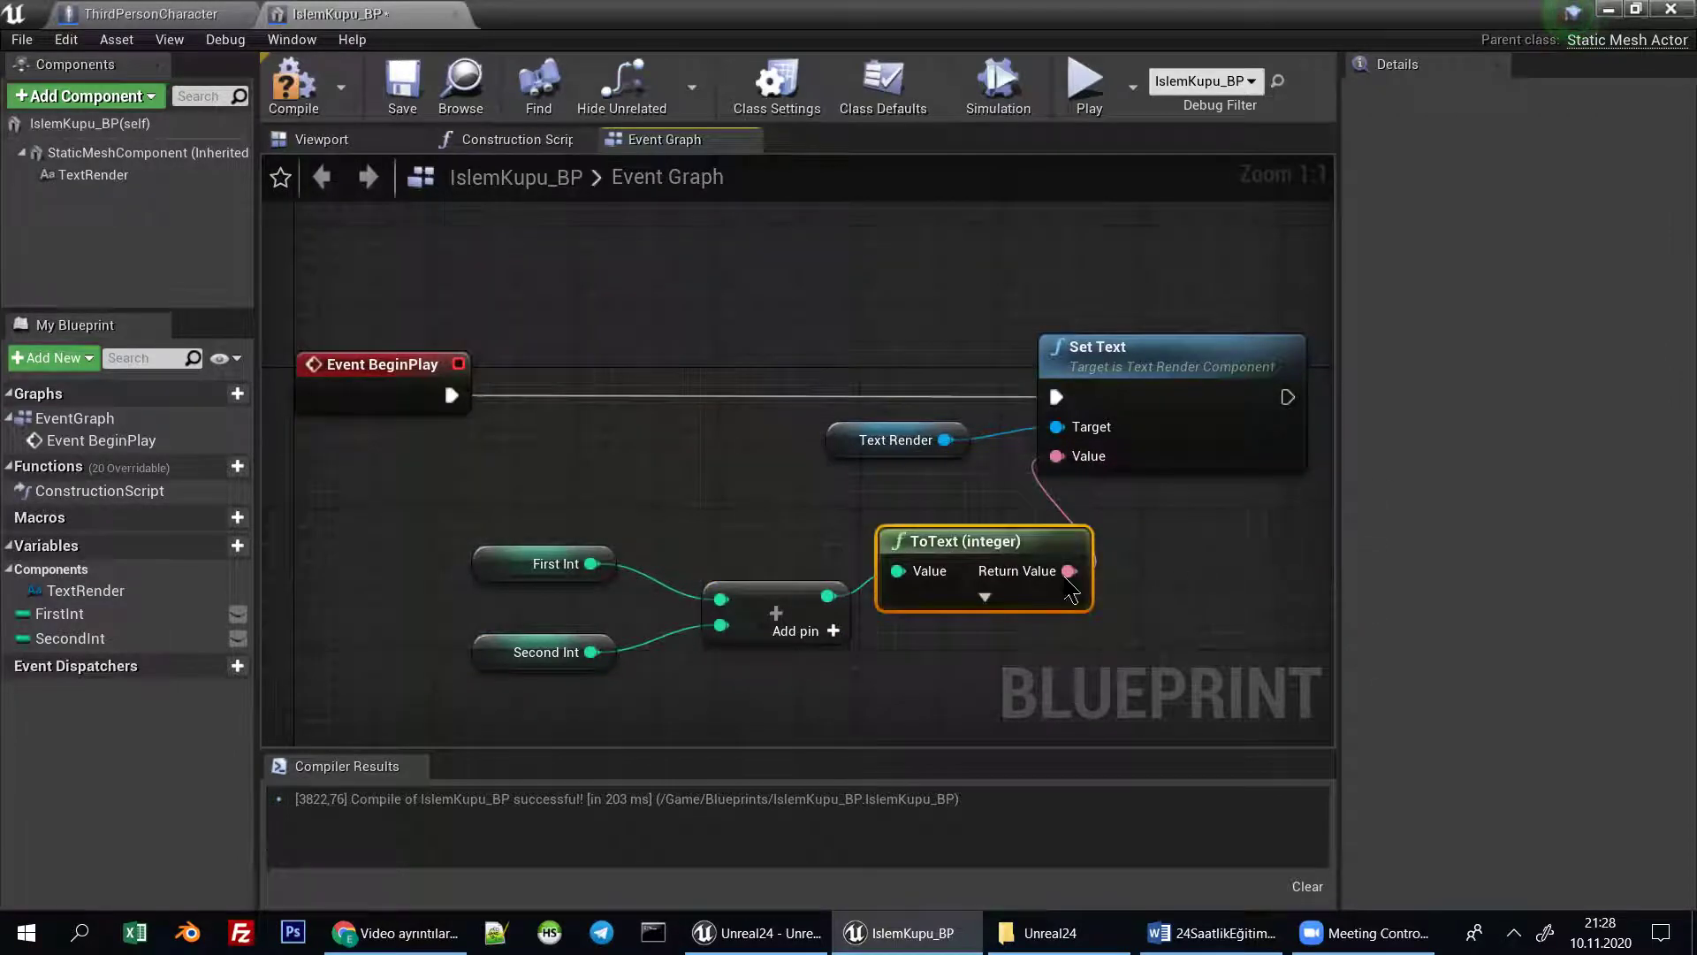
Marquee-select the integer, addition and conversion nodes and shift them up and left.
right_click_drag(696, 452, 675, 428)
left_click_drag(484, 482, 926, 652)
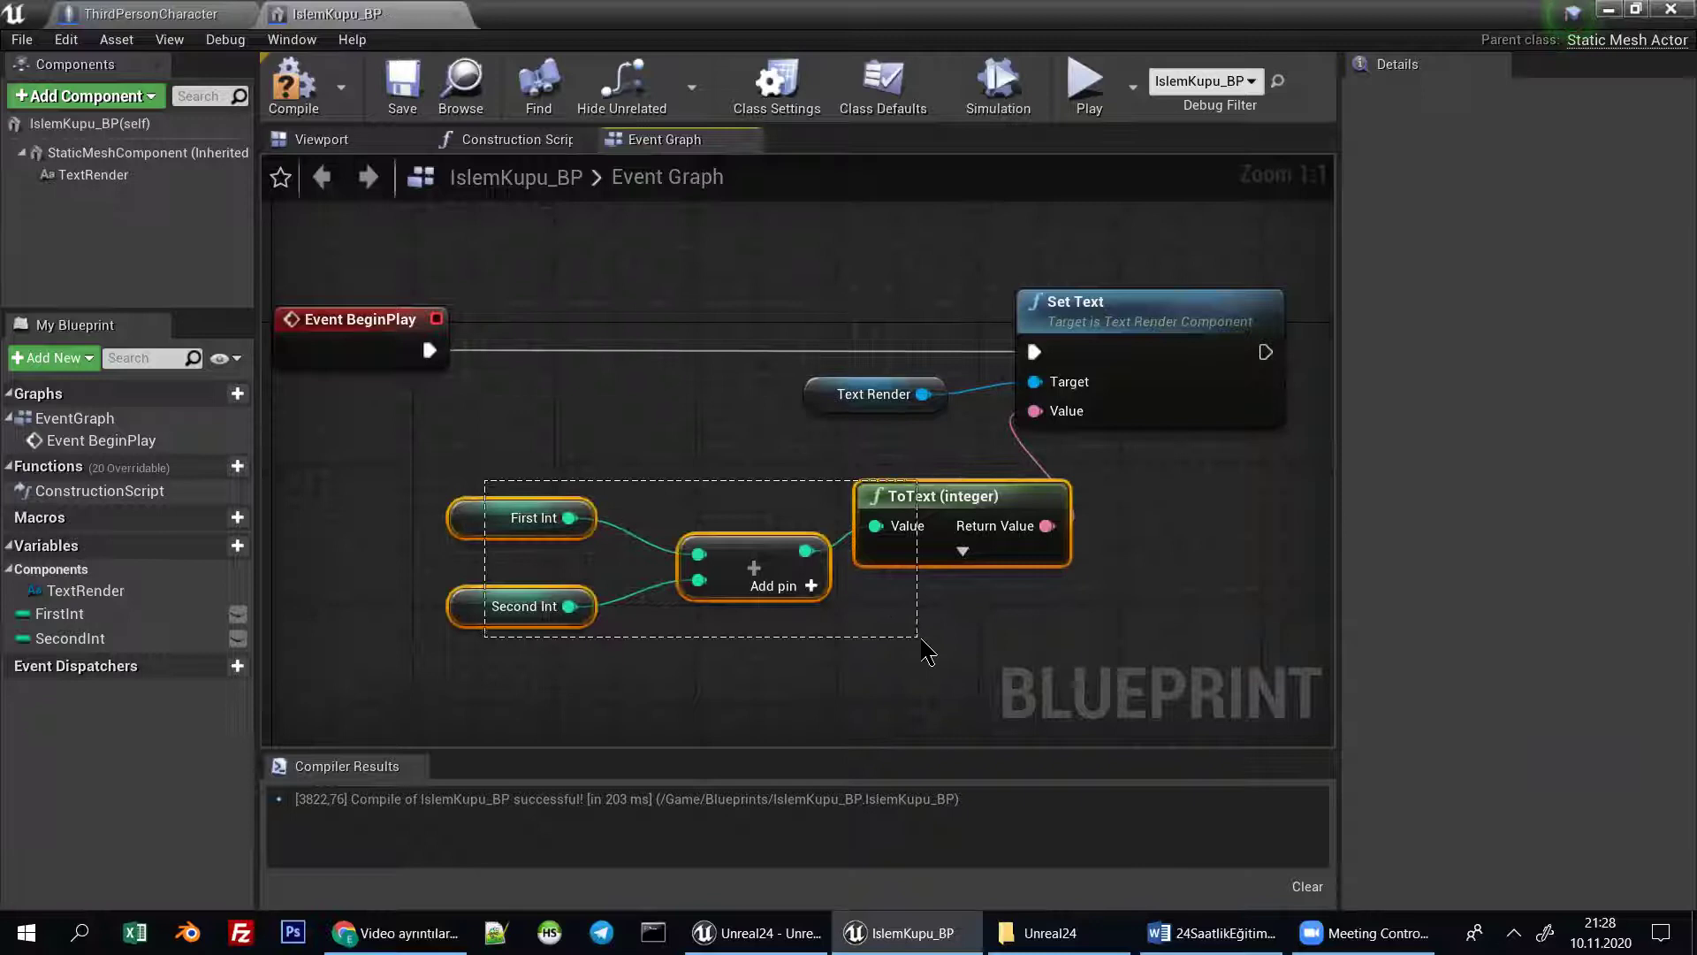
left_click_drag(909, 504, 803, 468)
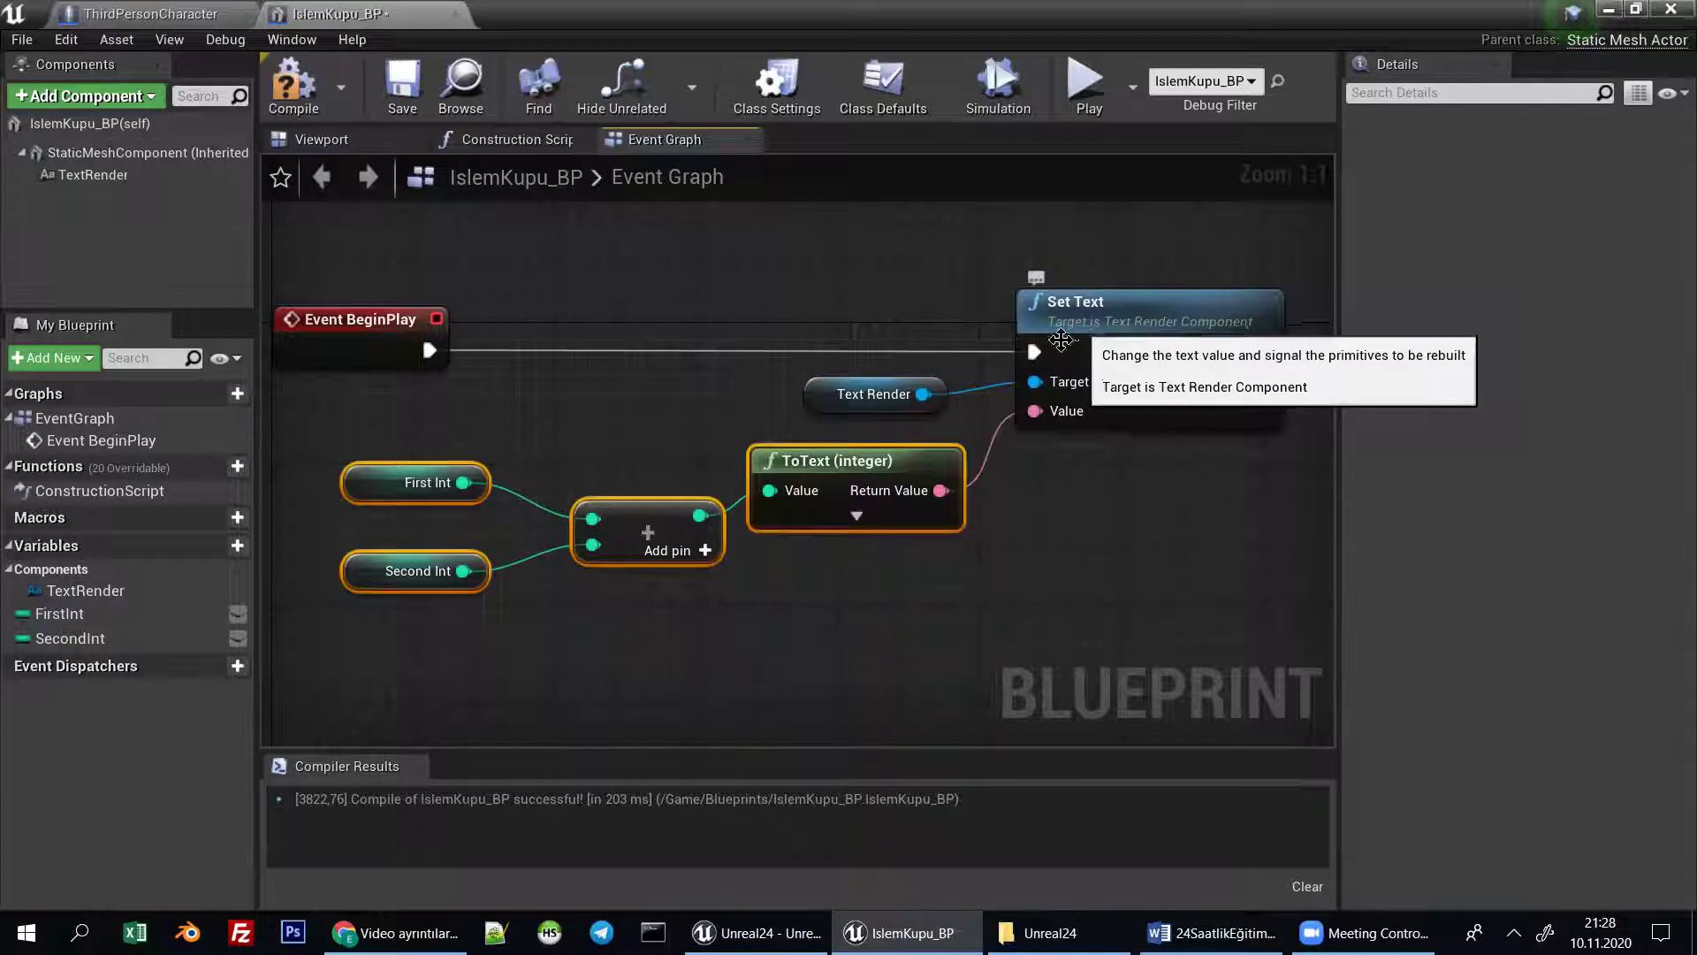
Save IslemKupu_BP, play-test the level to see 0 above the cube, then reopen the blueprint.
left_click(395, 91)
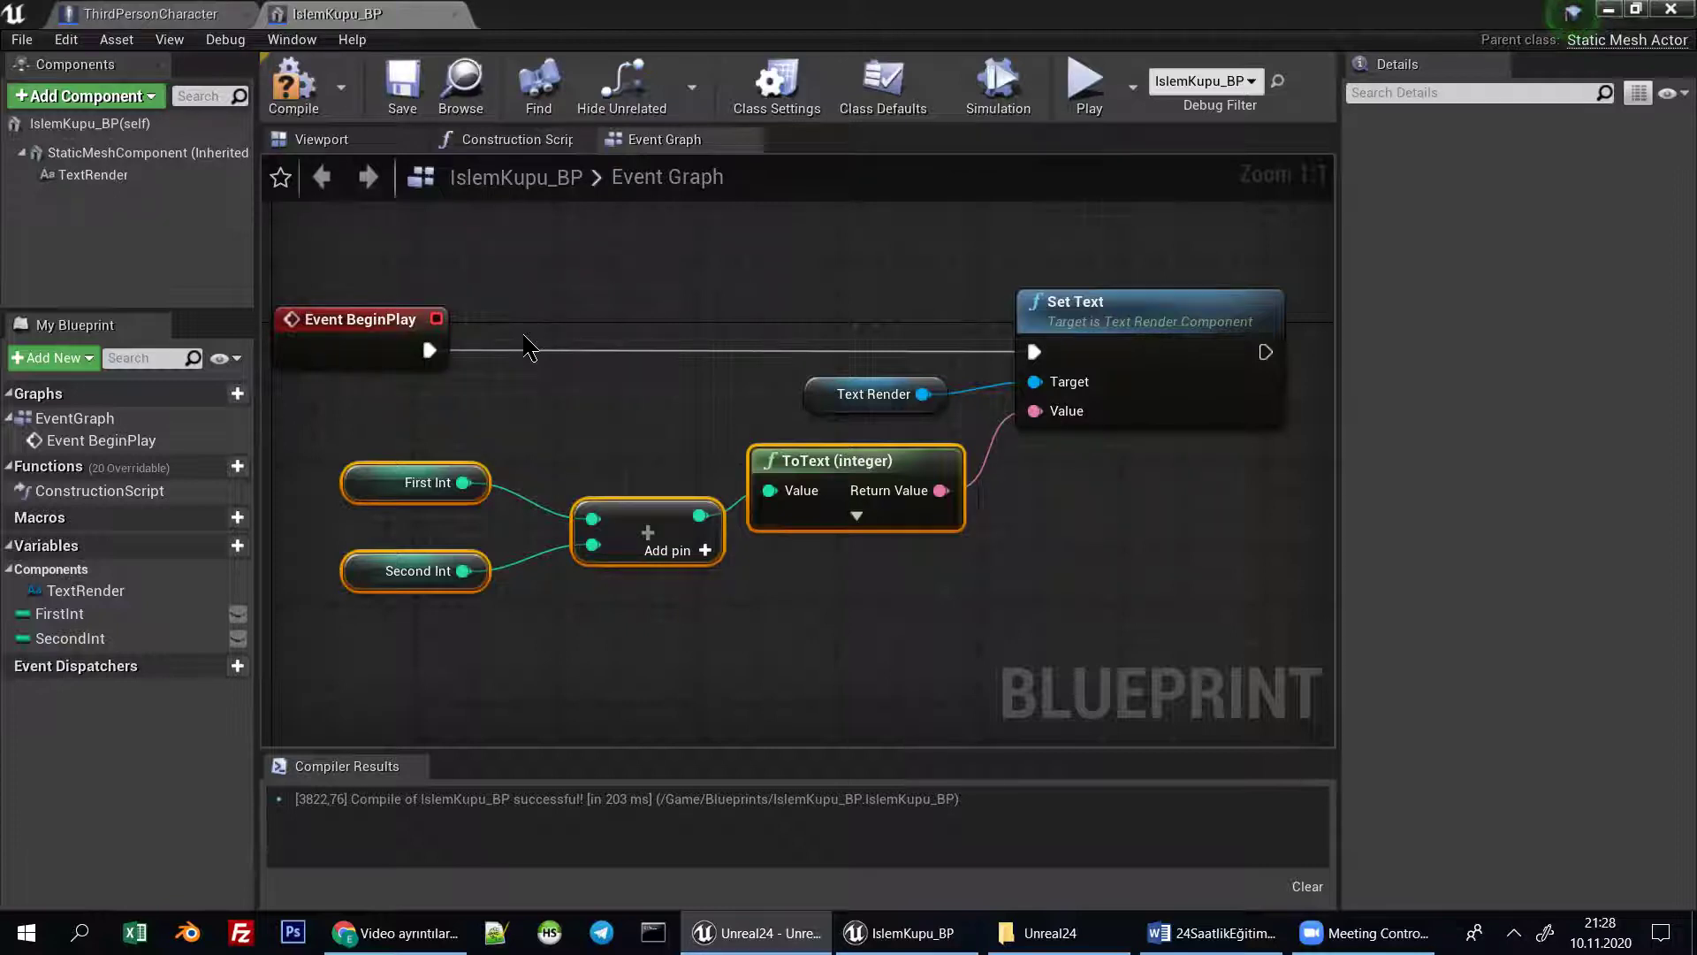
left_click(1608, 10)
left_click(1142, 99)
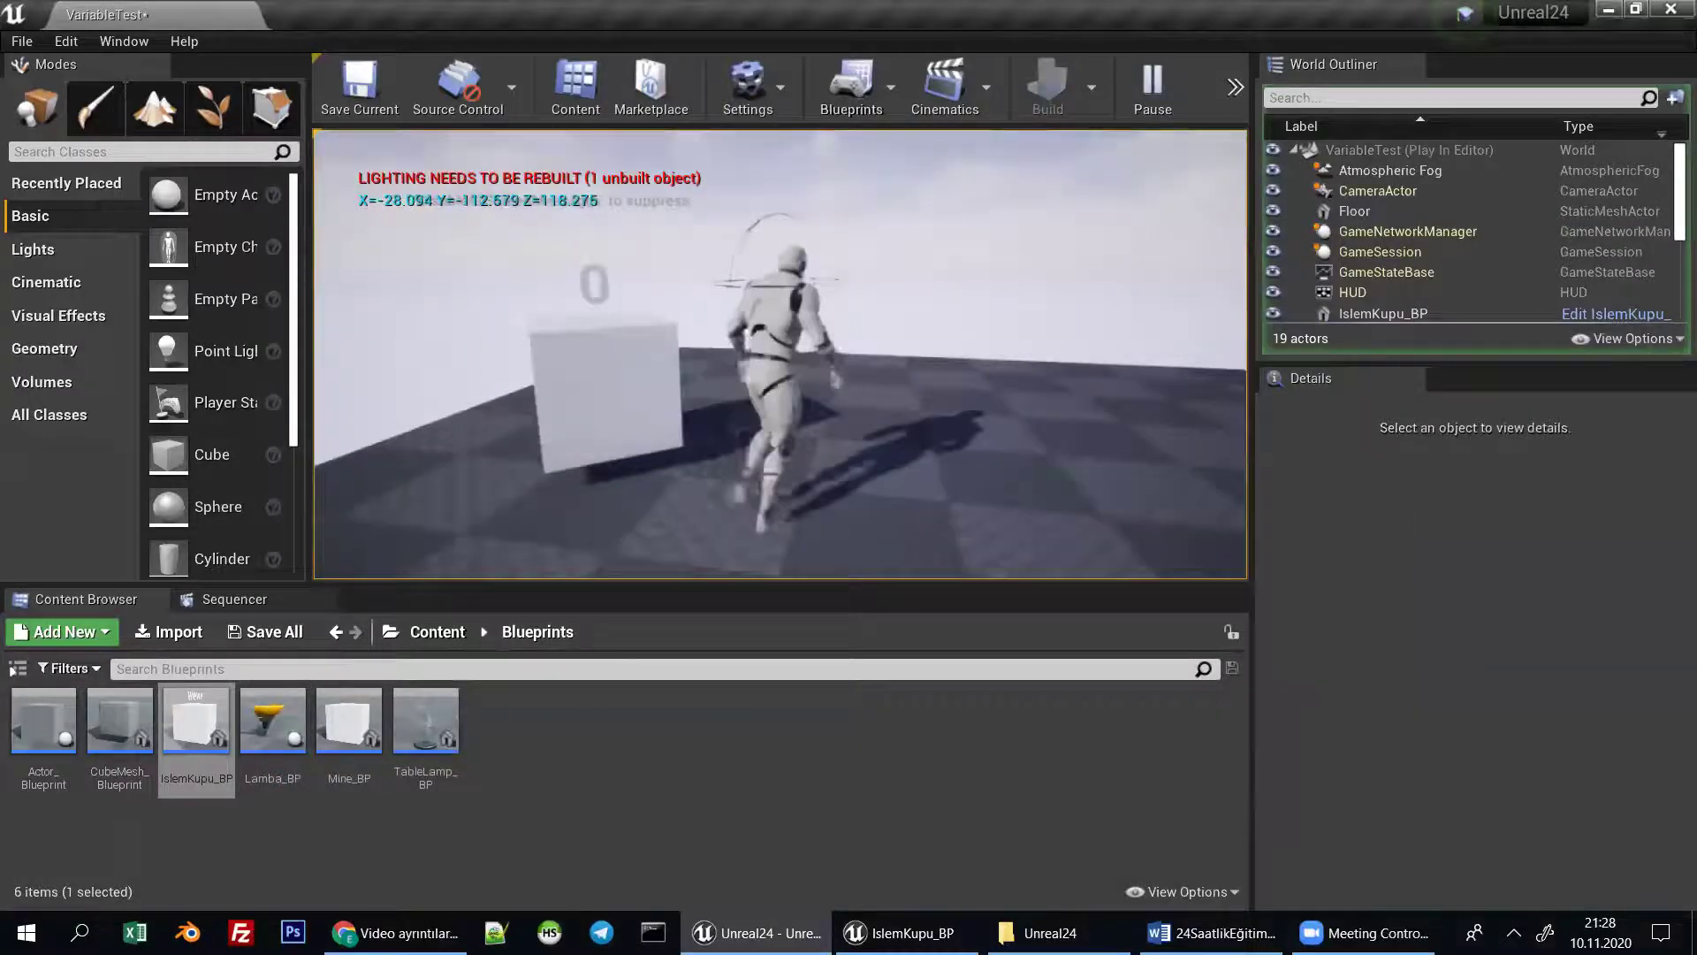
key("Escape")
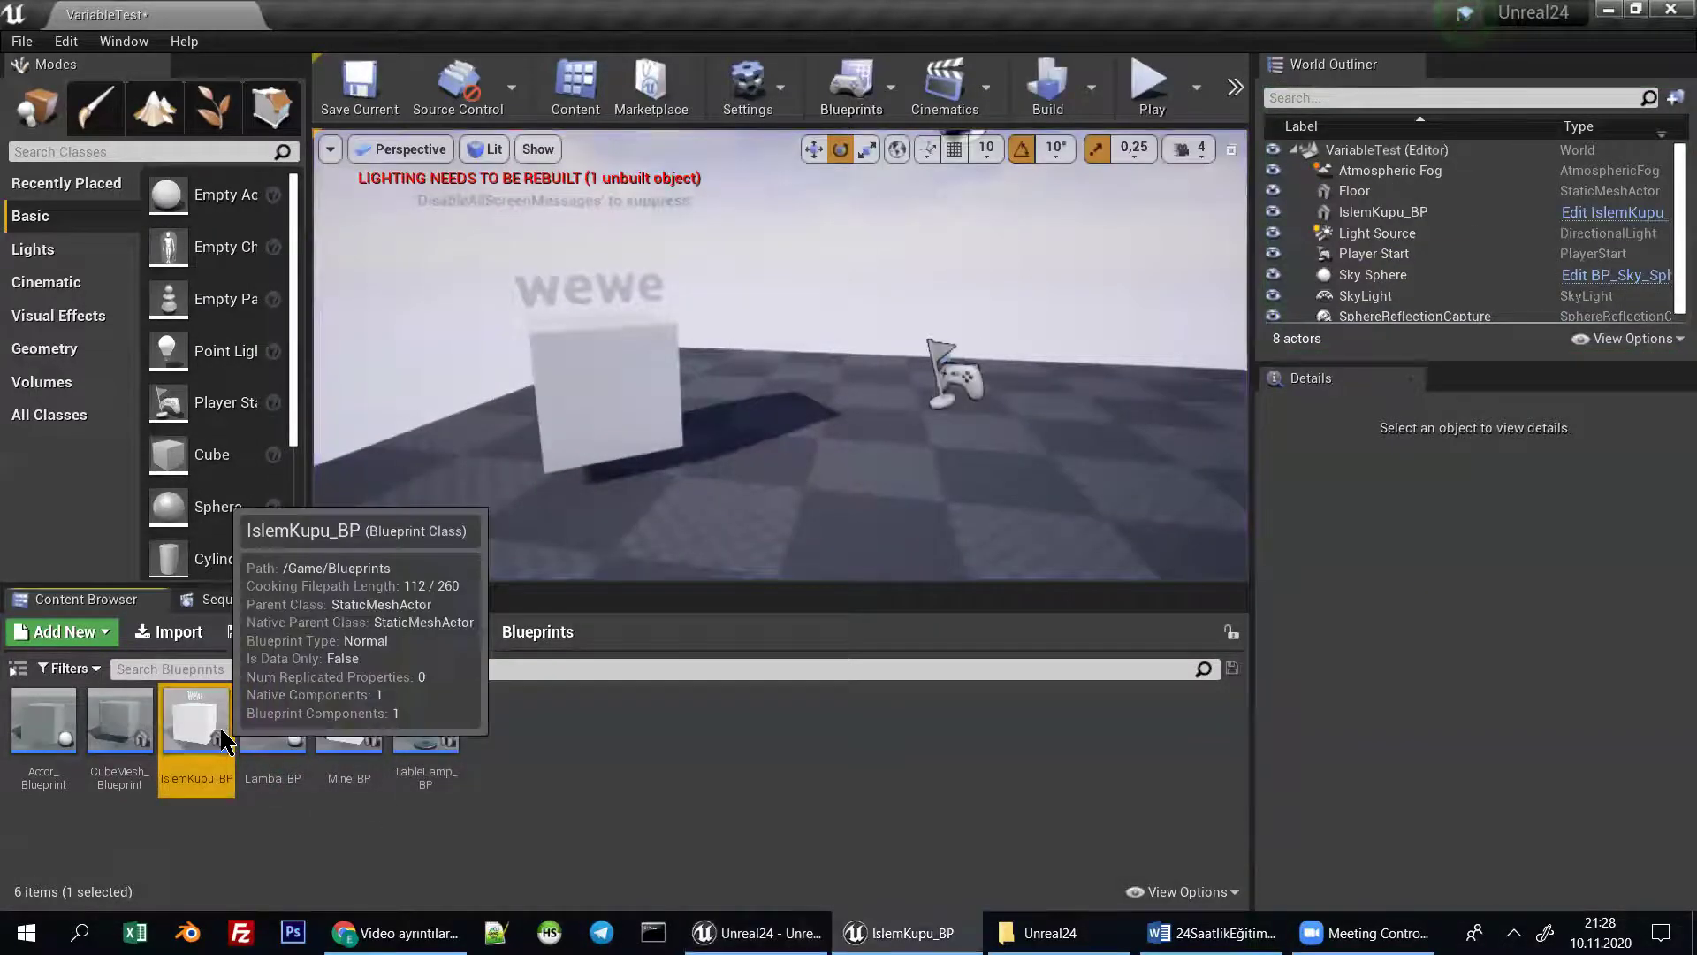
double_click(196, 720)
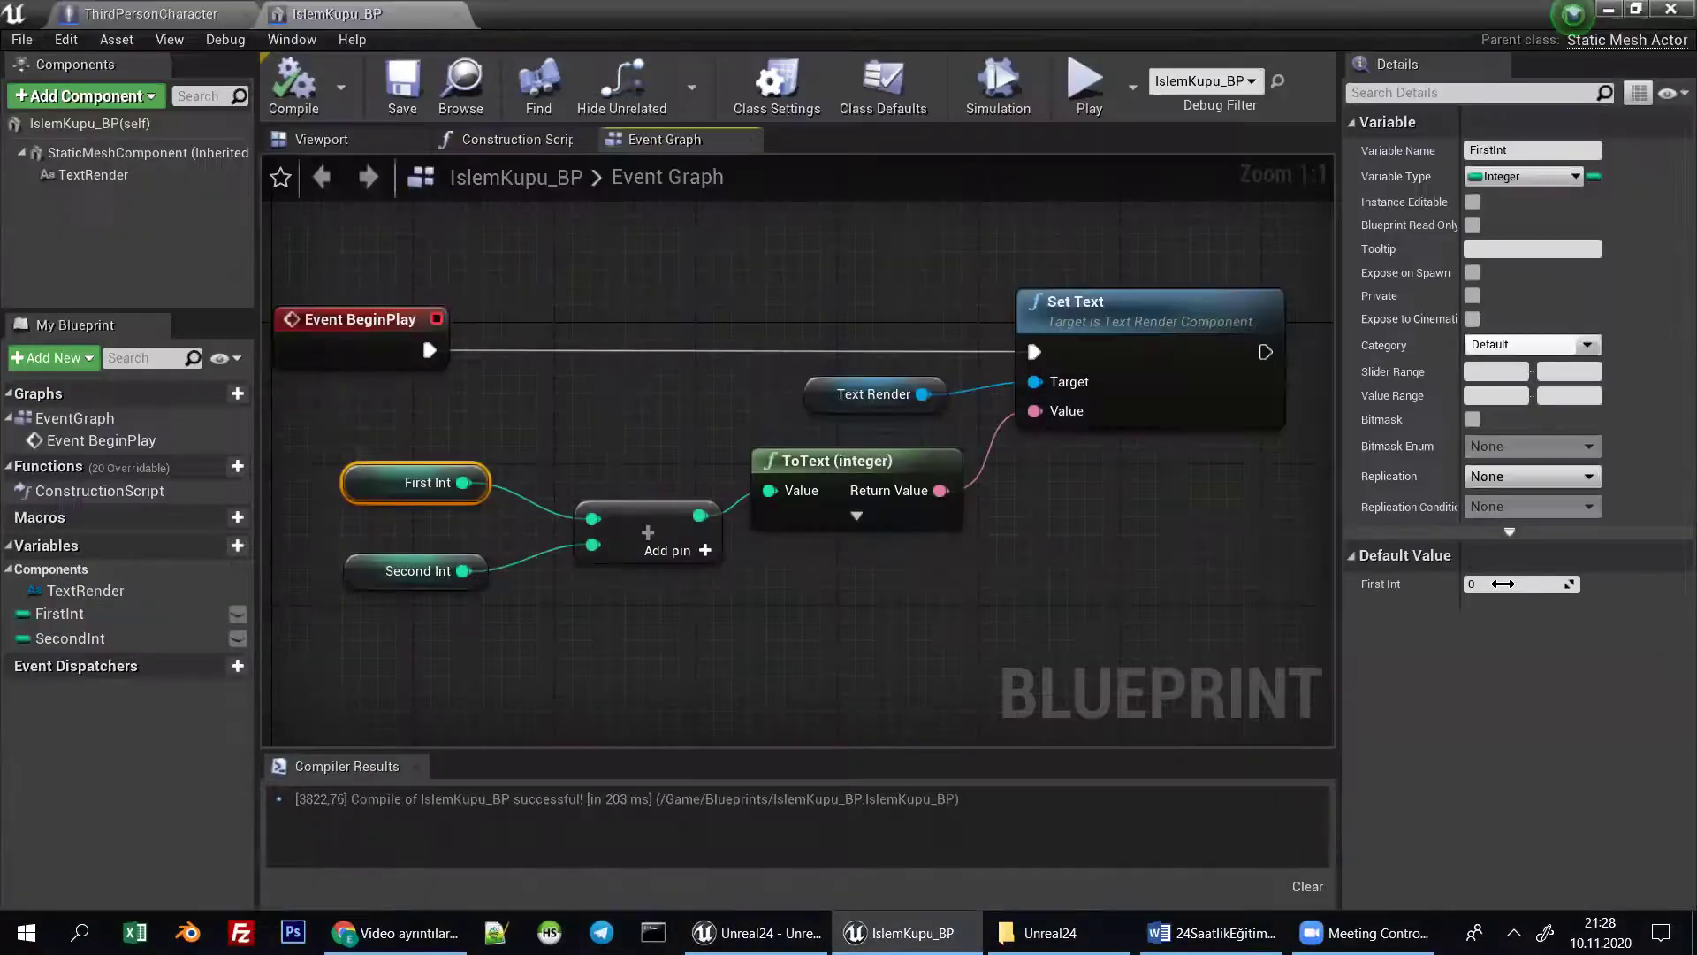
Give the First Int variable a default value of 10.
left_click(407, 570)
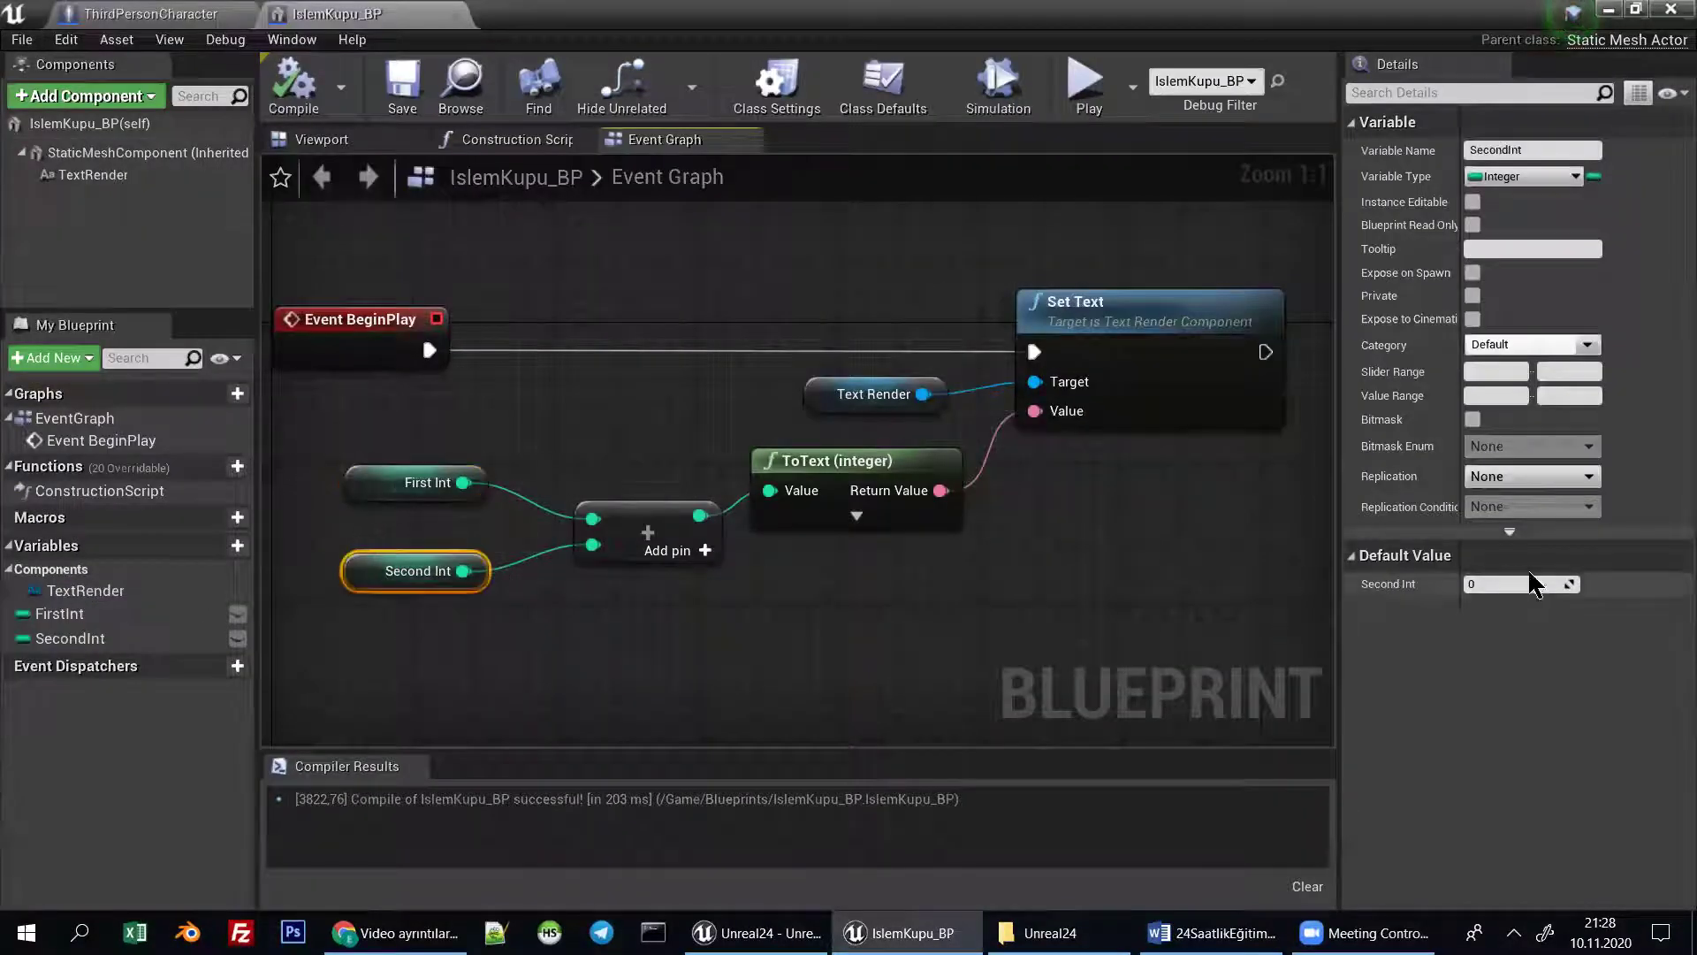
left_click(750, 670)
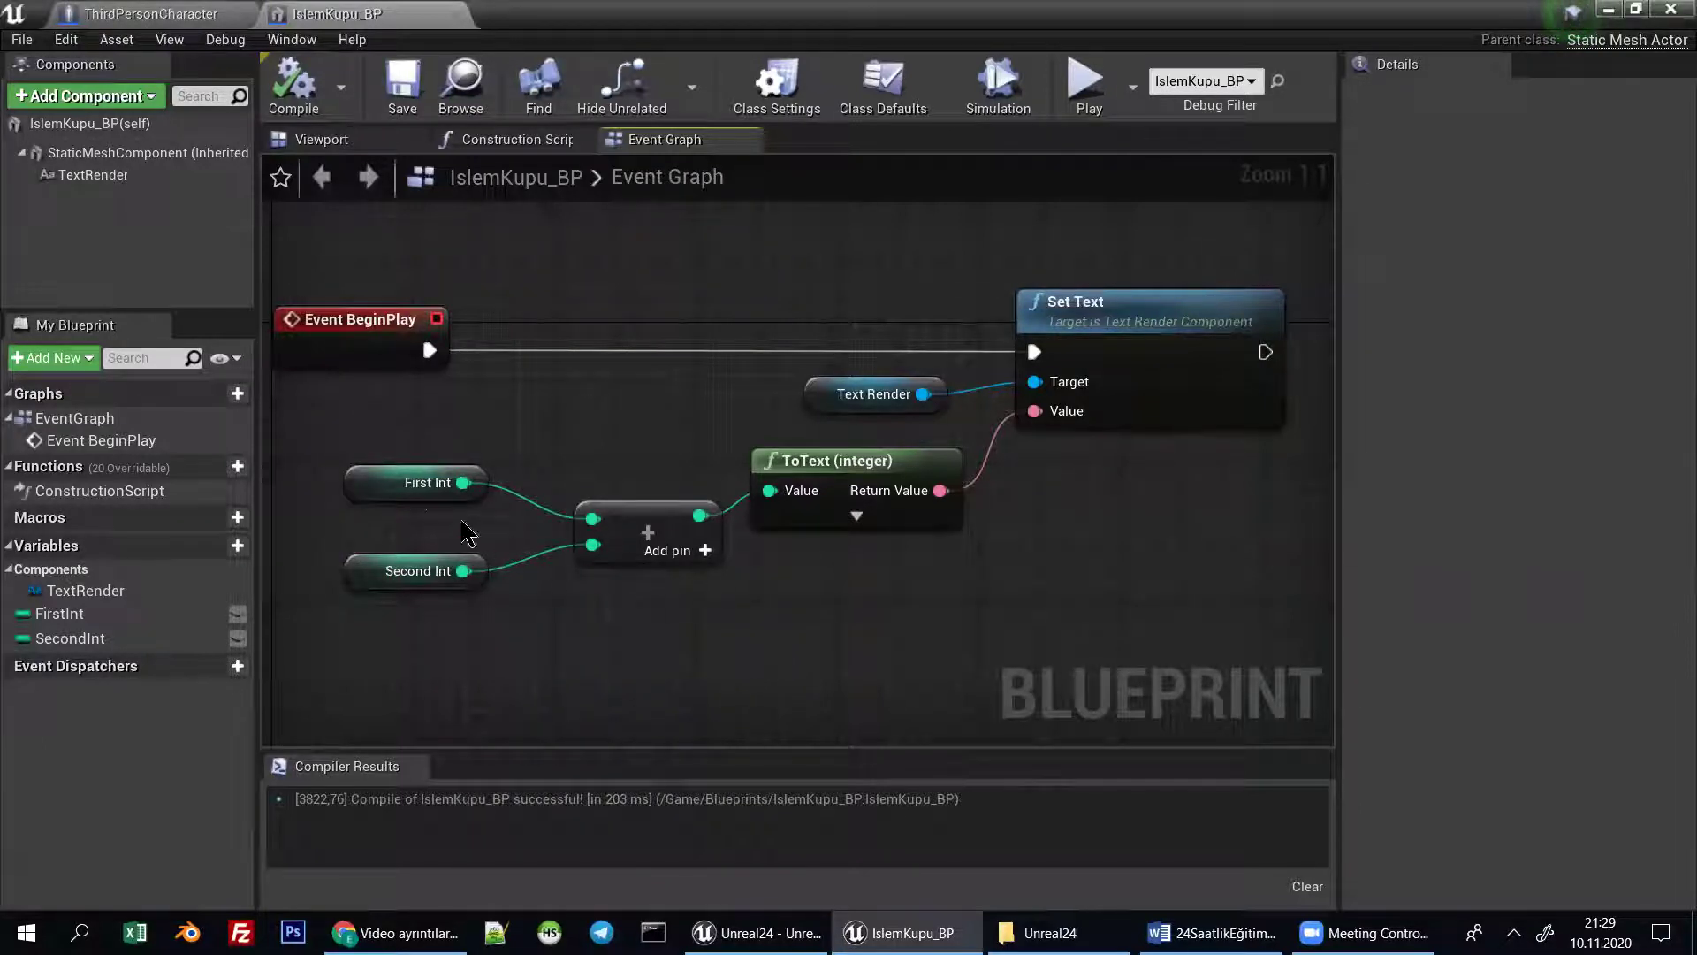
left_click(396, 483)
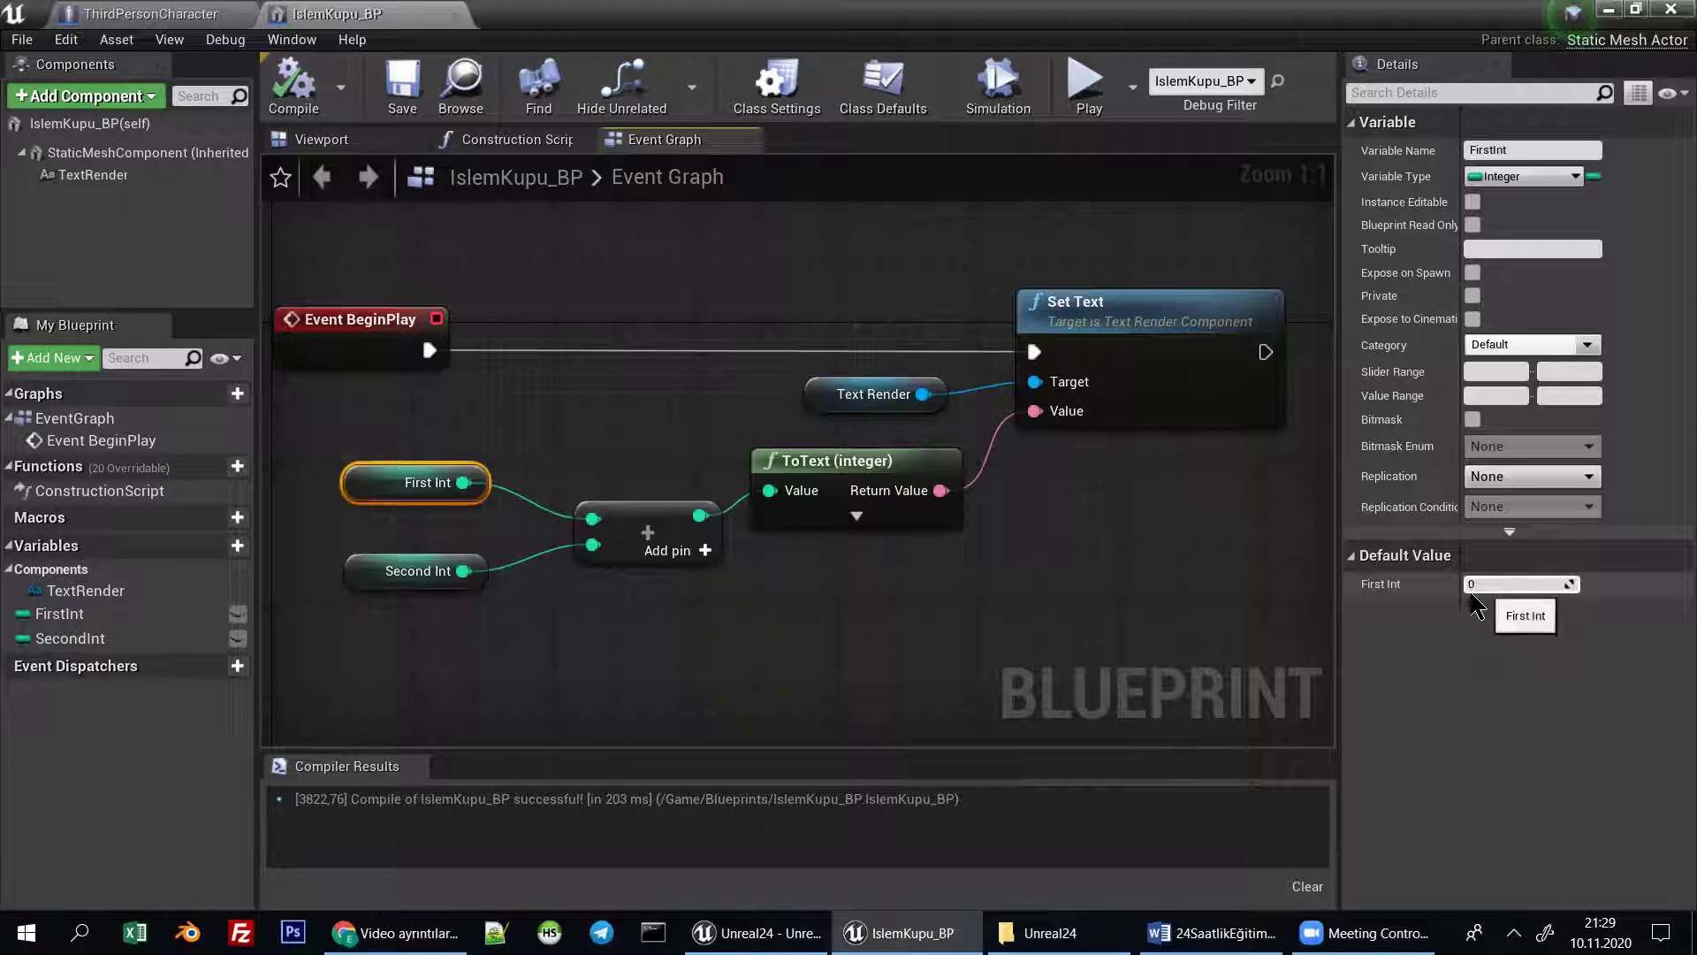
left_click(1495, 587)
type("10")
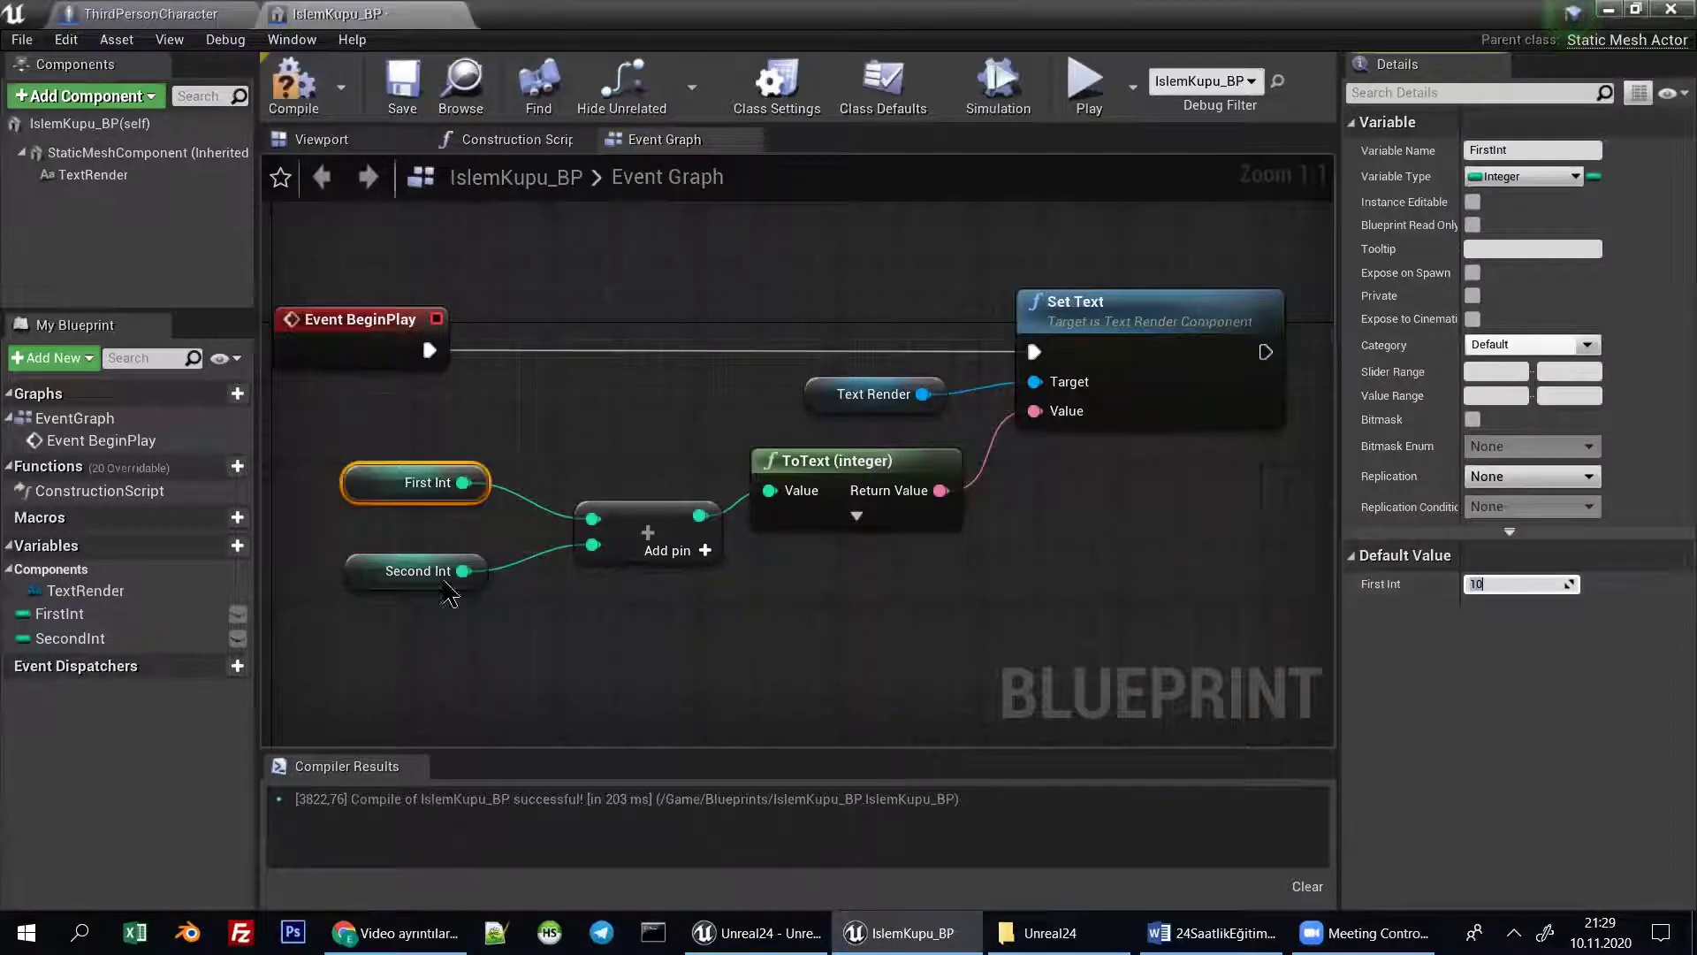
Set Second Int's default value to 20, then compile and save IslemKupu_BP.
left_click(394, 573)
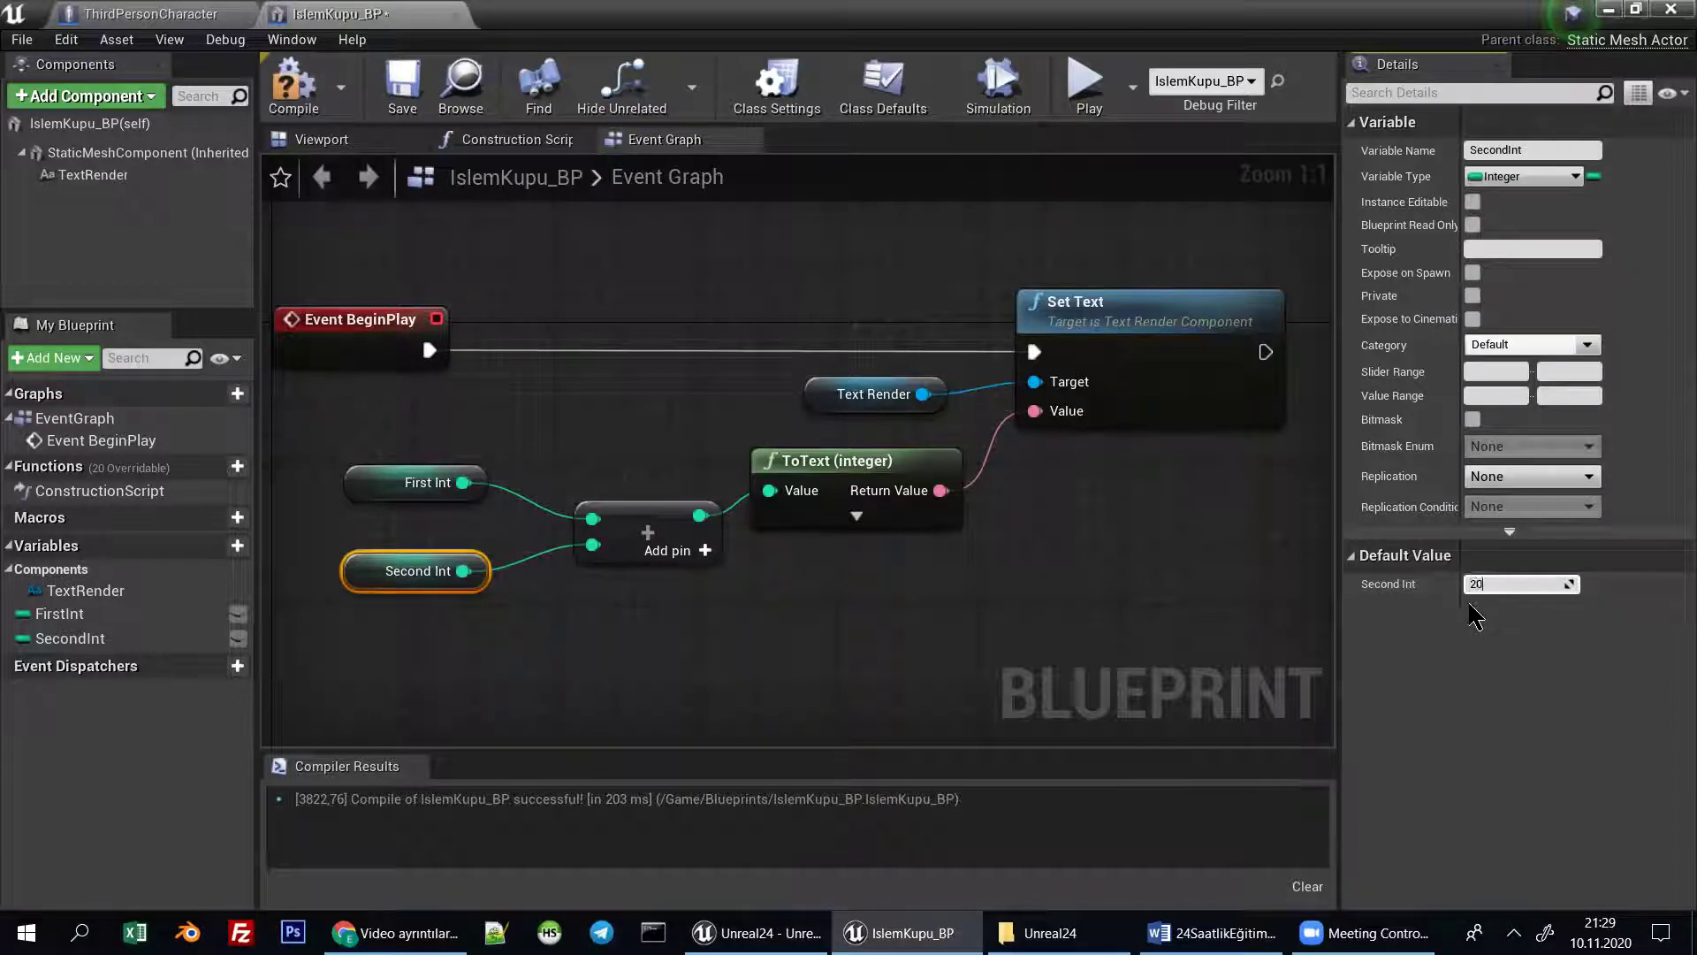
left_click(1082, 610)
left_click(296, 88)
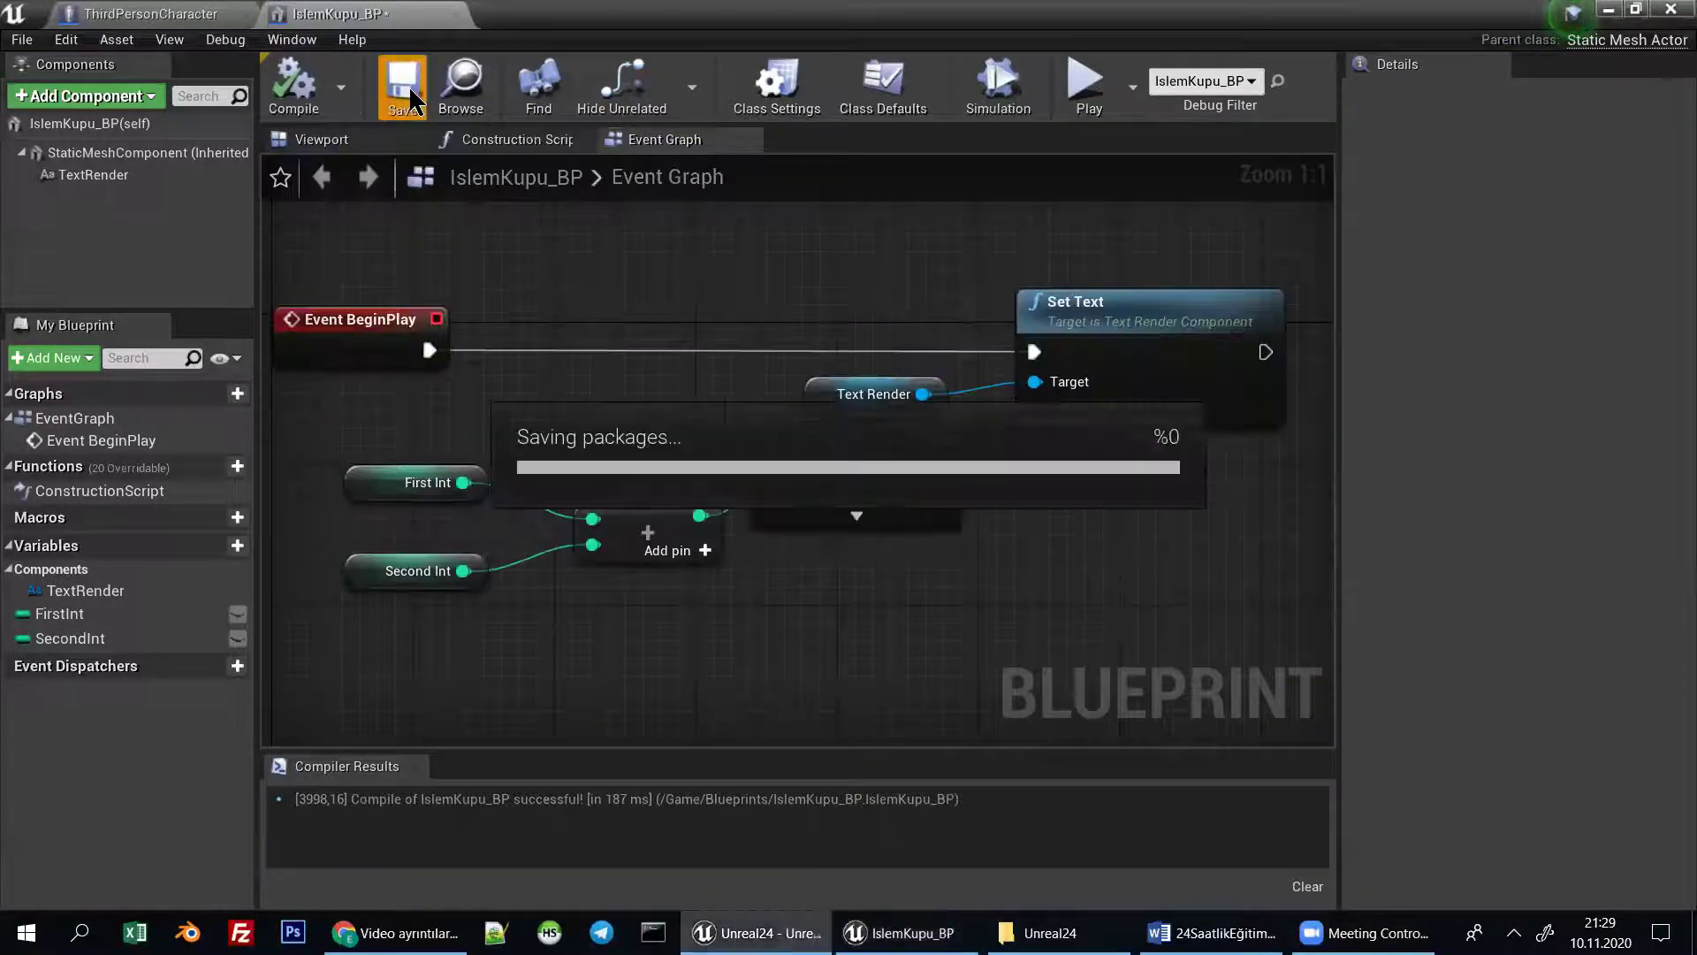
left_click(1608, 11)
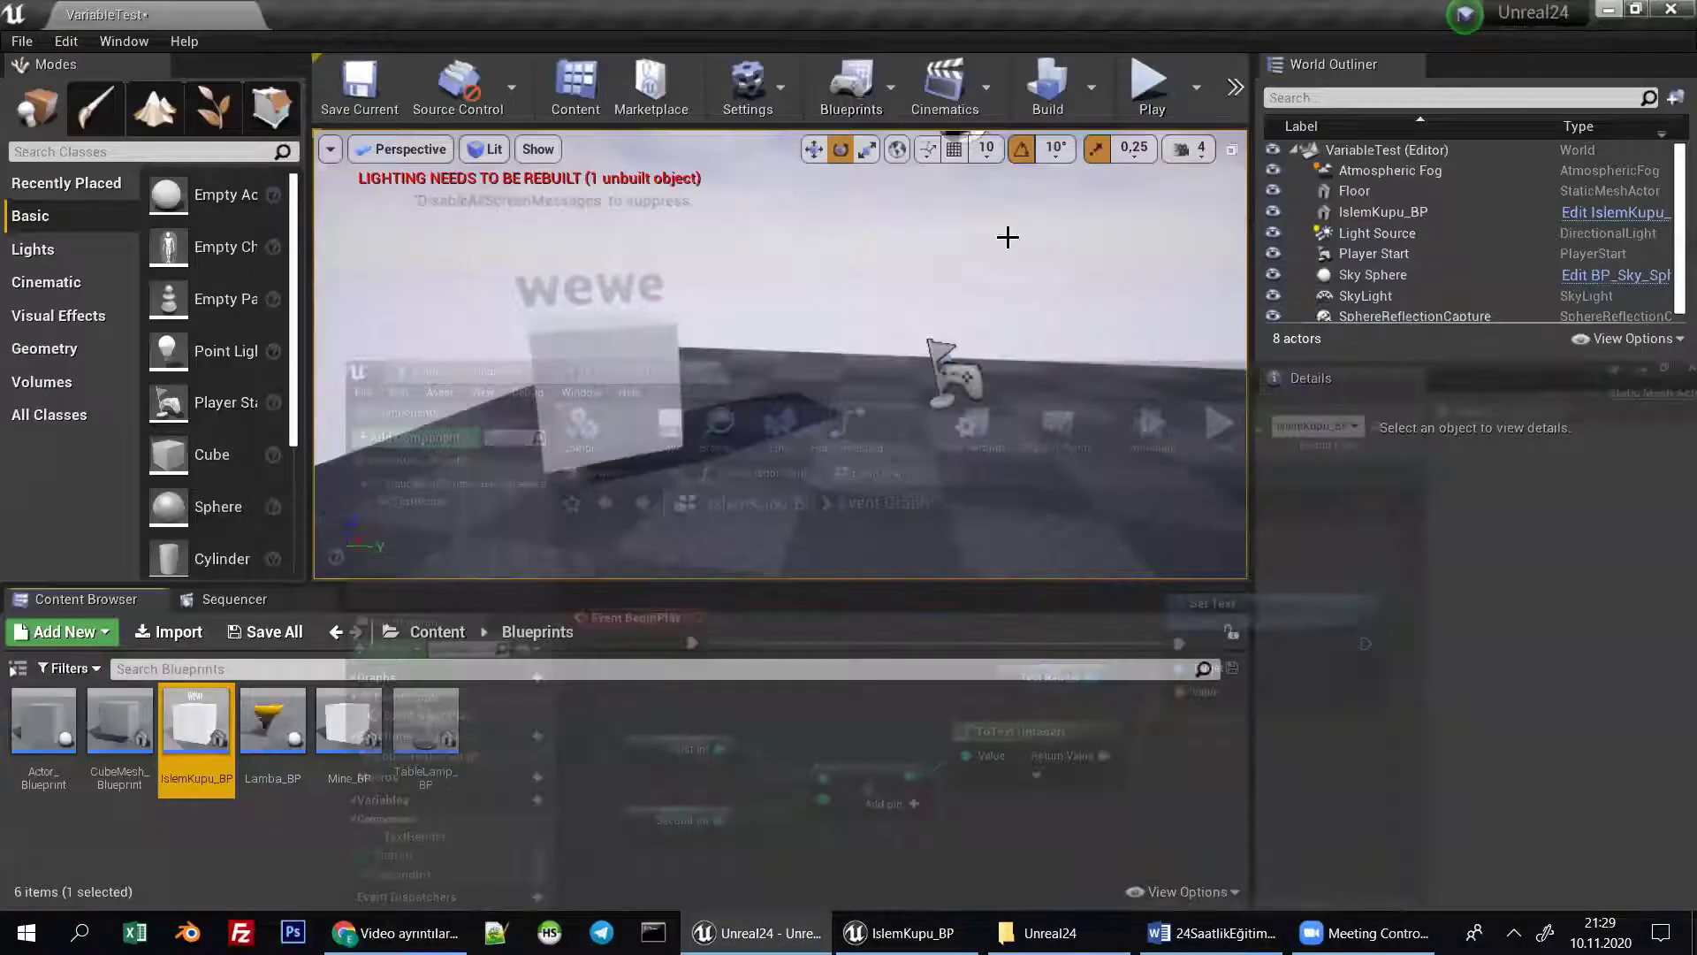
left_click(1153, 106)
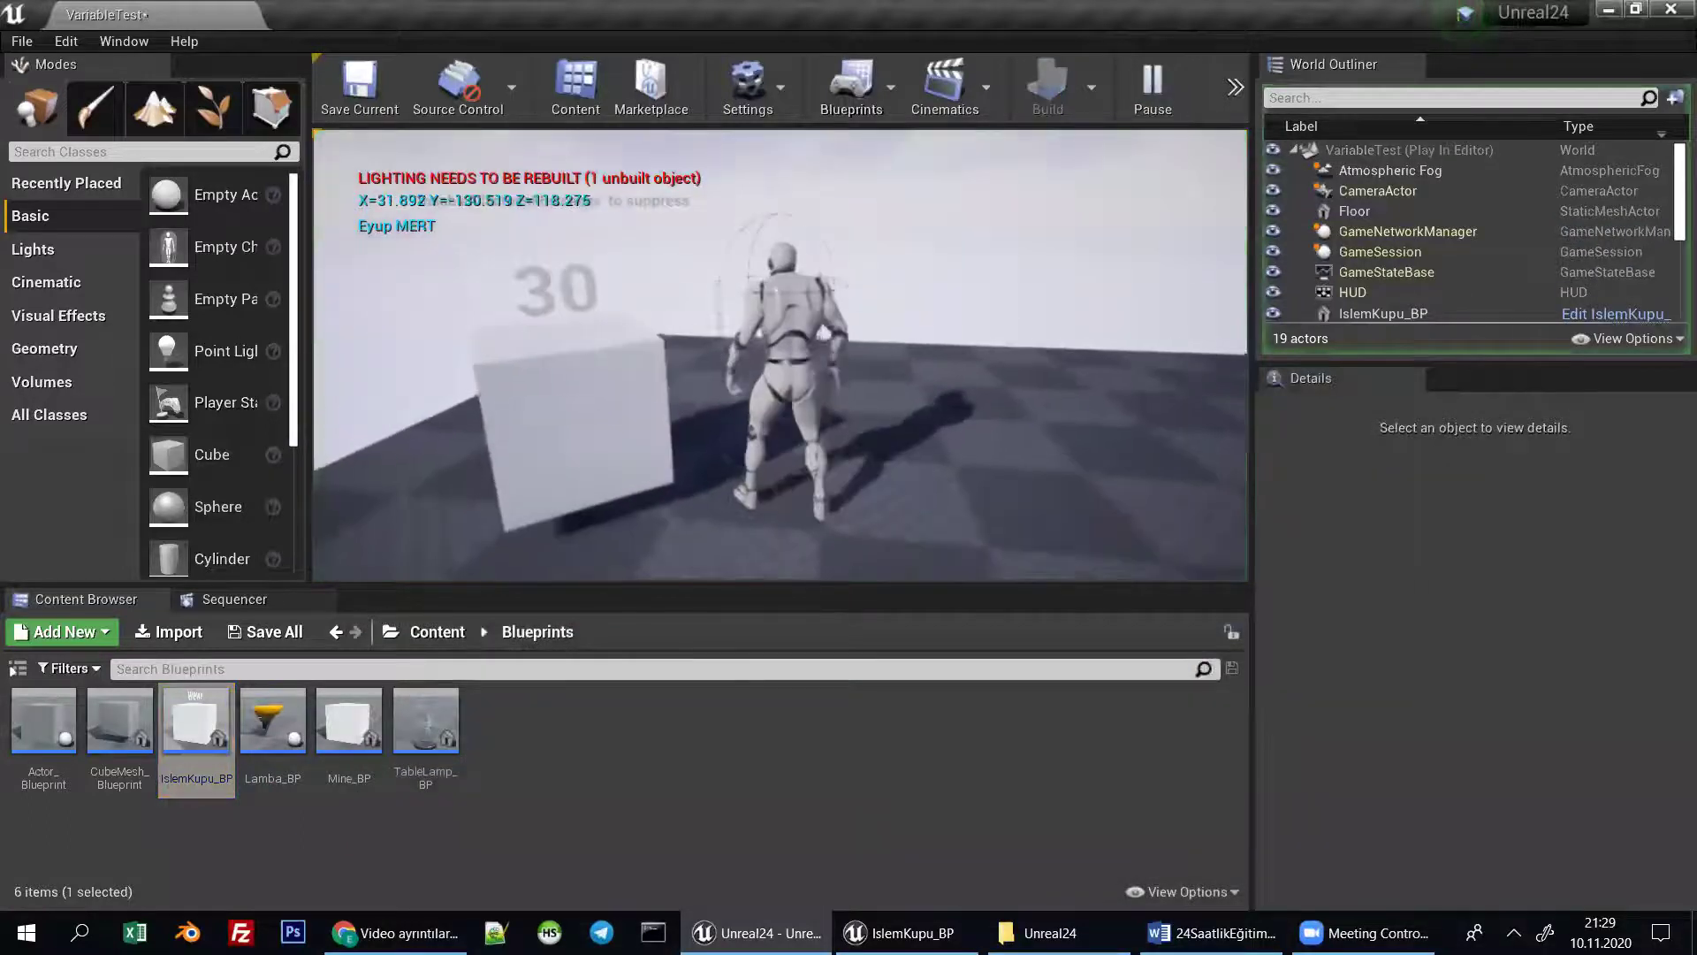
key("Escape")
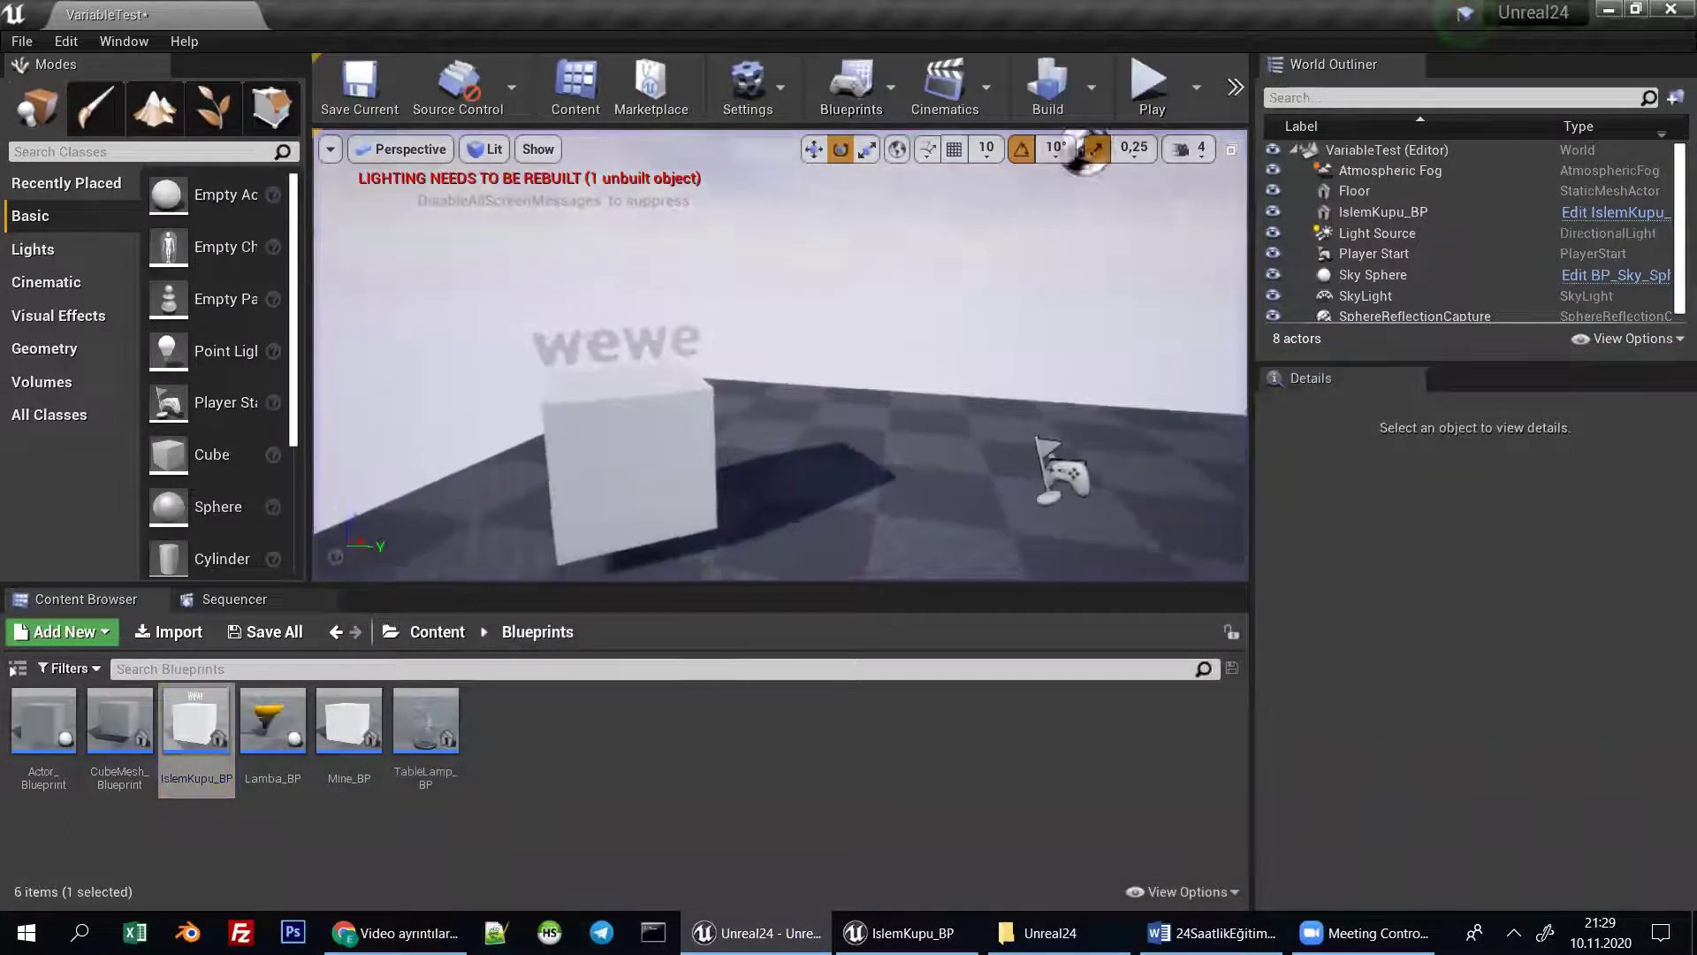
right_click_drag(992, 321, 937, 354)
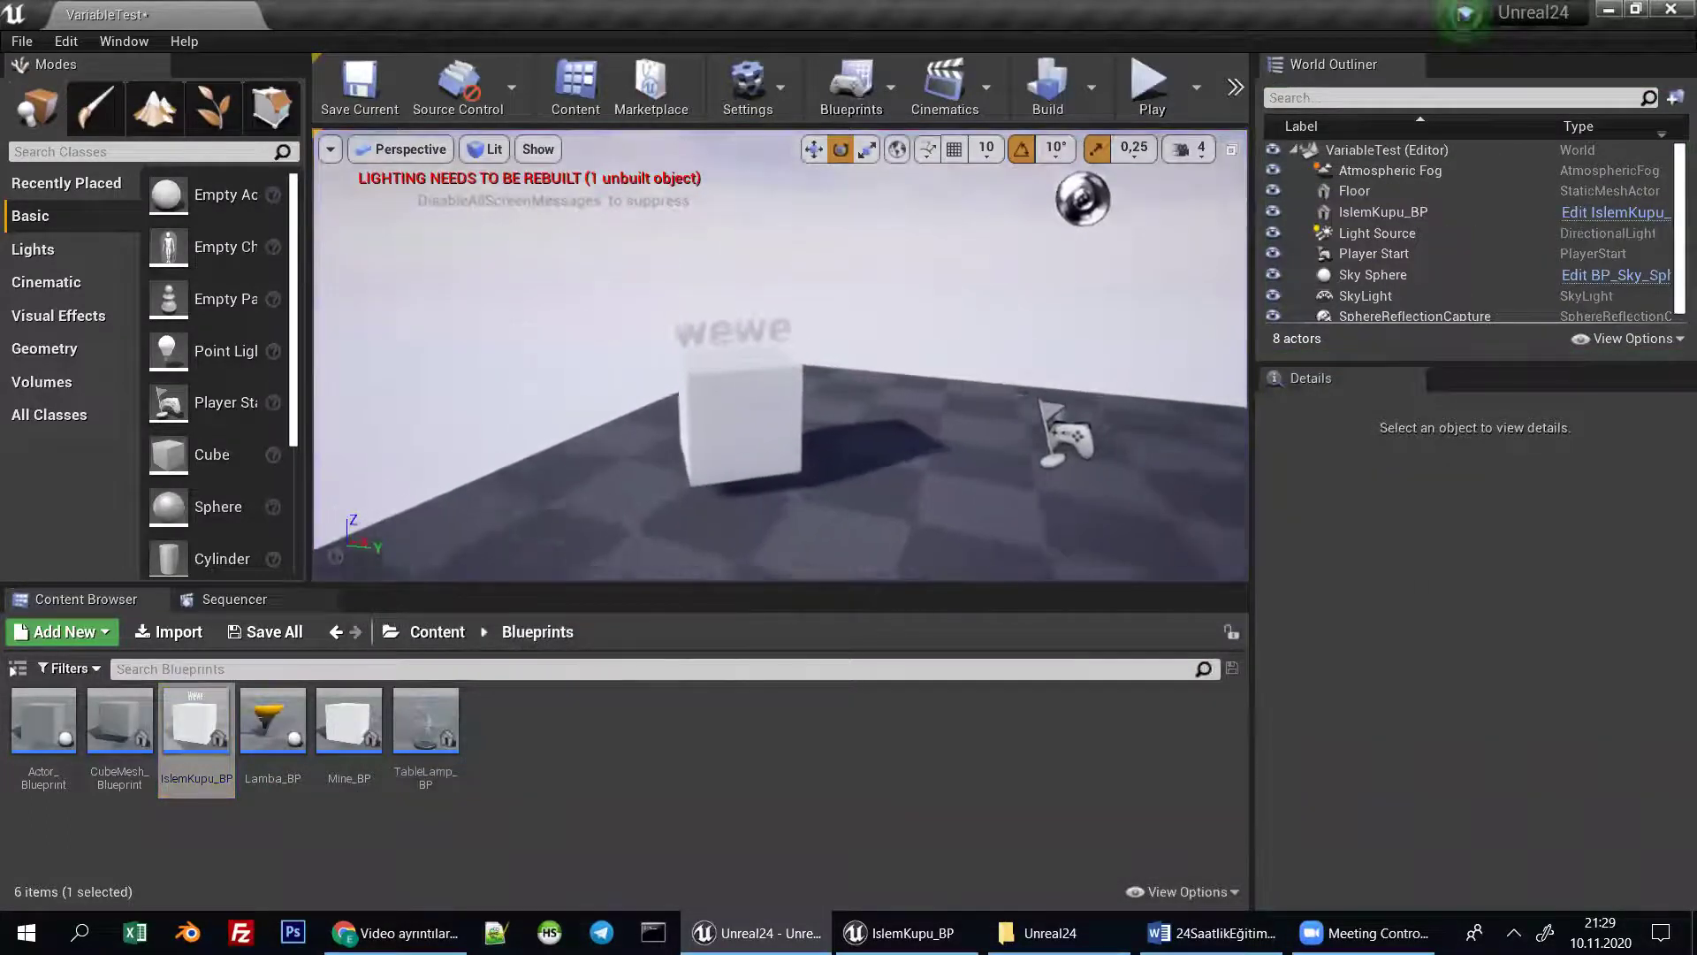
left_click(755, 403)
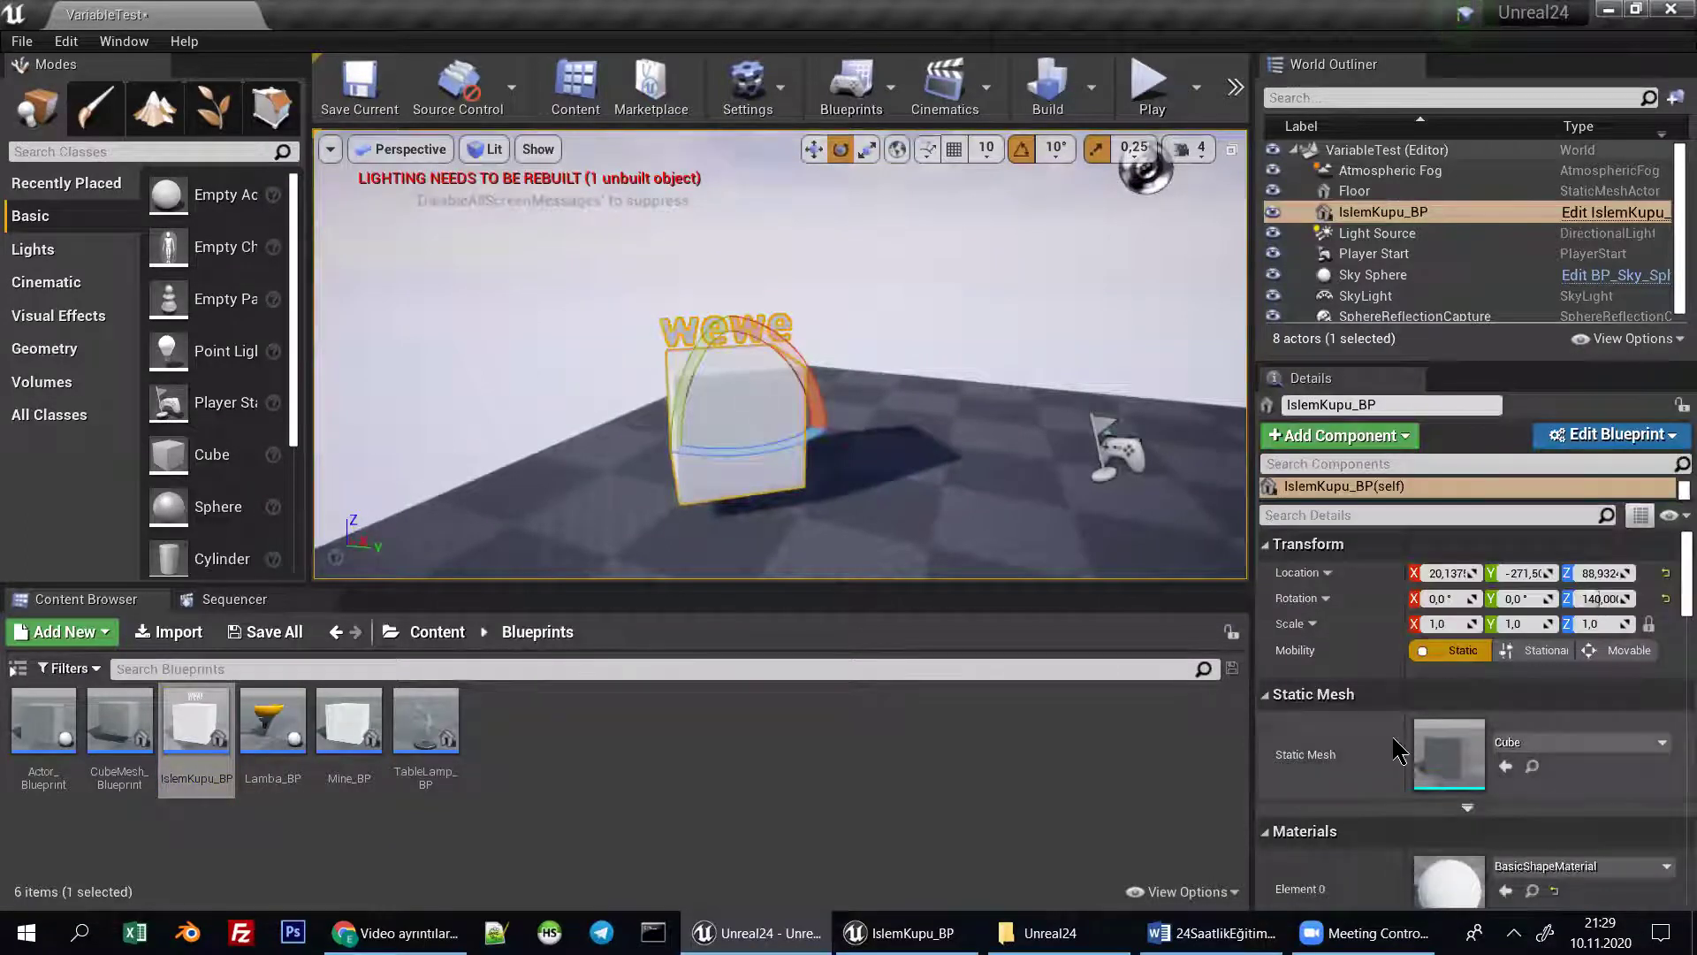
scroll(1393, 745, "down", 3)
scroll(1394, 745, "up", 3)
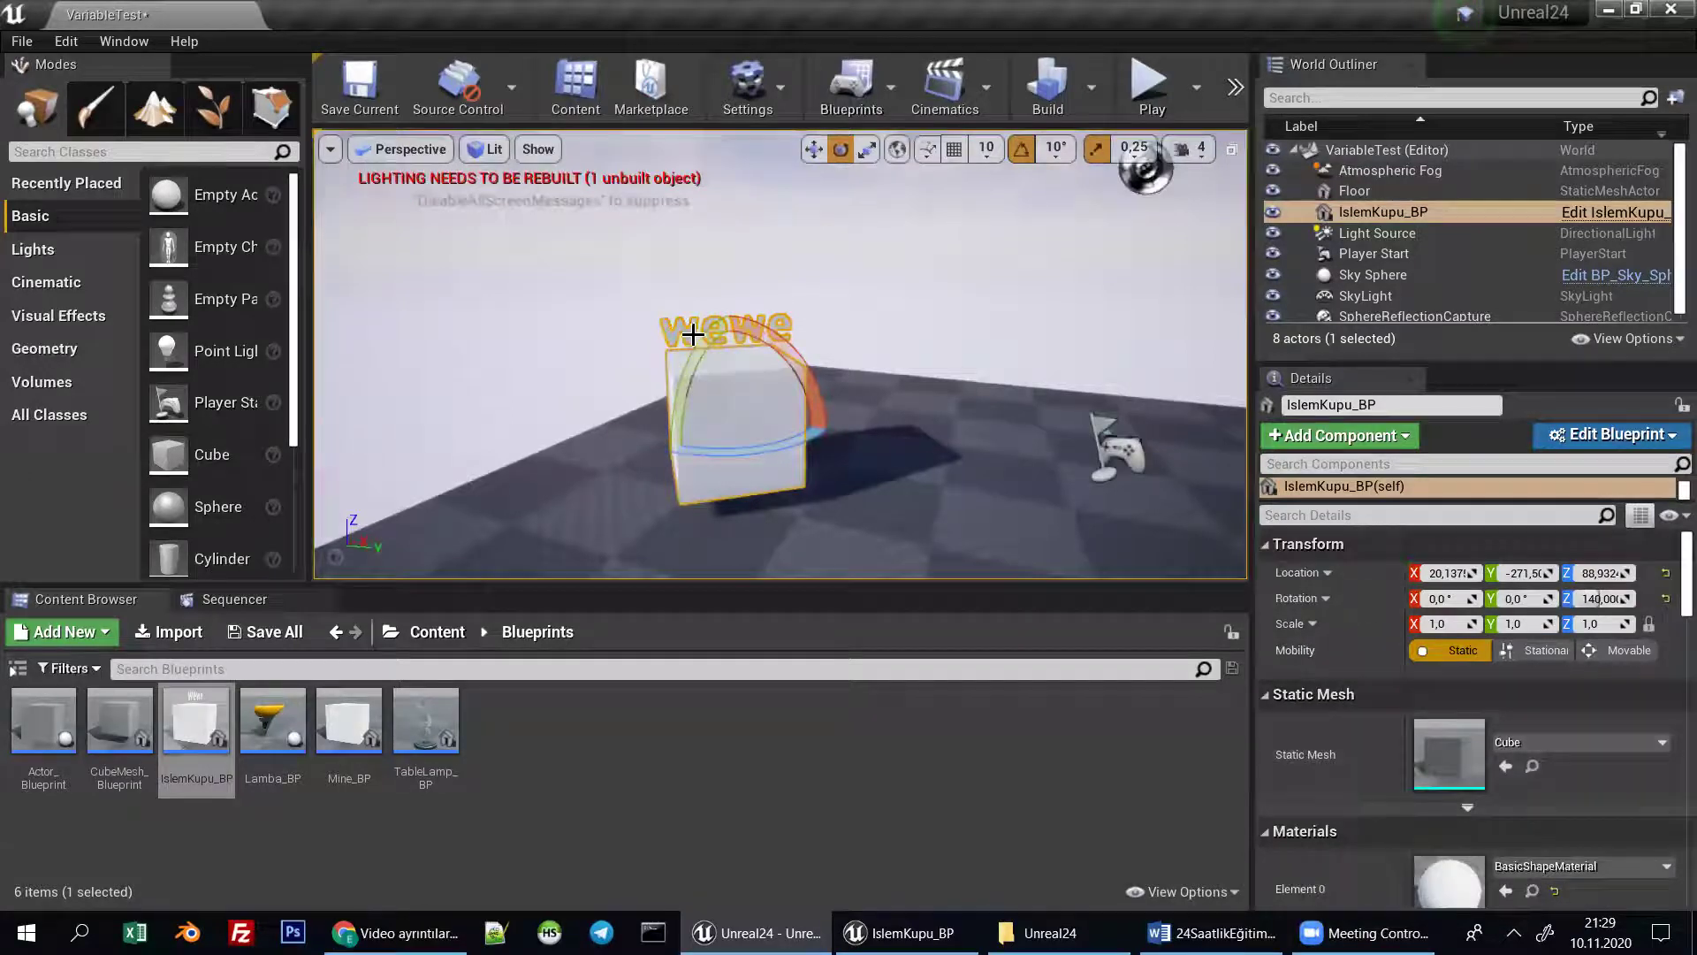
scroll(1366, 751, "down", 5)
scroll(1342, 716, "down", 2)
scroll(1342, 712, "down", 1)
scroll(1343, 713, "up", 3)
scroll(1346, 713, "up", 3)
scroll(1349, 714, "up", 2)
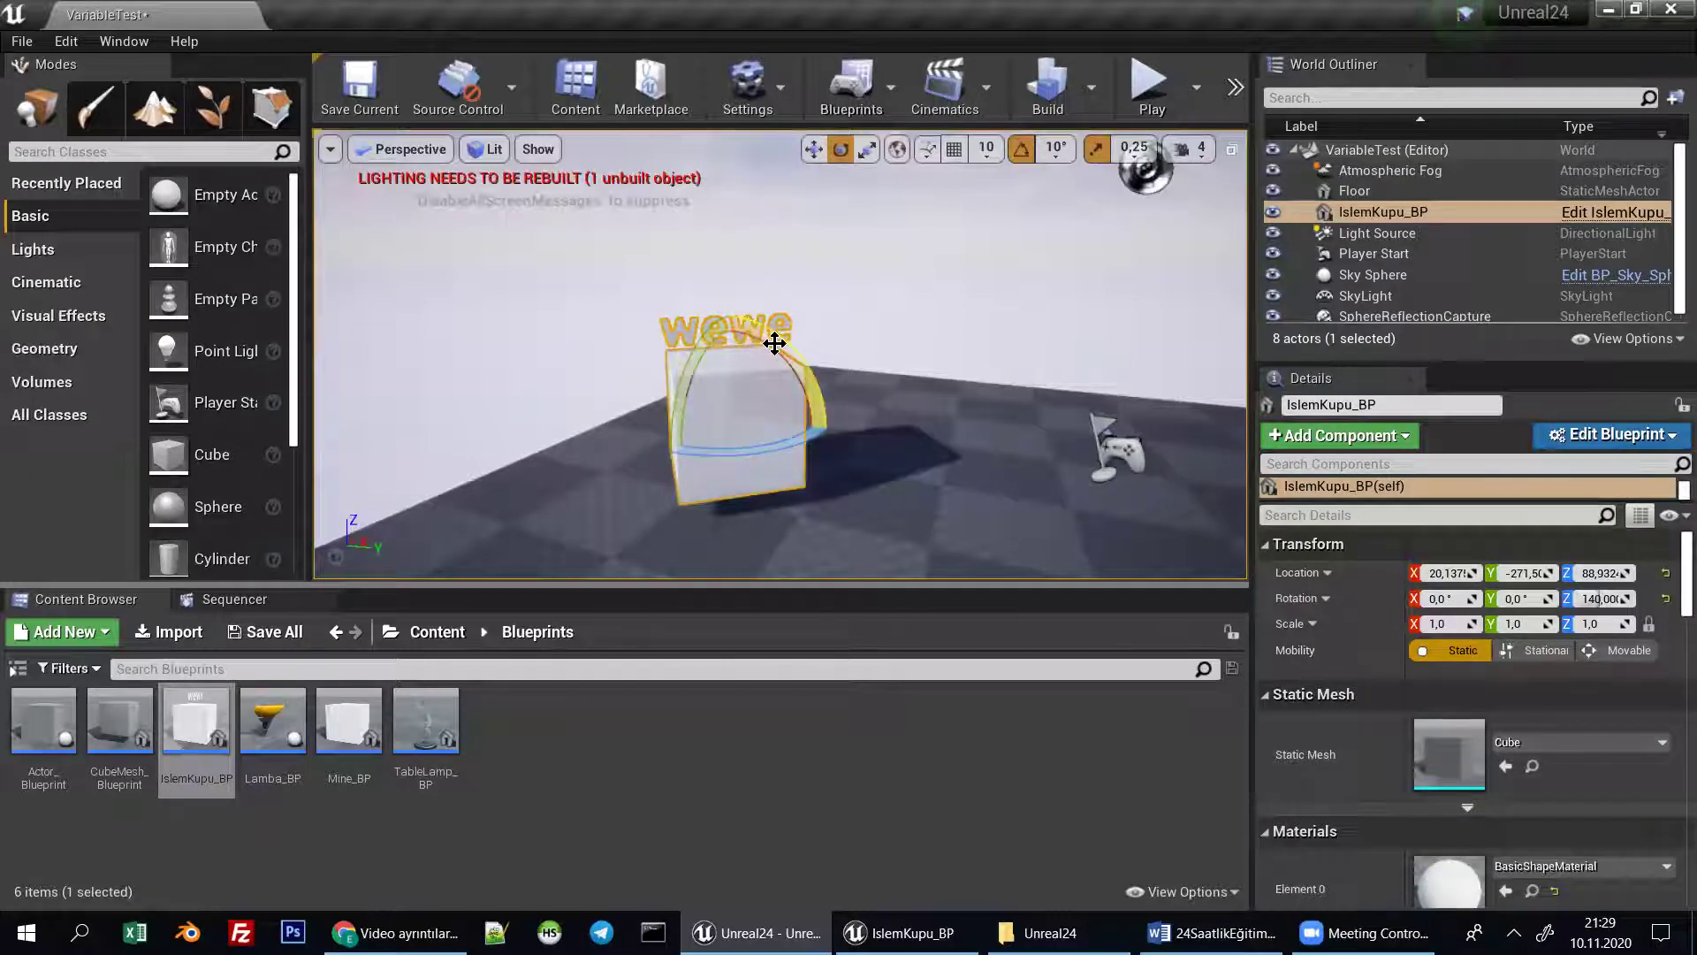
Reopen IslemKupu_BP, make FirstInt and SecondInt instance-editable via their eye icons, and recompile.
left_click(852, 97)
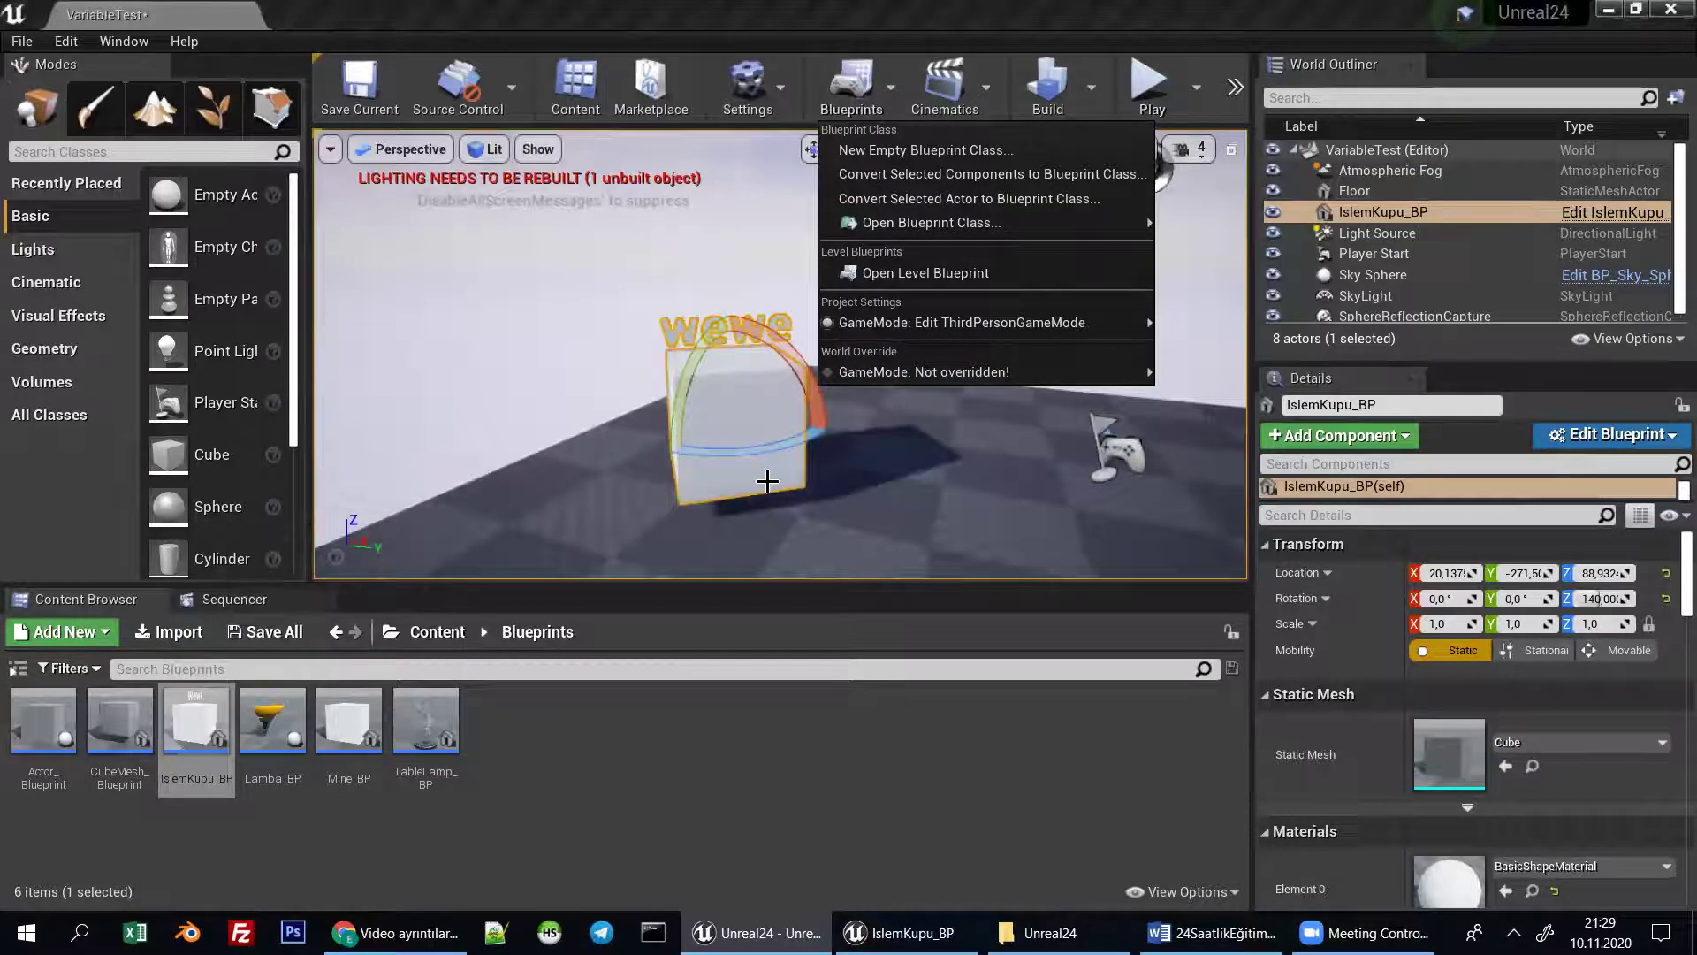
double_click(221, 734)
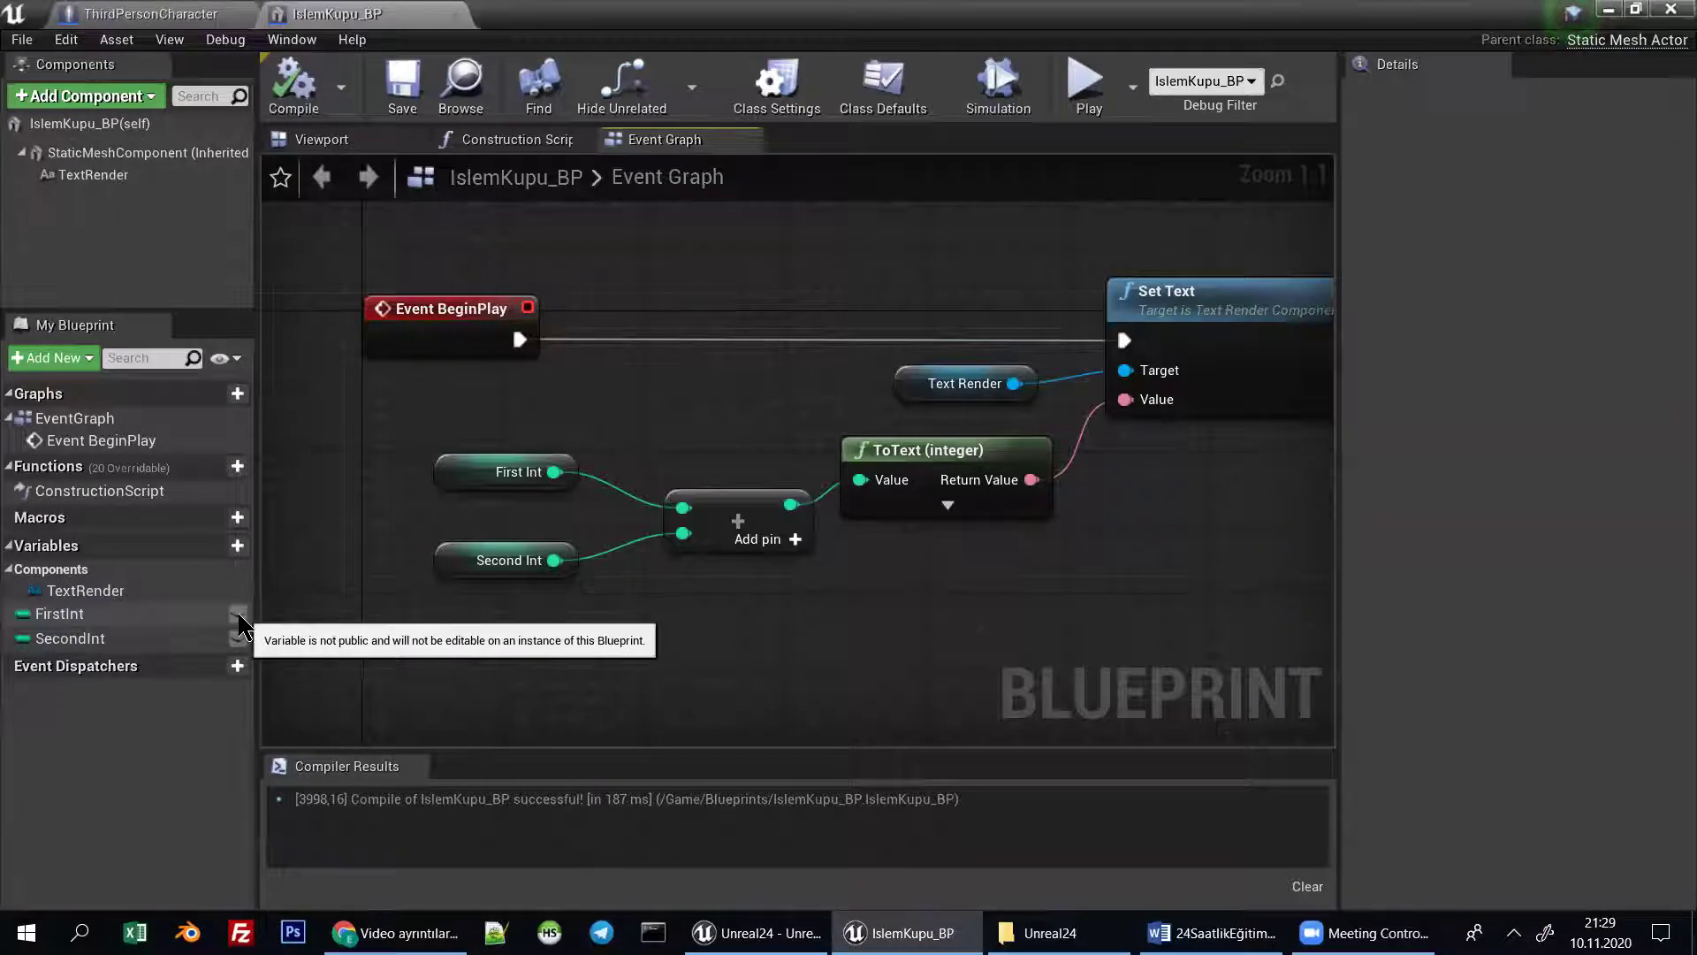
left_click(238, 615)
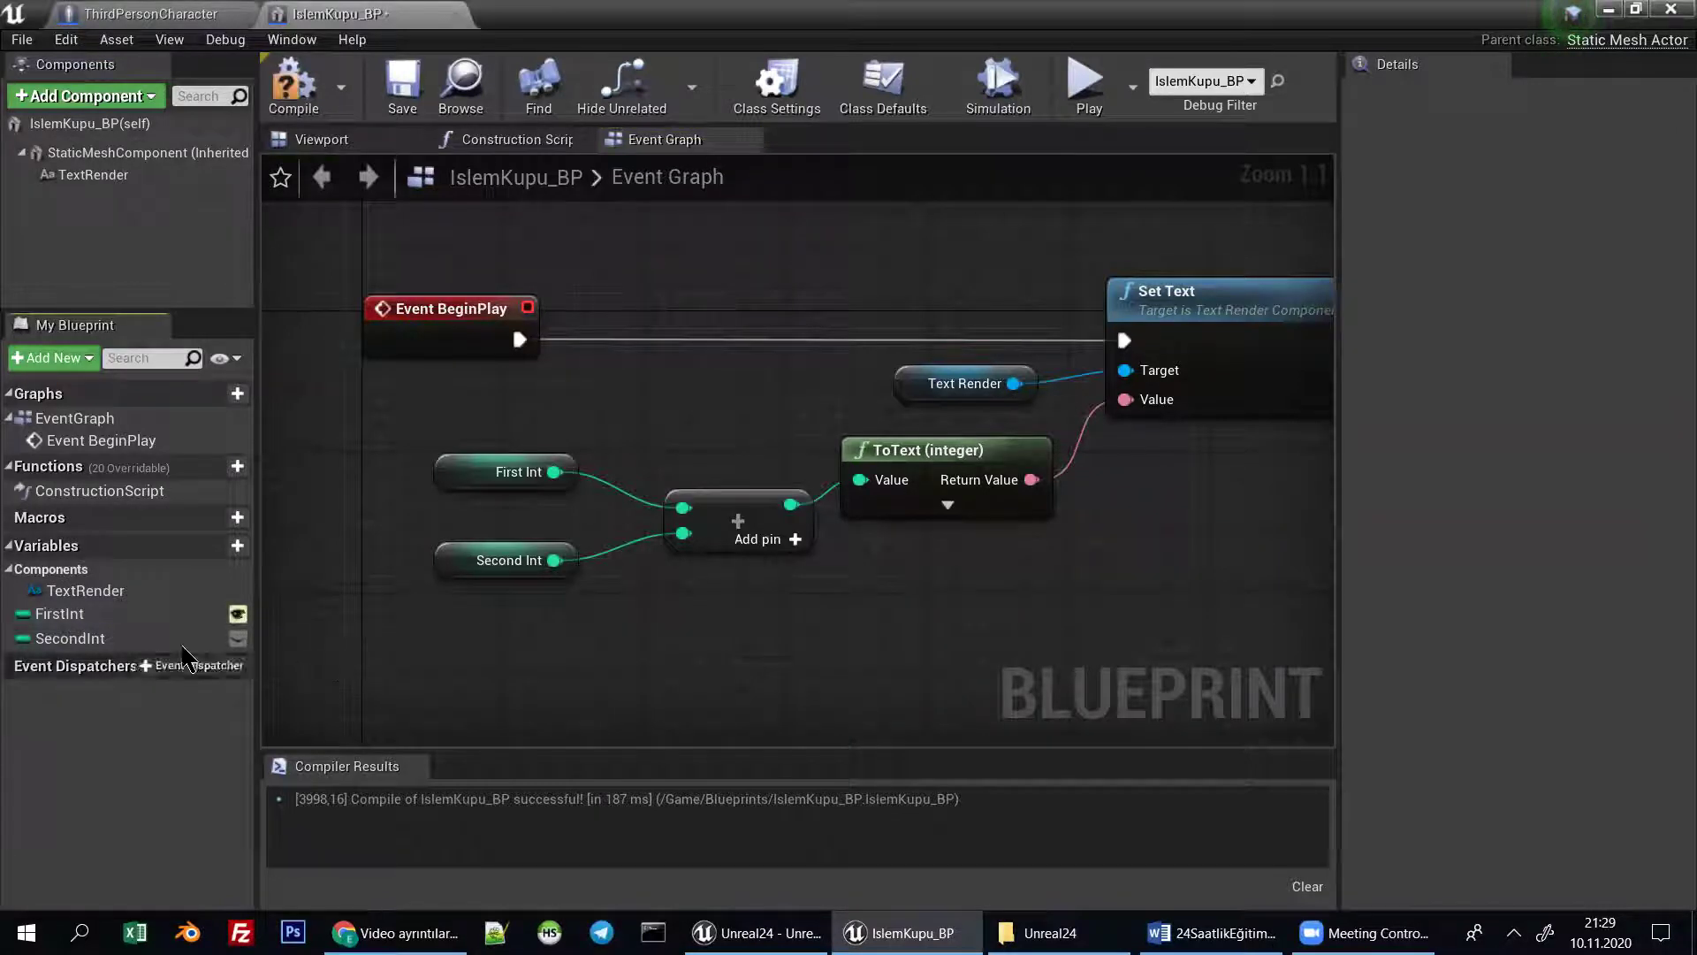
left_click(238, 638)
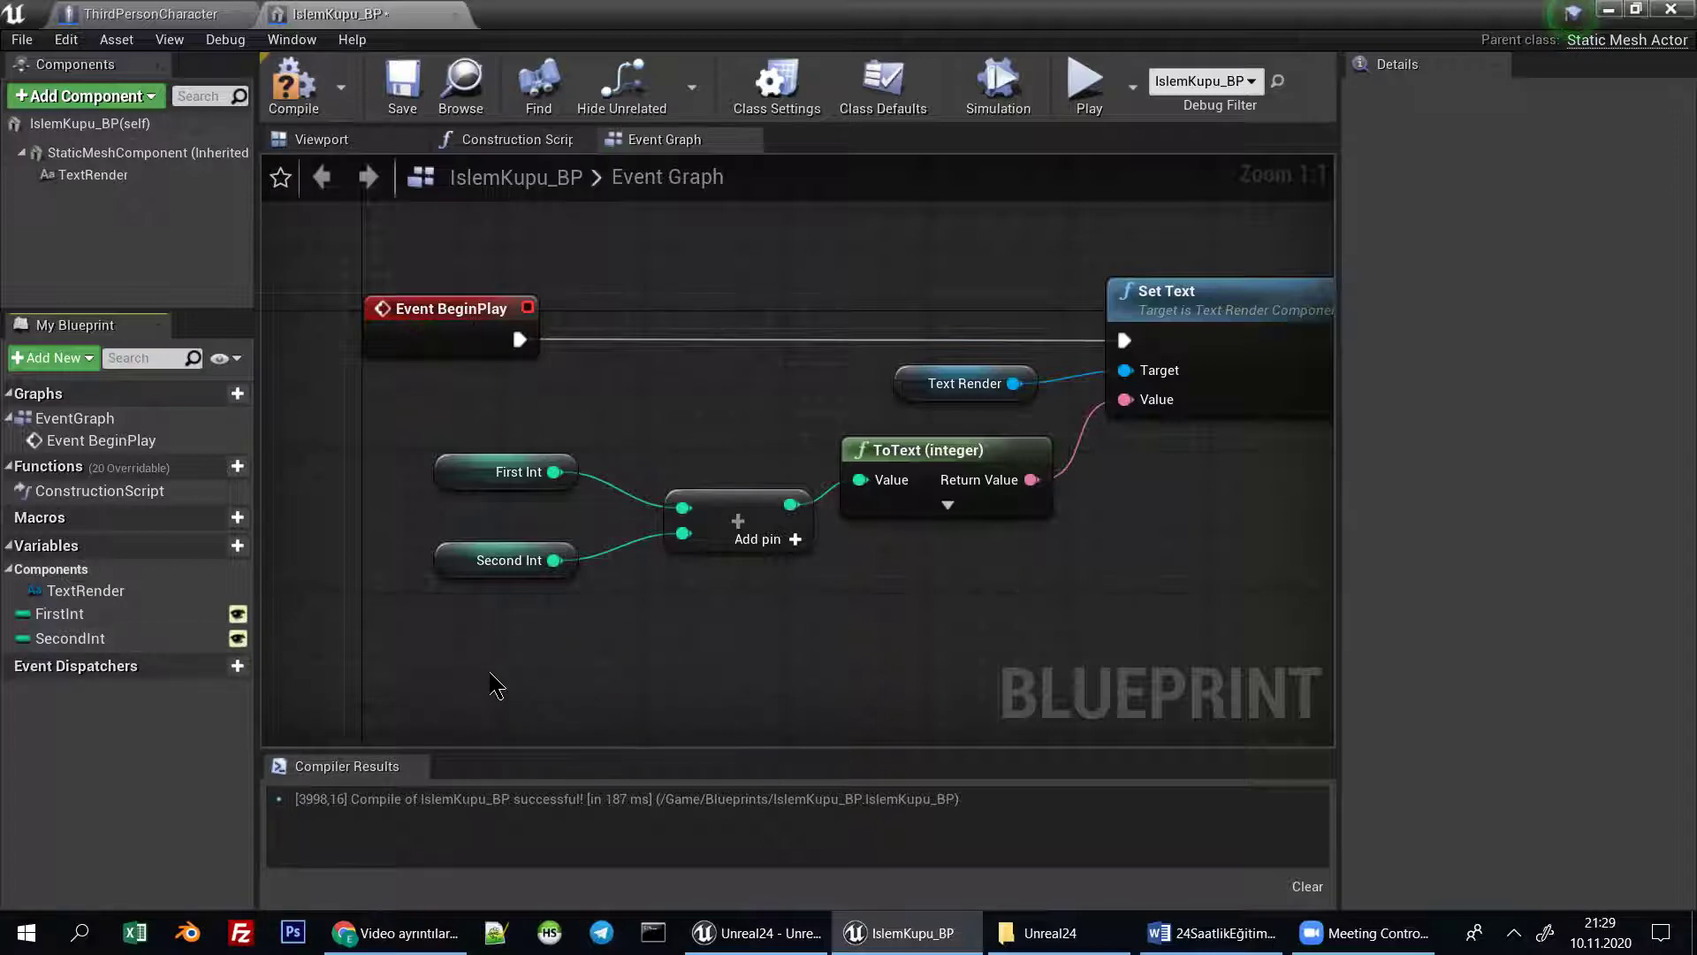
left_click(294, 84)
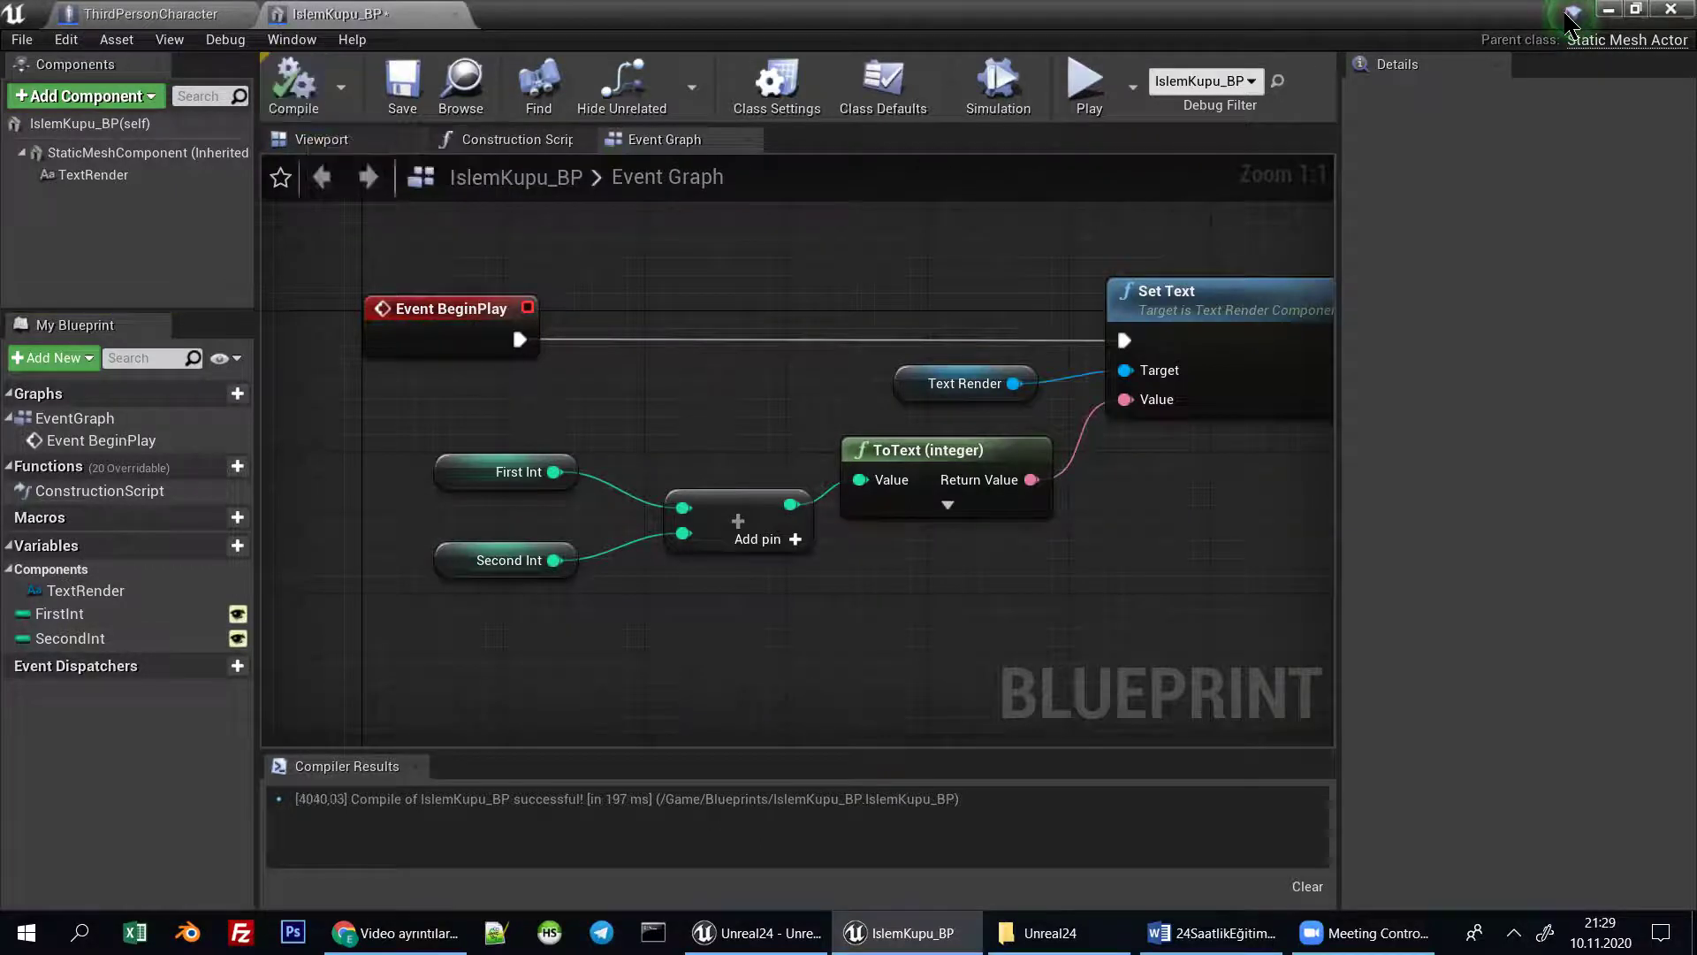
left_click(1604, 10)
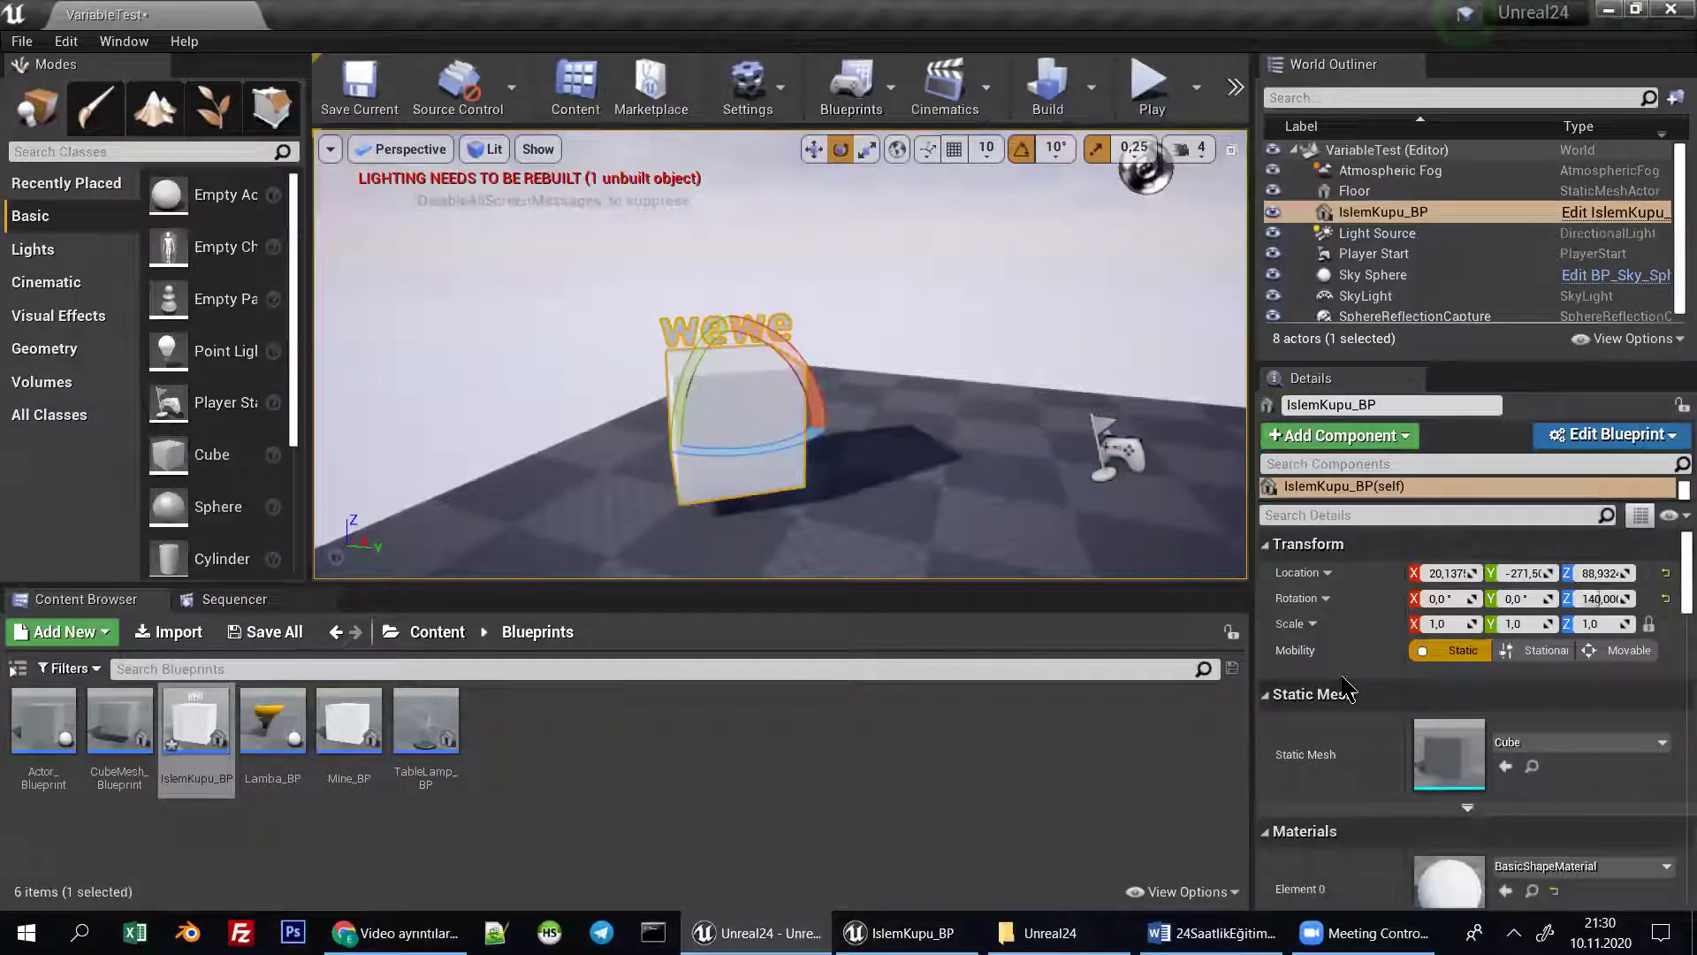
In the cube's Details Default section, set First Int to 55 and Second Int to 65.
scroll(1345, 682, "down", 2)
scroll(1345, 682, "down", 2)
scroll(1325, 716, "down", 3)
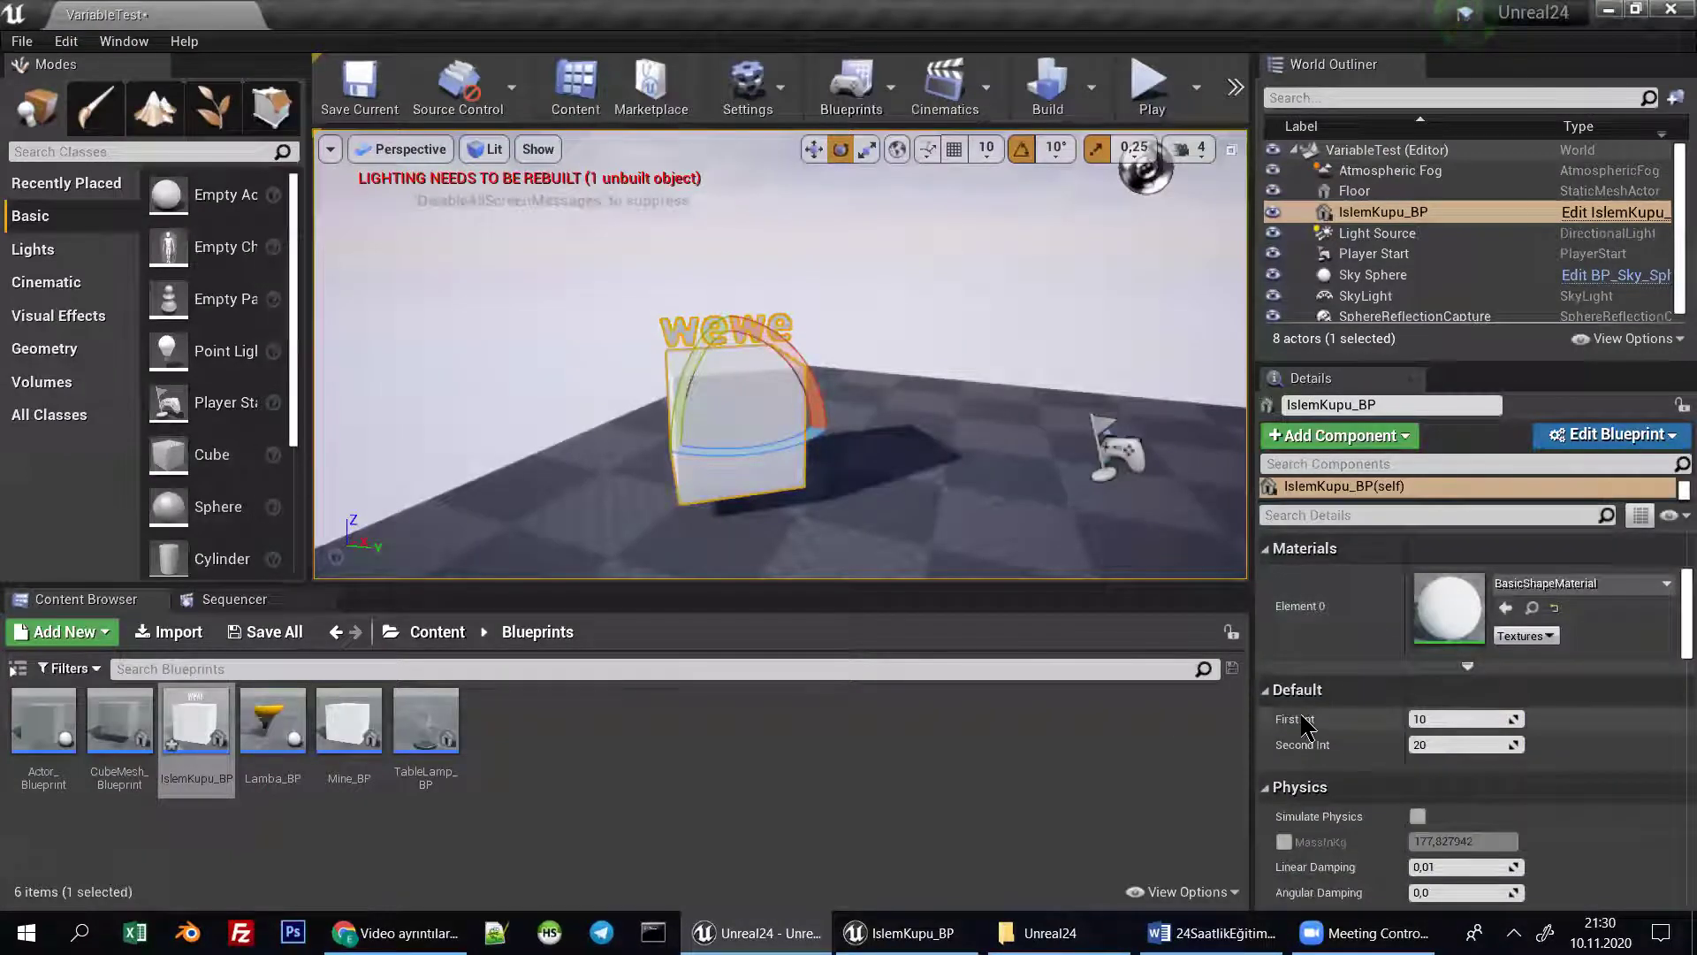
scroll(1317, 752, "down", 2)
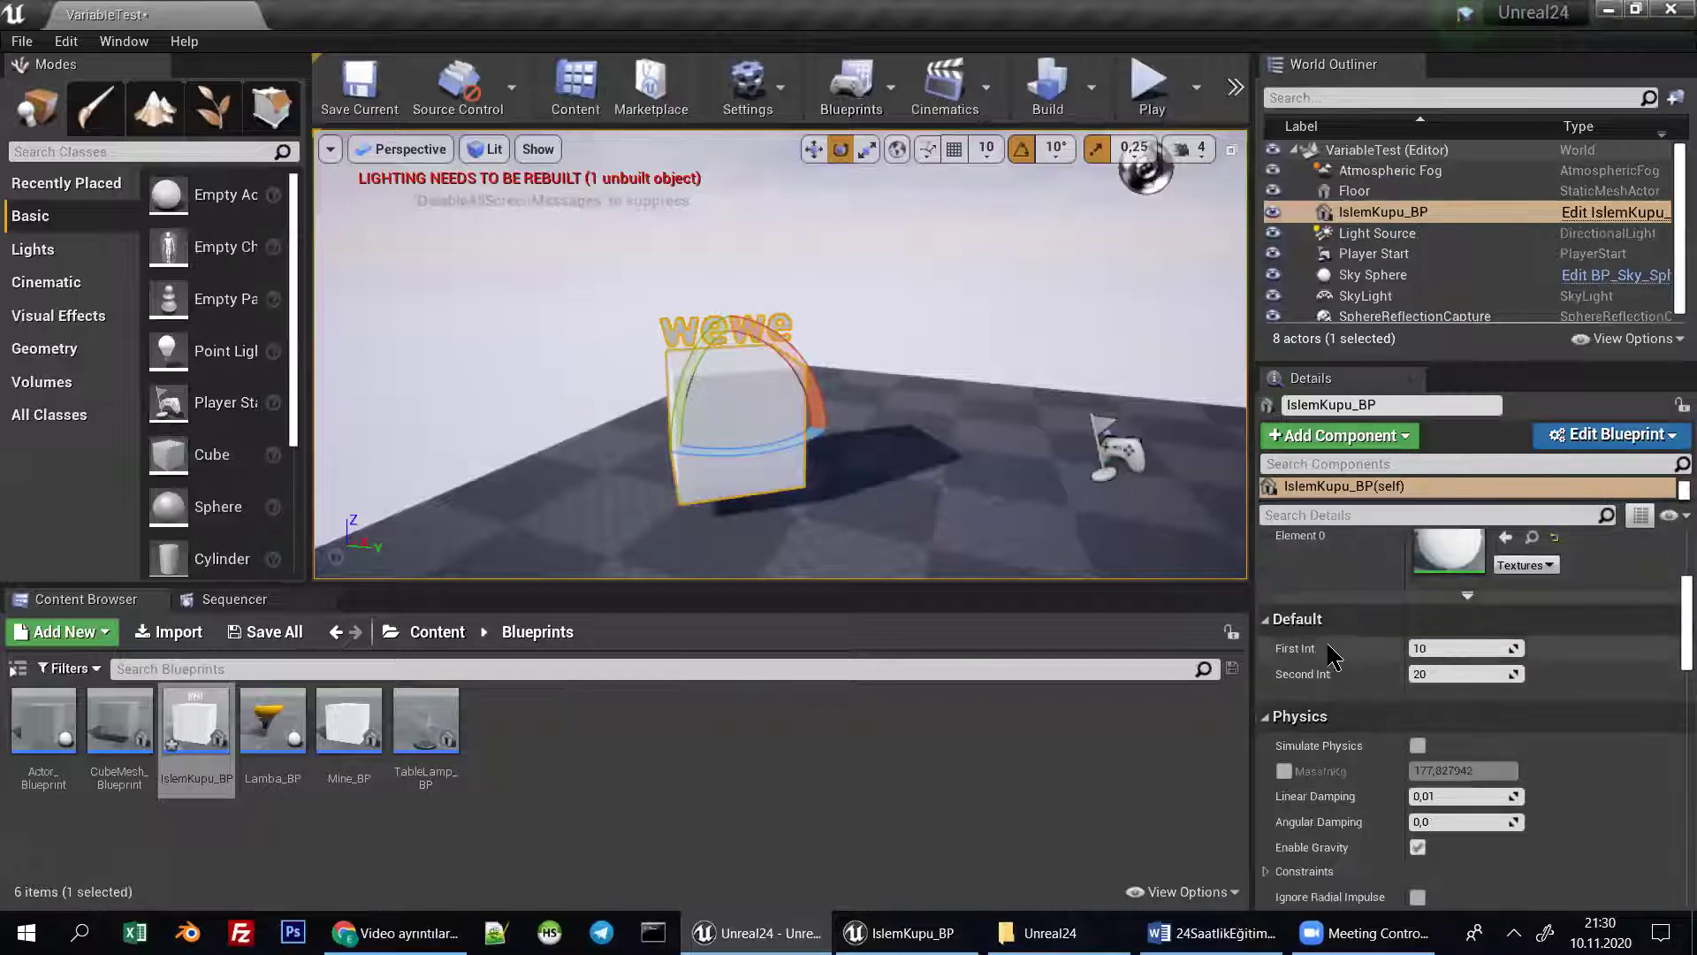
left_click(1443, 648)
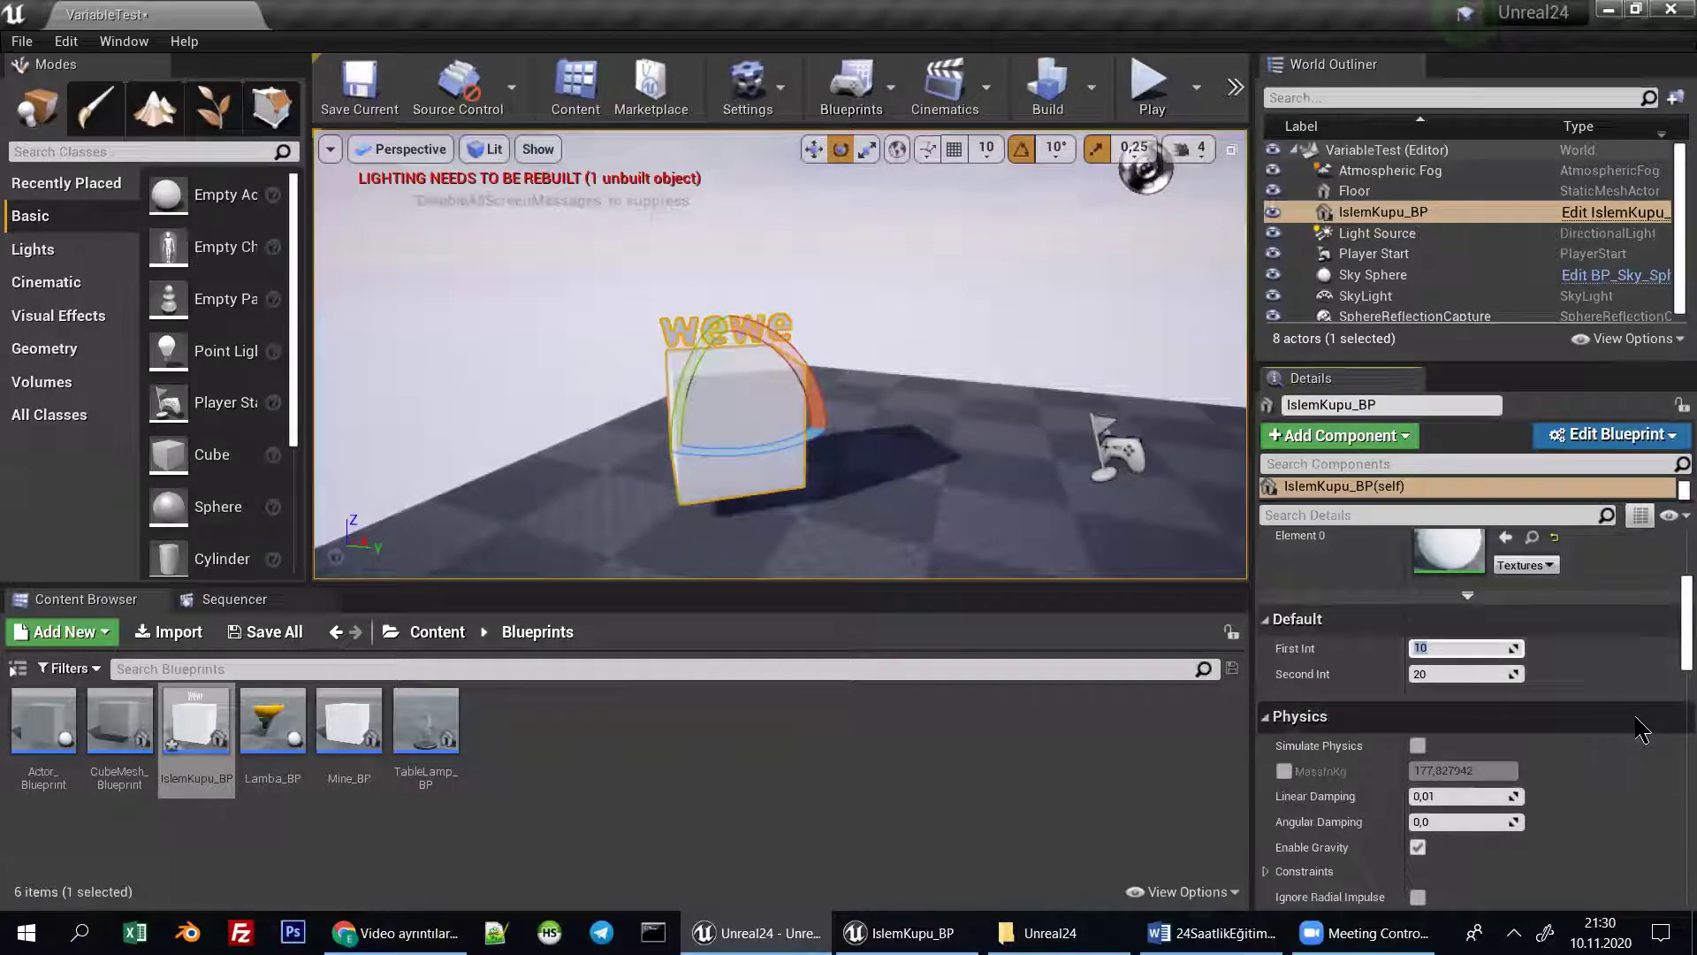
type("55")
key("Tab")
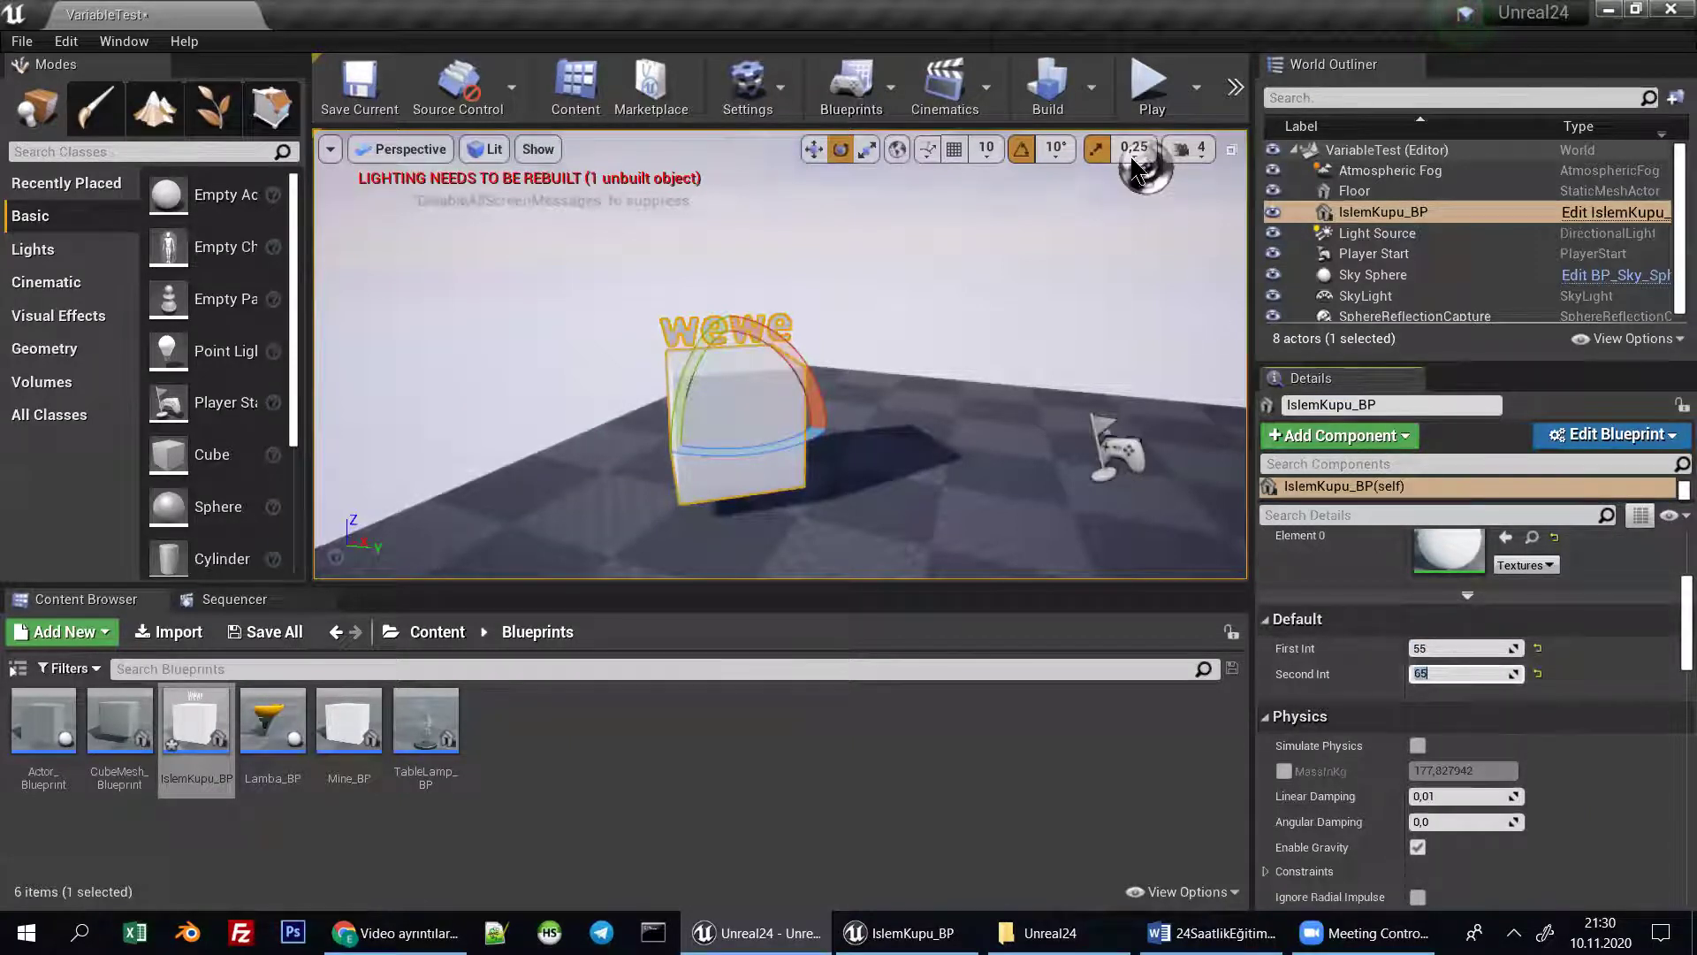
Play-test the level twice to confirm the cube displays 120, then bring up the cube's actions menu.
left_click(1147, 81)
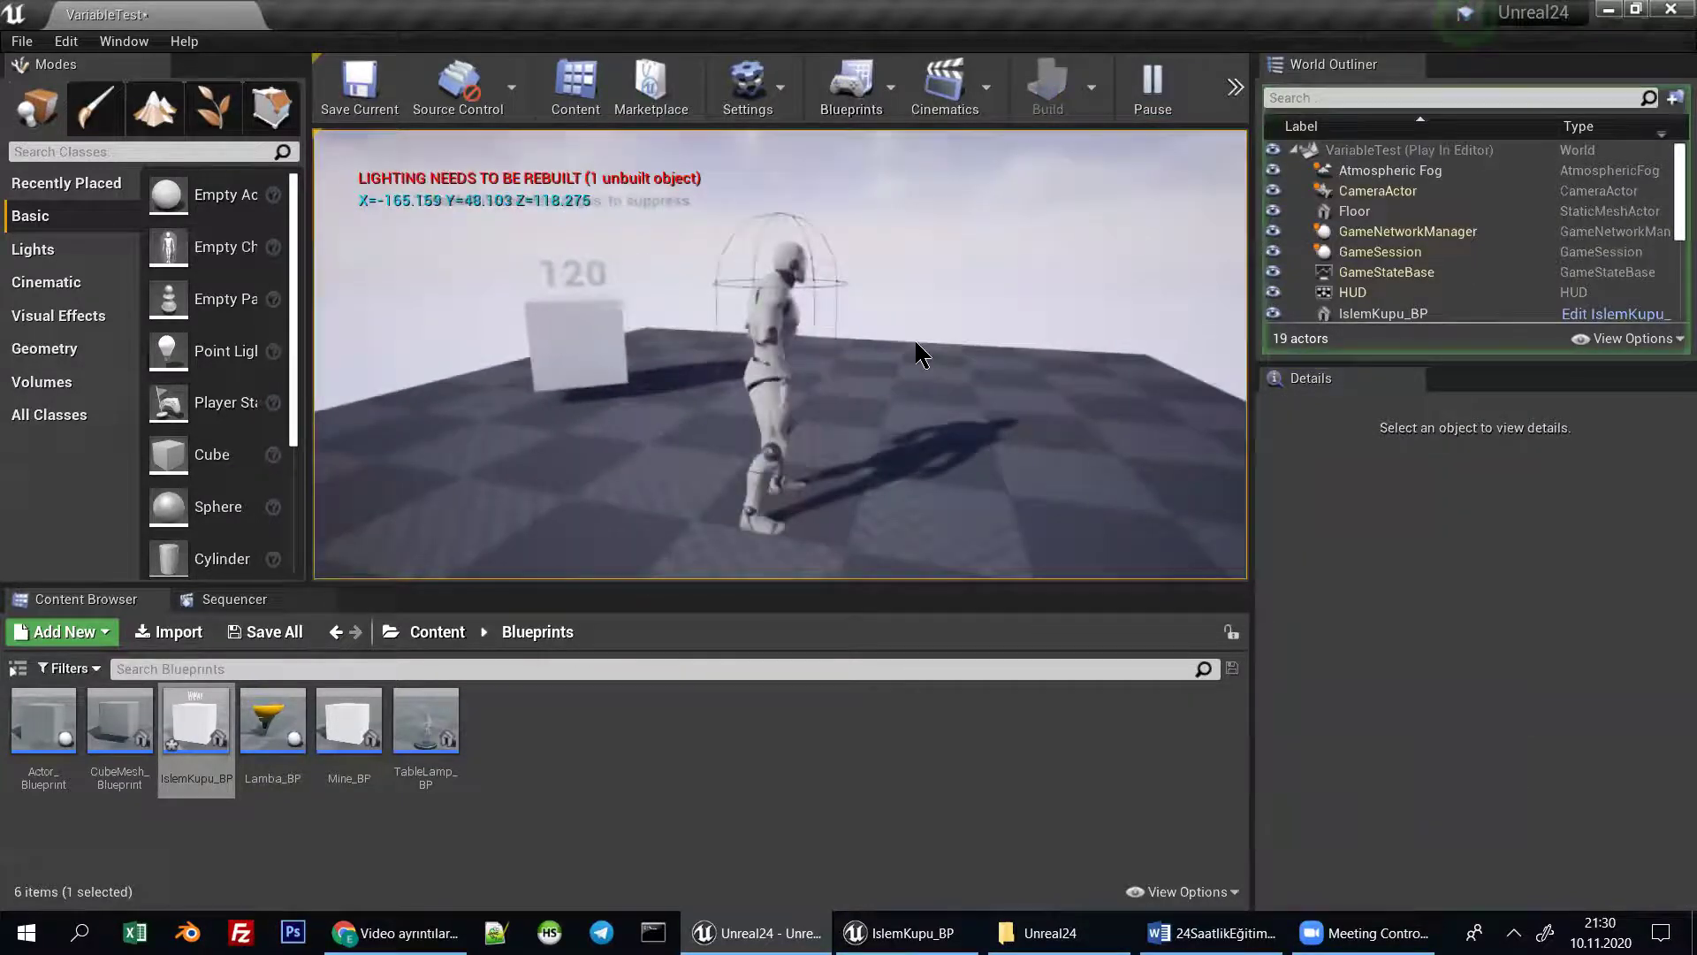
key("Escape")
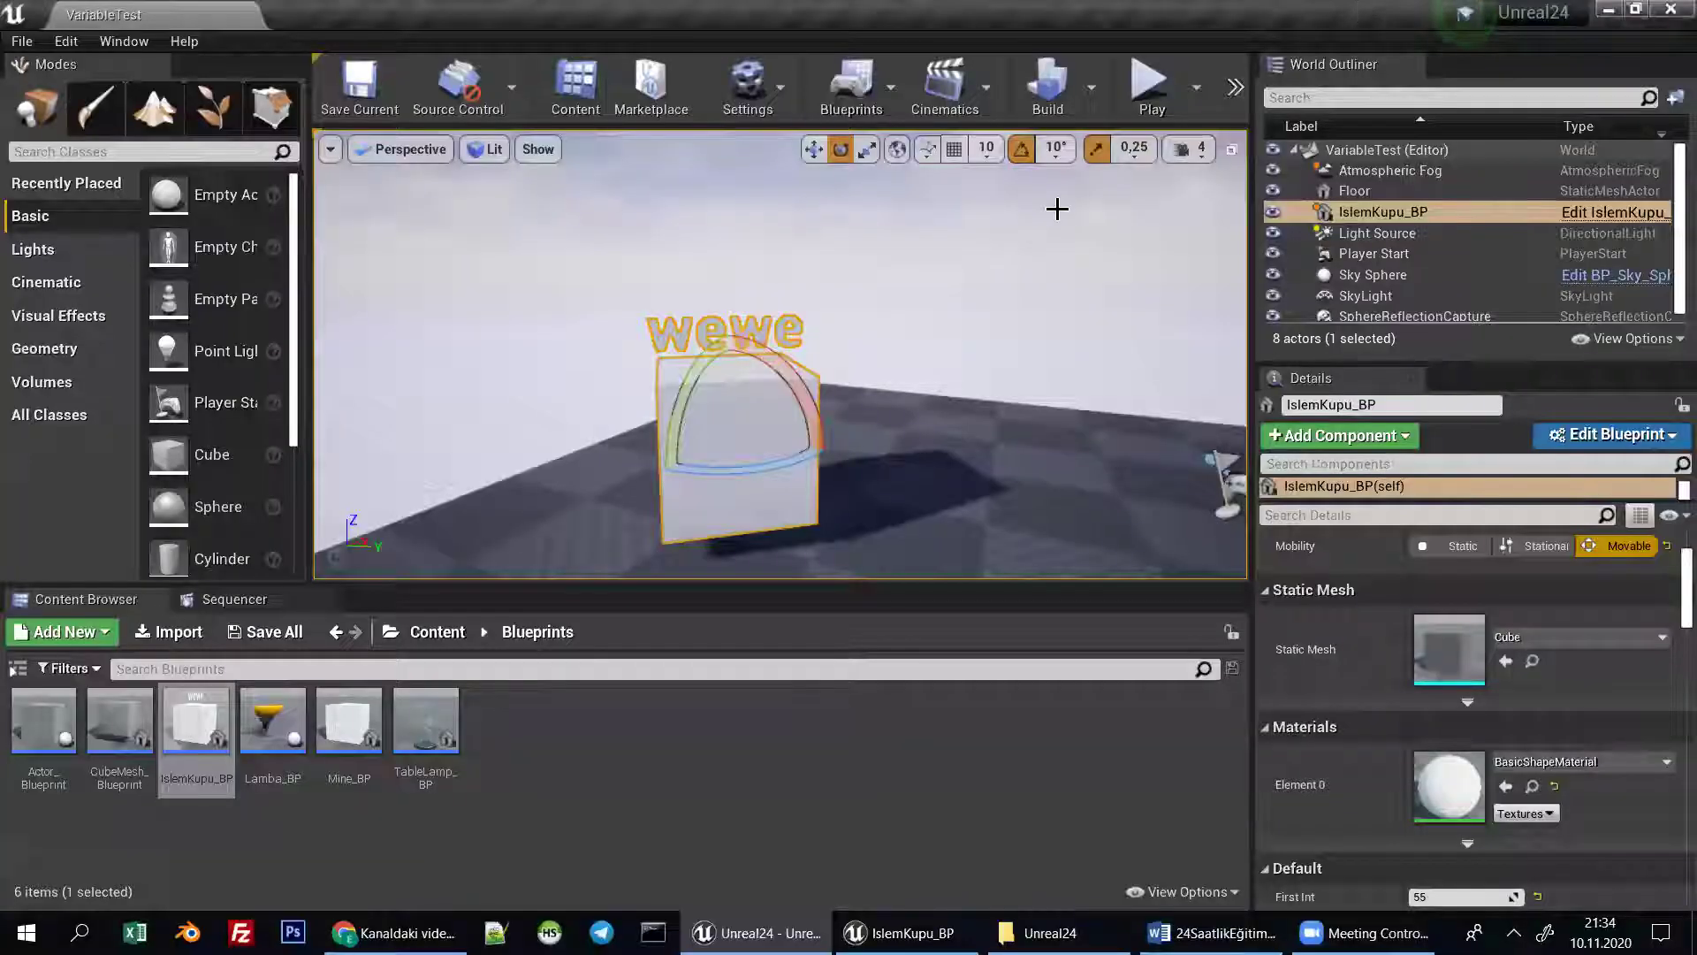
left_click(1165, 103)
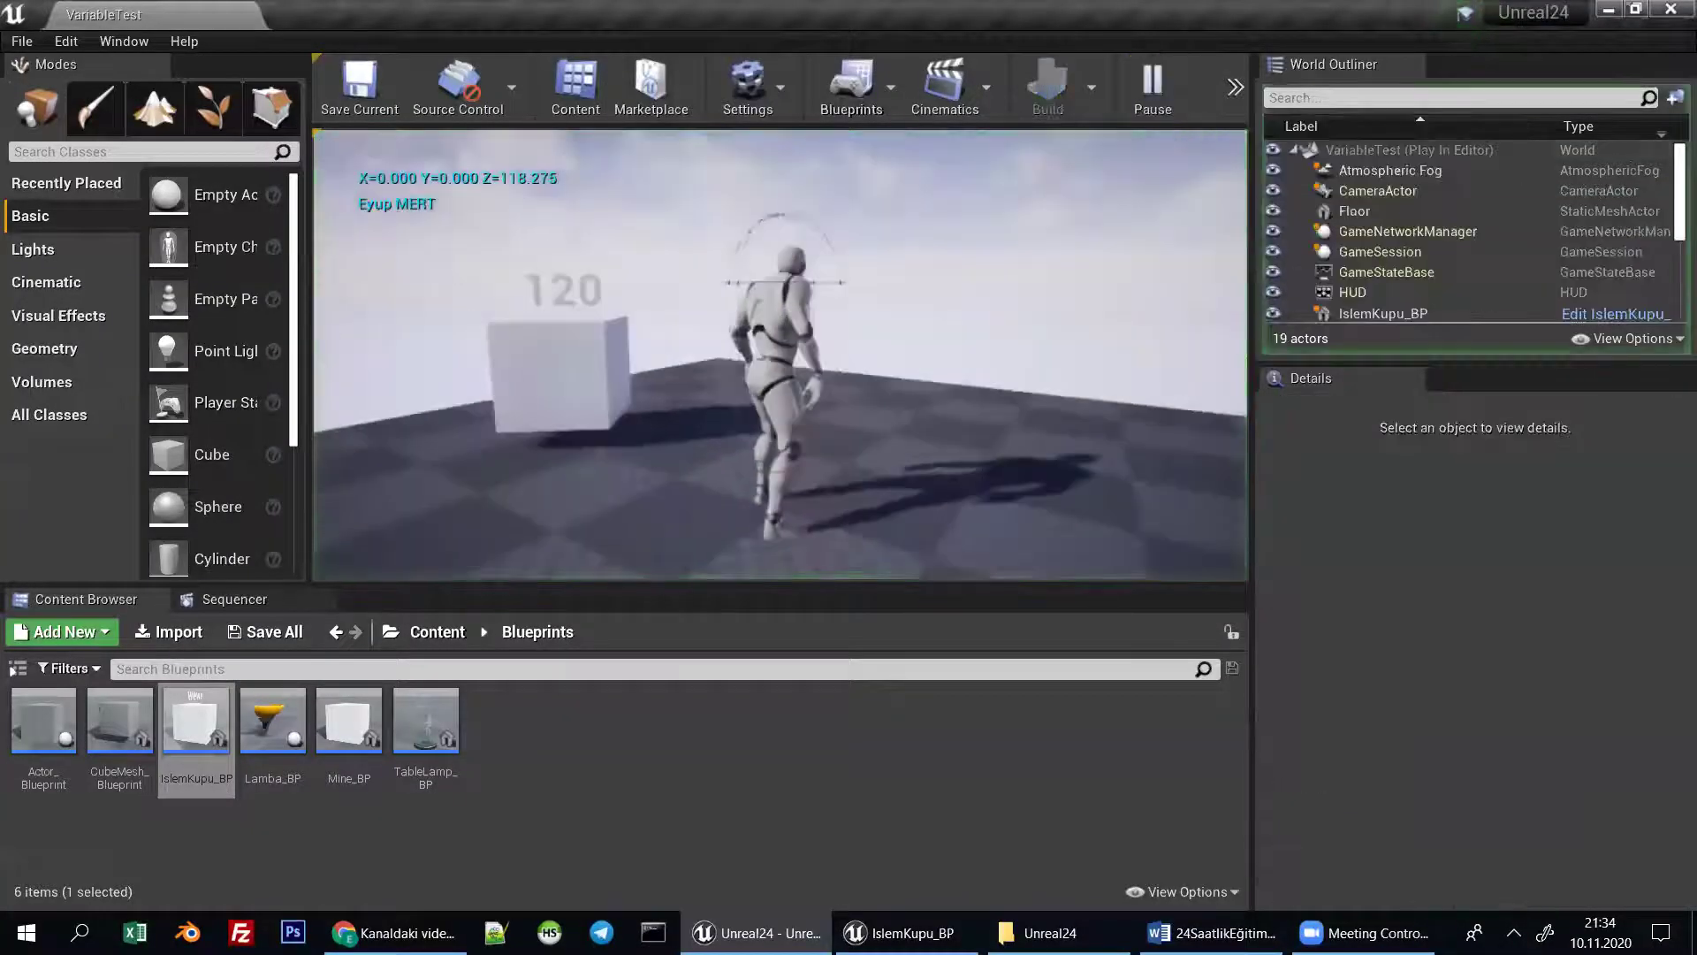
key("Escape")
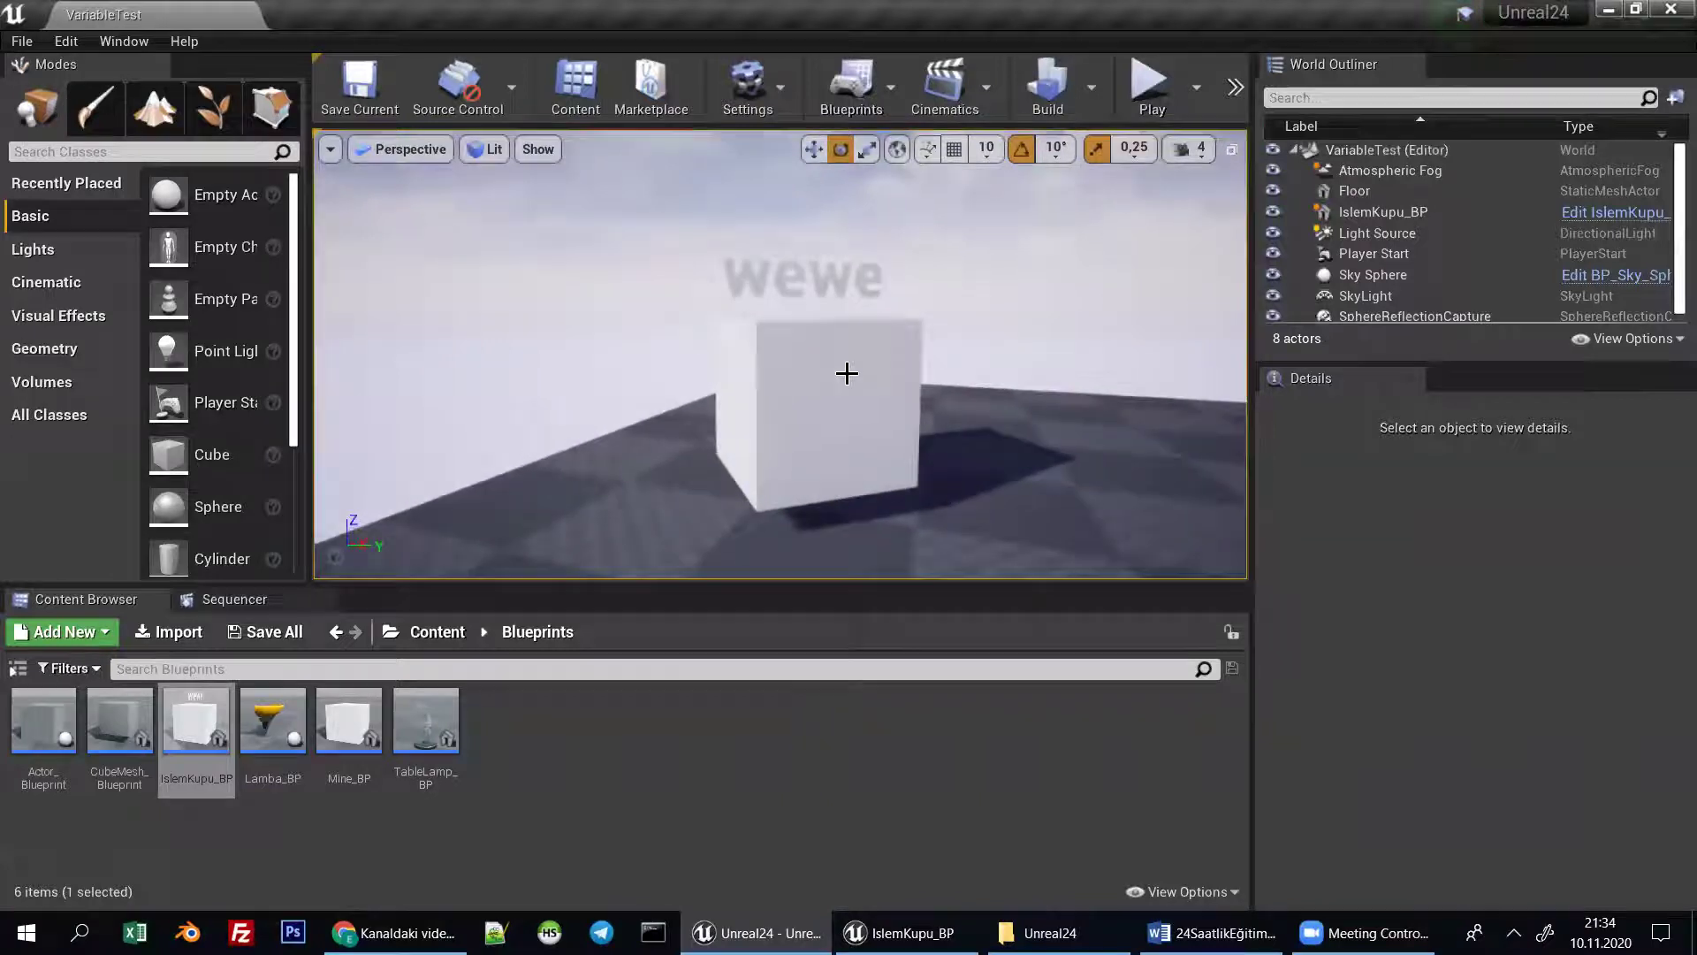
right_click(843, 371)
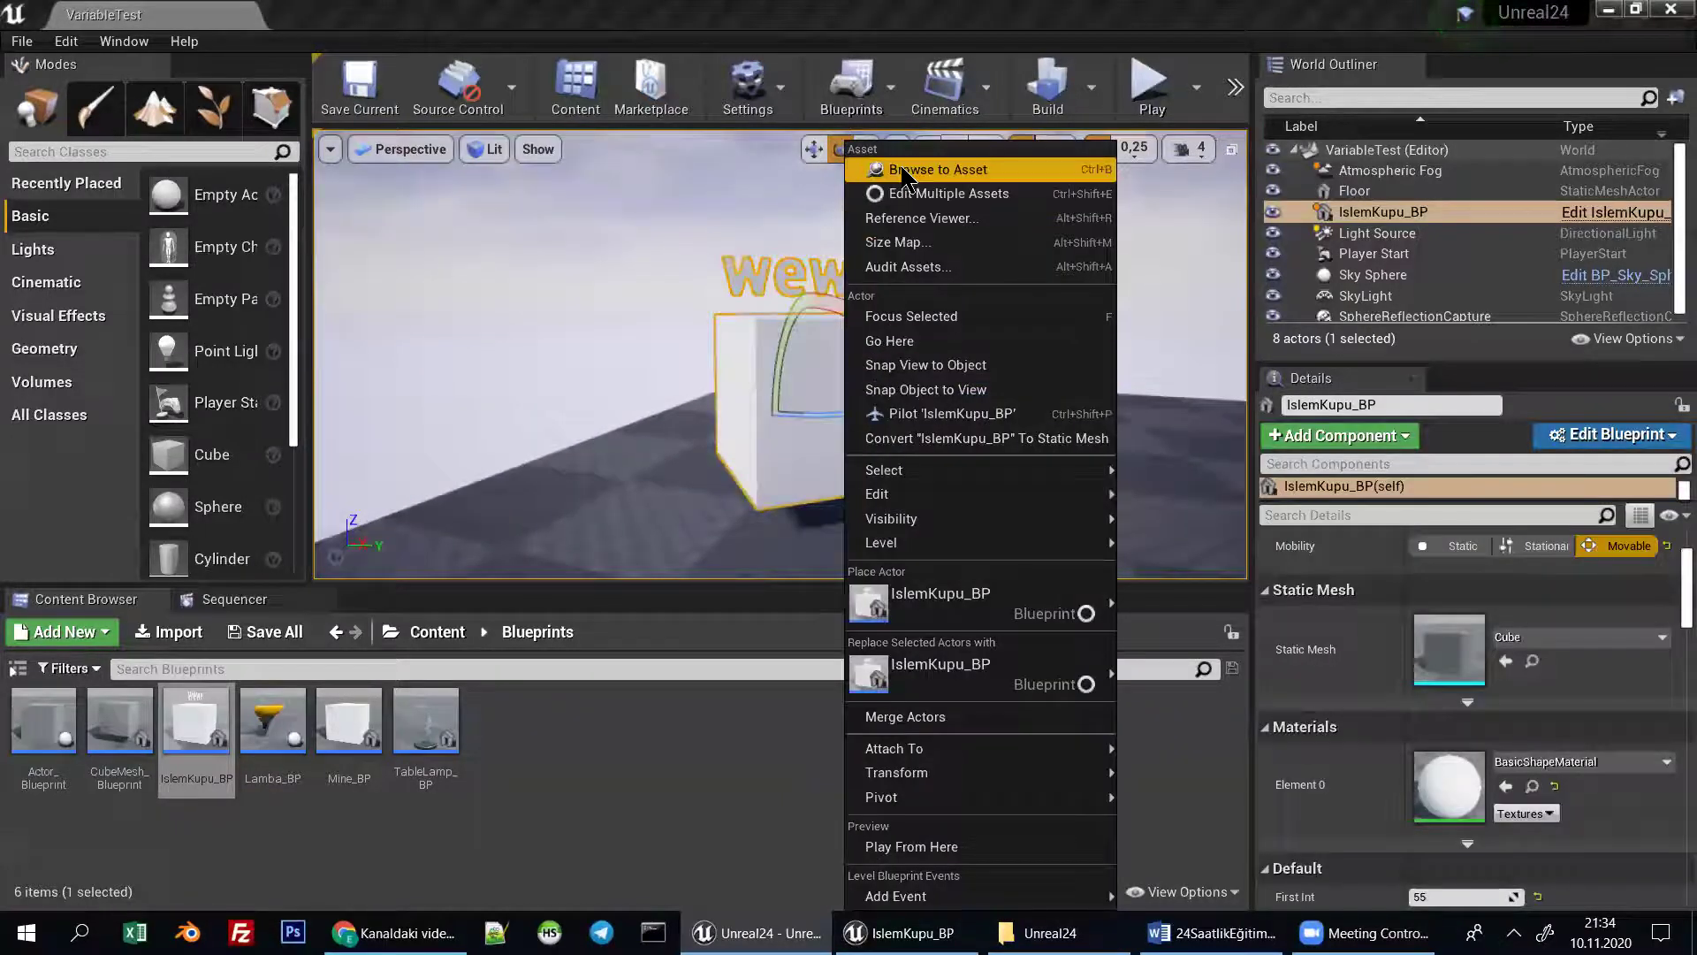
Open IslemKupu_BP from the cube's asset and add a Sphere Collision component.
left_click(919, 167)
double_click(195, 720)
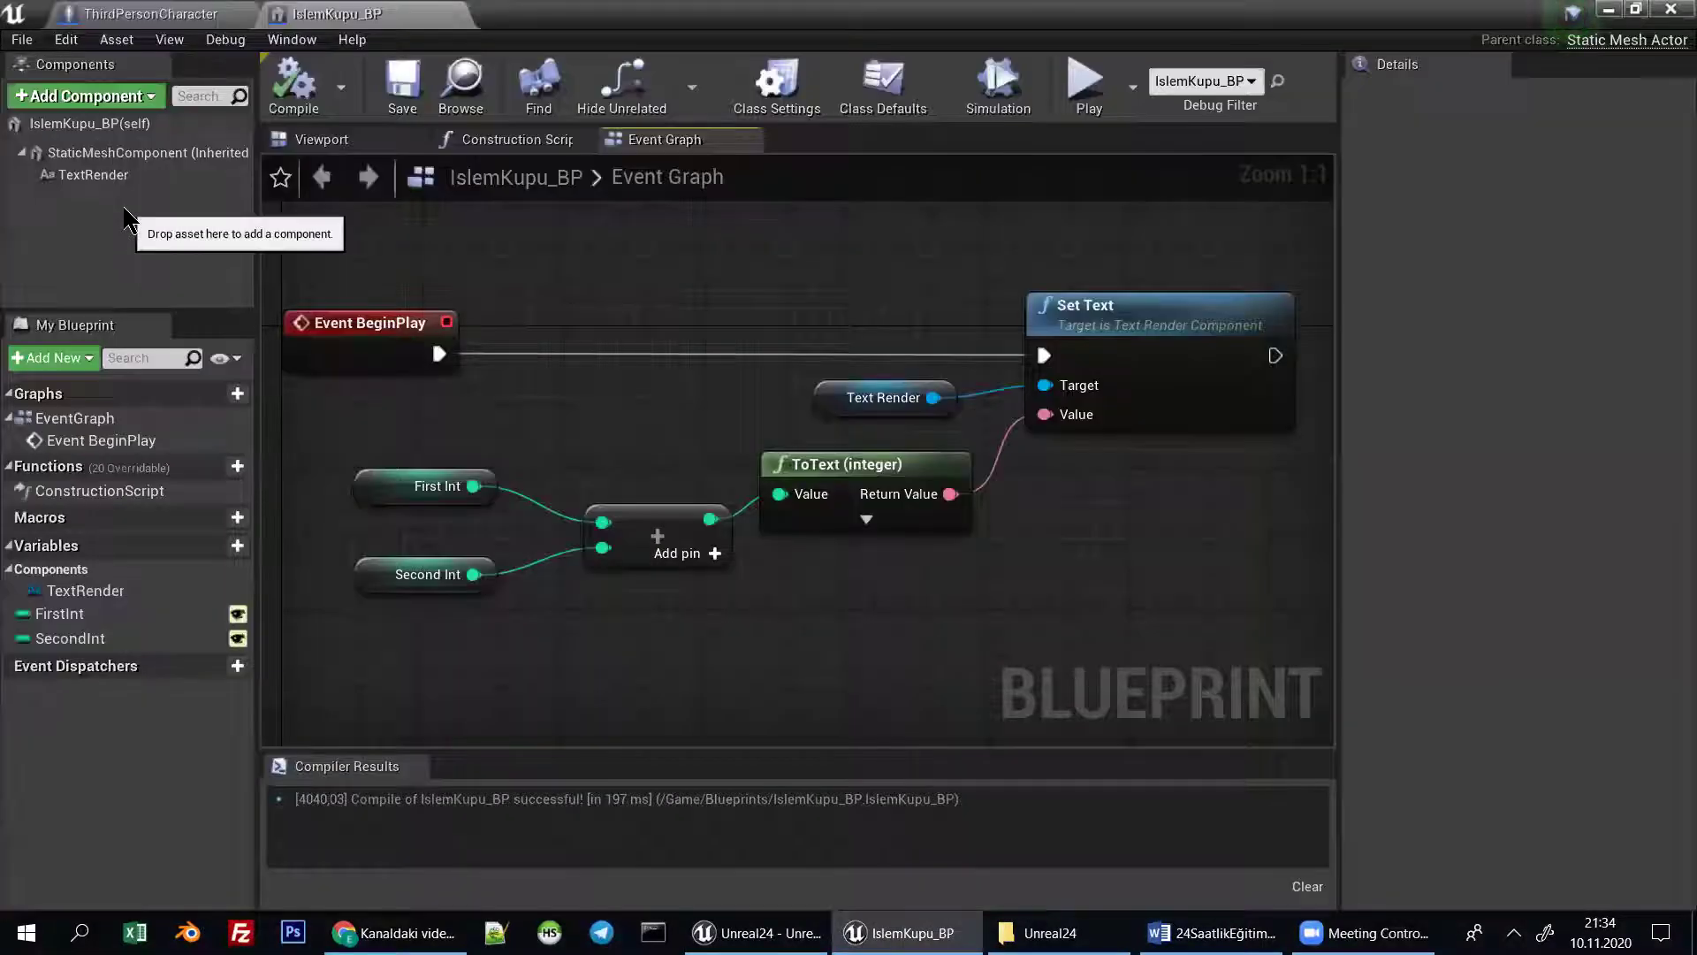
left_click(121, 104)
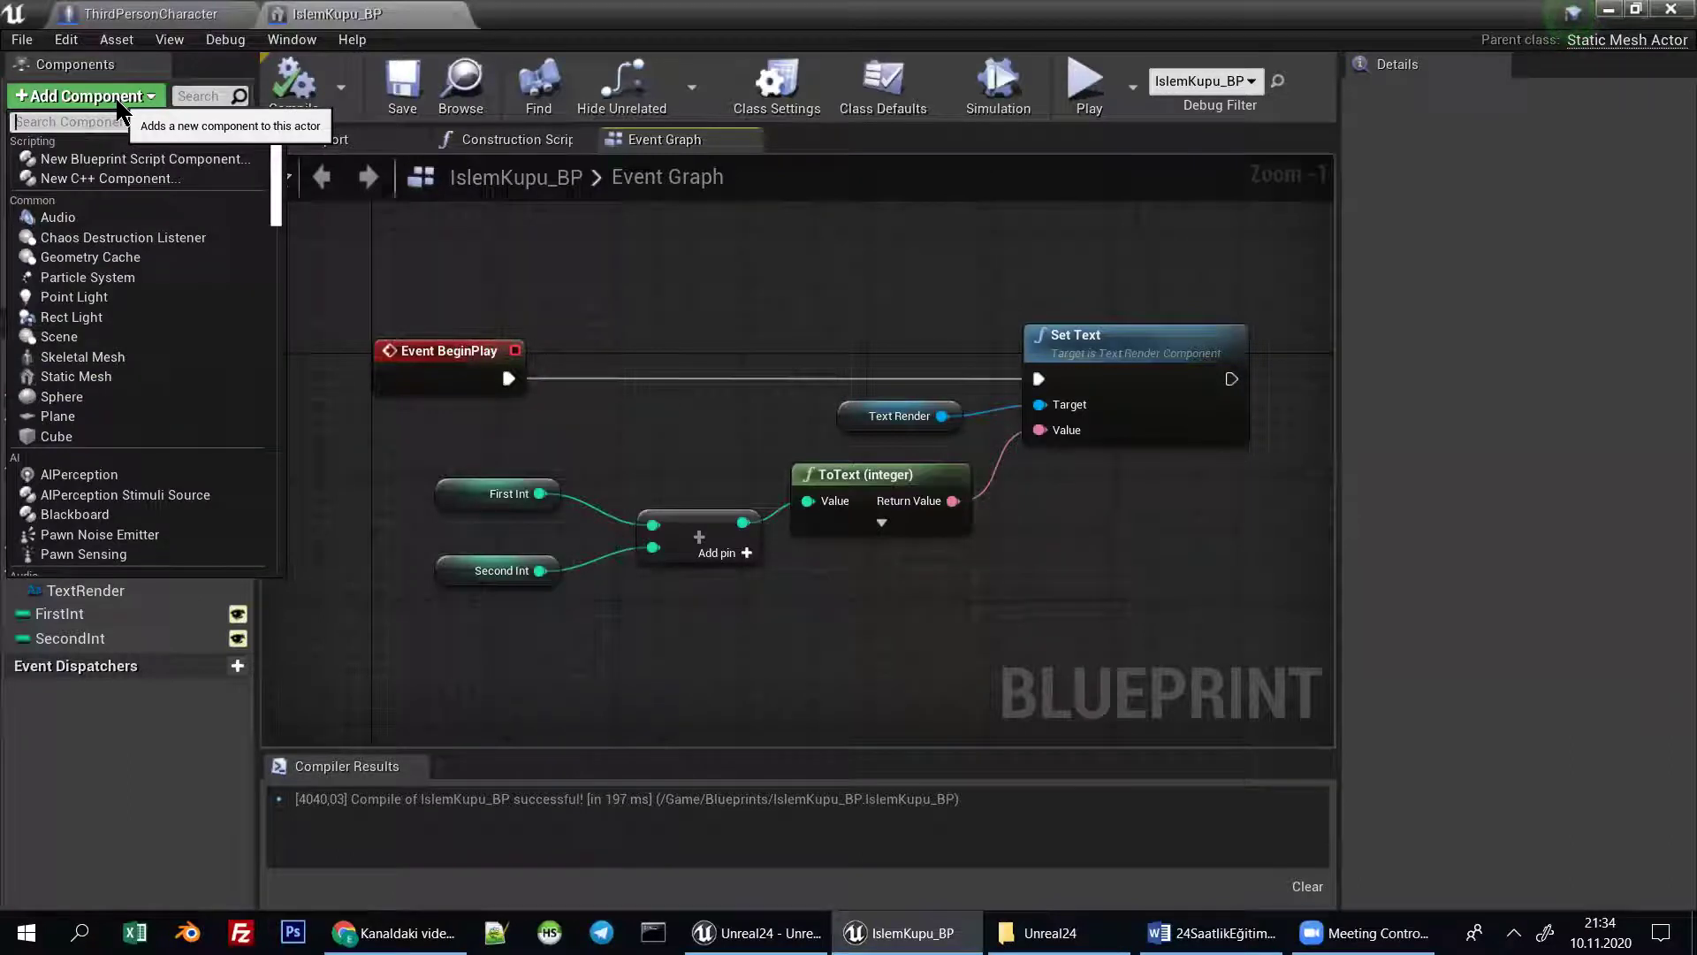
type("spher")
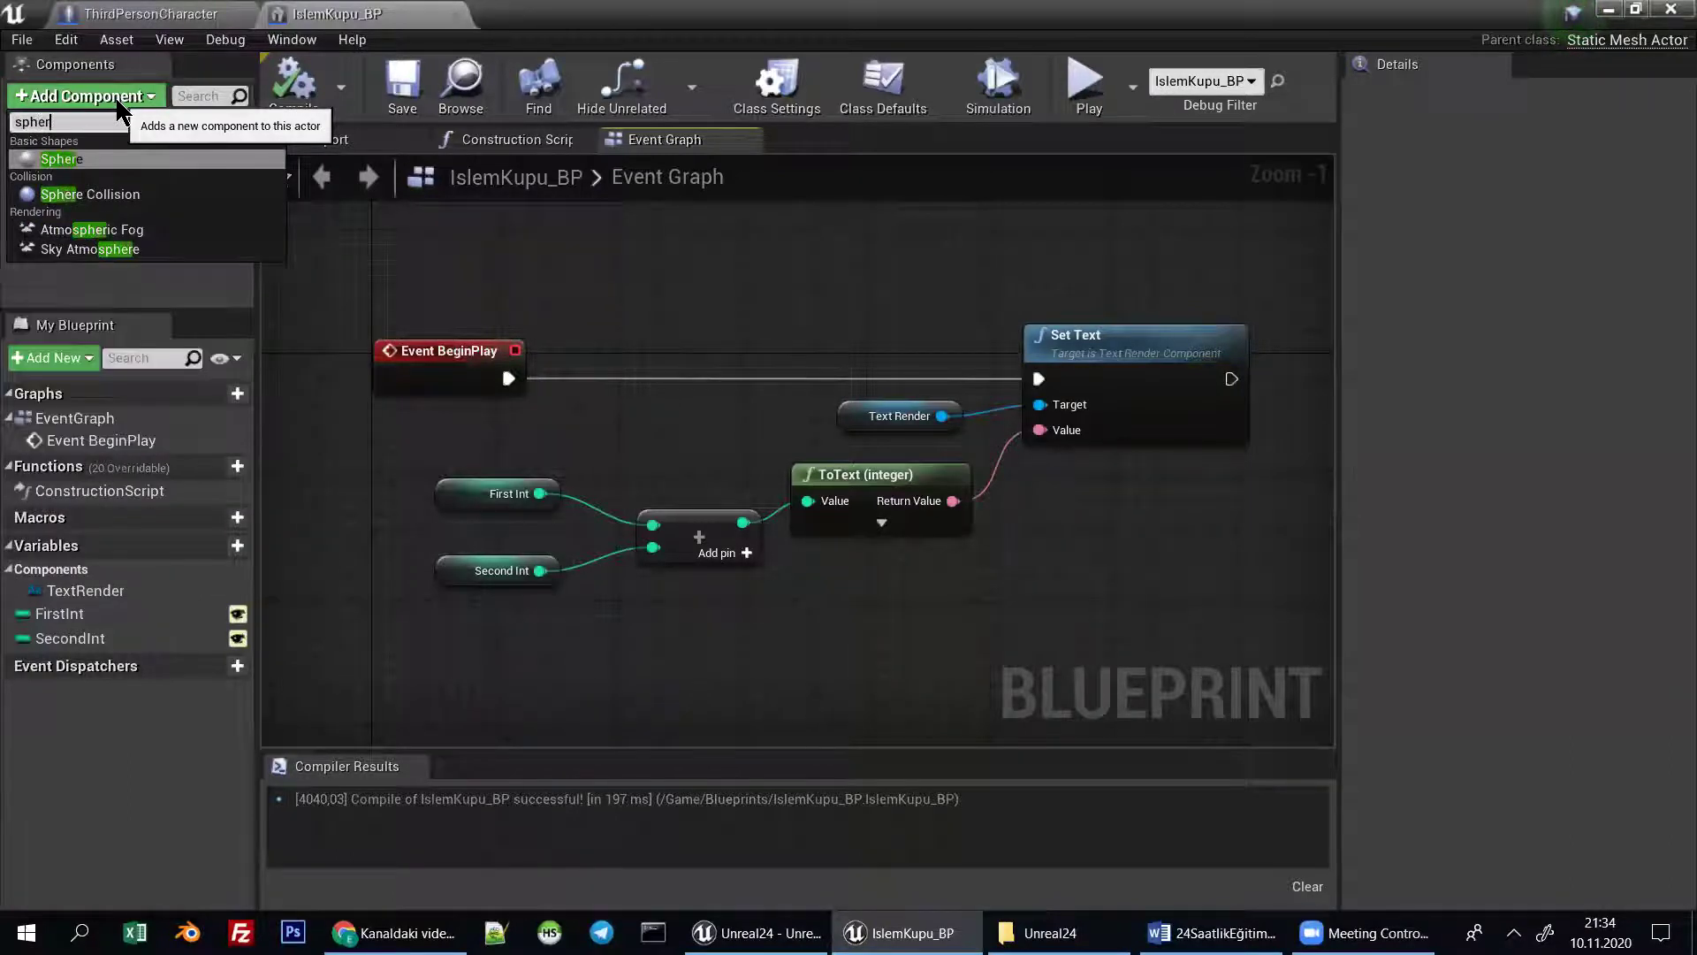
type("e")
left_click(124, 194)
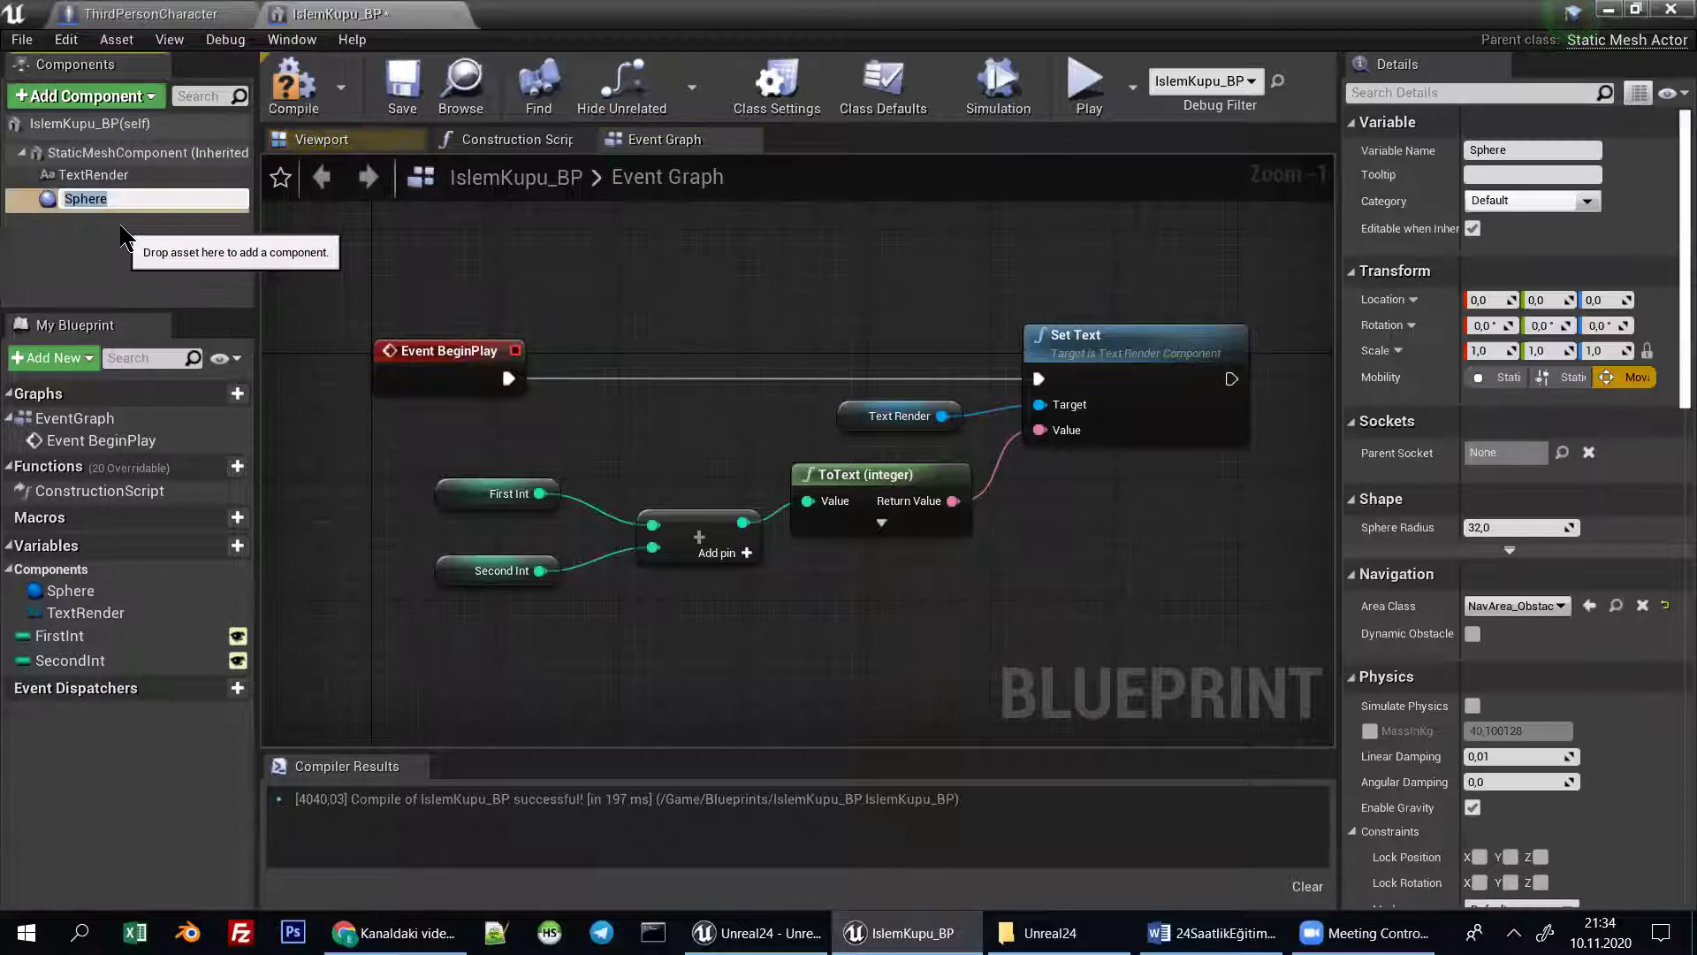
In the Viewport preview, widen the Sphere's radius to about 190 around the cube.
left_click(318, 140)
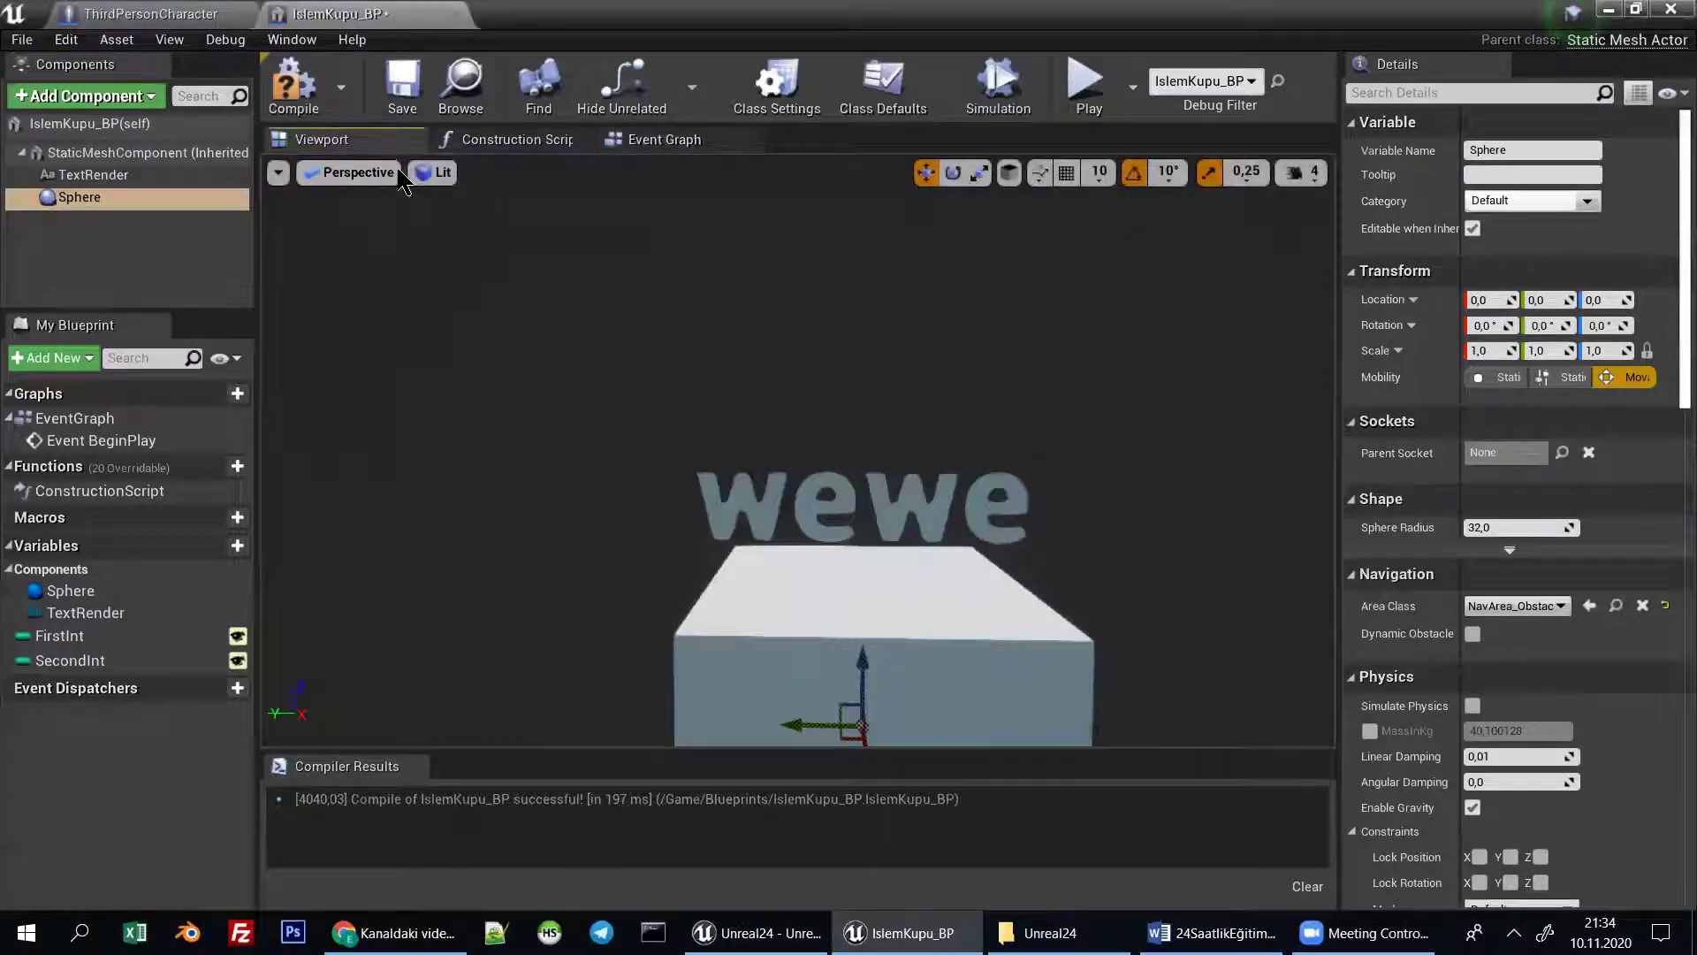
scroll(883, 340, "down", 5)
left_click_drag(884, 345, 884, 371)
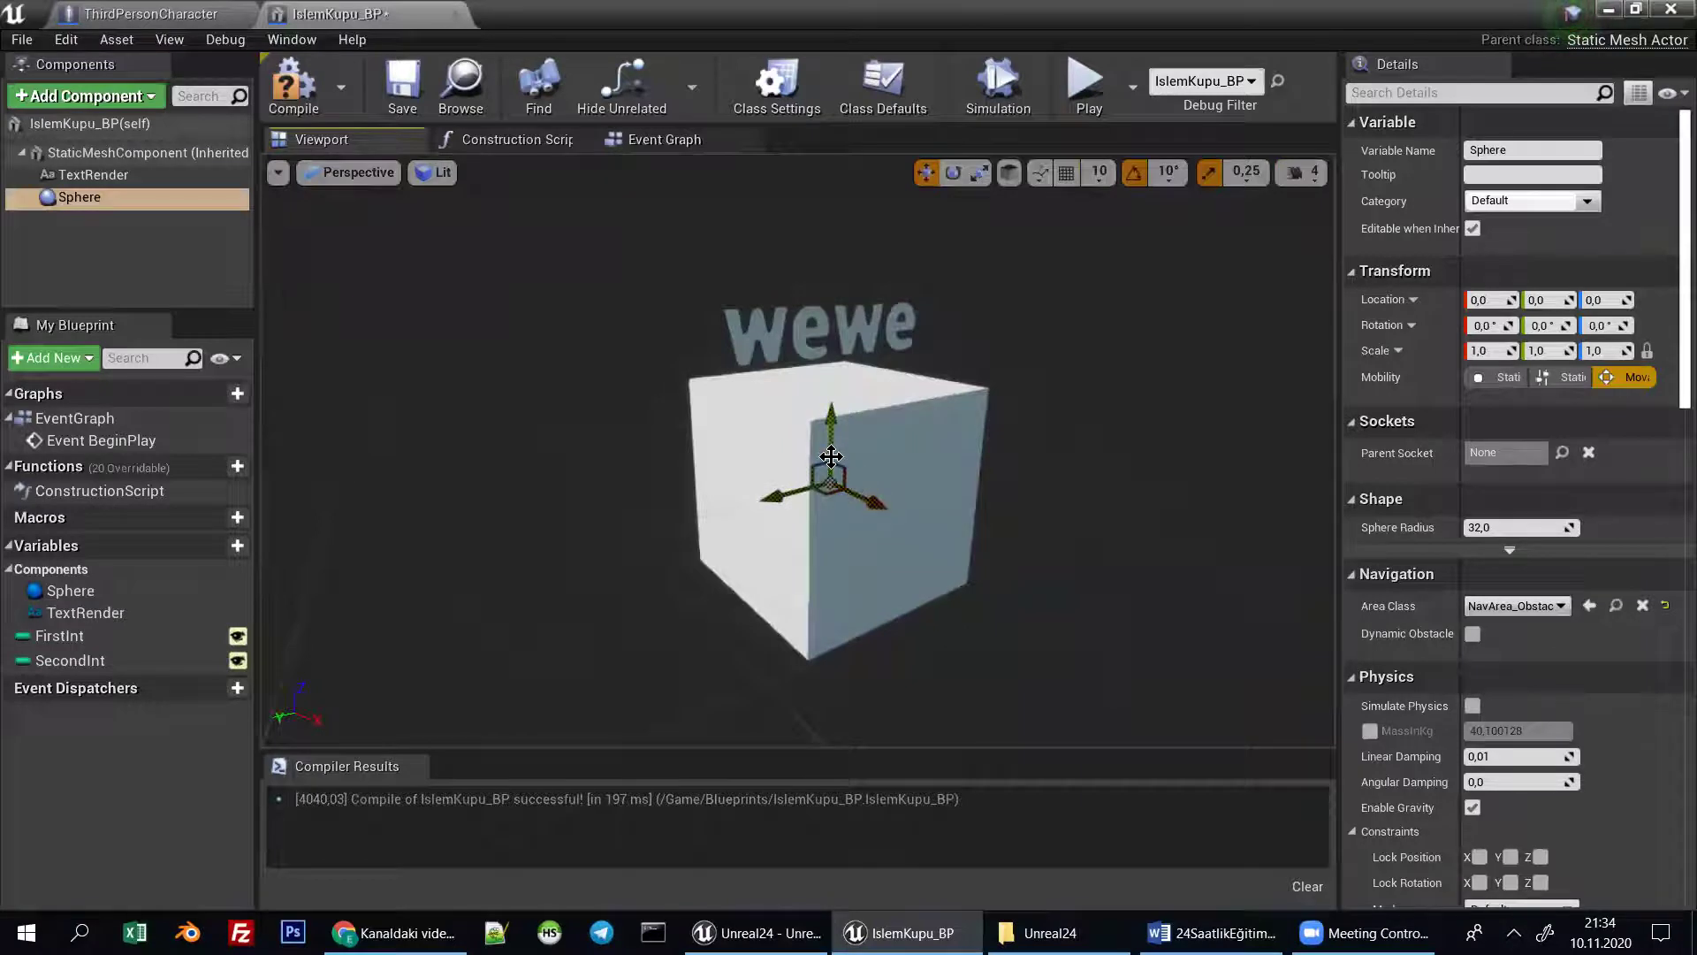
left_click(115, 197)
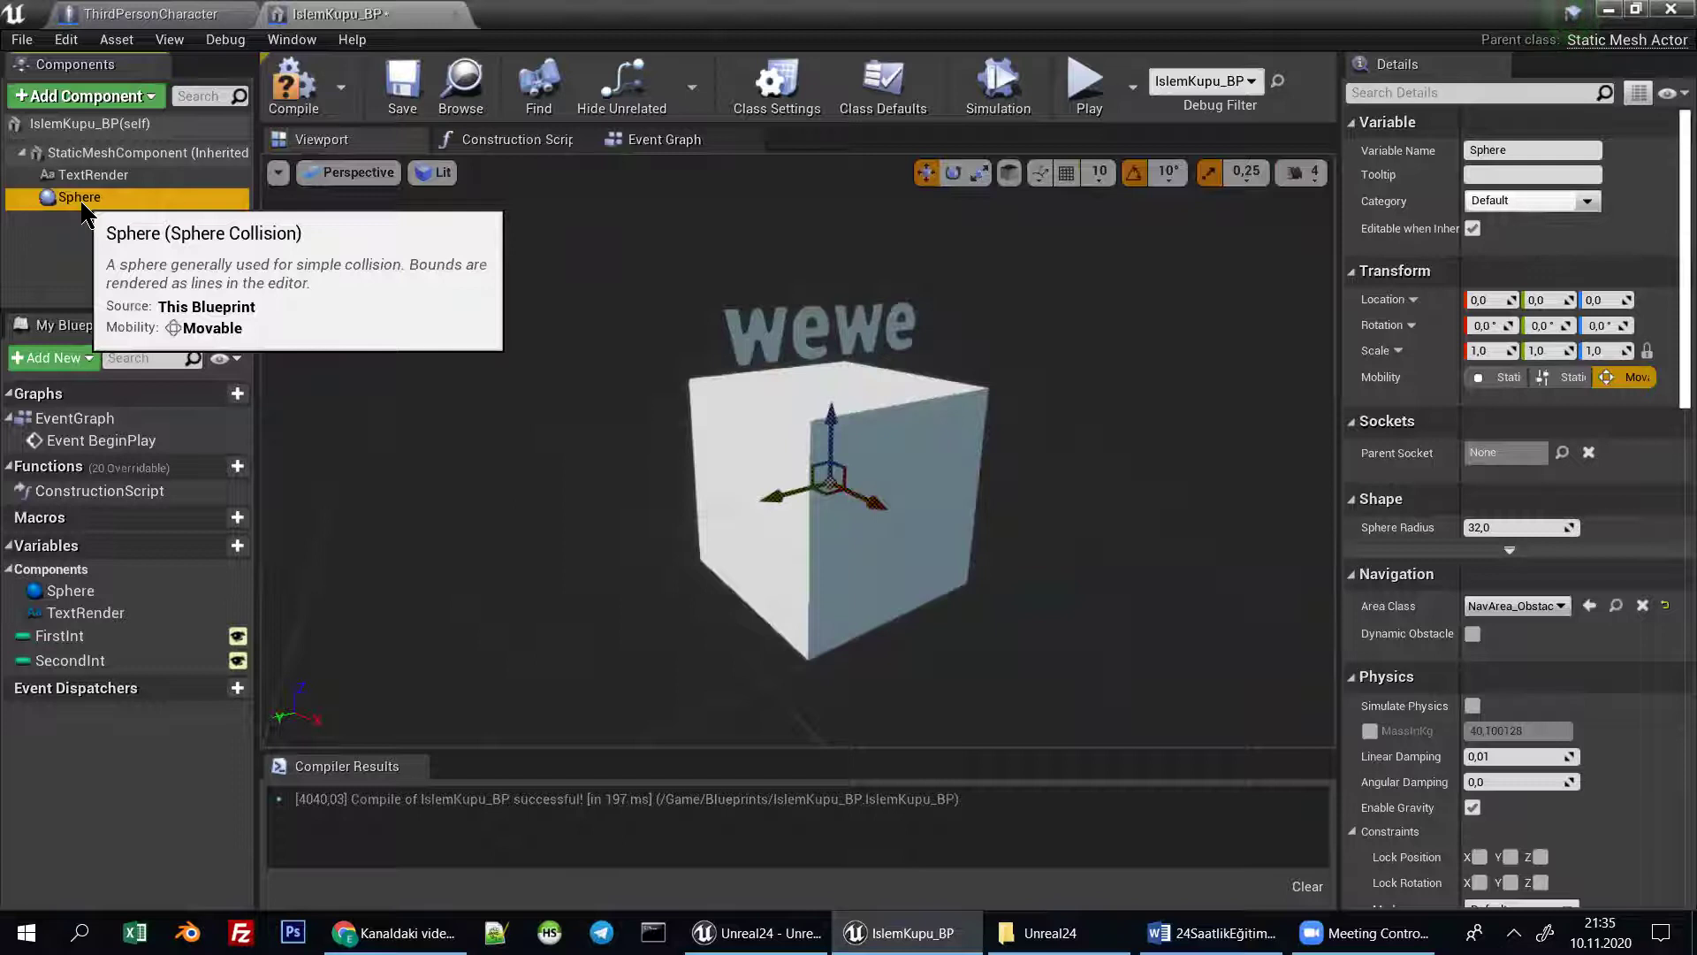
left_click(1499, 526)
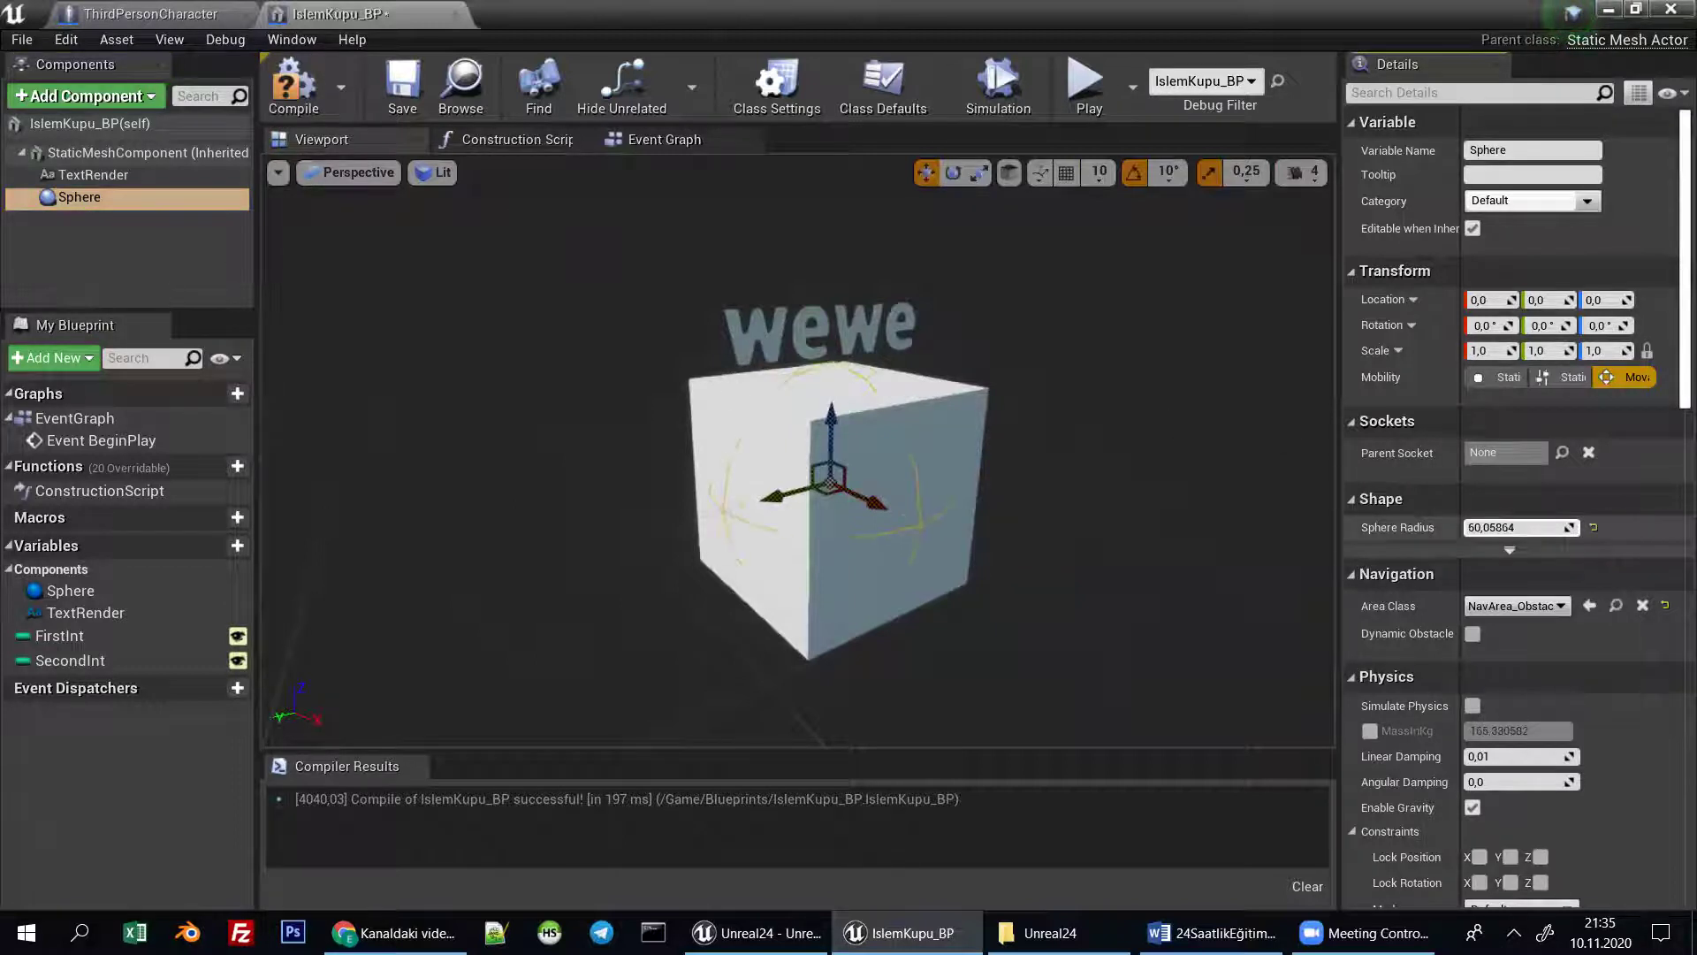
left_click_drag(1502, 526, 1573, 526)
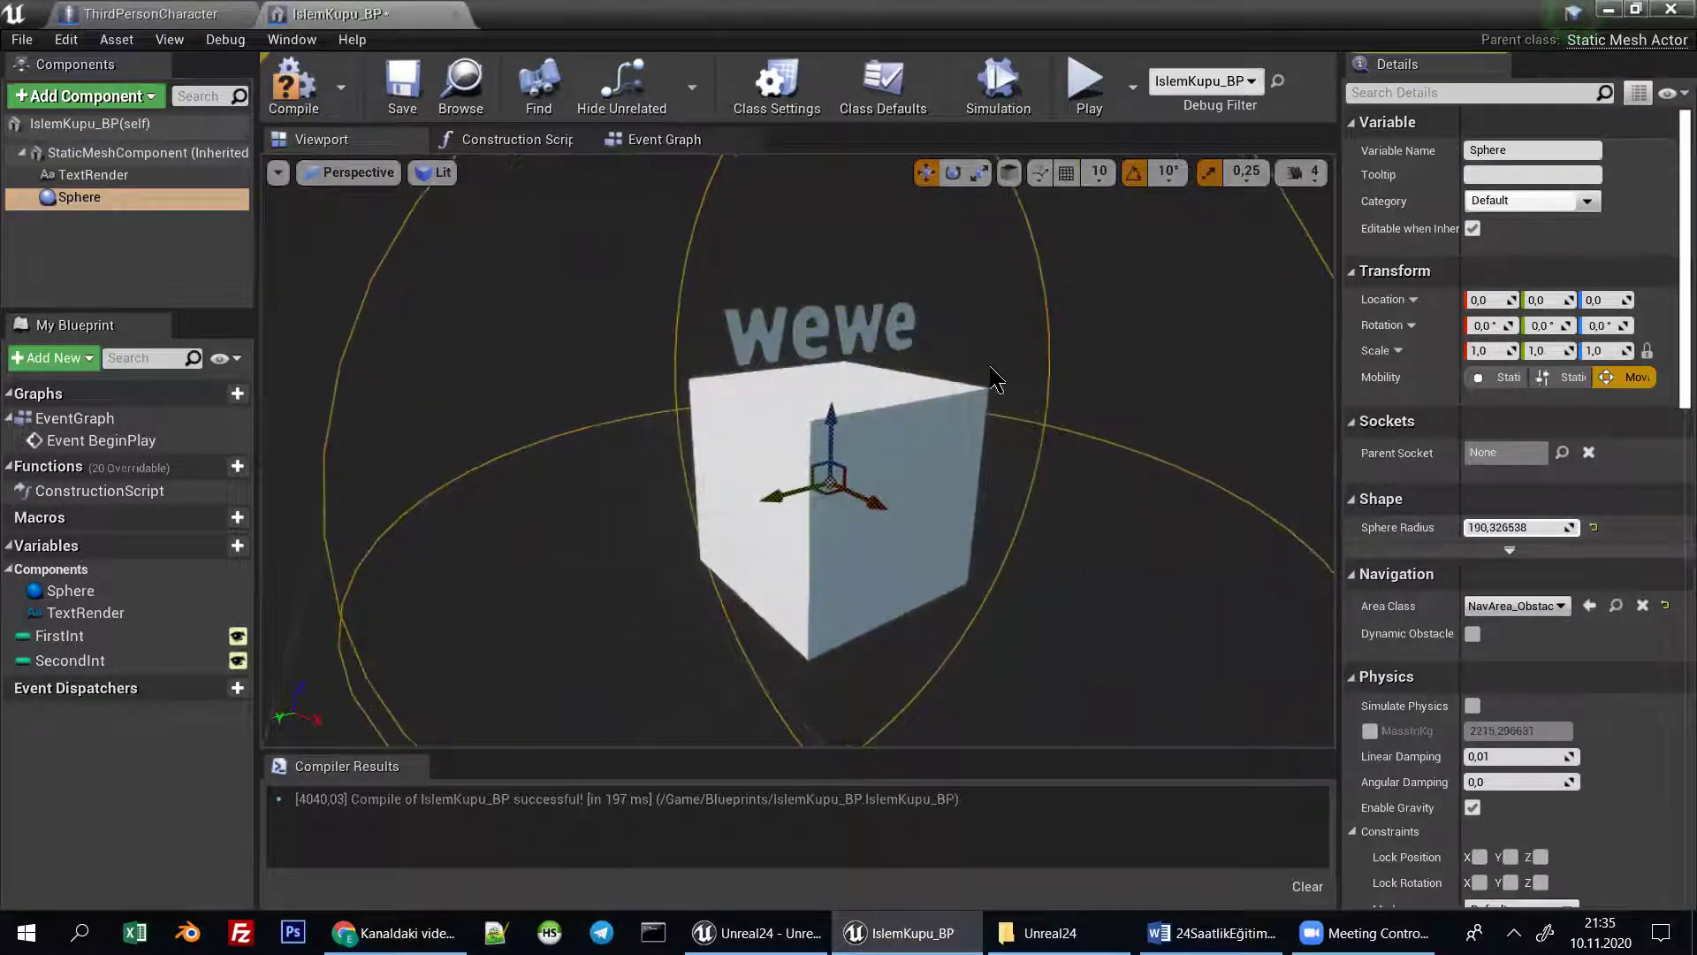
scroll(1007, 380, "down", 5)
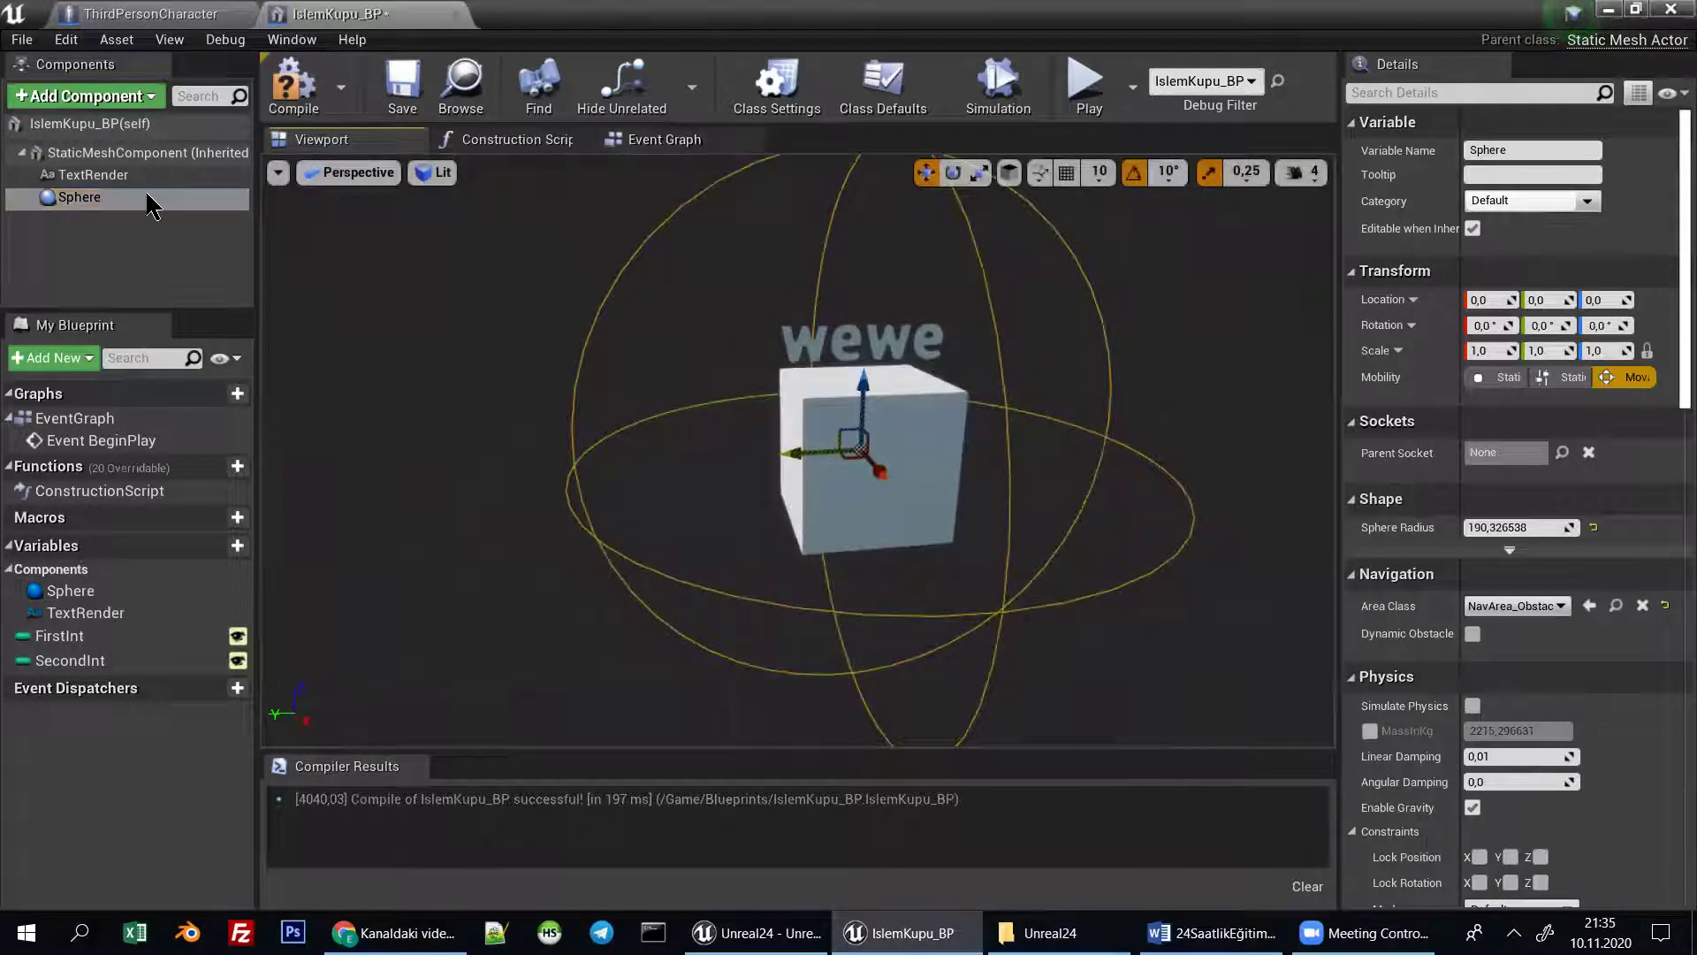
left_click(649, 141)
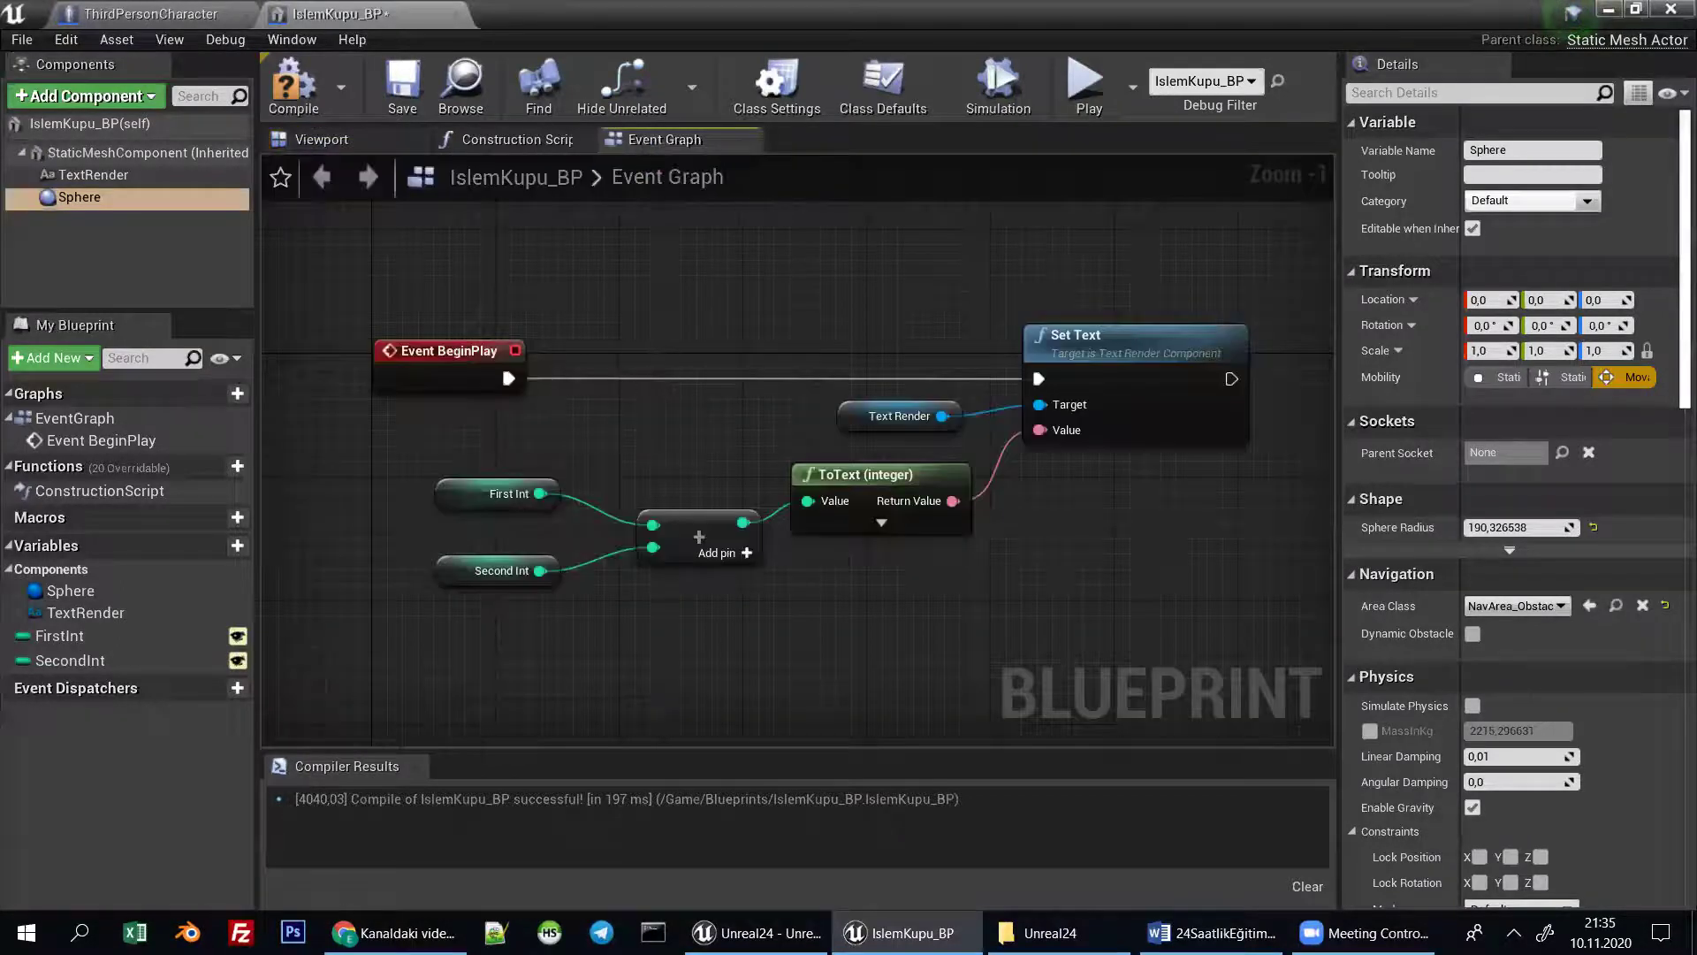
Add an On Component Begin Overlap (Sphere) event to the event graph.
right_click_drag(566, 300, 764, 342)
right_click(564, 292)
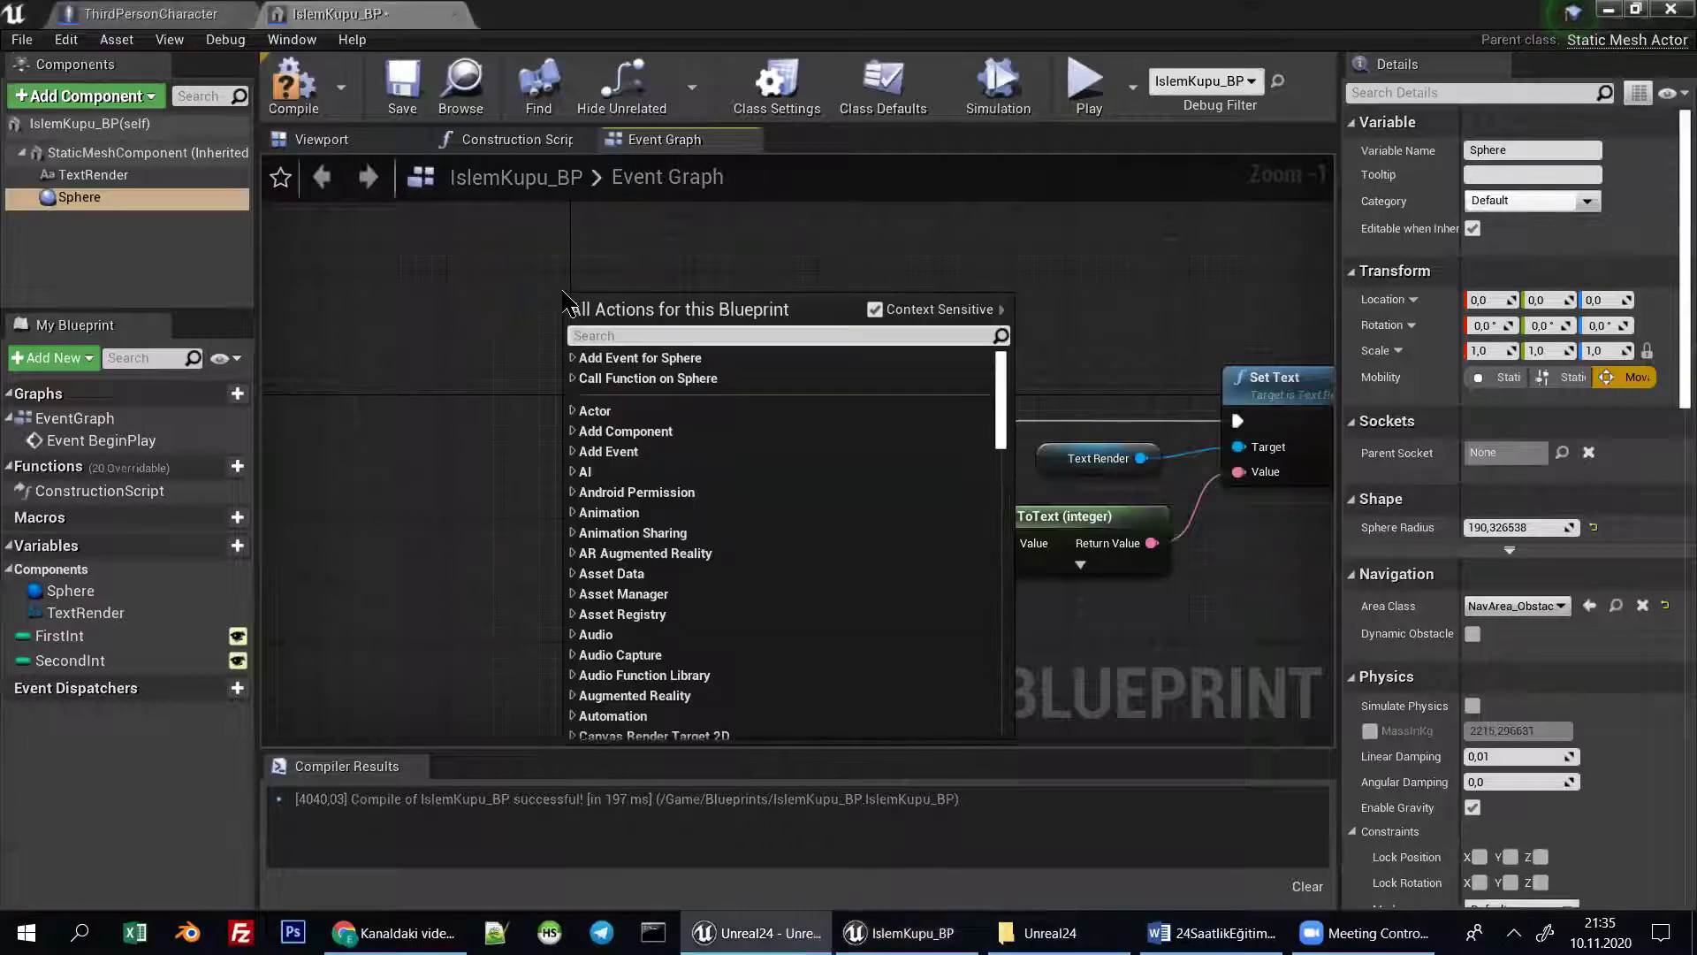
type("compo")
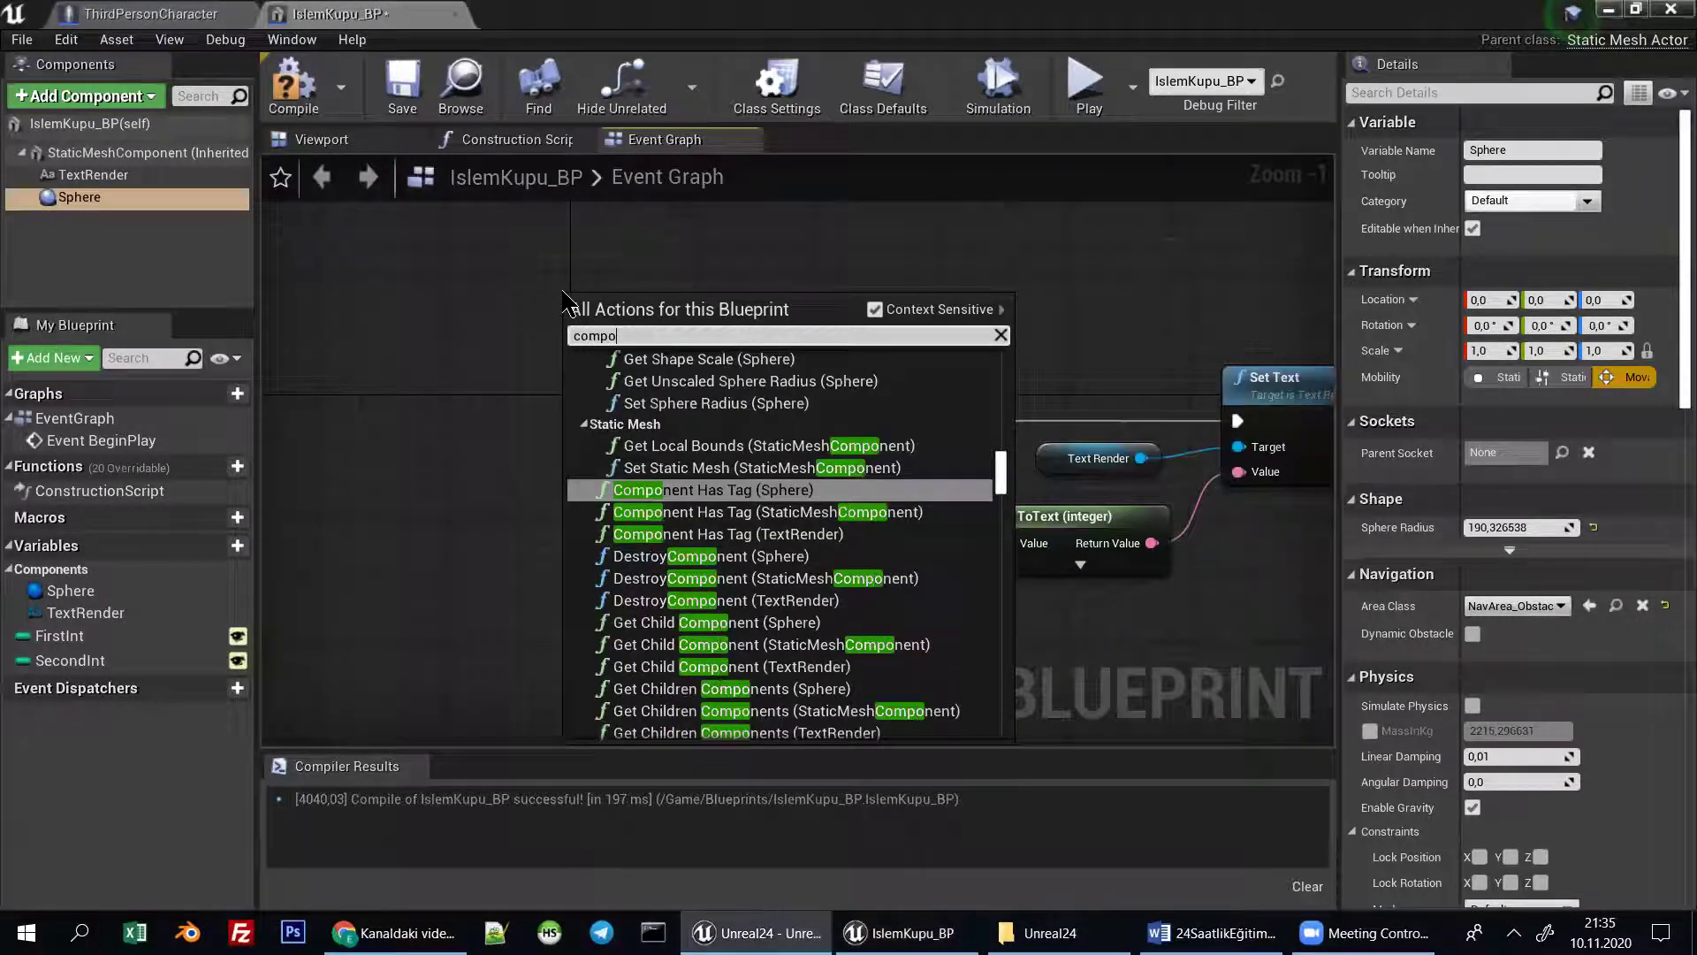
type("nent begin")
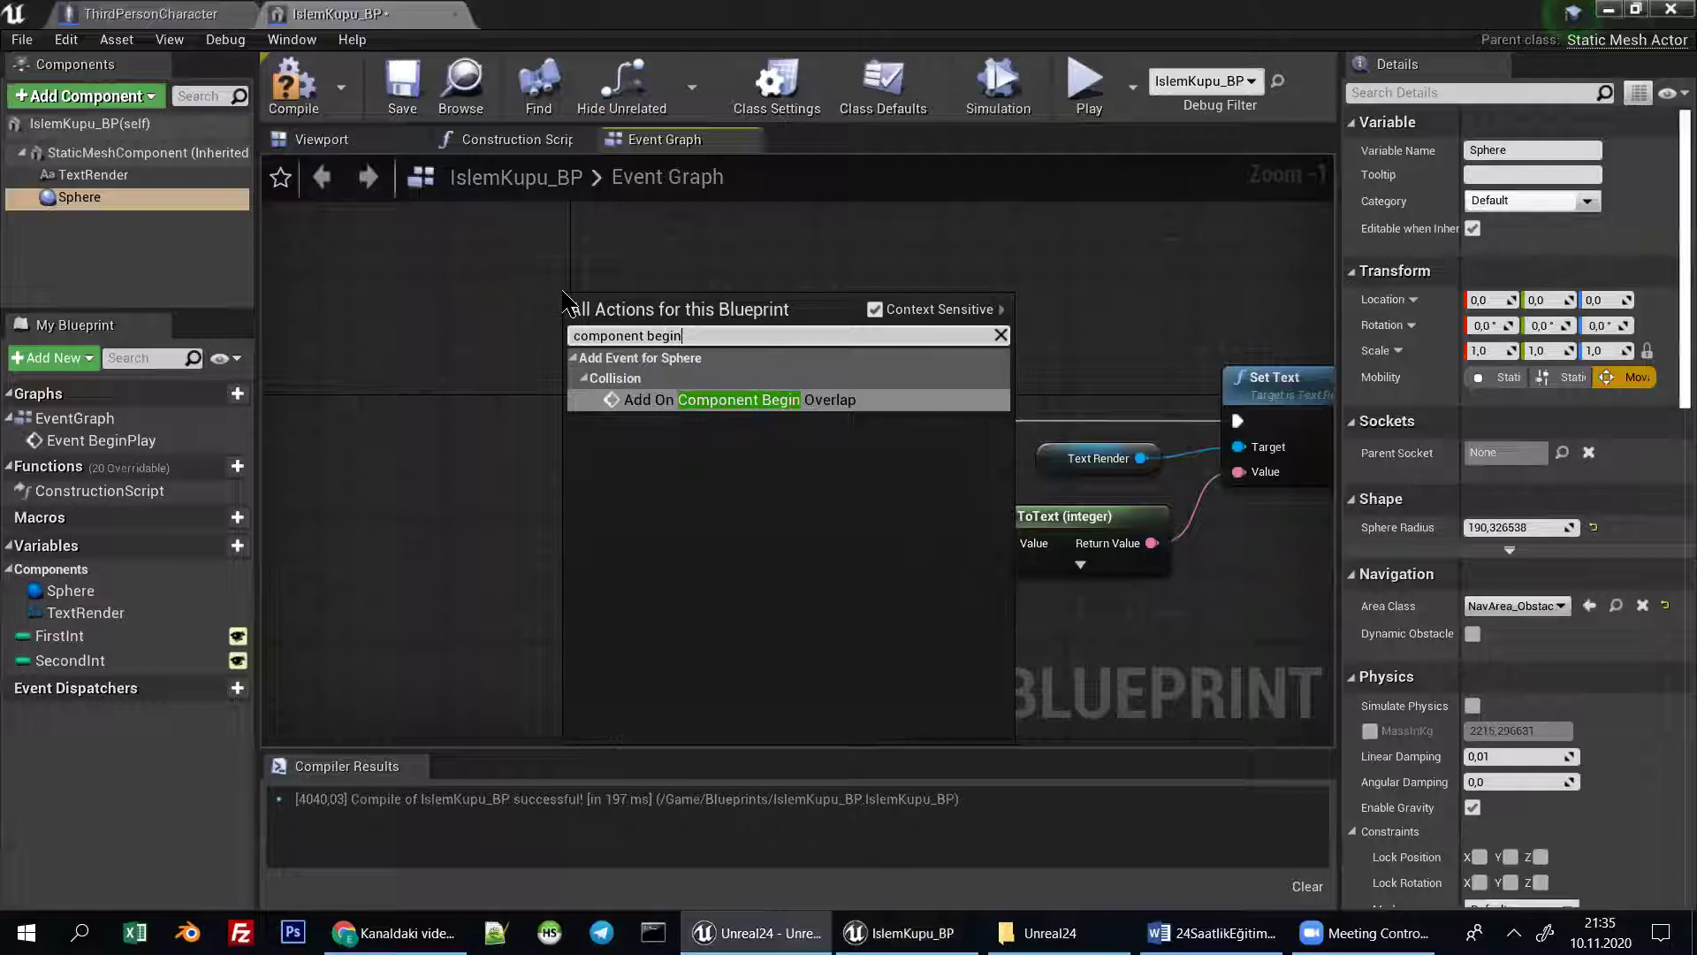
left_click(712, 399)
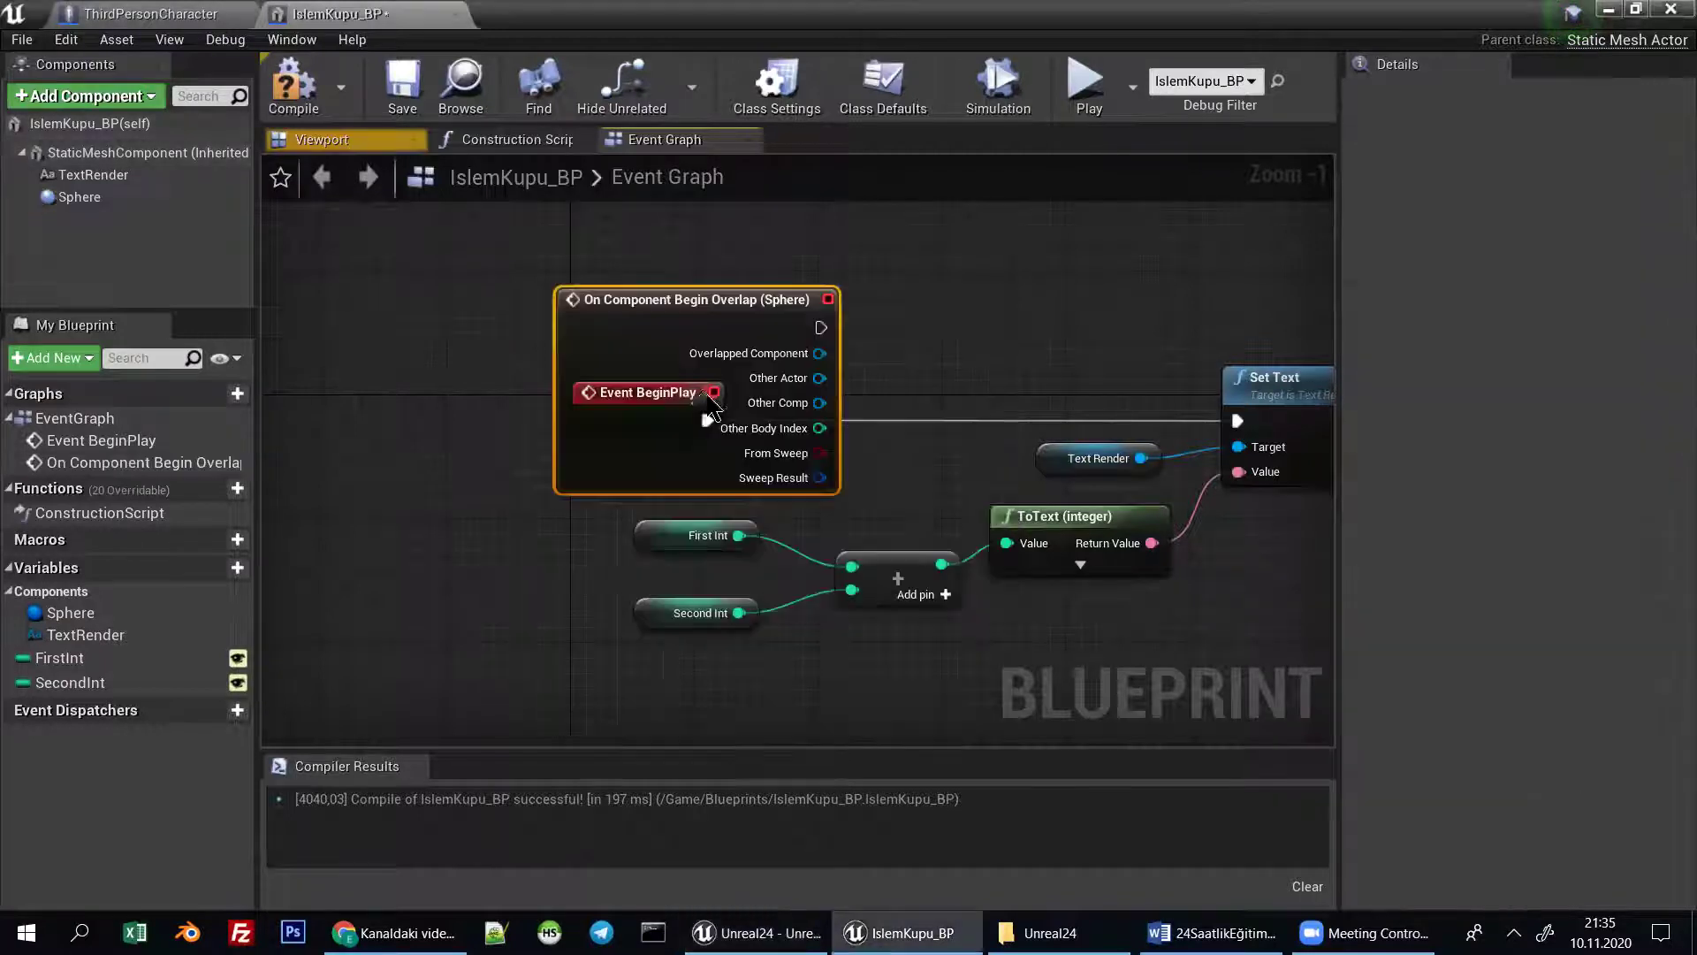
Move Event BeginPlay aside and wire the overlap event's execution output into Set Text.
left_click_drag(635, 425, 910, 315)
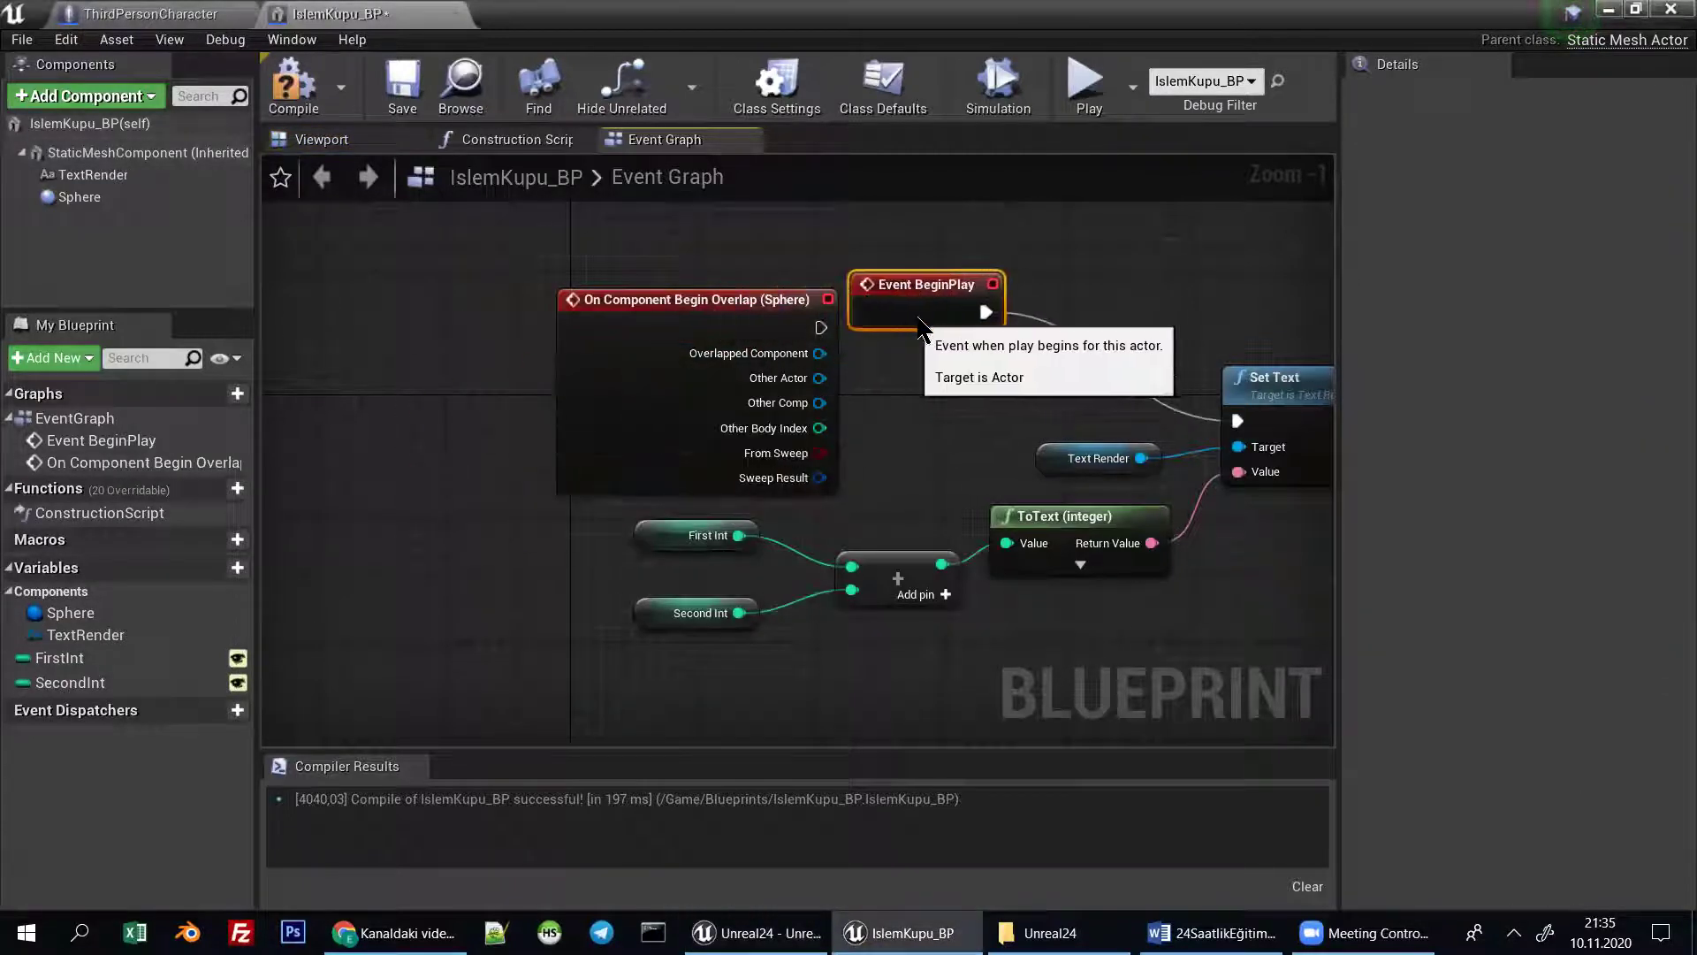
right_click_drag(923, 386, 872, 457)
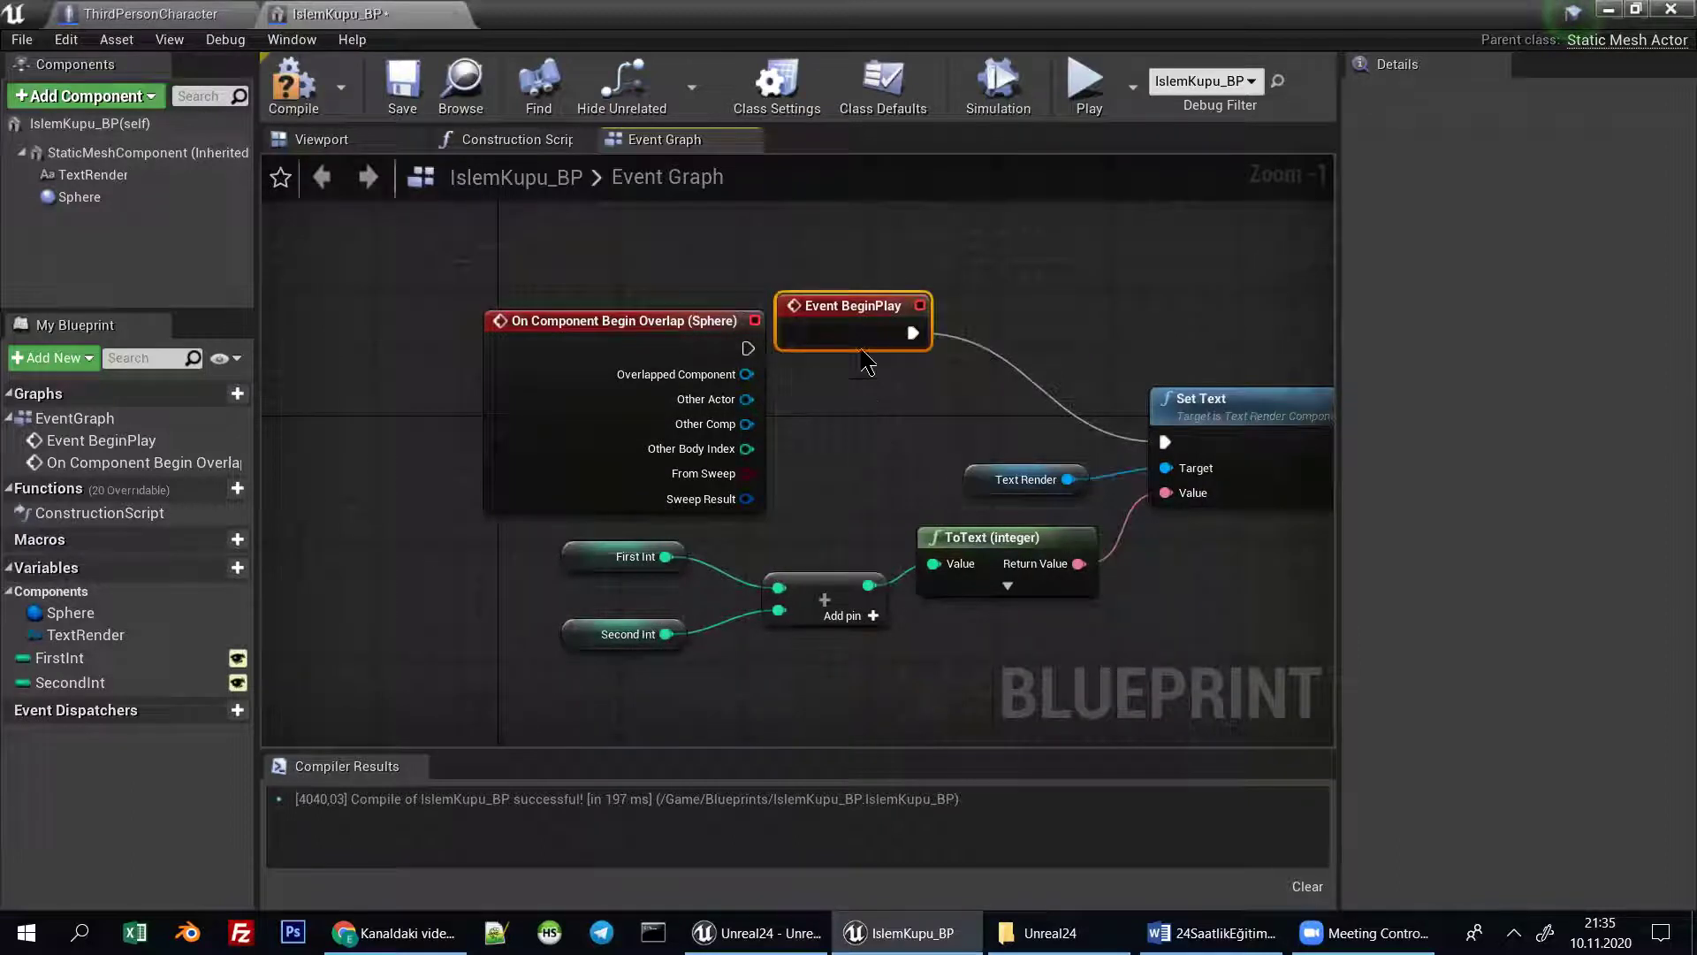
left_click_drag(861, 350, 597, 258)
mouse_move(825, 280)
right_mouse_down()
mouse_move(849, 371)
mouse_move(970, 300)
right_mouse_up()
mouse_move(633, 416)
left_mouse_down()
mouse_move(559, 511)
mouse_move(466, 511)
left_mouse_up()
mouse_move(675, 445)
left_mouse_down()
mouse_move(1321, 473)
mouse_move(1096, 447)
left_mouse_up()
left_click(1149, 459)
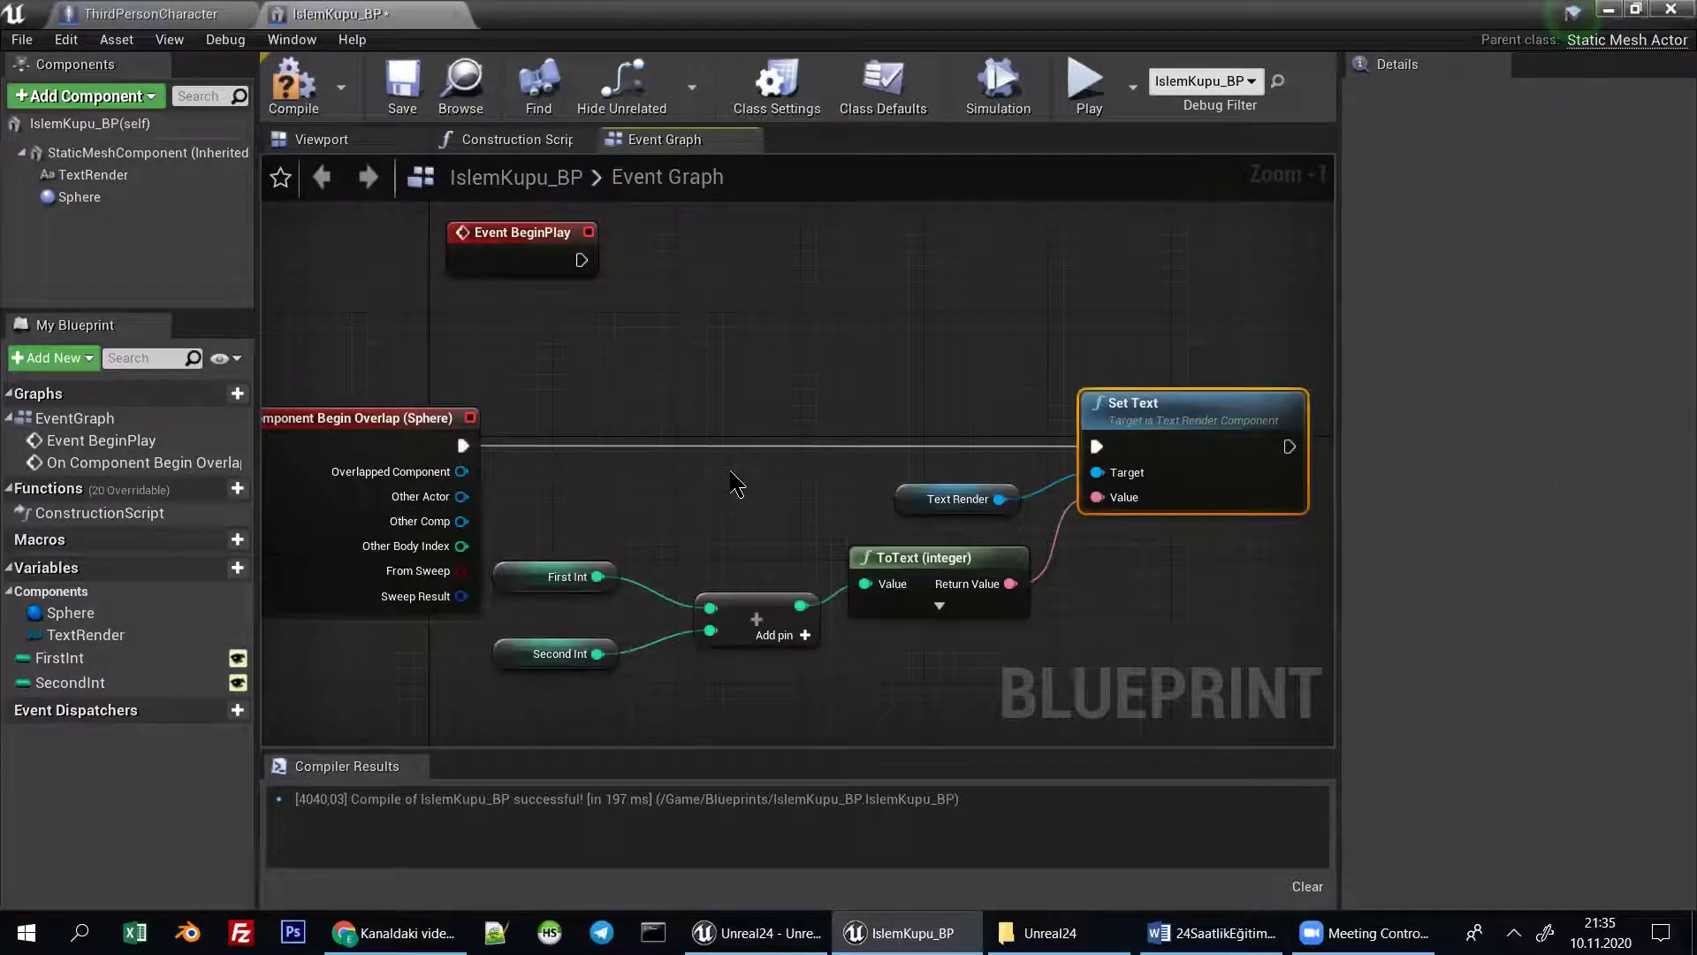
Save and compile IslemKupu_BP, checking the cube in the Viewport preview.
right_click_drag(733, 484, 882, 450)
key("ctrl+s")
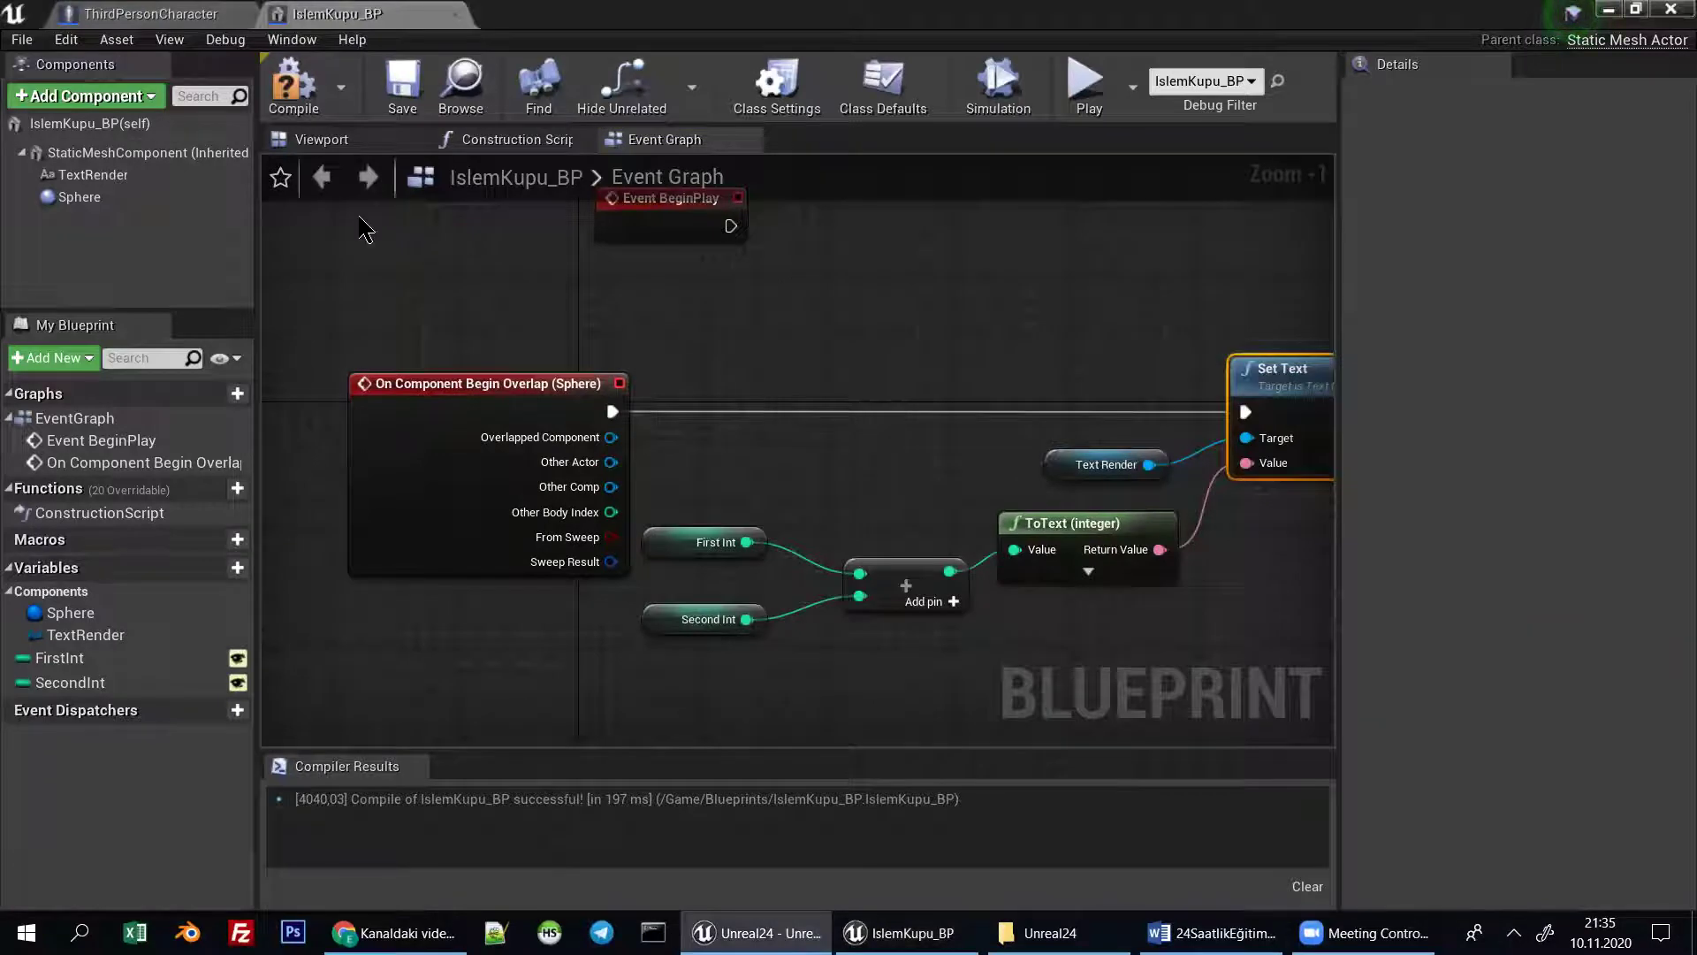
left_click(294, 84)
left_click(322, 139)
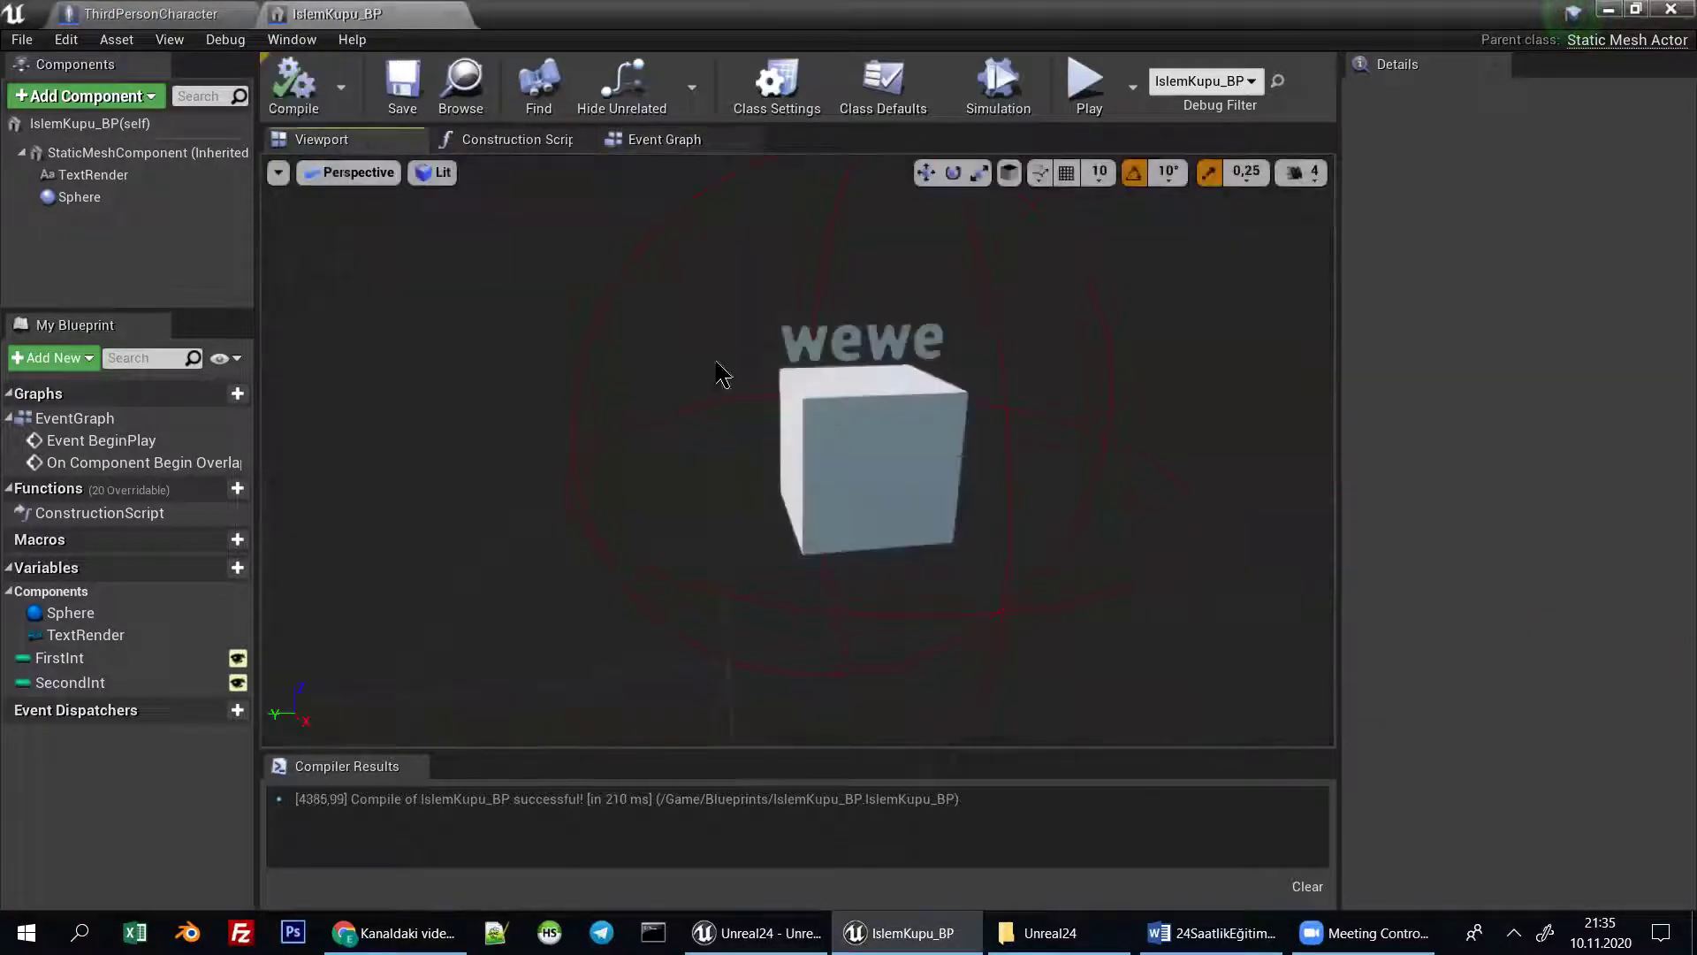
left_click_drag(902, 398, 955, 415)
left_click(663, 139)
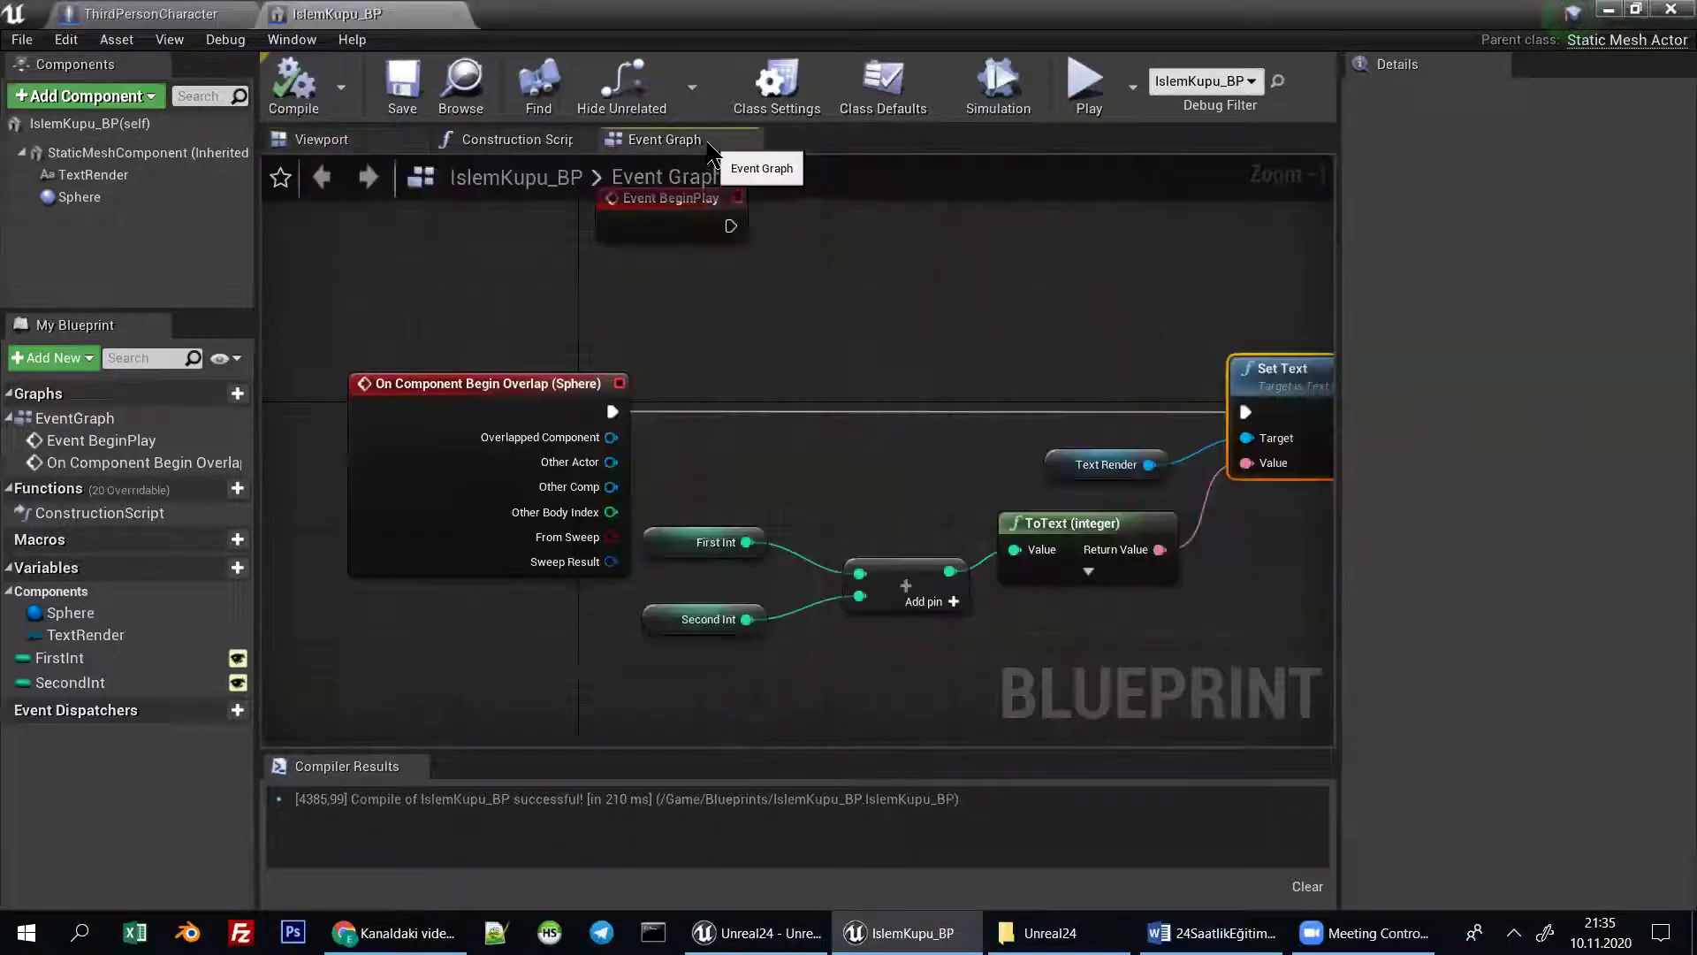
right_click_drag(1080, 375, 994, 358)
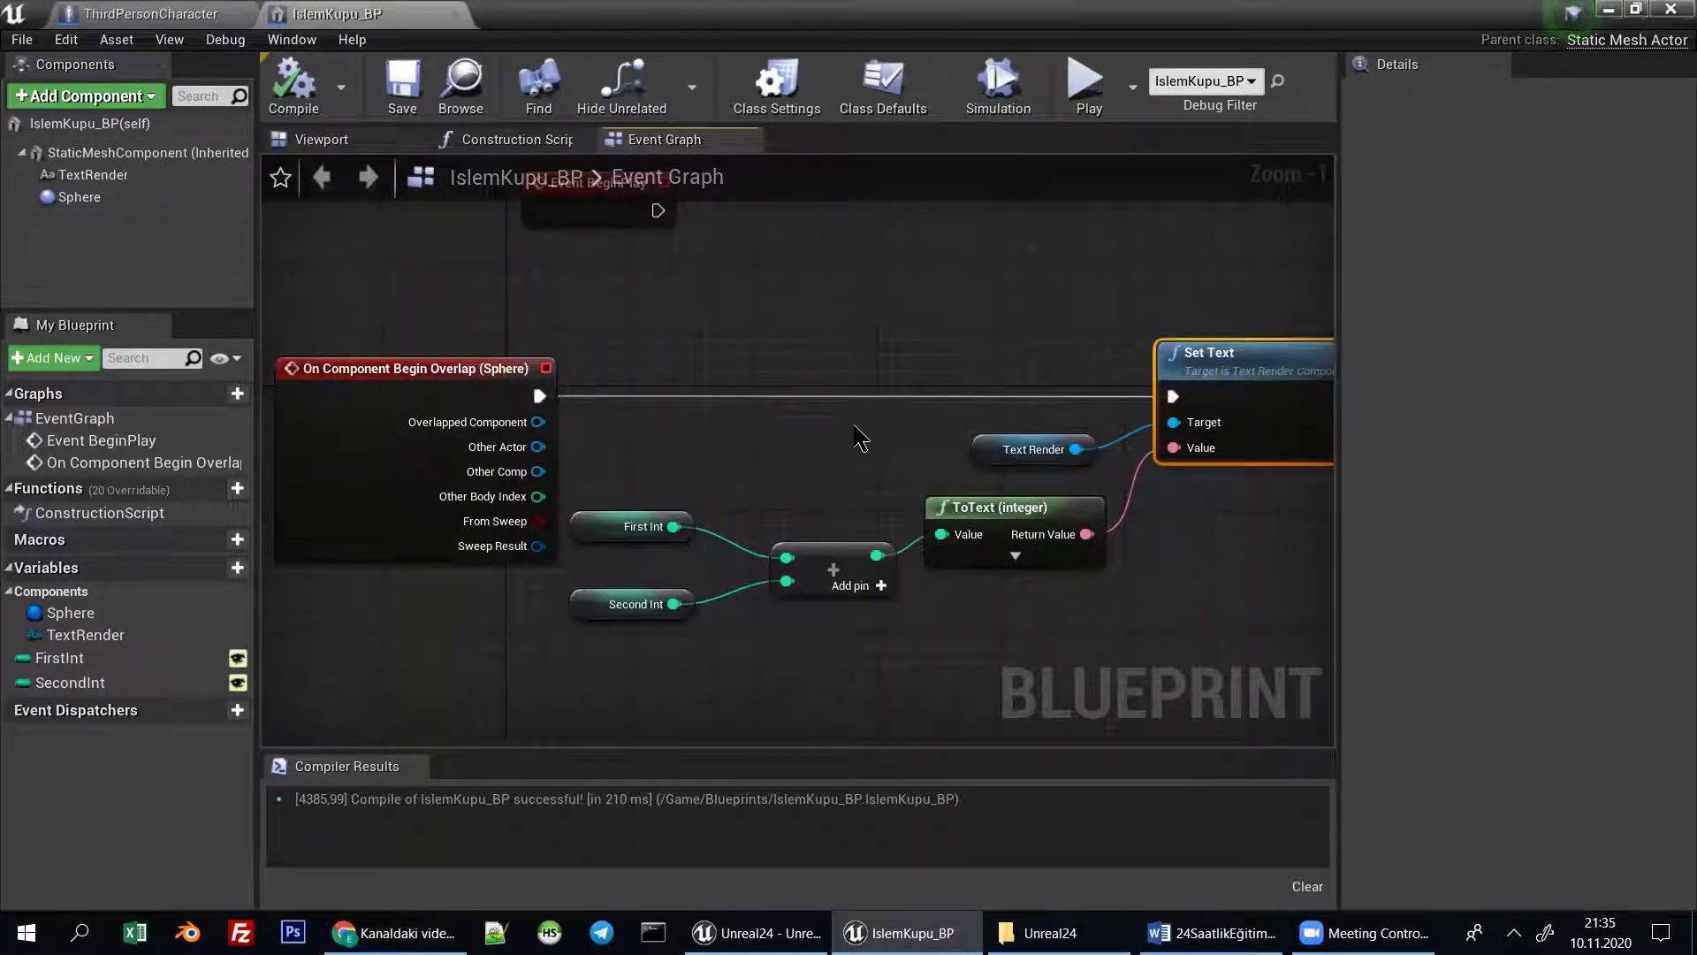
right_click_drag(855, 430, 682, 425)
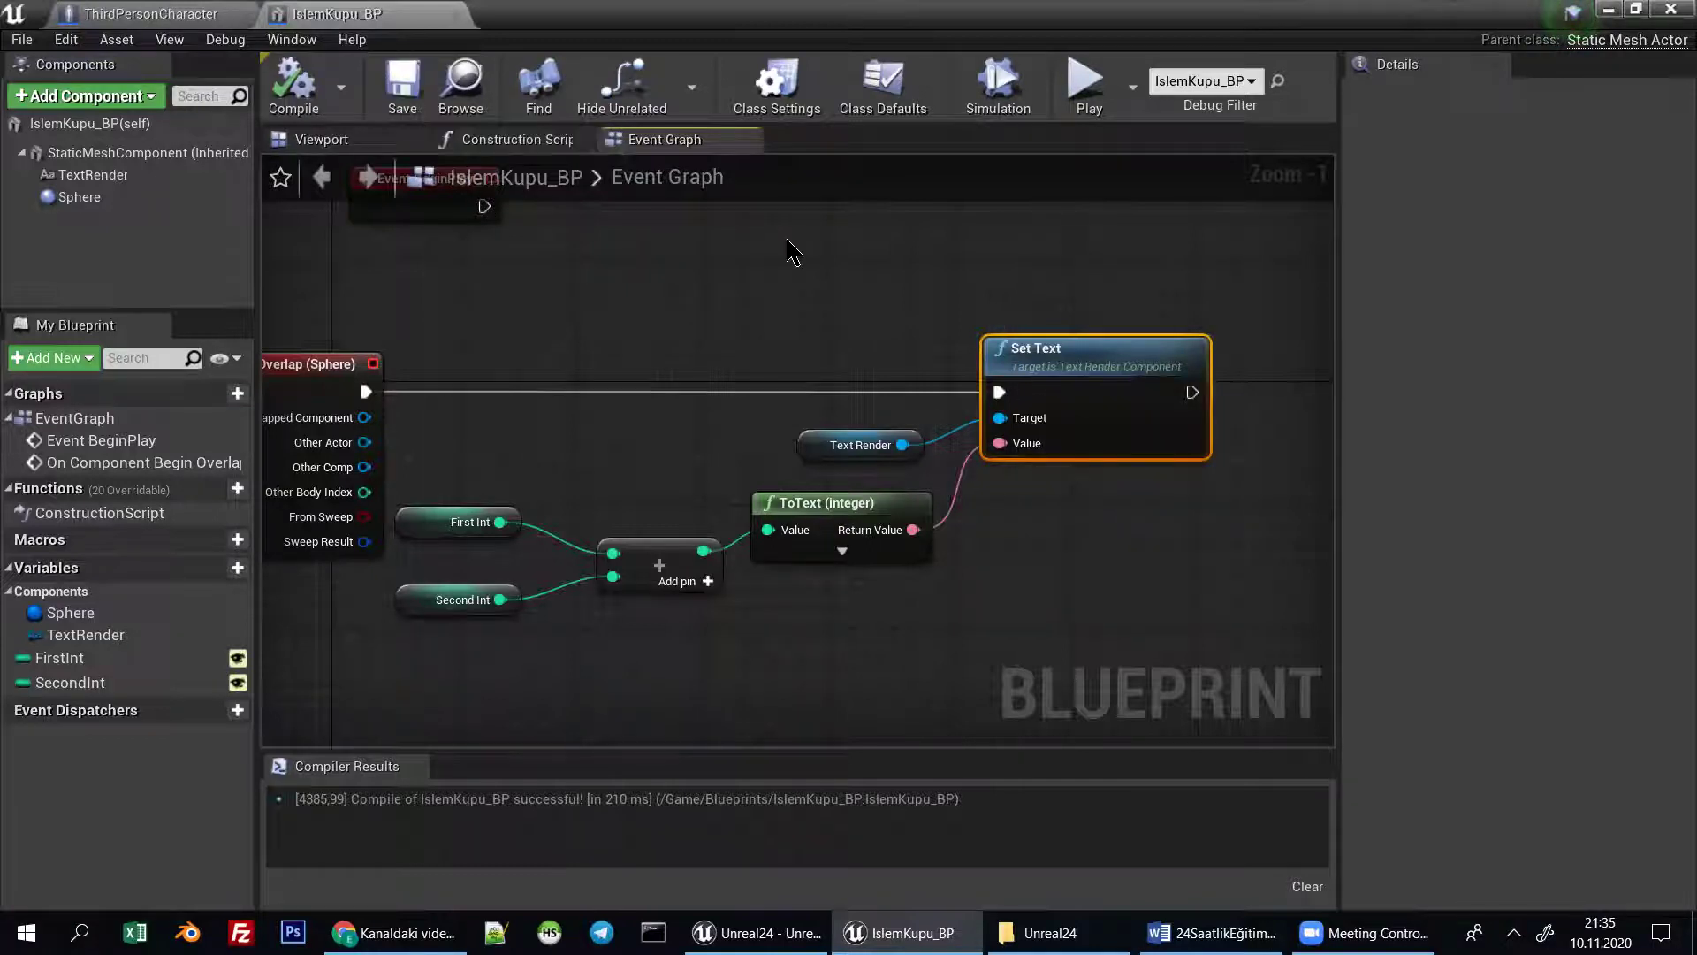
left_click(373, 141)
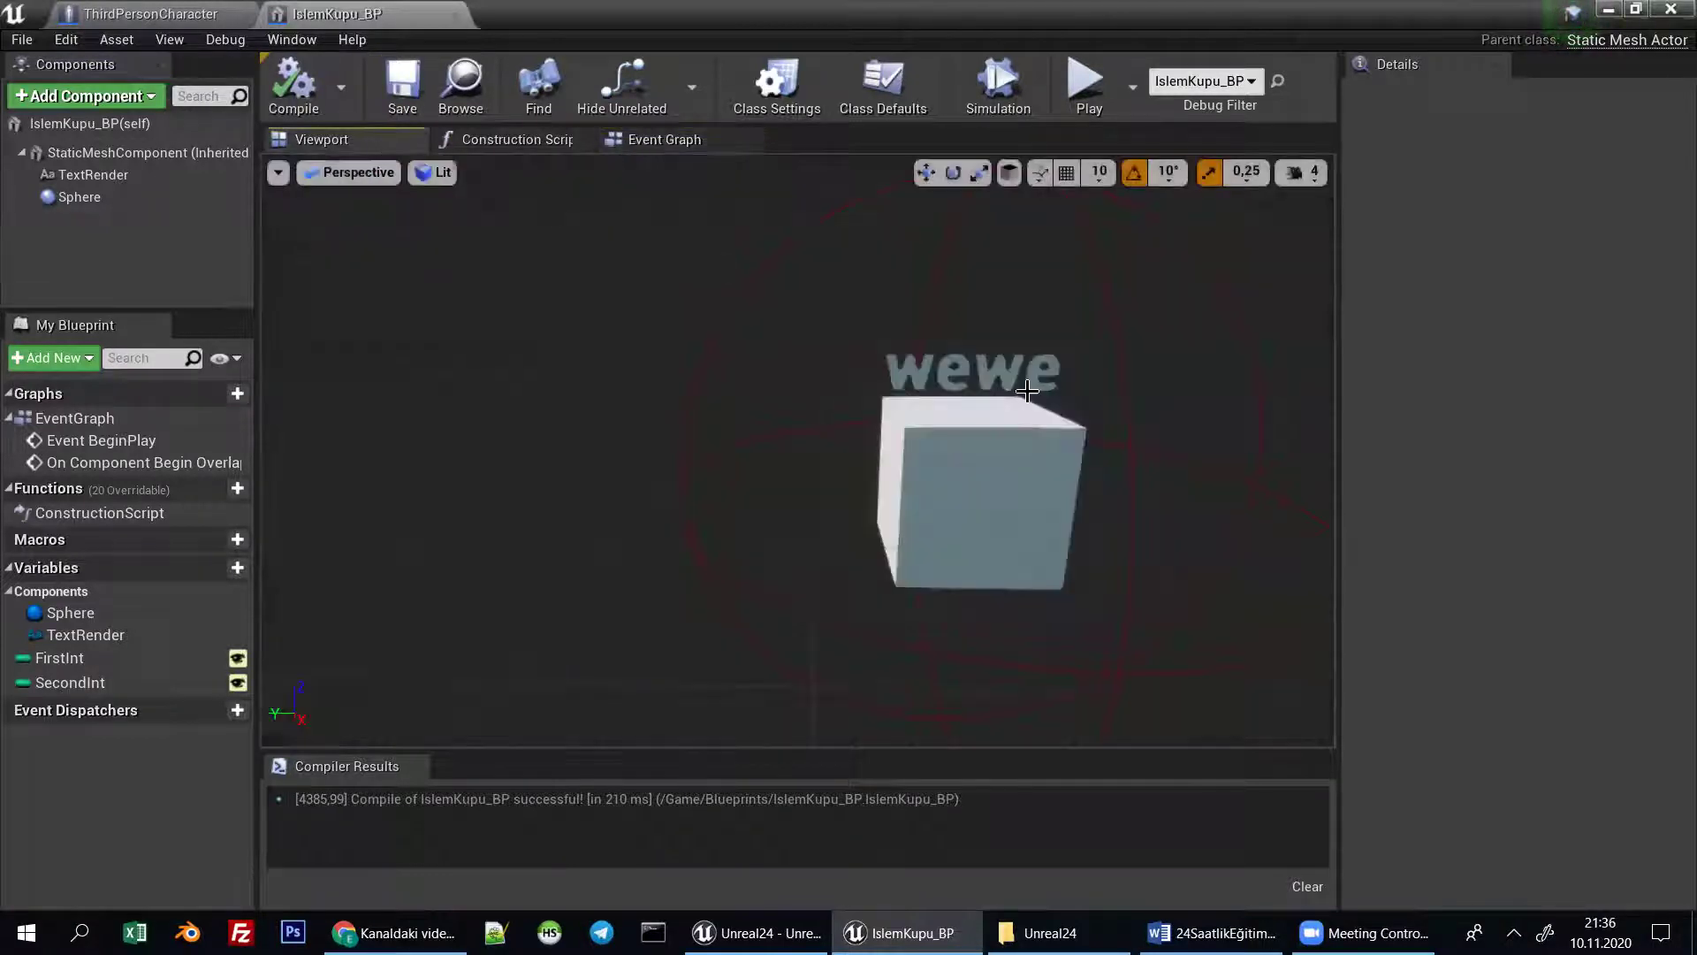
Play-test the level several times, running the character with W toward the cube.
left_click(92, 174)
left_click(665, 140)
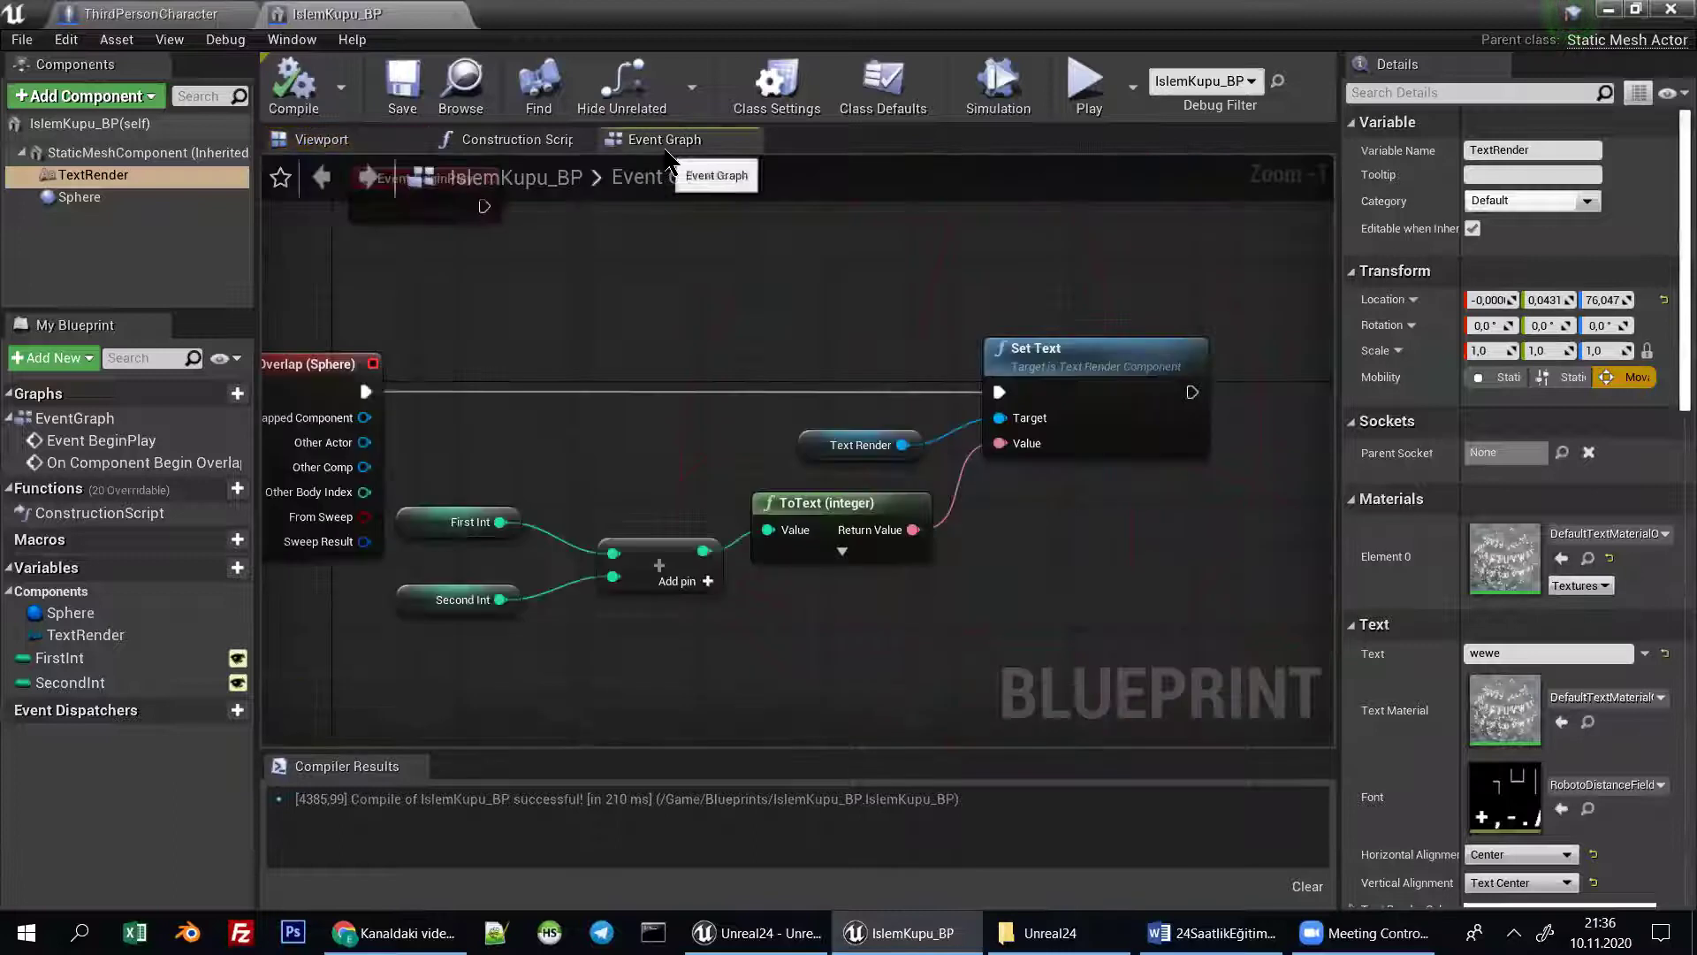
left_click(1609, 10)
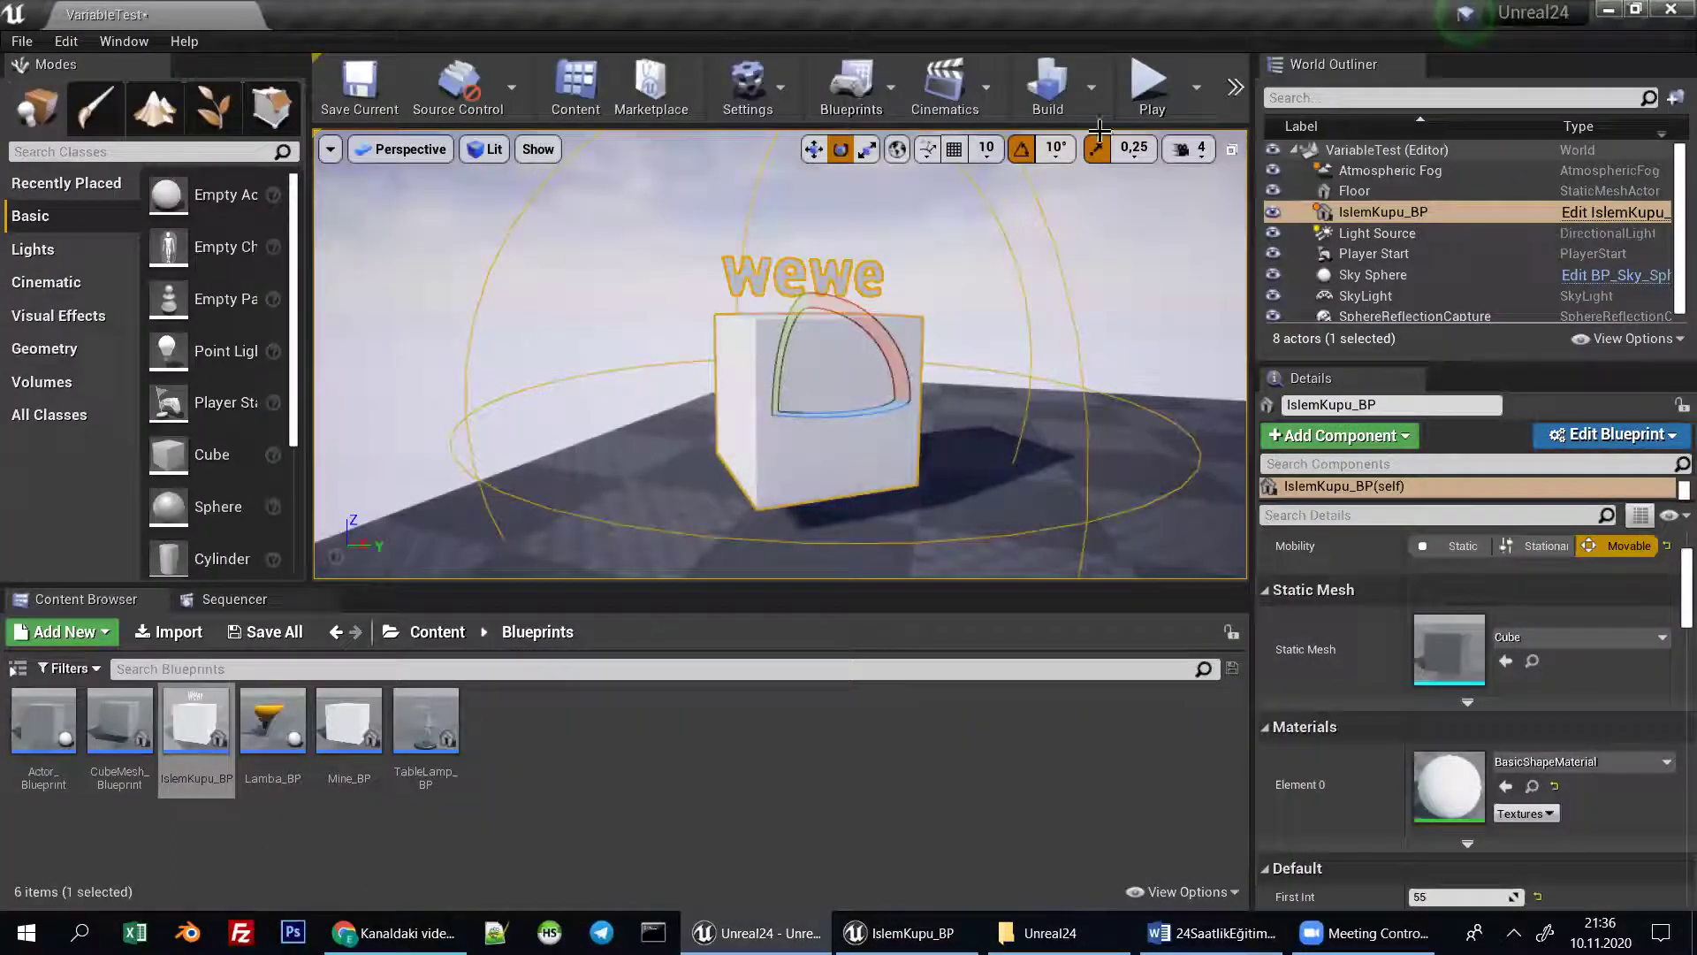
left_click(1152, 89)
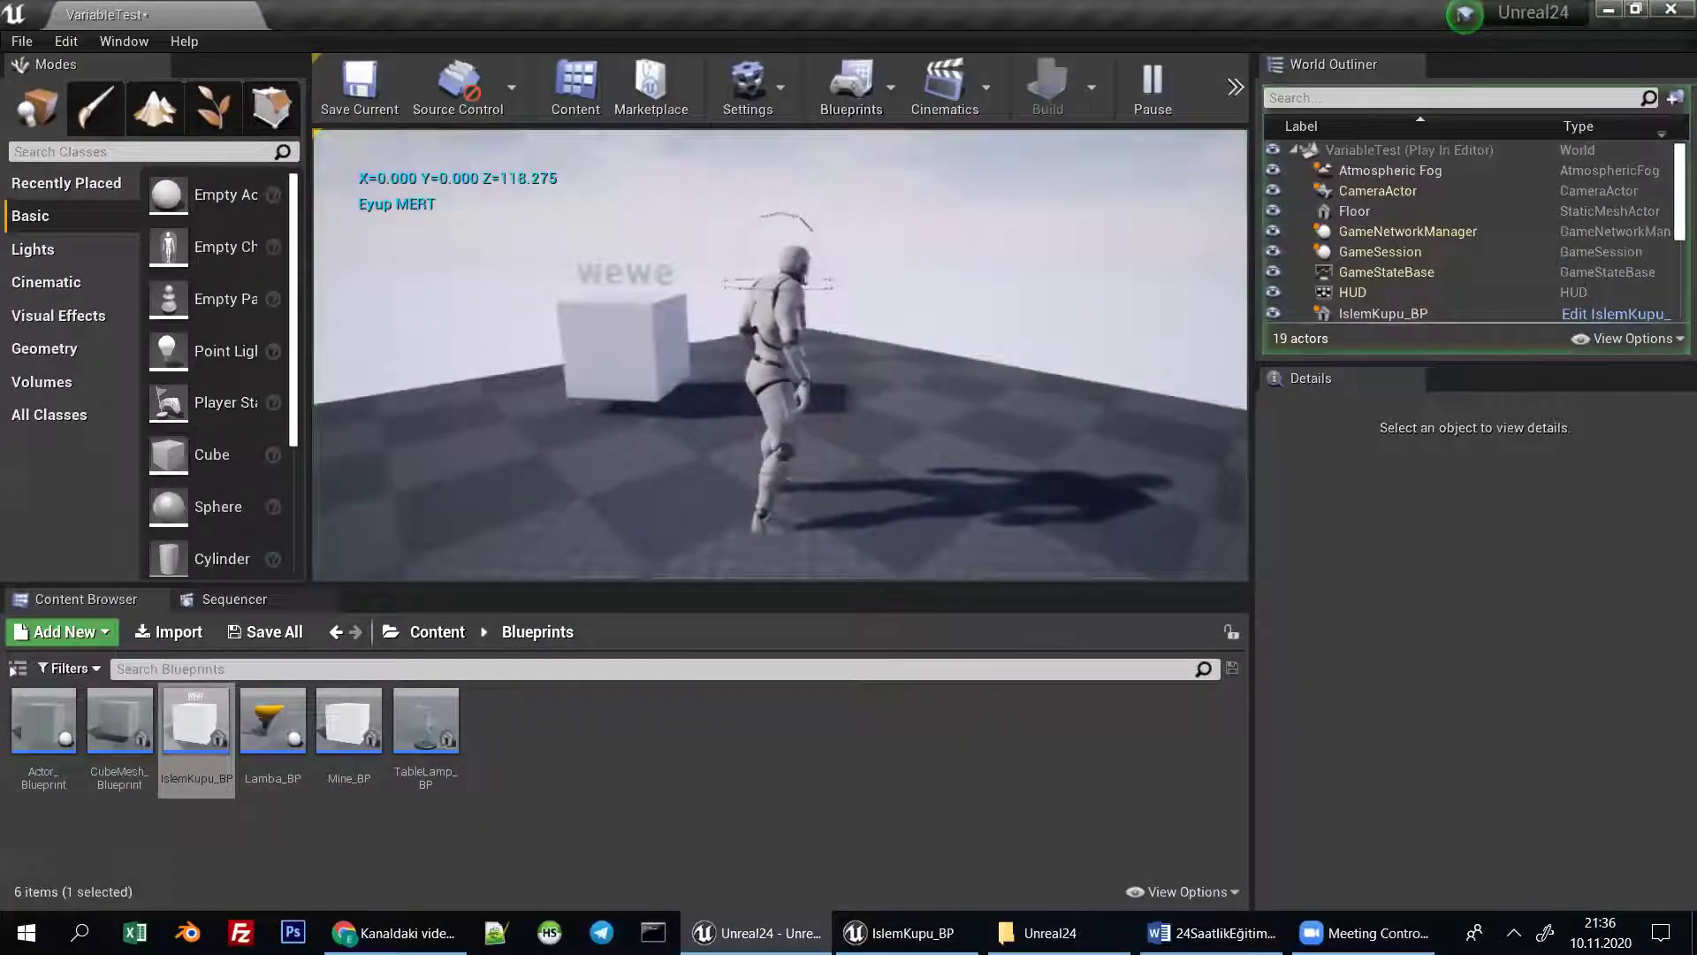
key("Escape")
left_click(1151, 102)
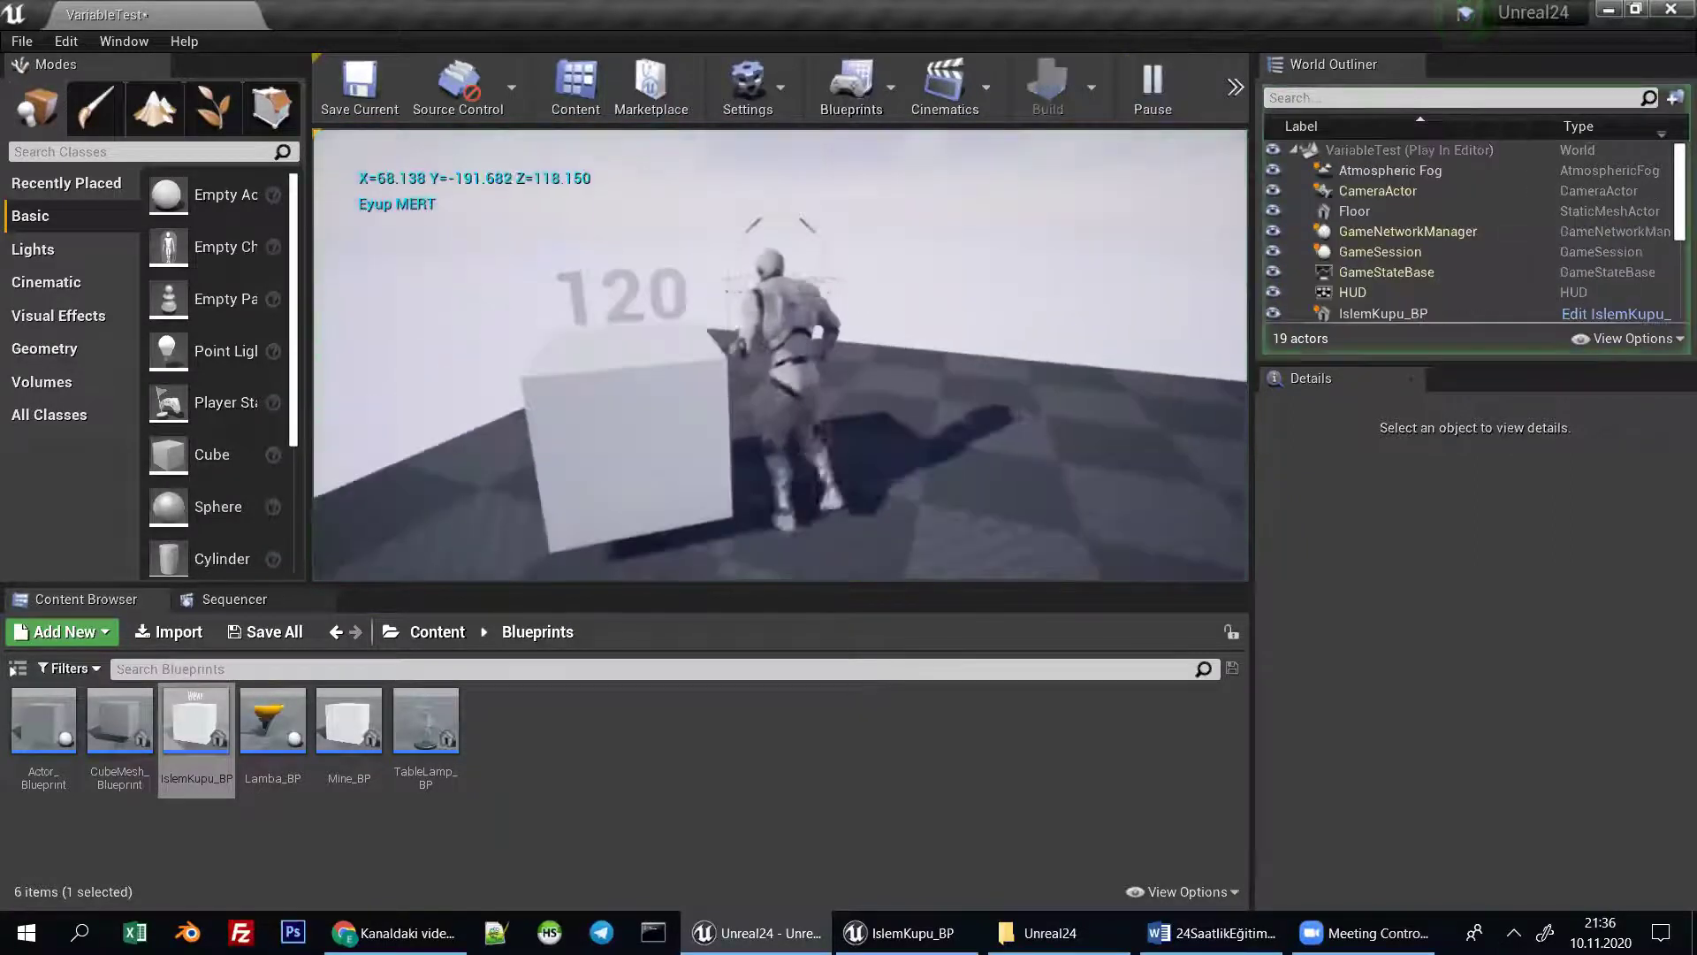
key("Escape")
left_click(1140, 106)
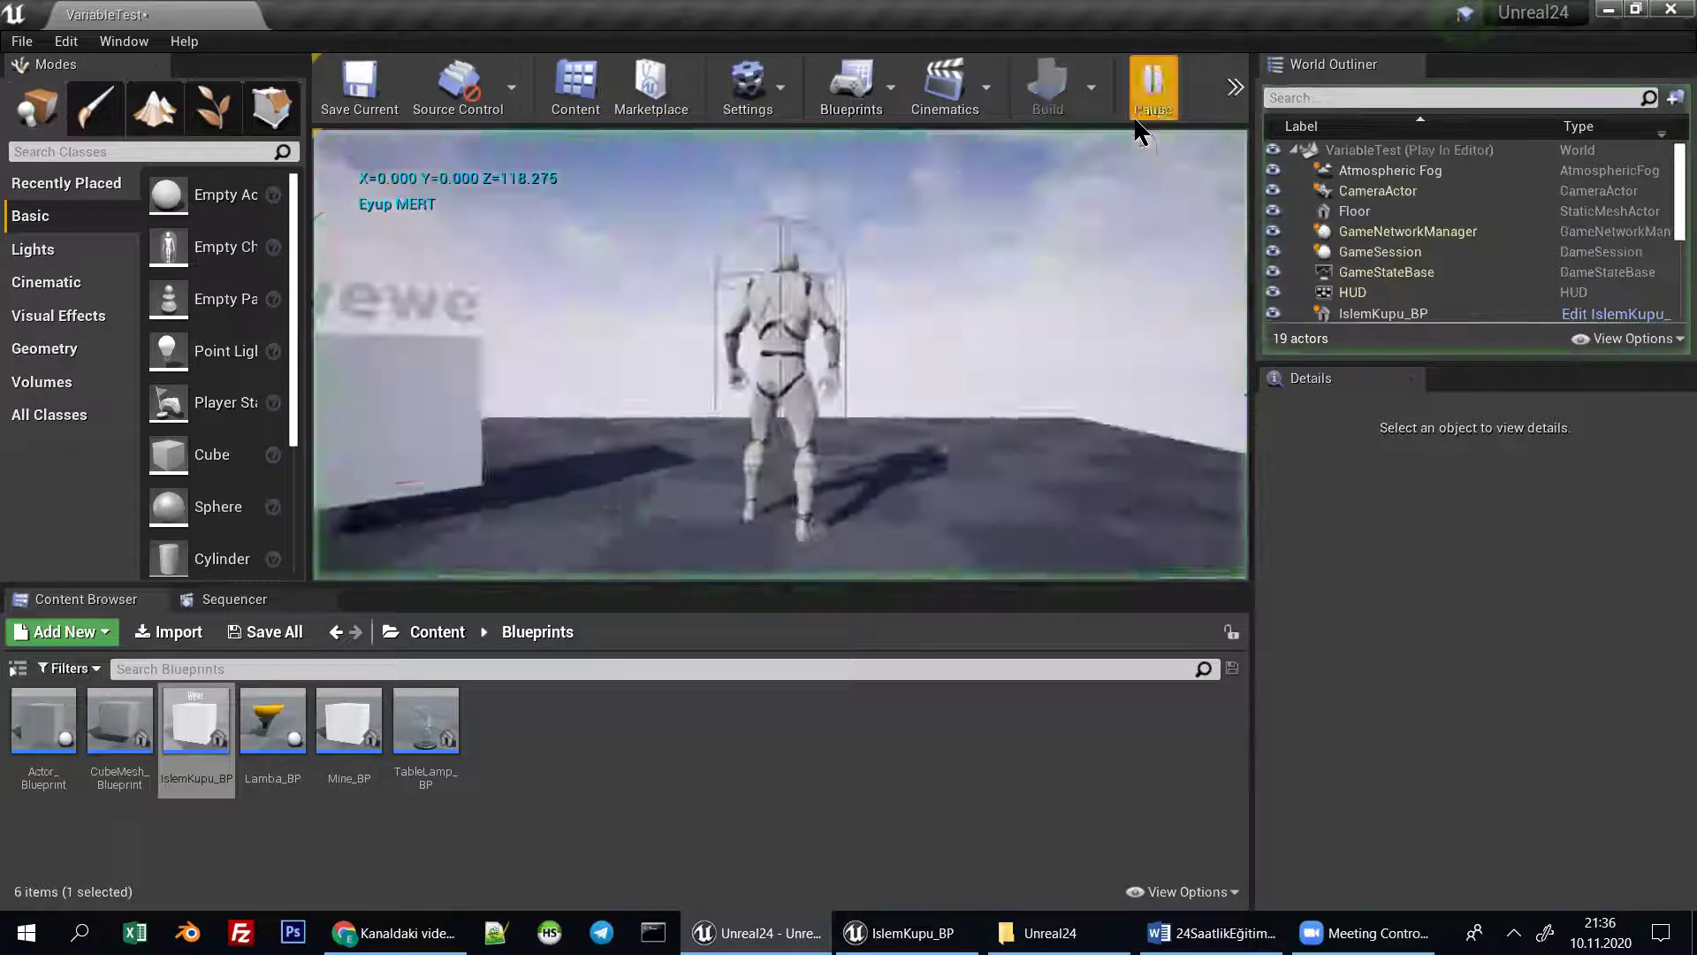
key("w")
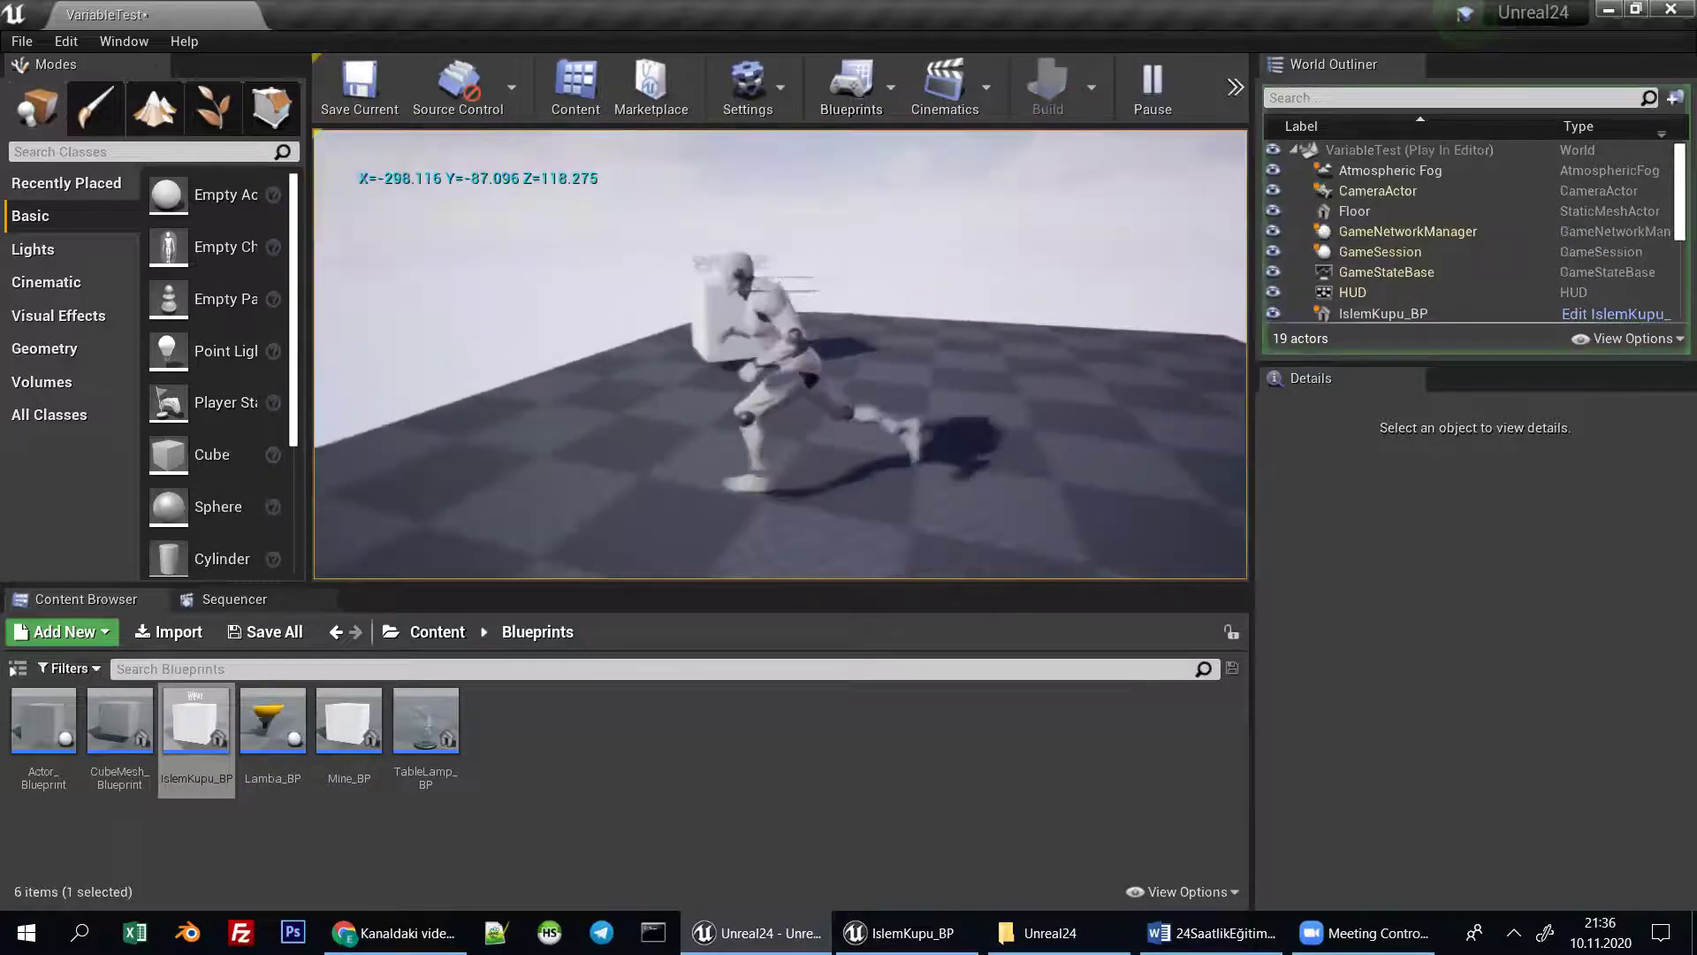
key("Escape")
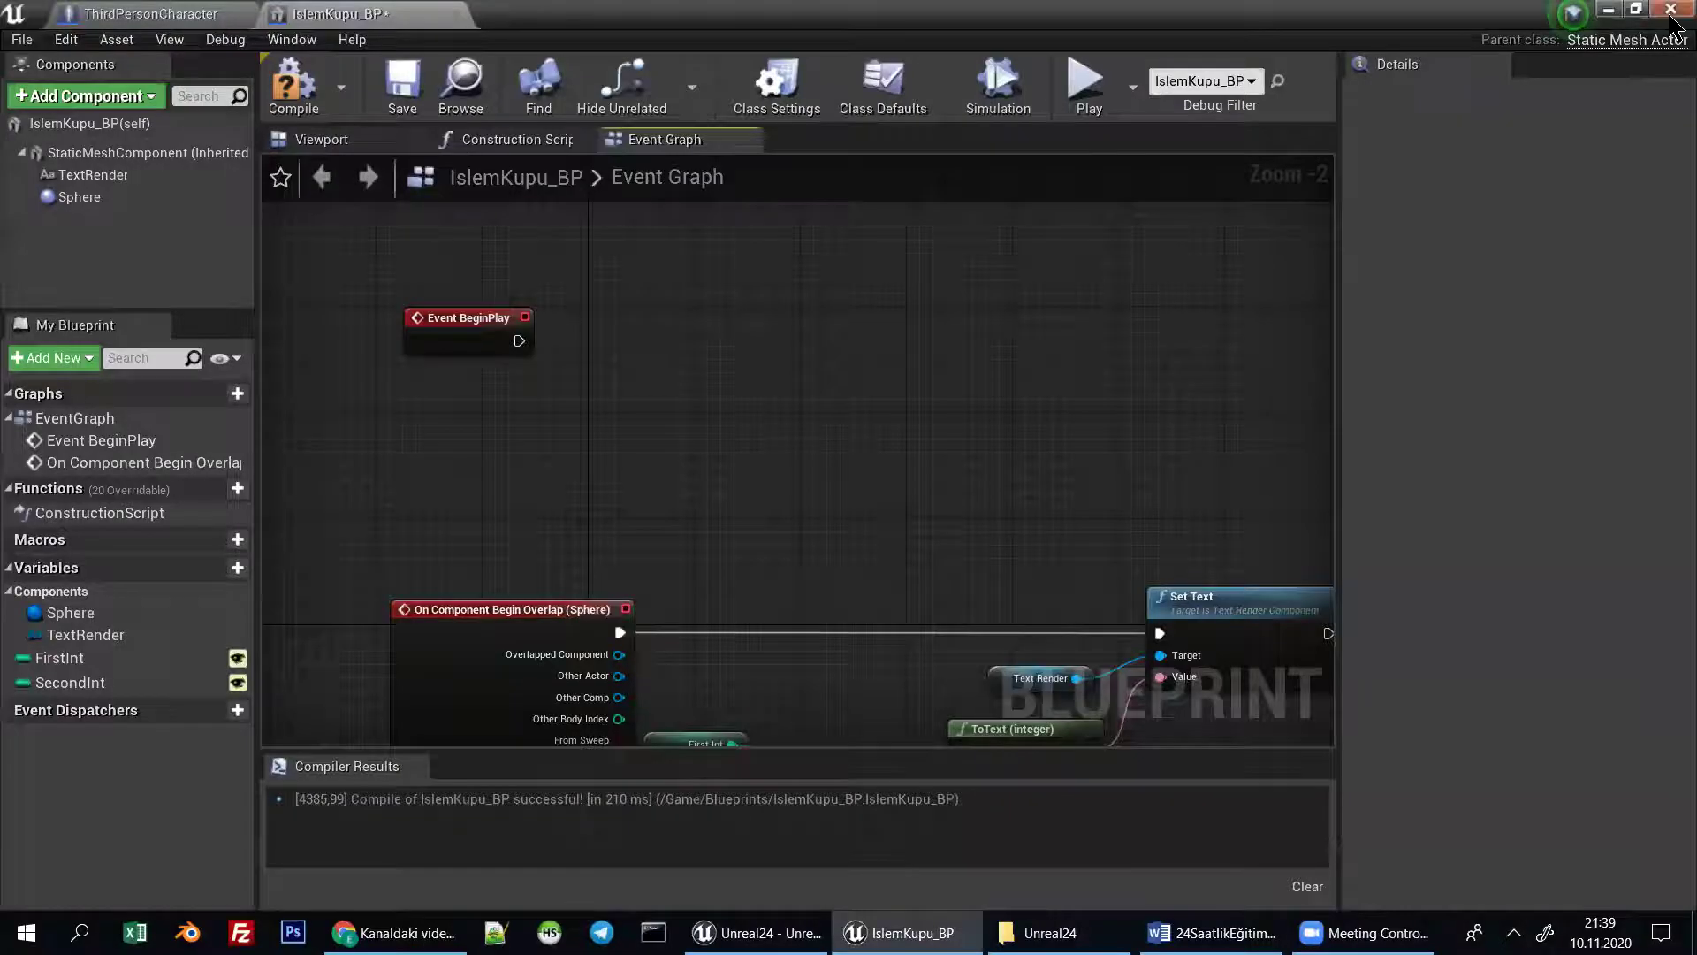
Pull the viewport back from the cube and play again to see the label read 120.
left_click(1610, 11)
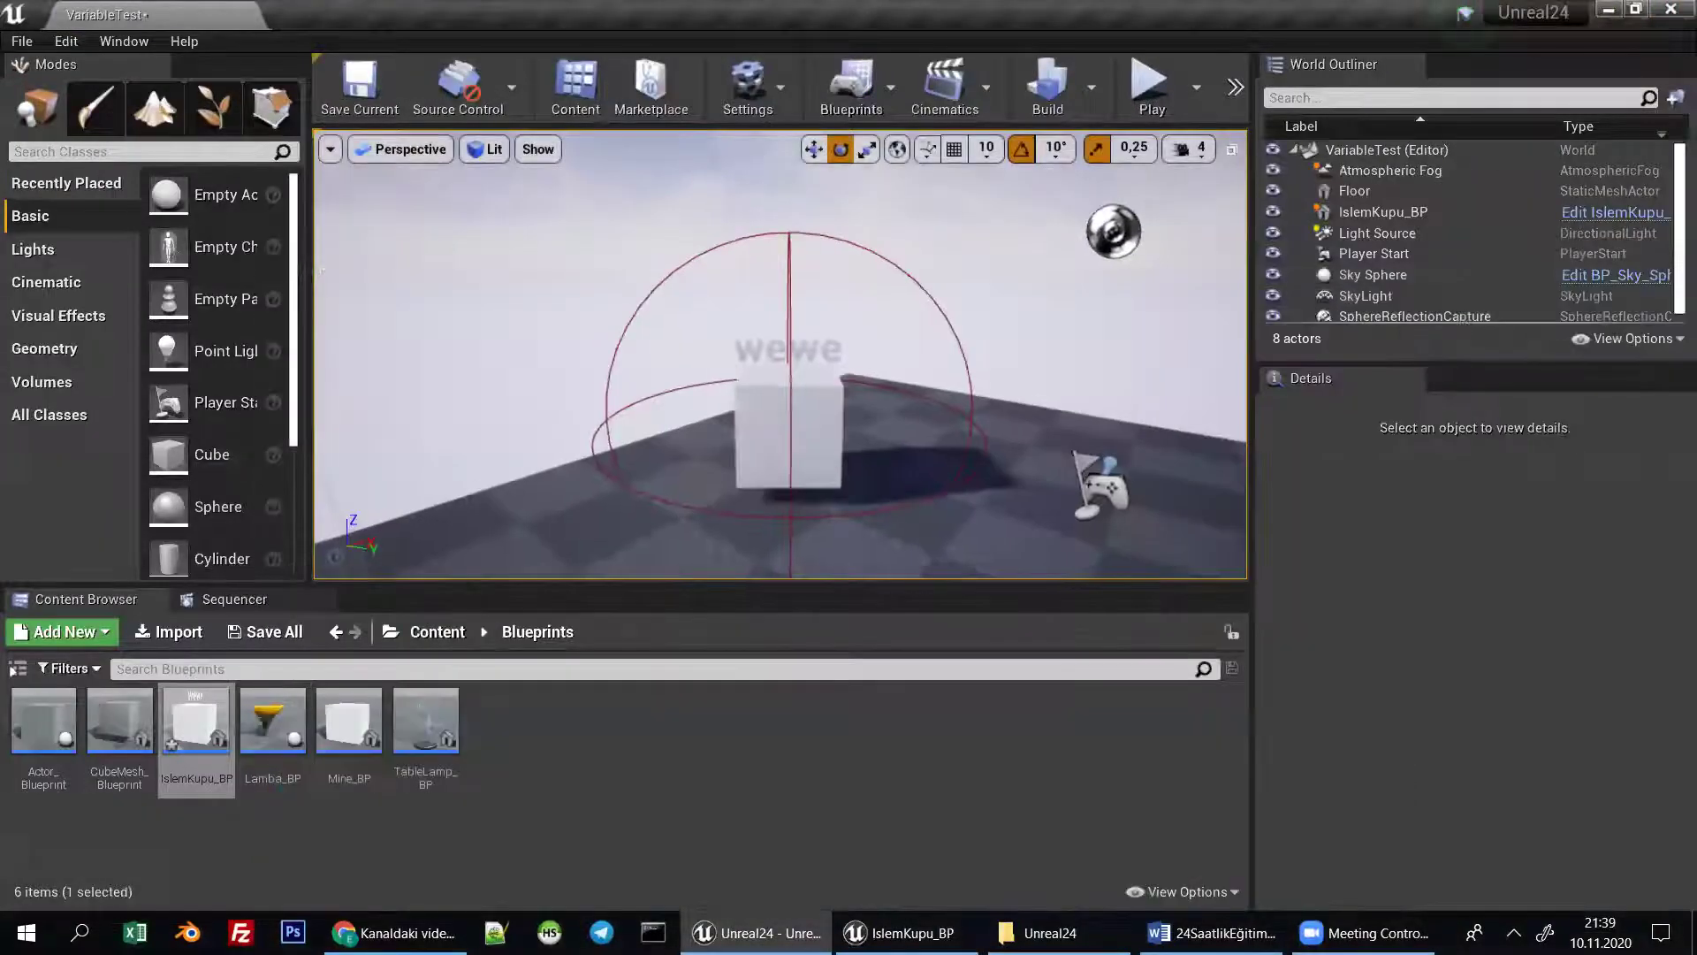
left_click_drag(875, 371, 777, 368)
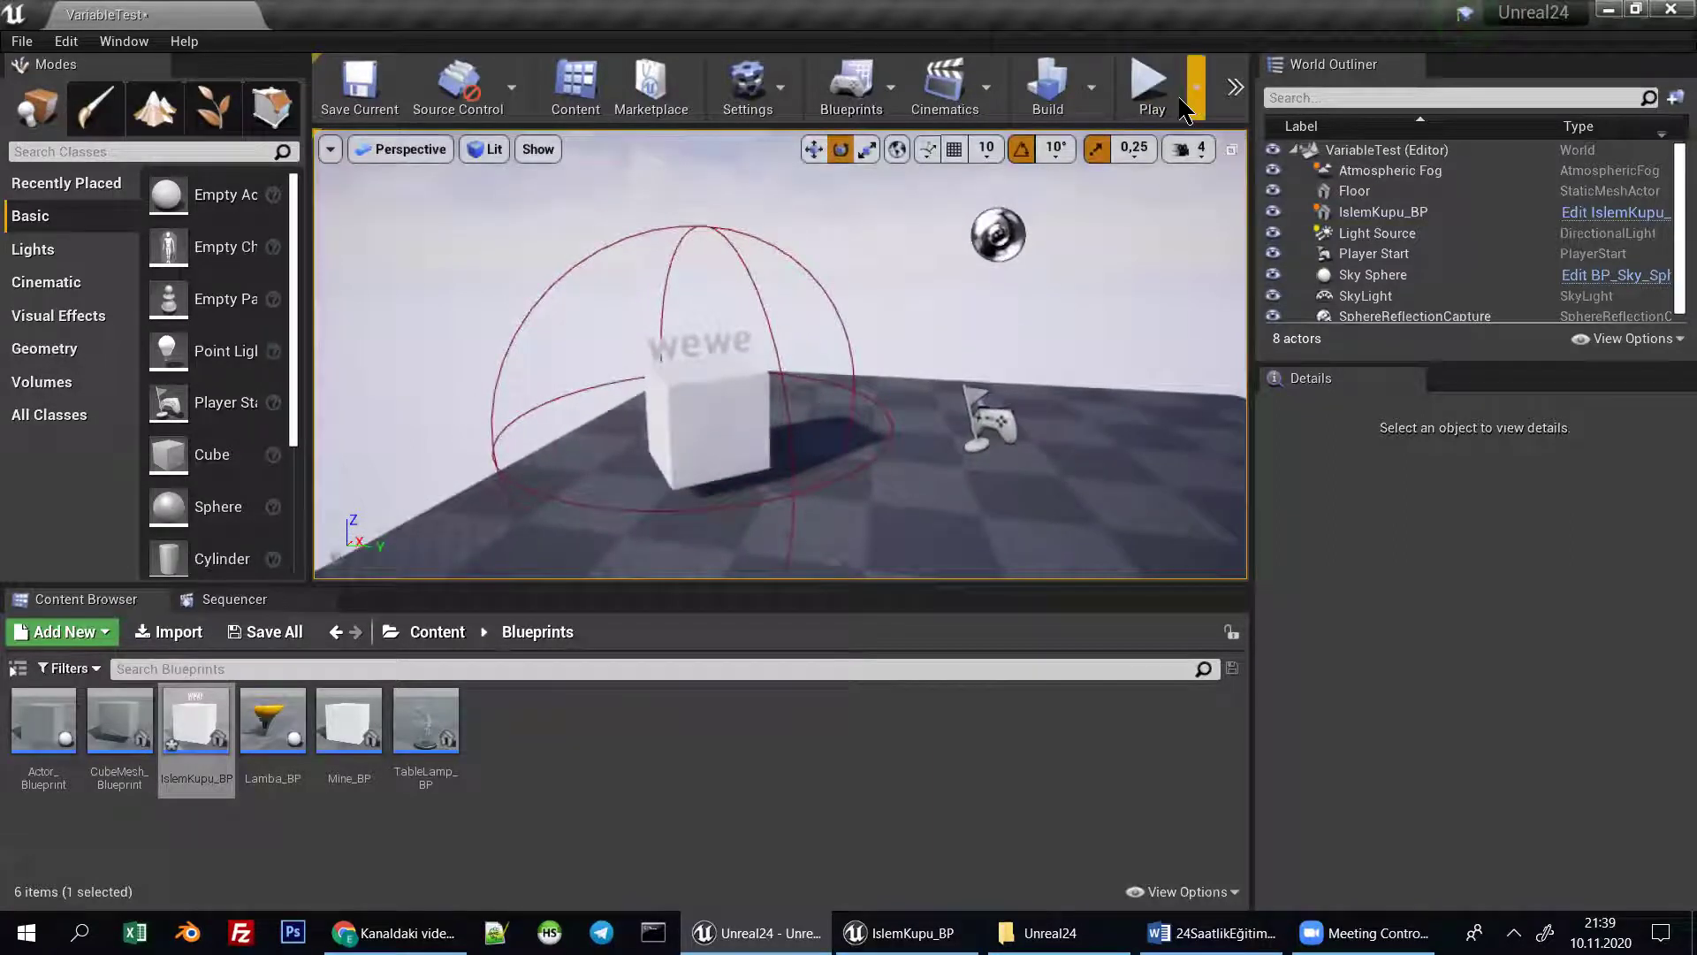
left_click(1181, 100)
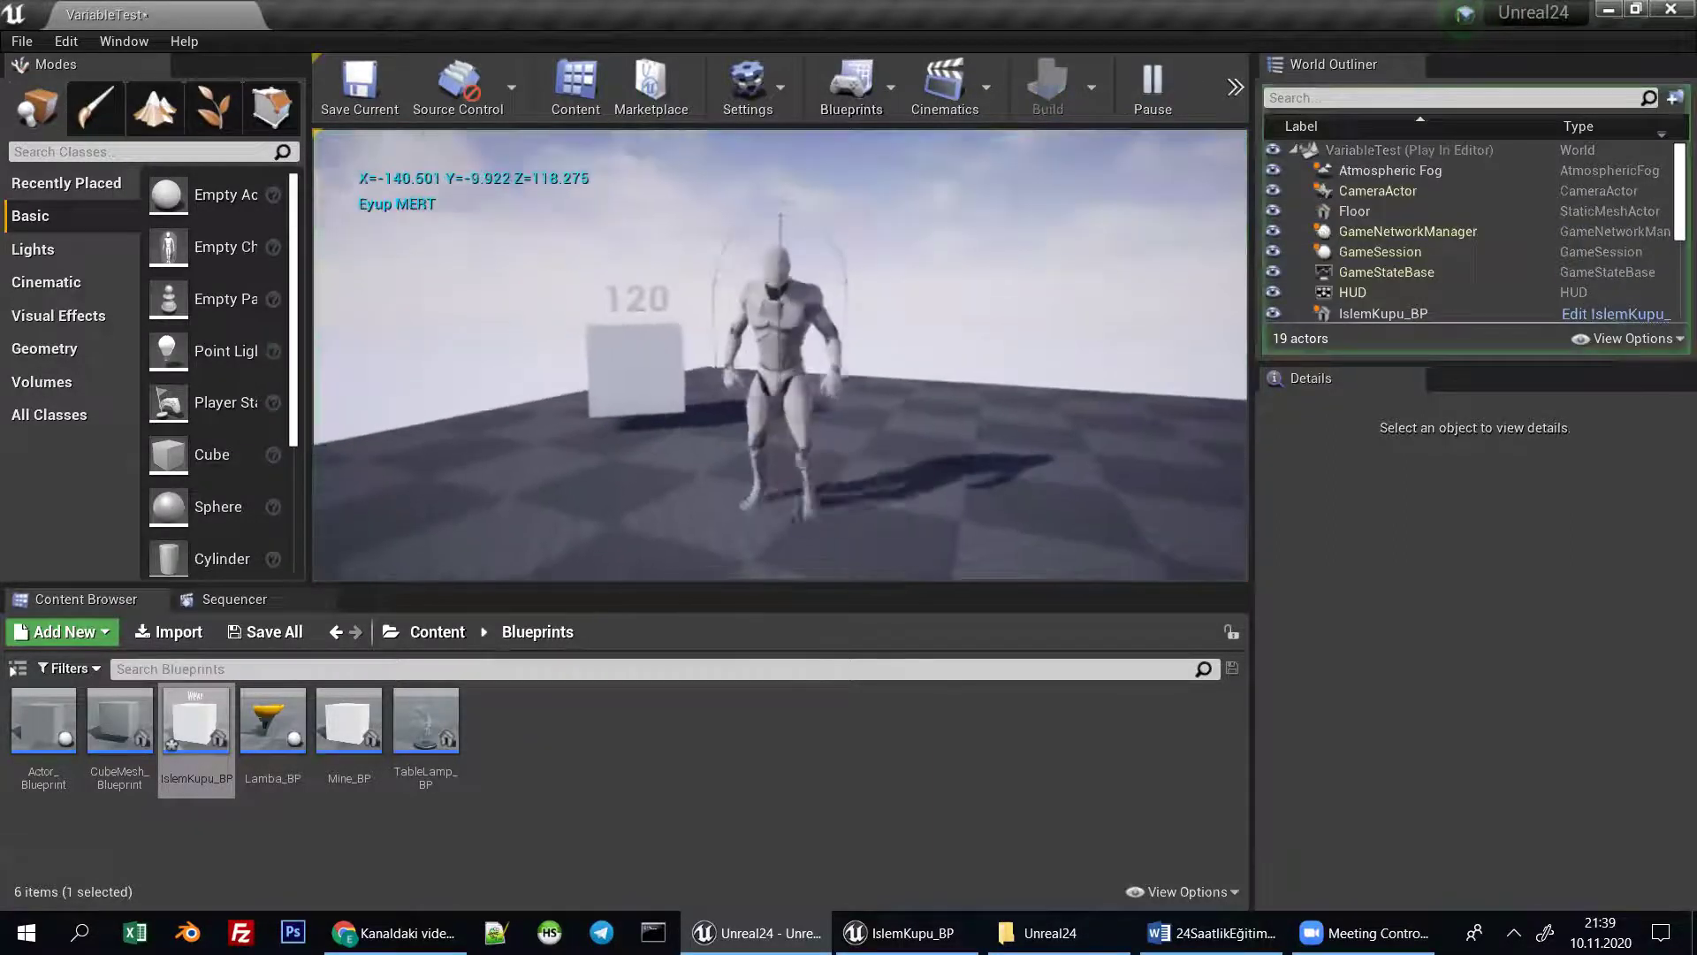
key("Escape")
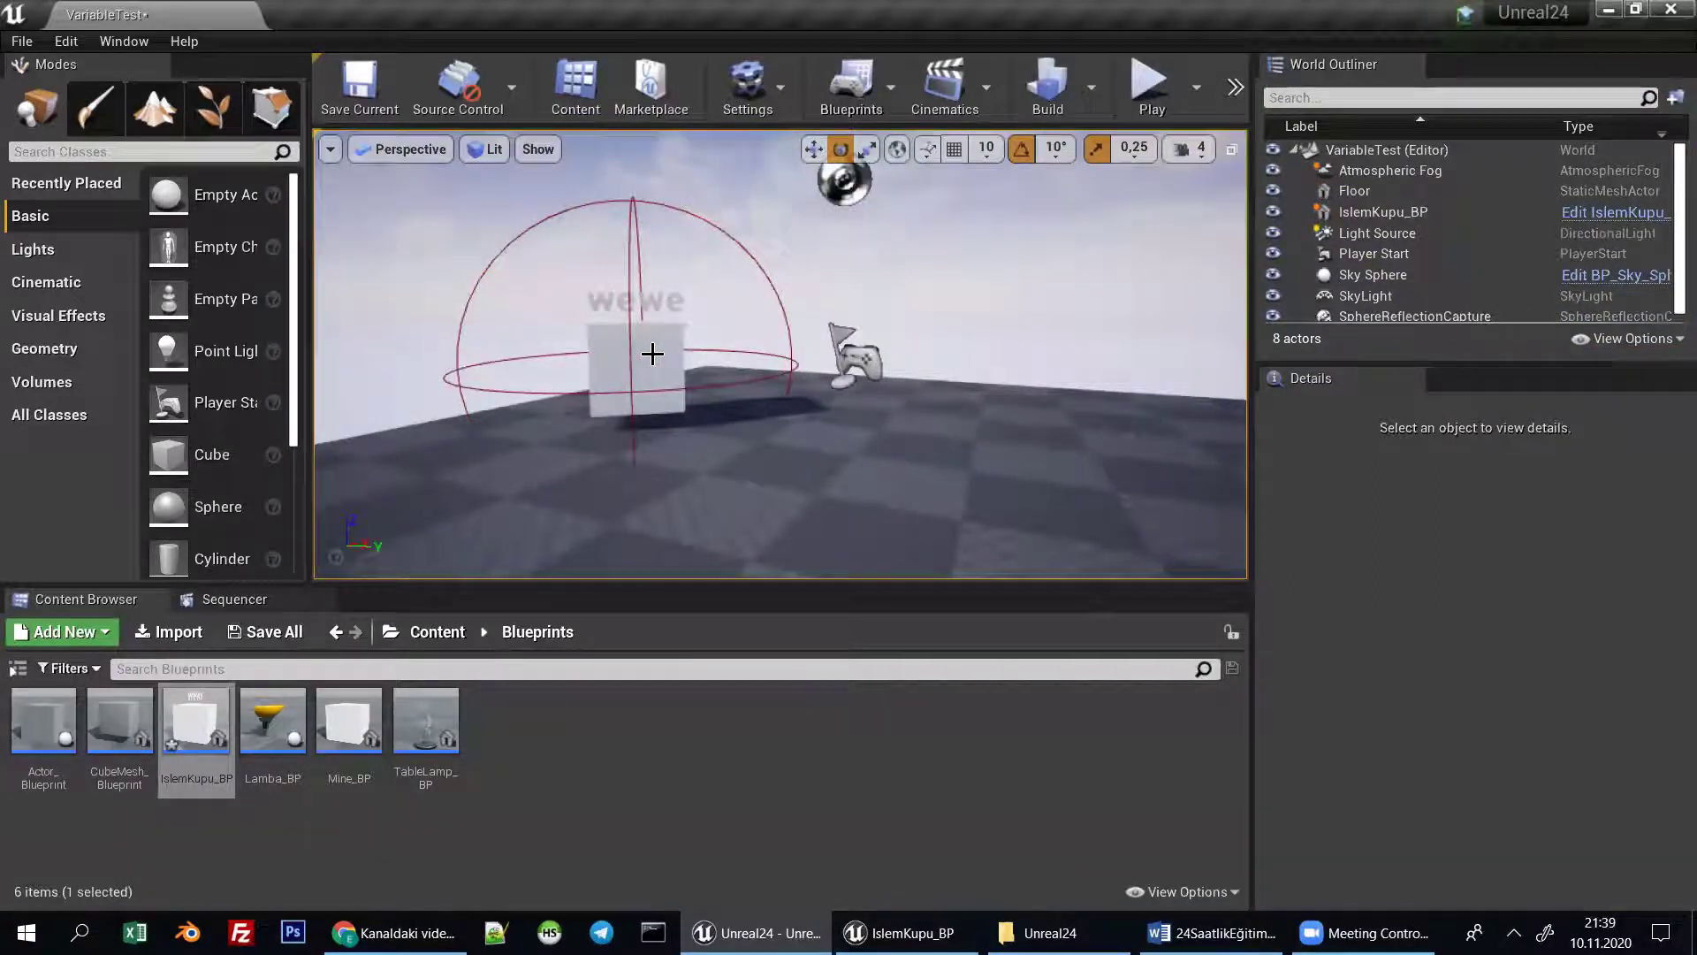
Reopen IslemKupu_BP and place First Int and Second Int getter nodes below Event BeginPlay.
double_click(185, 738)
left_click_drag(506, 423, 508, 330)
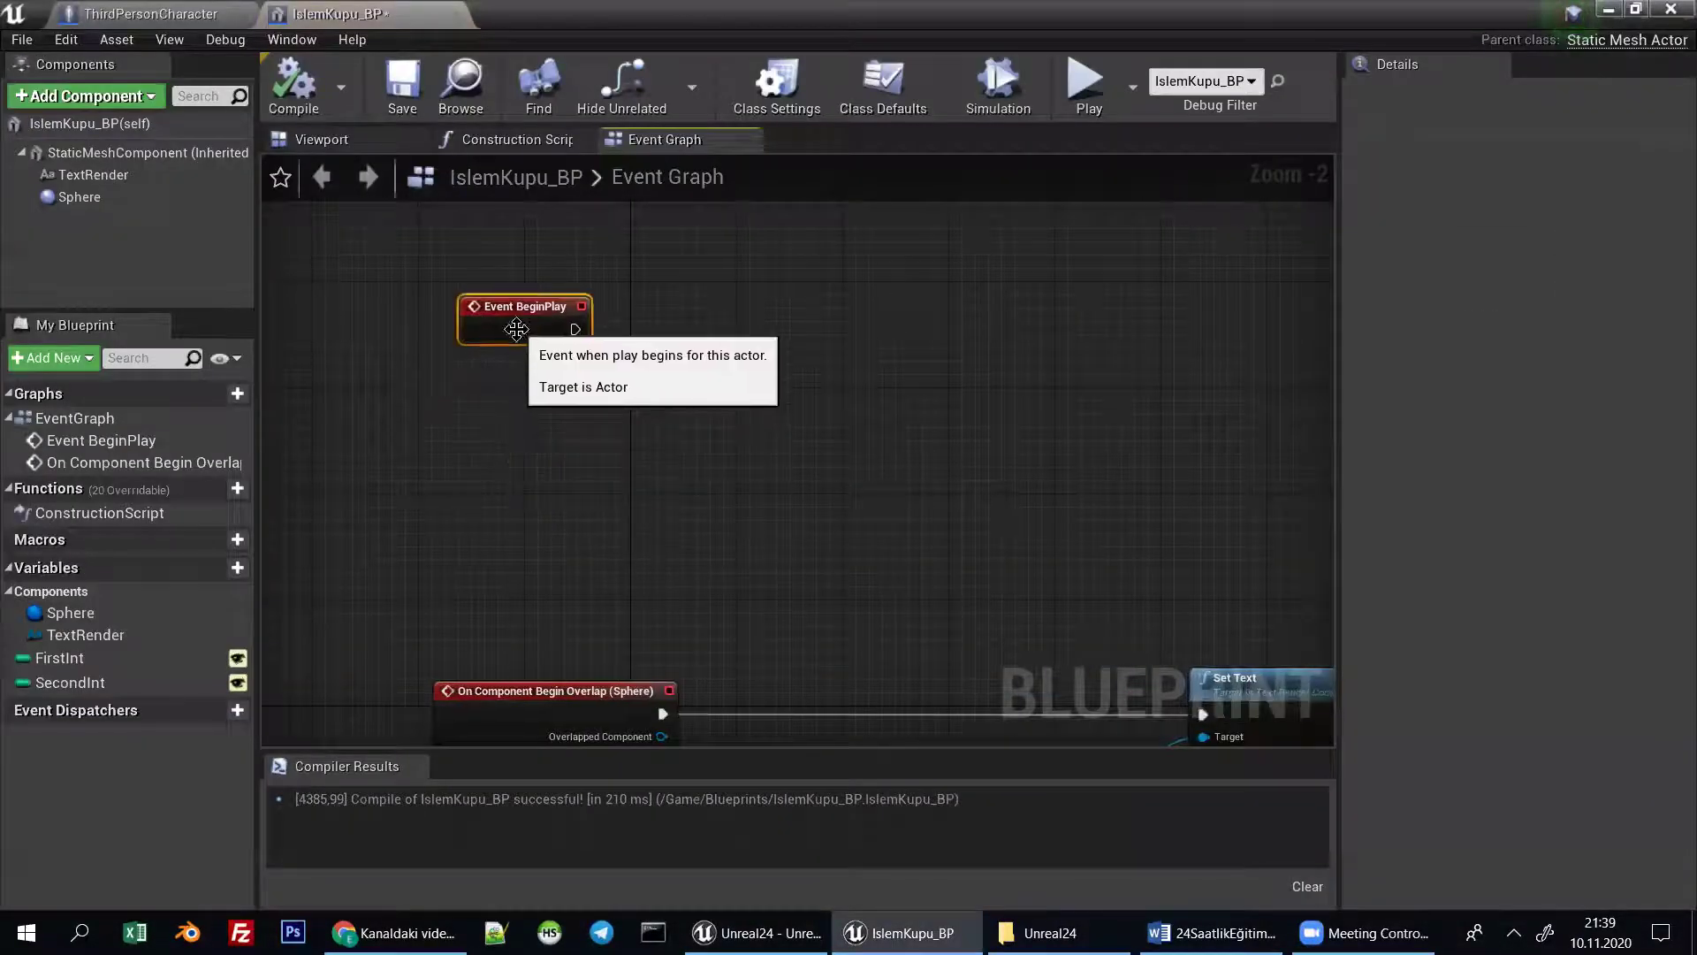
mouse_move(88, 658)
left_mouse_down()
mouse_move(526, 442)
mouse_move(508, 438)
left_mouse_up()
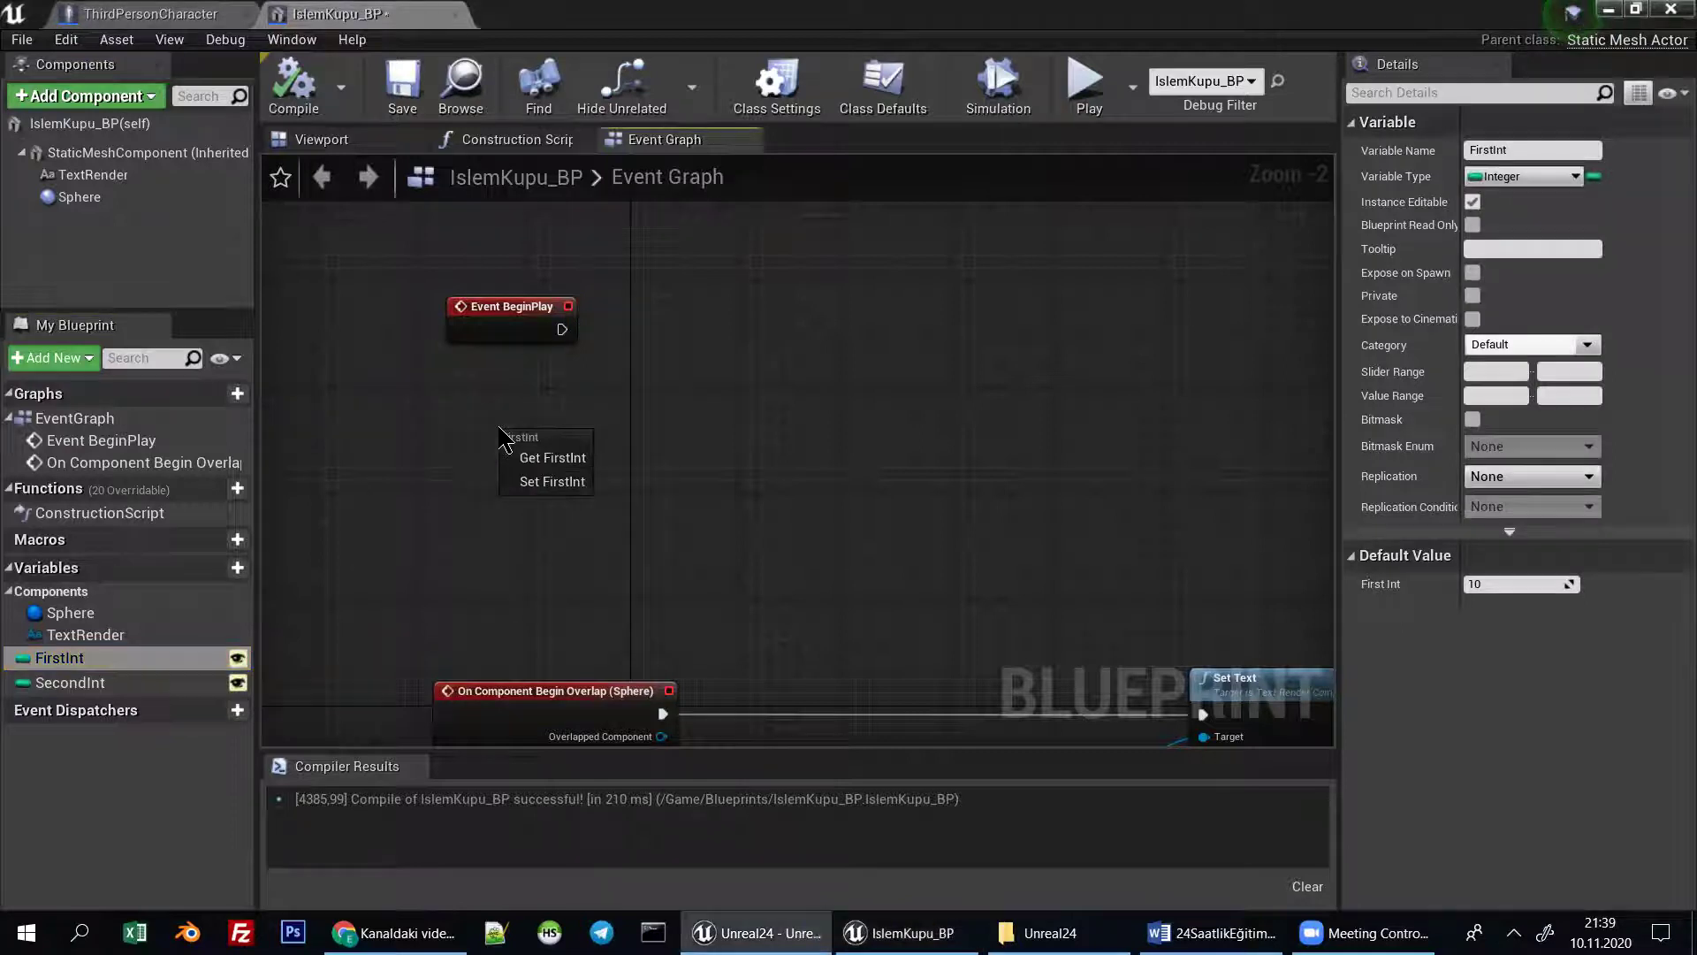
left_click(553, 459)
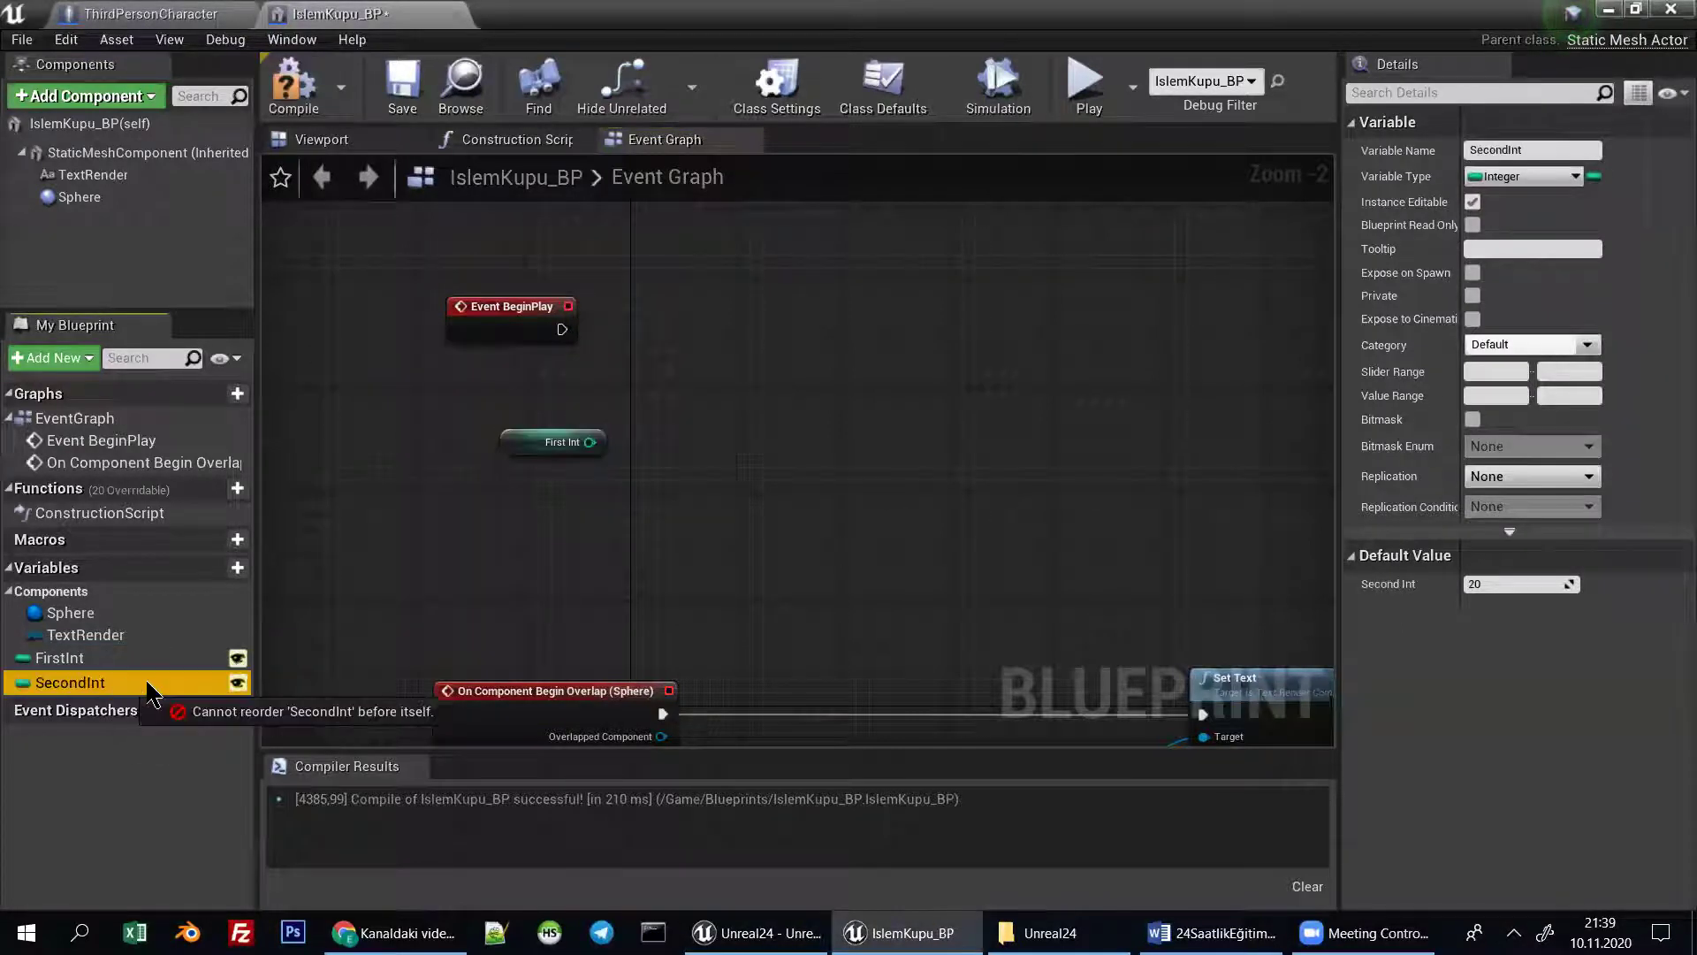
left_click_drag(113, 688, 514, 511)
left_click(530, 525)
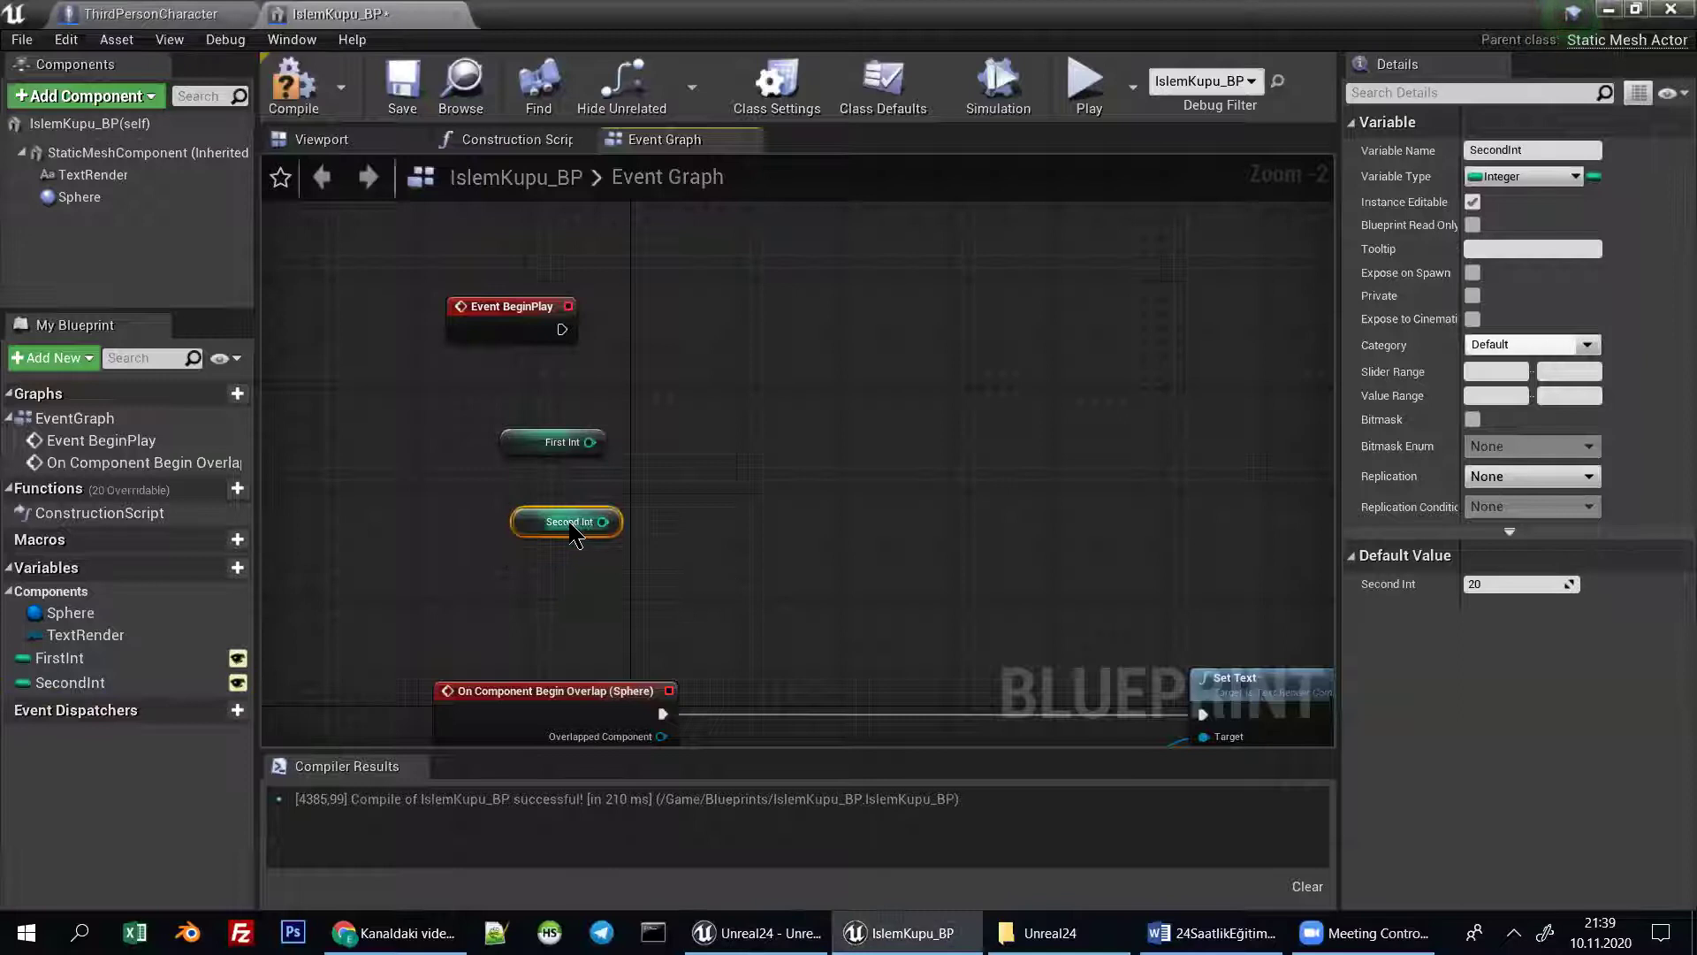
Search the graph actions for 'append'.
left_click(723, 508)
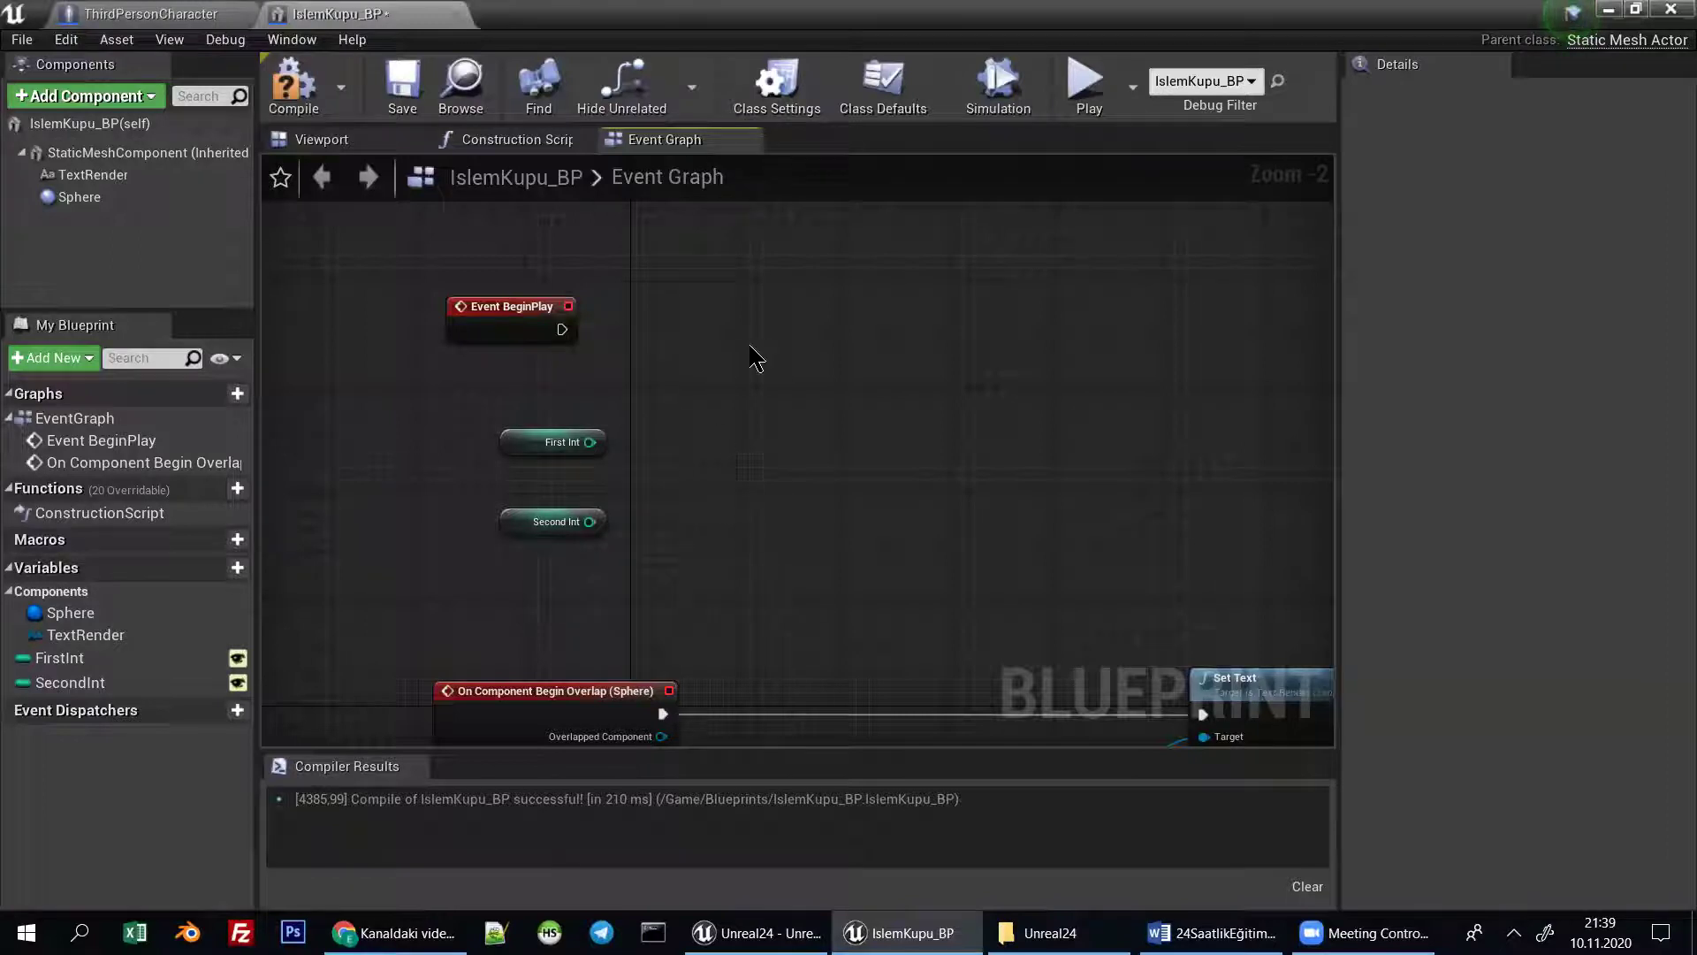
right_click(741, 461)
type("append")
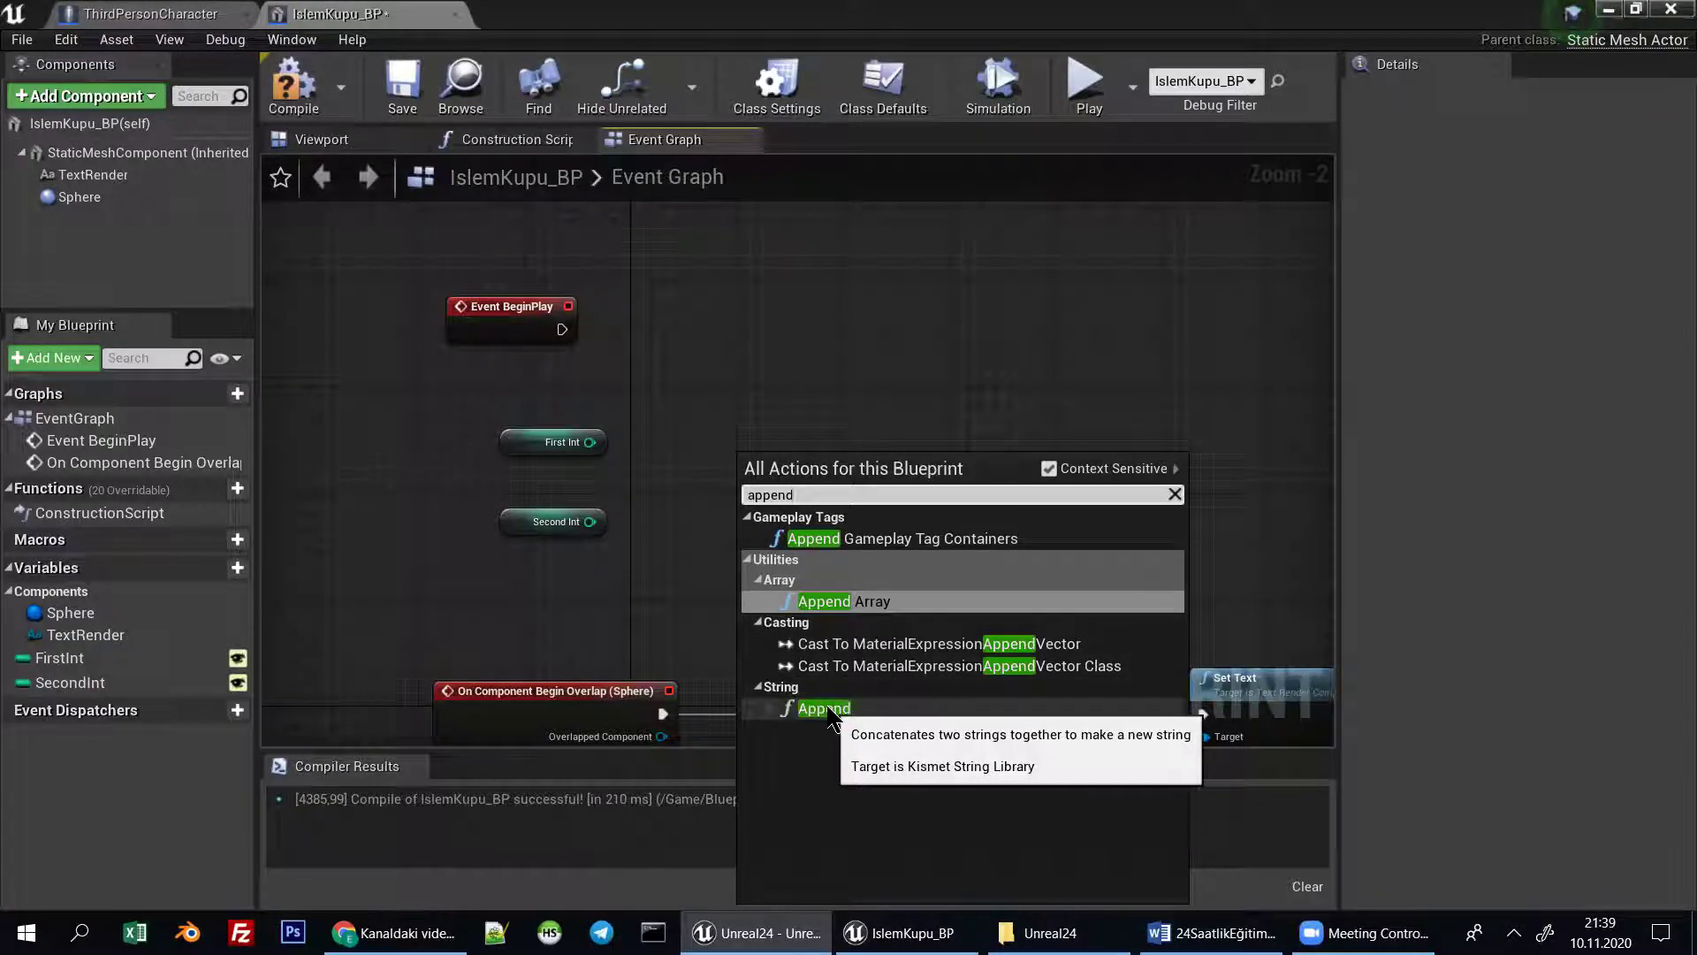
Add an Append node and feed First Int into its A input through an int-to-string conversion.
left_click(809, 712)
left_click_drag(804, 487, 777, 474)
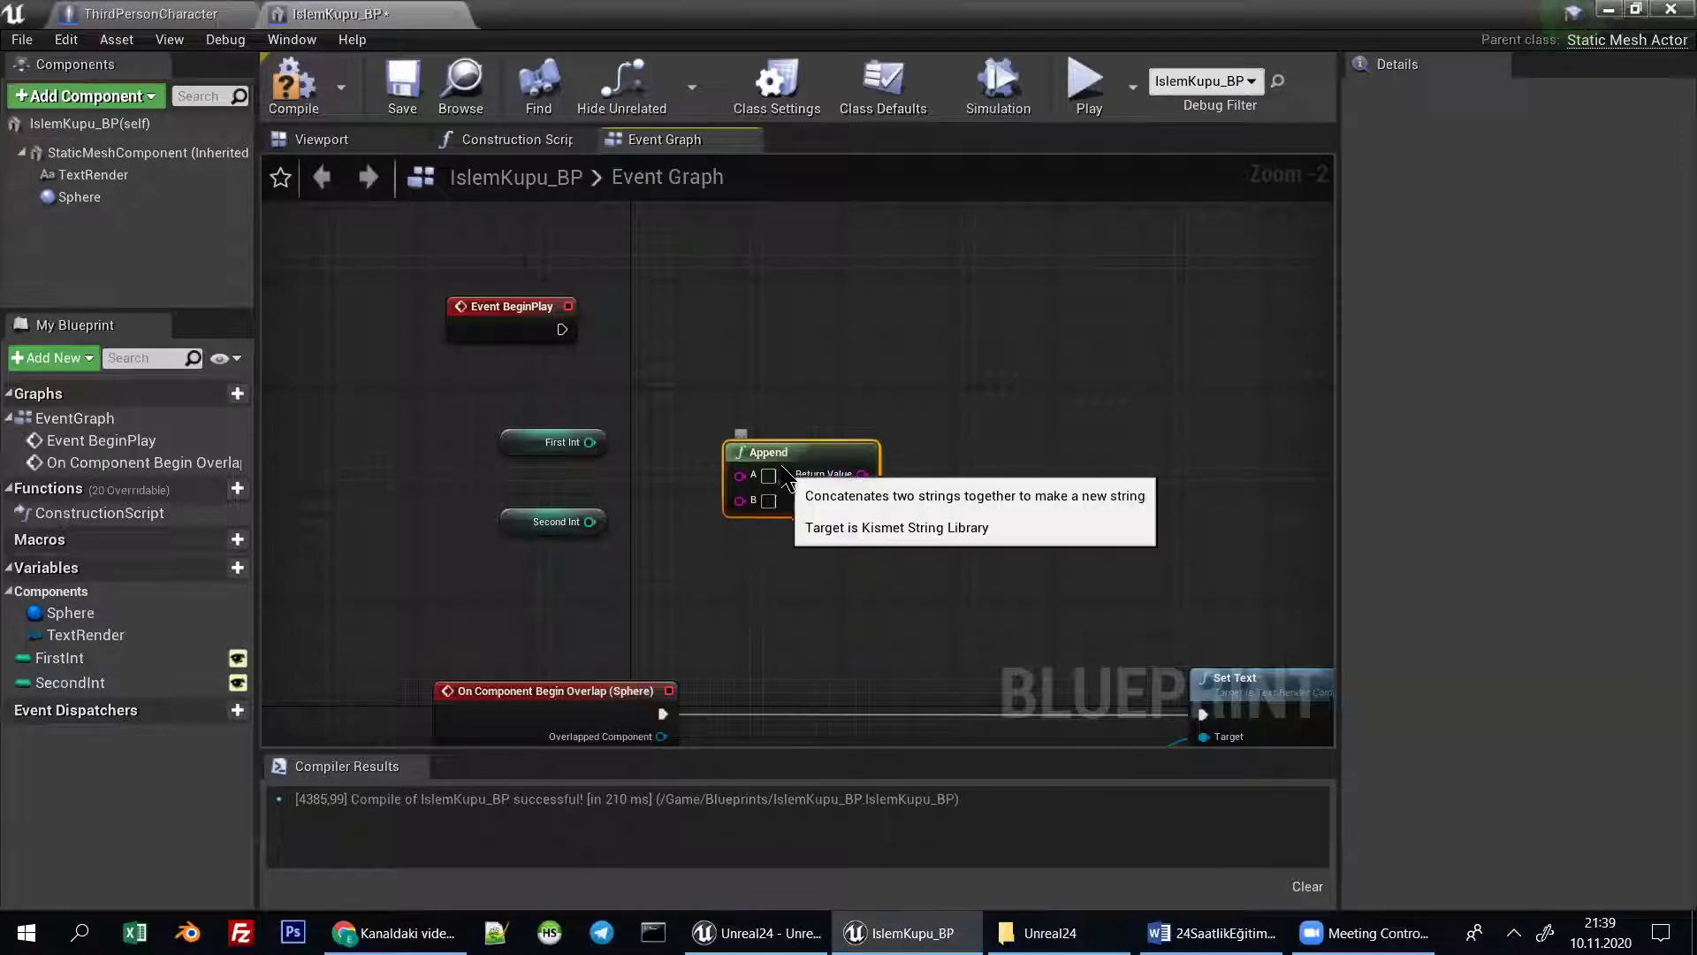
left_click_drag(589, 442, 727, 475)
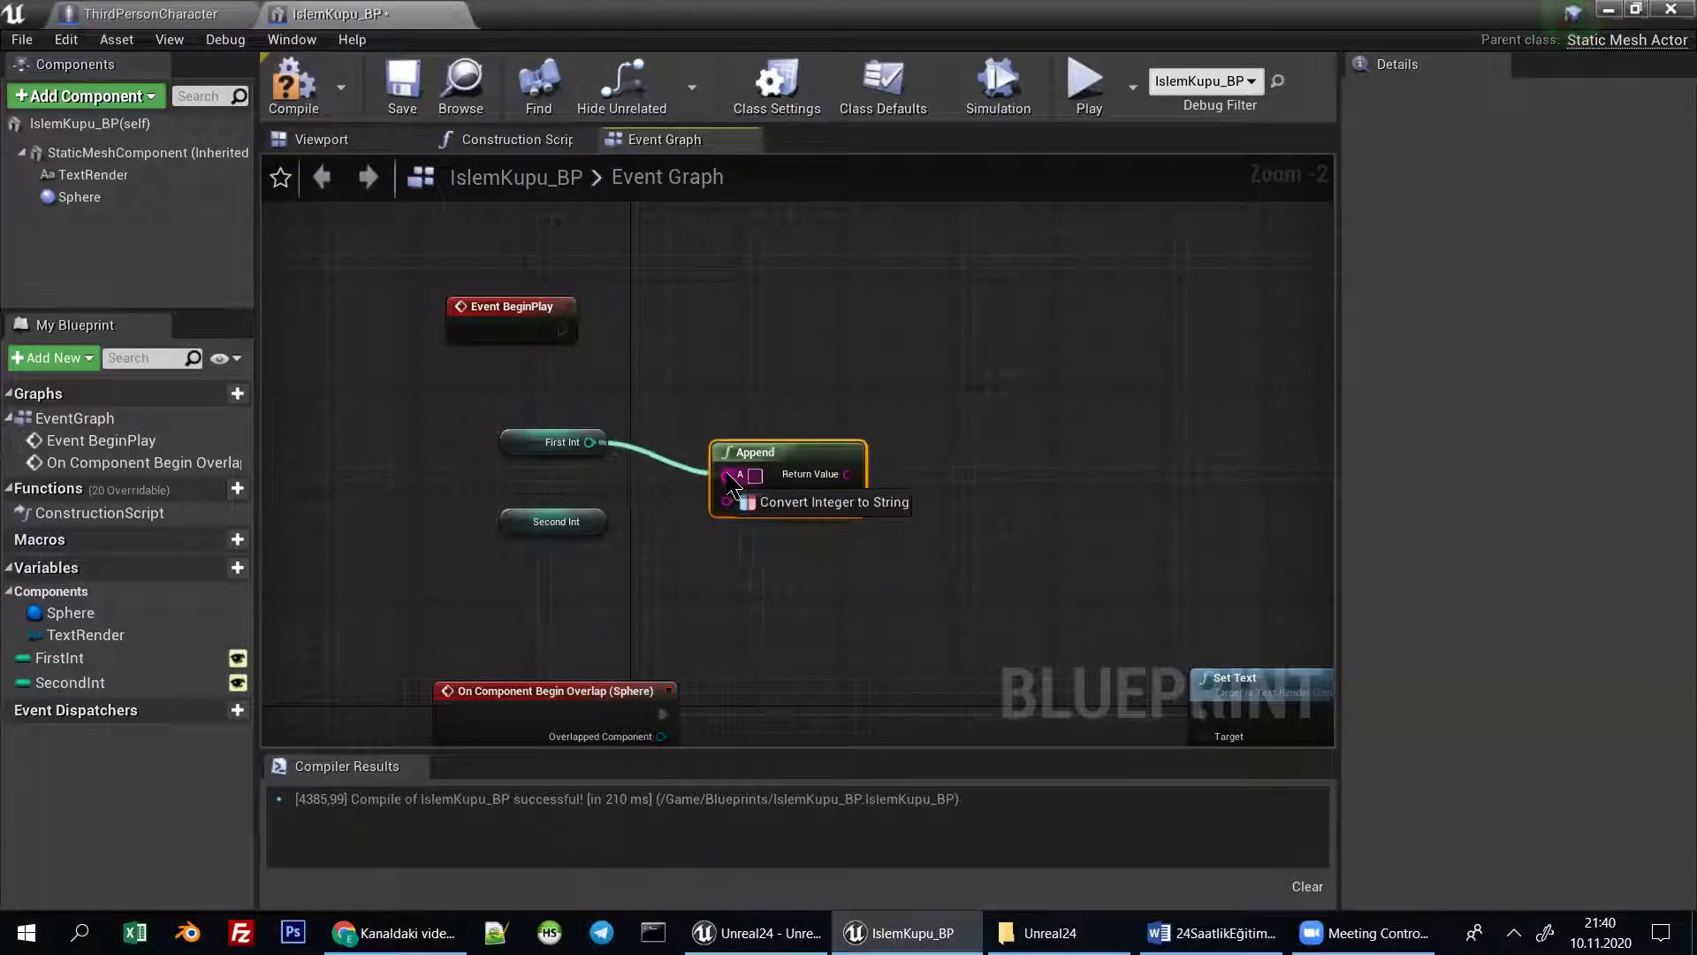
left_click_drag(732, 485, 818, 425)
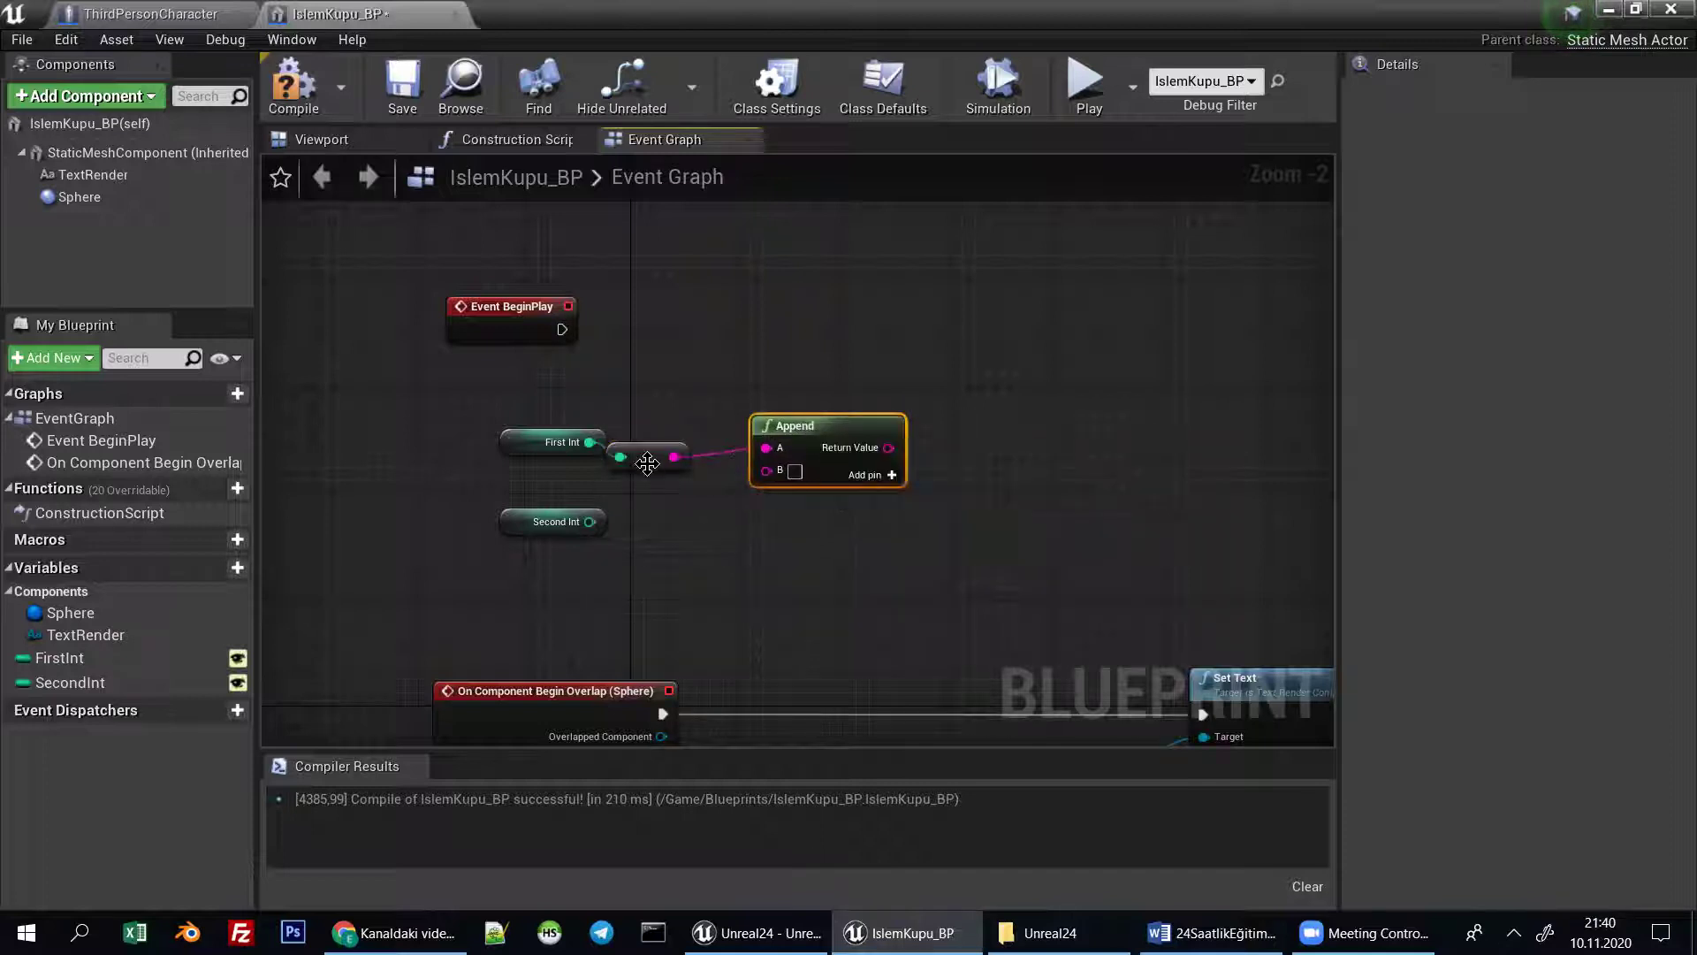
left_click_drag(648, 463, 662, 449)
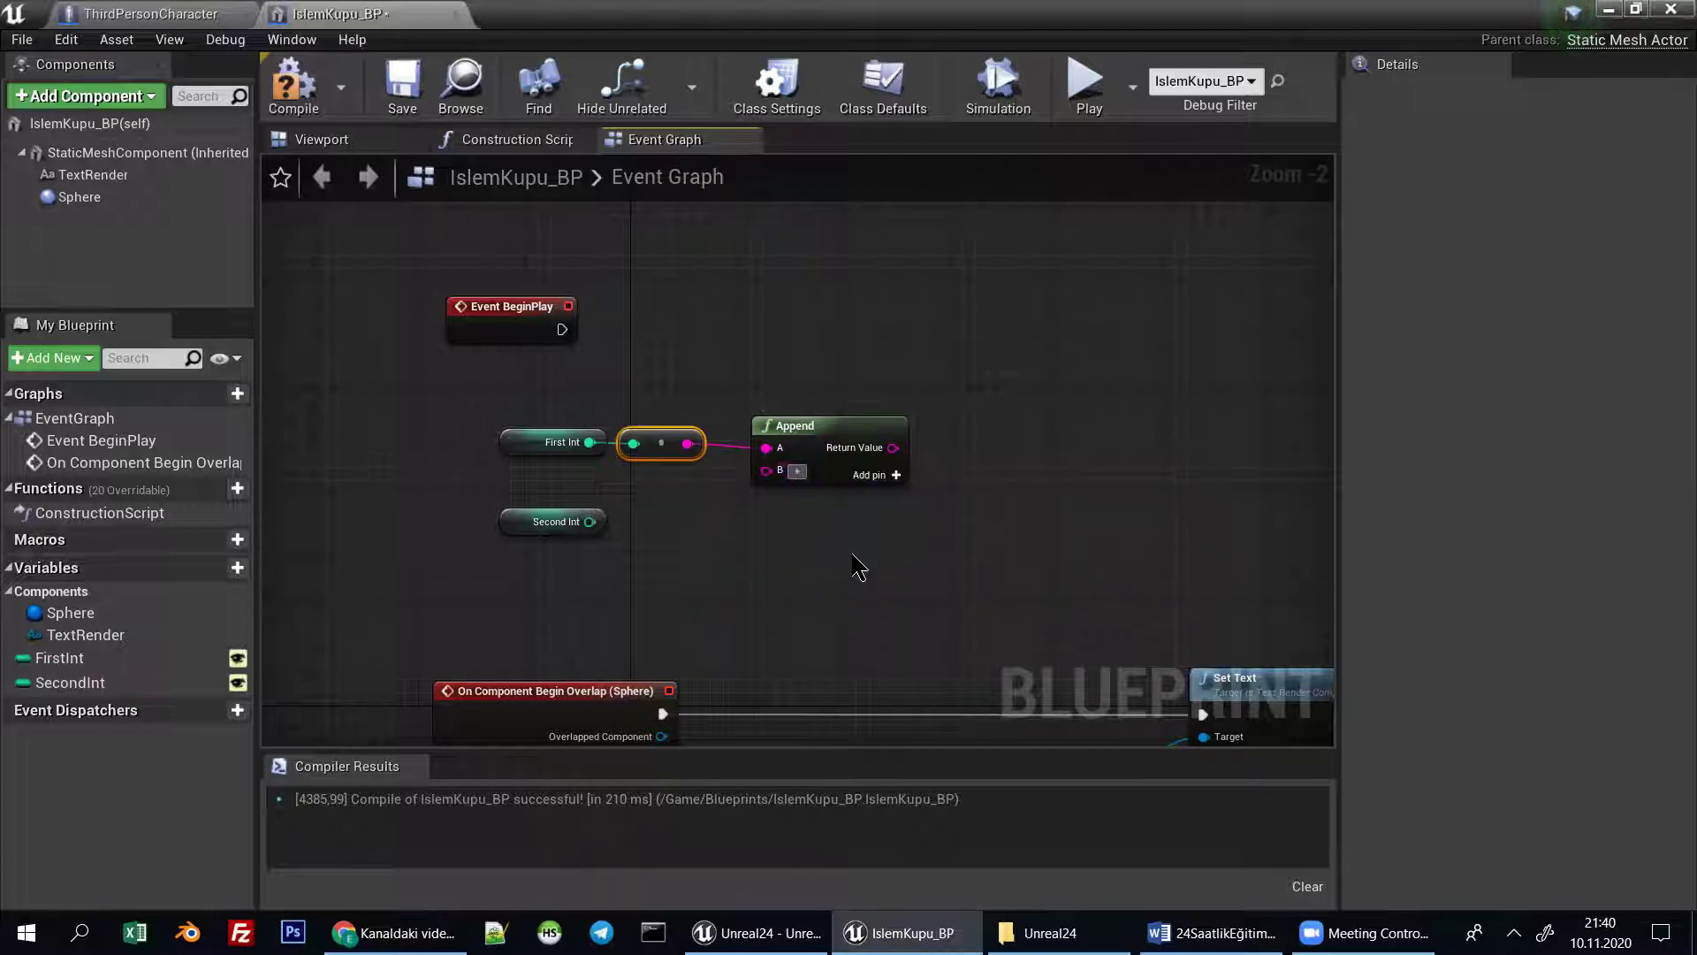
Add a third Append input and connect the First Int and Second Int strings to A and C.
left_click(871, 478)
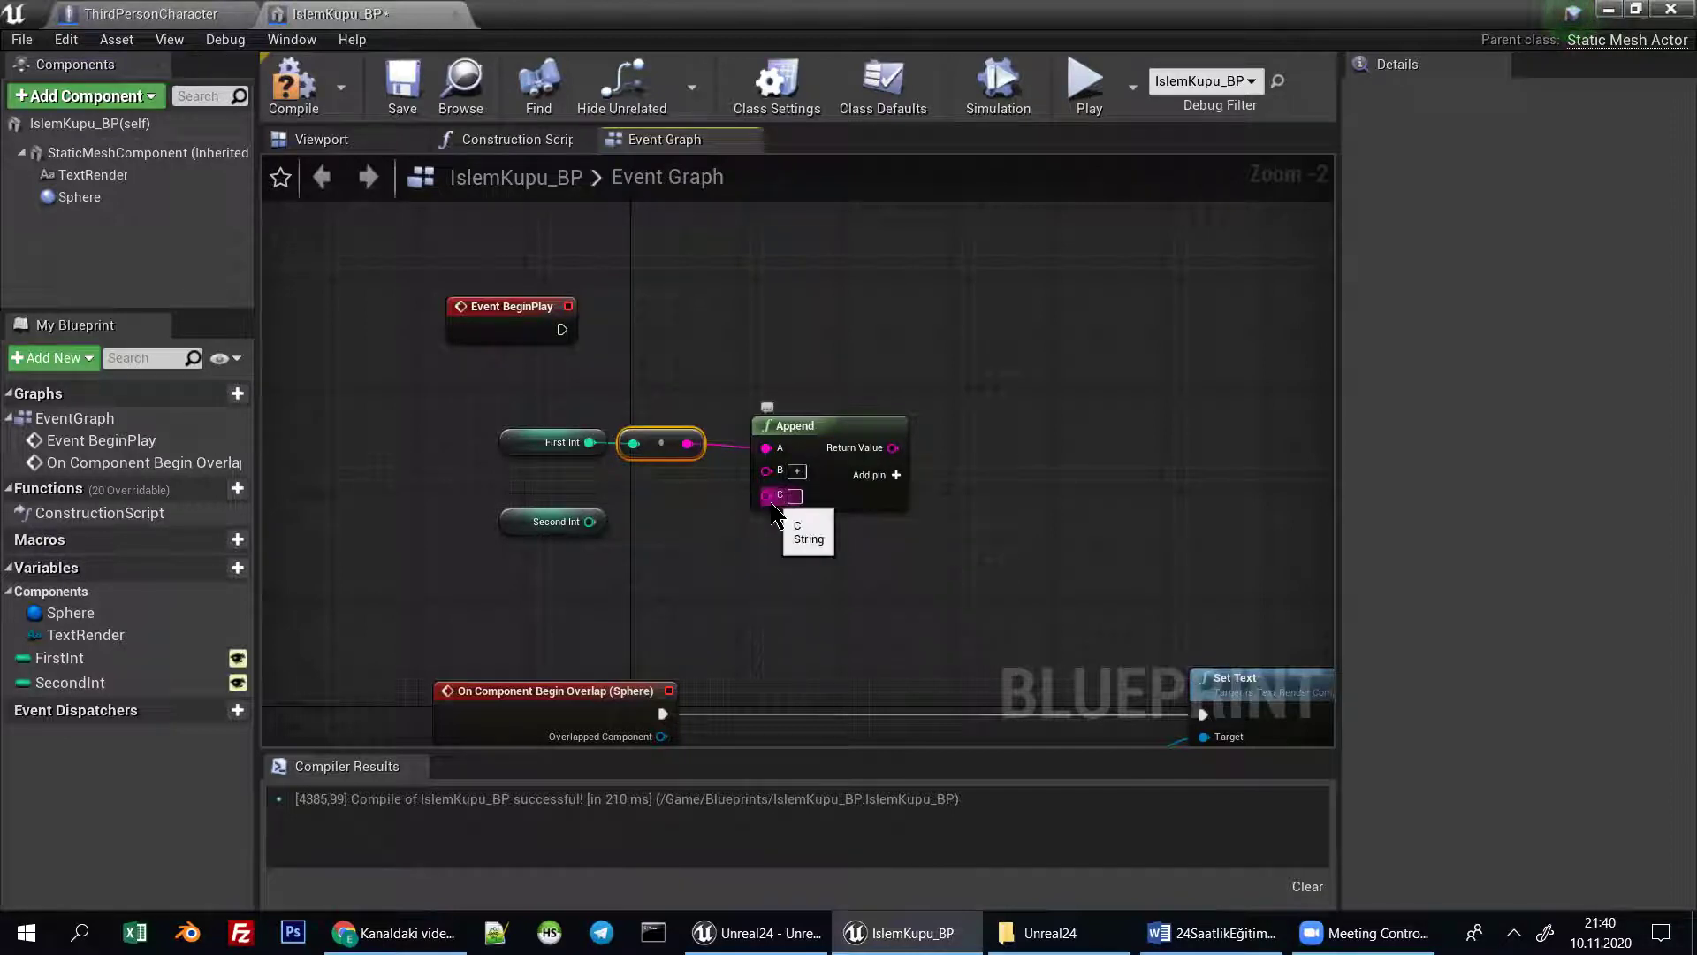
left_click_drag(590, 521, 772, 503)
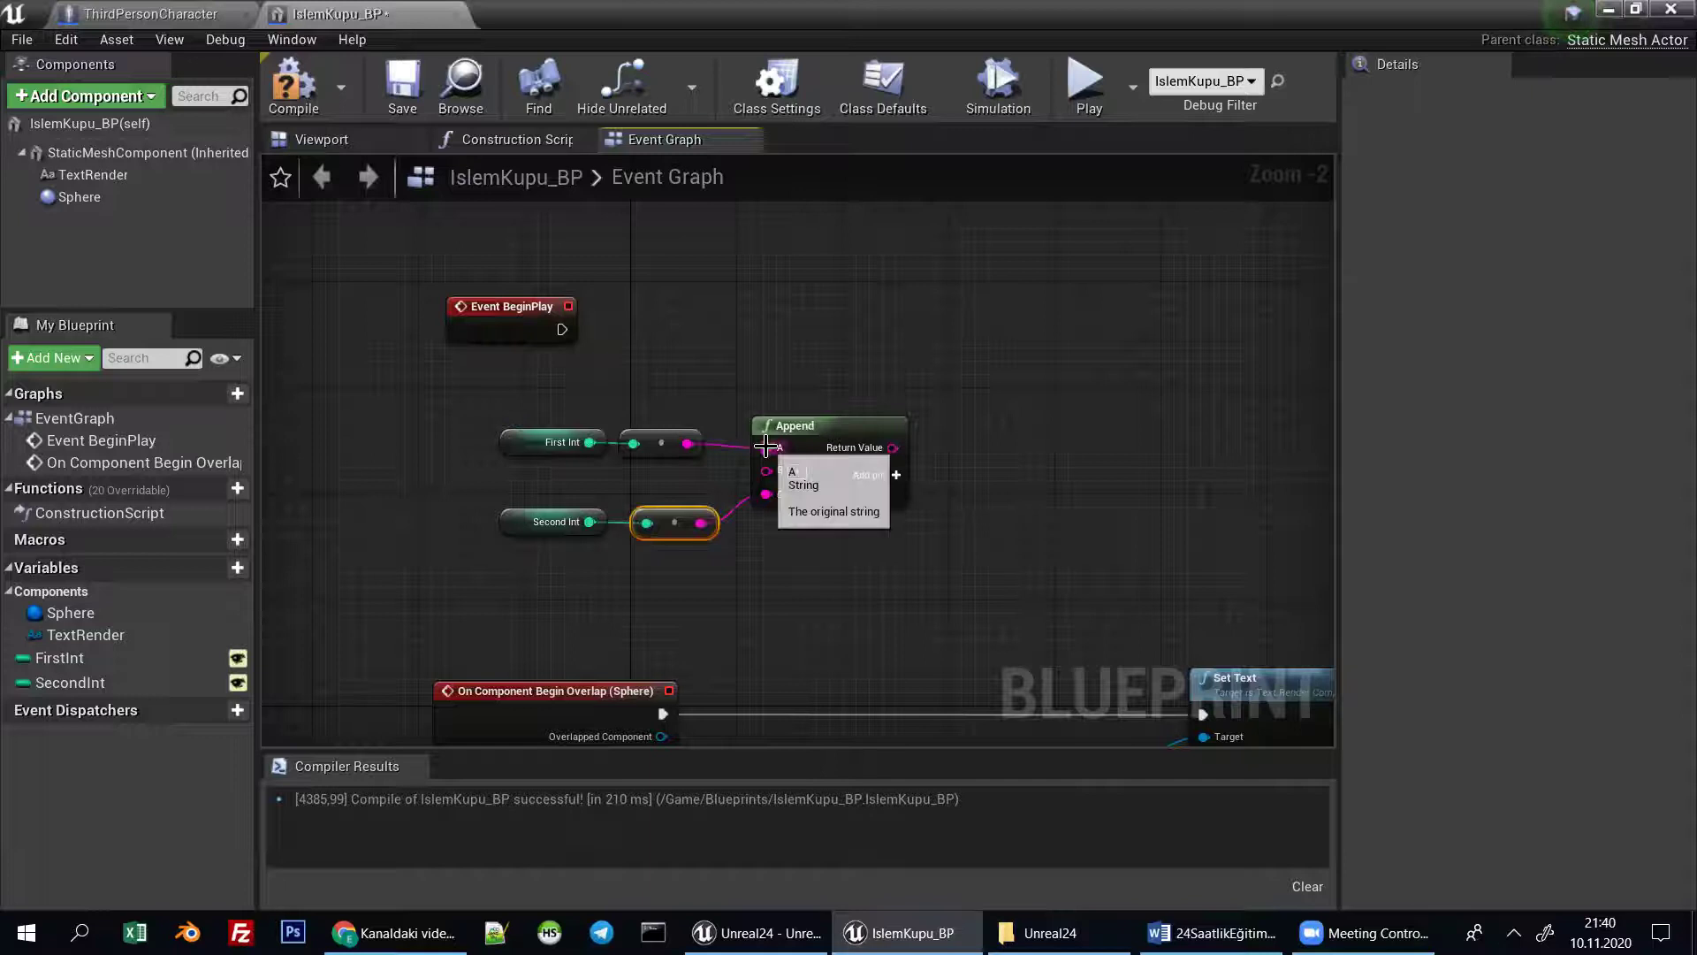
left_click_drag(765, 445, 768, 448)
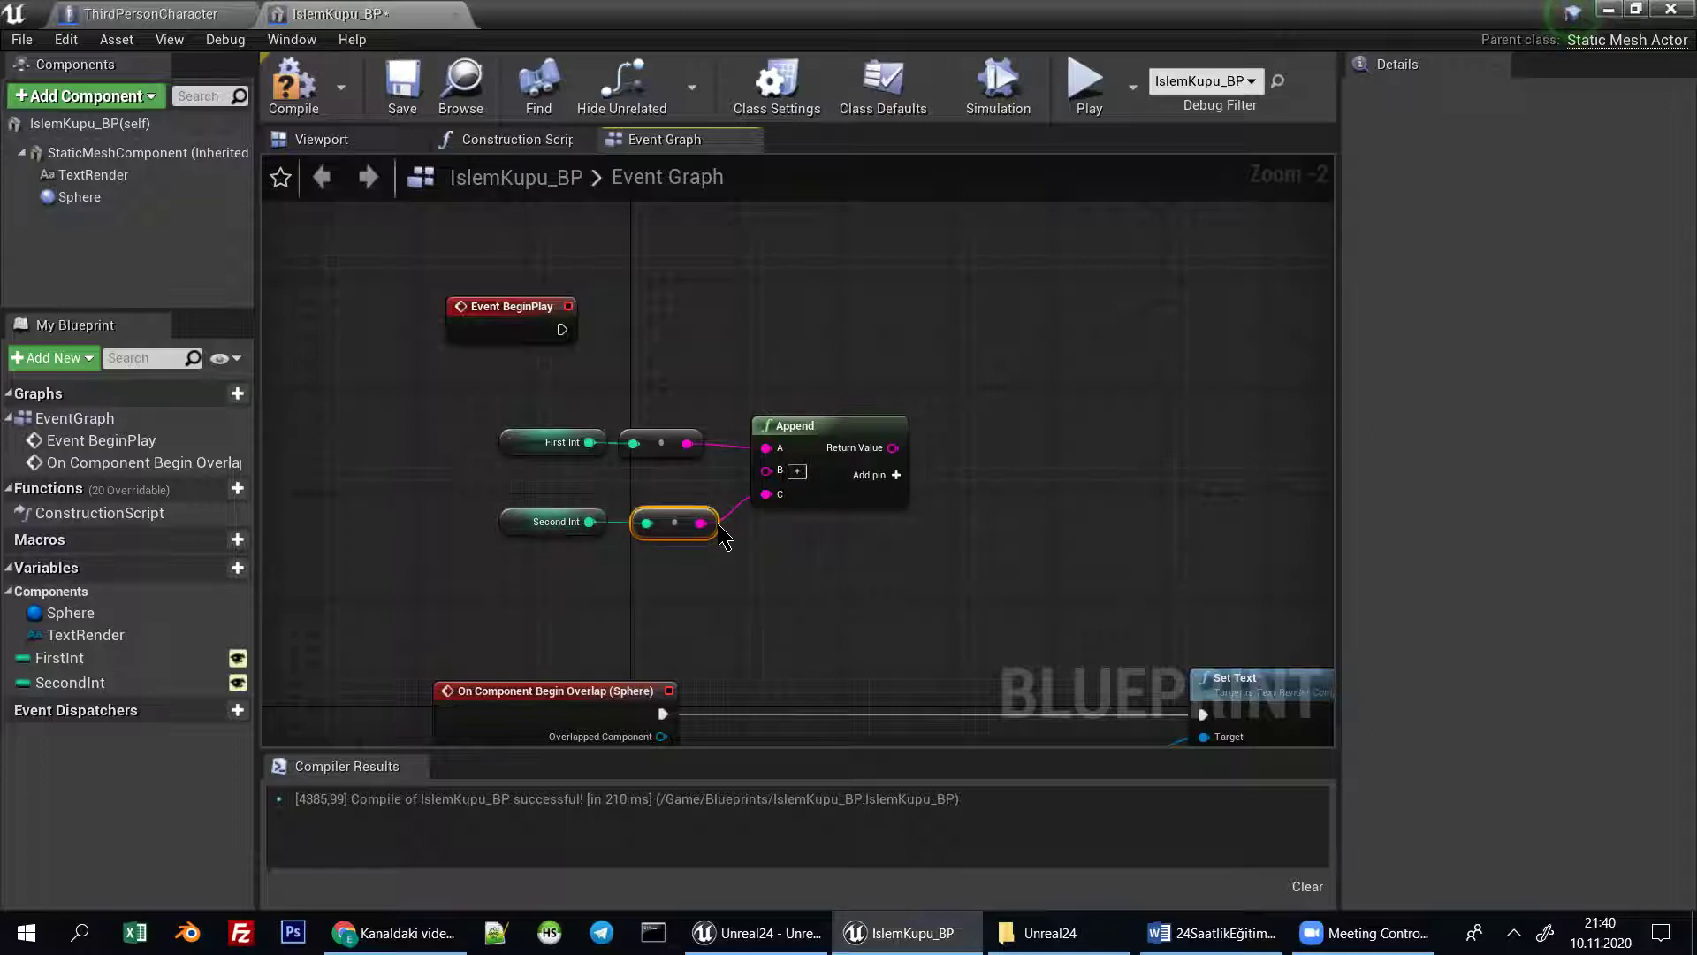
left_click_drag(772, 508, 768, 497)
Begin wiring the Append result onward, checking the cube's text in the preview.
left_click_drag(892, 447, 1096, 433)
right_click_drag(936, 569, 872, 502)
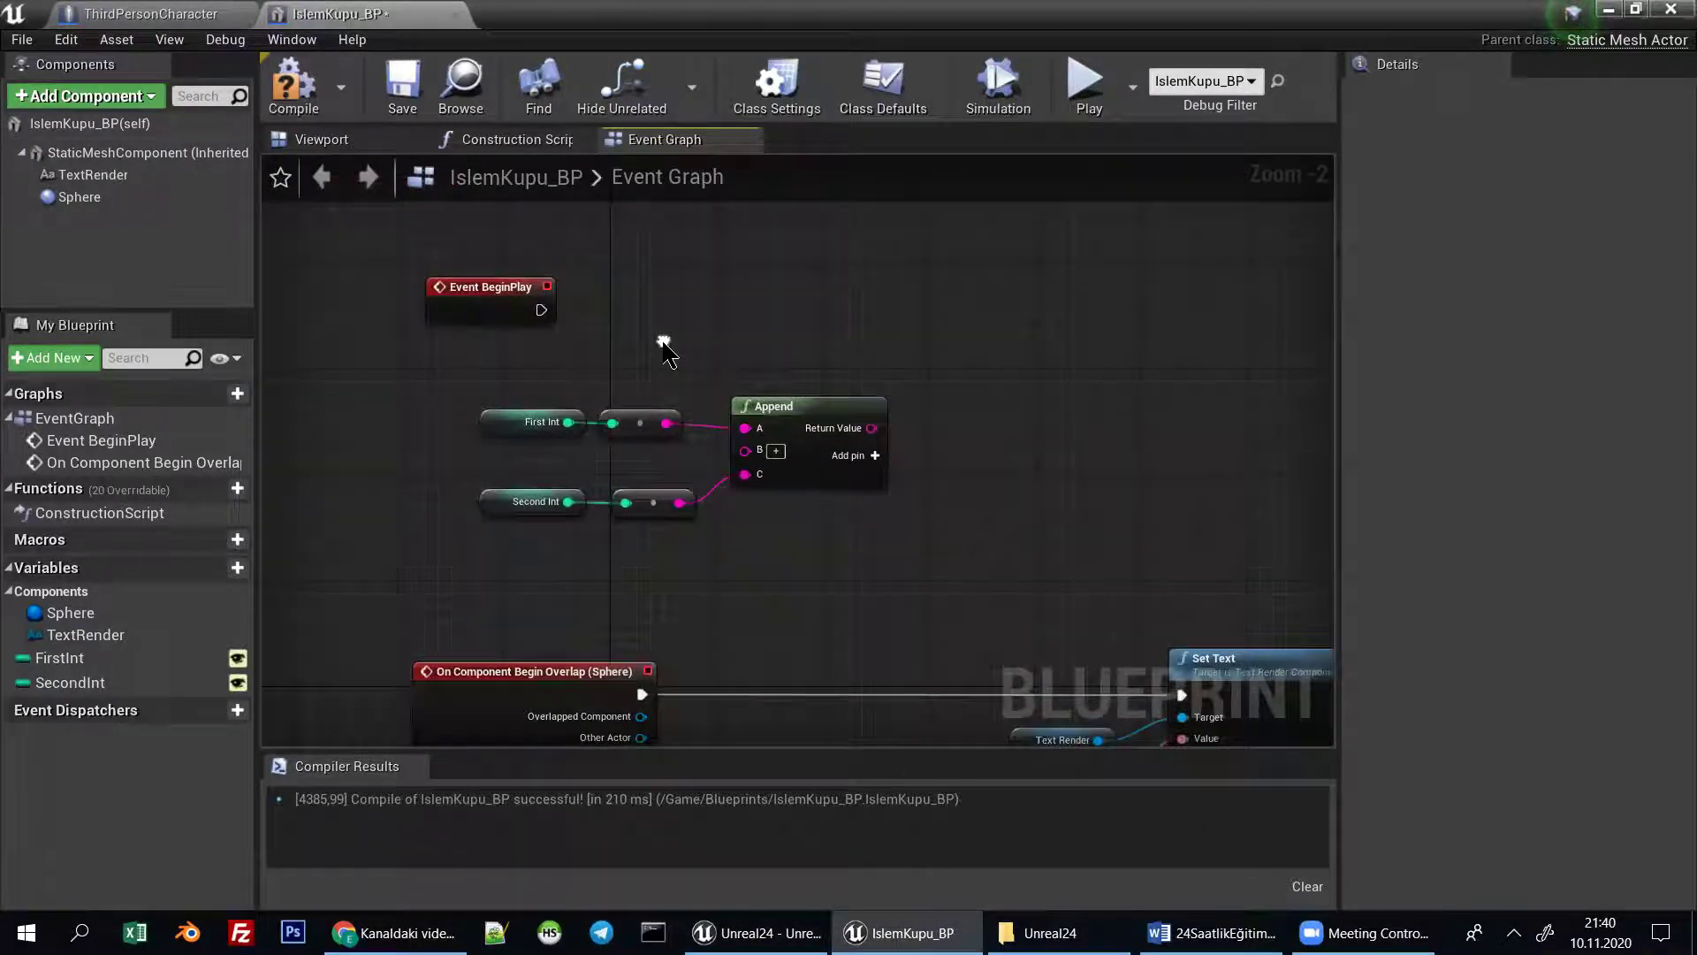
left_click(354, 139)
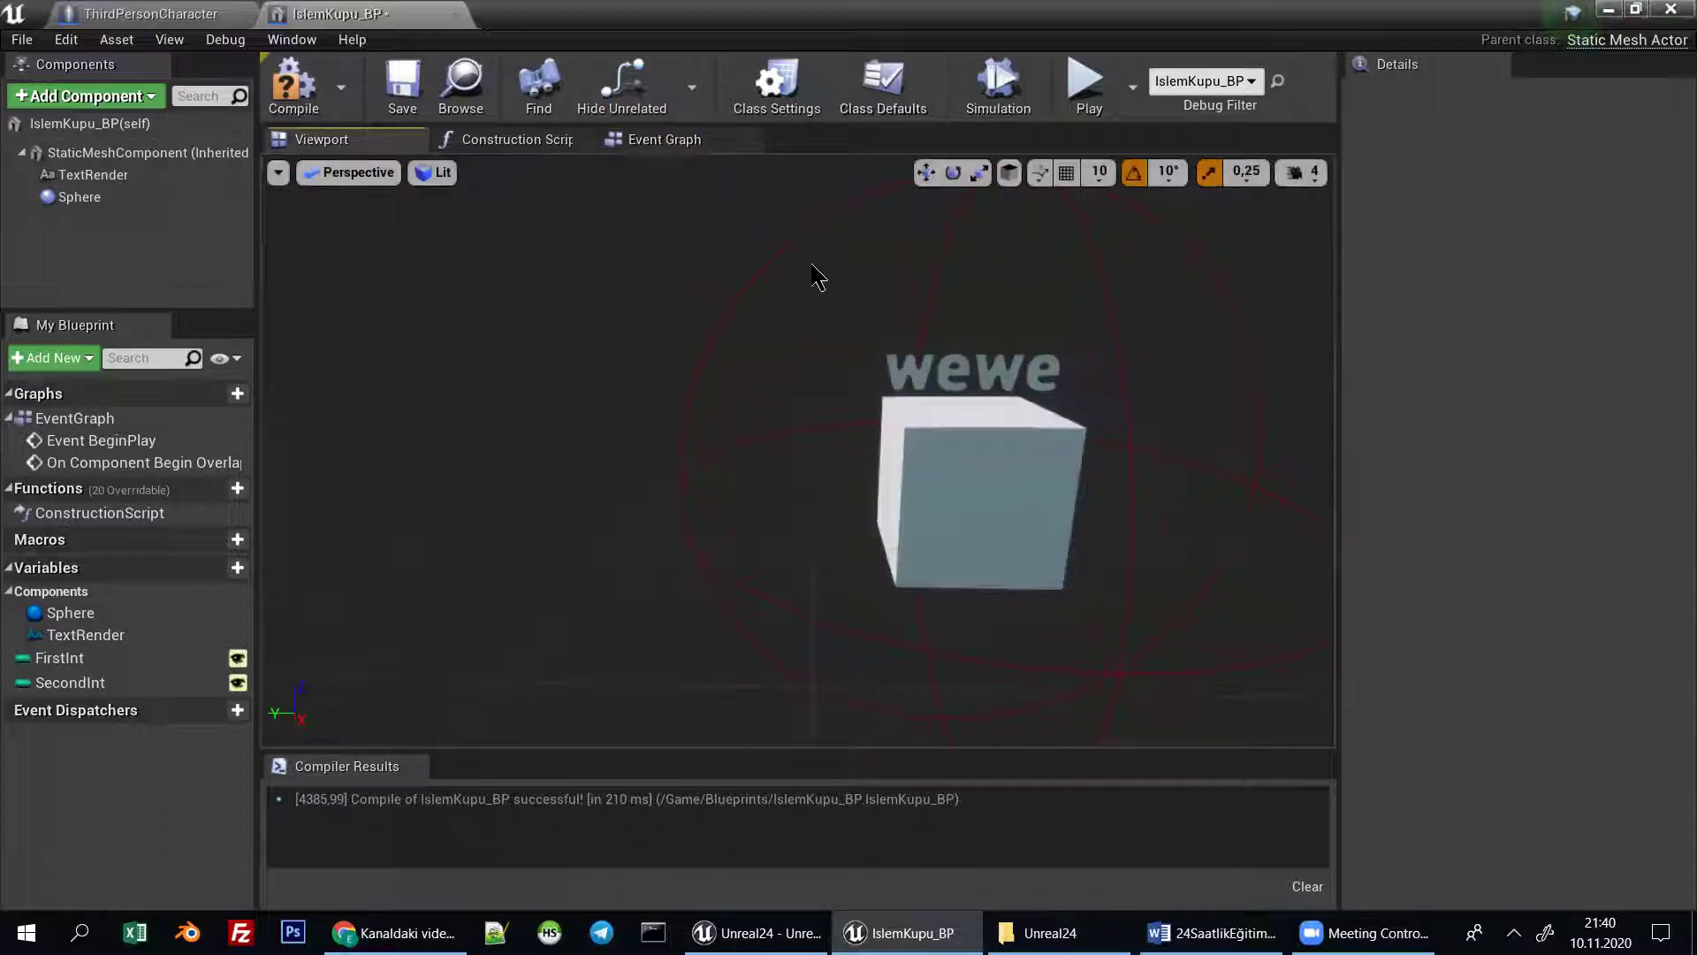
left_click(707, 146)
scroll(861, 372, "down", 1)
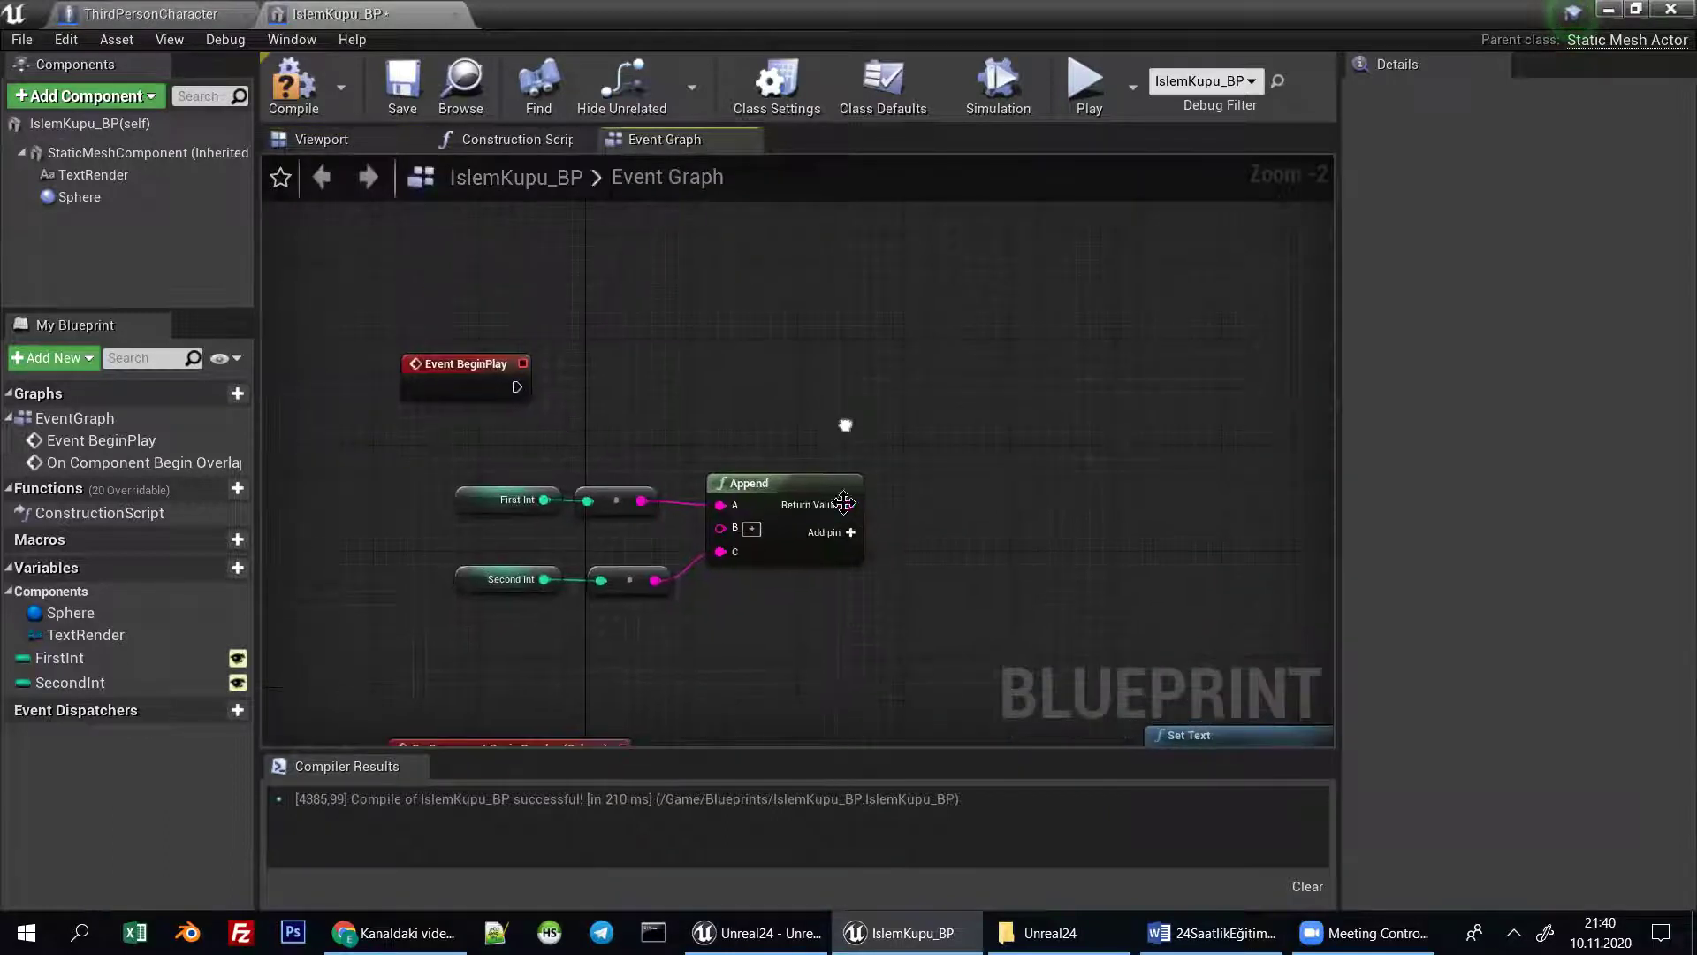
left_click_drag(851, 527, 950, 369)
Add a TextRender Set Text node run by BeginPlay, with the appended string as its Value.
left_click(705, 431)
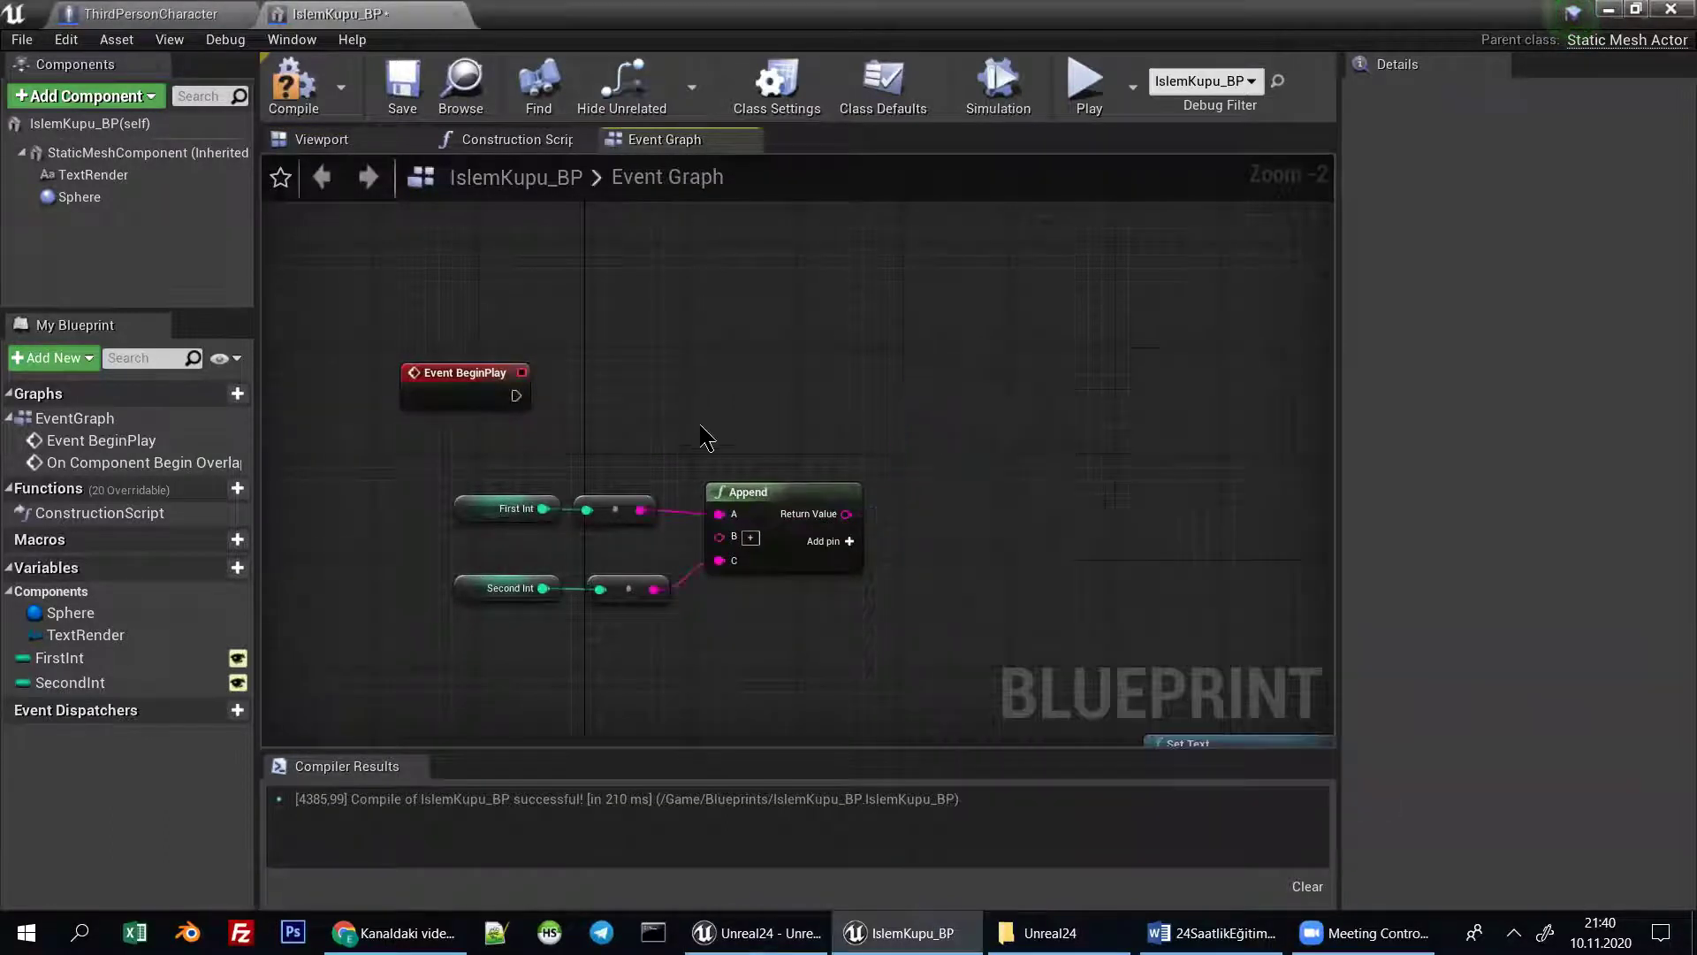
left_click_drag(92, 174, 861, 446)
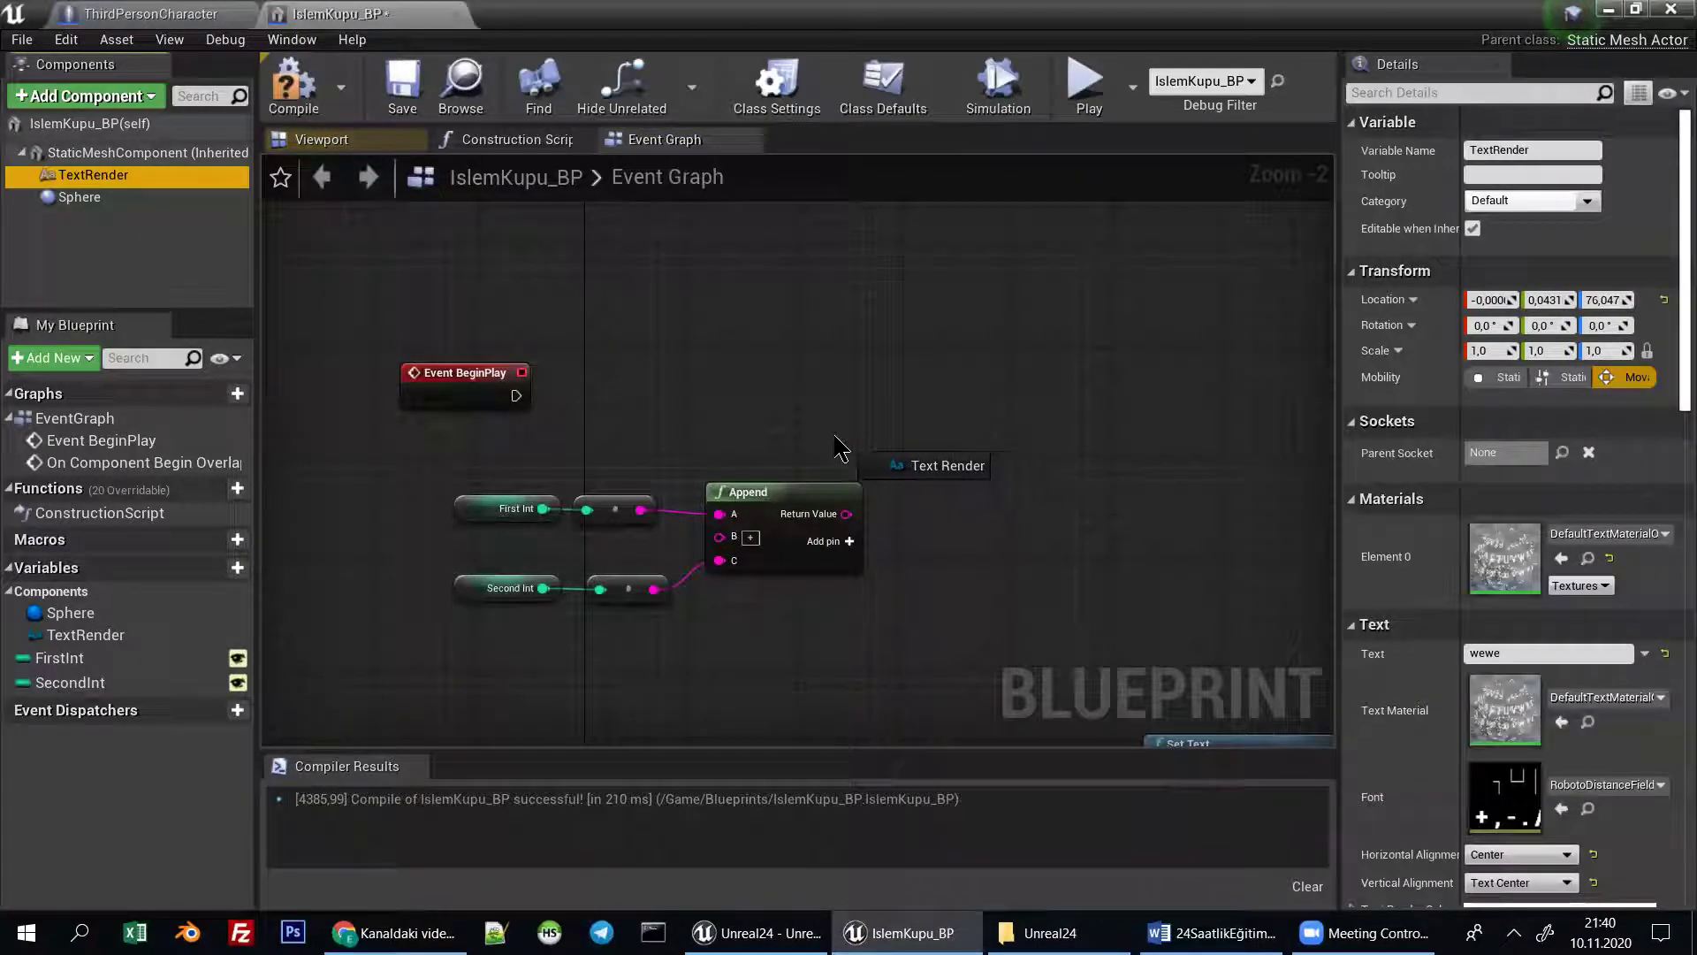
left_click_drag(915, 455, 994, 408)
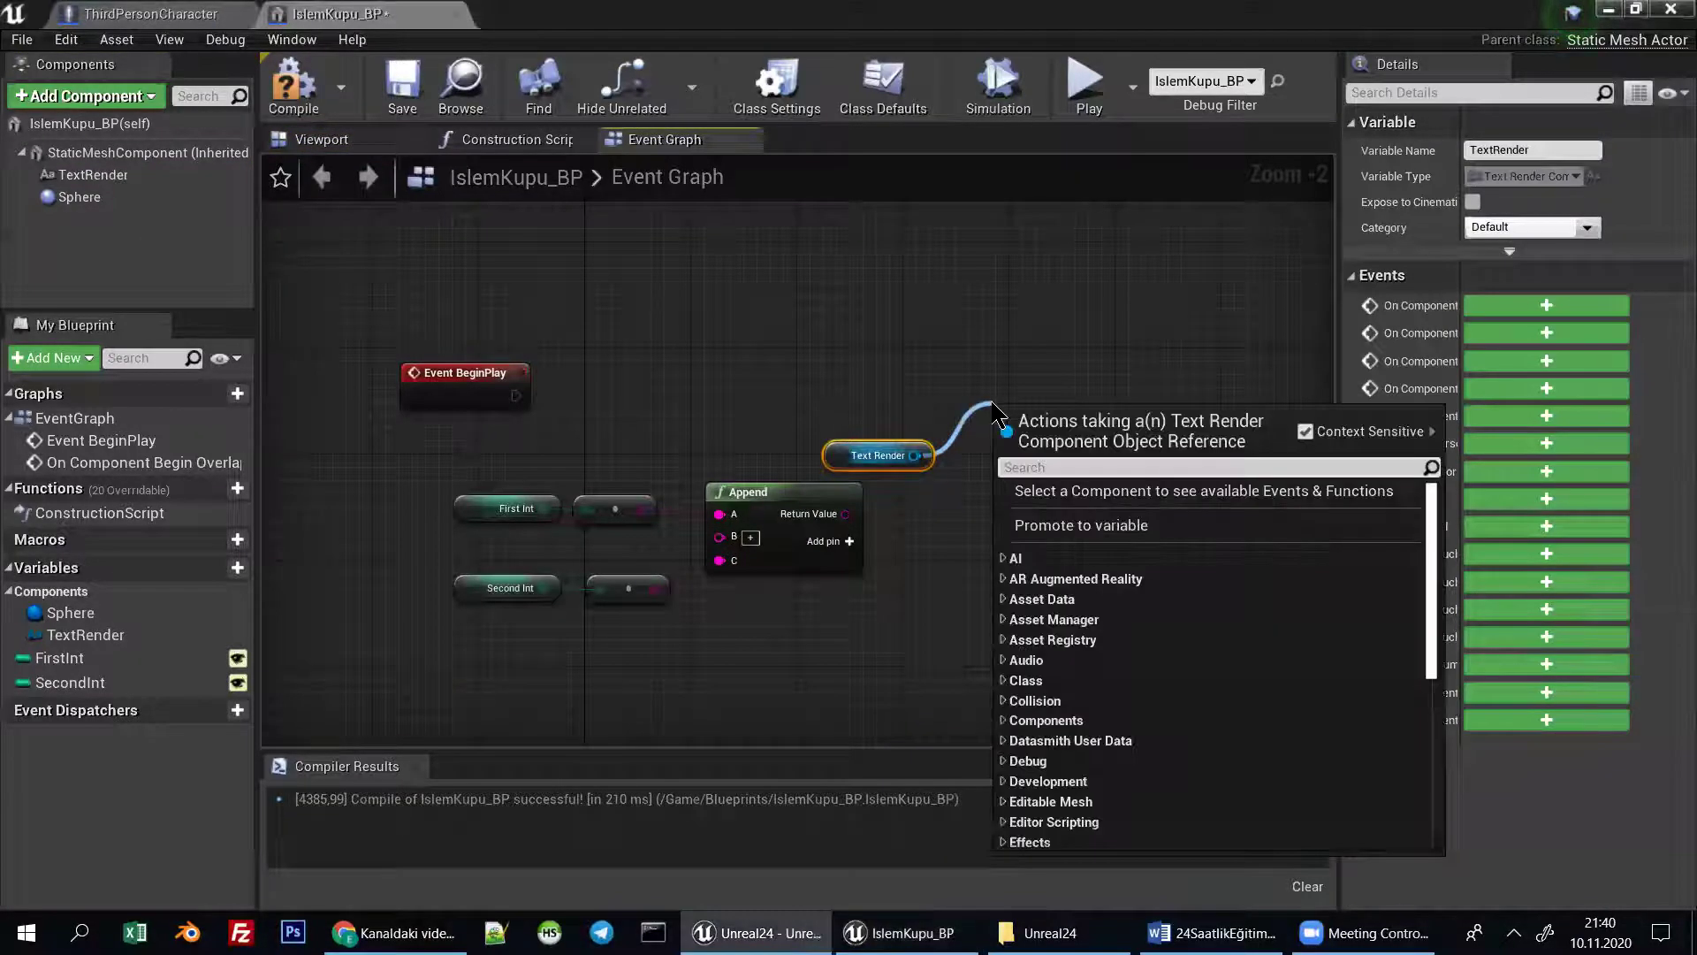
type("set text")
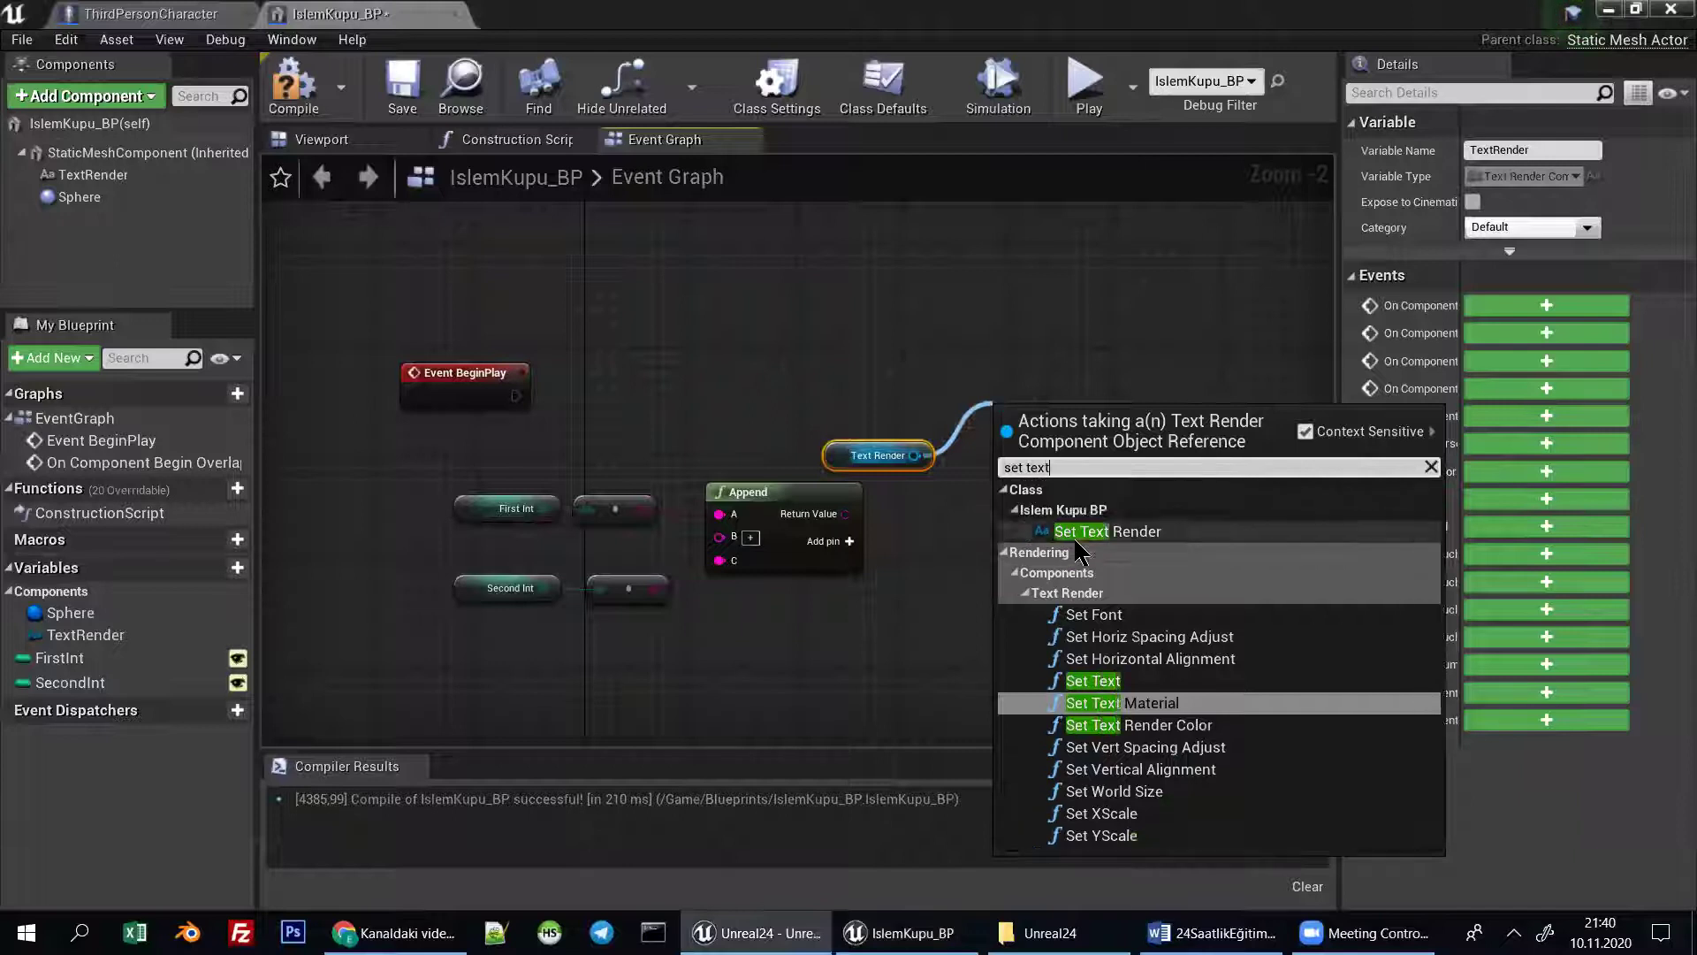
left_click(1093, 681)
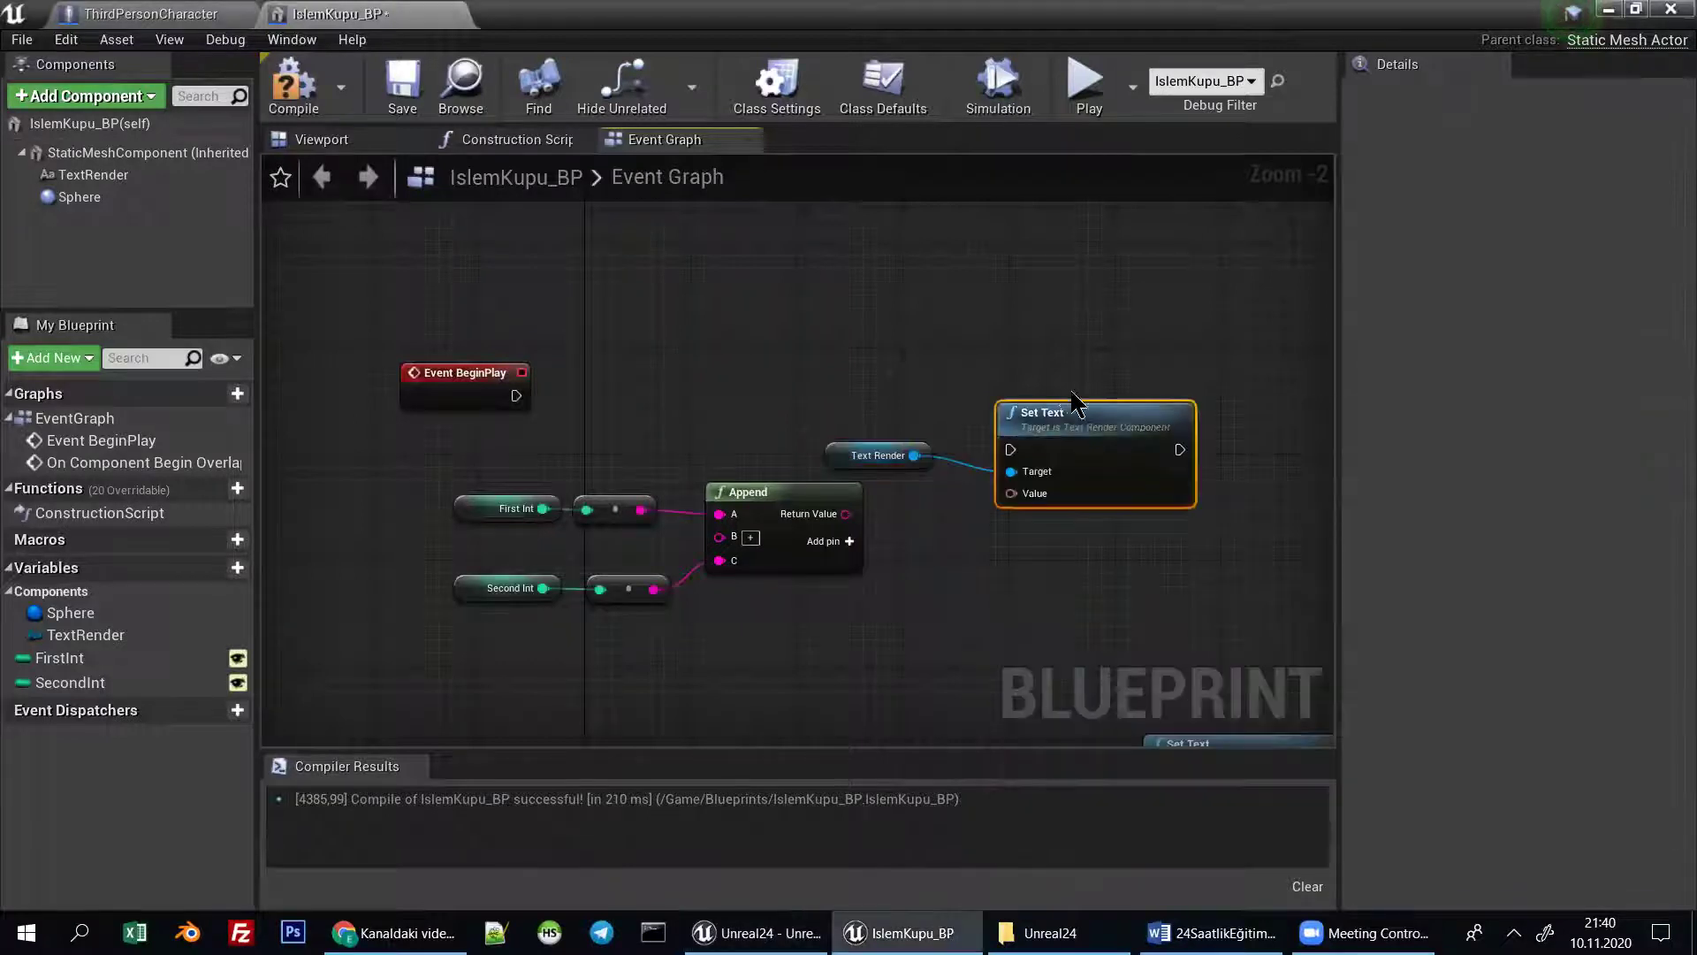
left_click_drag(516, 395, 1013, 403)
mouse_move(991, 477)
left_mouse_down()
mouse_move(1010, 440)
mouse_move(1158, 408)
left_mouse_up()
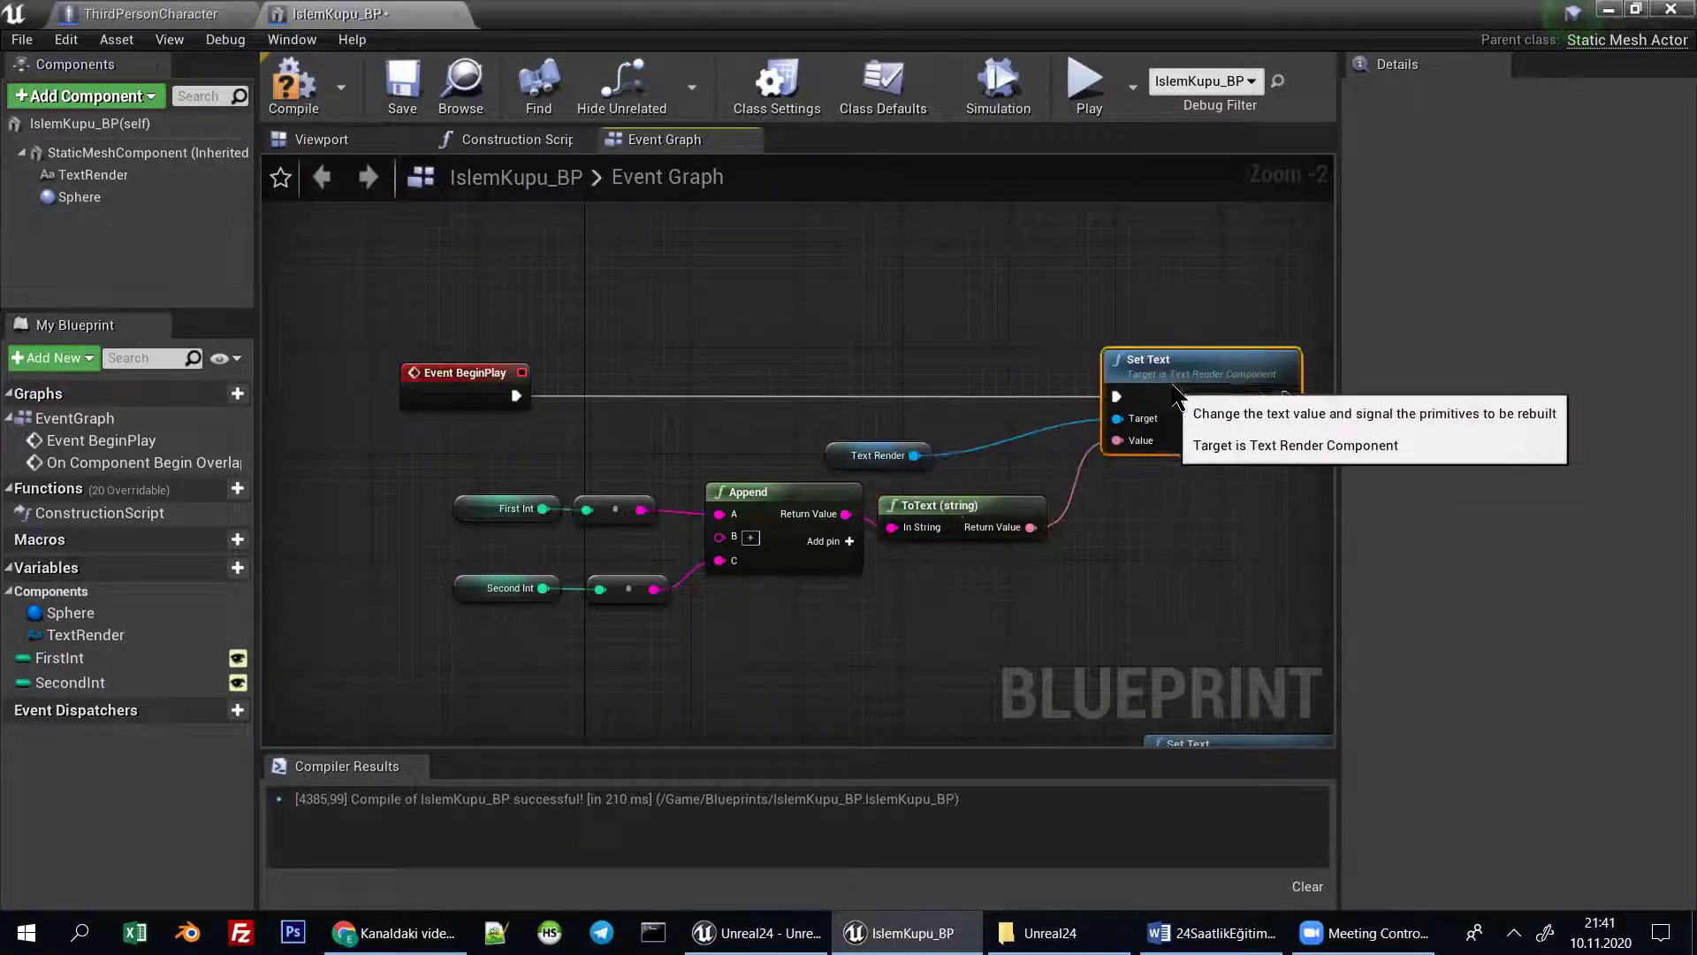
left_click_drag(972, 506, 999, 492)
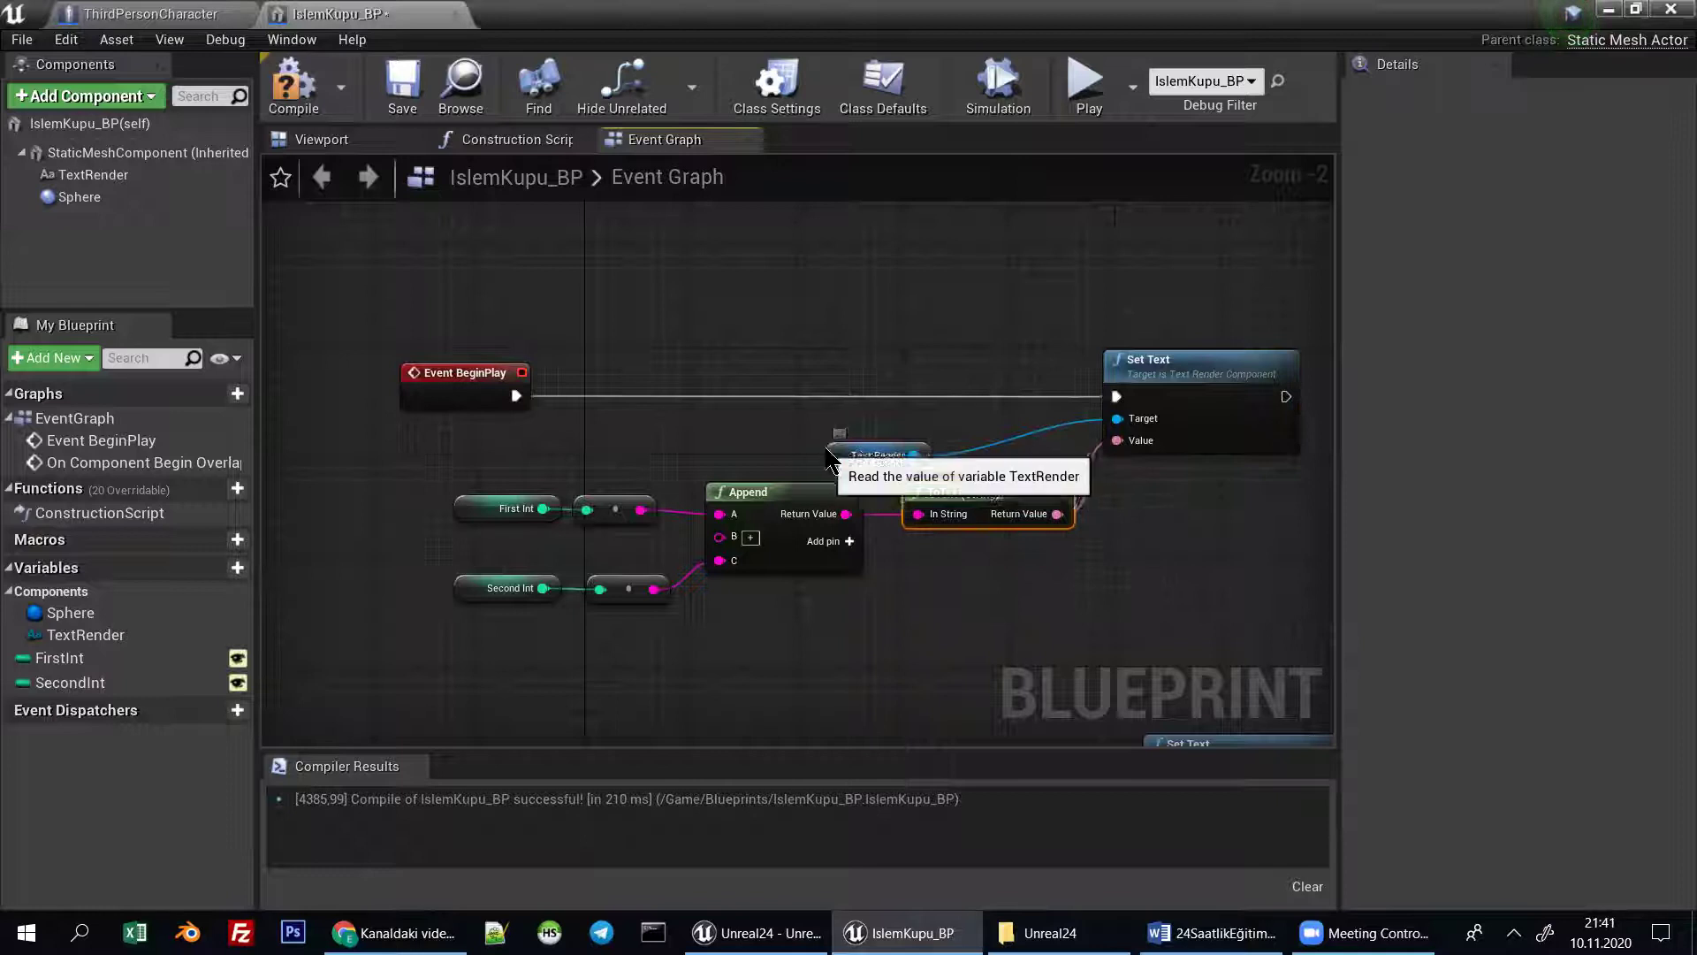
left_click_drag(826, 457, 947, 431)
Compile and save the IslemKupu_BP Blueprint.
left_click(294, 84)
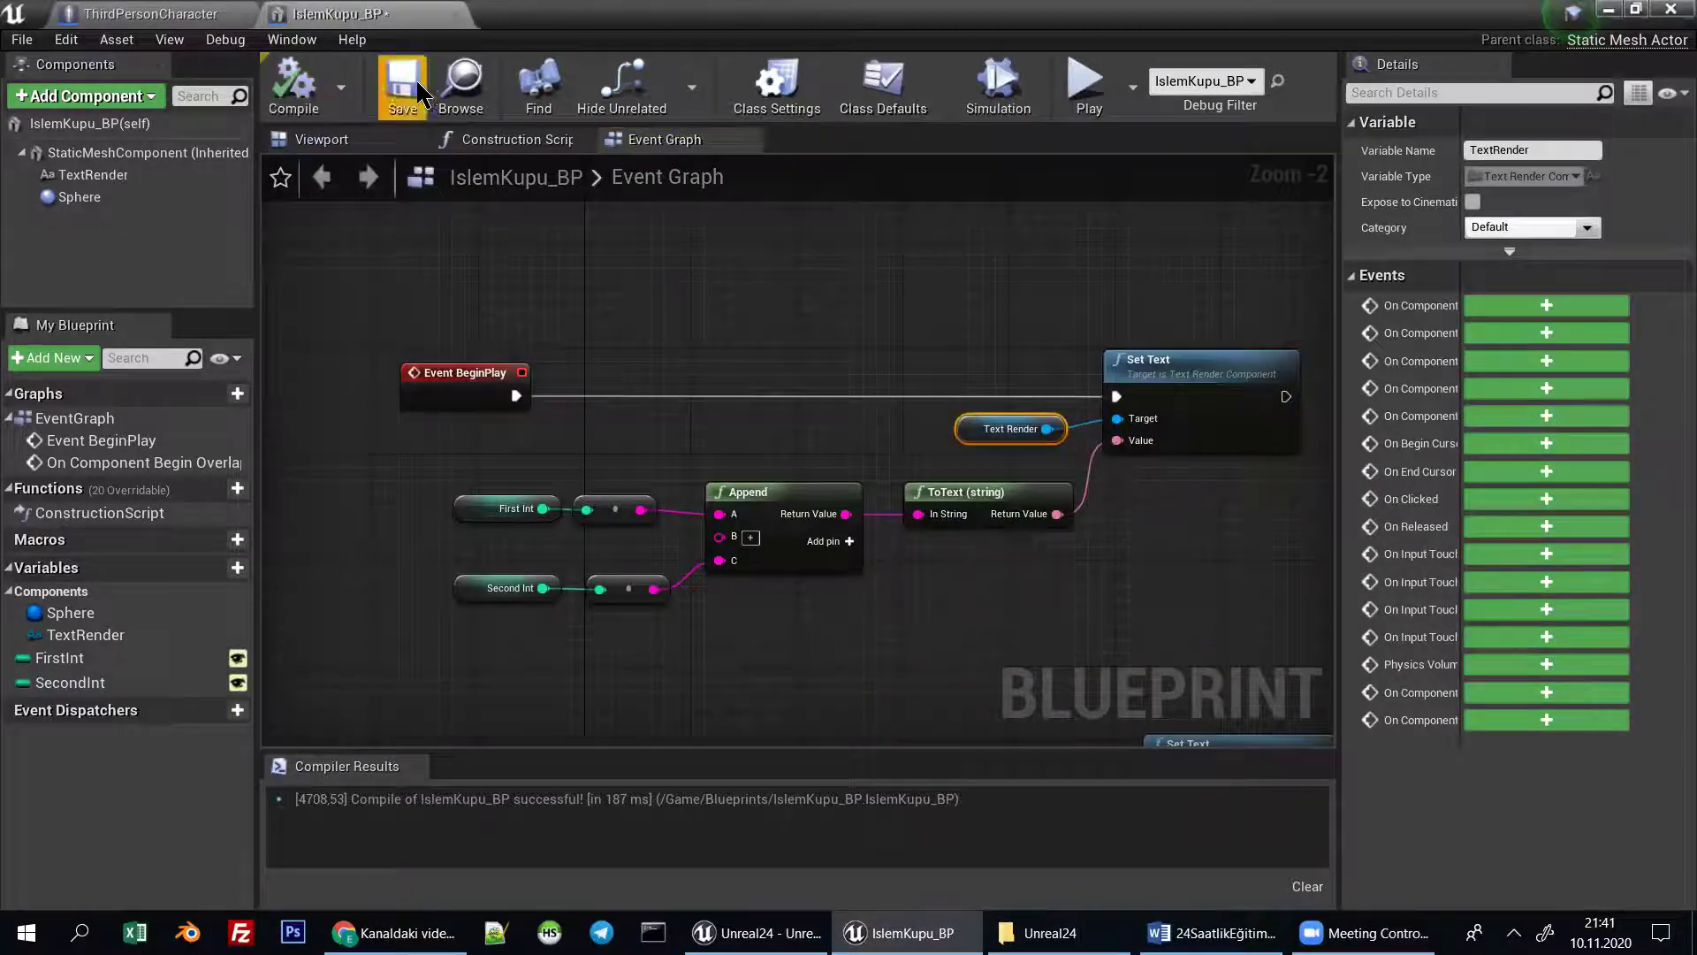
left_click(402, 84)
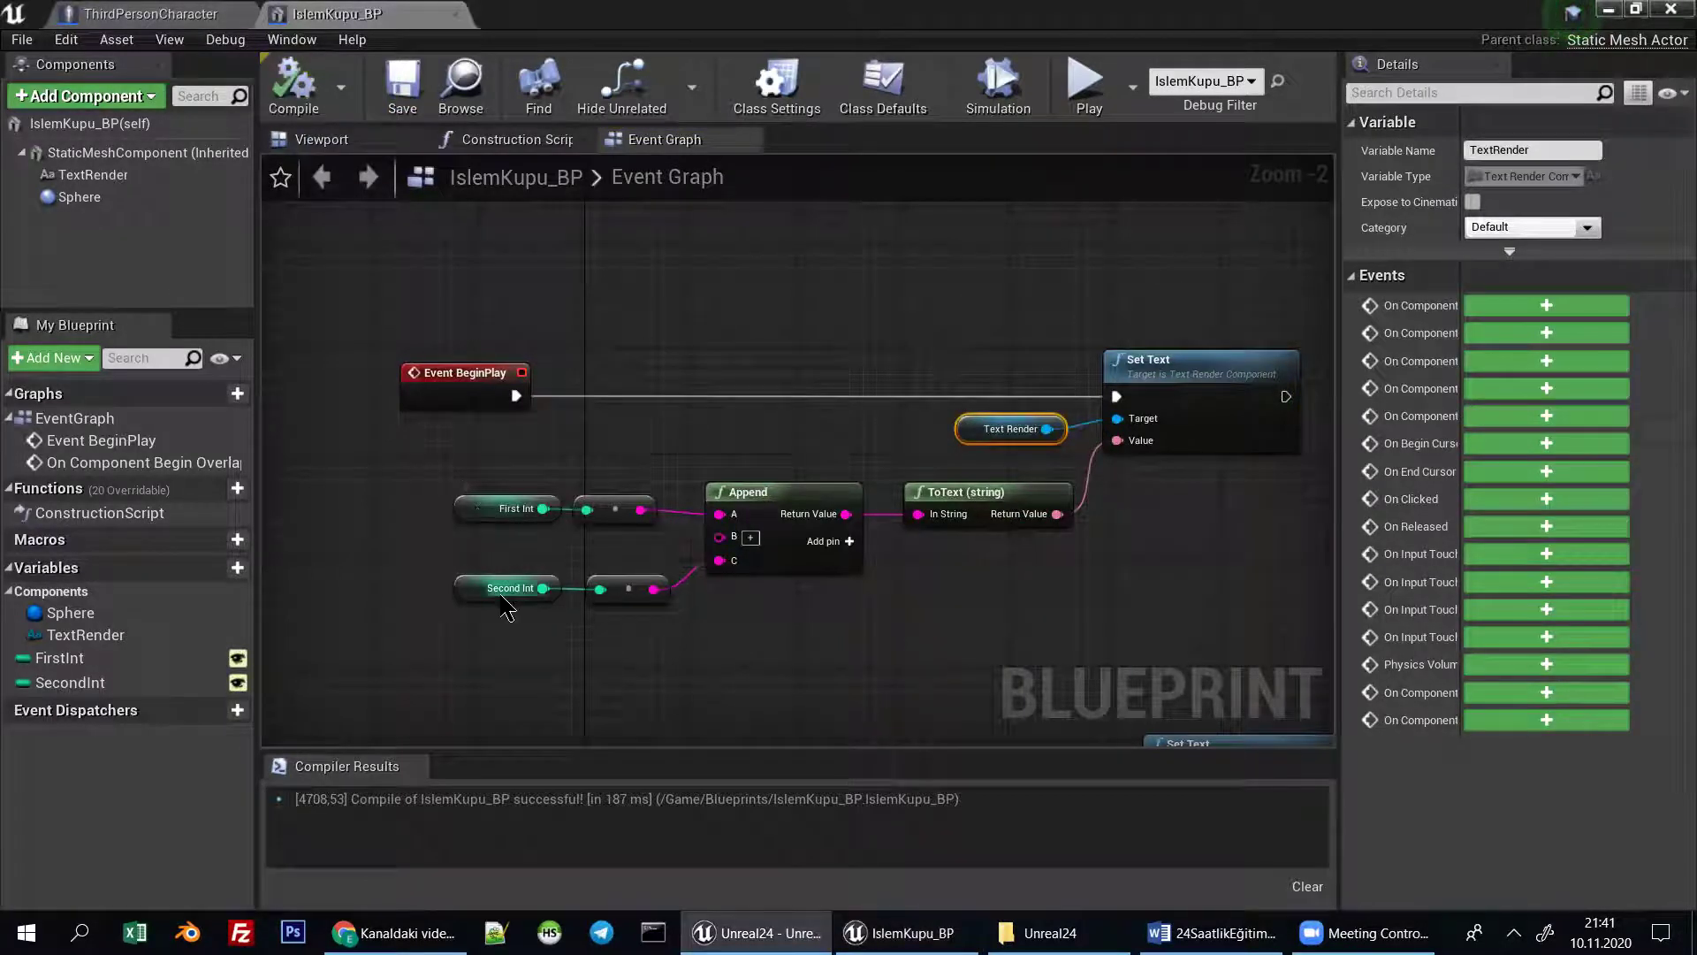
right_click_drag(817, 599, 783, 598)
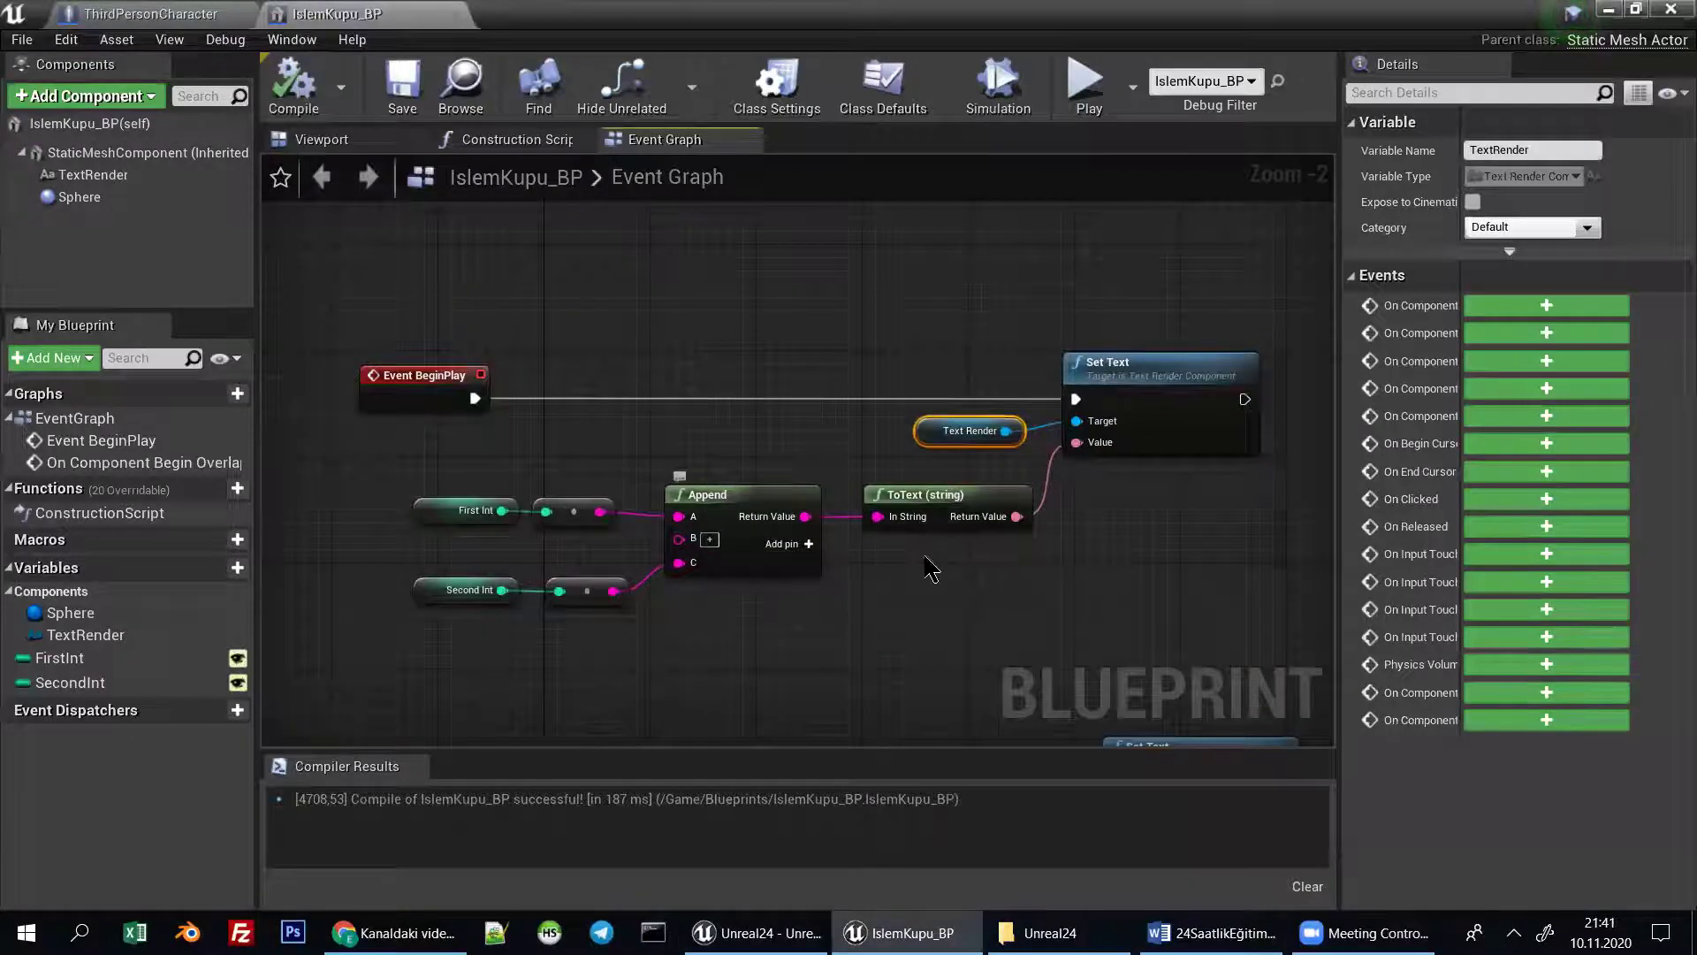
right_click_drag(1041, 567, 899, 602)
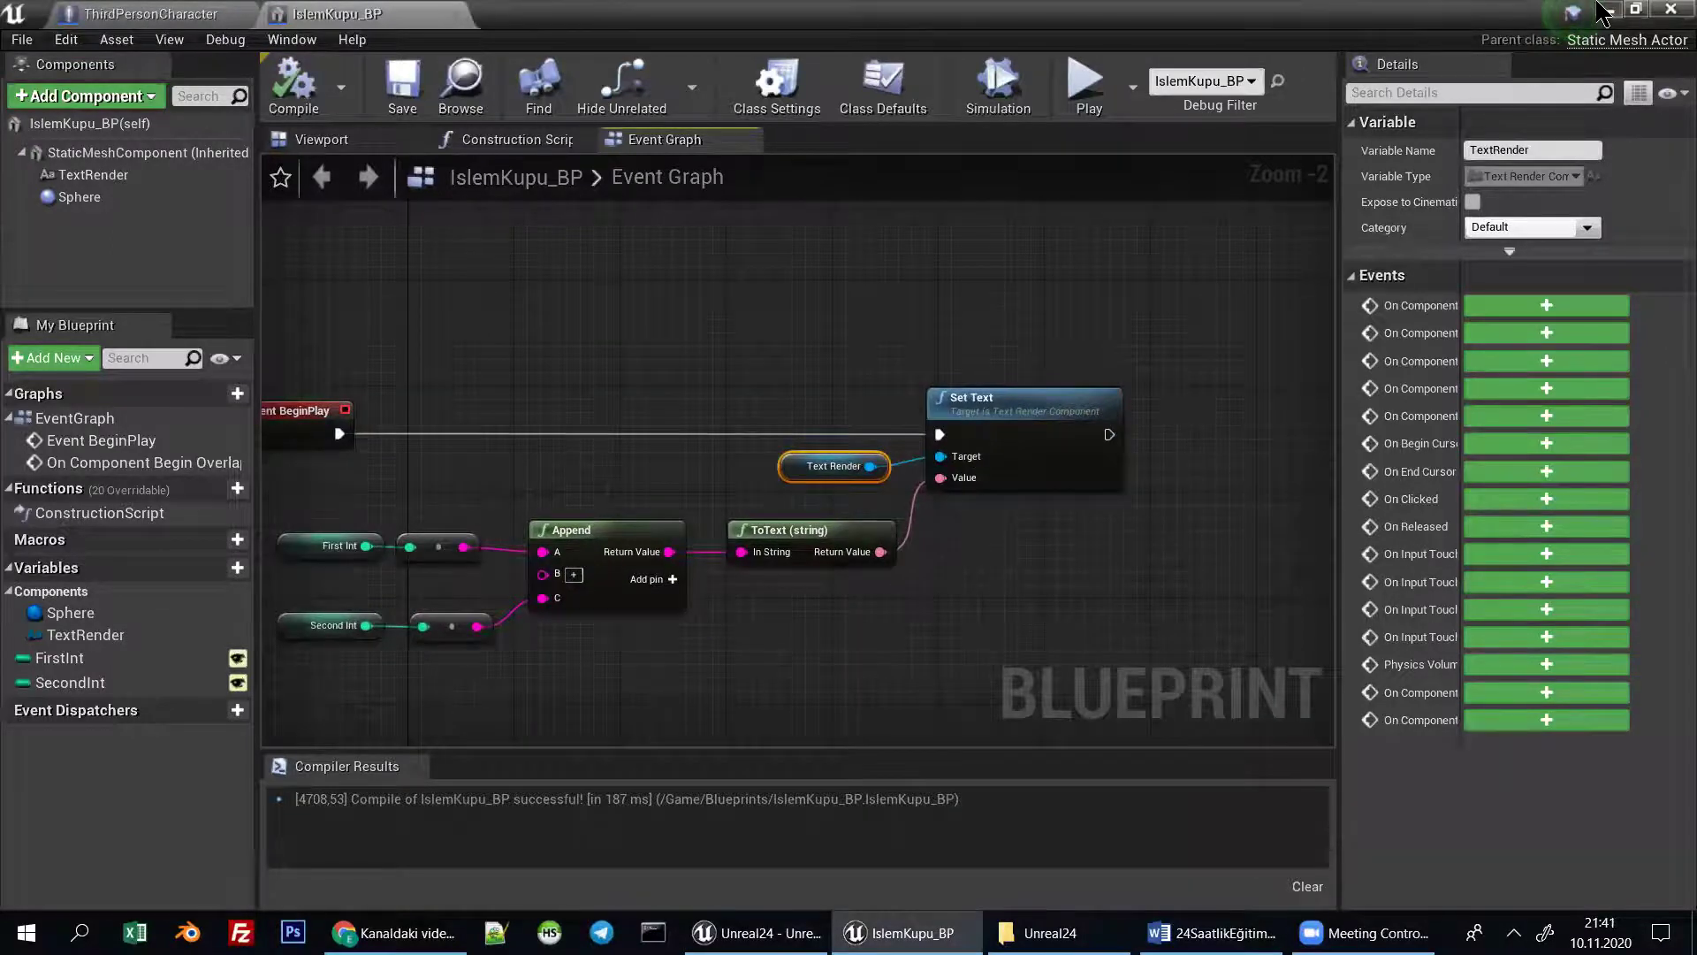
Play the level, walk into the cube so '55 + 65' becomes 120, then stop.
left_click(1606, 11)
left_click(1149, 78)
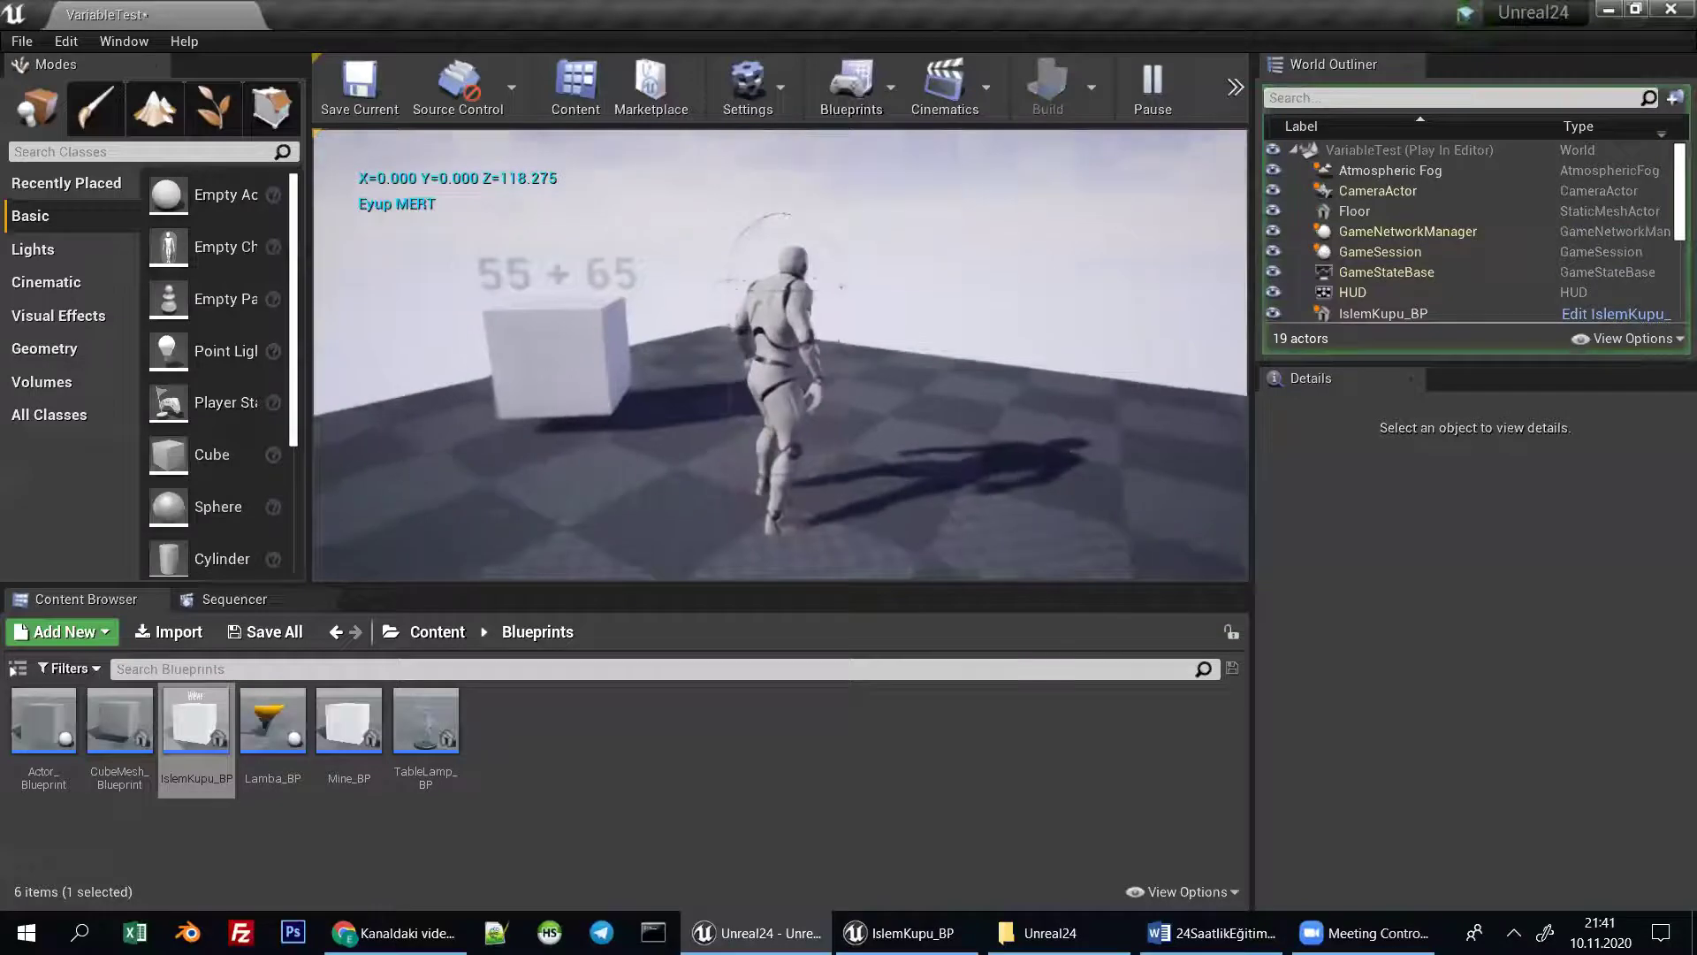
key("w")
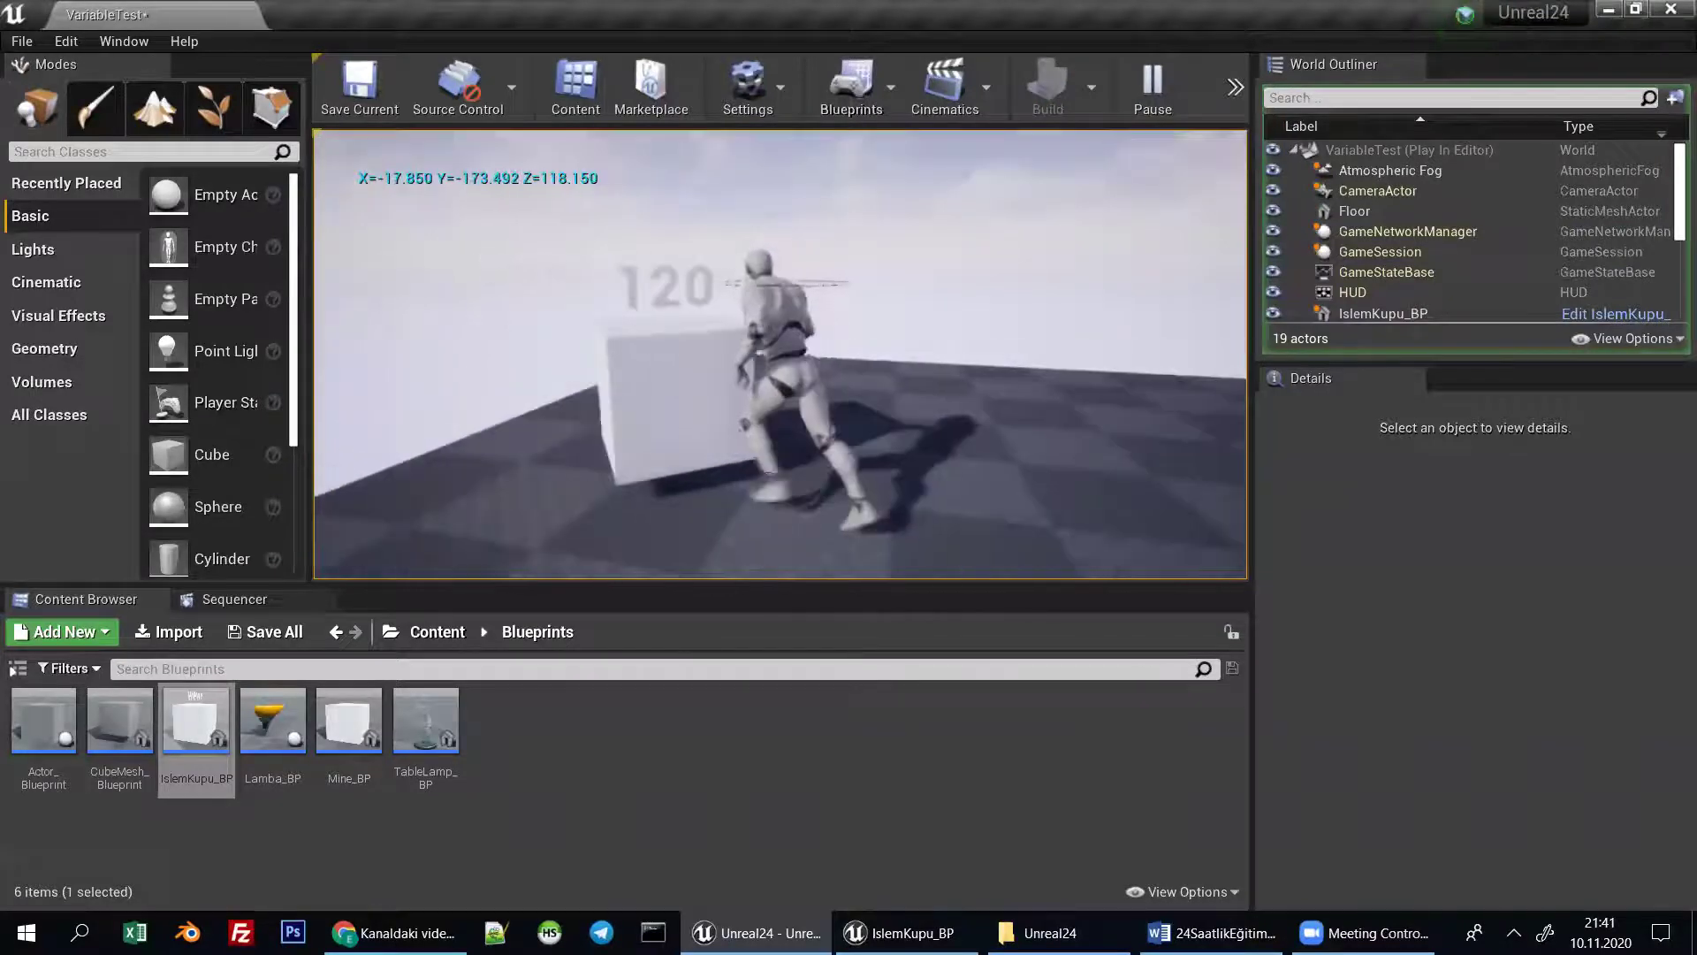
key("s")
key("Escape")
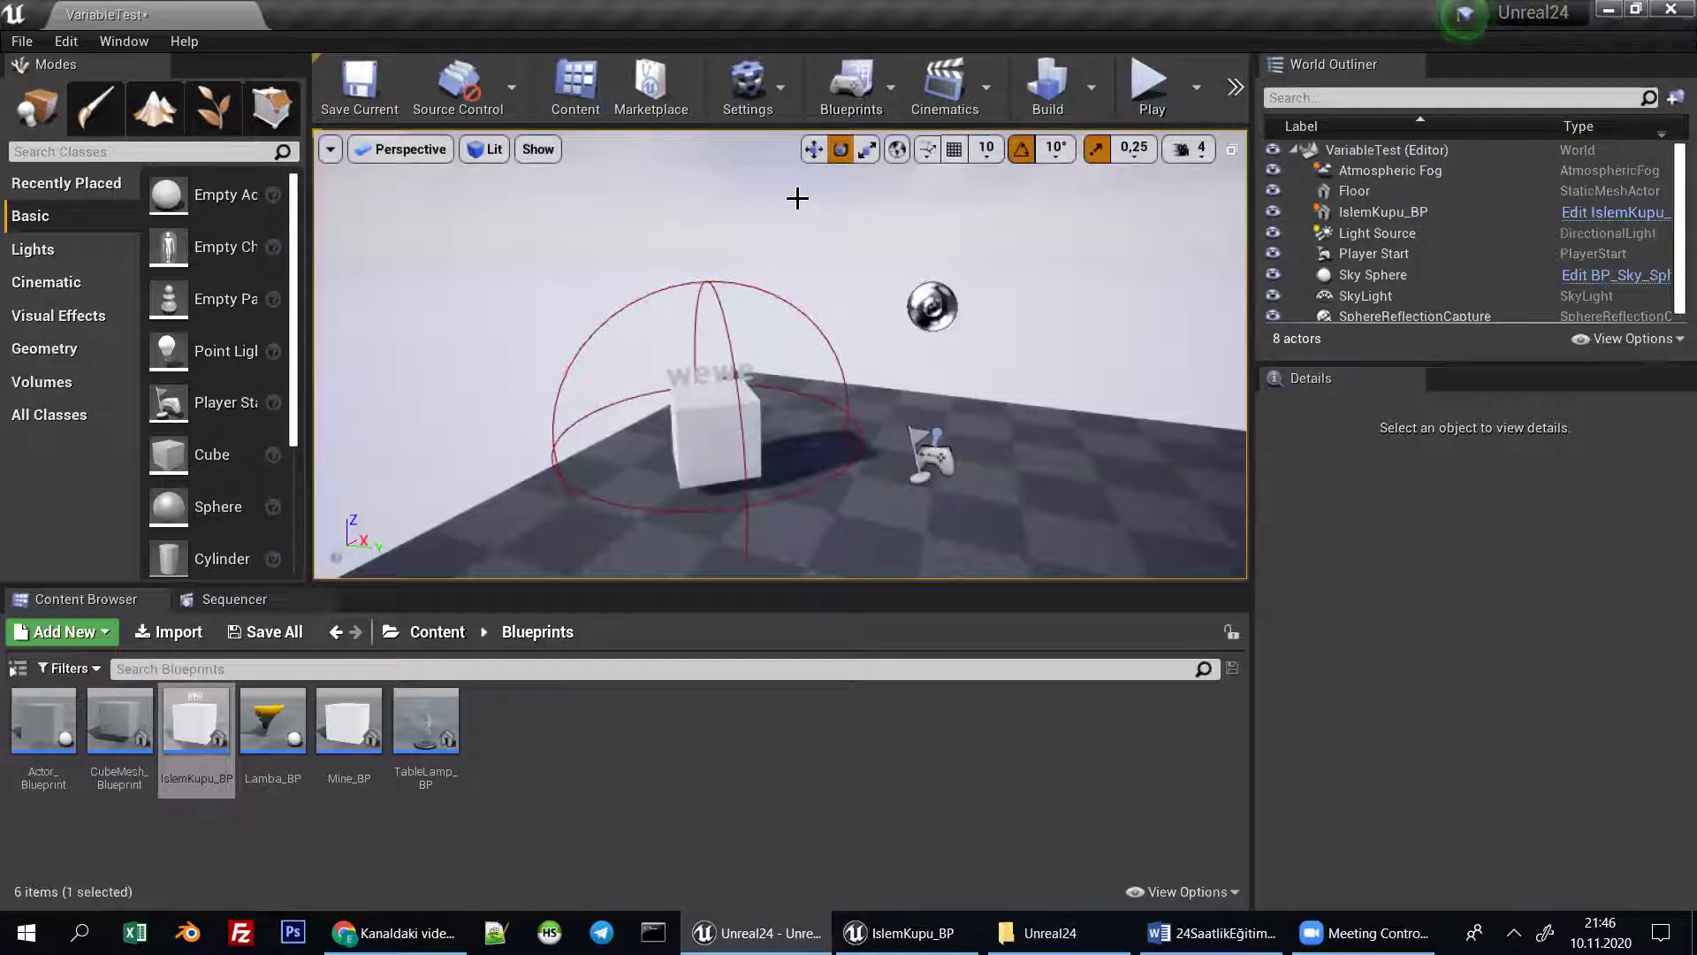
left_click(714, 424)
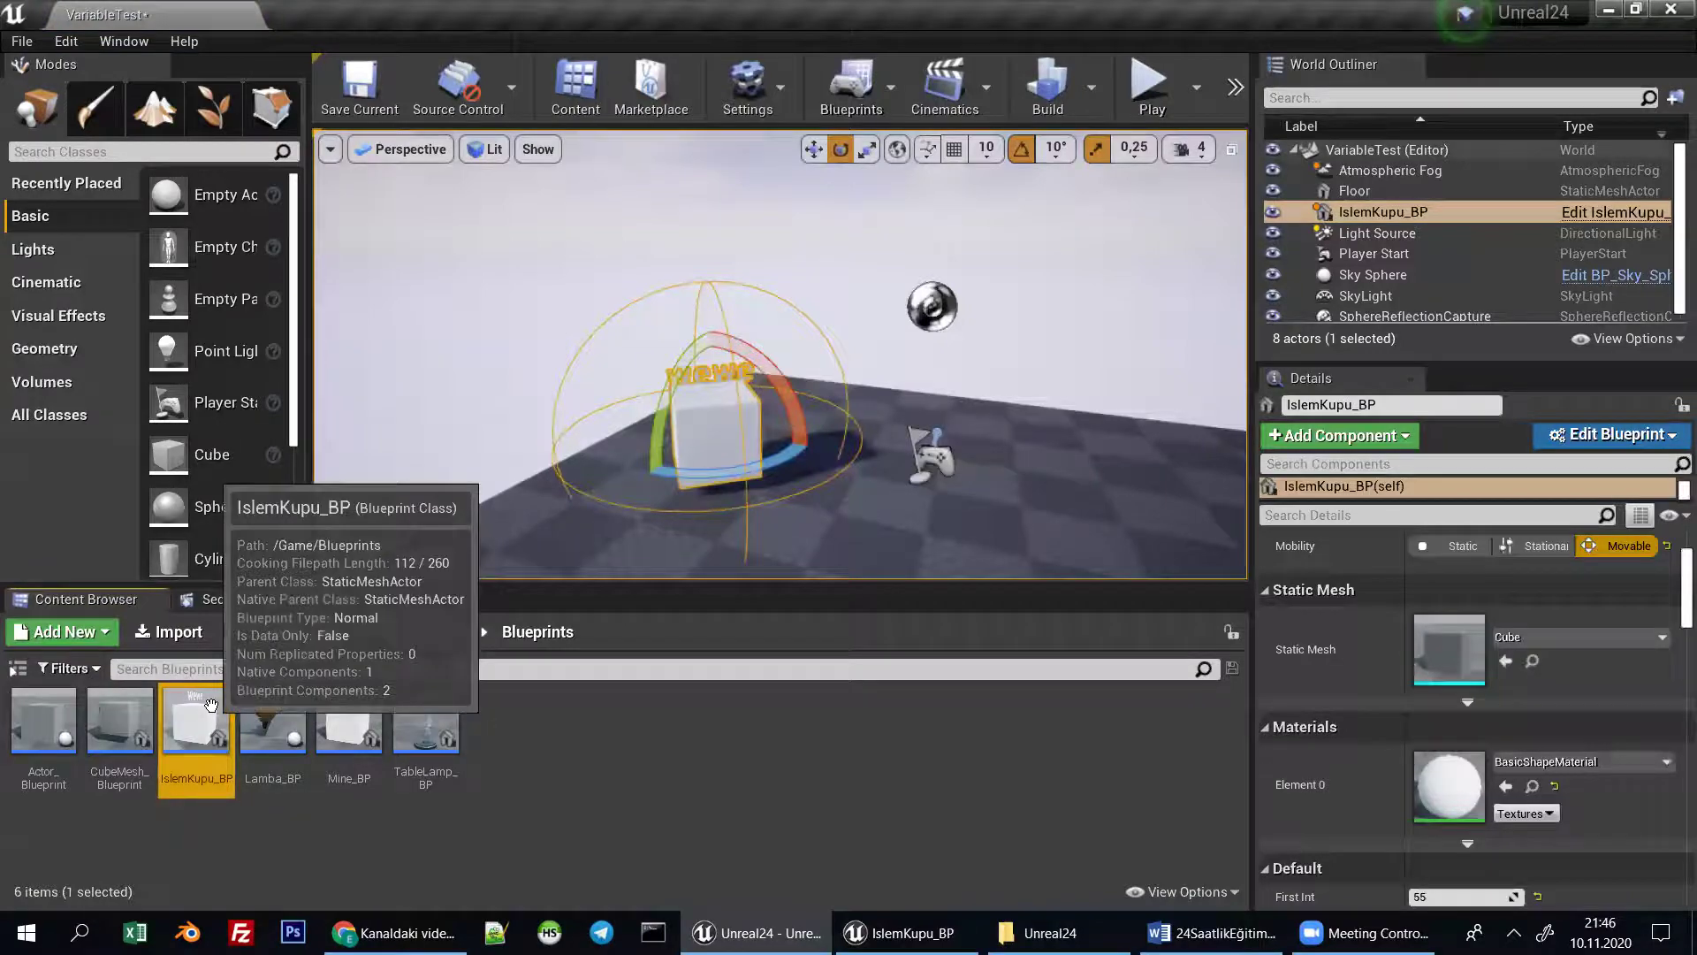
double_click(210, 704)
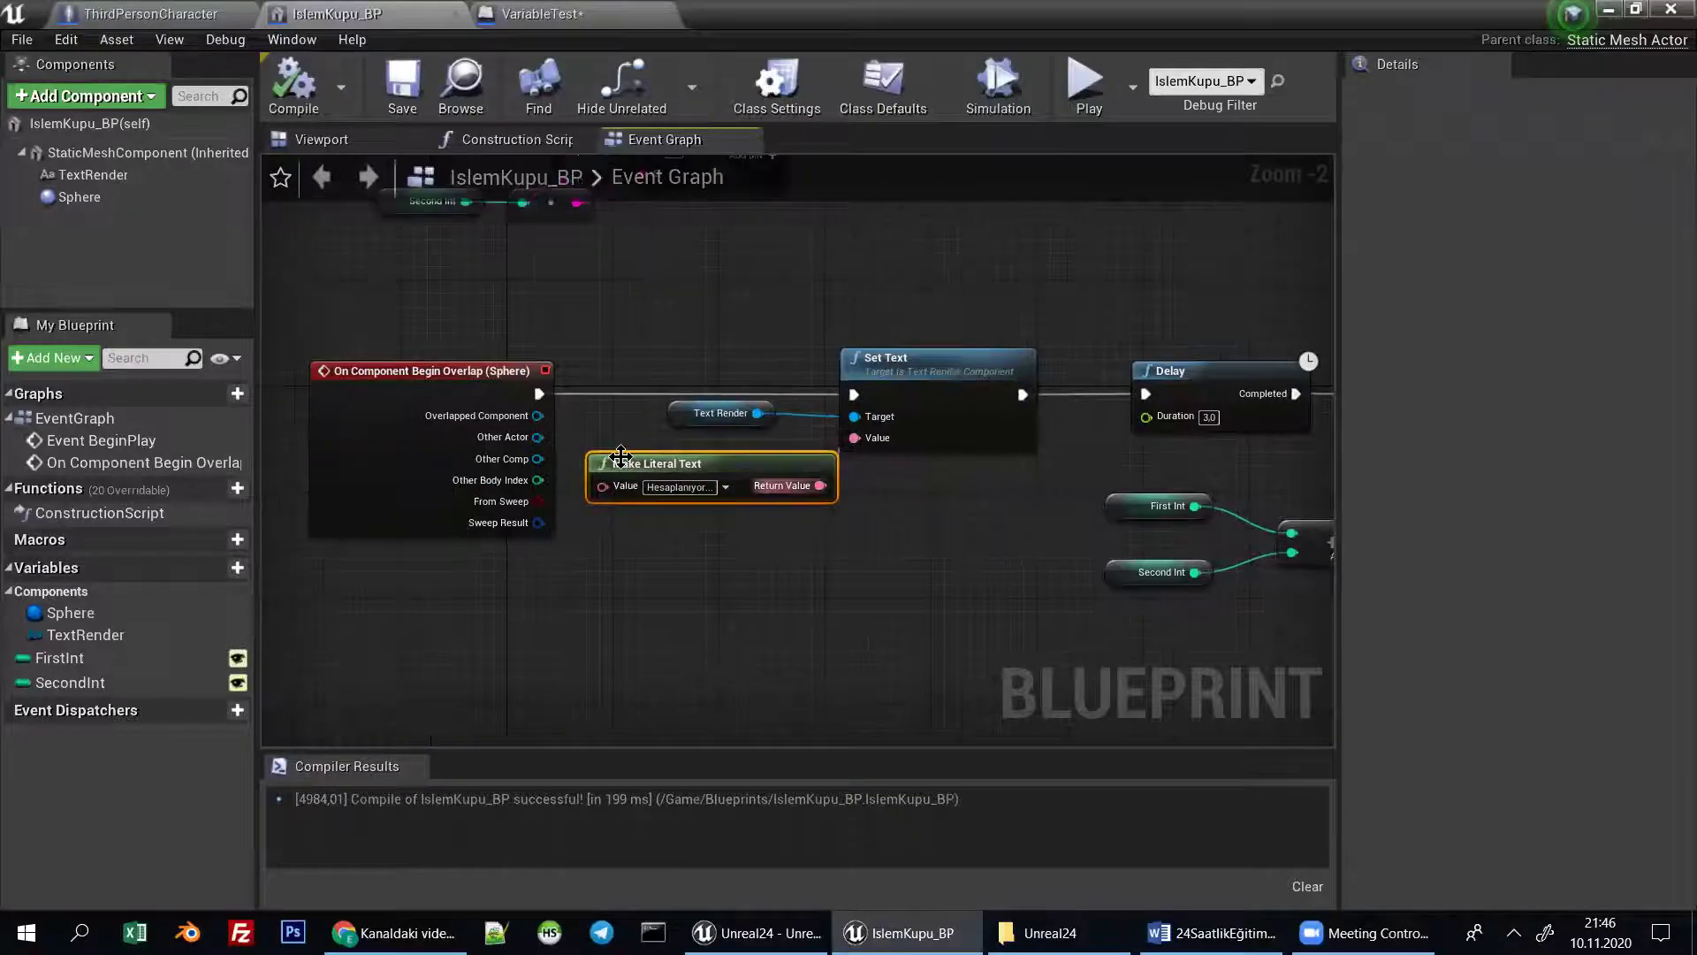
left_click(672, 413)
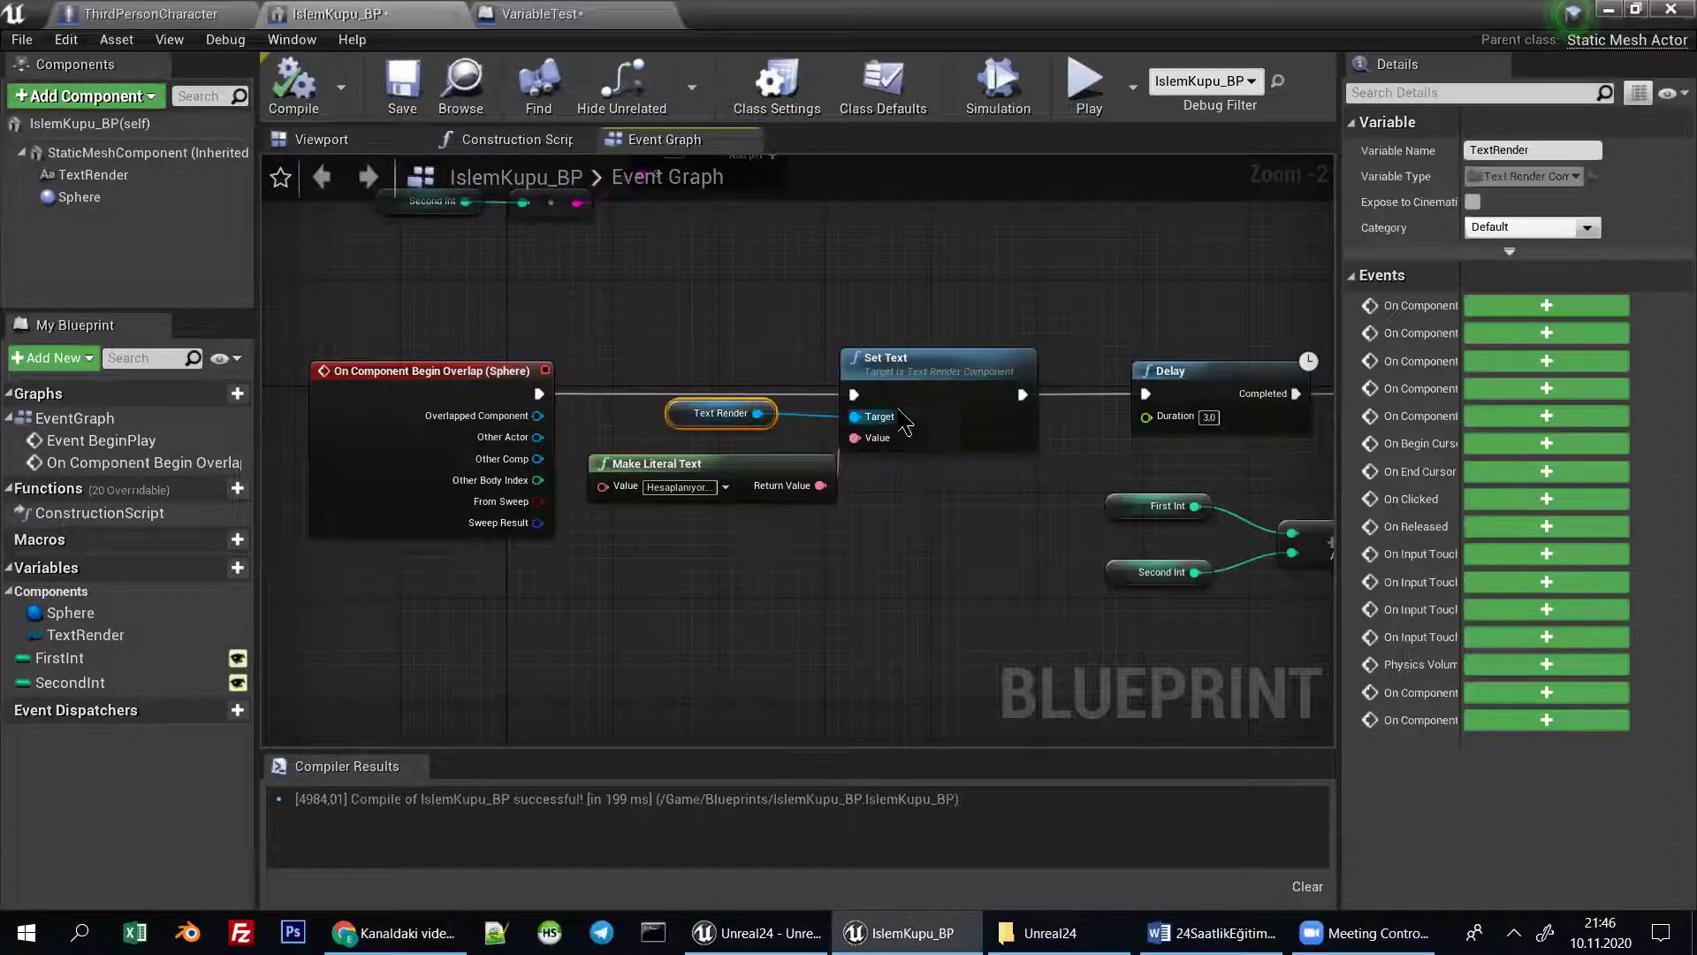
left_click(670, 464)
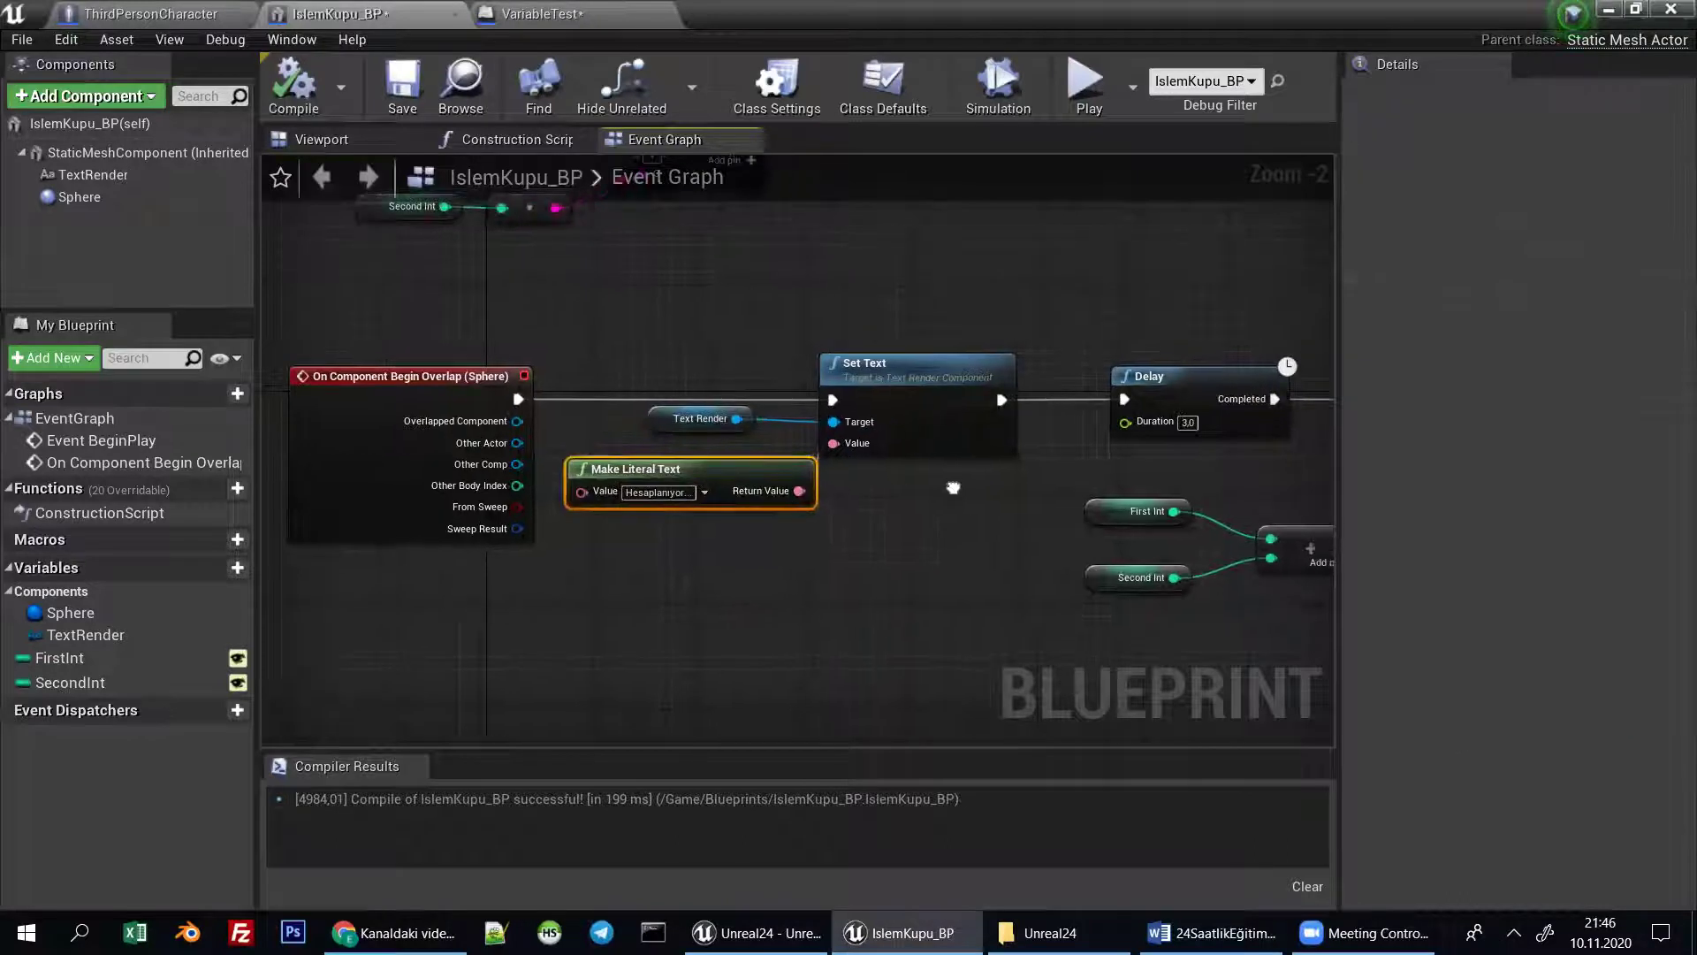
right_click_drag(919, 389, 852, 400)
left_click(851, 399)
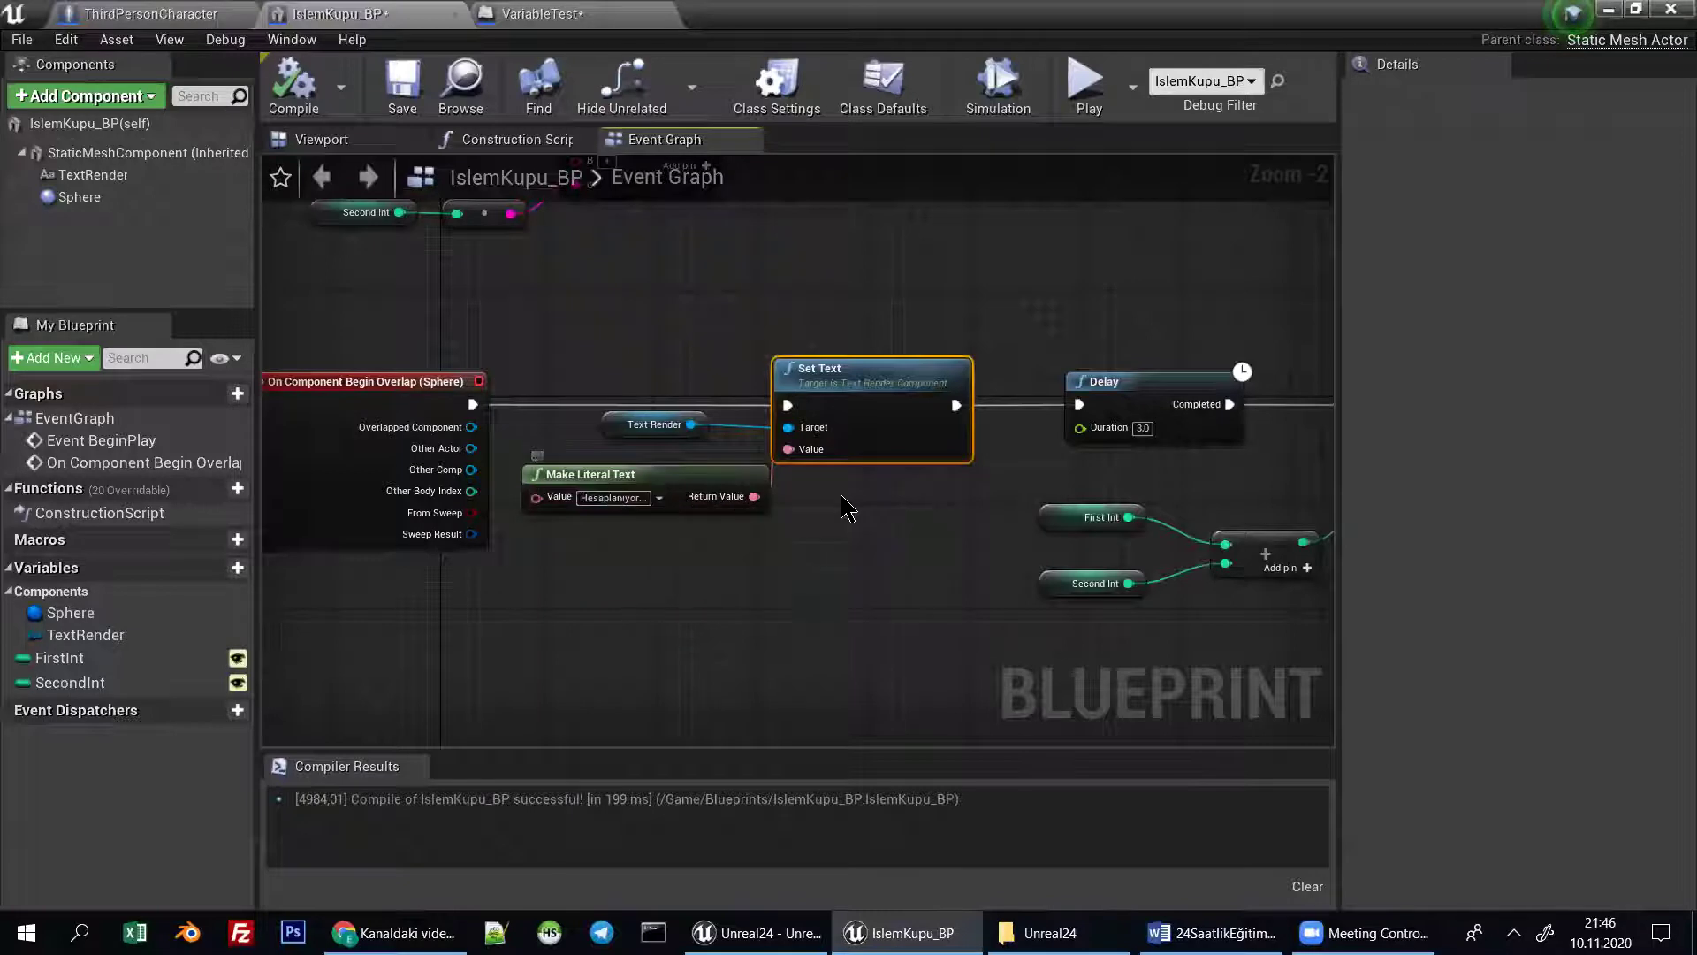
right_click_drag(853, 386, 868, 419)
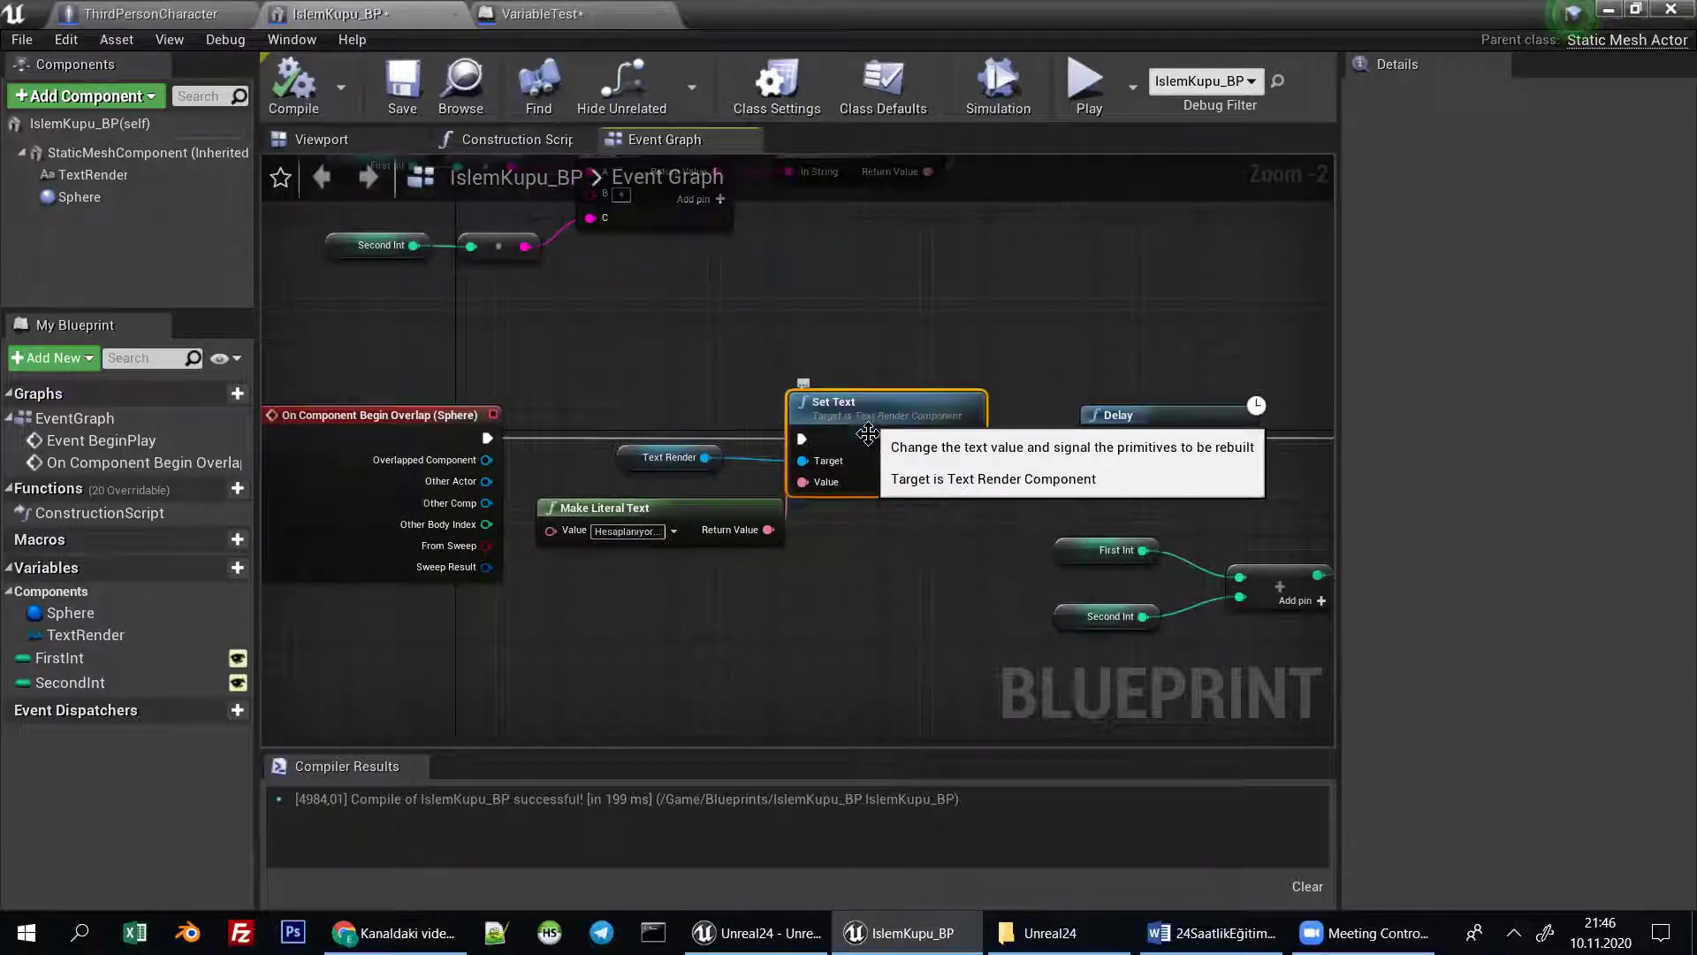
mouse_move(945, 511)
right_mouse_down()
mouse_move(886, 511)
mouse_move(785, 462)
right_mouse_up()
left_click(1025, 446)
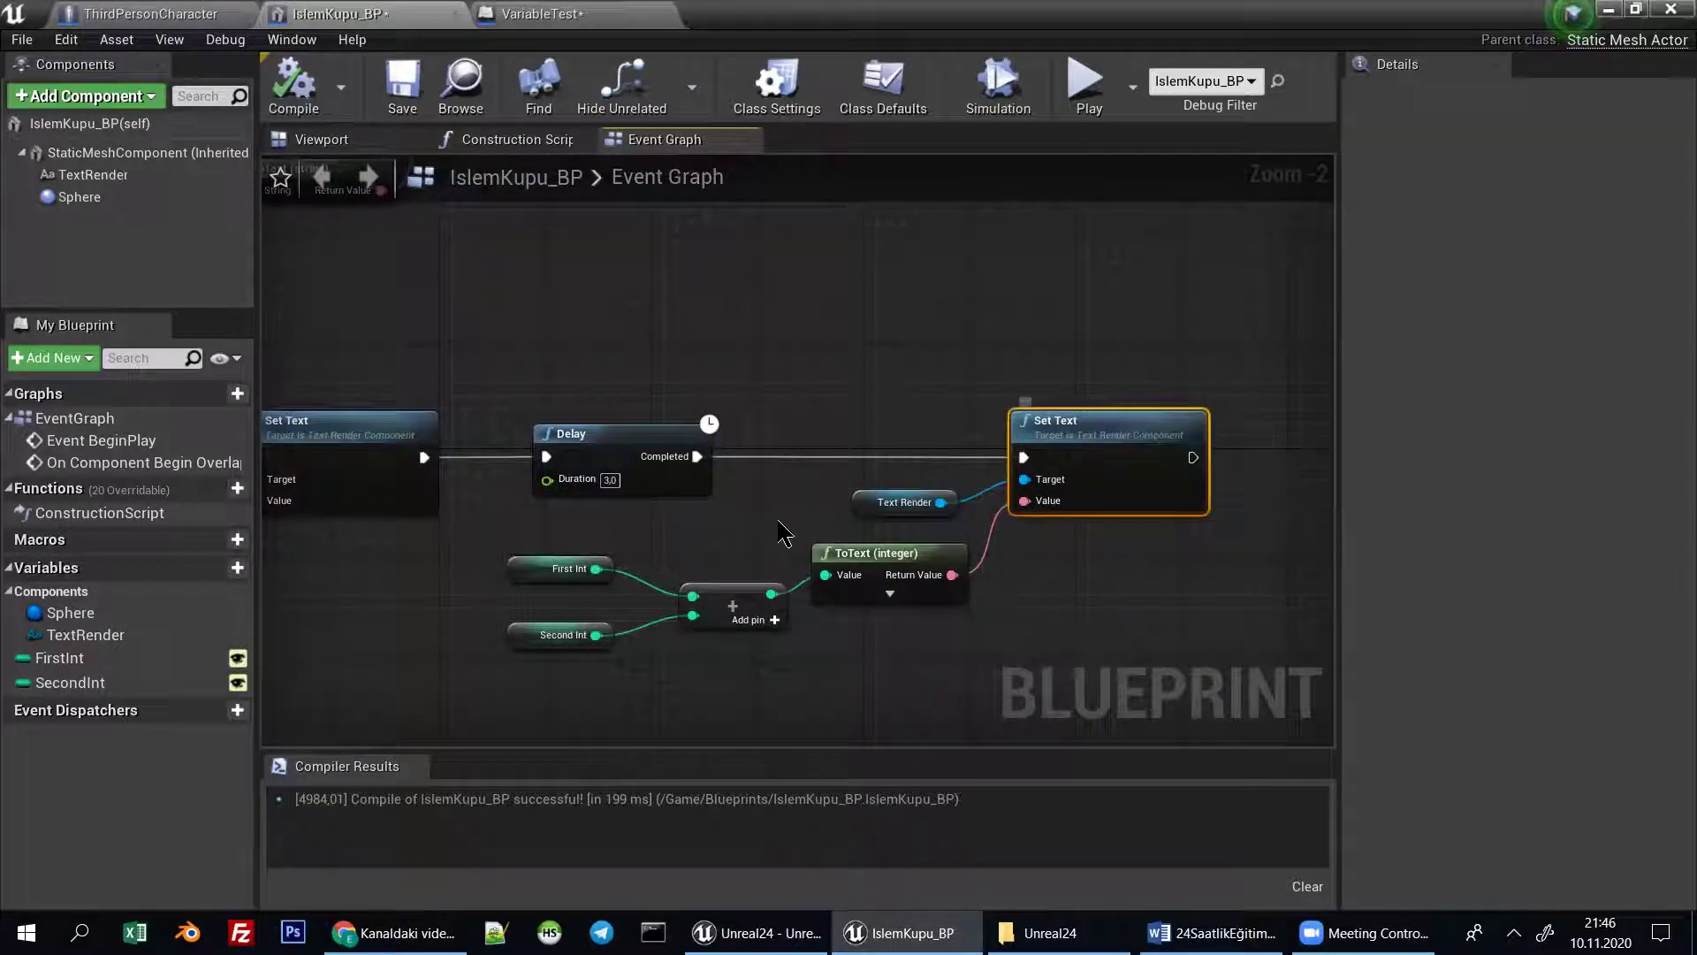
left_click(1605, 9)
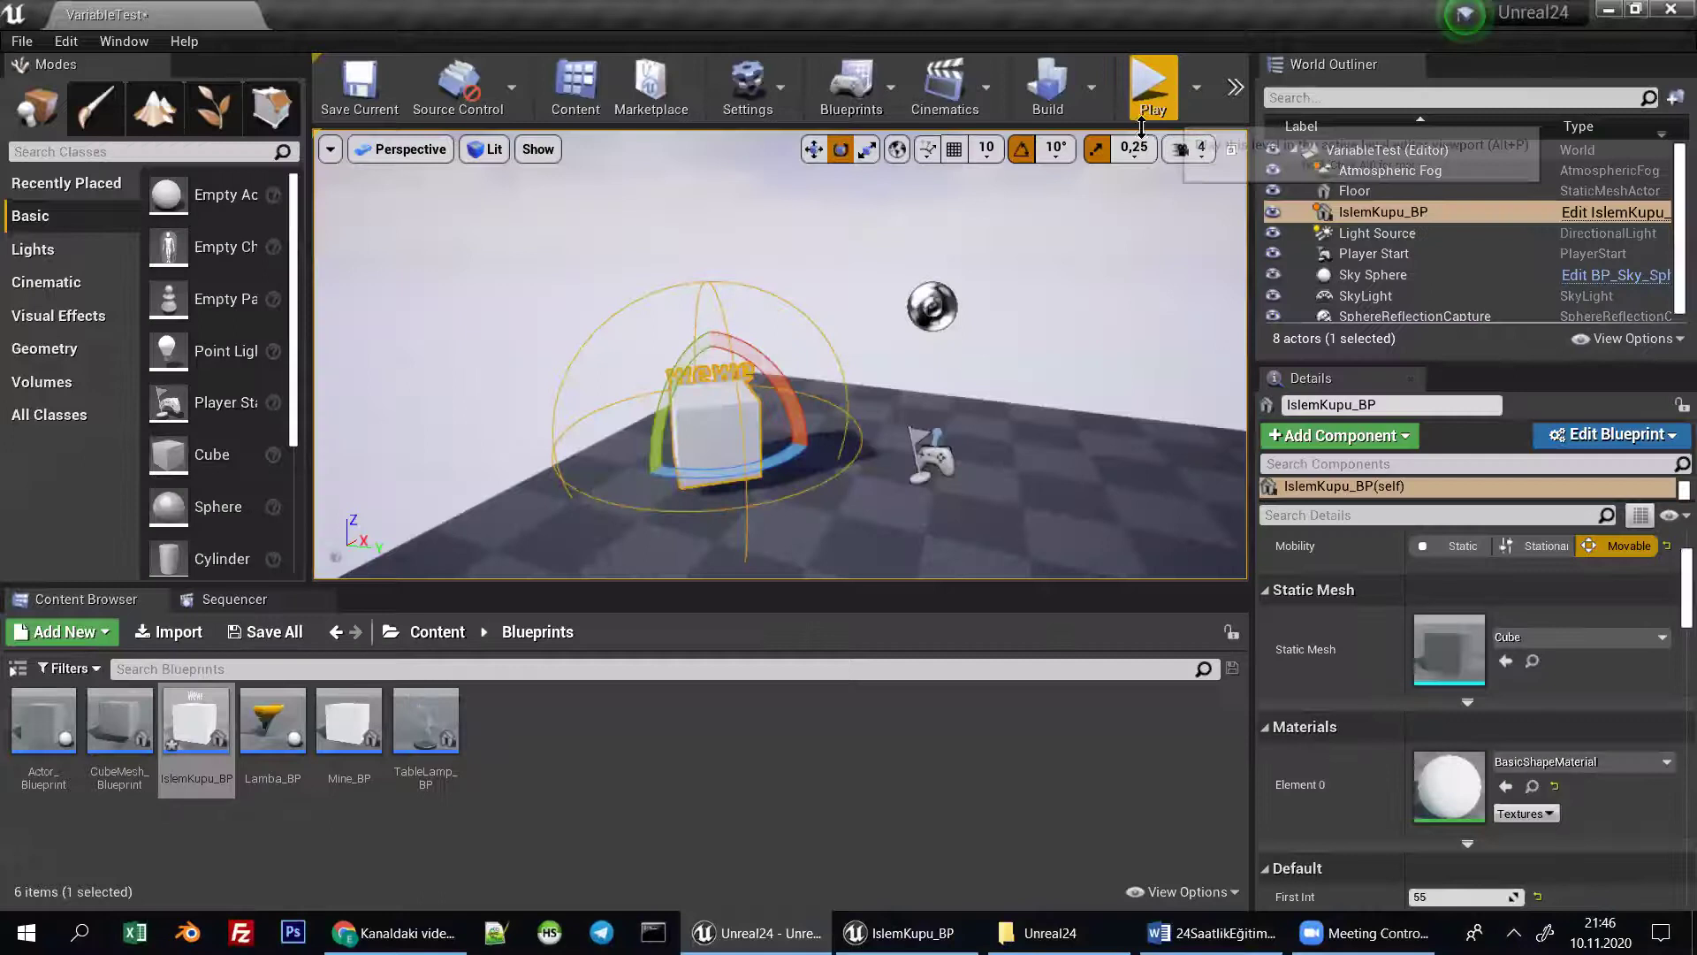
Walk the character in and out of the cube's trigger, checking 'Hesaplanıyor...' turns to 120.
left_click(1153, 88)
key("w")
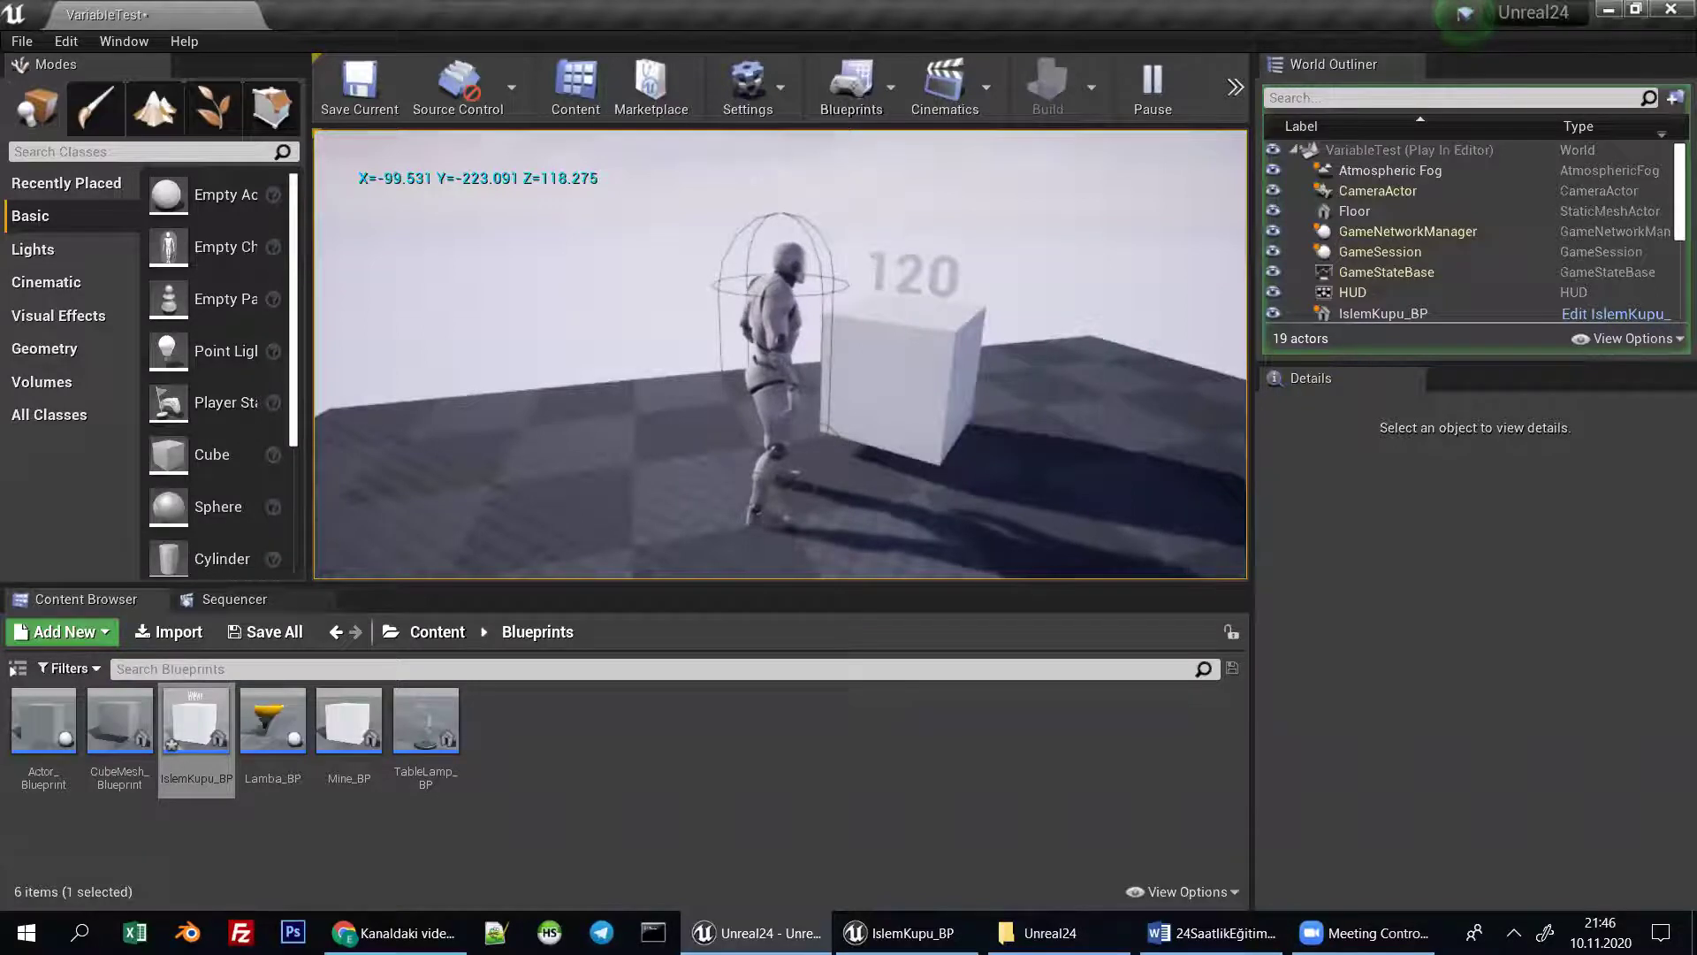
key("s")
key("w")
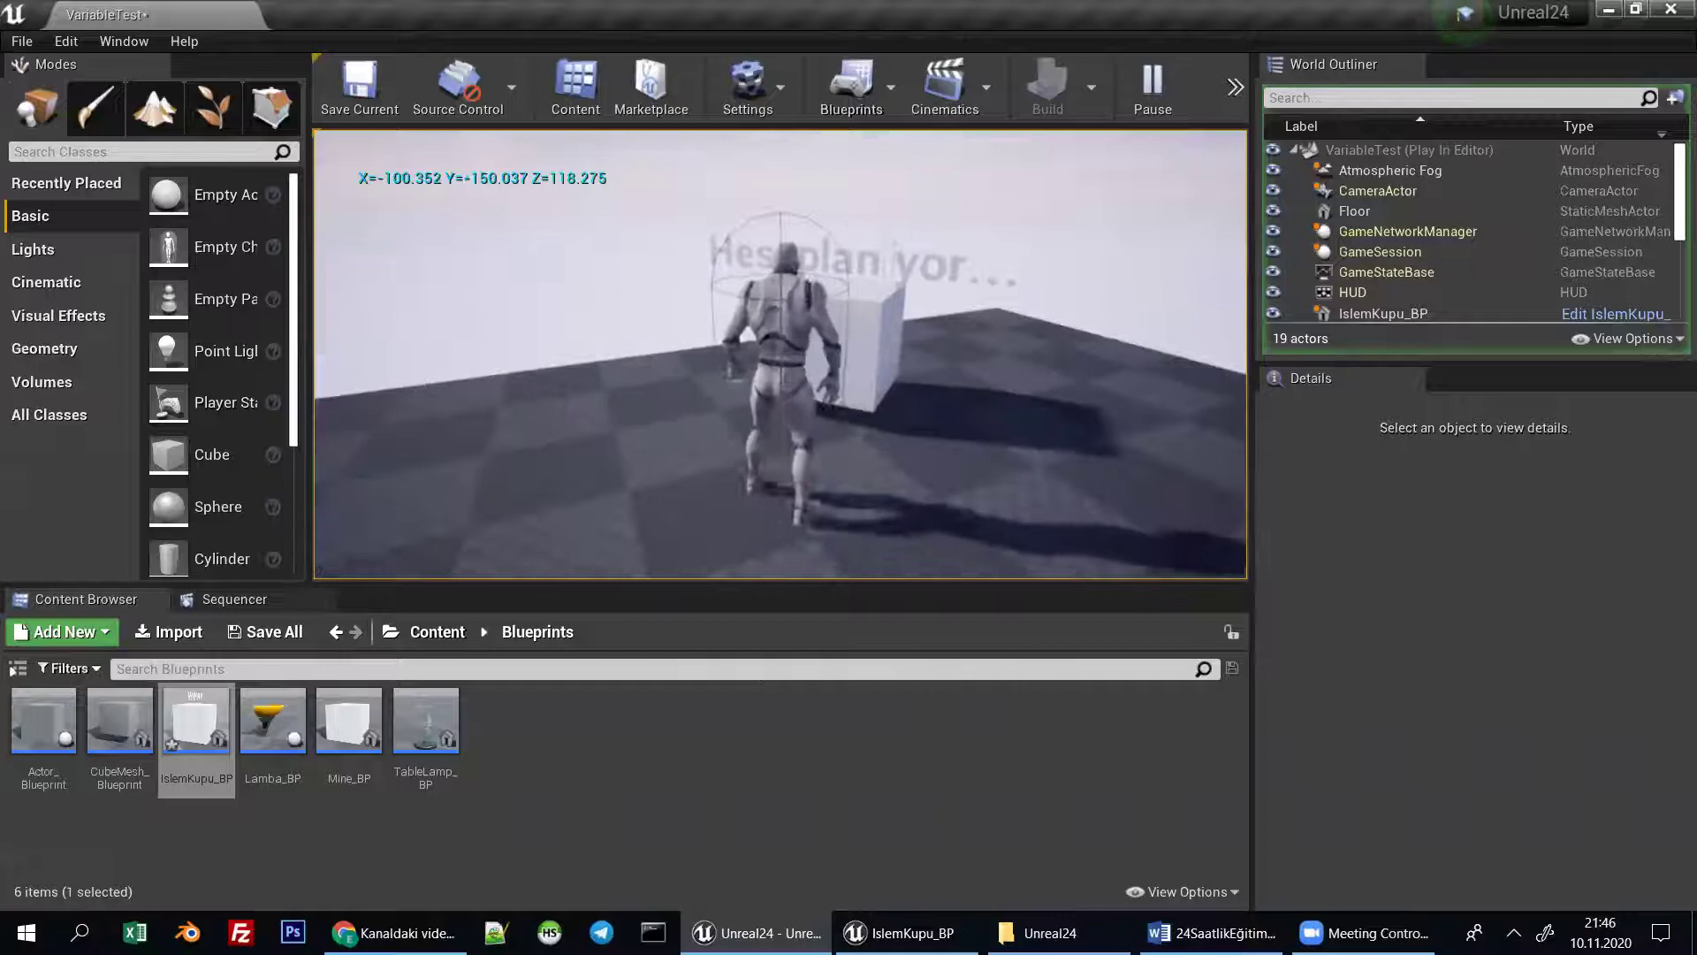
key("a")
key("a")
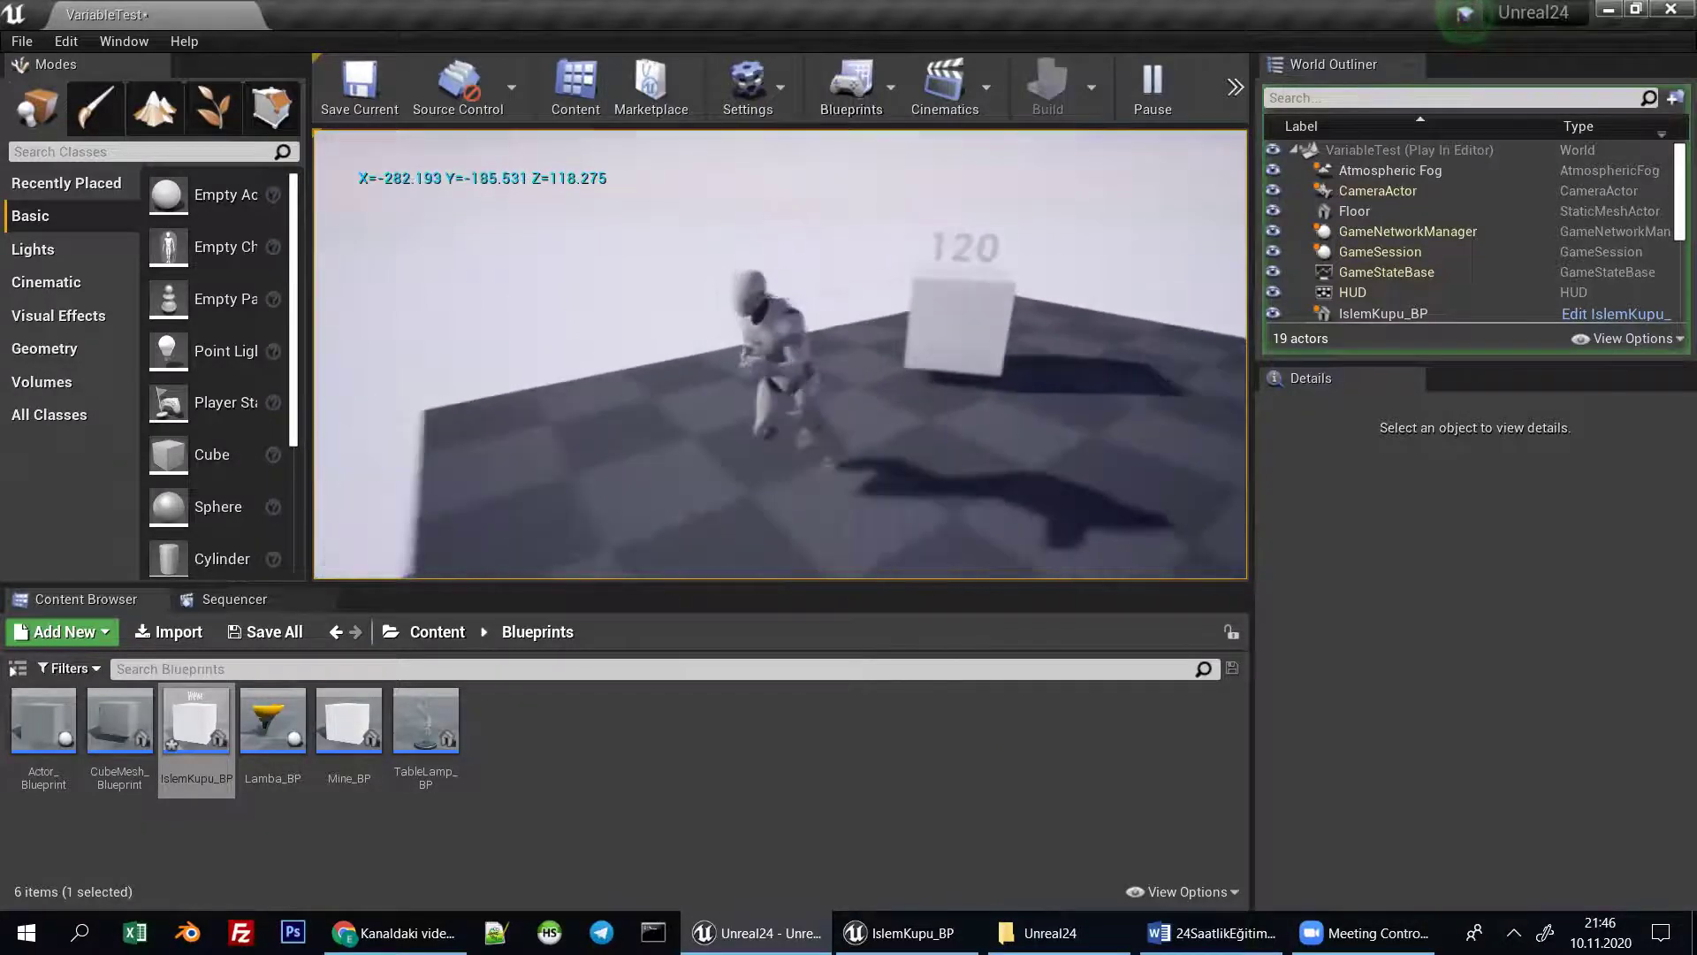
key("Escape")
double_click(220, 704)
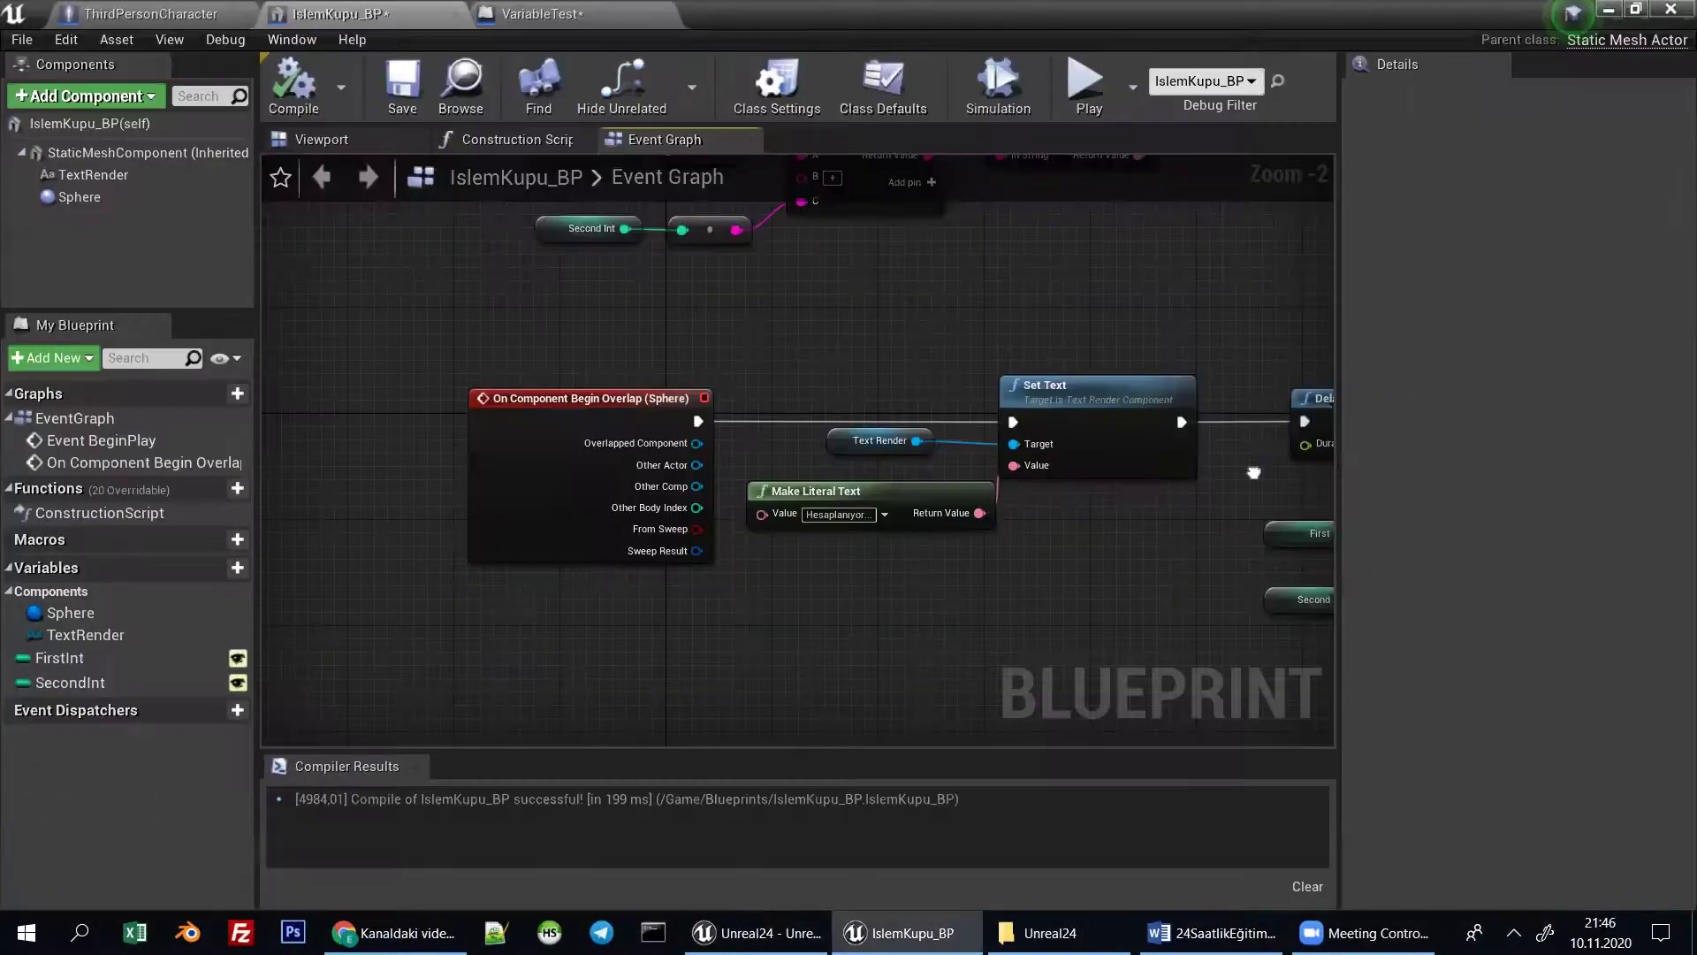
right_click_drag(1017, 435, 866, 417)
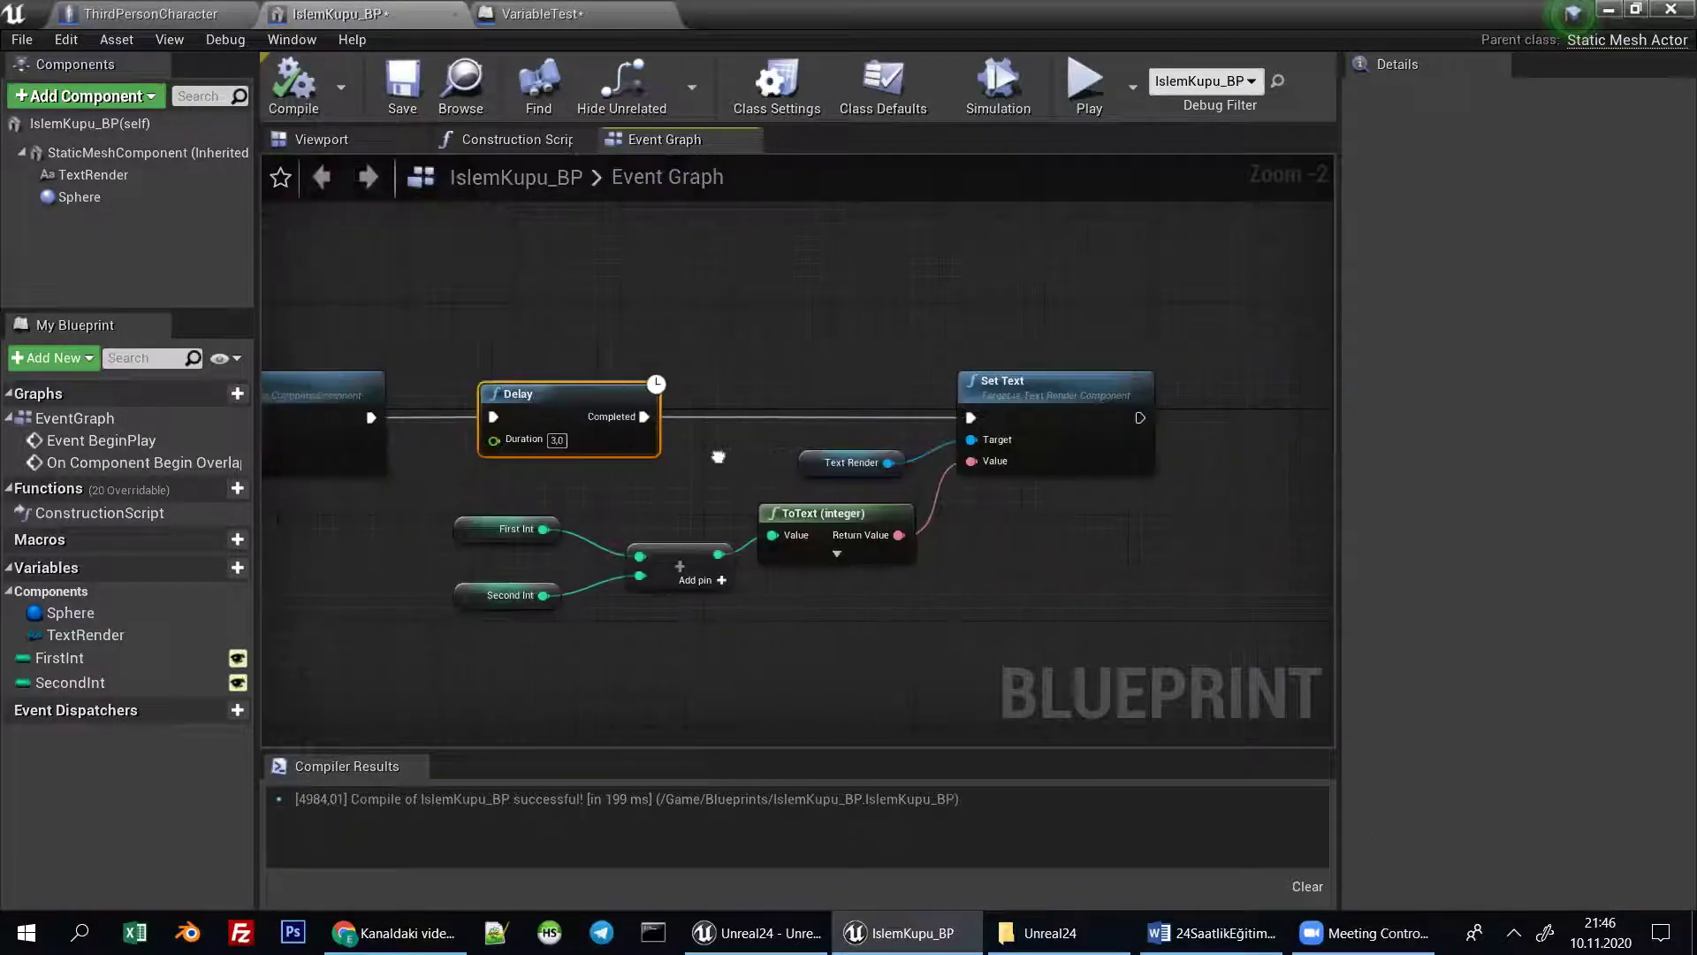
right_click_drag(718, 456, 673, 456)
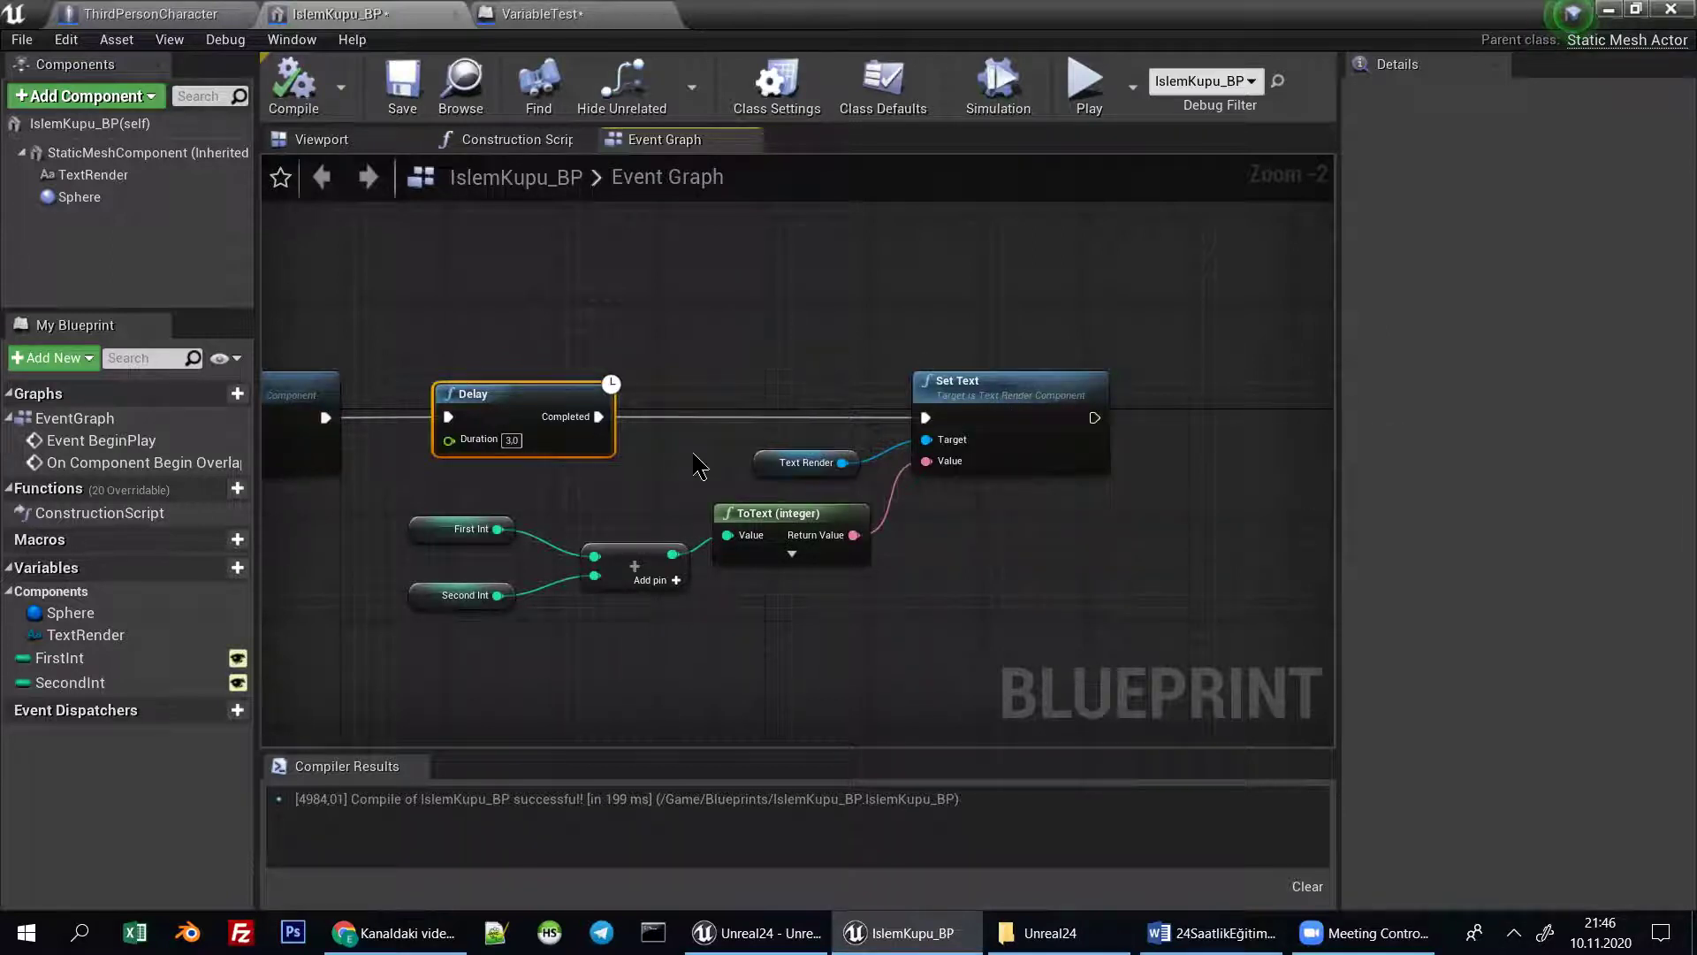
right_click_drag(704, 462, 761, 463)
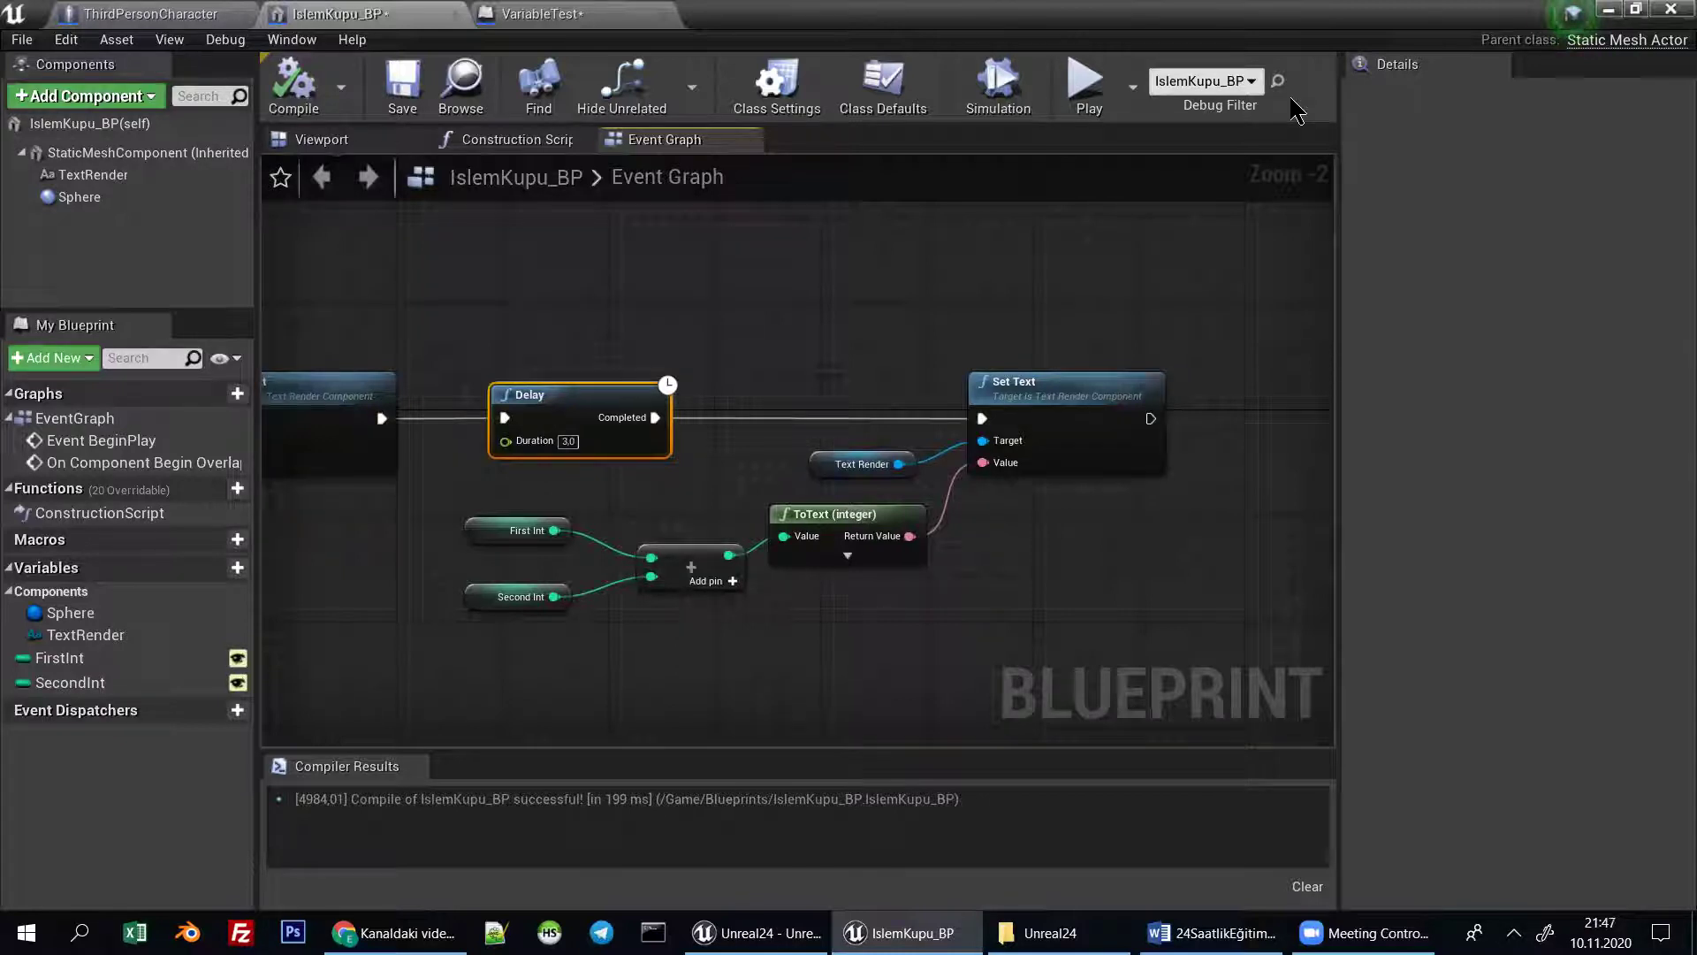
key("alt+Tab")
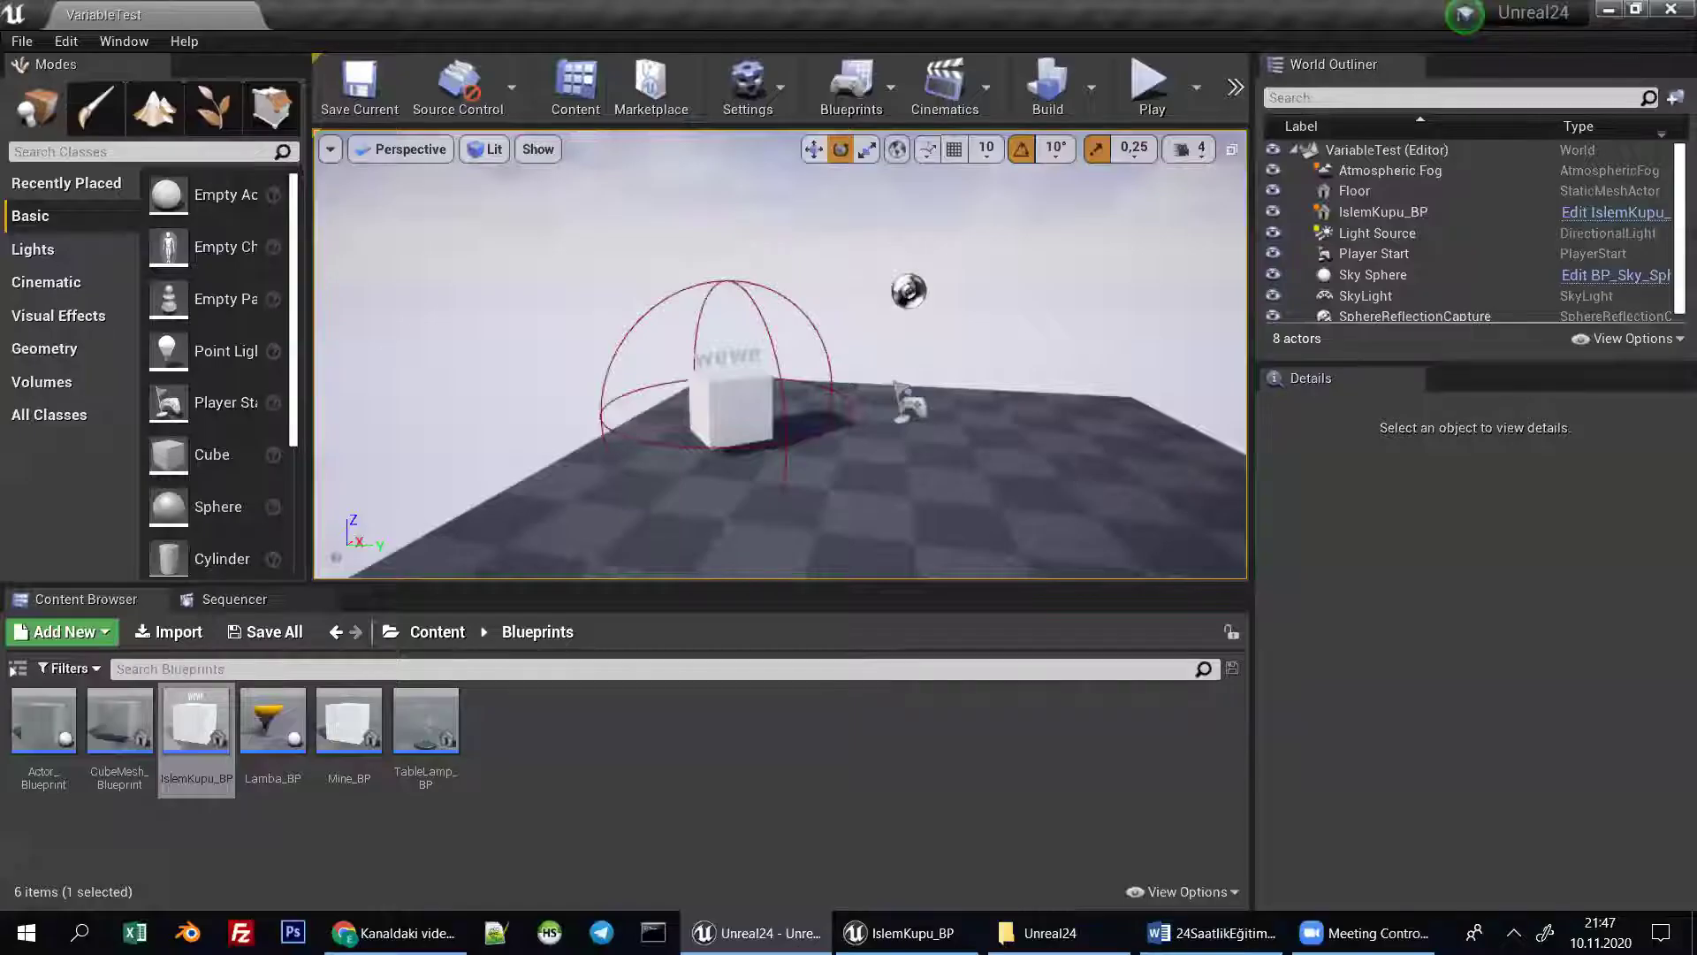
Alt-drag the IslemKupu_BP cube to create IslemKupu_BP2 to its right, raised off the floor.
left_click_drag(901, 246, 901, 245)
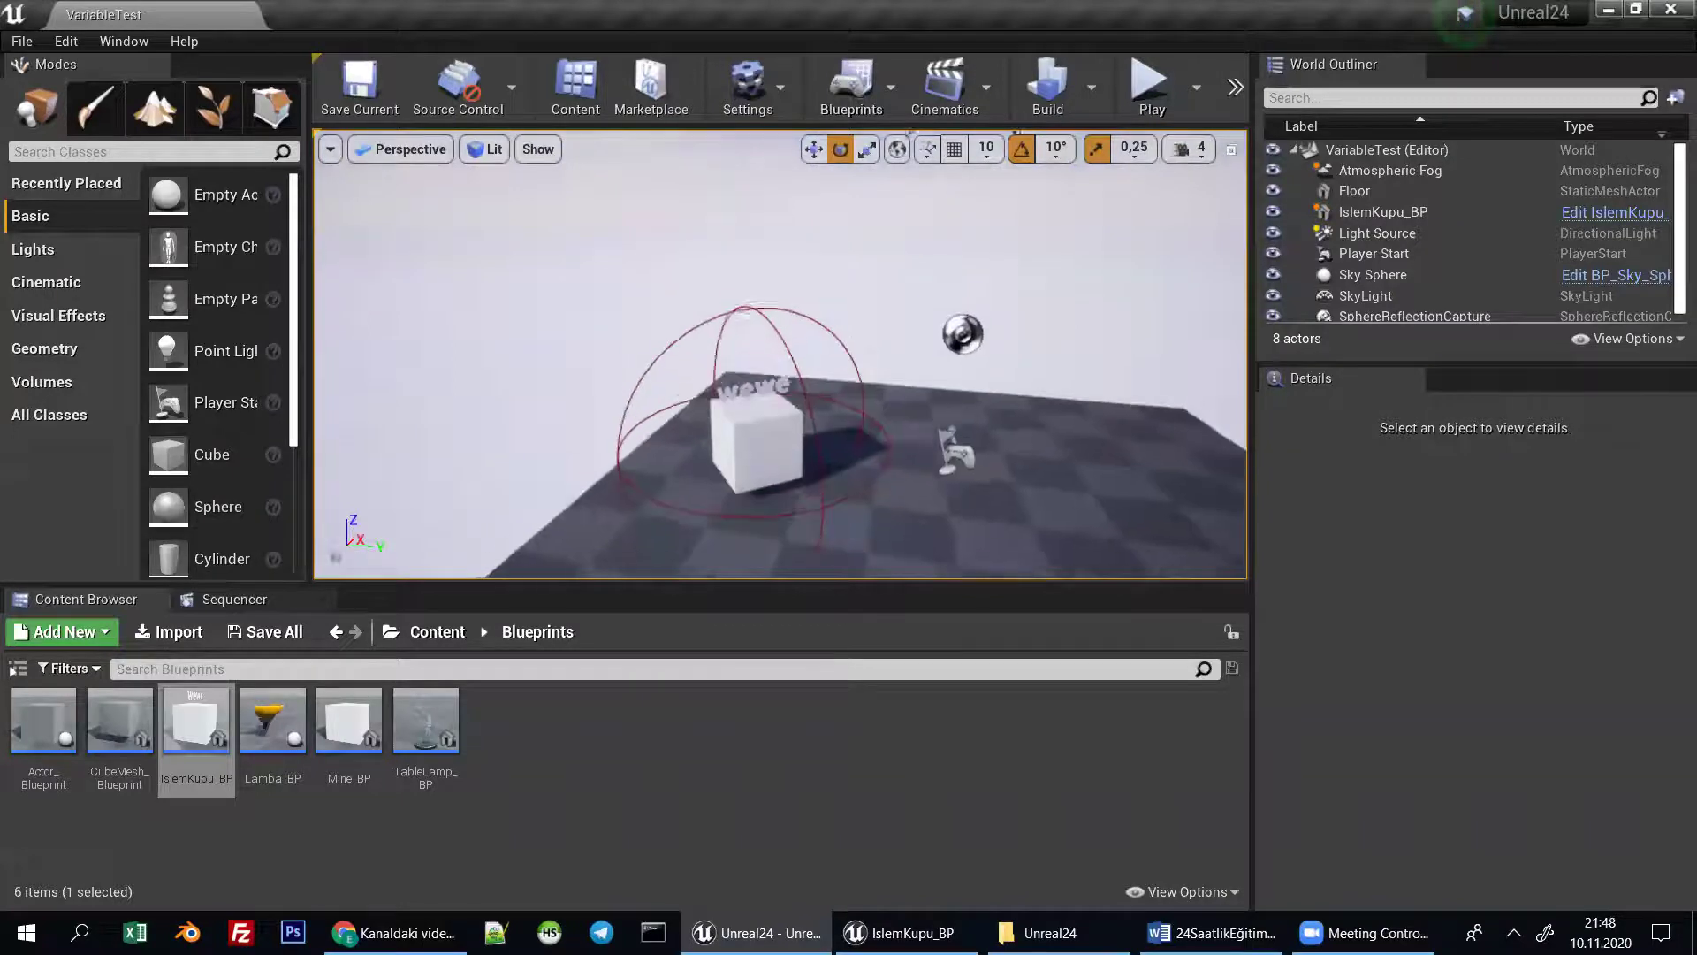
right_click_drag(916, 299, 958, 346)
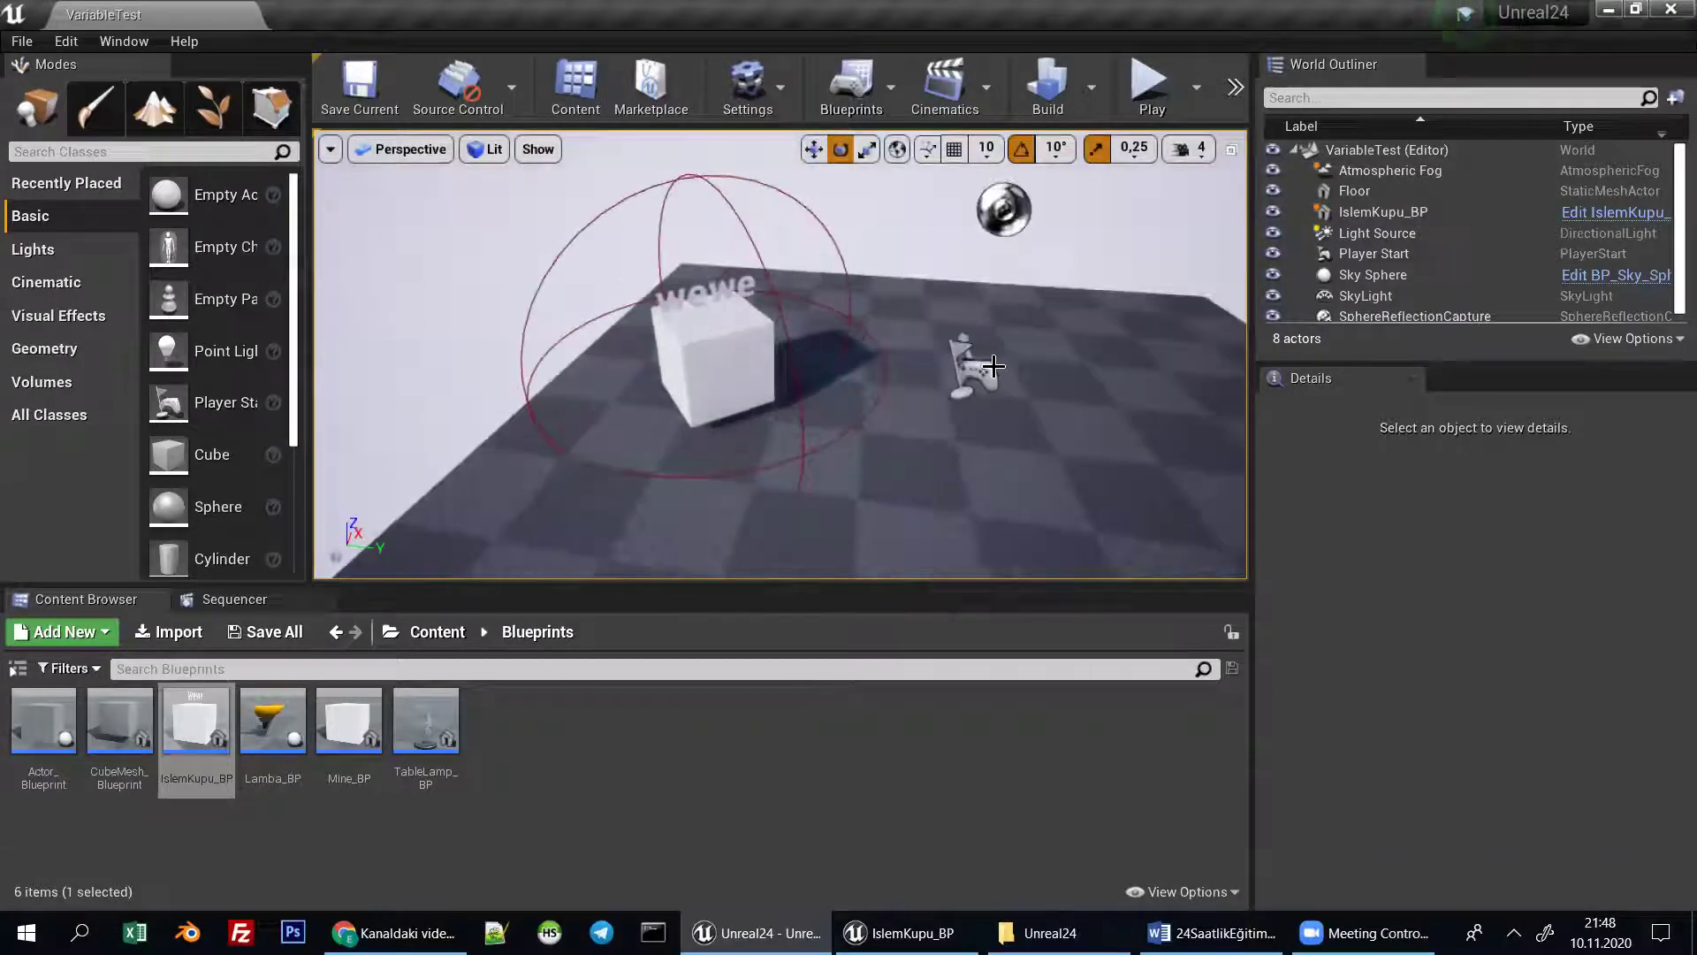
right_click(958, 346)
left_click(745, 343)
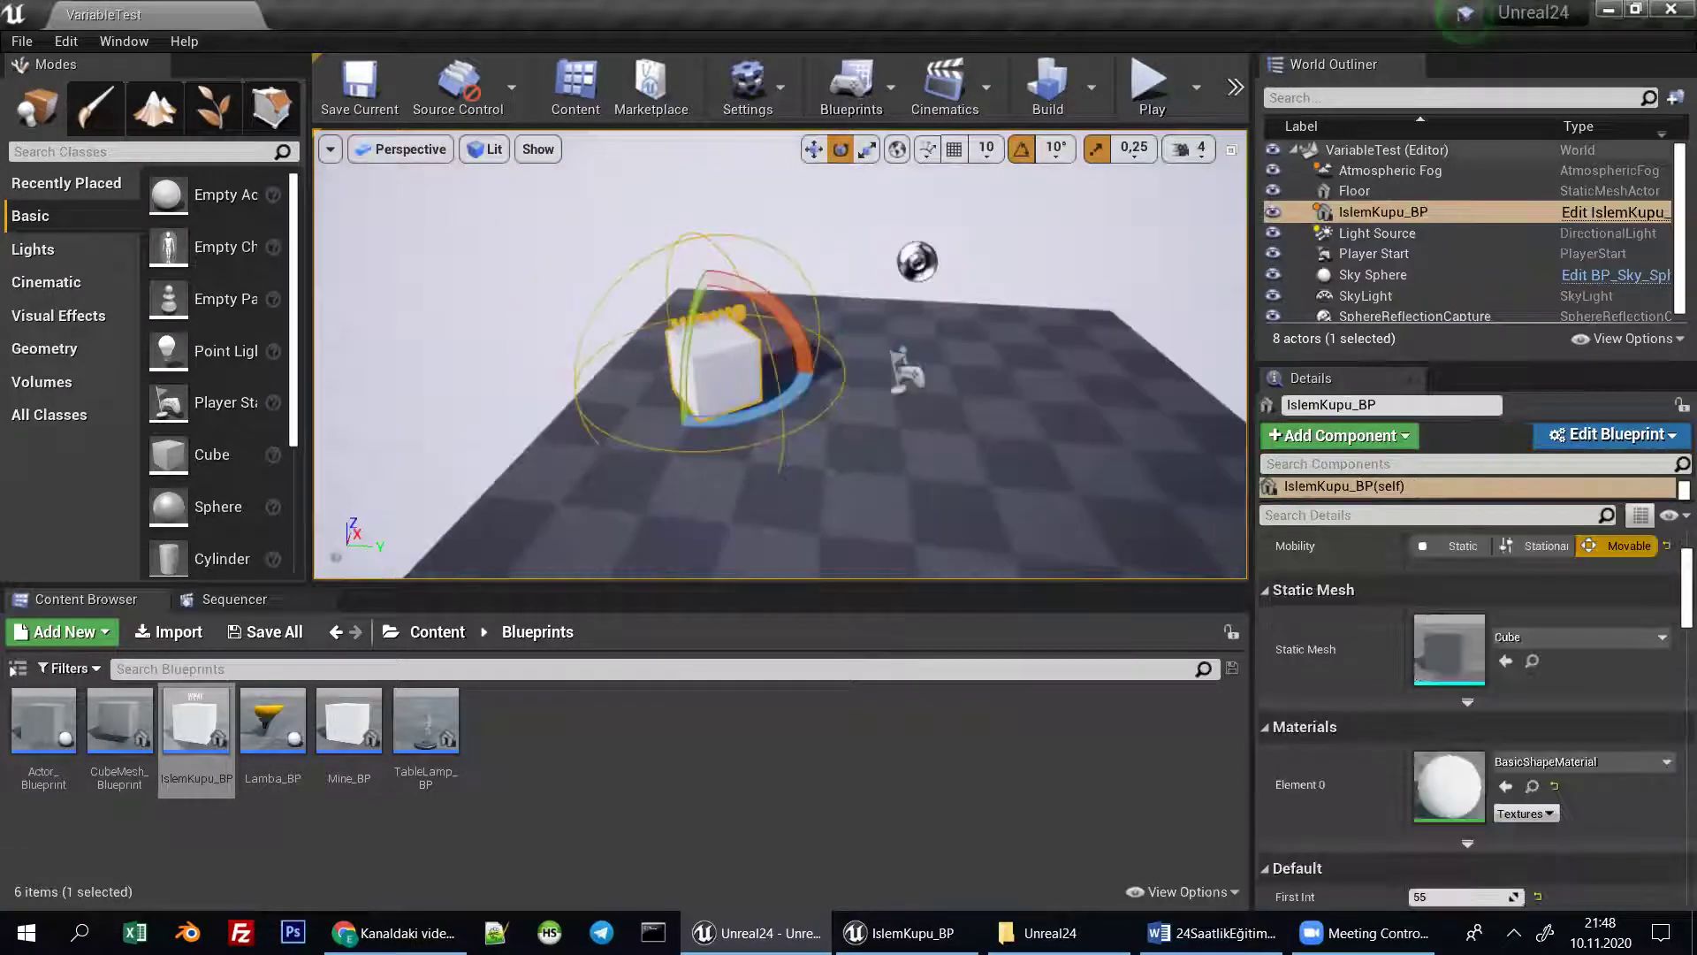
left_click_drag(901, 352, 677, 352)
scroll(677, 352, "down", 5)
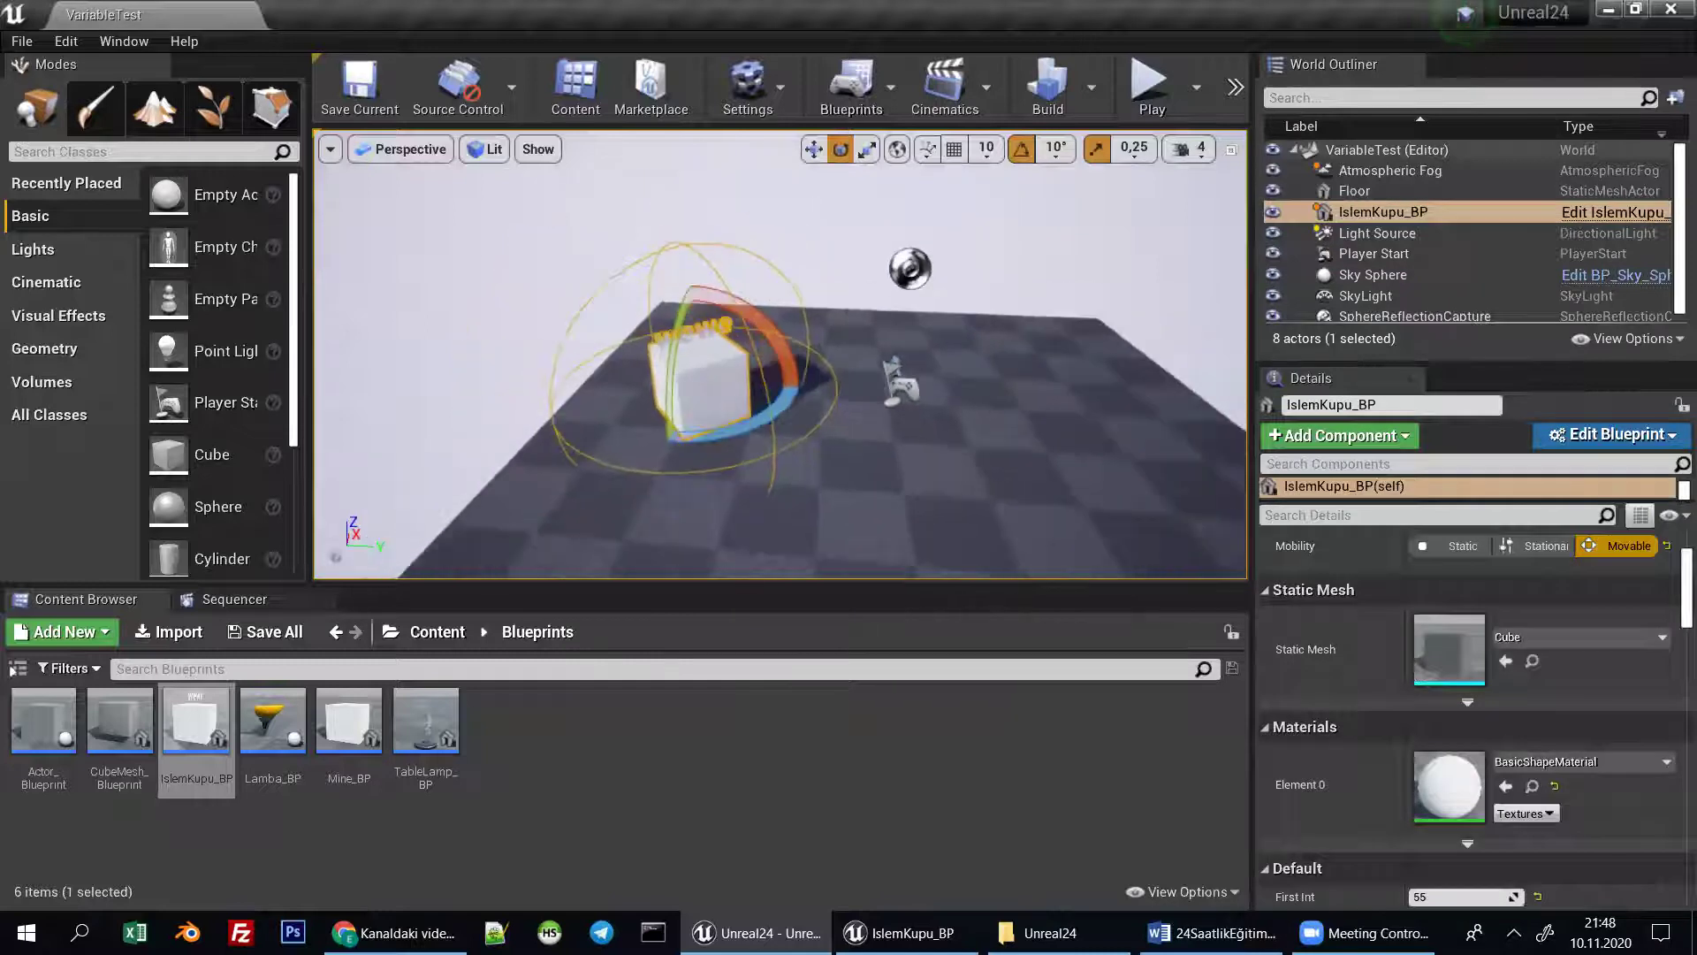
key("r")
key("w")
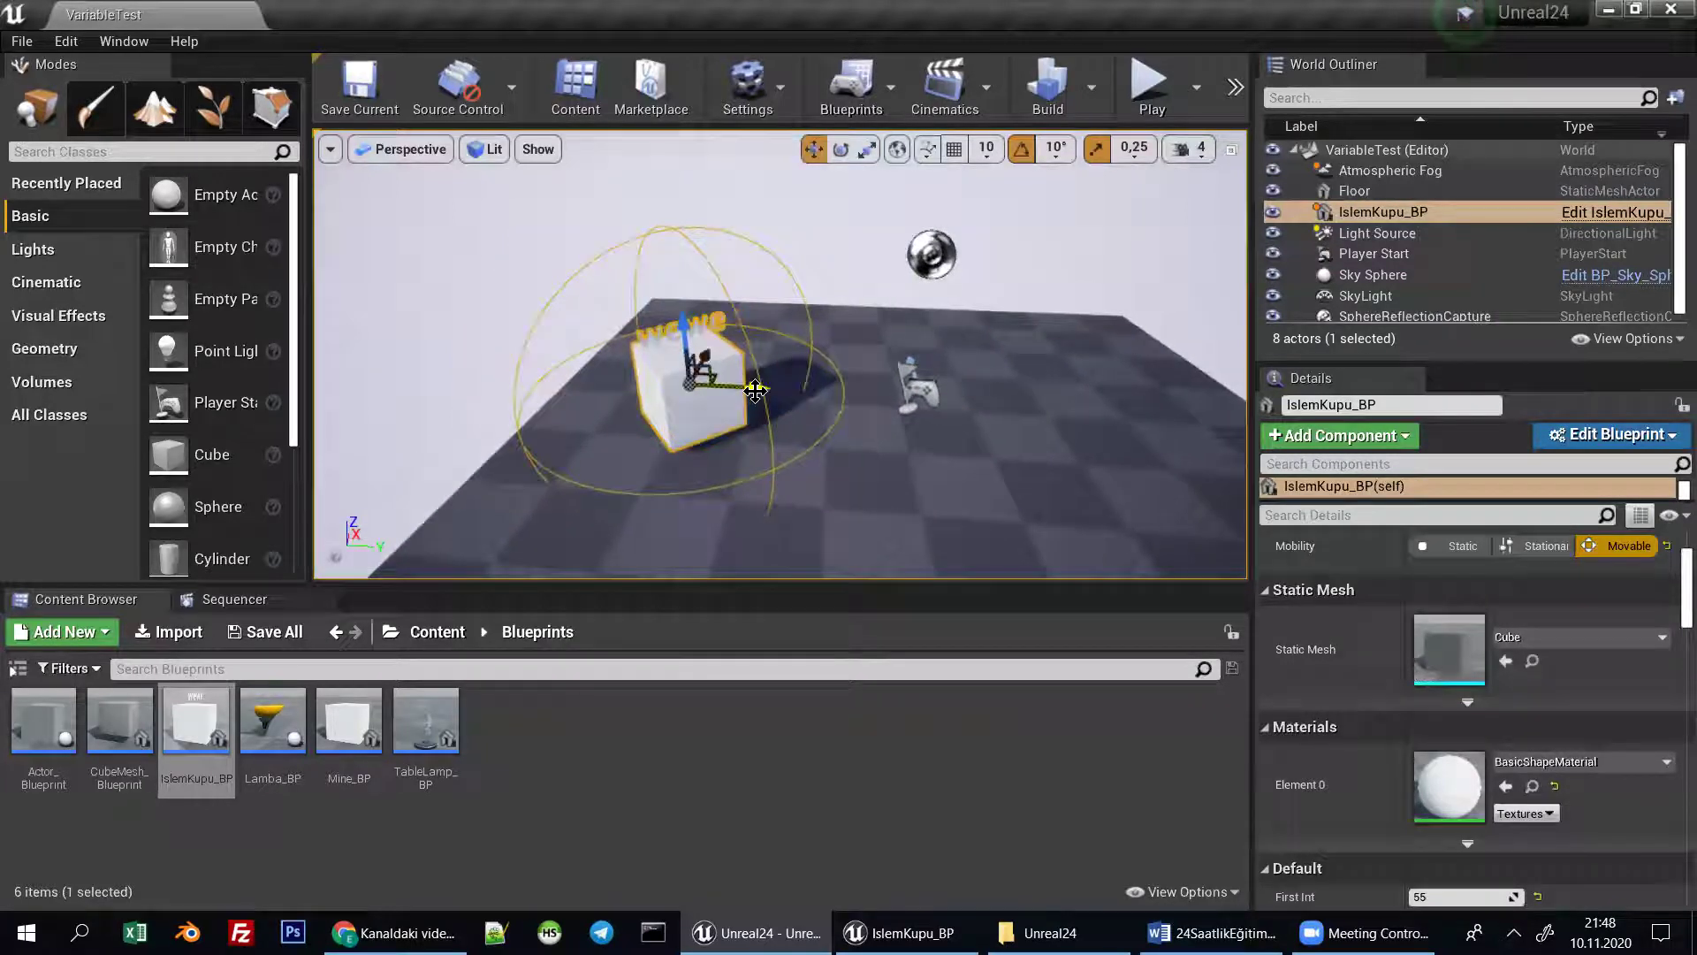
mouse_move(754, 388)
left_mouse_down("alt")
mouse_move(1032, 394)
mouse_move(989, 437)
left_mouse_up("alt")
key("e")
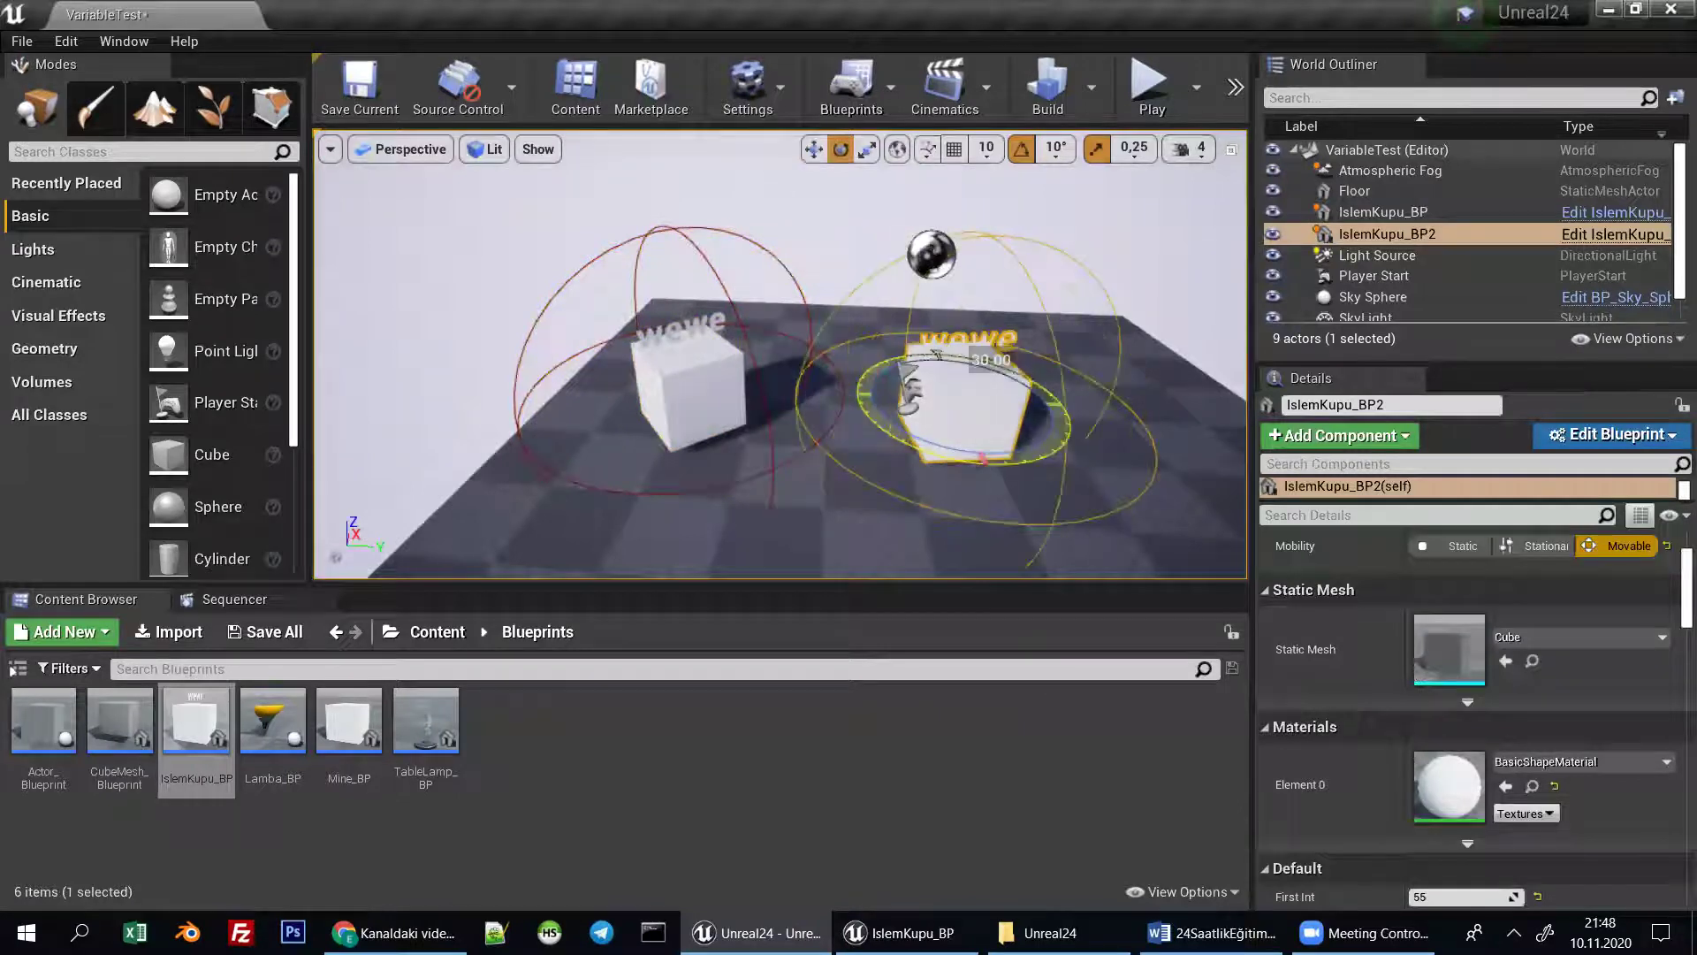
key("w")
left_click_drag(942, 371, 928, 265)
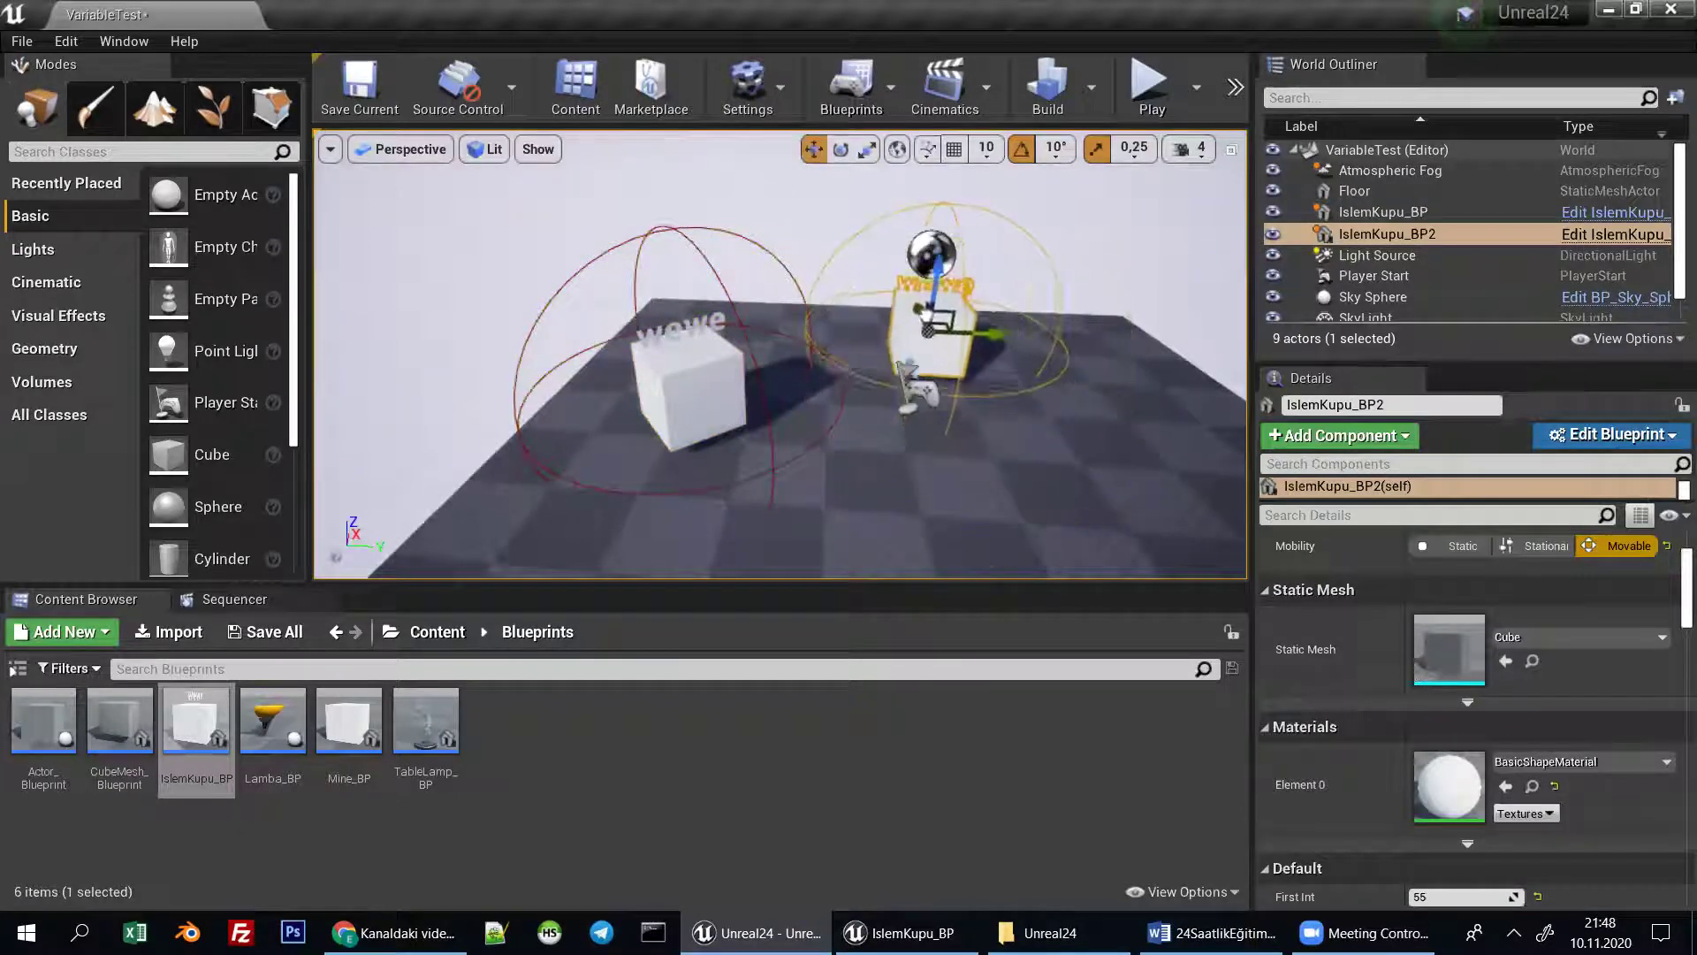
Duplicate the cube again as IslemKupu_BP3 and position it apart from the others.
right_click_drag(928, 265, 886, 335)
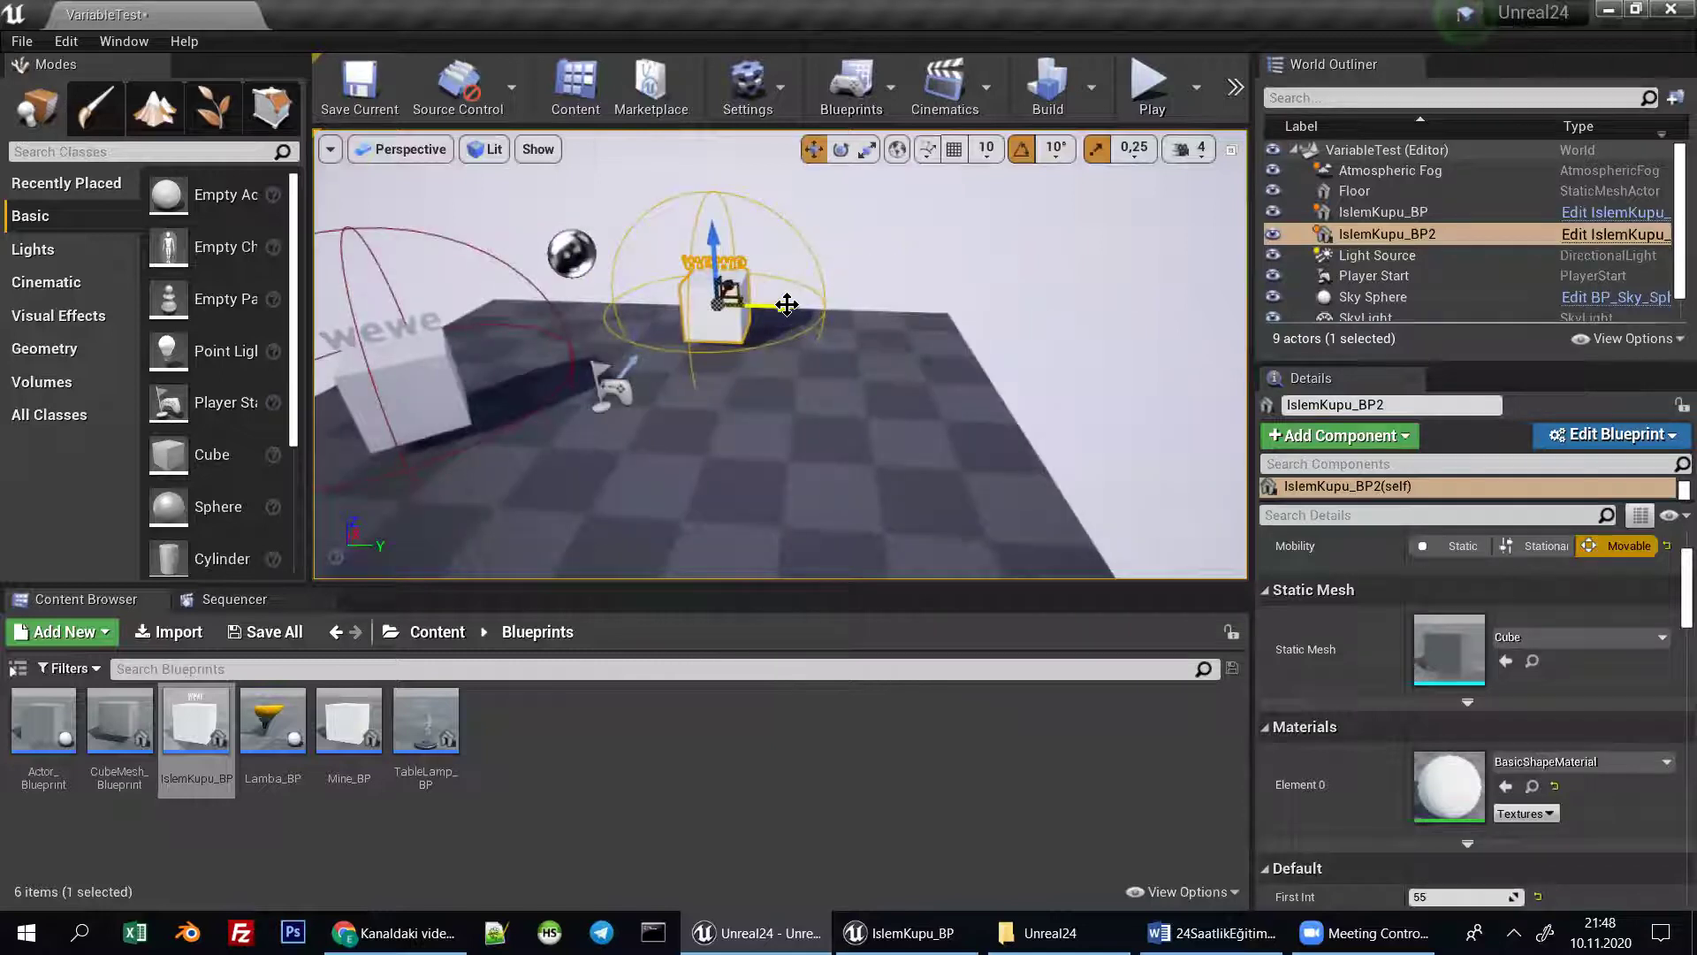
left_click_drag(785, 305, 886, 303, "alt+shift")
right_click_drag(886, 302, 682, 437)
key("e")
right_click_drag(966, 433, 1010, 401)
key("w")
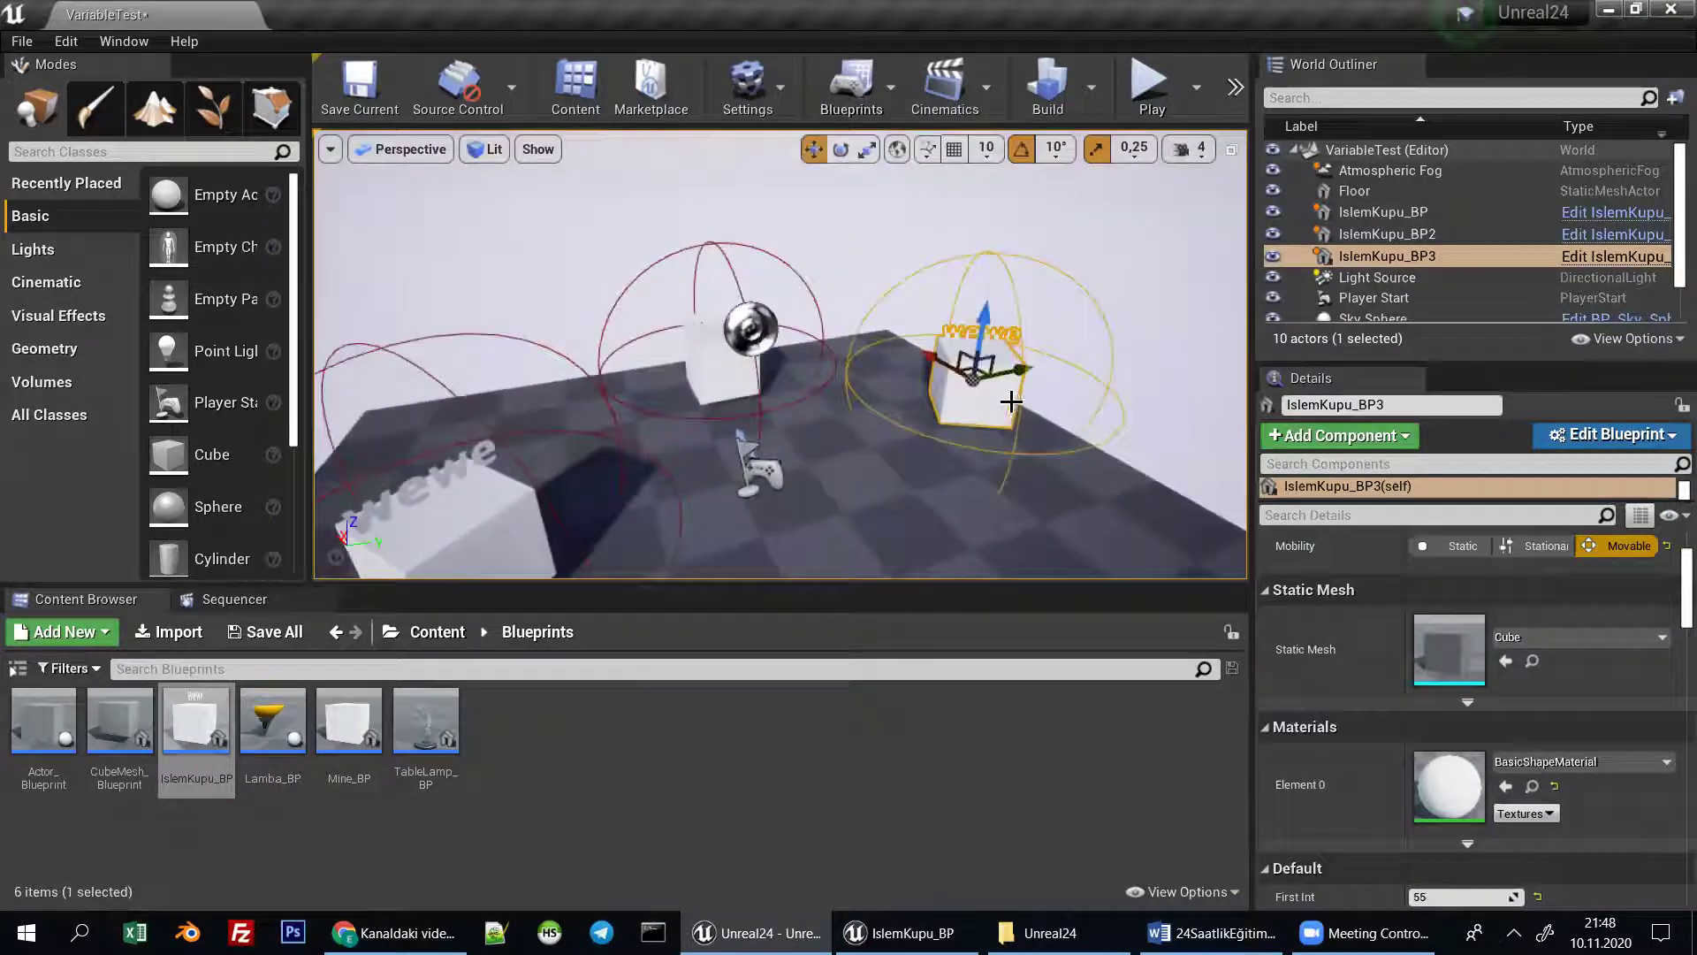
right_click_drag(934, 363, 934, 363)
right_click_drag(528, 418, 509, 419)
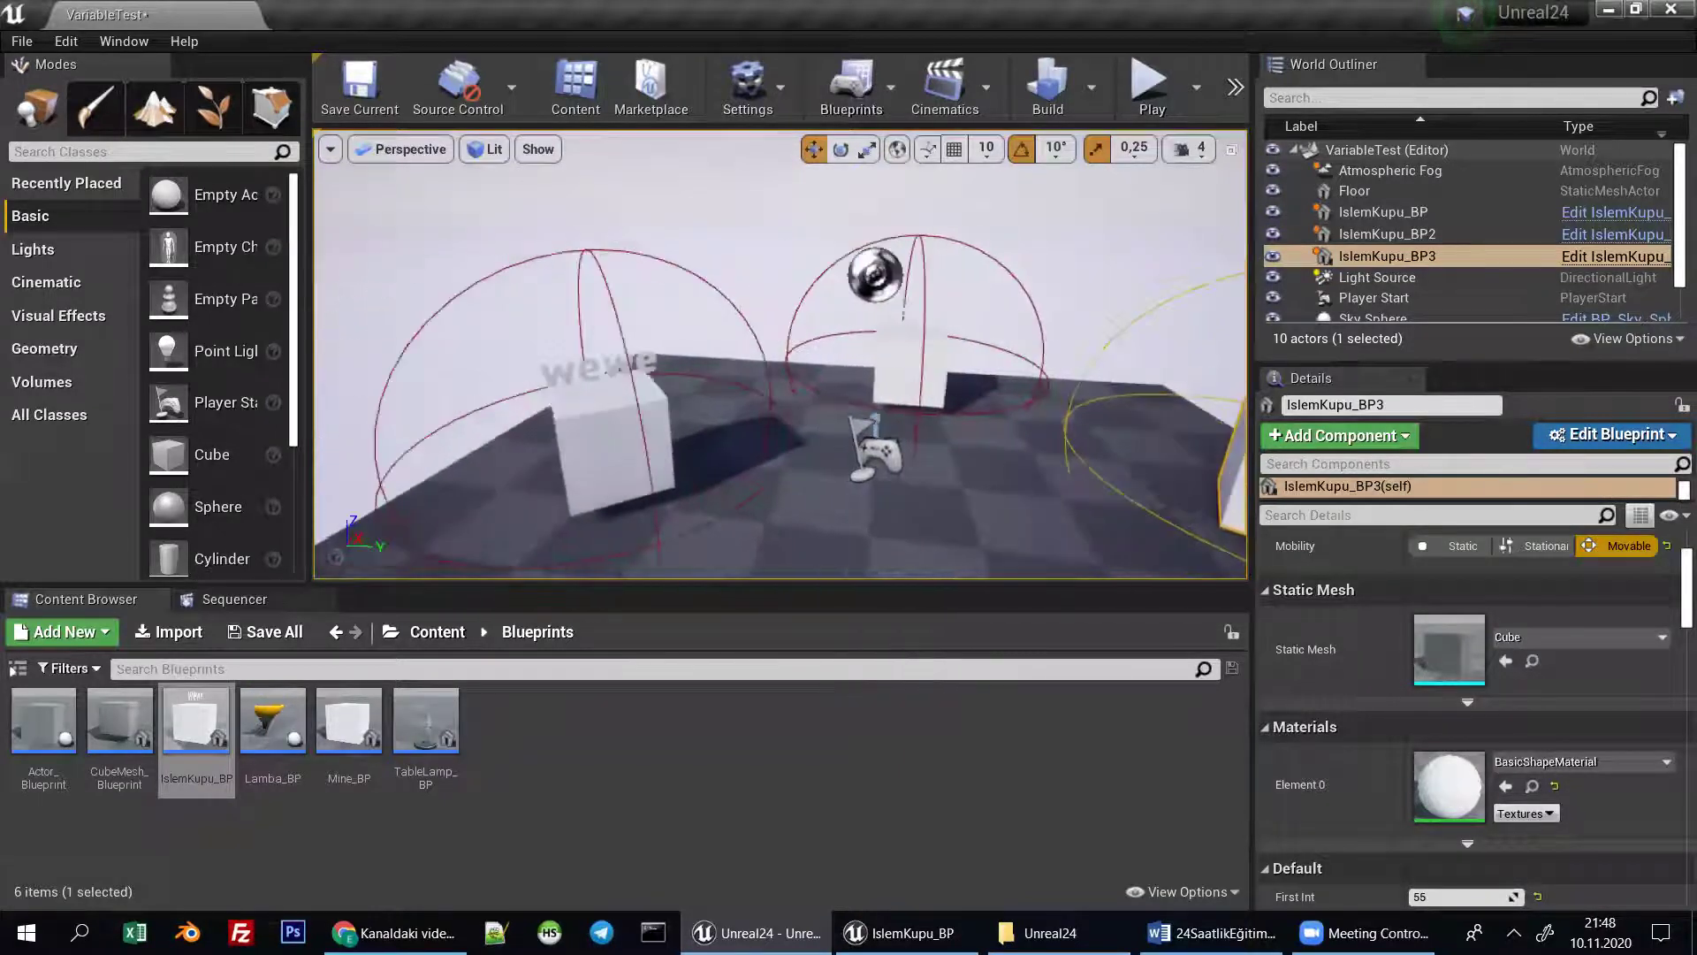
right_click_drag(637, 412, 637, 412)
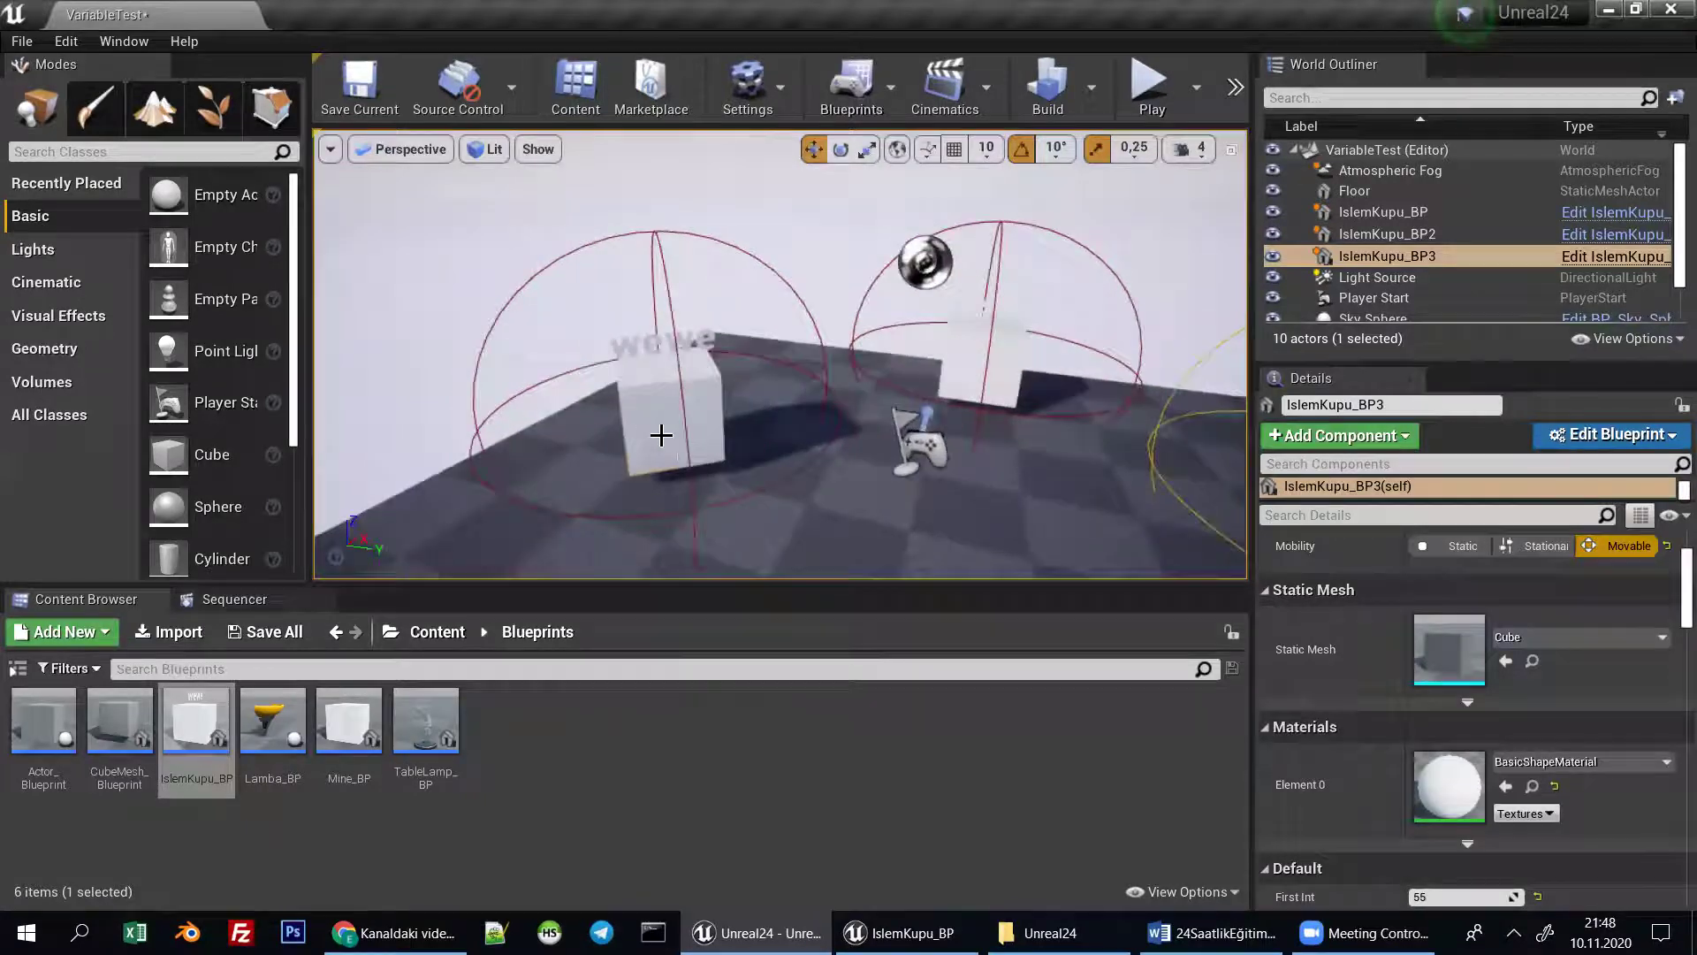
left_click(637, 411)
Set the first cube's First Int to 10 and Second Int to 20.
scroll(1432, 701, "up", 2)
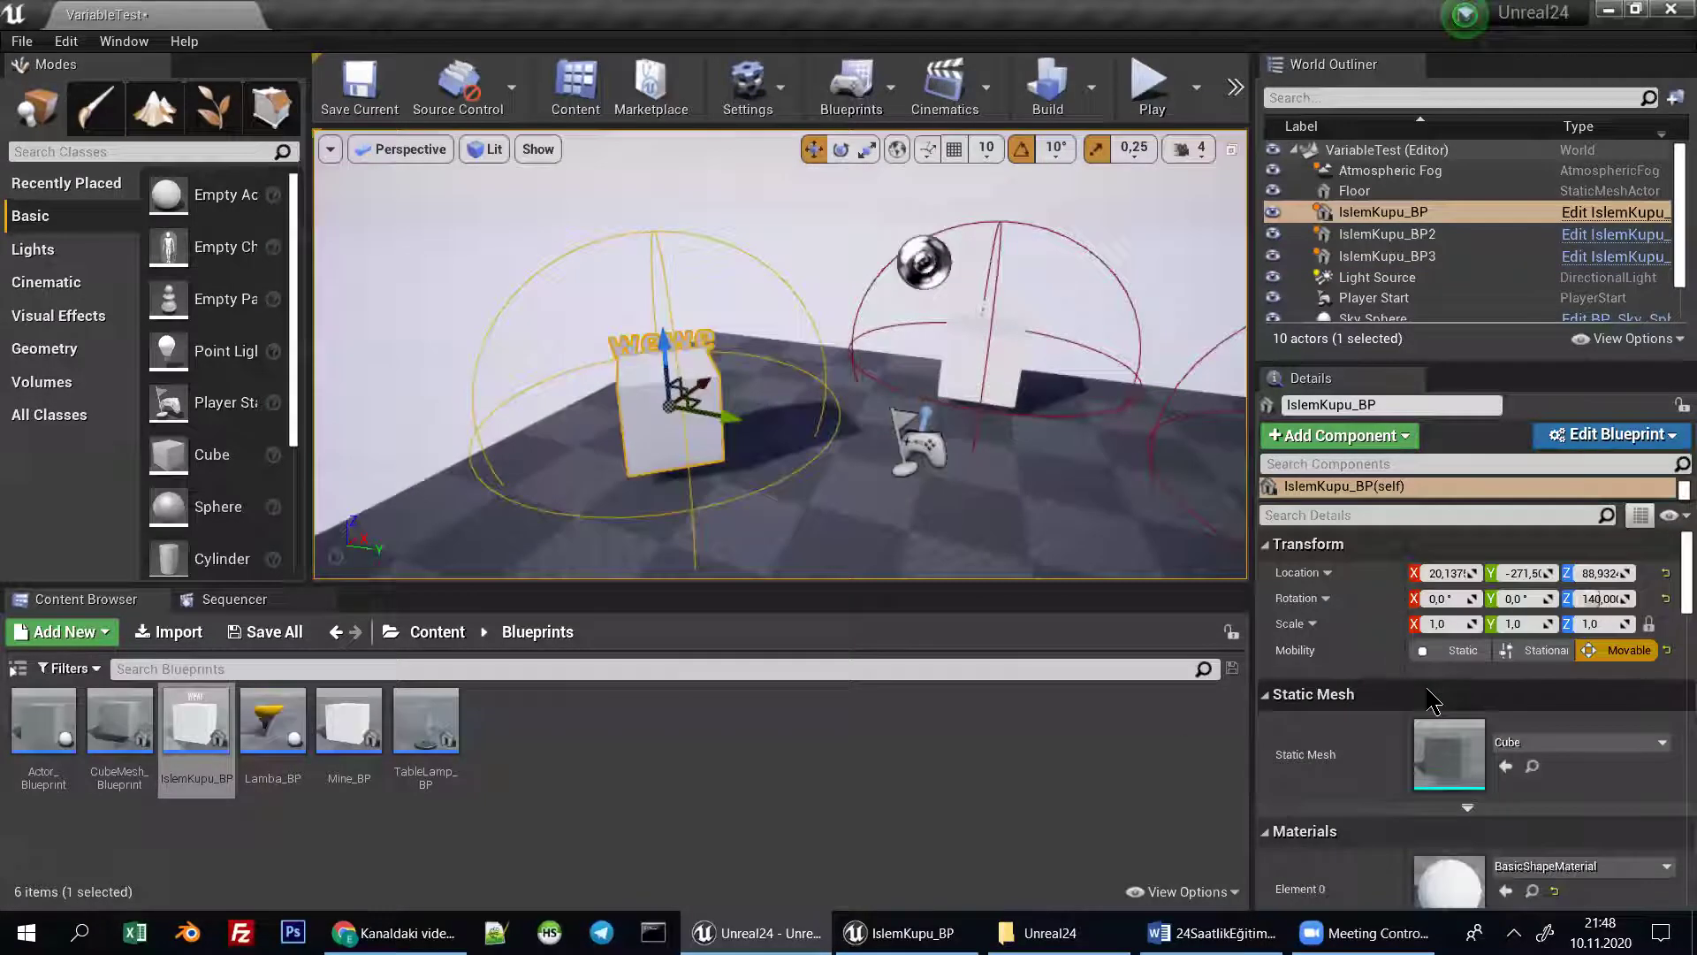
scroll(1432, 701, "down", 6)
left_click(1431, 685)
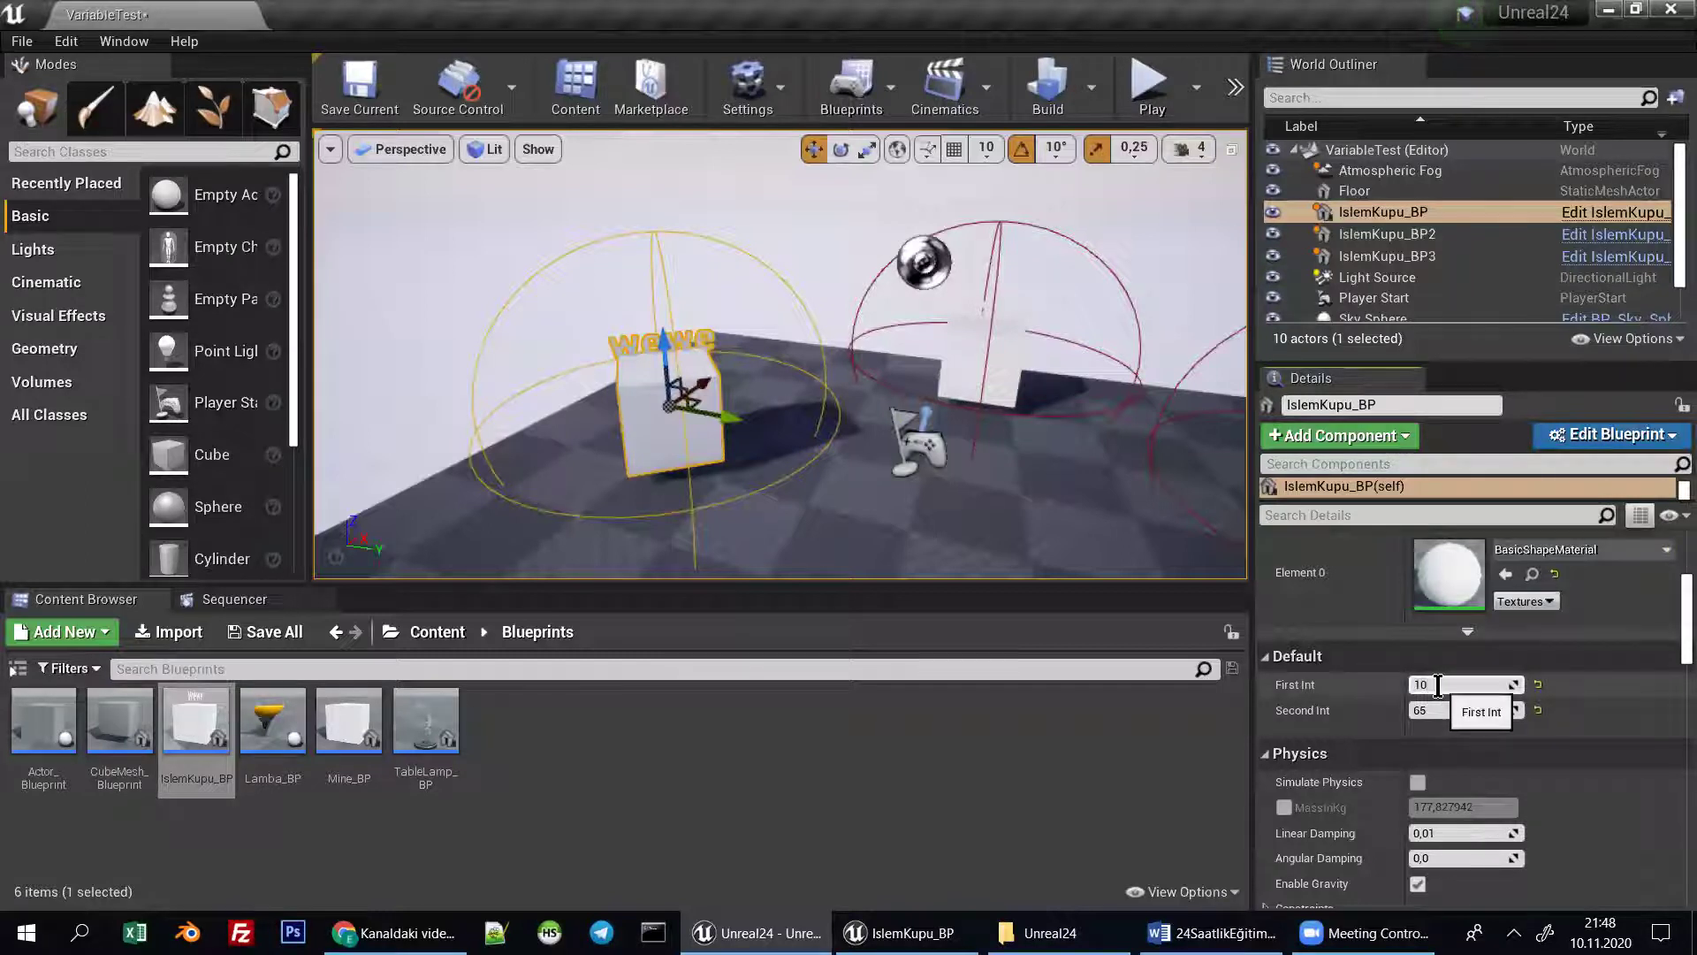
left_click(1440, 716)
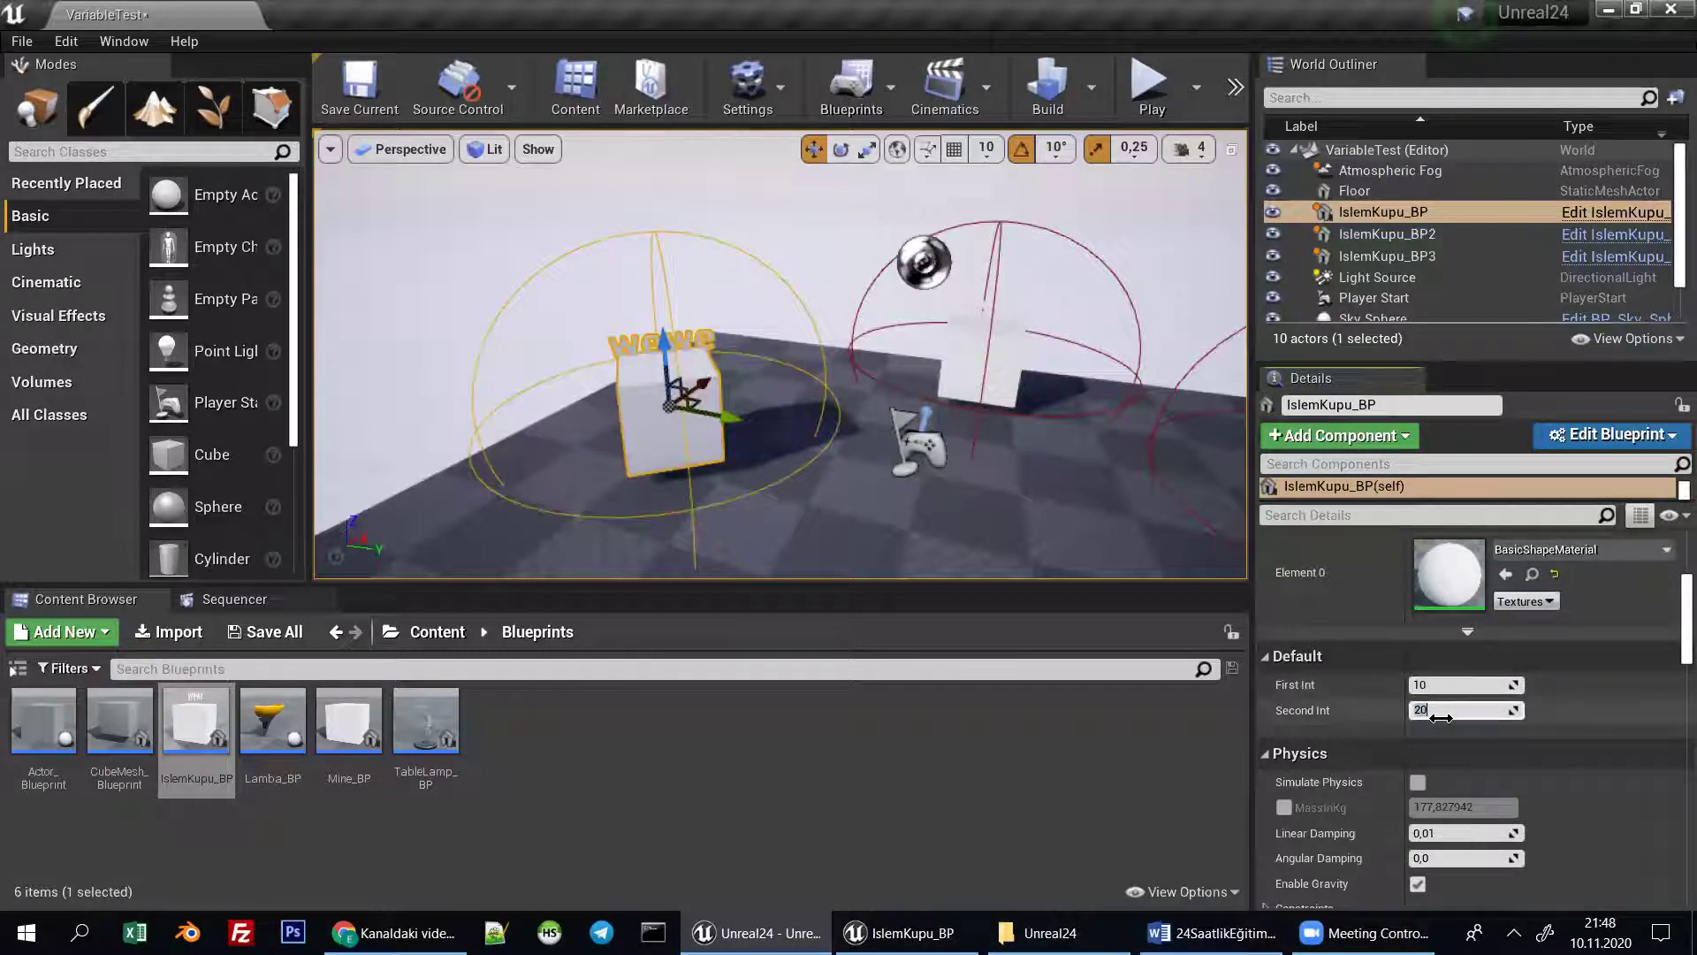
Give IslemKupu_BP2 15/25 and IslemKupu_BP3 35/45, then start a Play test.
left_click(1010, 354)
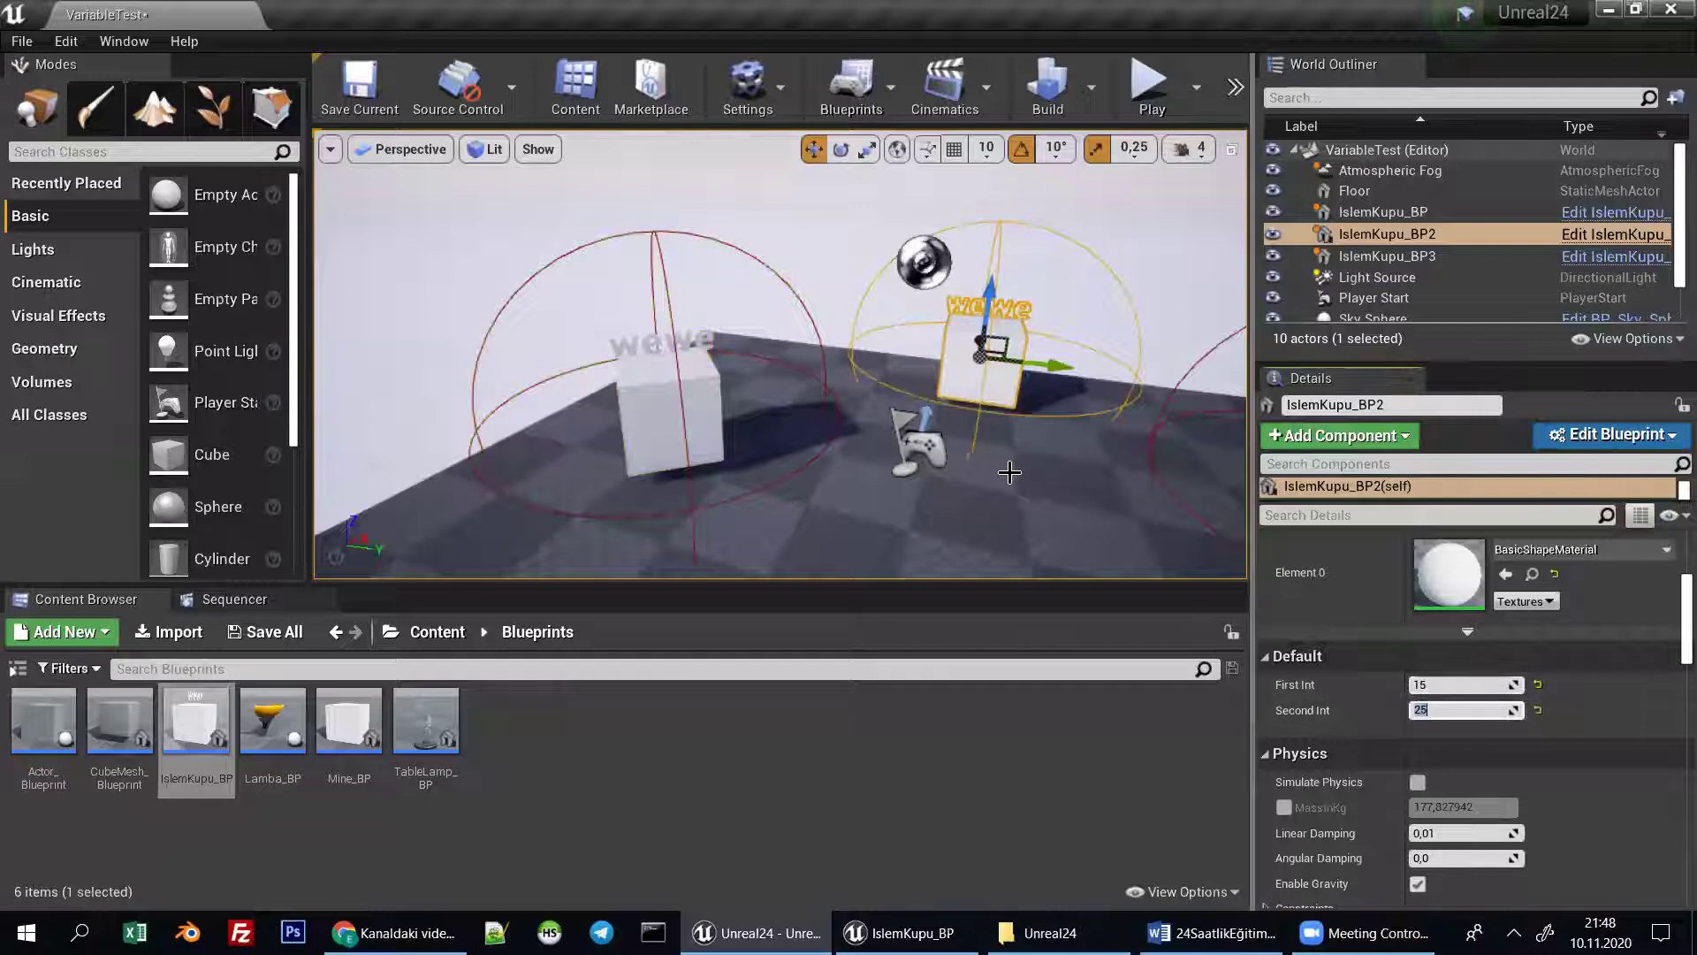
right_click_drag(778, 397, 884, 398)
left_click(1158, 424)
left_click(1459, 684)
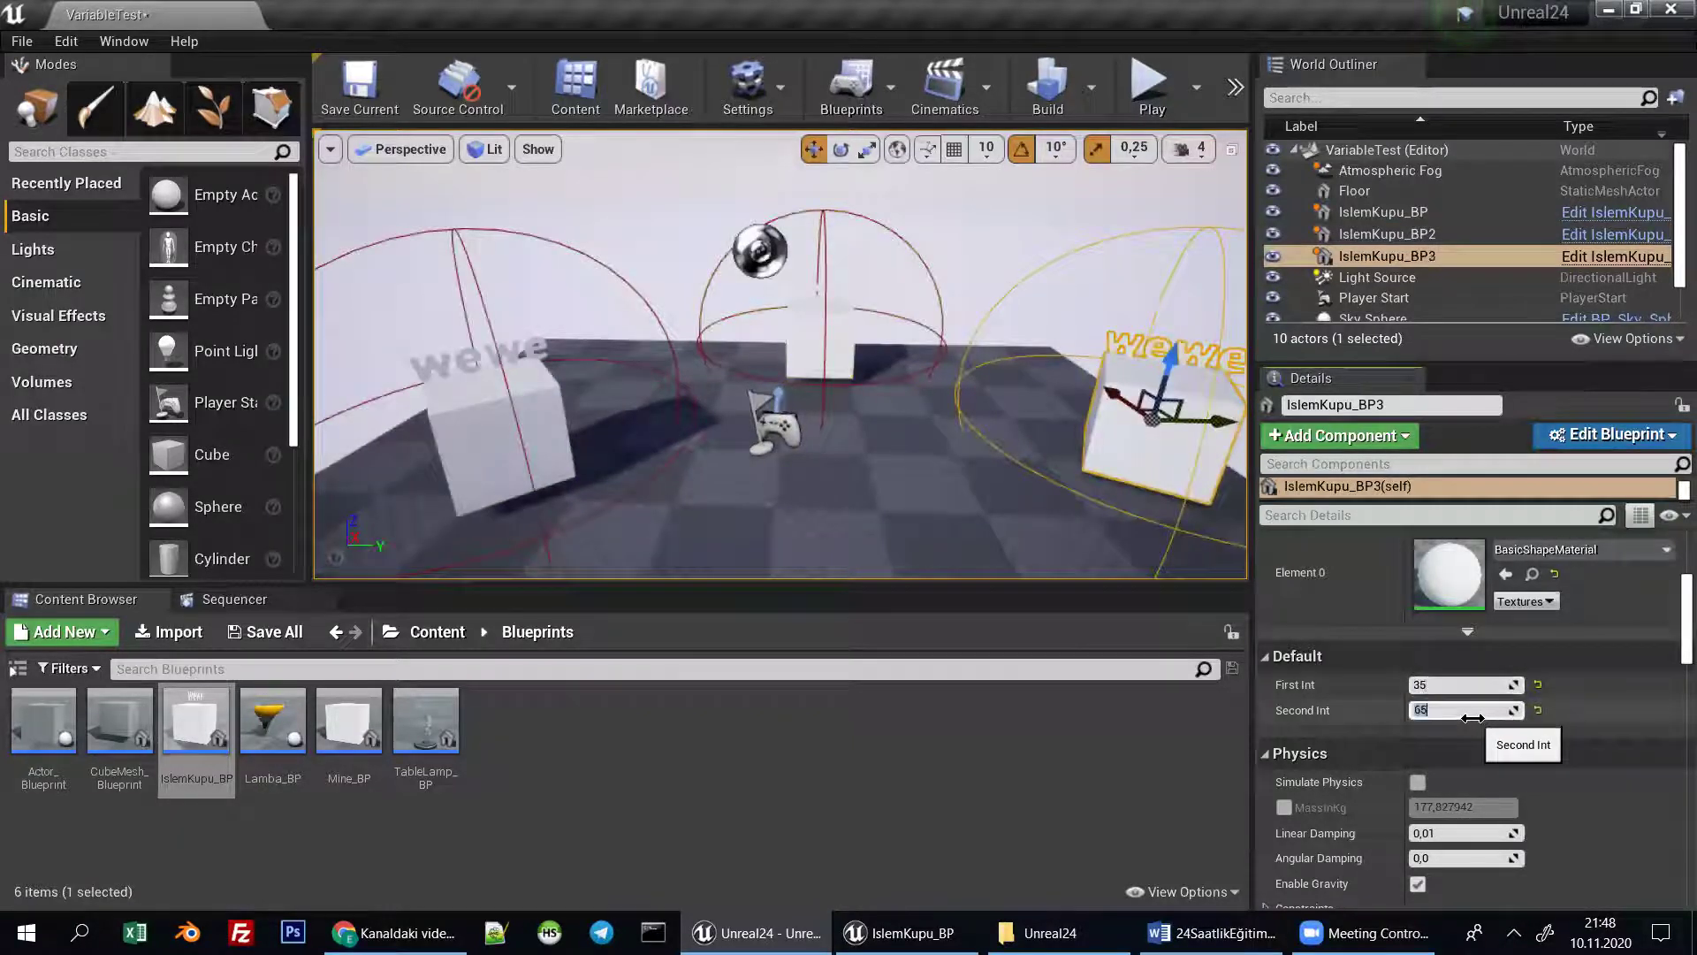
key("Return")
scroll(1149, 354, "down", 3)
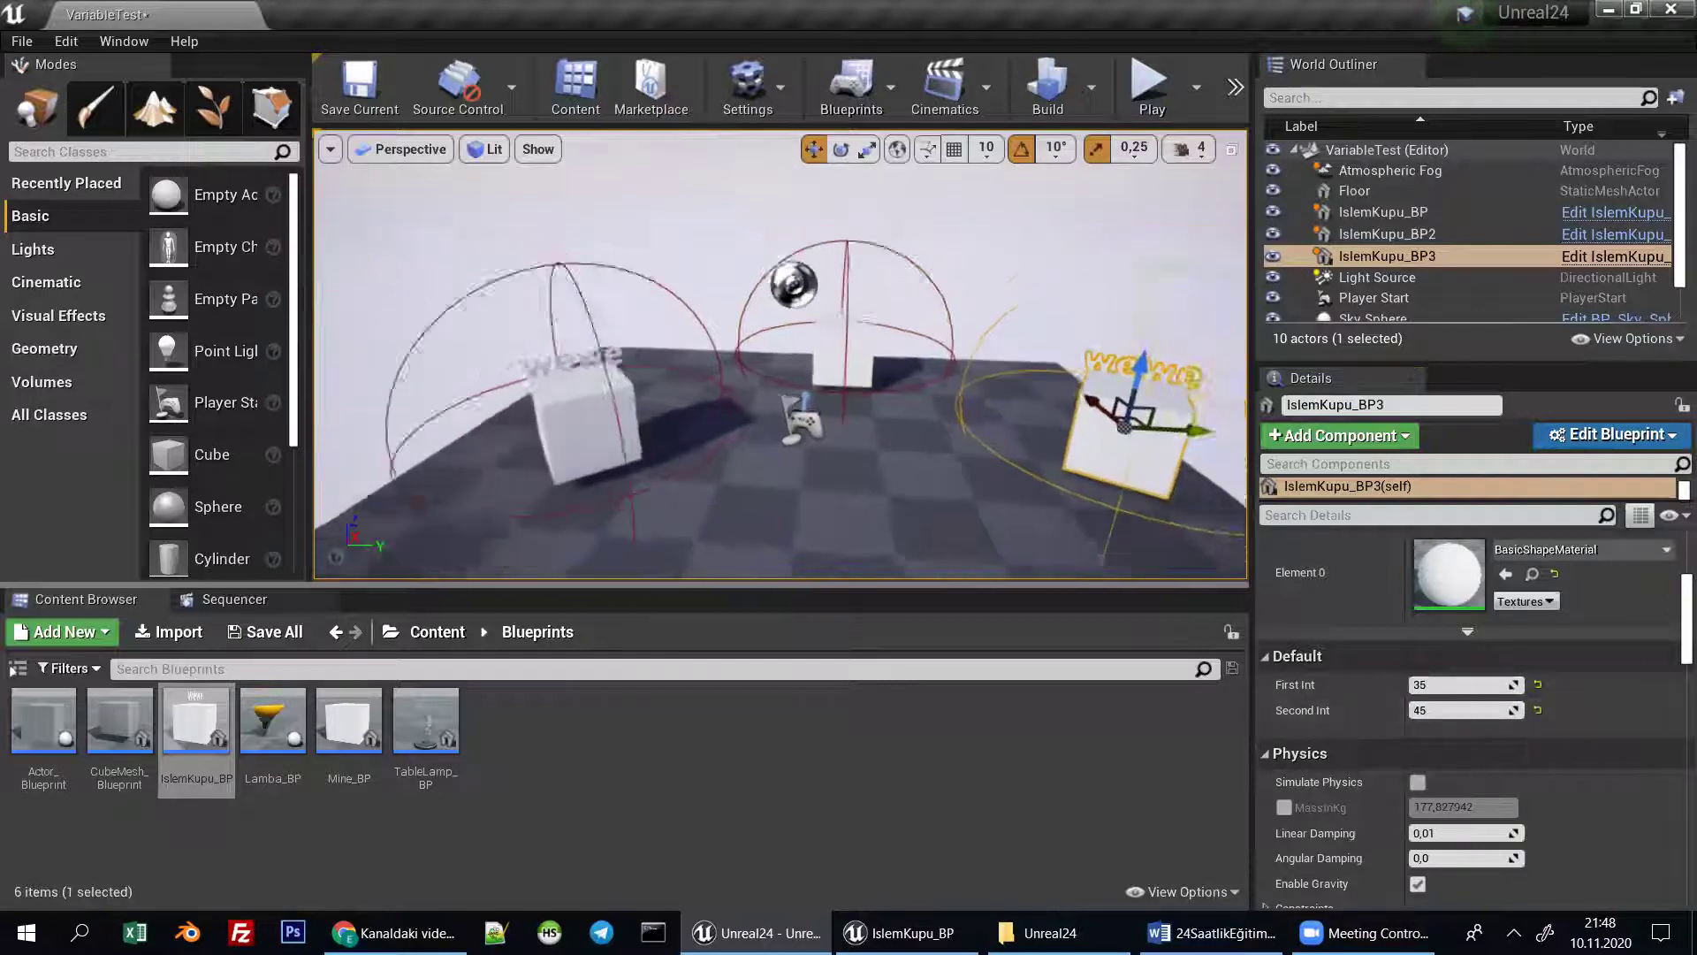
left_click(1149, 105)
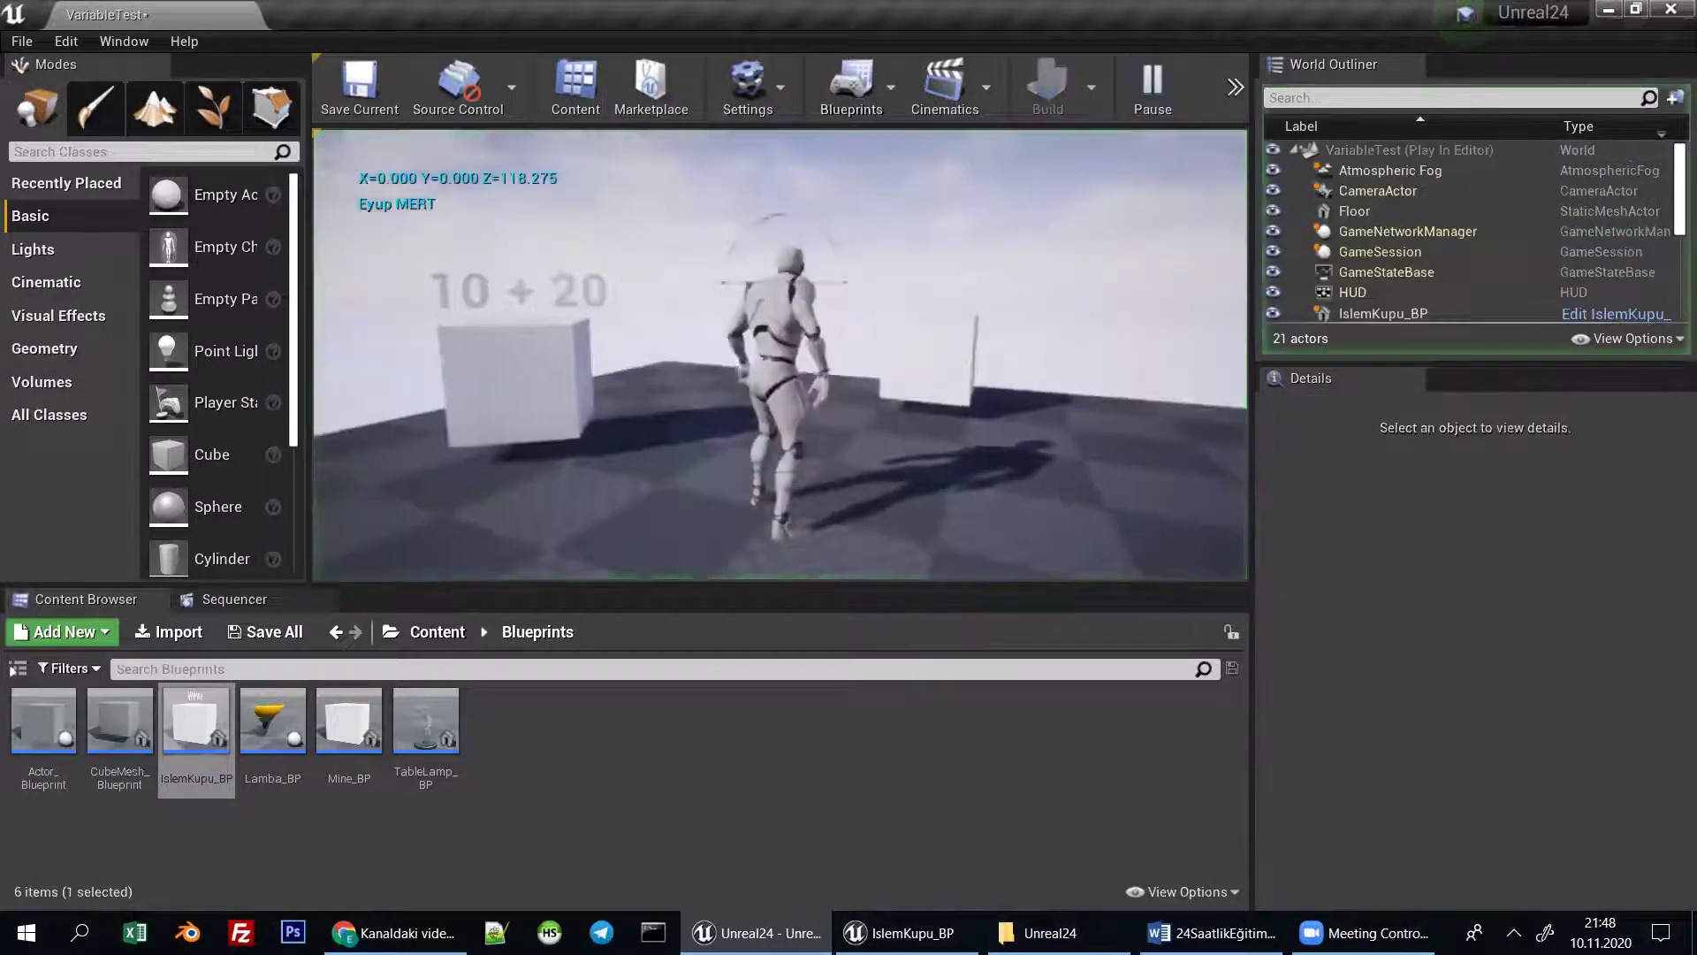
Run the character into the '10 + 20' cube until its label shows 30, then stop.
key("w")
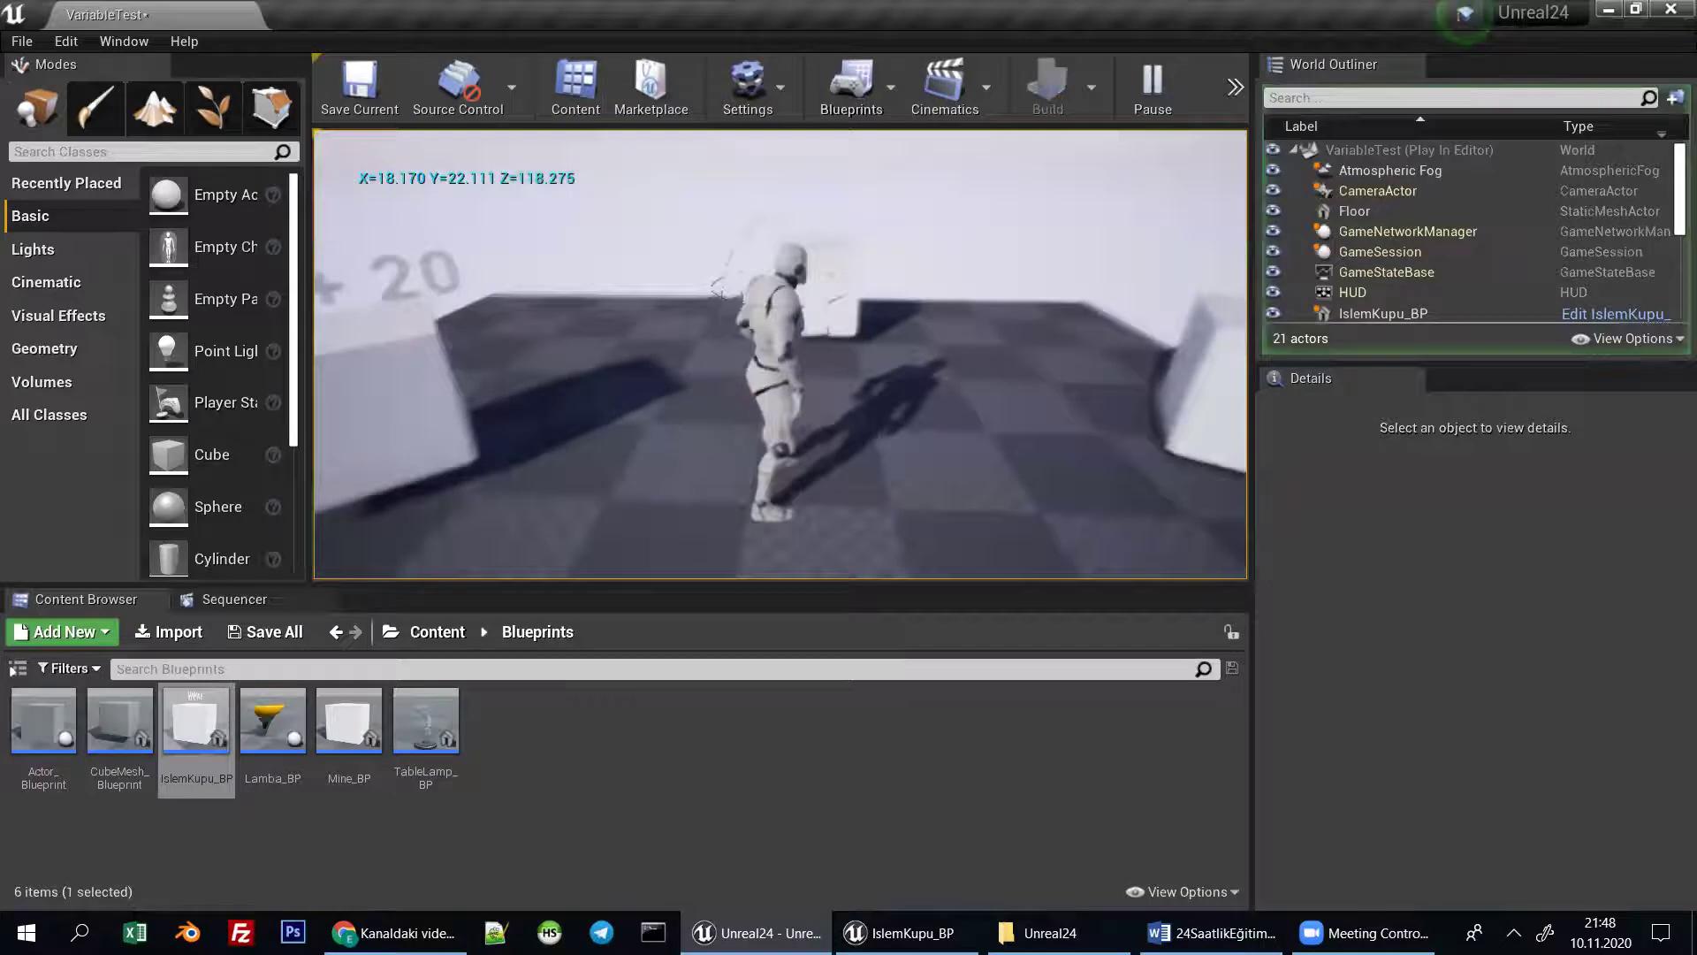
key("w")
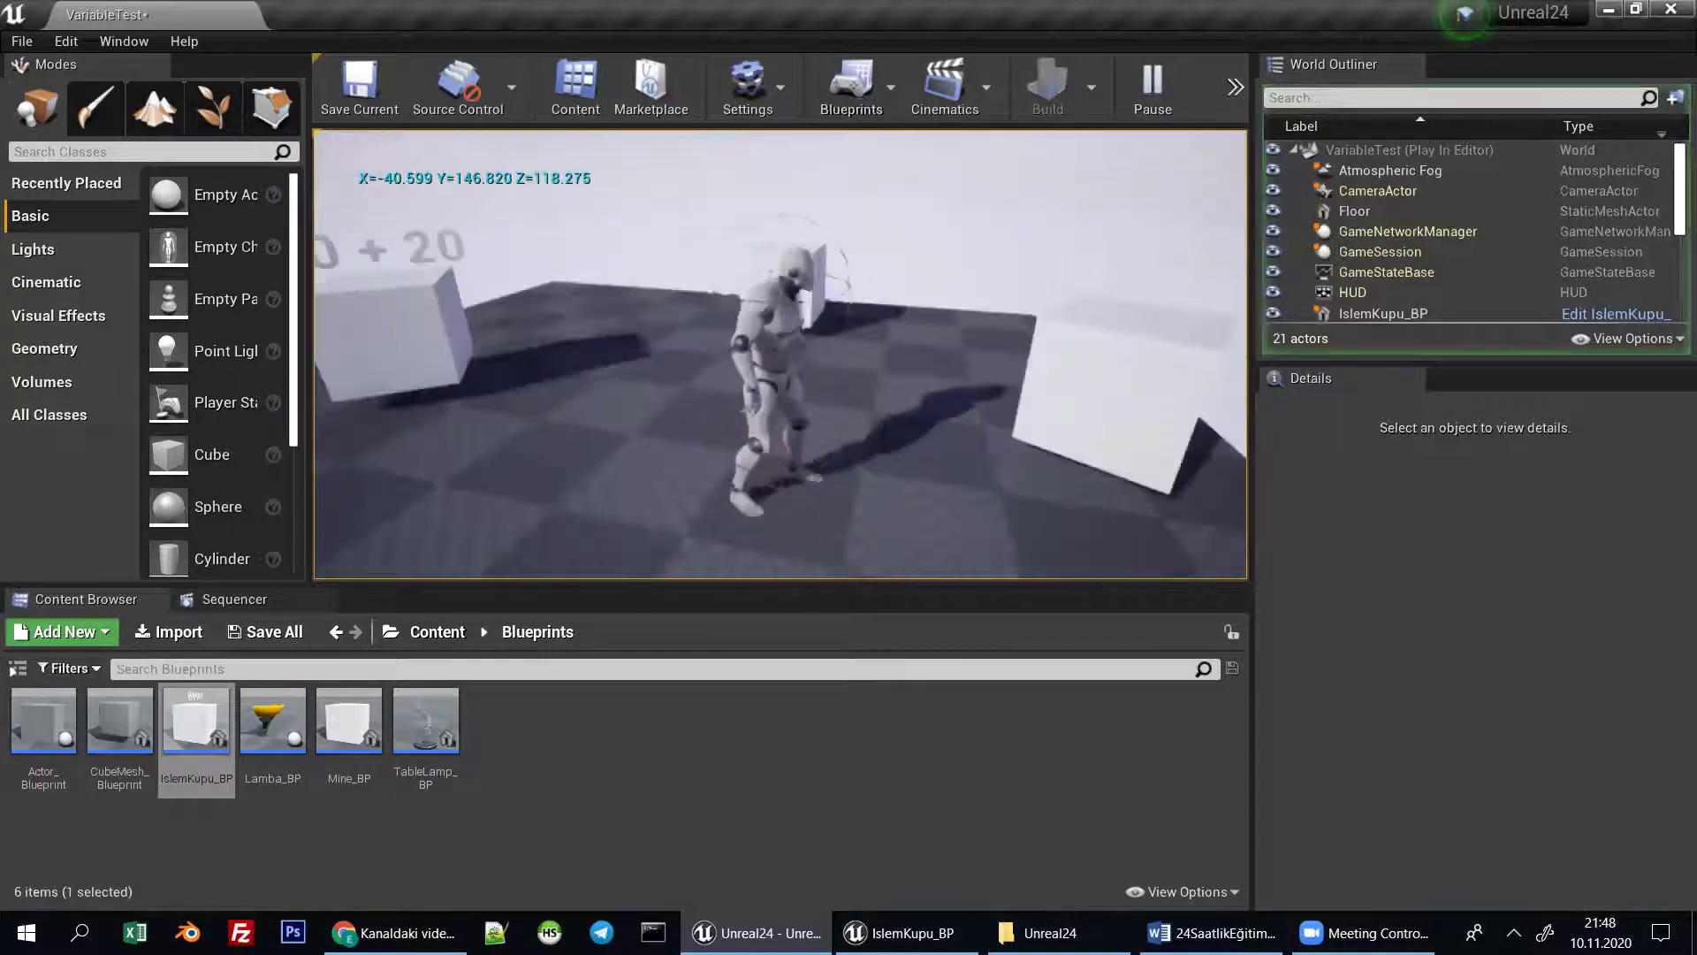
key("w")
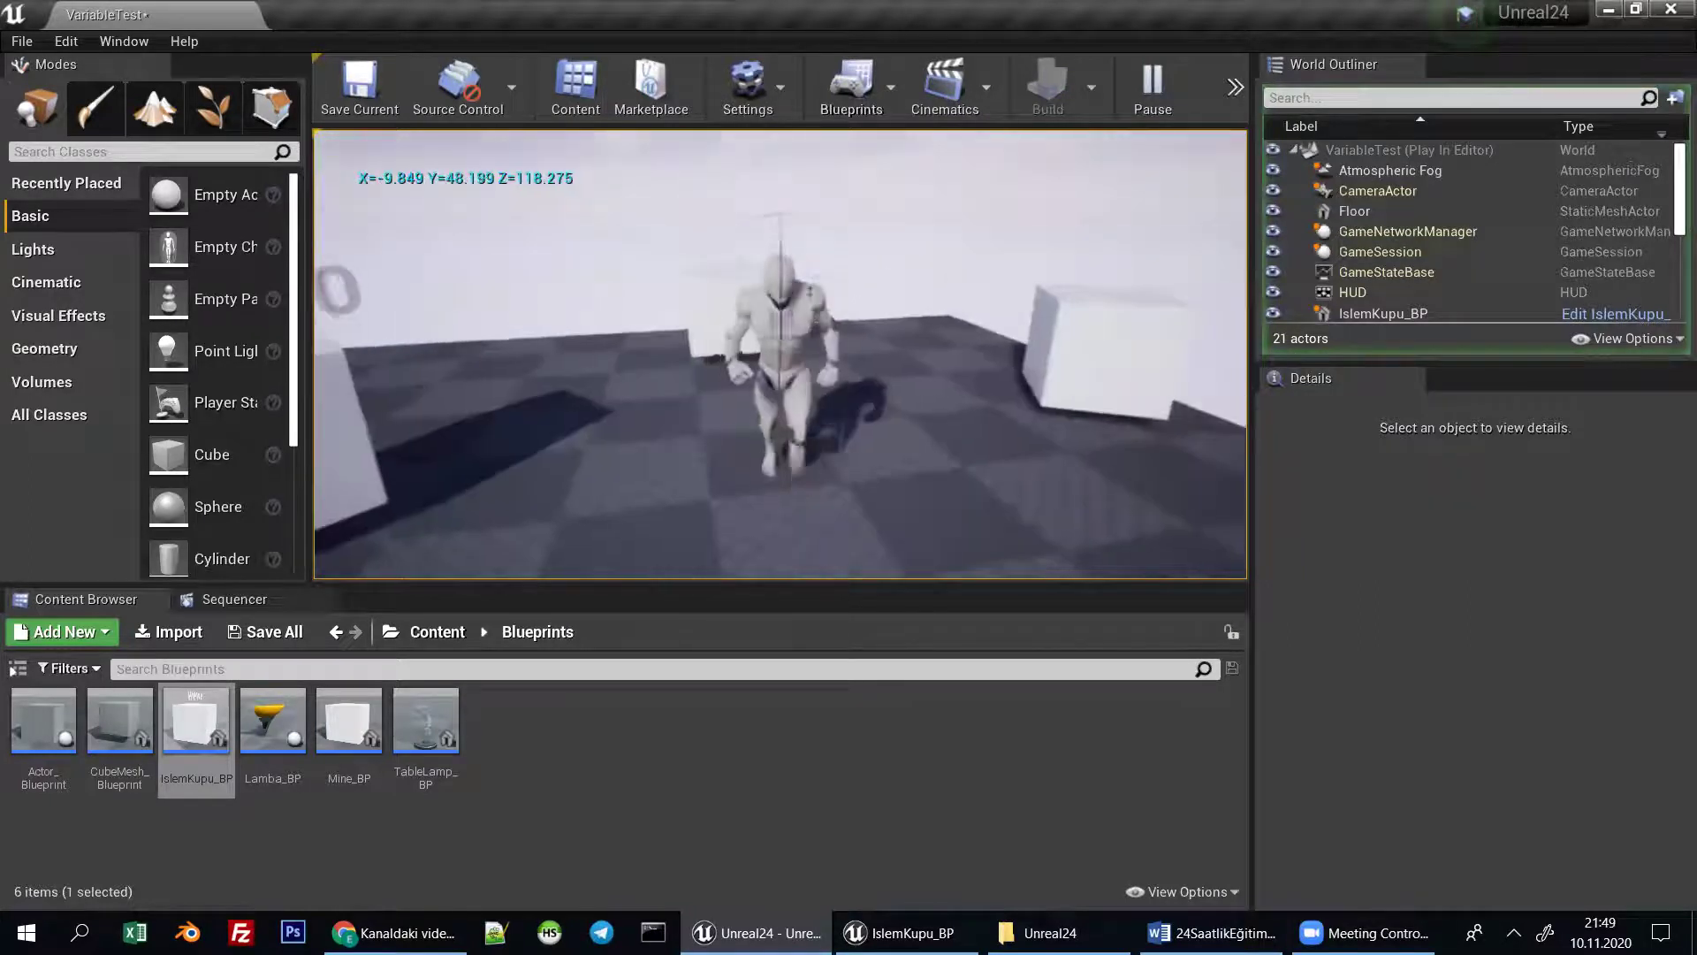
key("w")
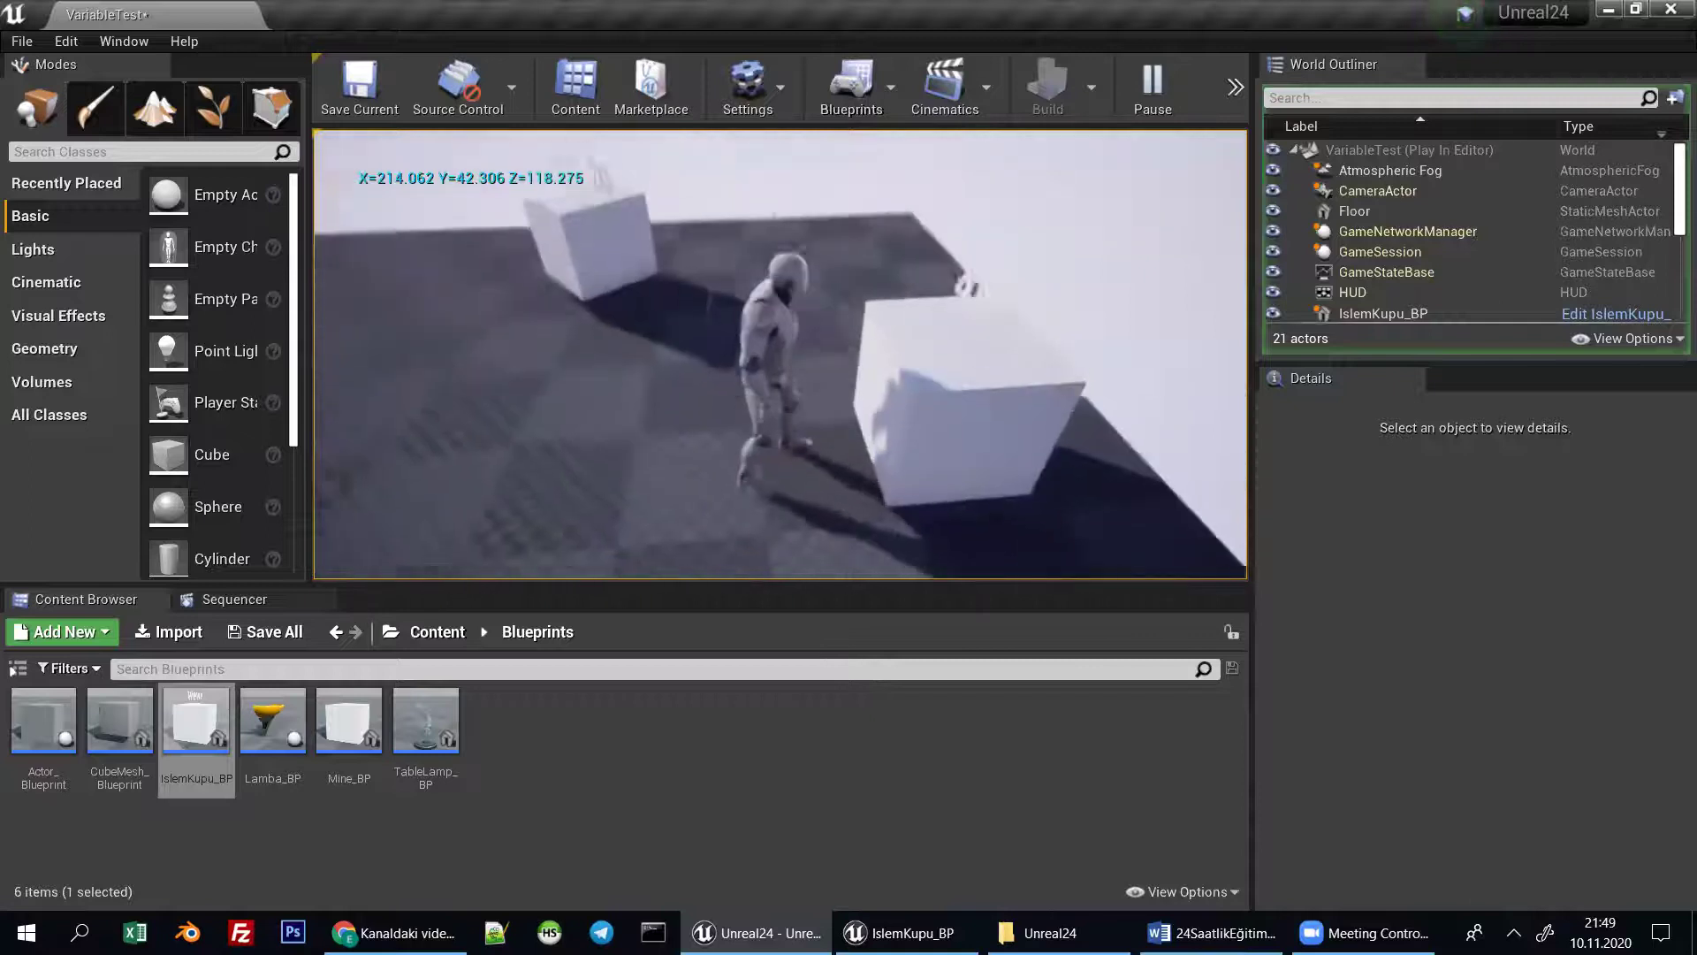
key("w")
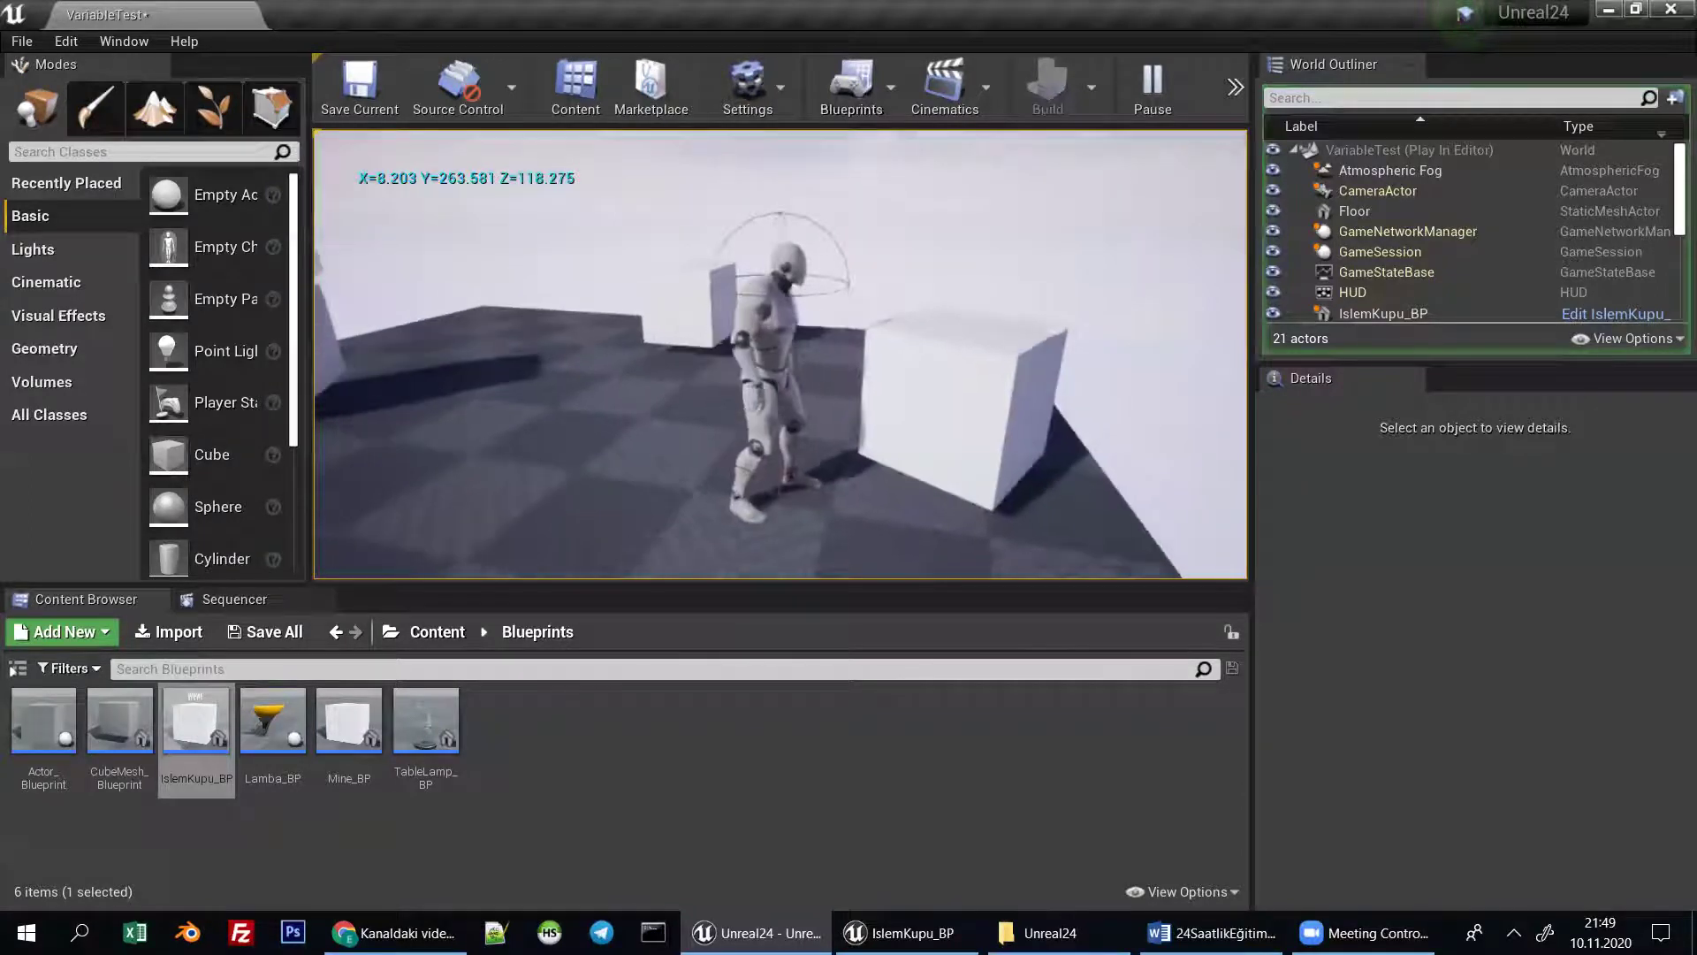
key("w")
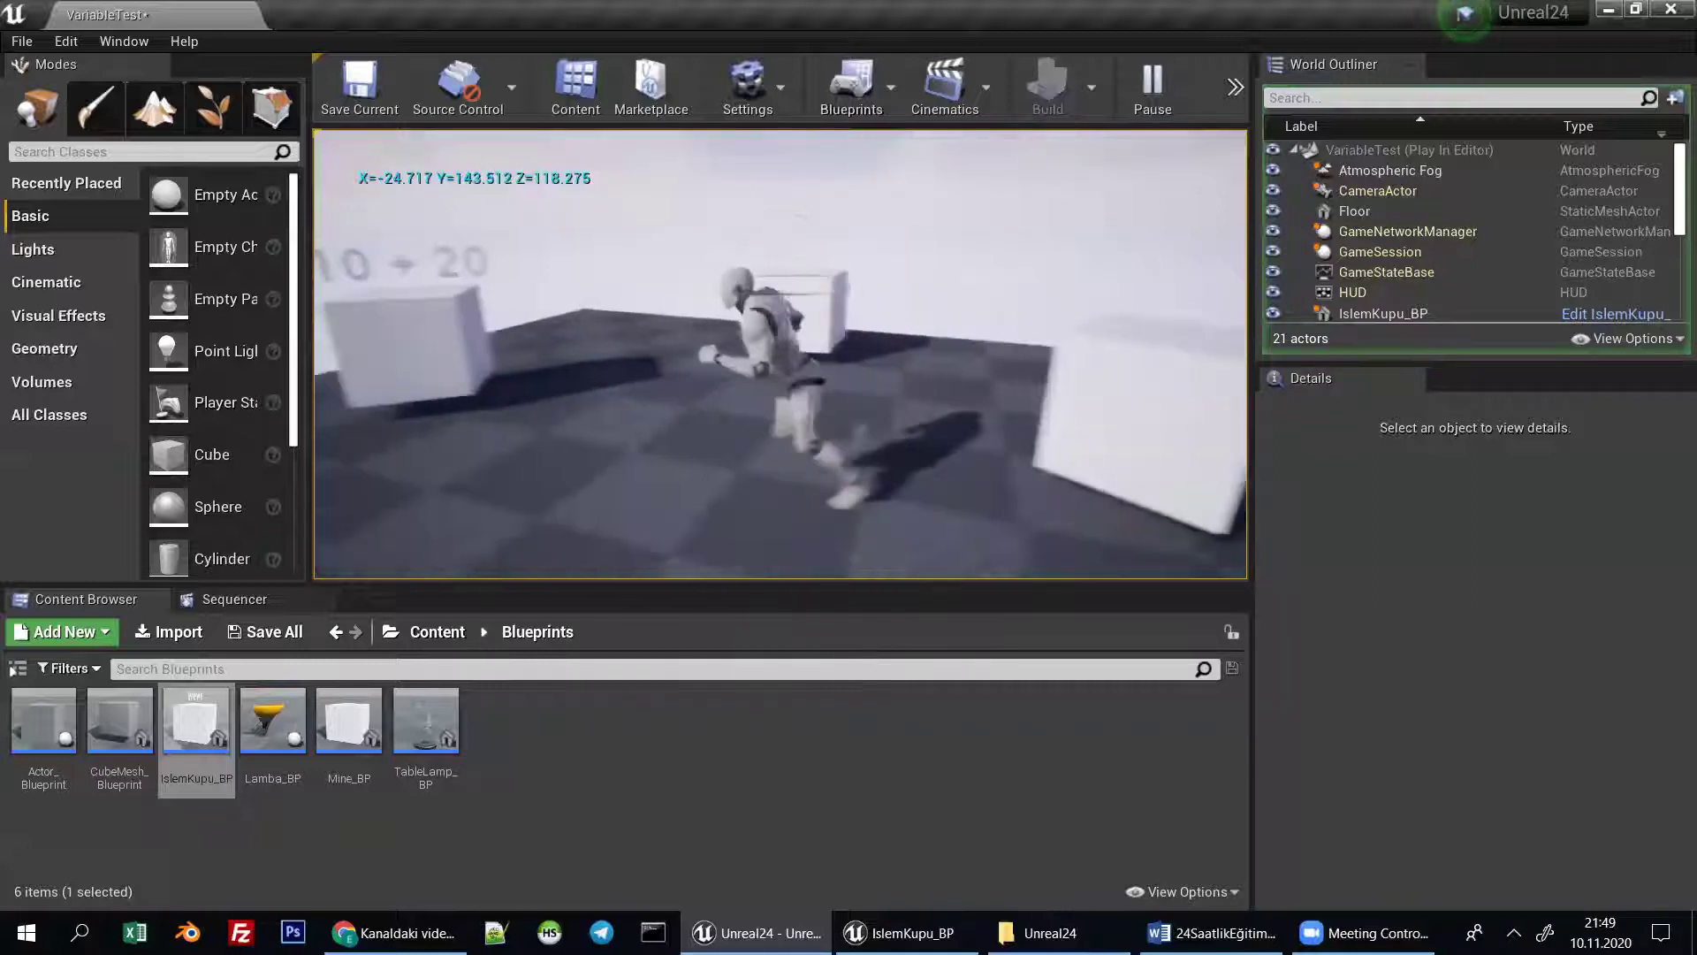
key("a")
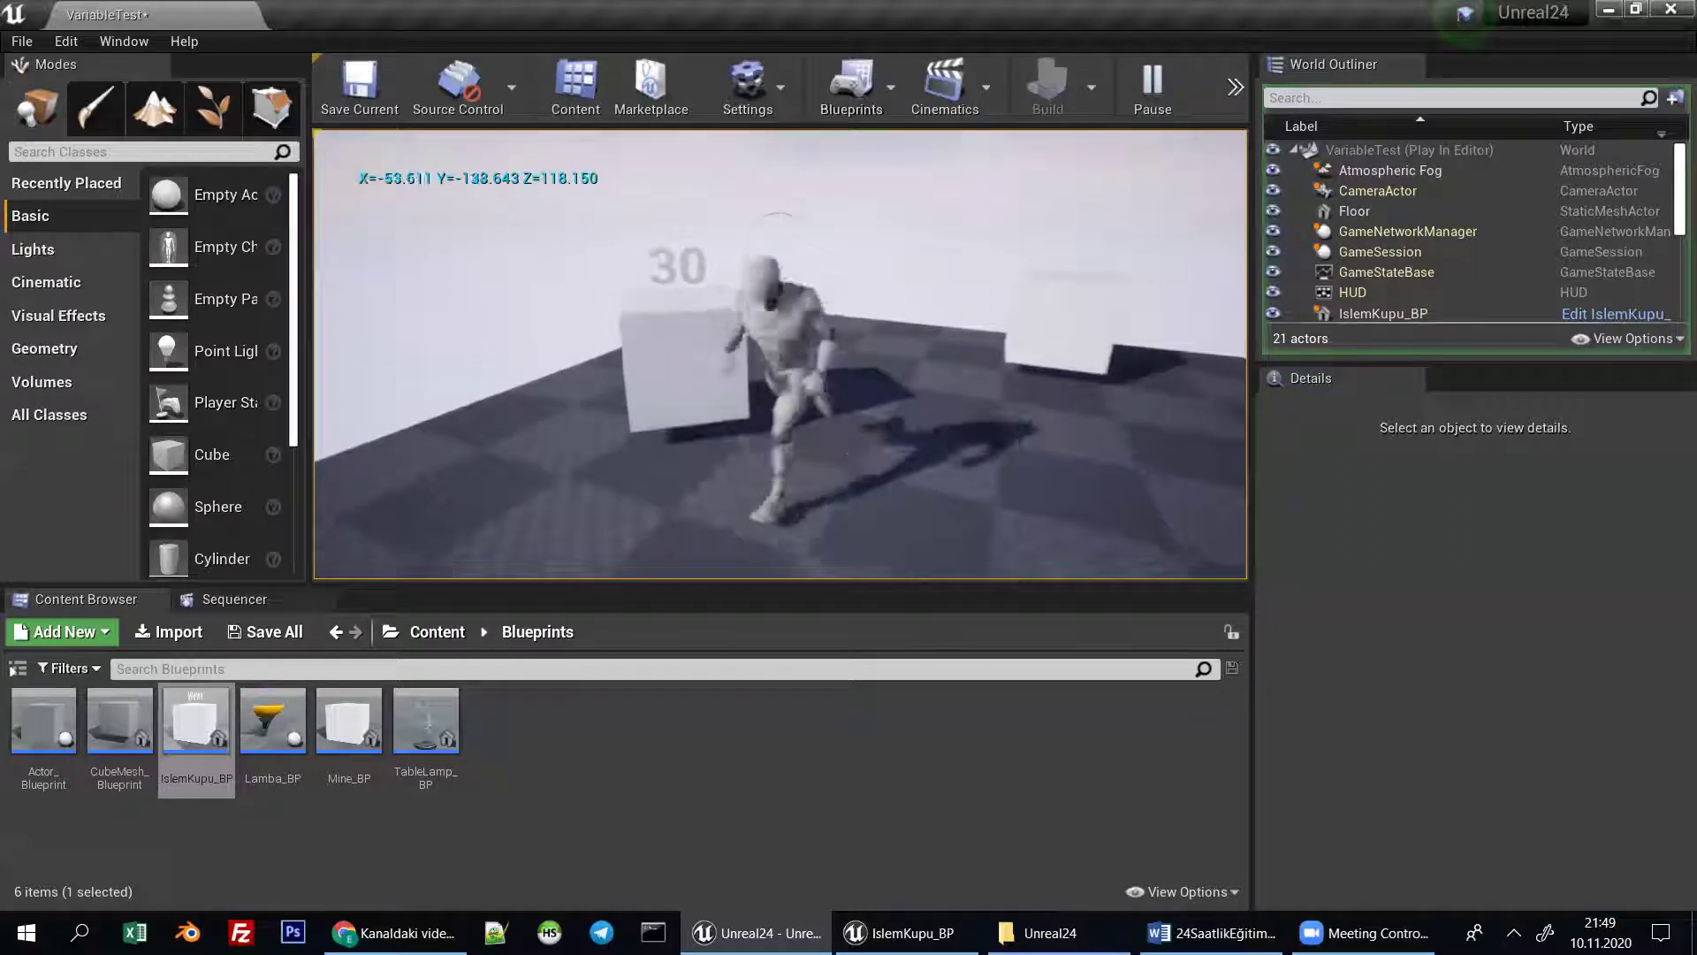
key("Escape")
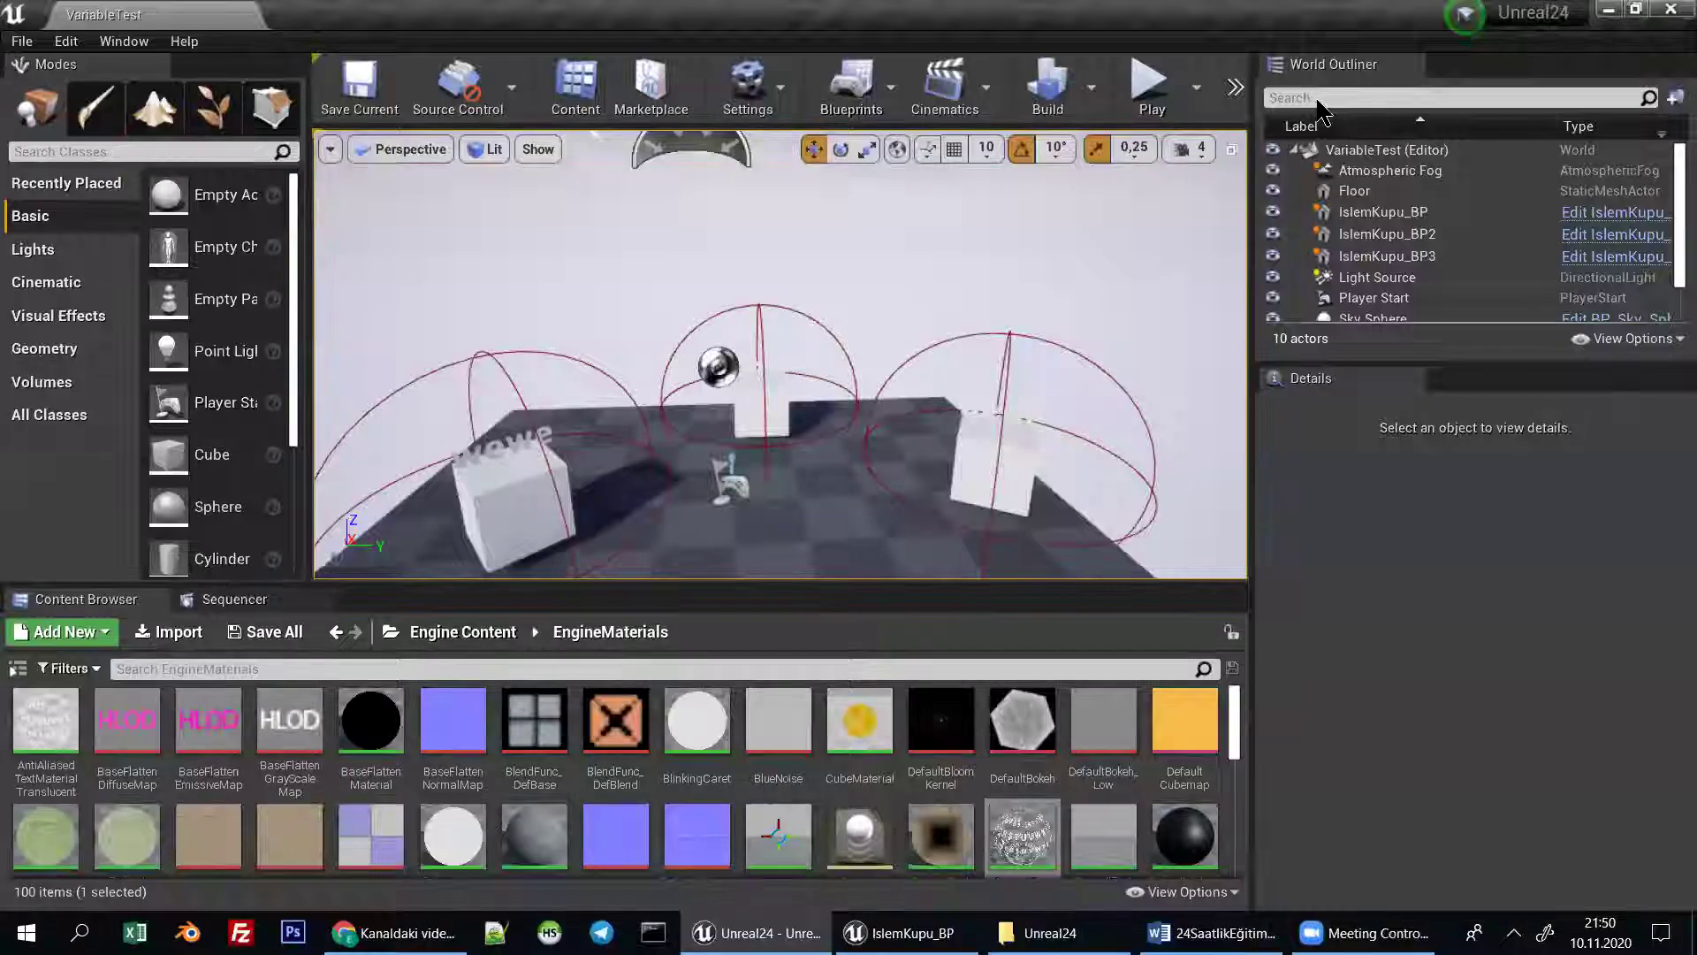
Locate IslemKupu_BP via the level cube's Browse to Asset and open it in the Blueprint editor.
mouse_move(827, 406)
right_mouse_down()
mouse_move(840, 435)
mouse_move(849, 424)
mouse_move(841, 463)
right_mouse_up()
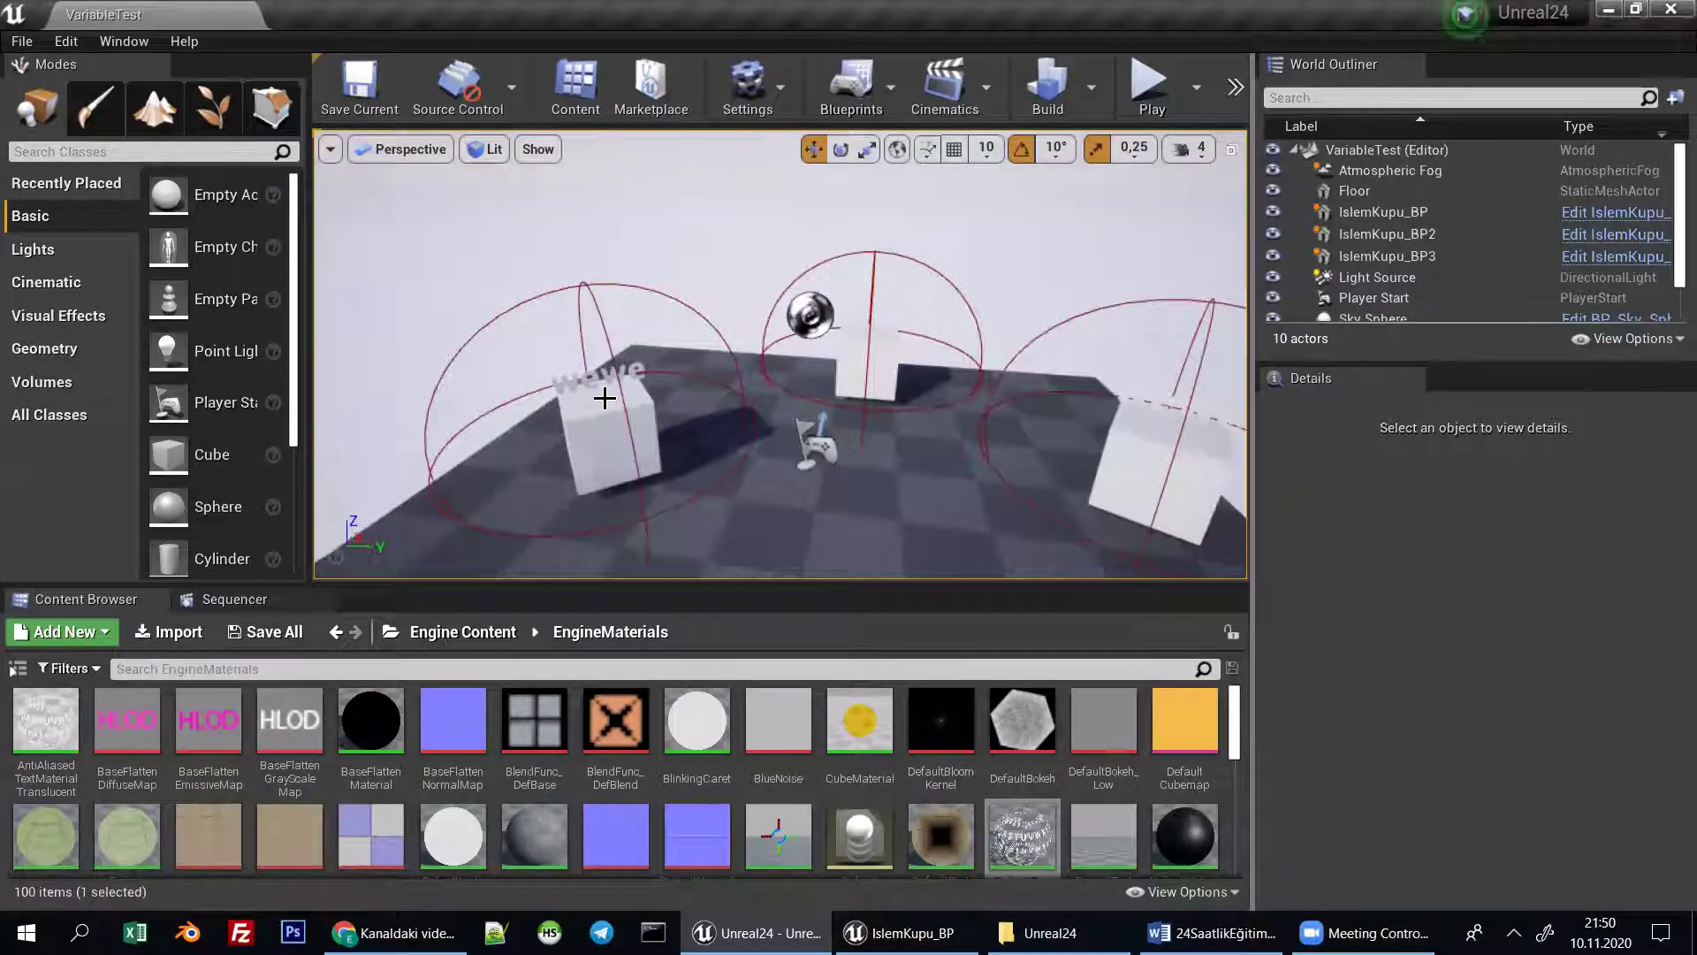
left_click(599, 459)
right_click(592, 455)
left_click(636, 247)
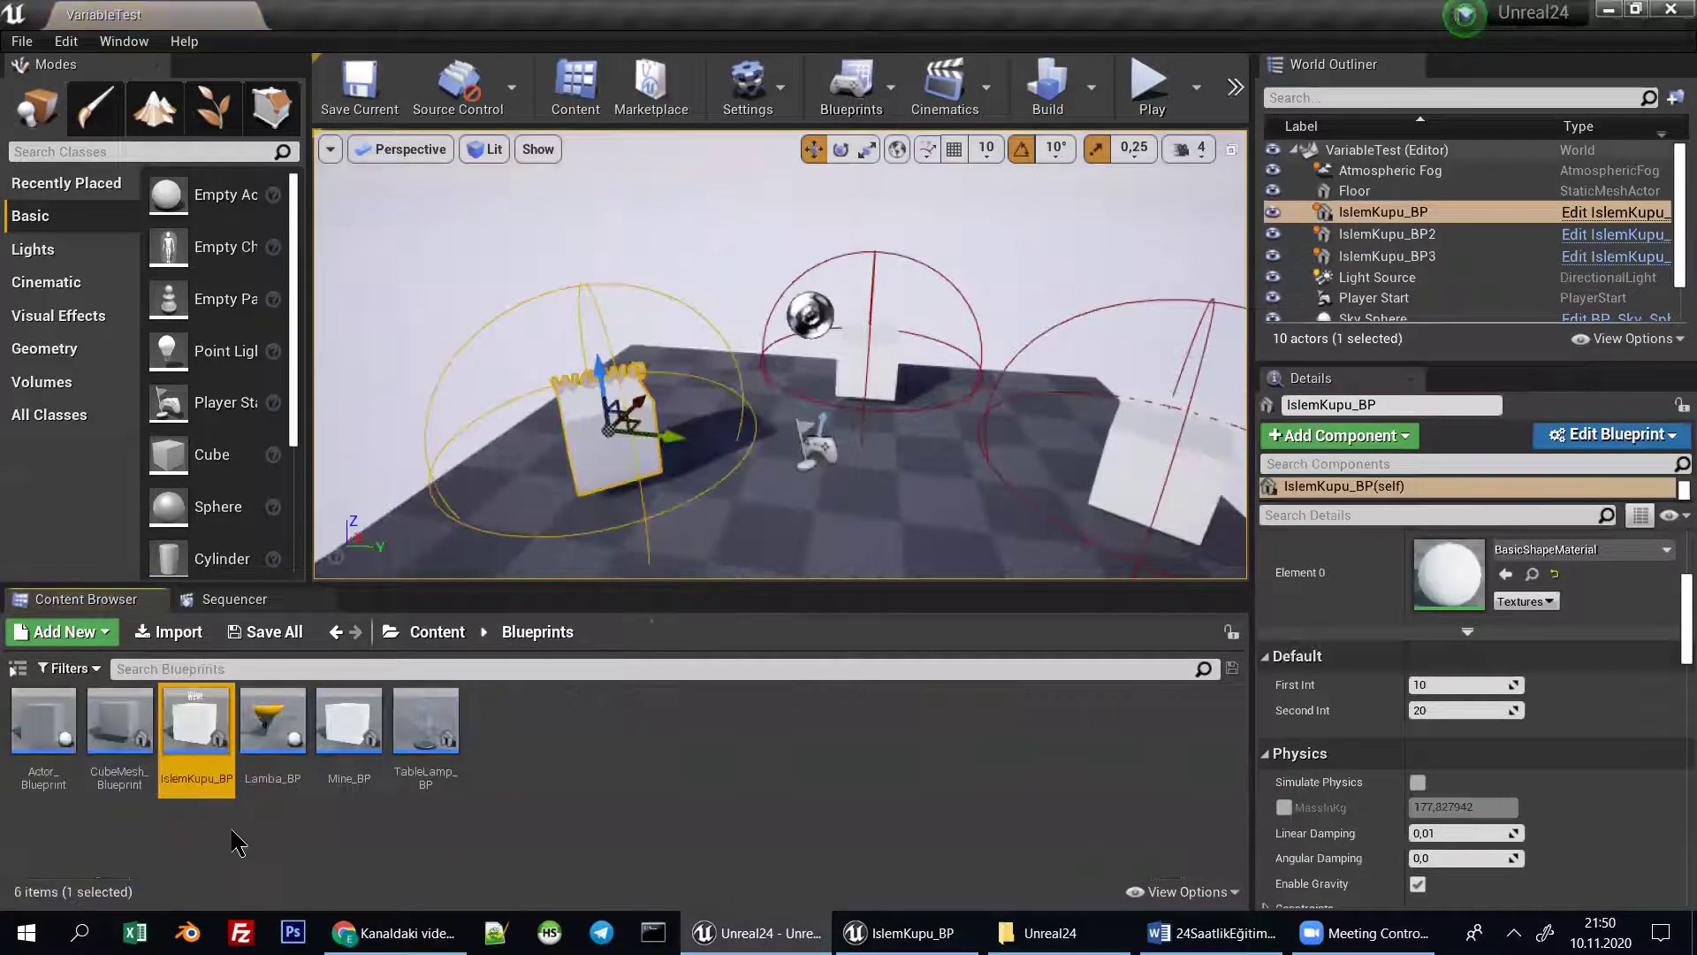
double_click(290, 743)
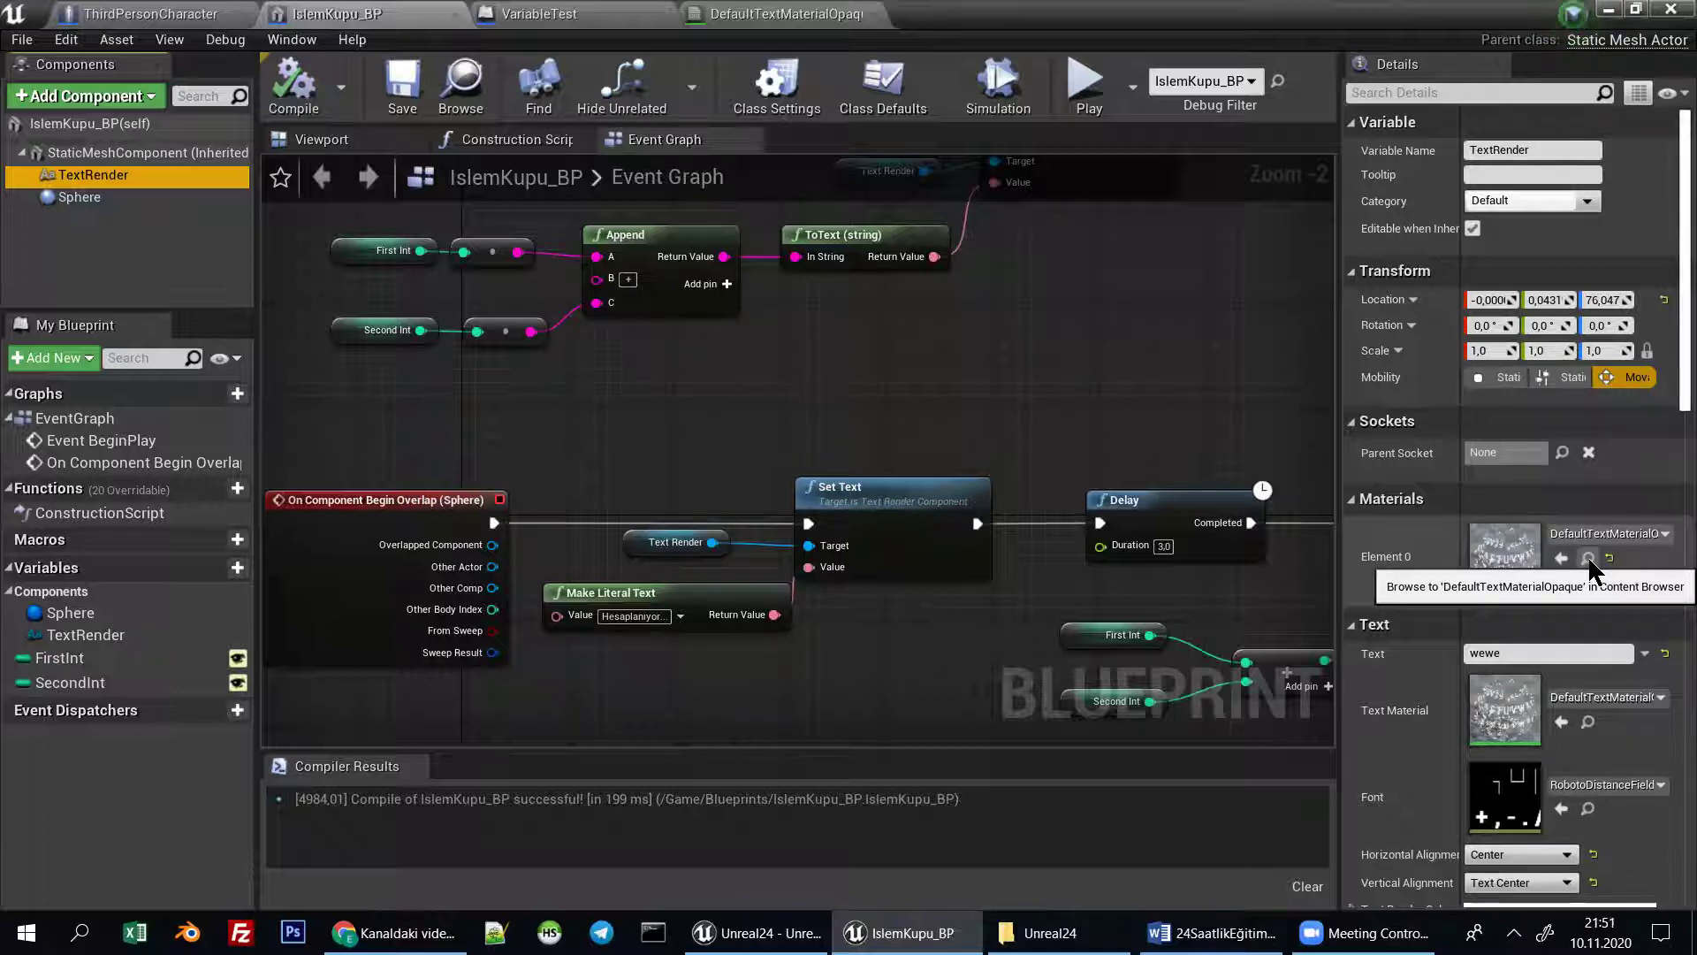
Browse to the TextRender's DefaultTextMaterialOpaque and shrink the Blueprint editor window.
left_click(1588, 559)
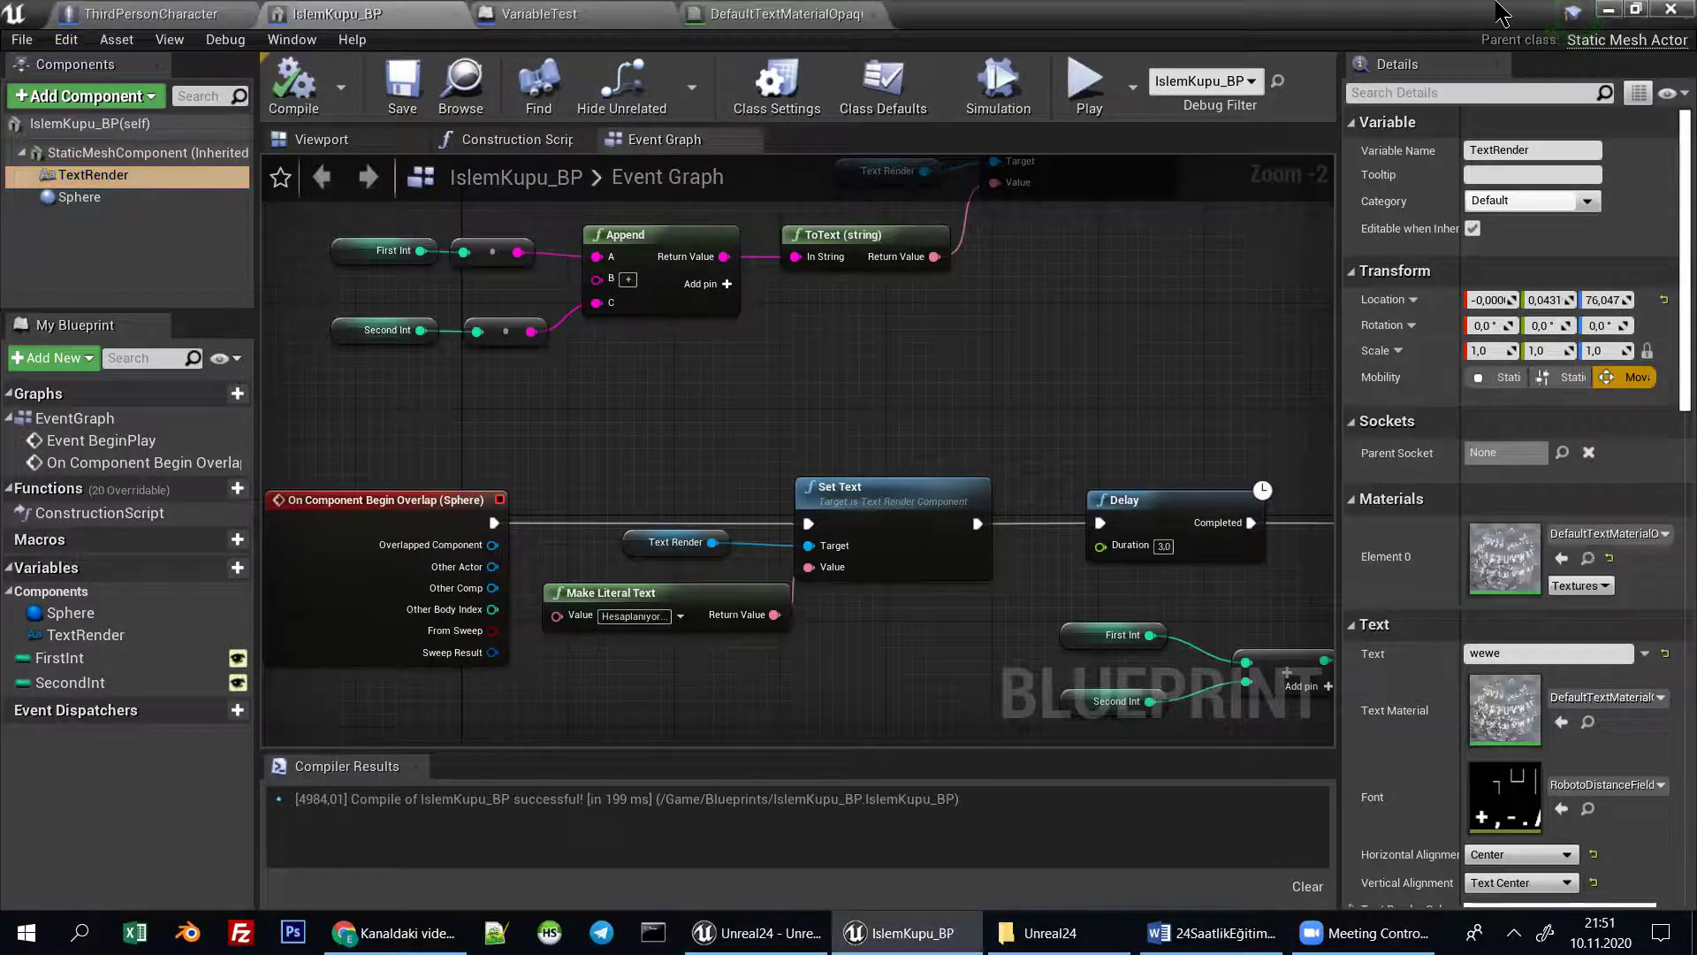
double_click(1500, 15)
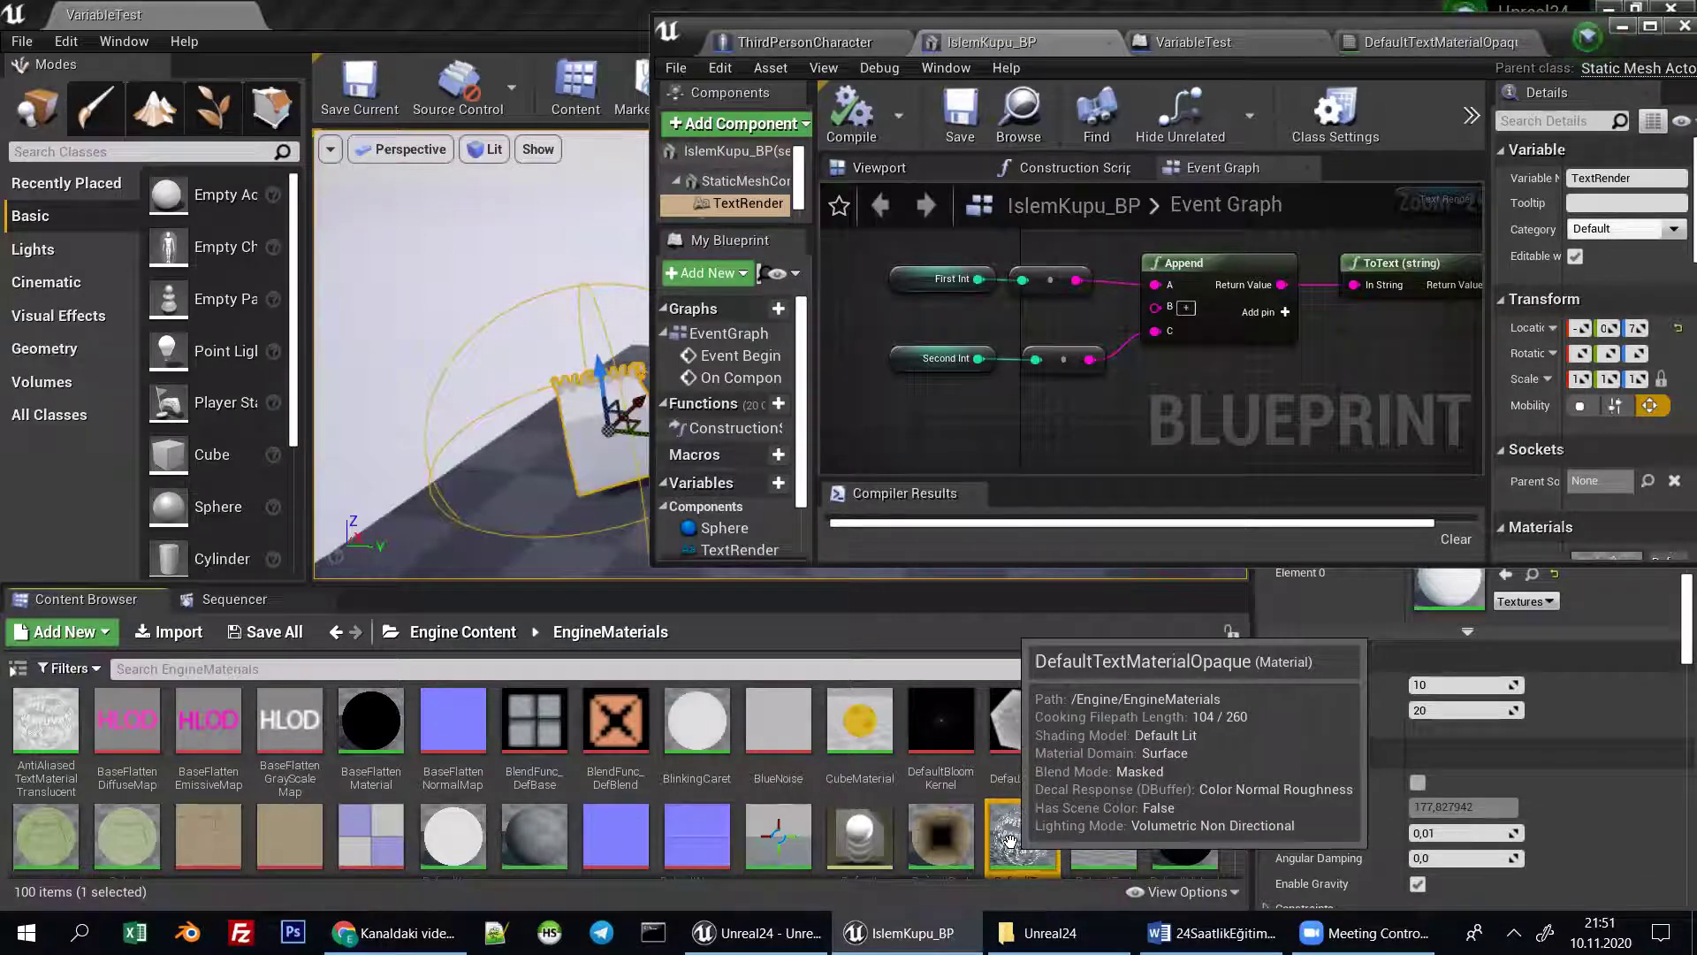
Show the Content Browser's folder tree in the sources panel.
scroll(1010, 835, "down", 1)
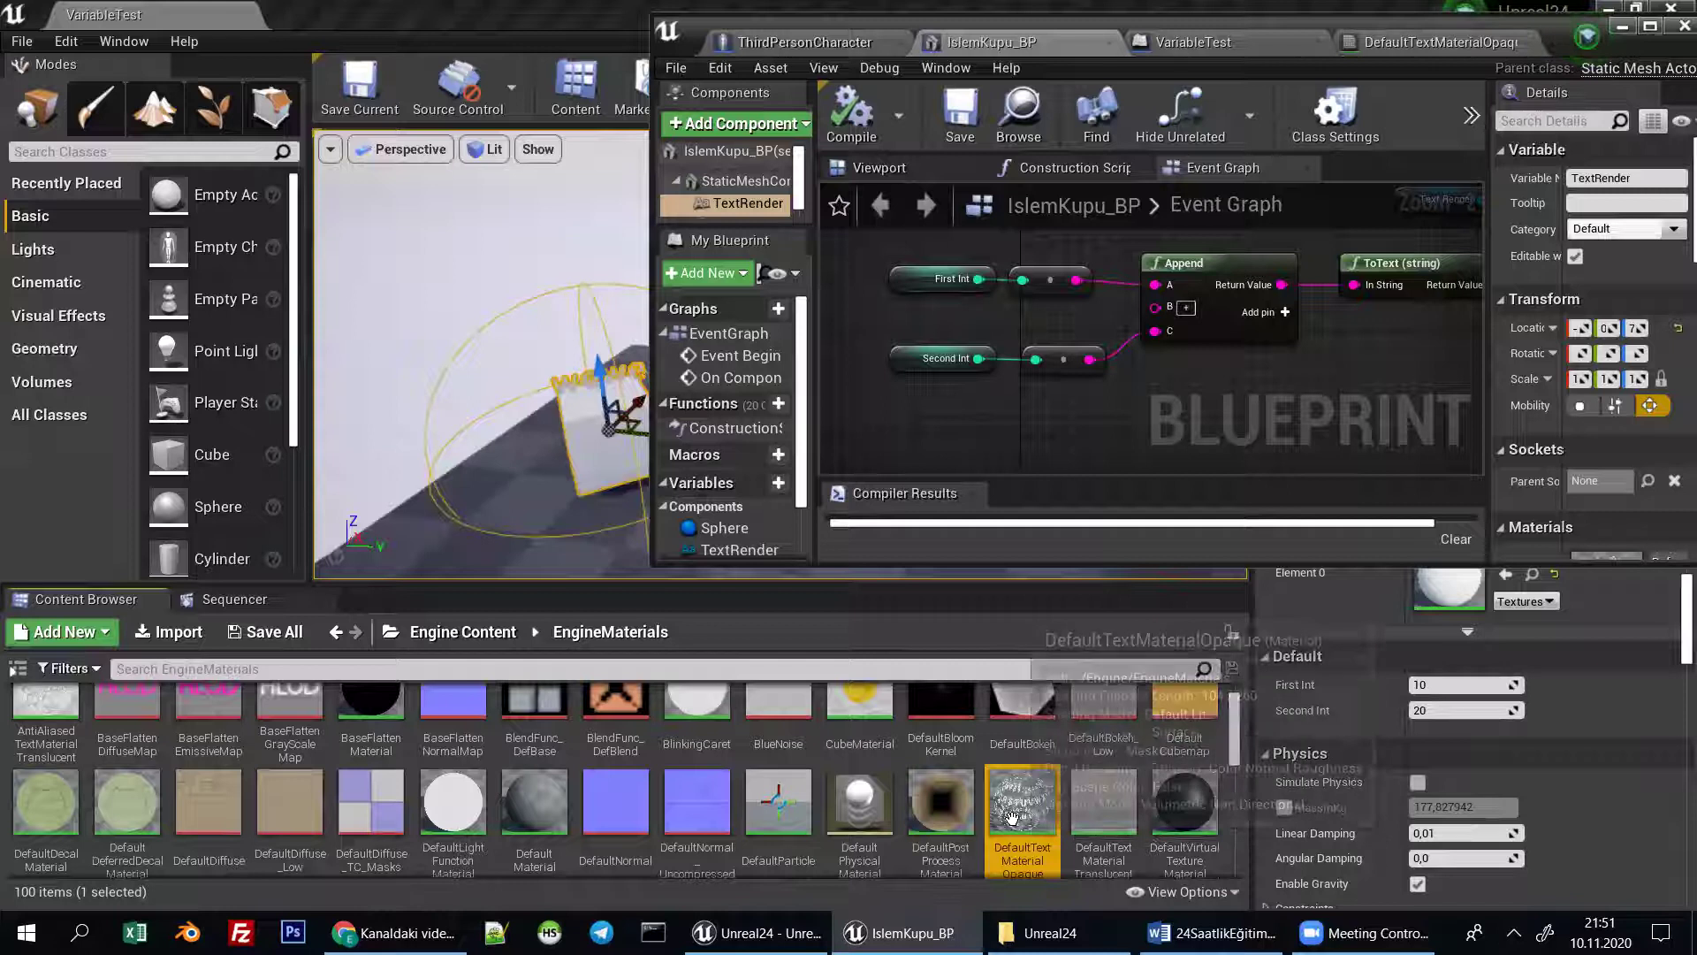
scroll(1021, 805, "down", 1)
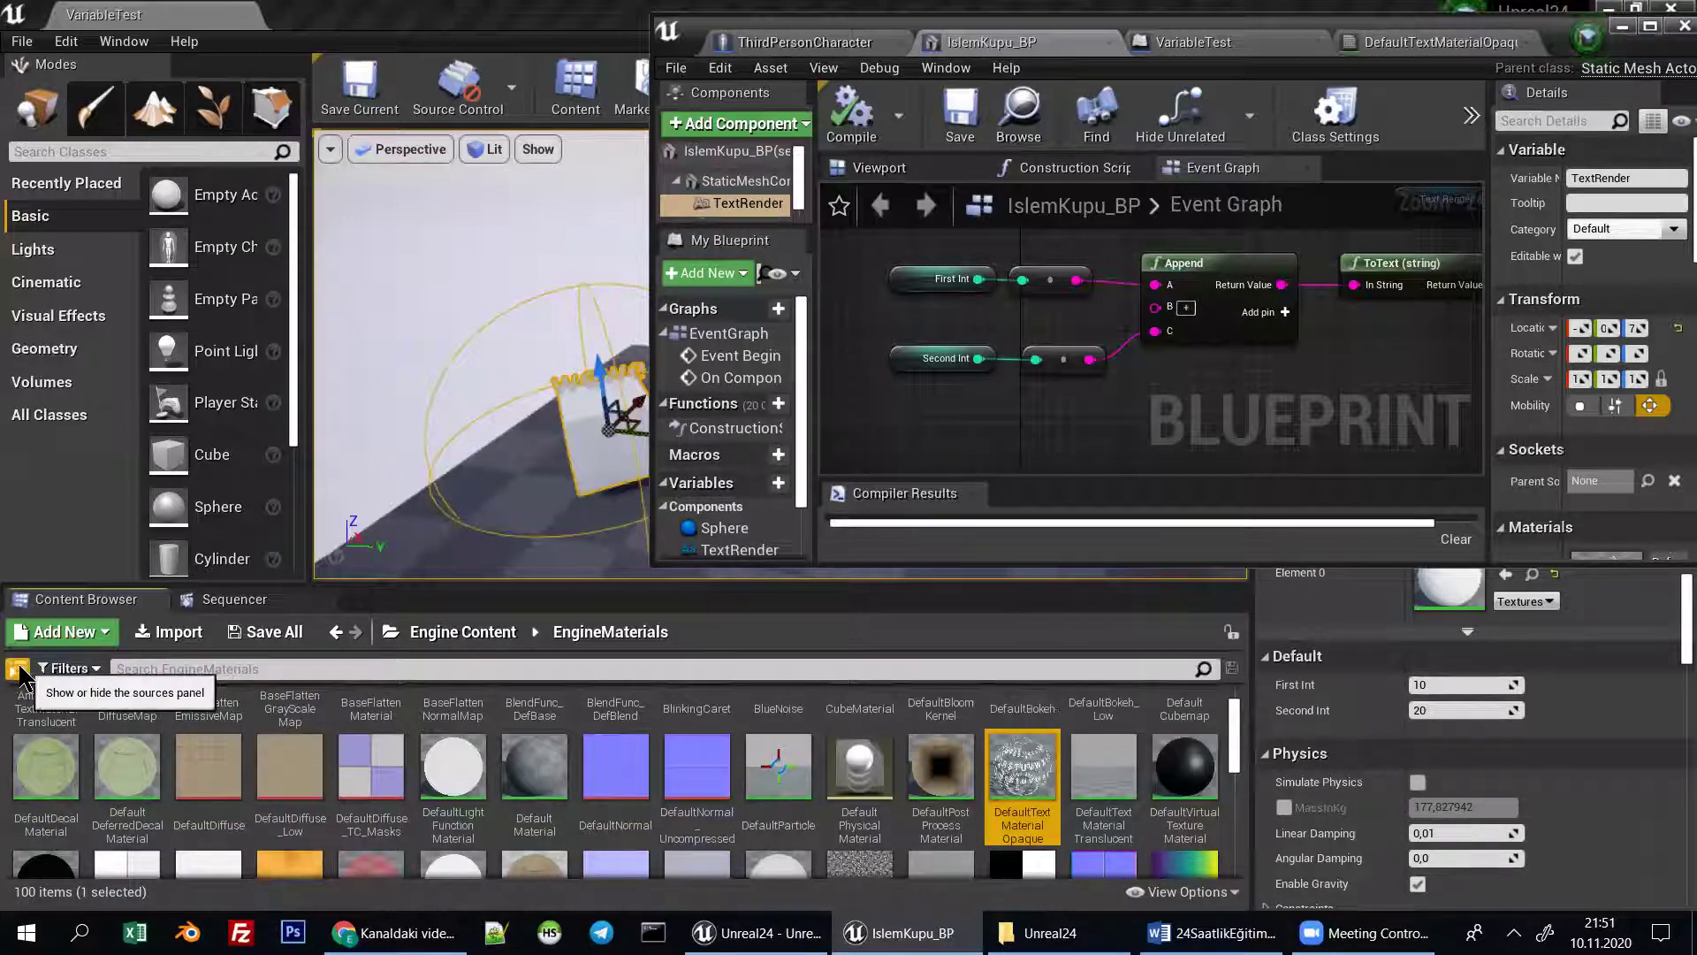
left_click(18, 669)
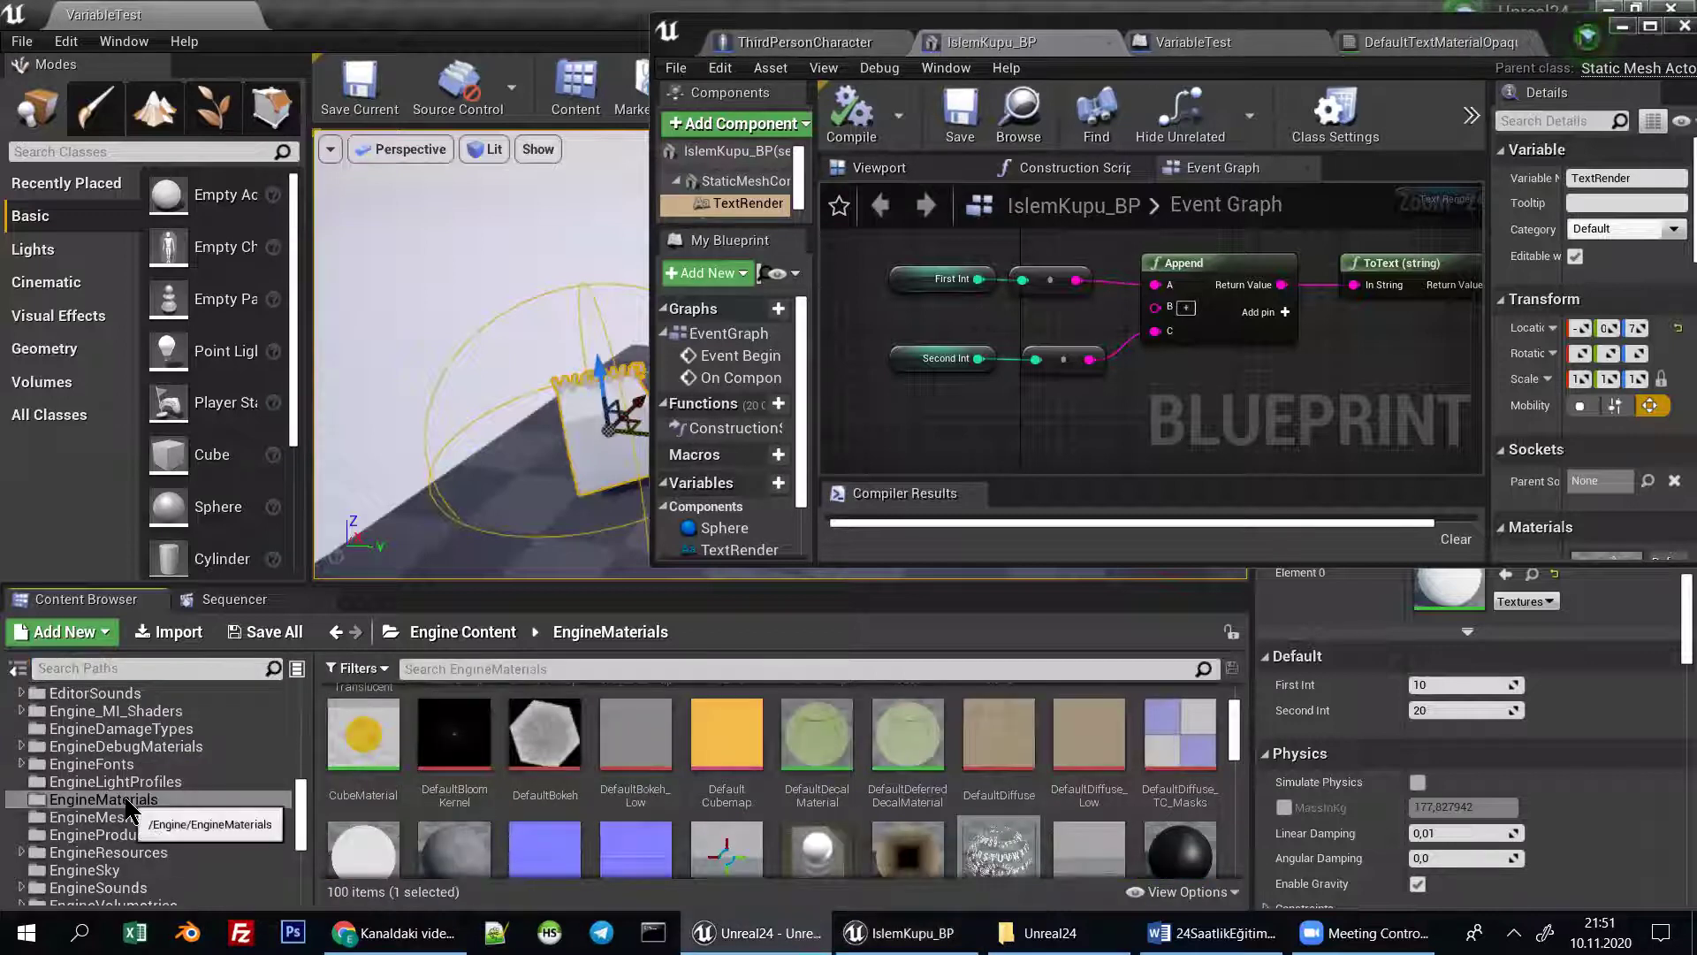
Copy DefaultTextMaterialOpaque from the engine materials into the project's Content folder.
scroll(142, 791, "up", 2)
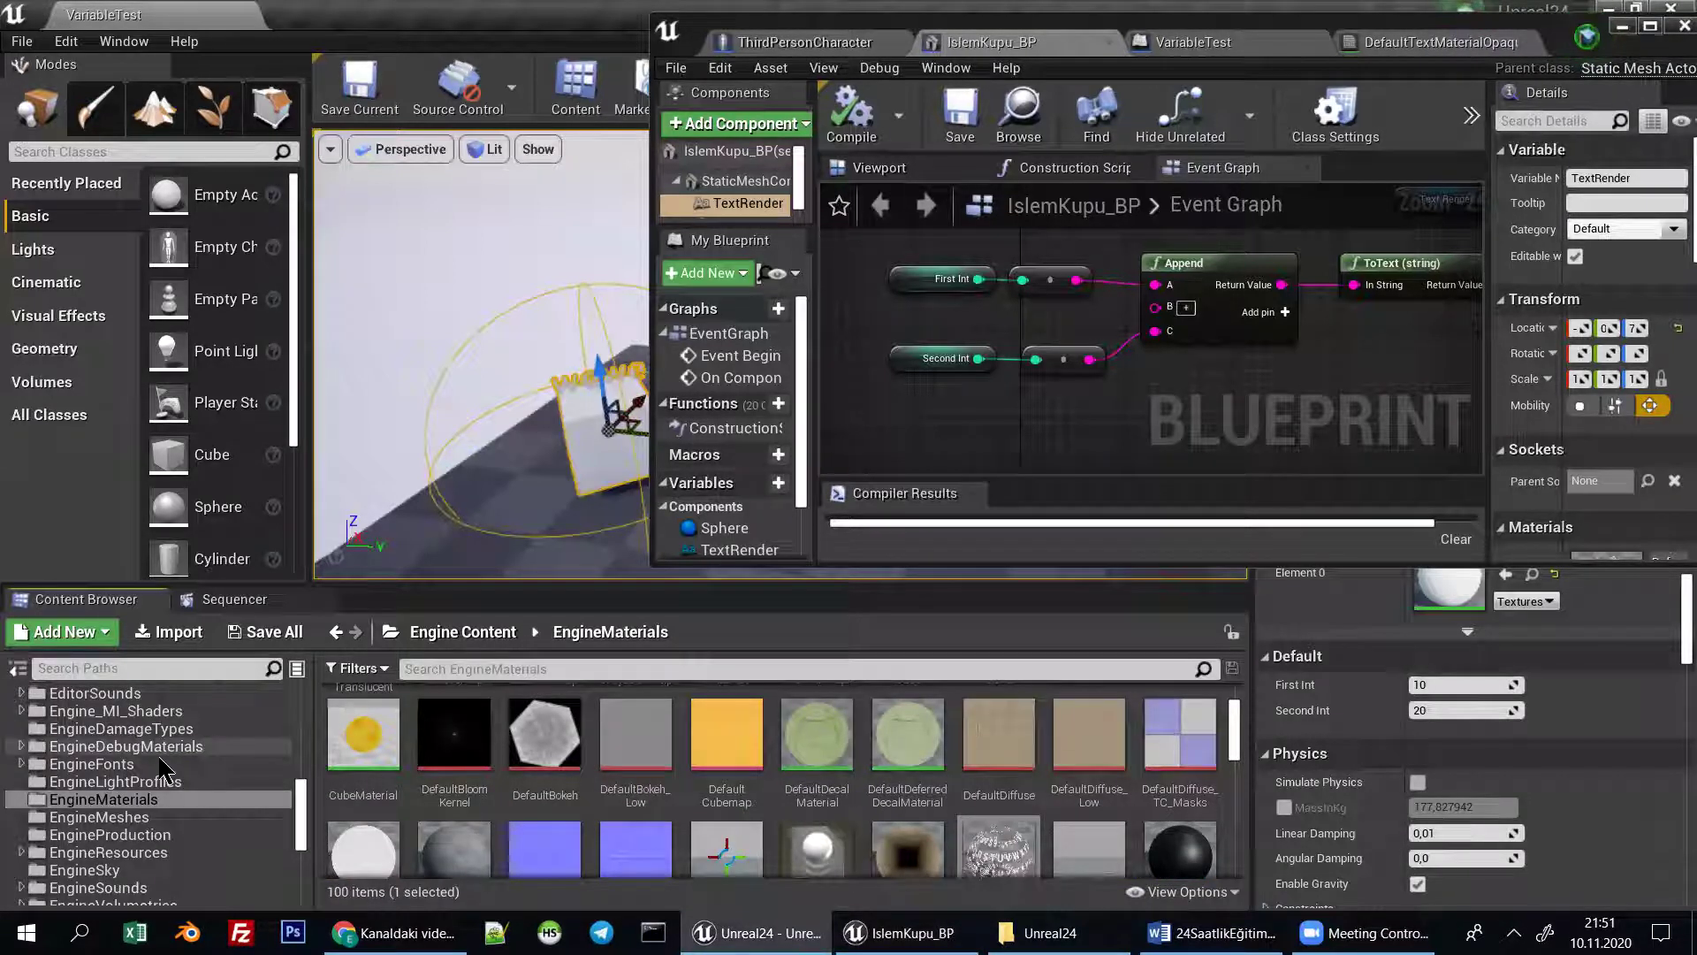
scroll(155, 777, "up", 2)
scroll(164, 769, "up", 3)
scroll(164, 767, "up", 3)
scroll(163, 767, "up", 3)
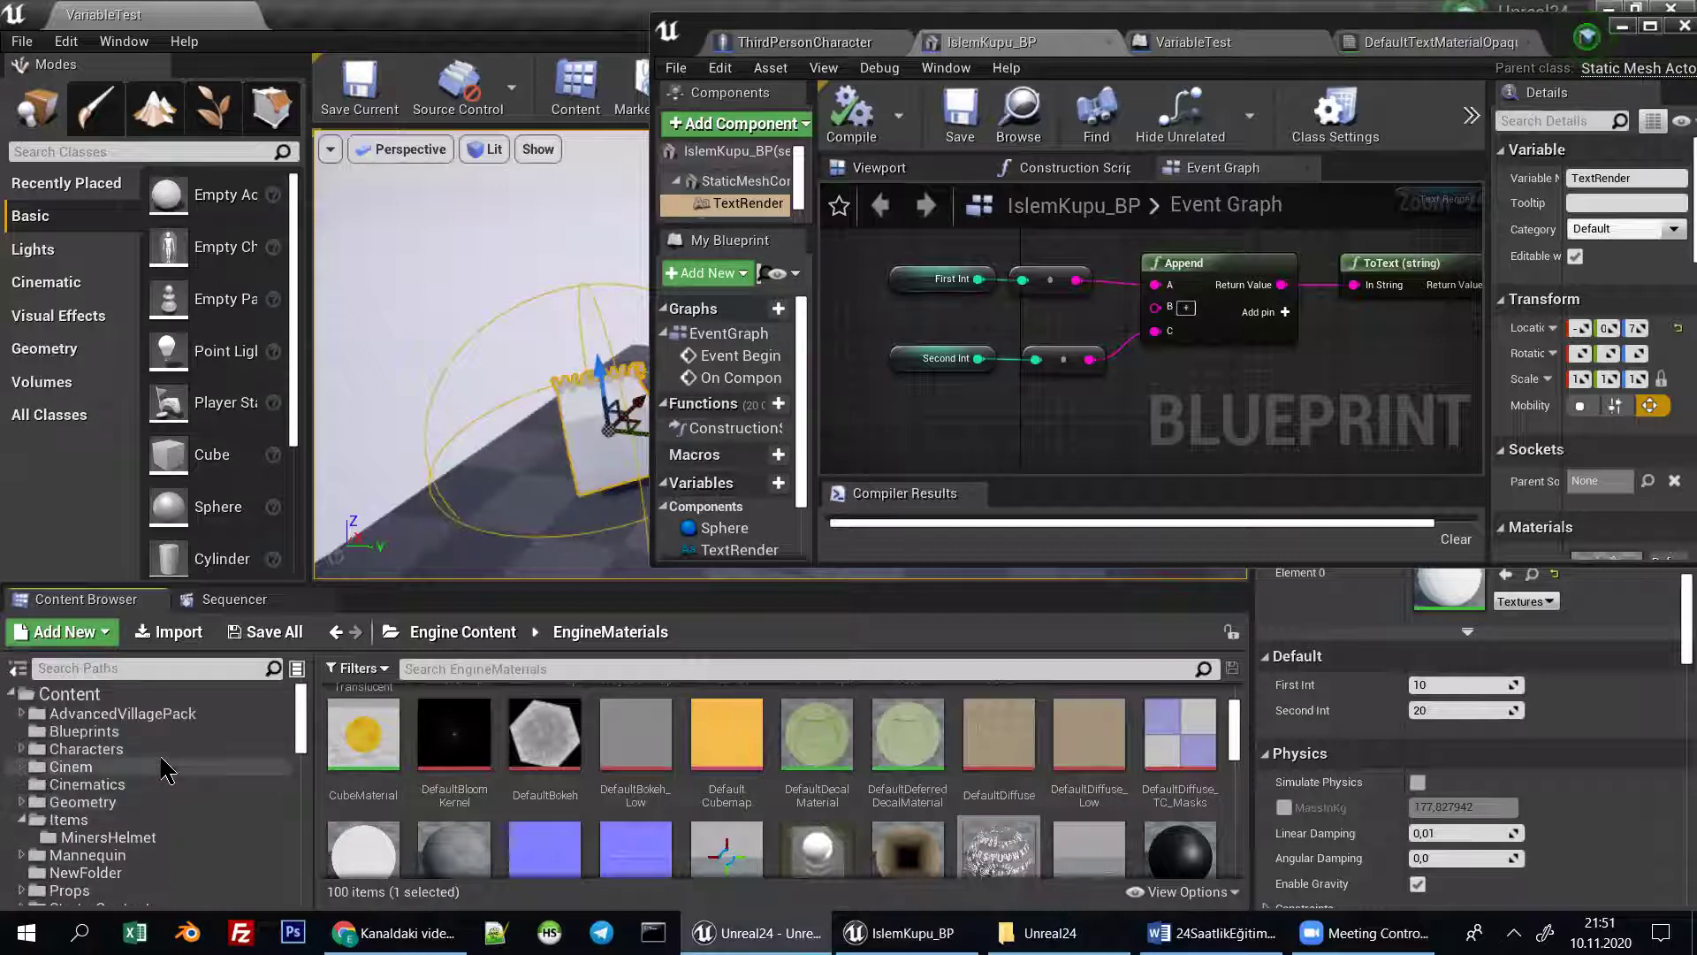
scroll(124, 762, "down", 2)
scroll(124, 763, "down", 2)
scroll(124, 763, "down", 1)
scroll(124, 765, "up", 3)
scroll(123, 764, "up", 2)
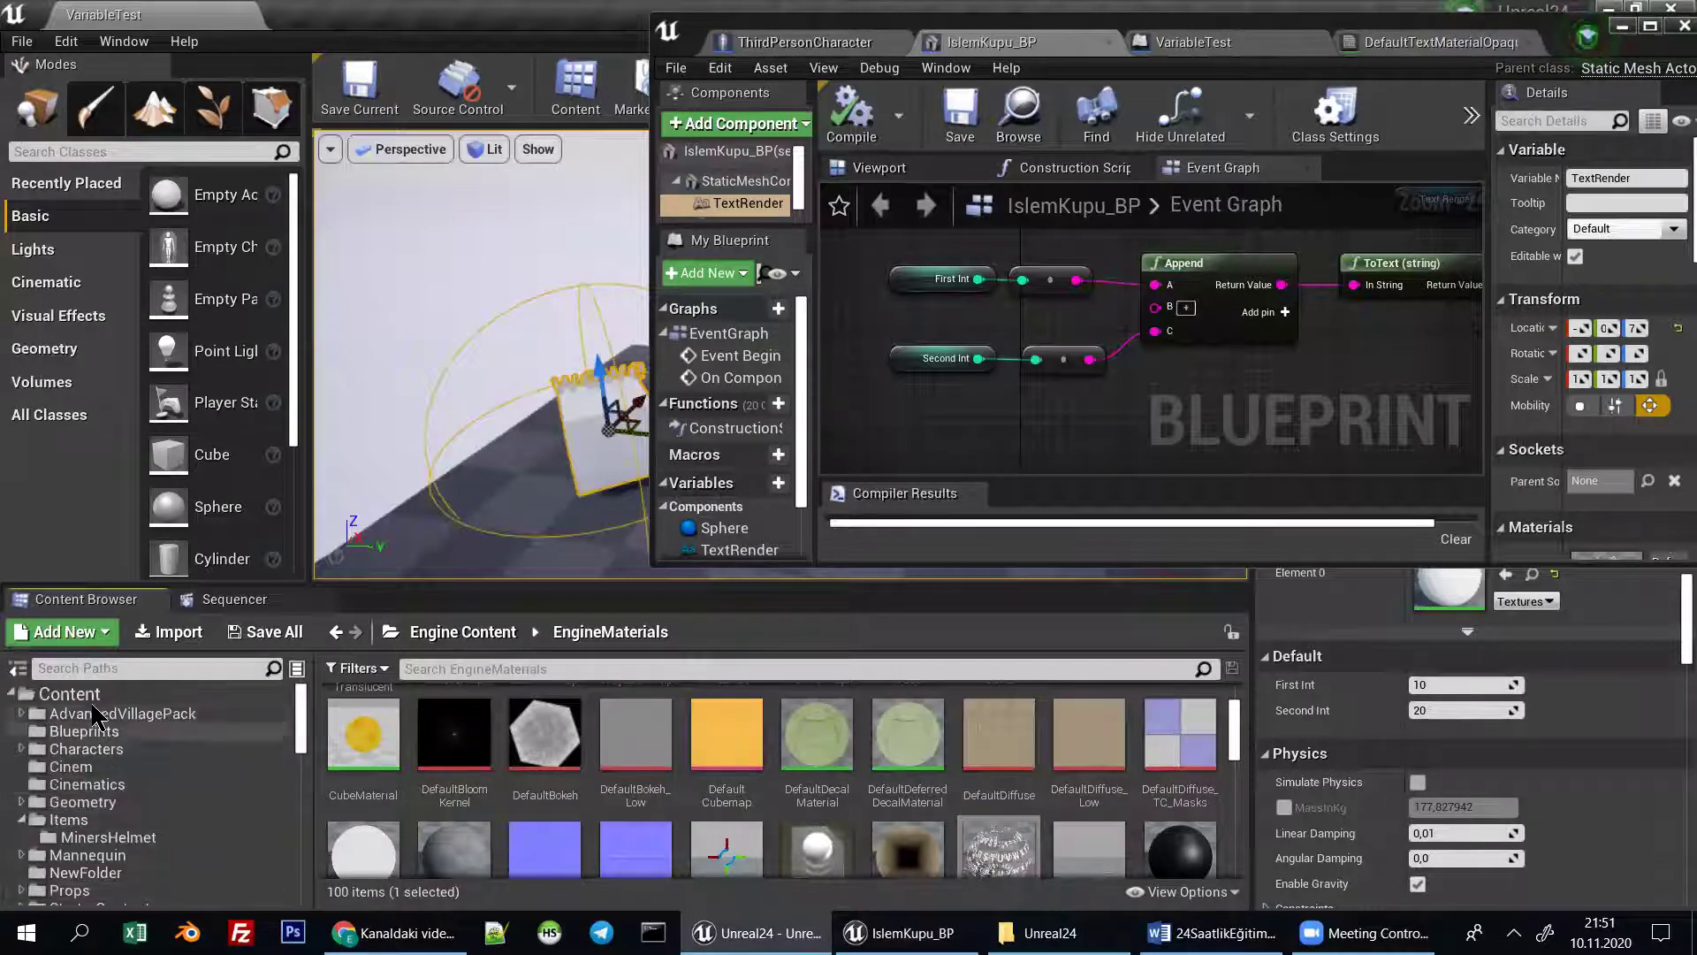
scroll(1004, 793, "down", 1)
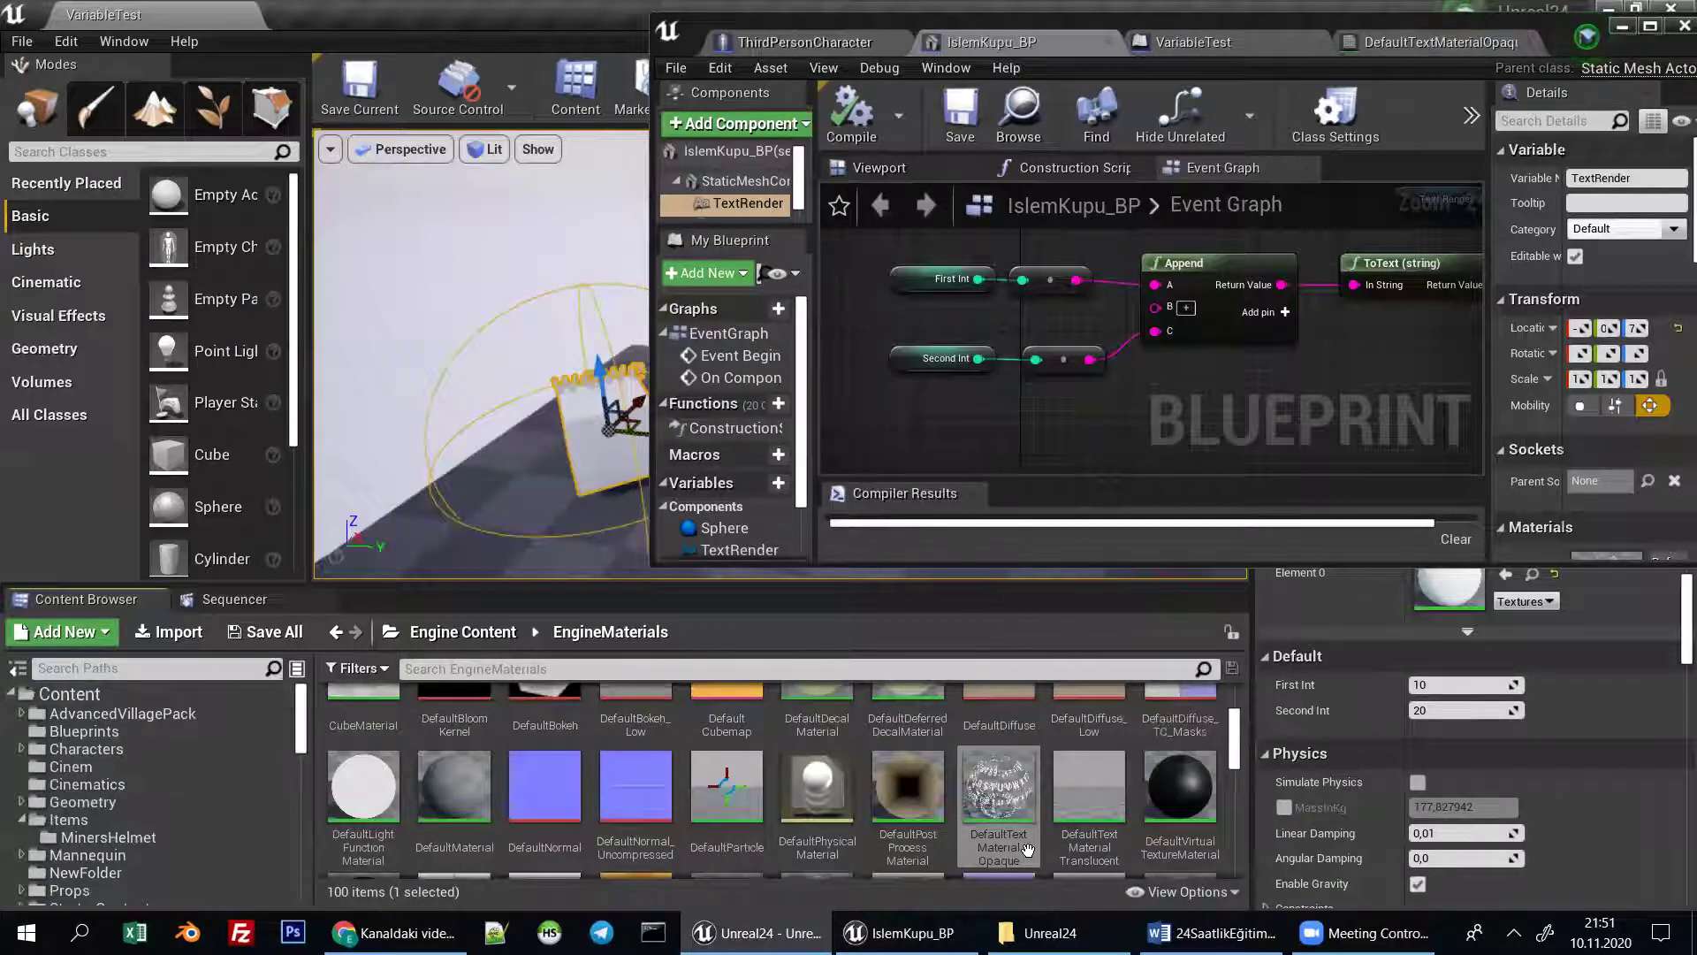
left_click(993, 775)
left_click_drag(993, 775, 96, 698)
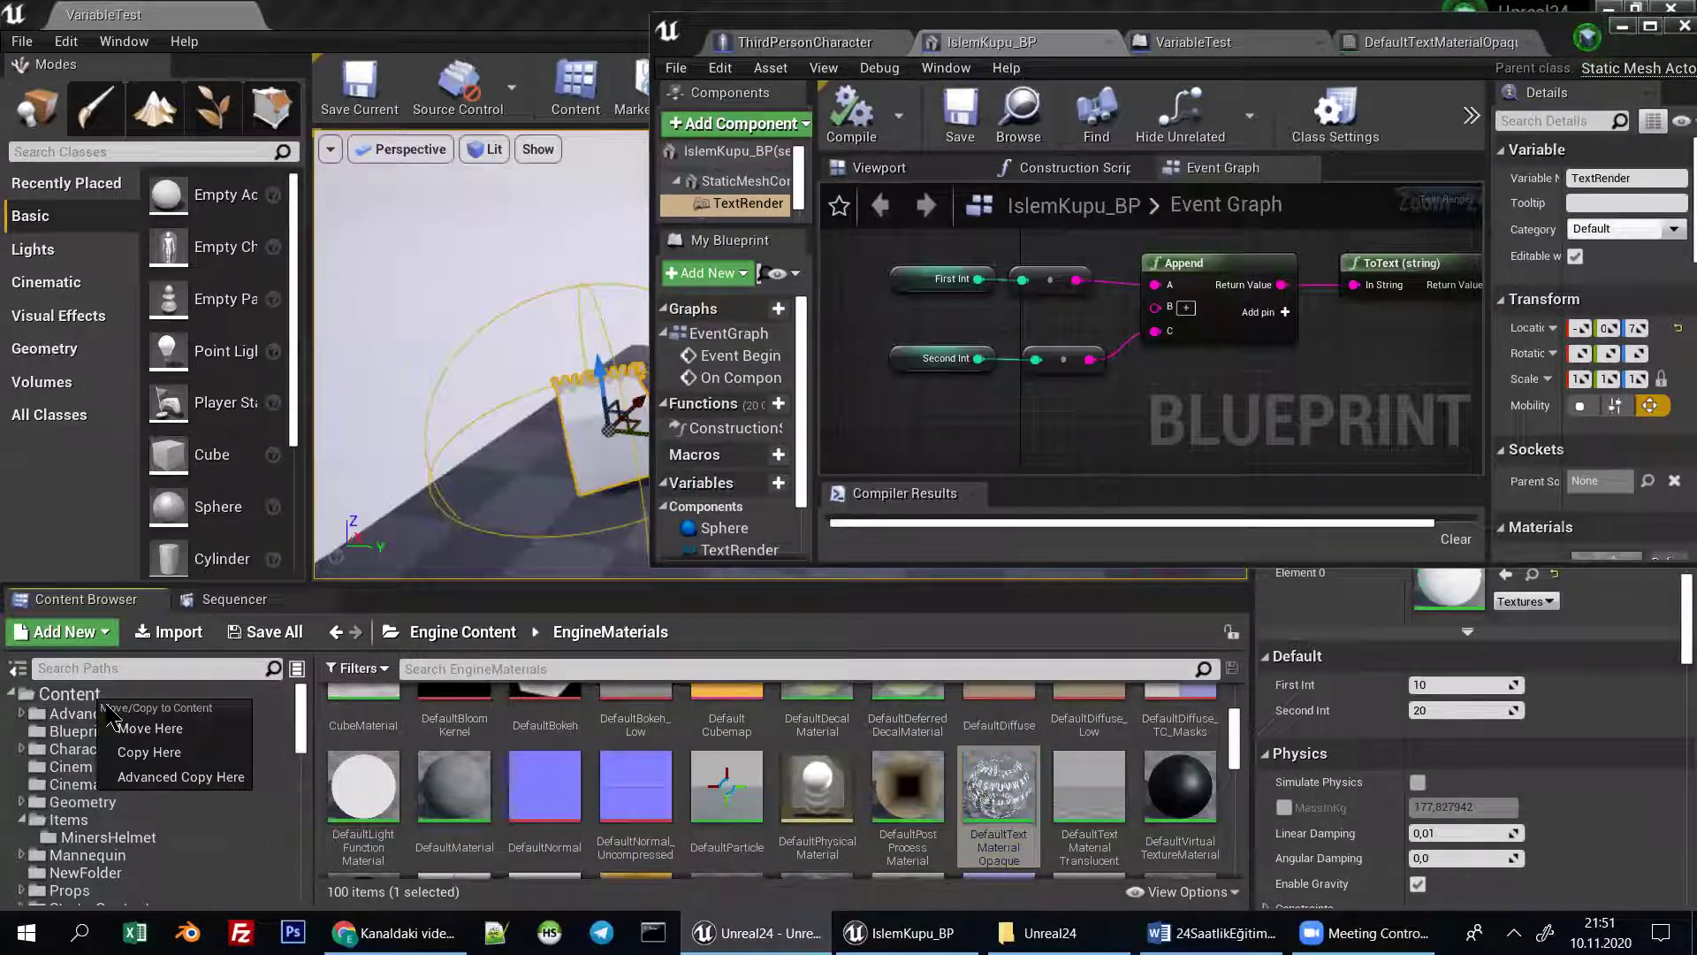
left_click(161, 753)
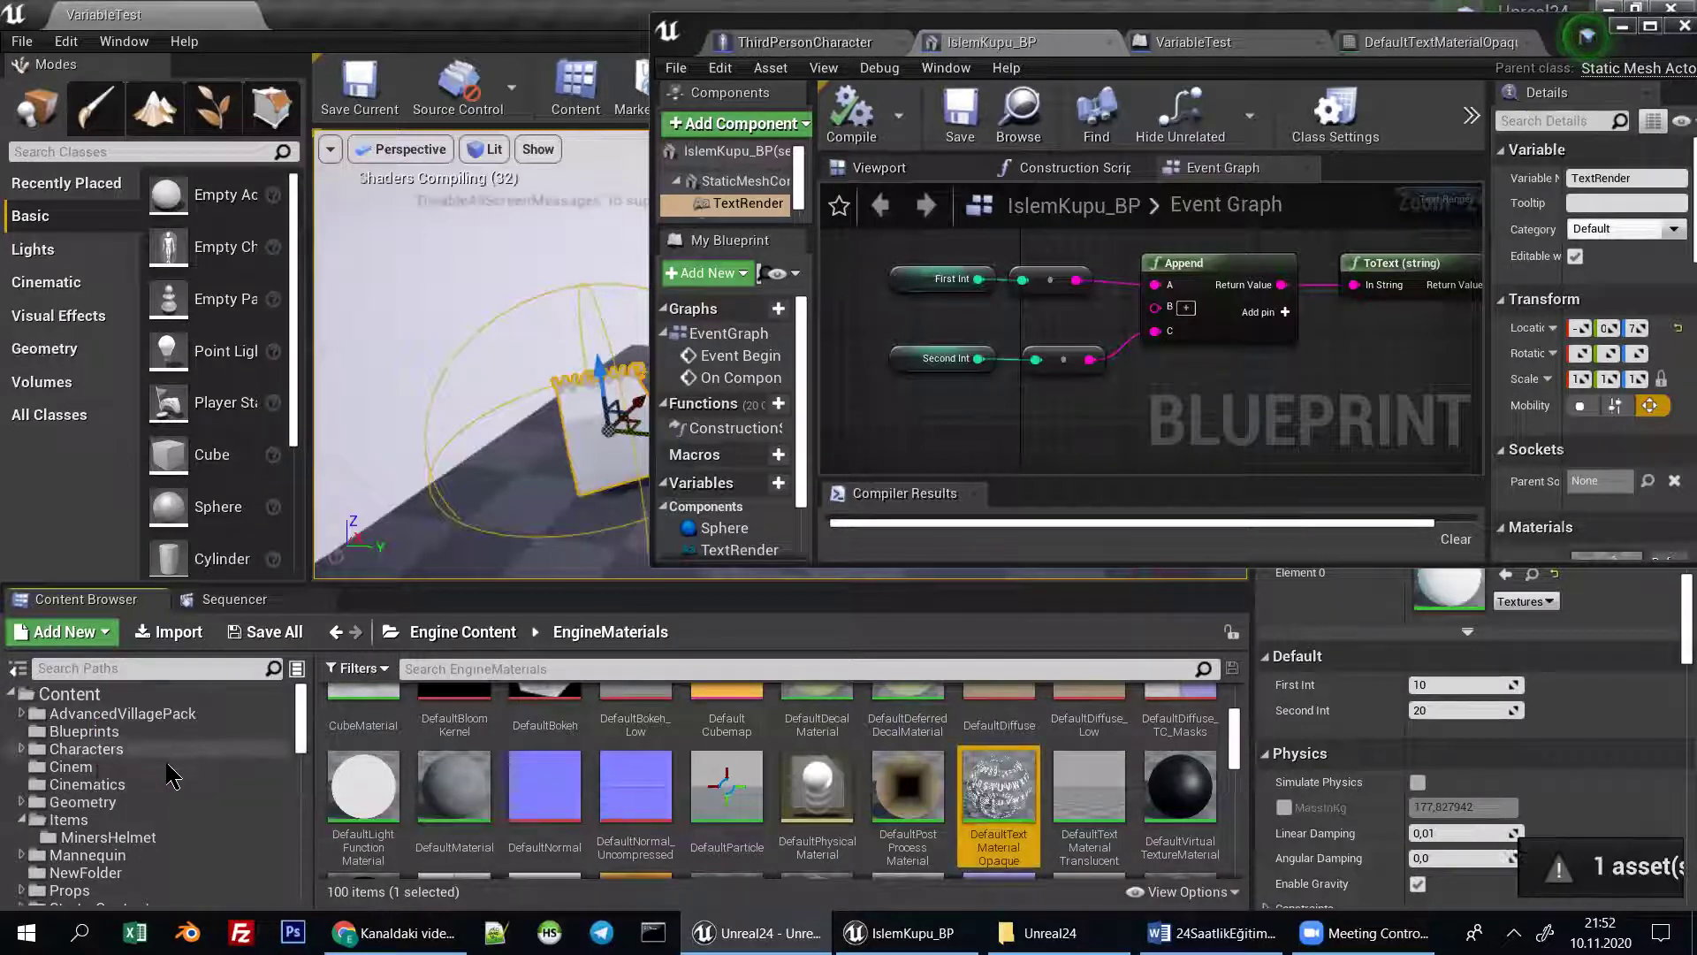
Assign the Content-folder DefaultTextMaterialOpaque copy to the TextRender's Element 0 and Text Material slots.
left_click(120, 698)
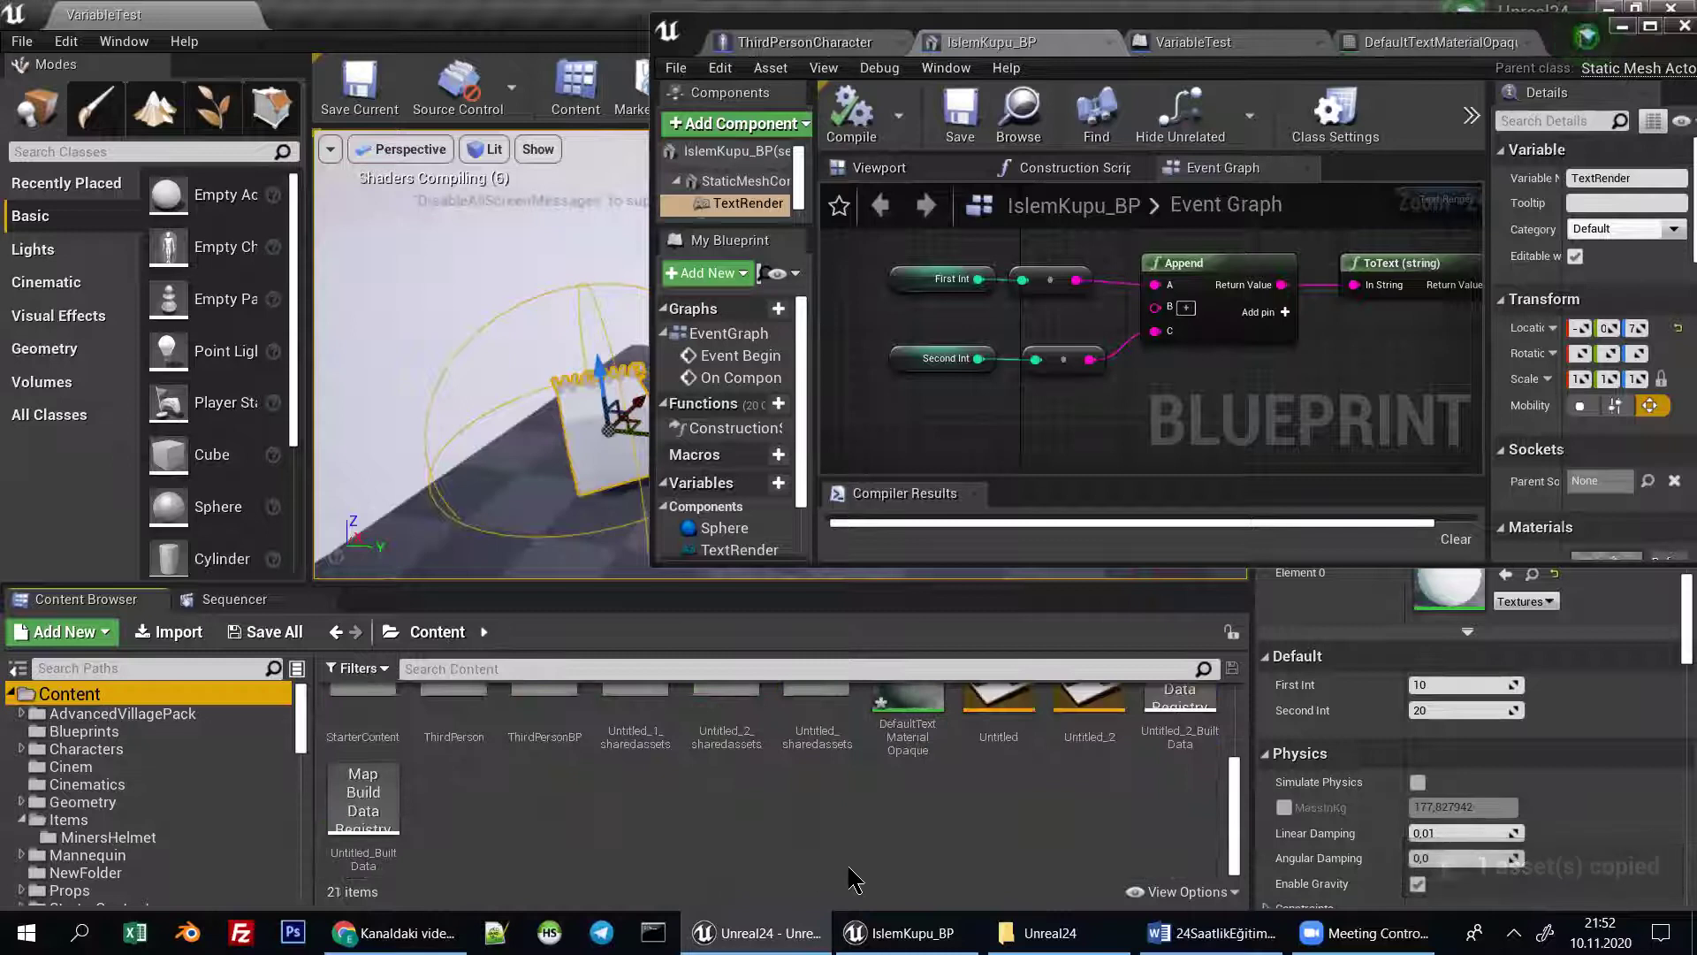
scroll(883, 760, "up", 2)
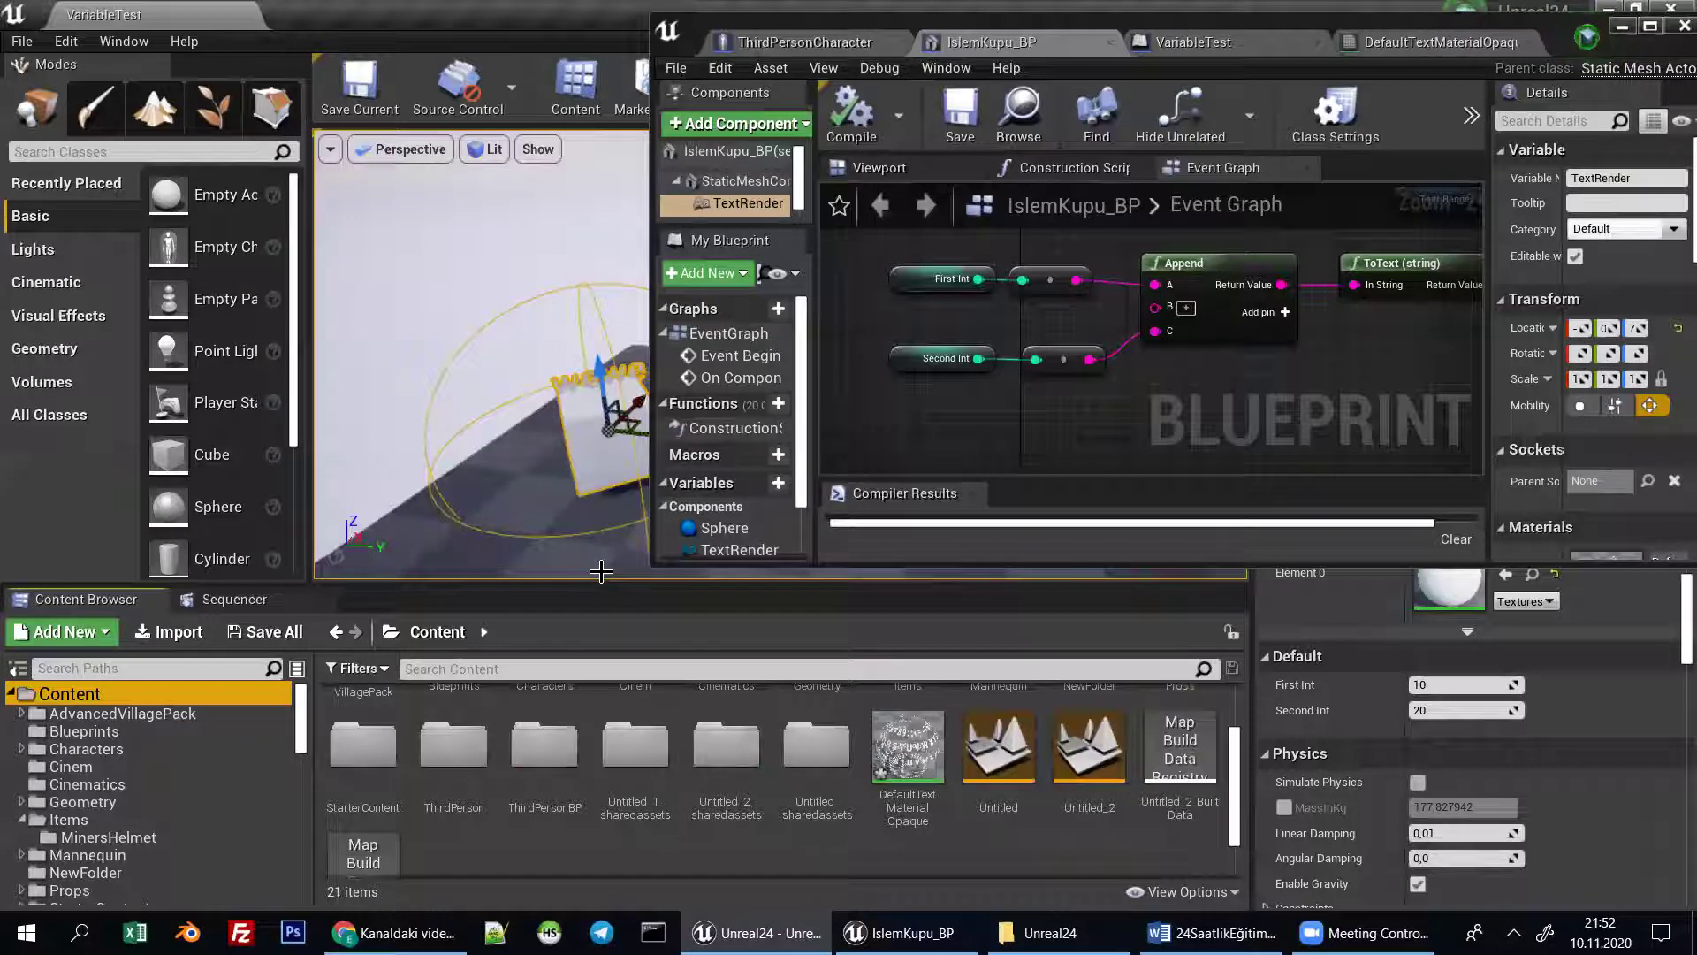
left_click_drag(658, 576, 169, 660)
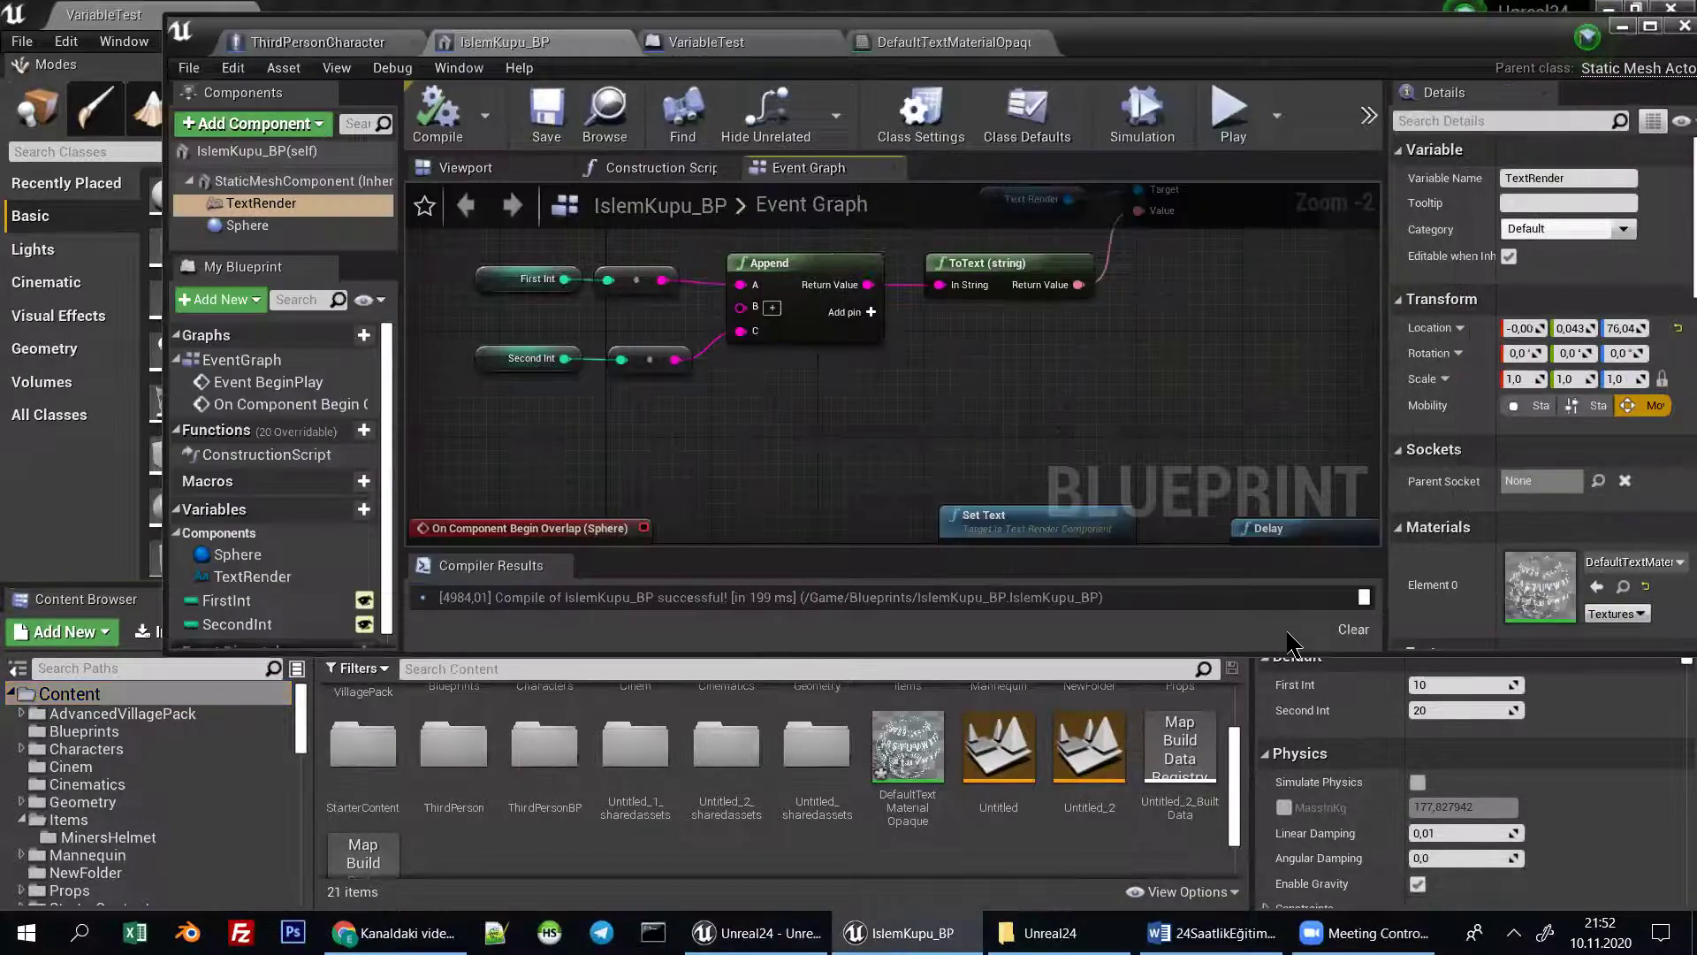
left_click_drag(921, 755, 1540, 586)
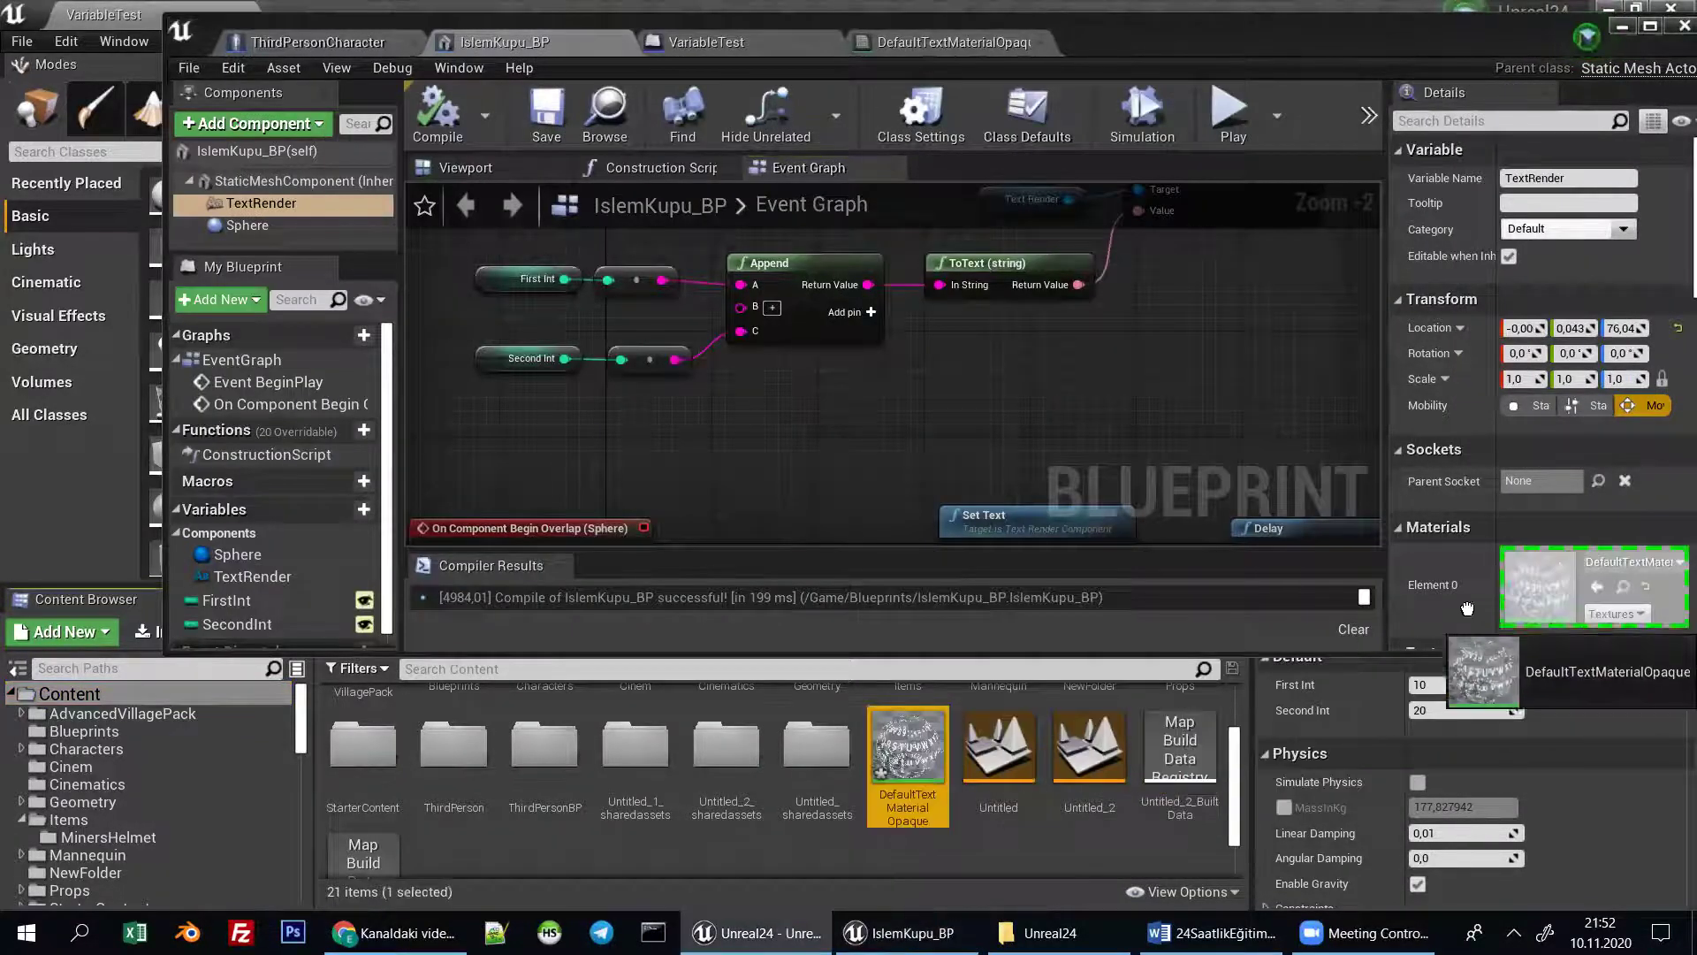
scroll(1447, 508, "down", 3)
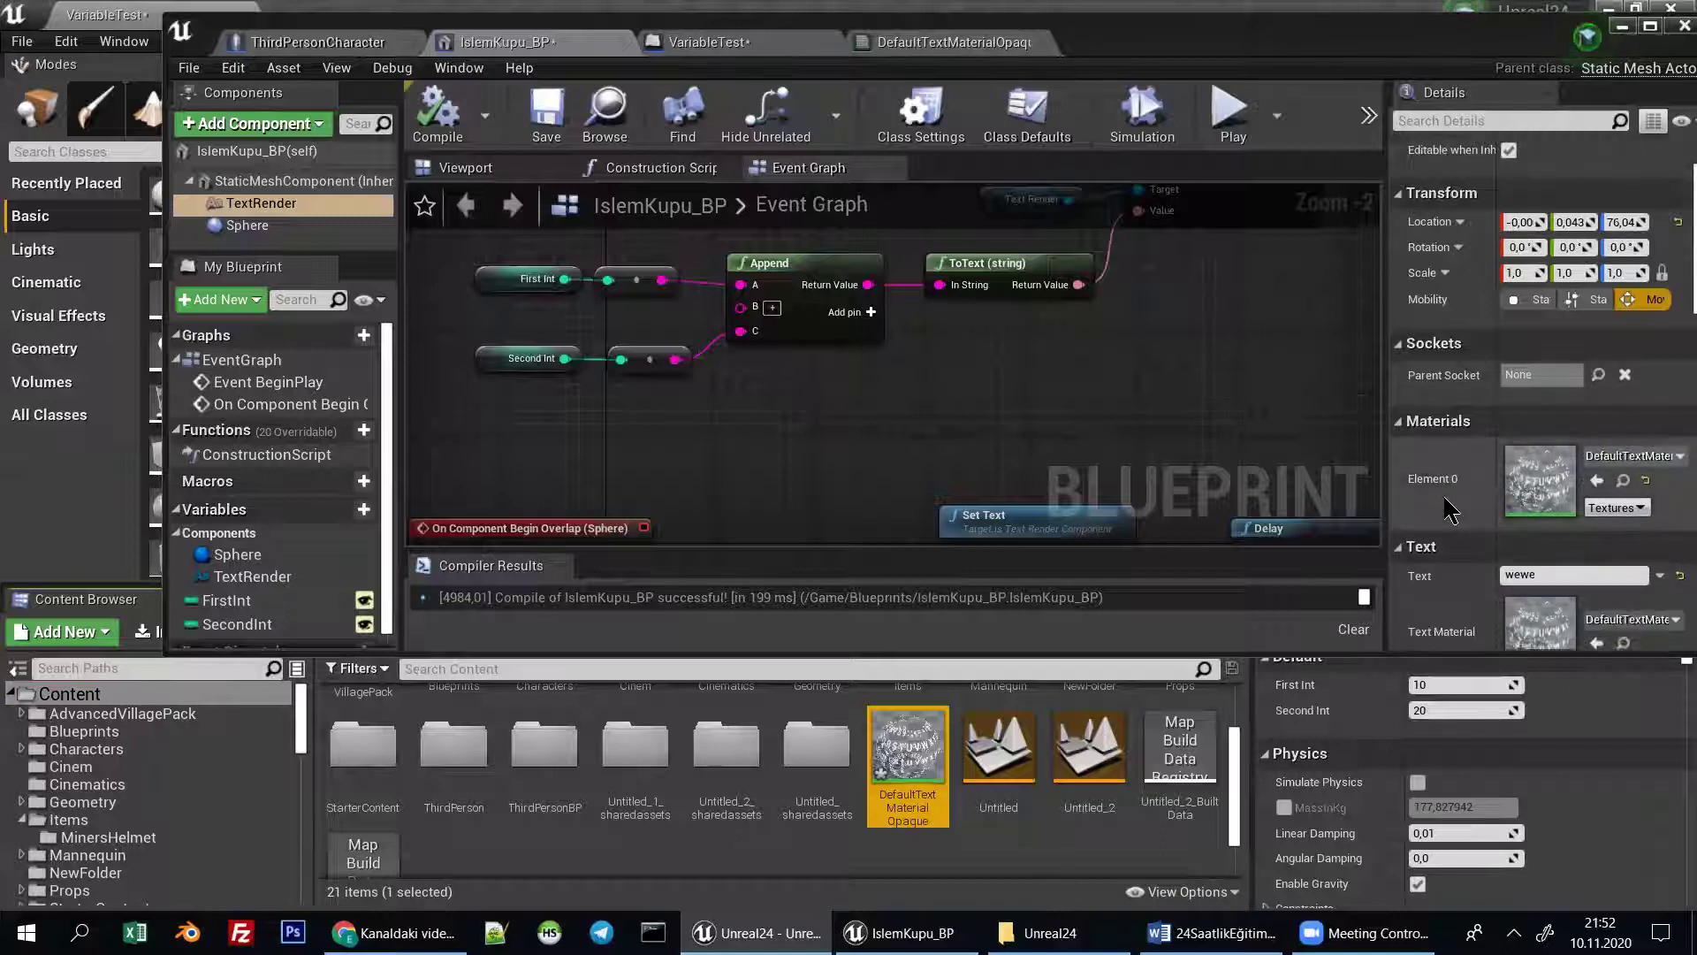
left_click_drag(910, 751, 1540, 527)
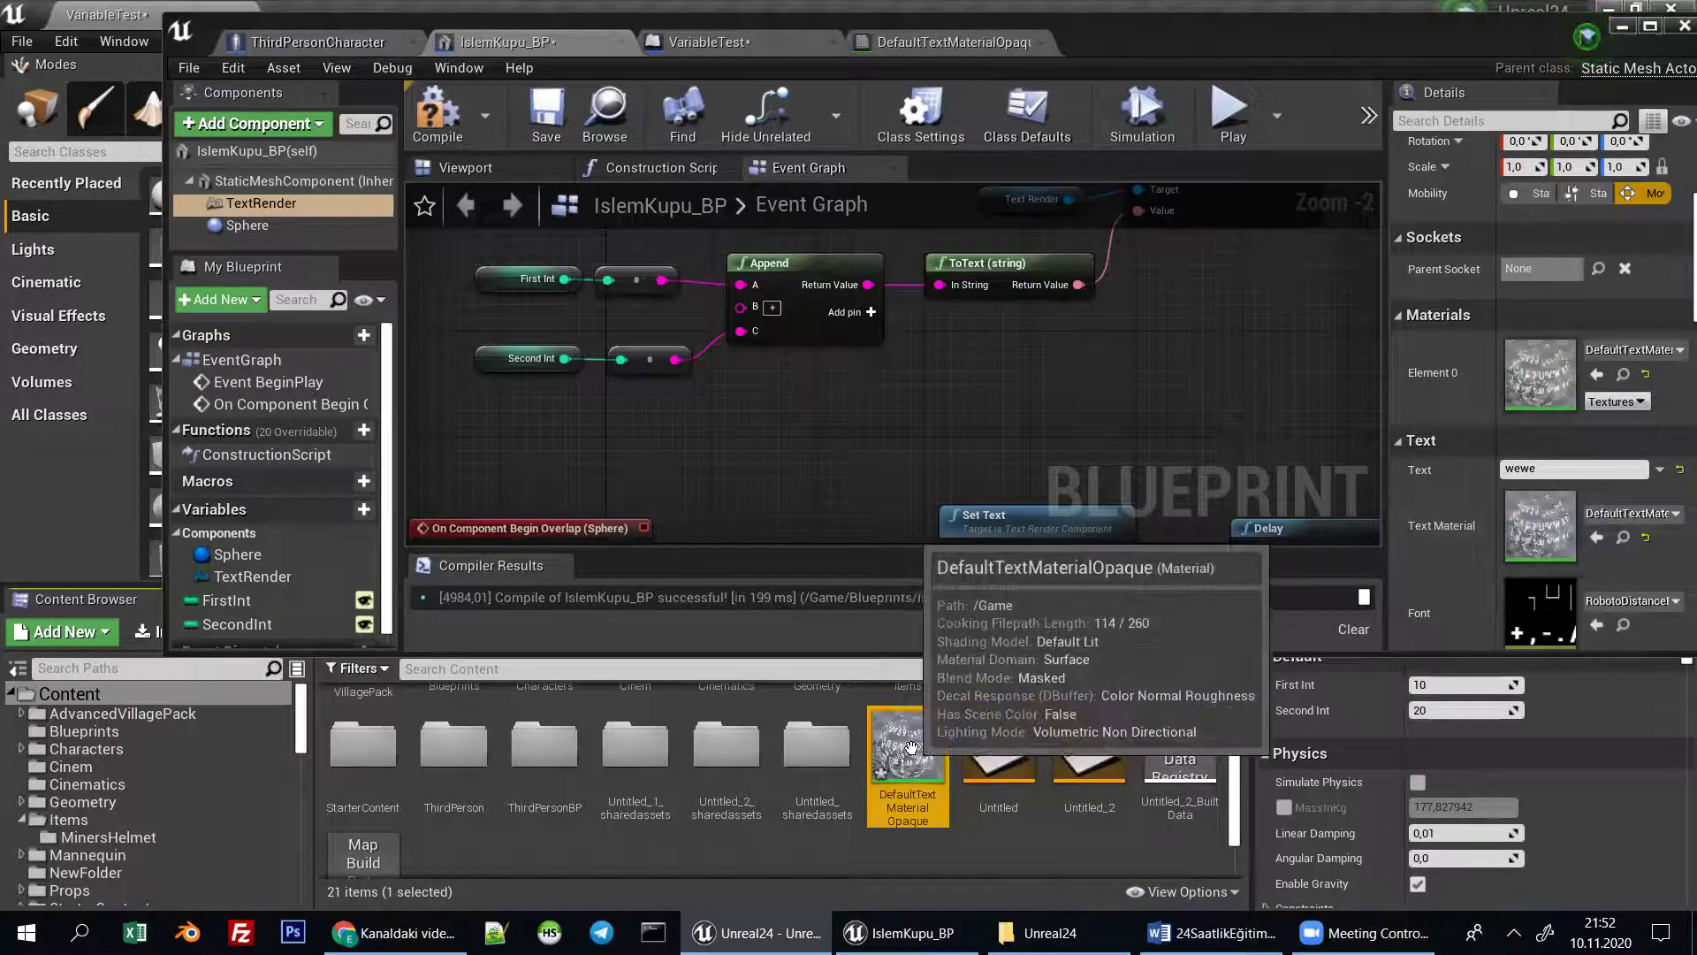
double_click(908, 747)
Maximize the material editor and move the Vertex Color node aside to make room.
left_click(1649, 27)
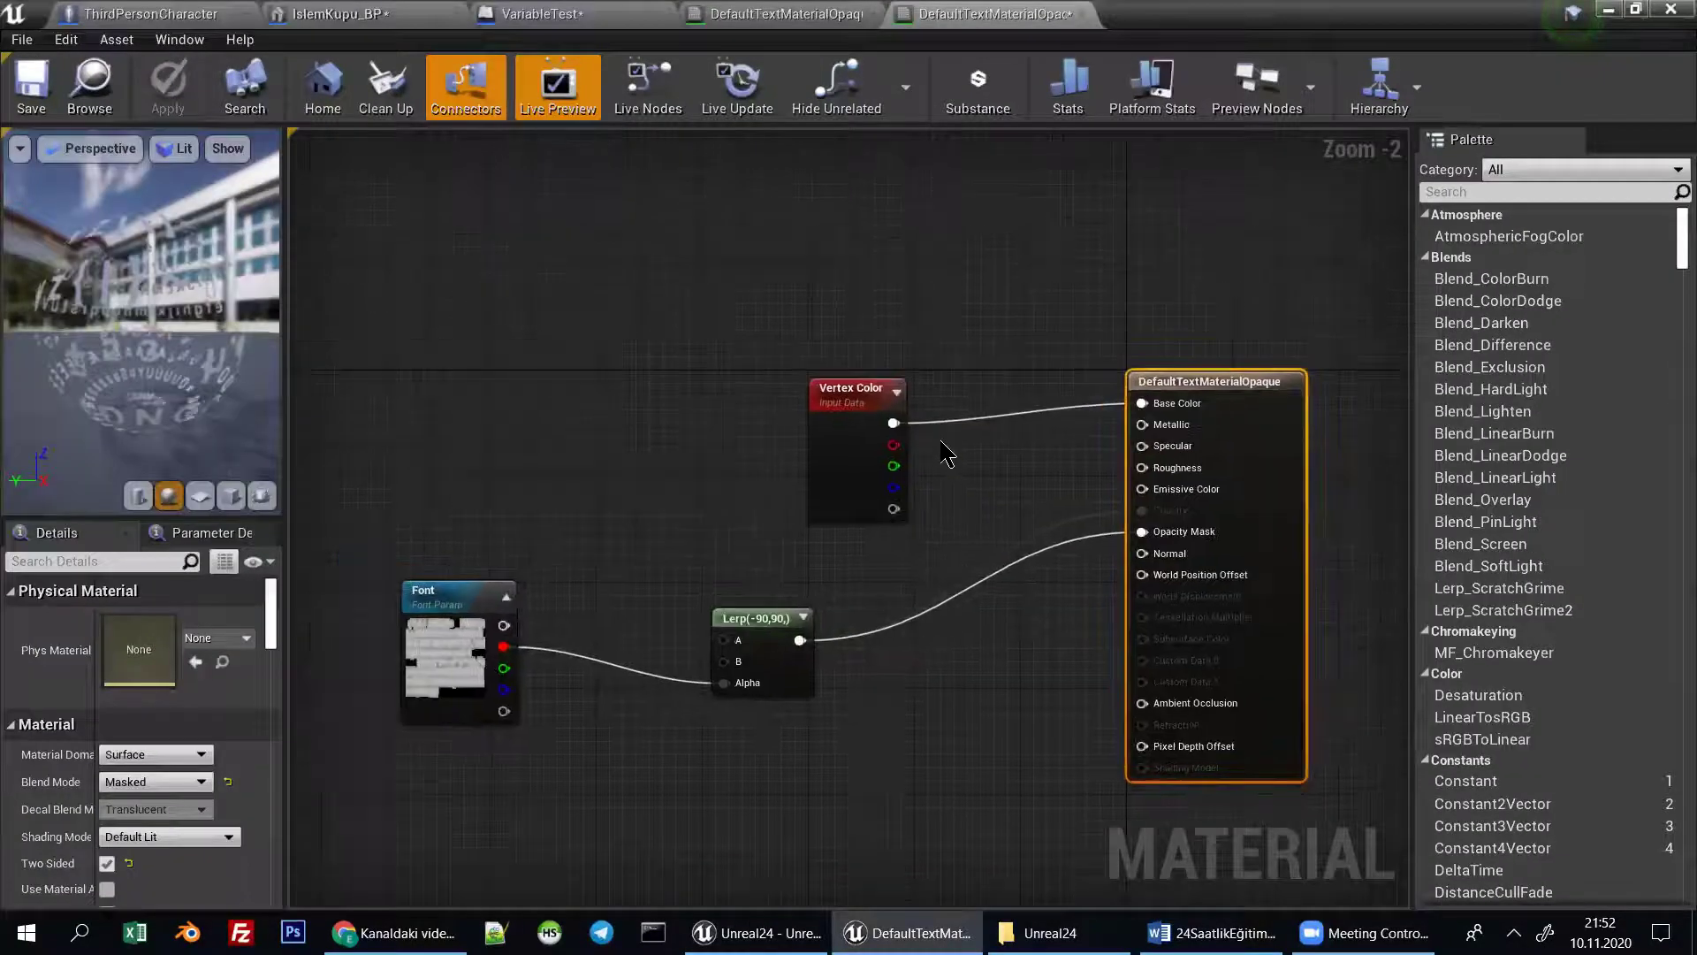
scroll(939, 447, "up", 2)
left_click(892, 474)
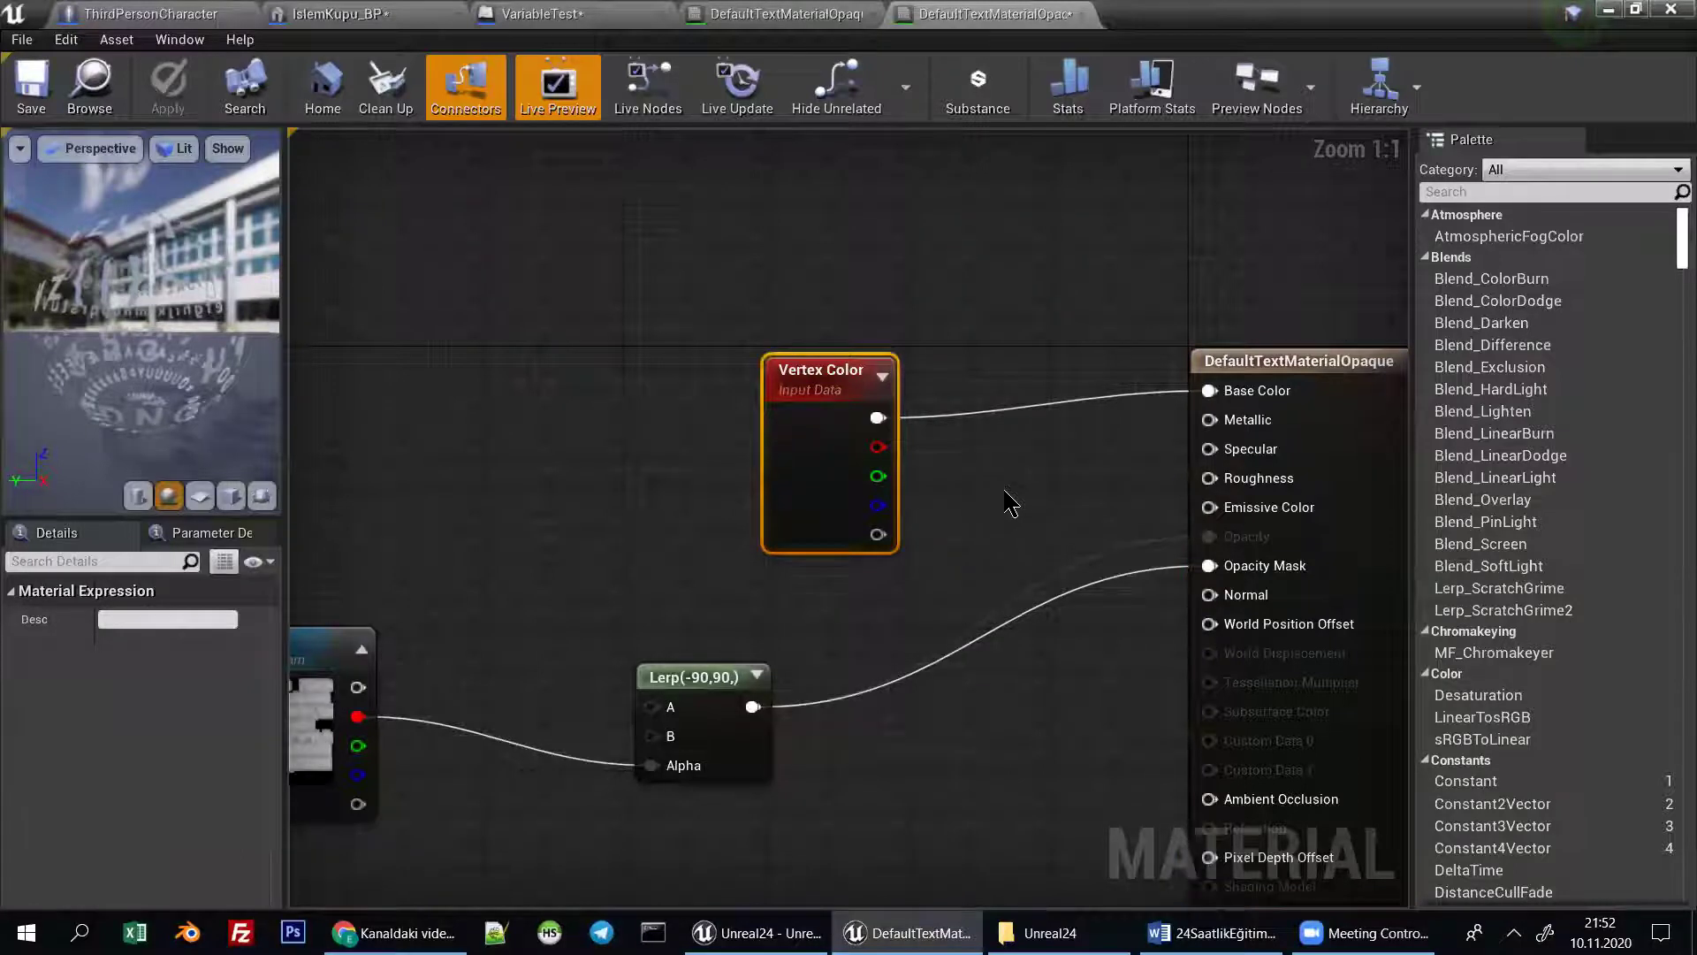
left_click_drag(783, 488, 625, 461)
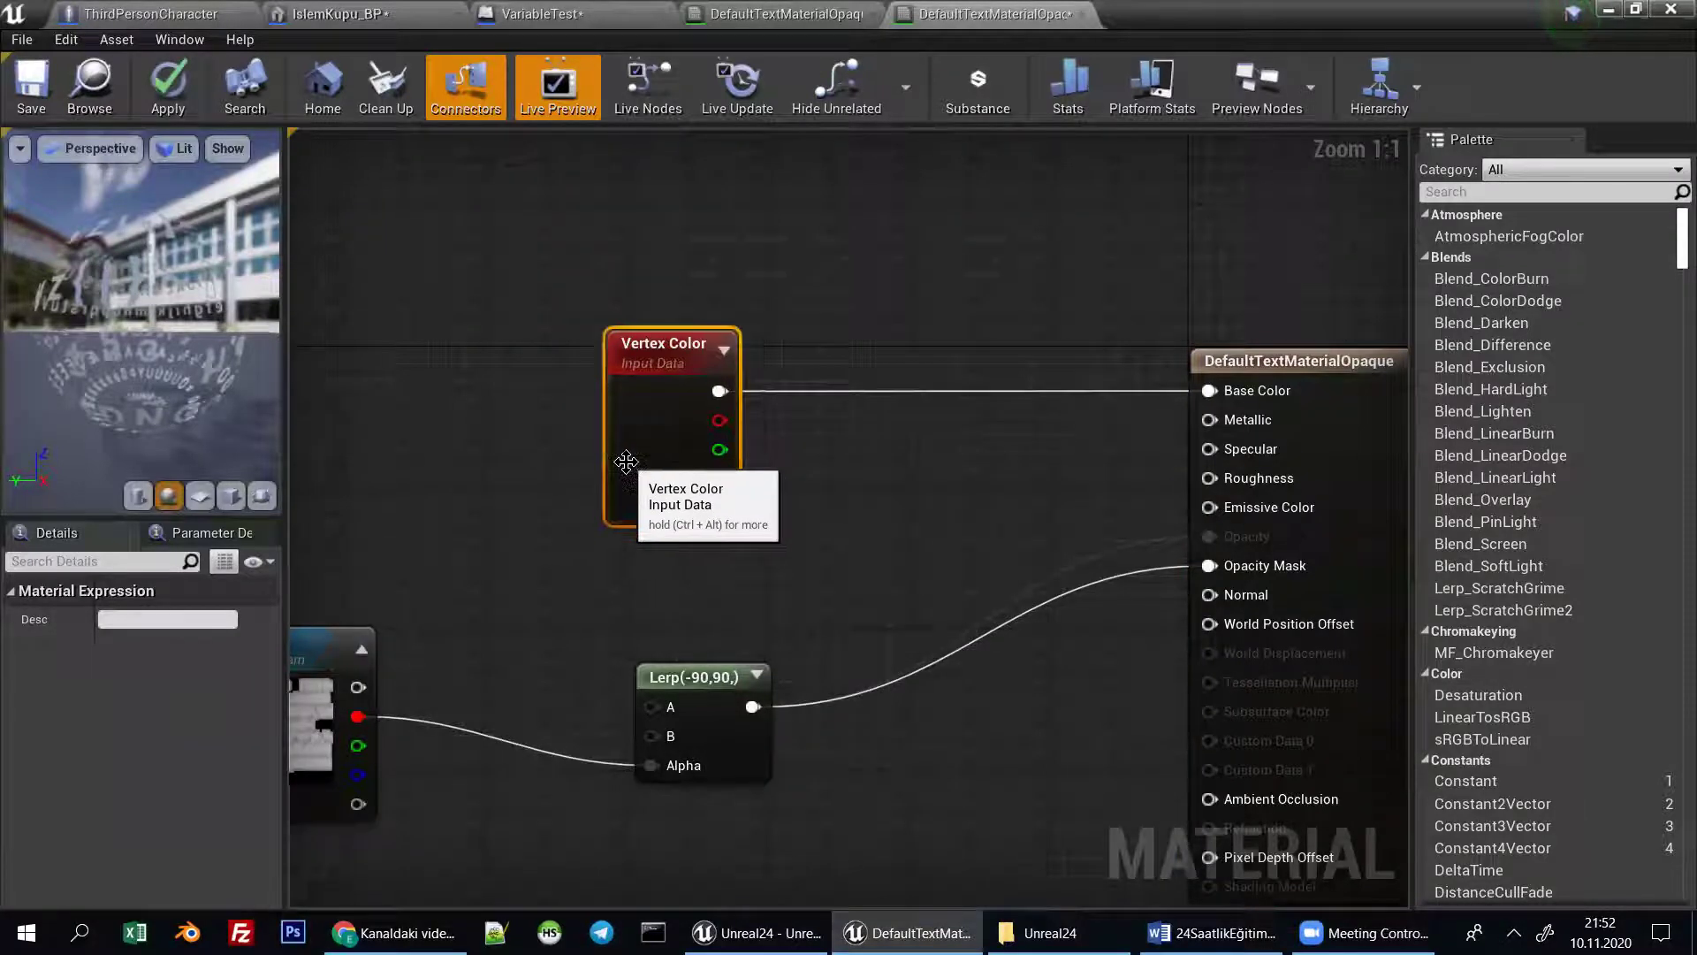
left_click(888, 462)
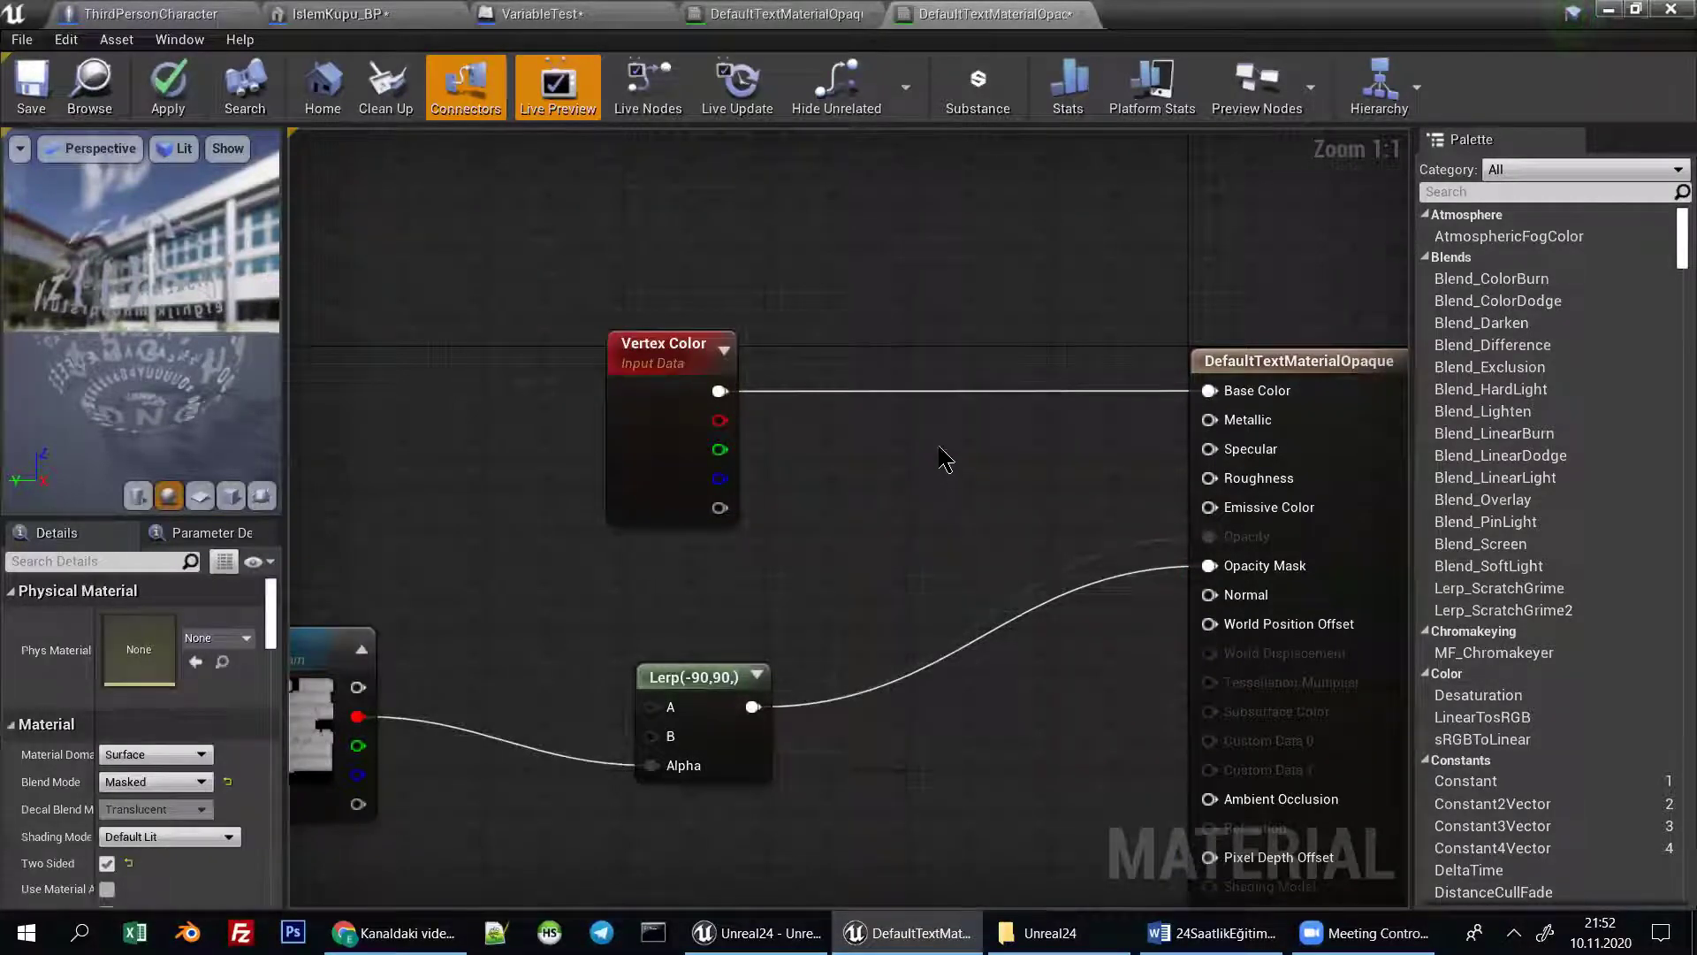
right_click_drag(913, 446, 912, 515)
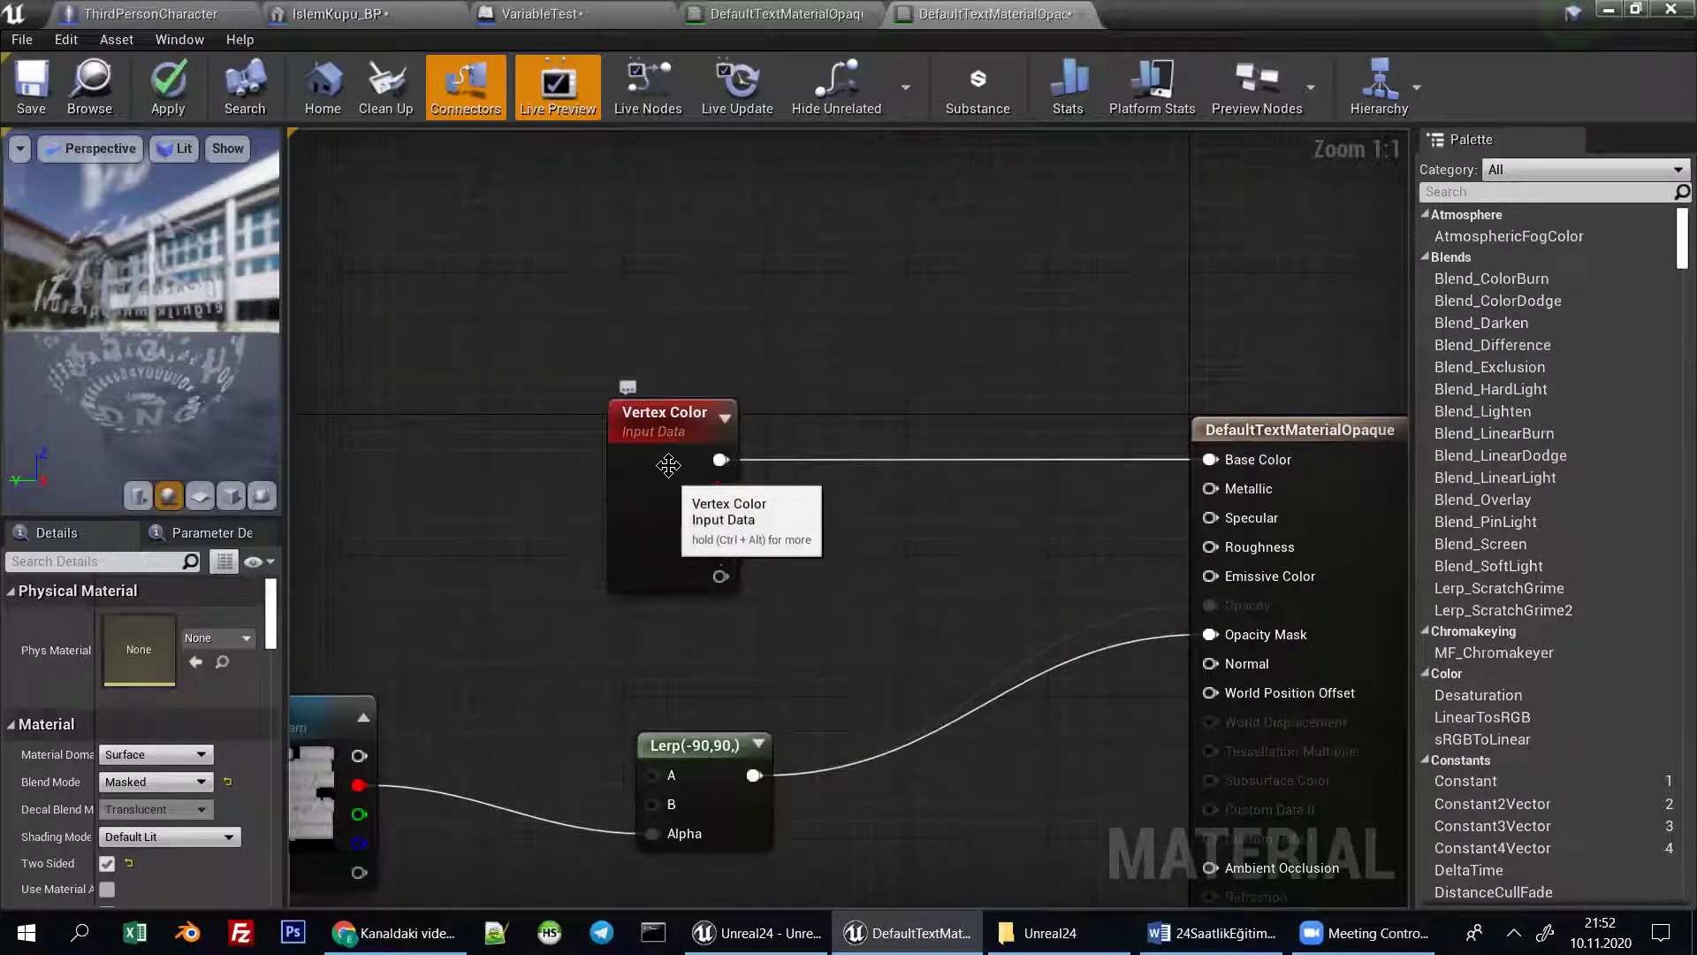
right_click_drag(872, 389, 878, 439)
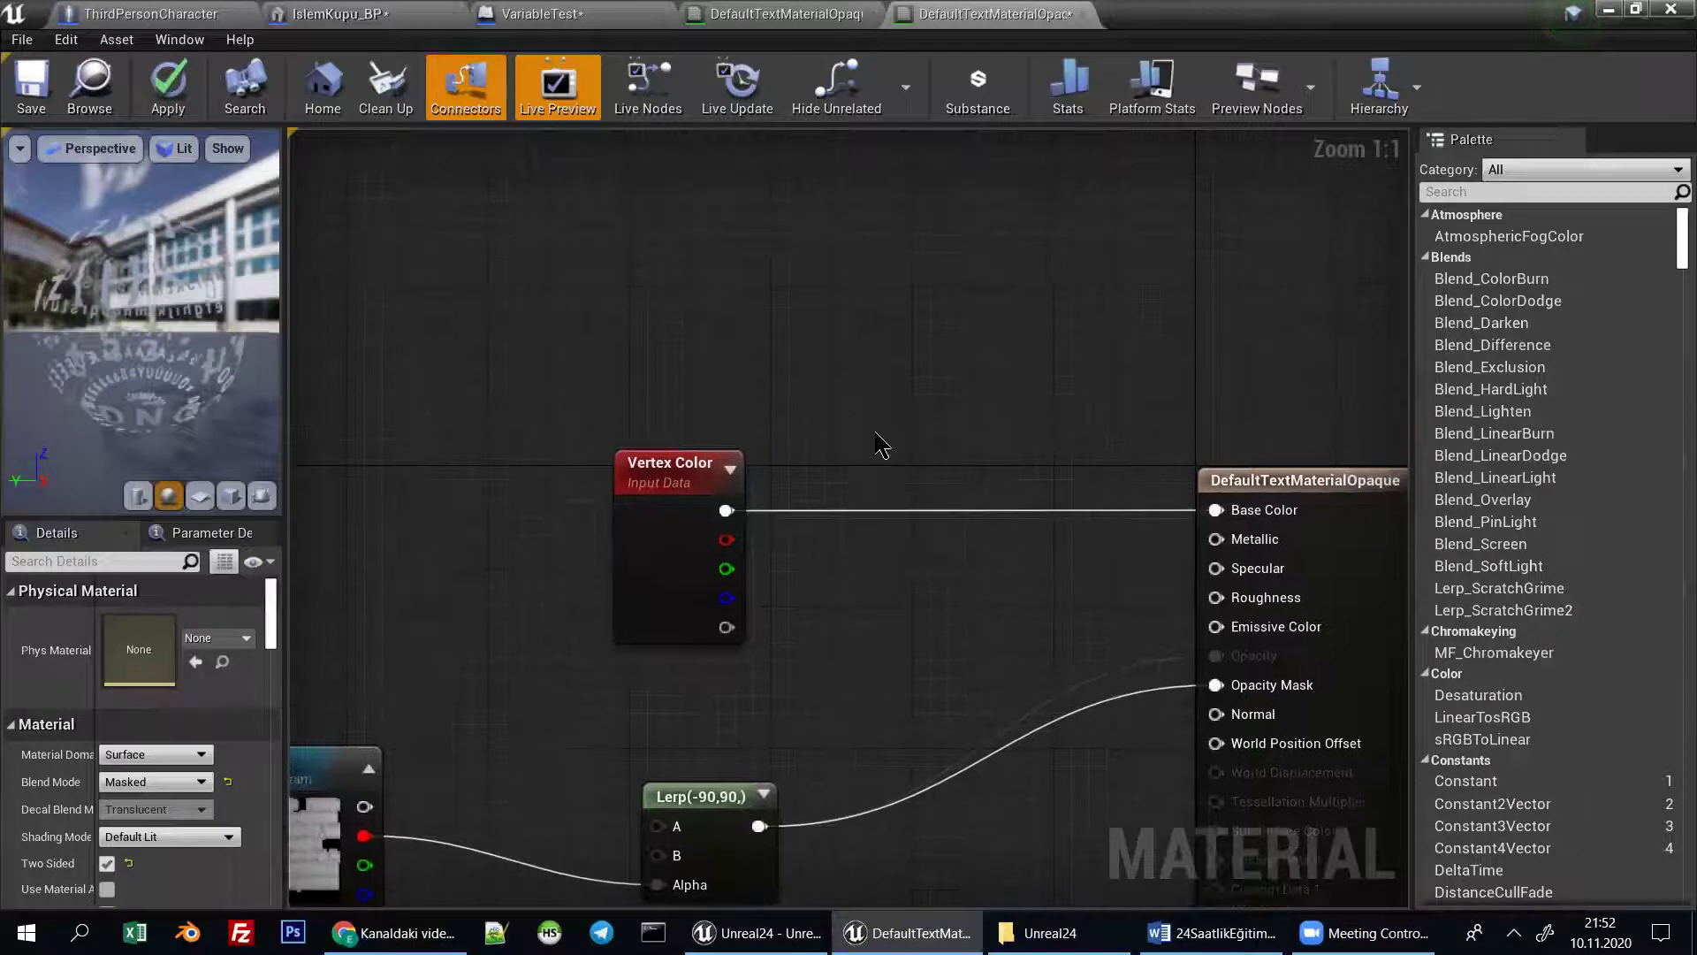
Wire a new black Constant3Vector into Base Color and begin picking a green hue.
left_click(872, 362)
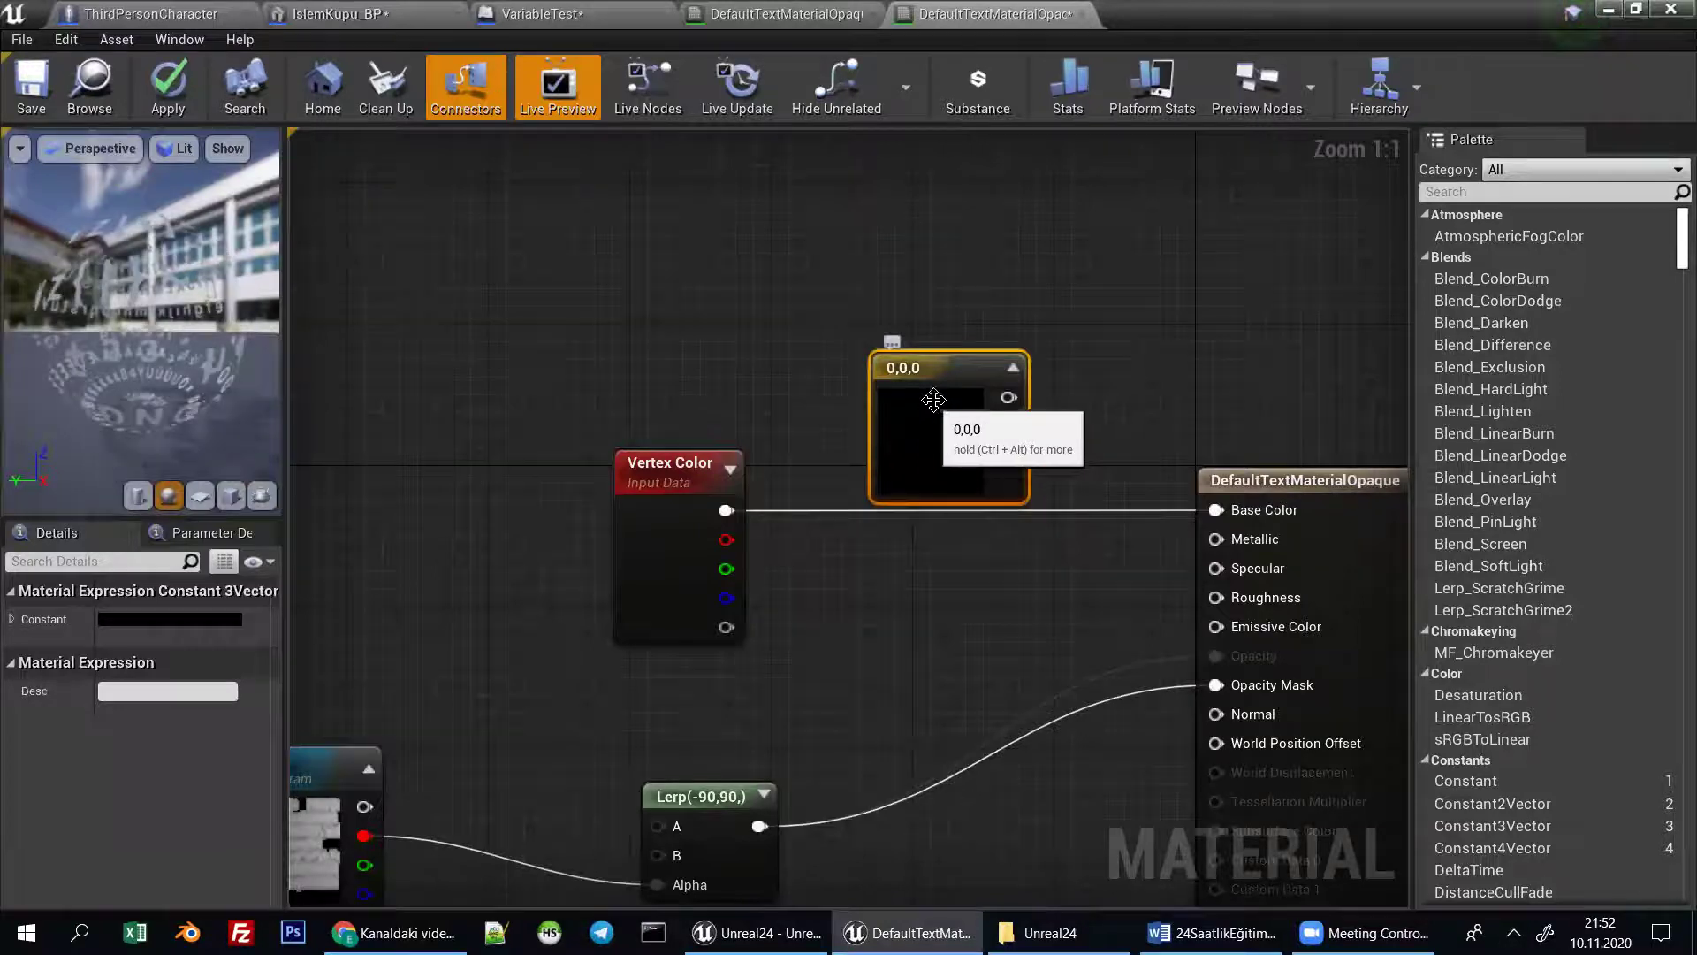
left_click_drag(1008, 397, 1218, 509)
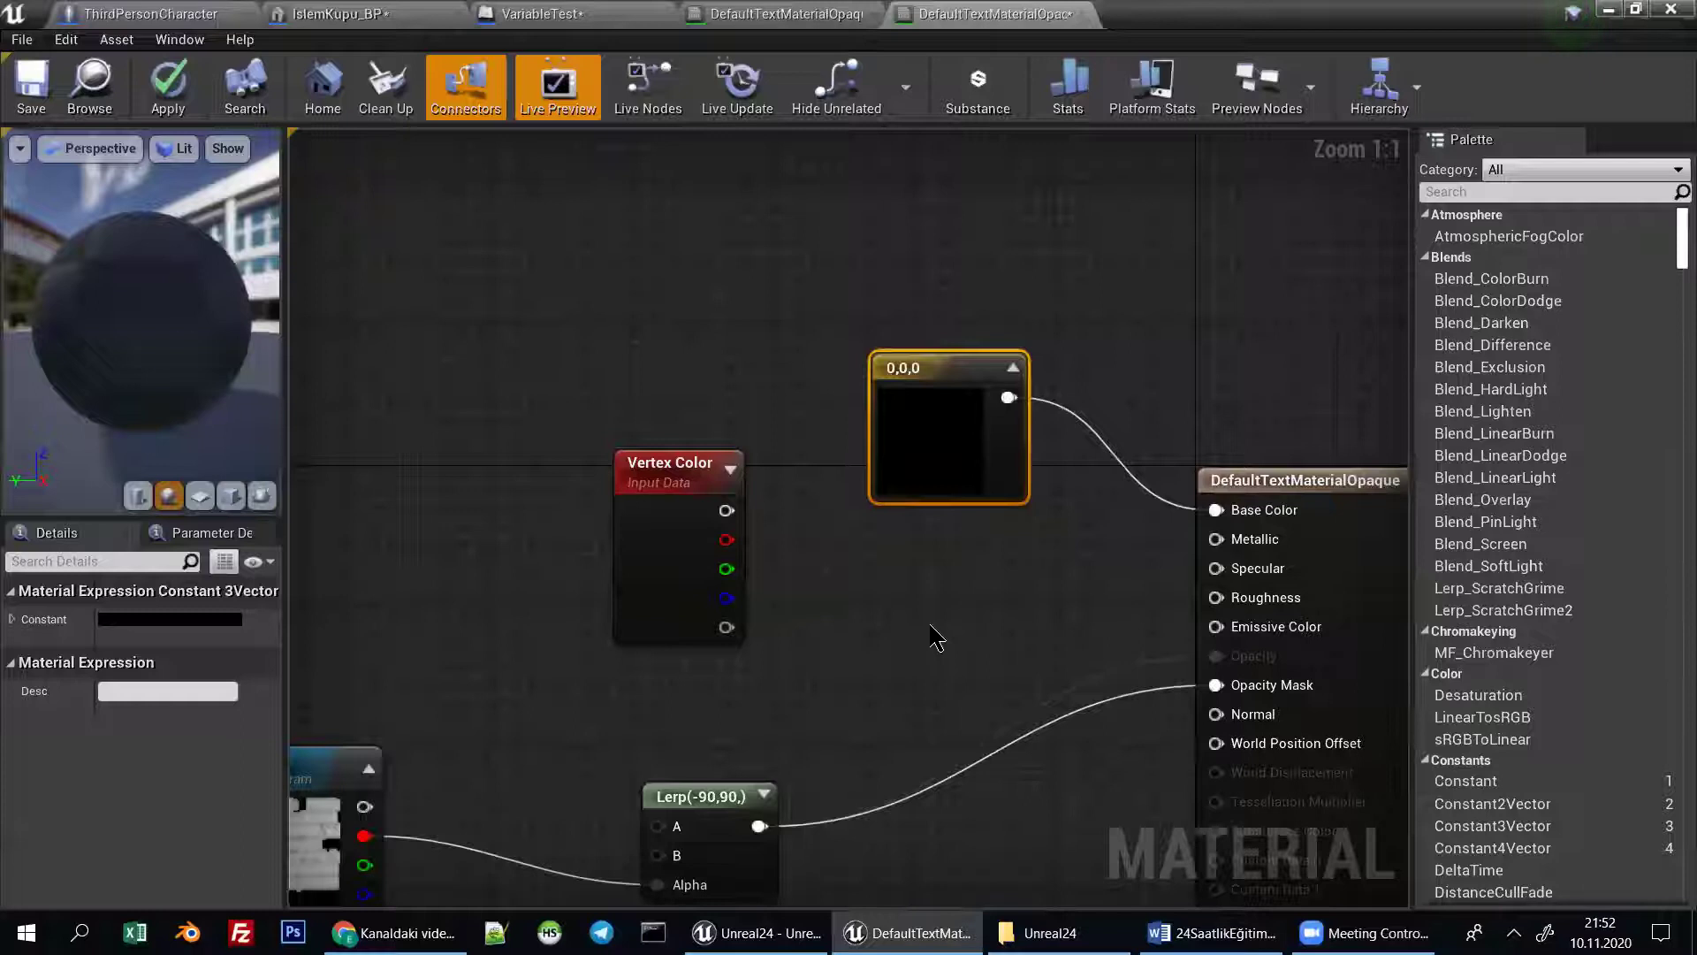
left_click_drag(168, 324, 49, 310)
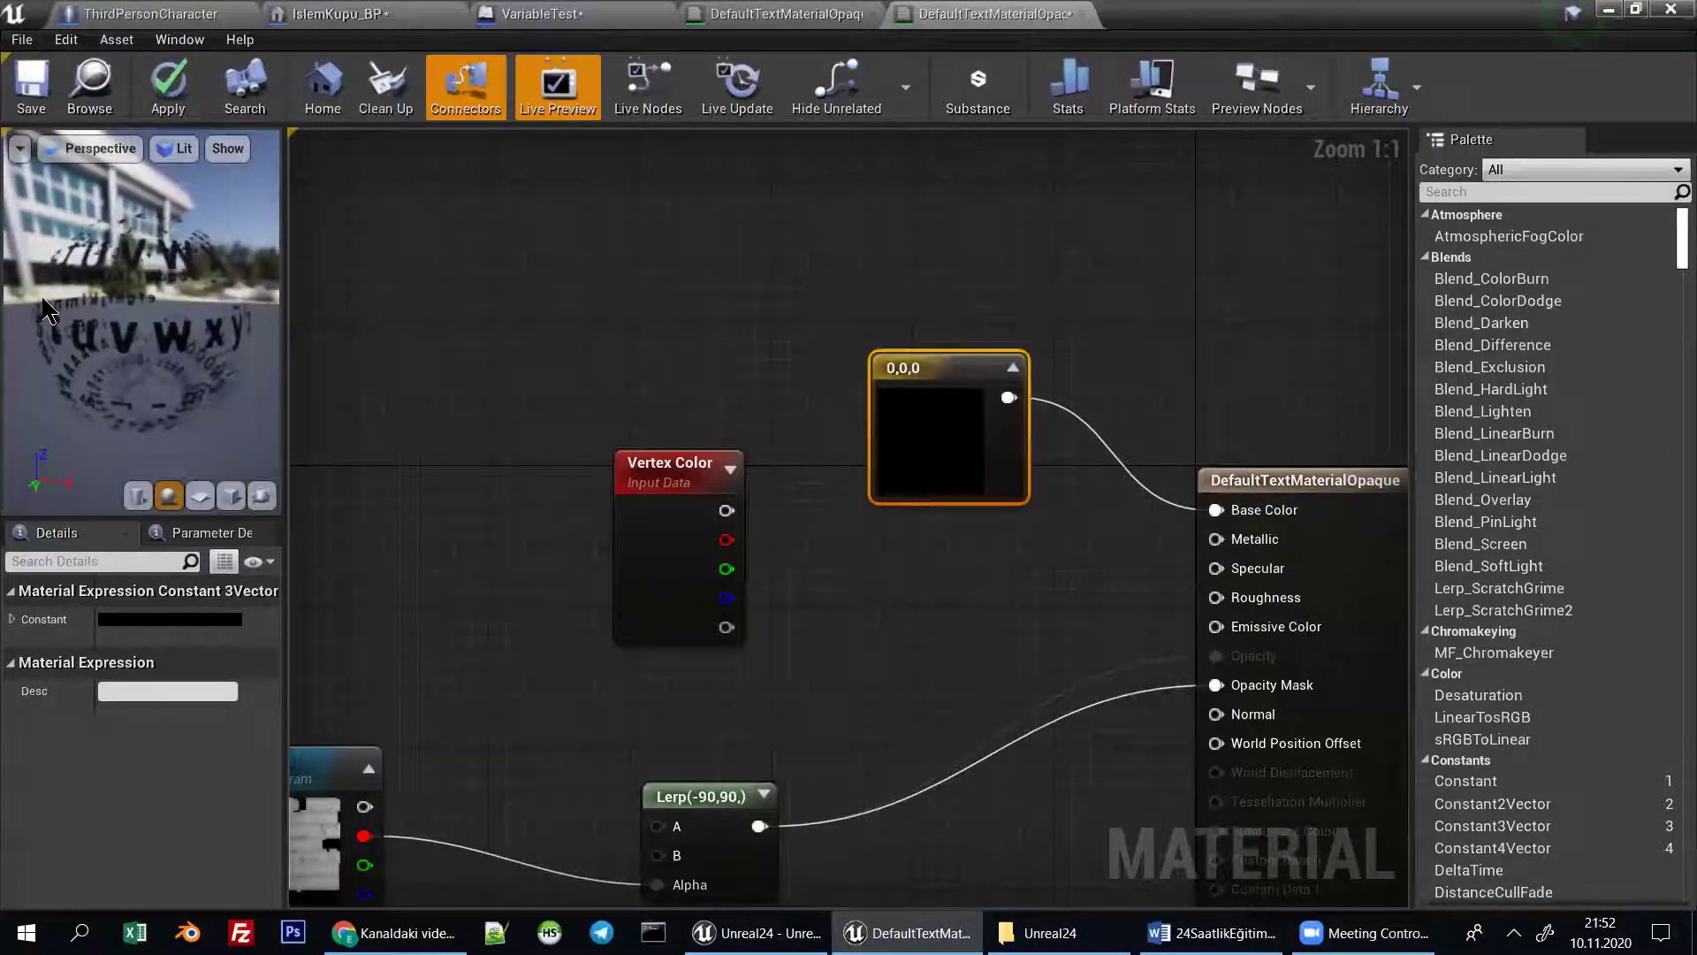
double_click(890, 428)
left_click_drag(1087, 555, 1010, 584)
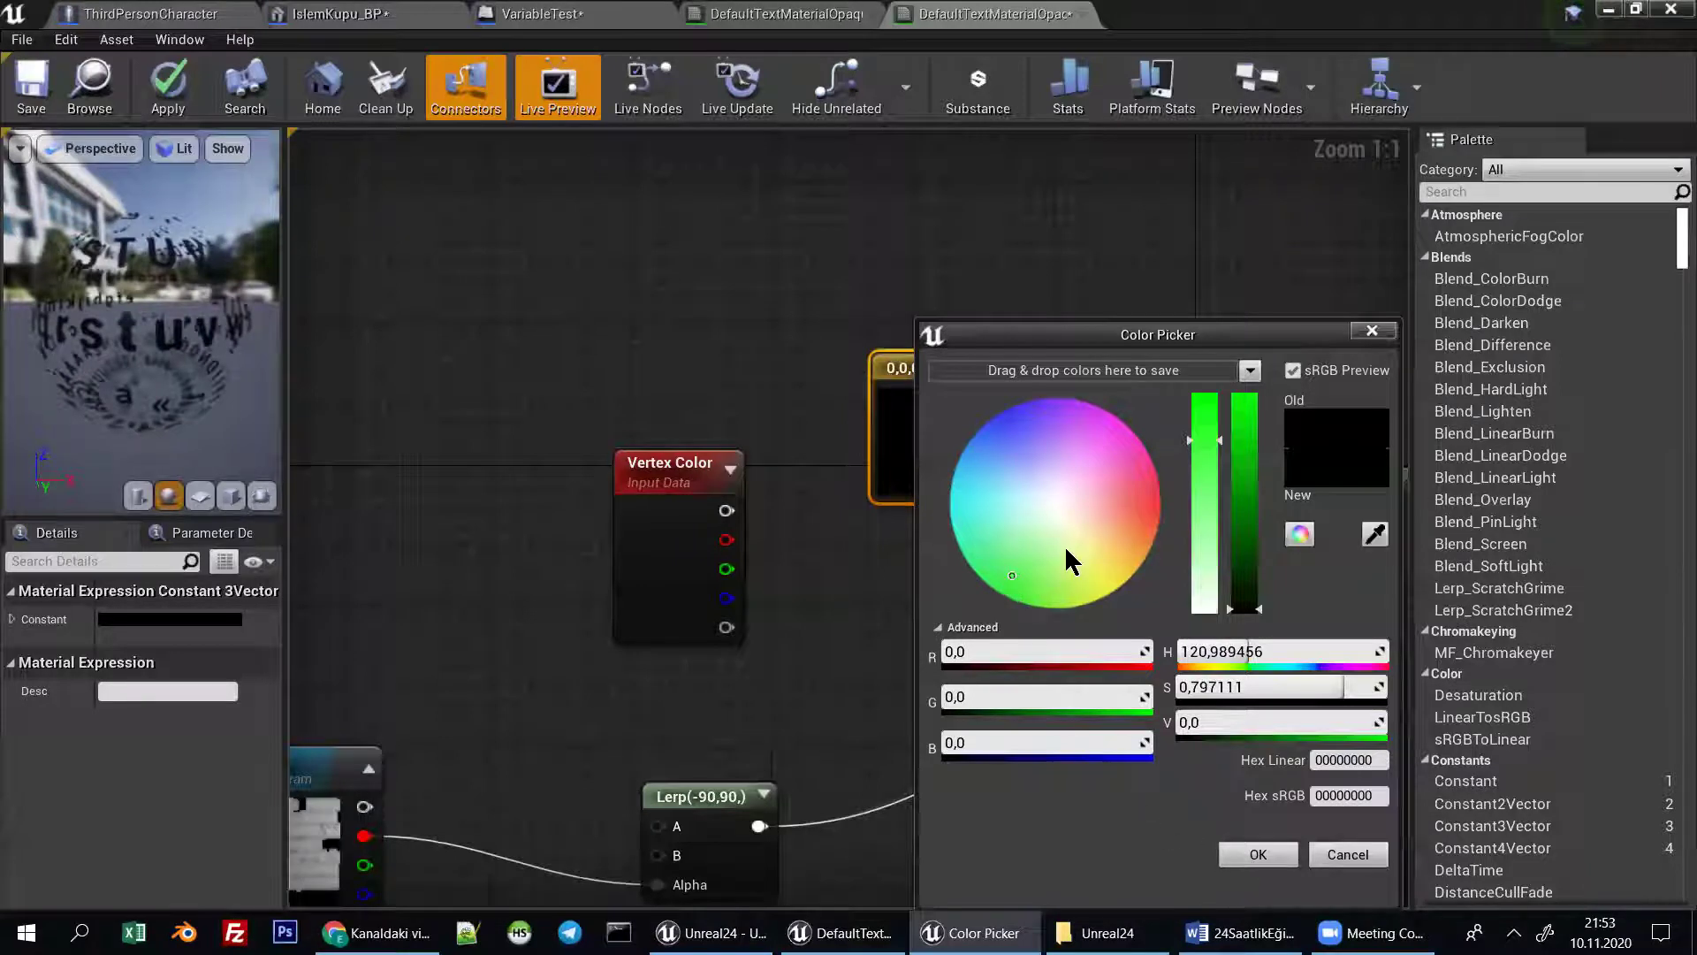
Brighten the constant to green (0.145, 0.717, 0.155), confirm it, and save the material.
left_click(1234, 474)
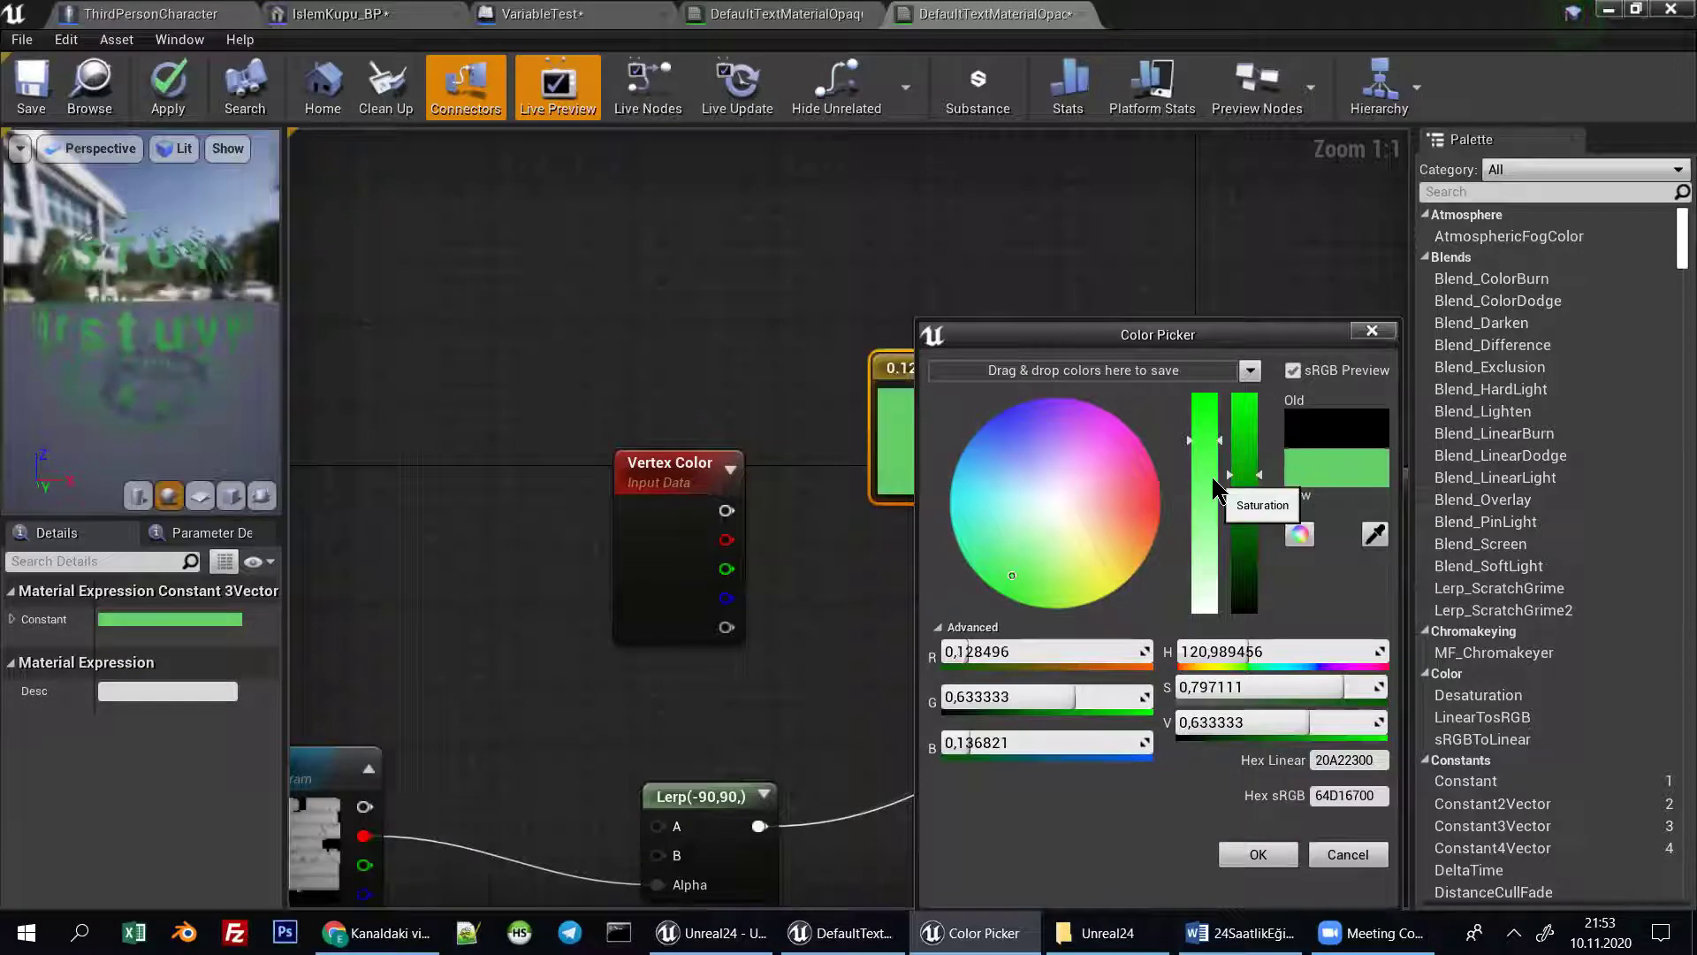
left_click(1247, 457)
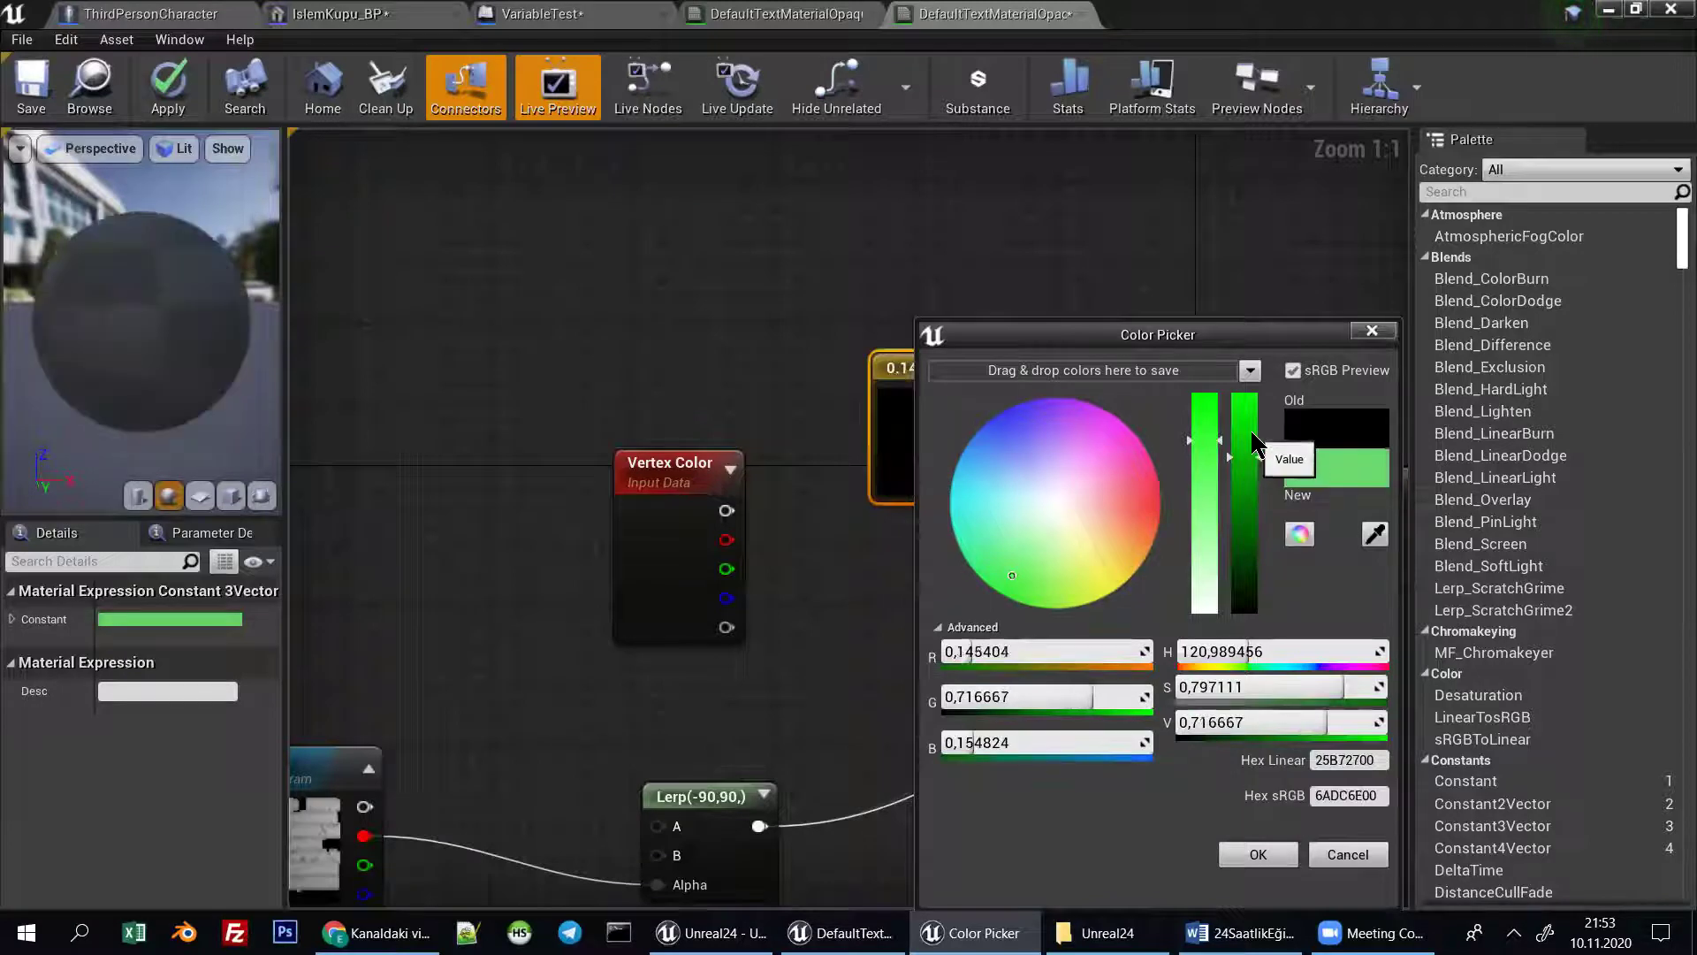
left_click(1260, 855)
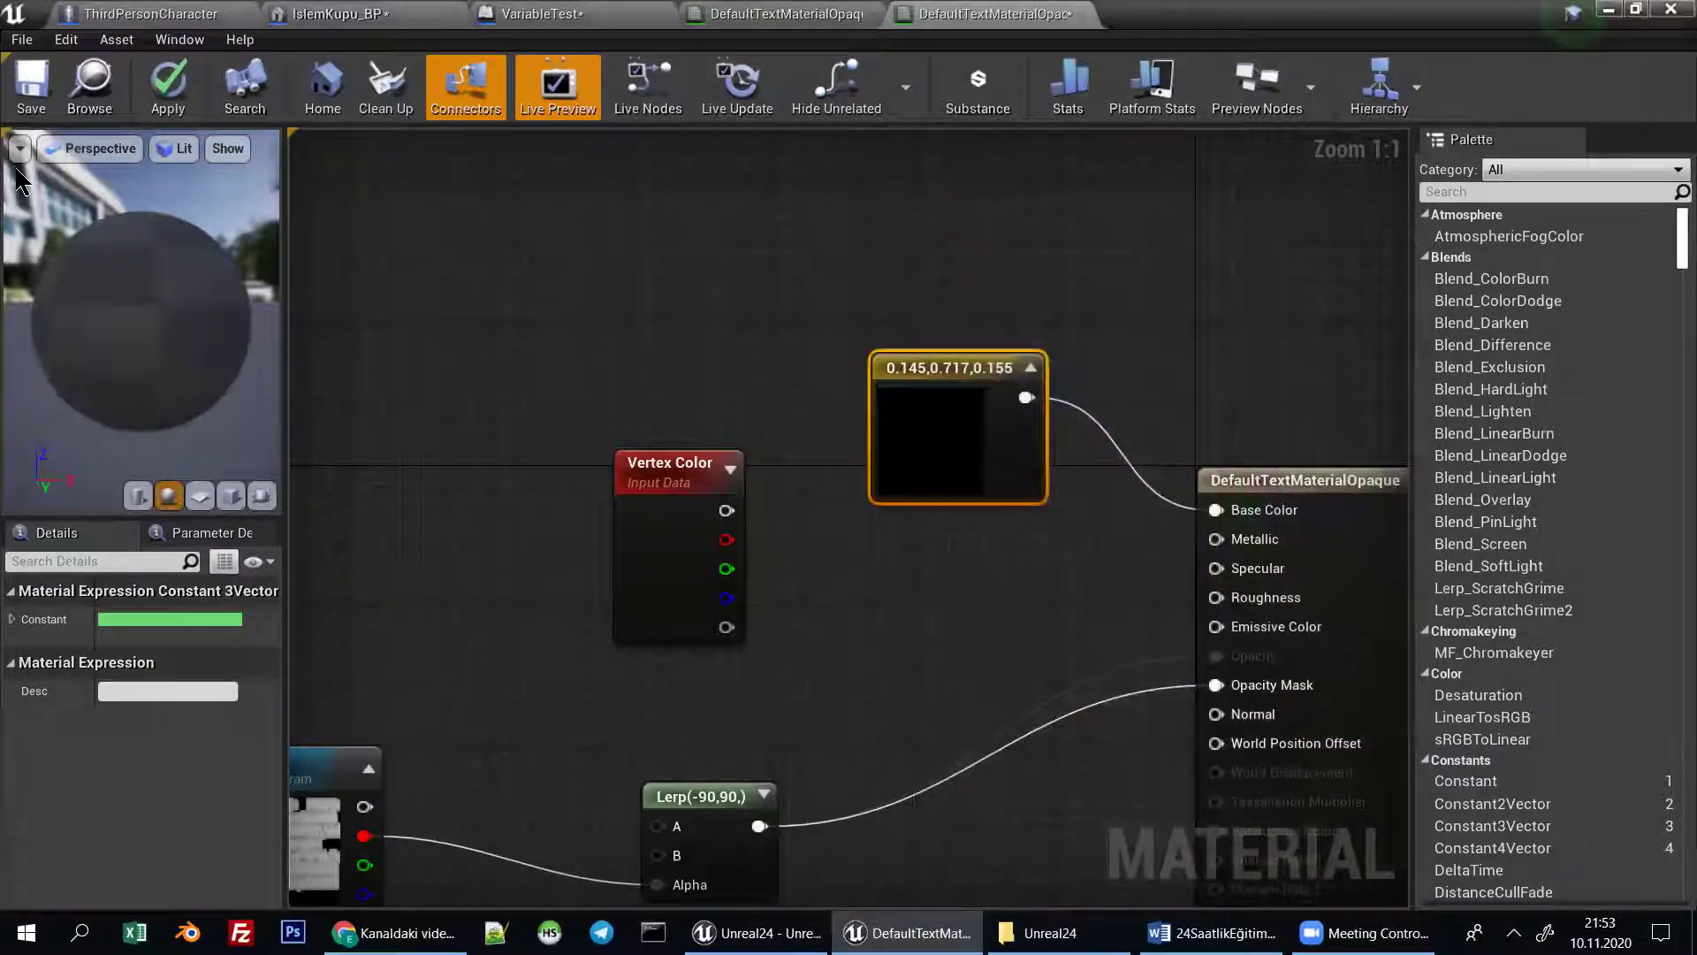
left_click(31, 84)
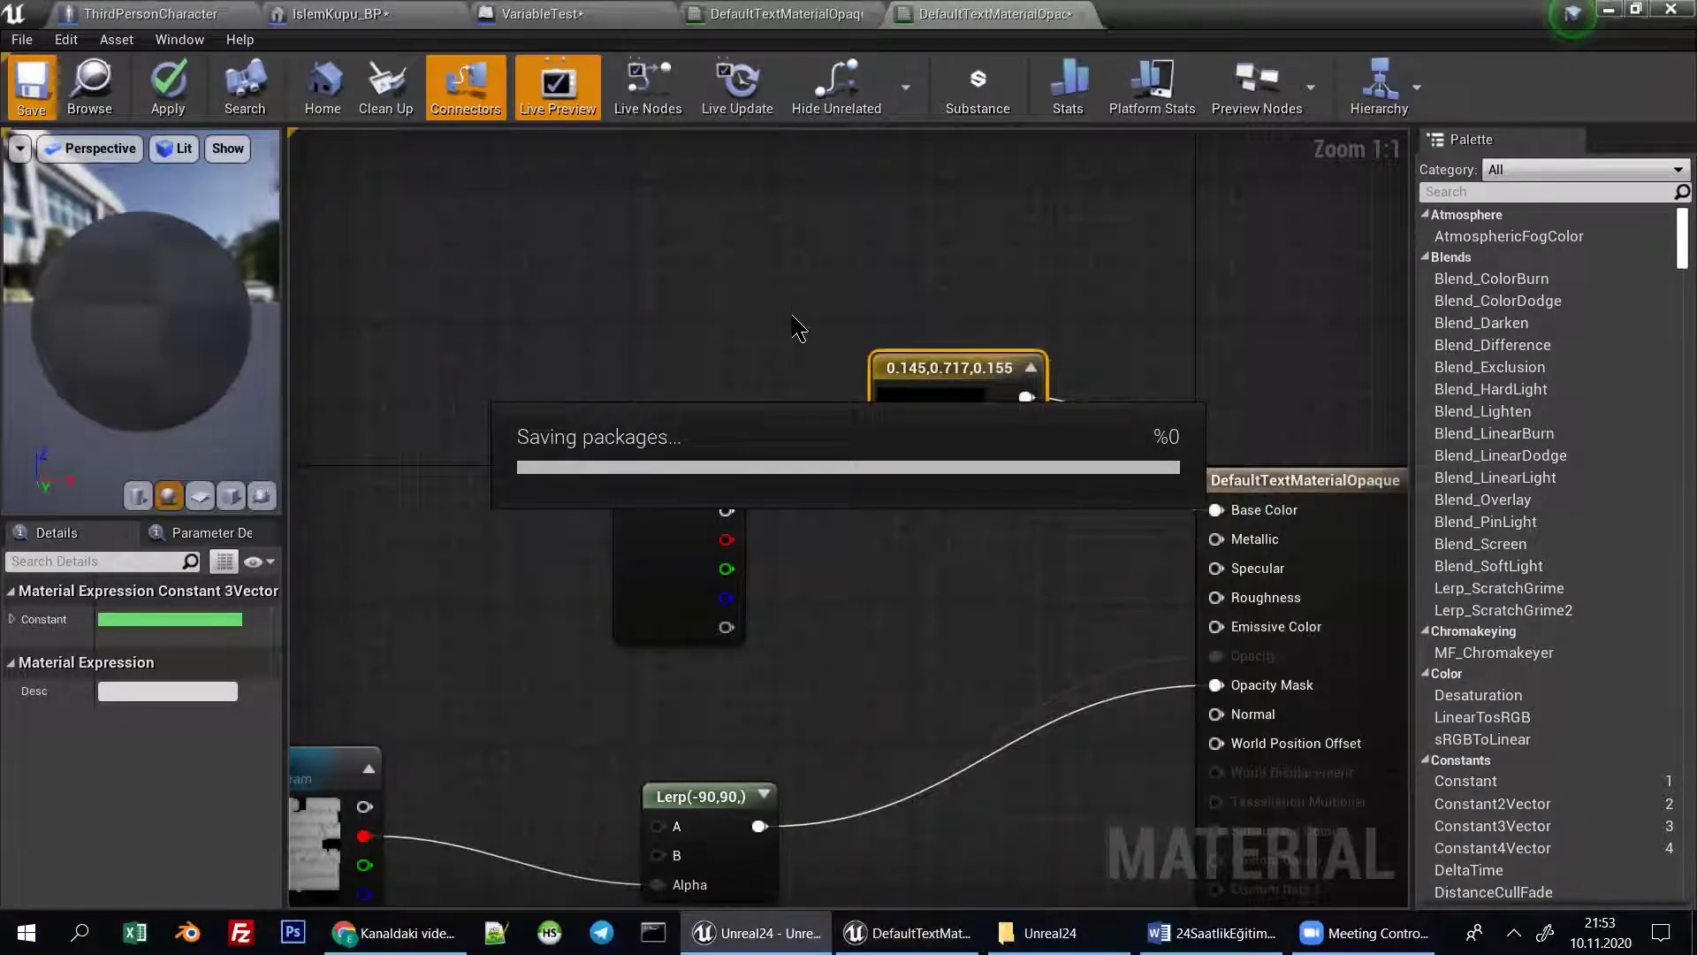
Check the cube and its text in the IslemKupu_BP viewport, then minimize the blueprint editor.
left_click(371, 13)
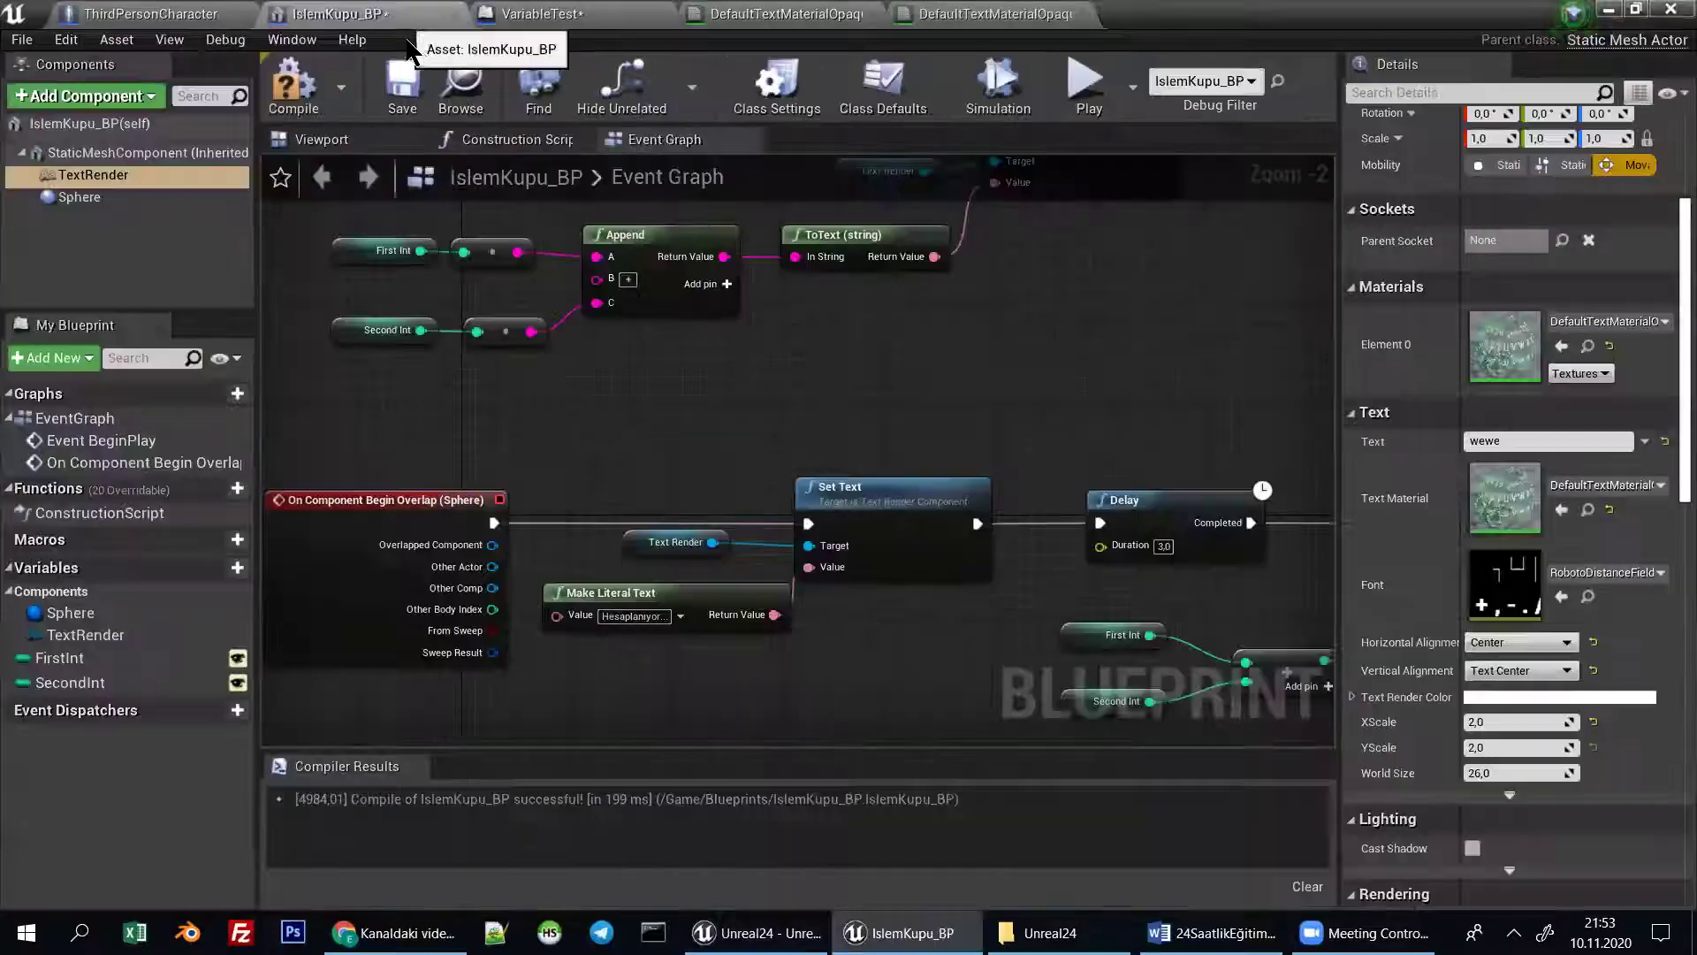
left_click(358, 139)
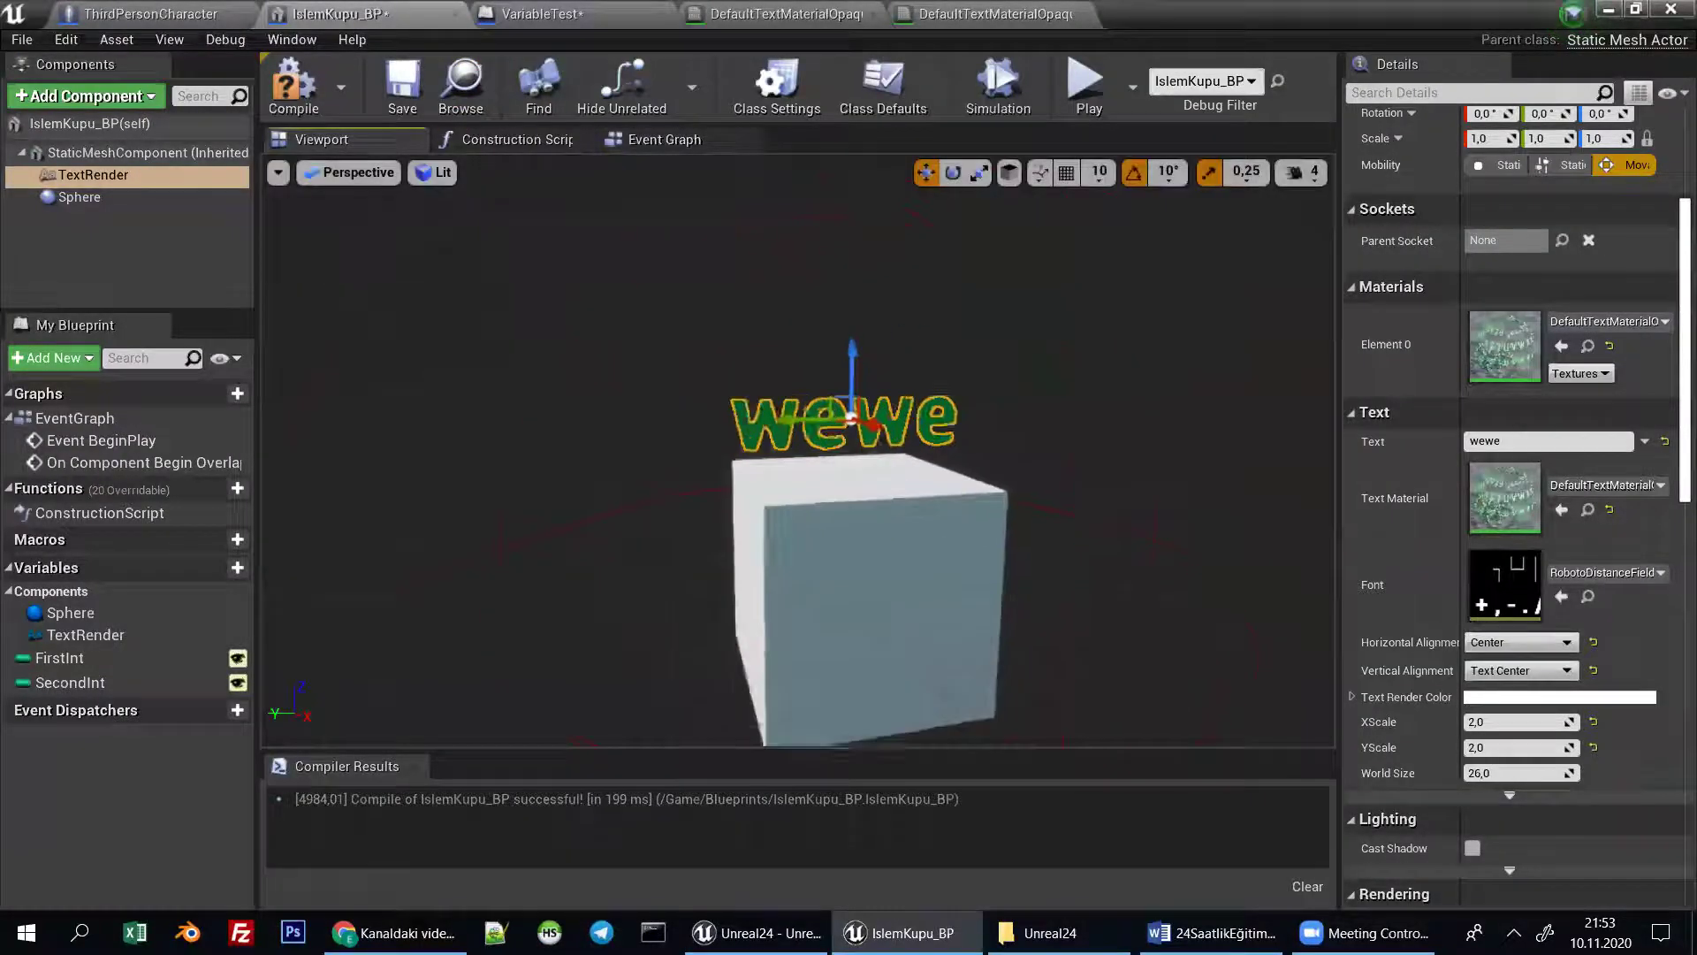
left_click(1608, 11)
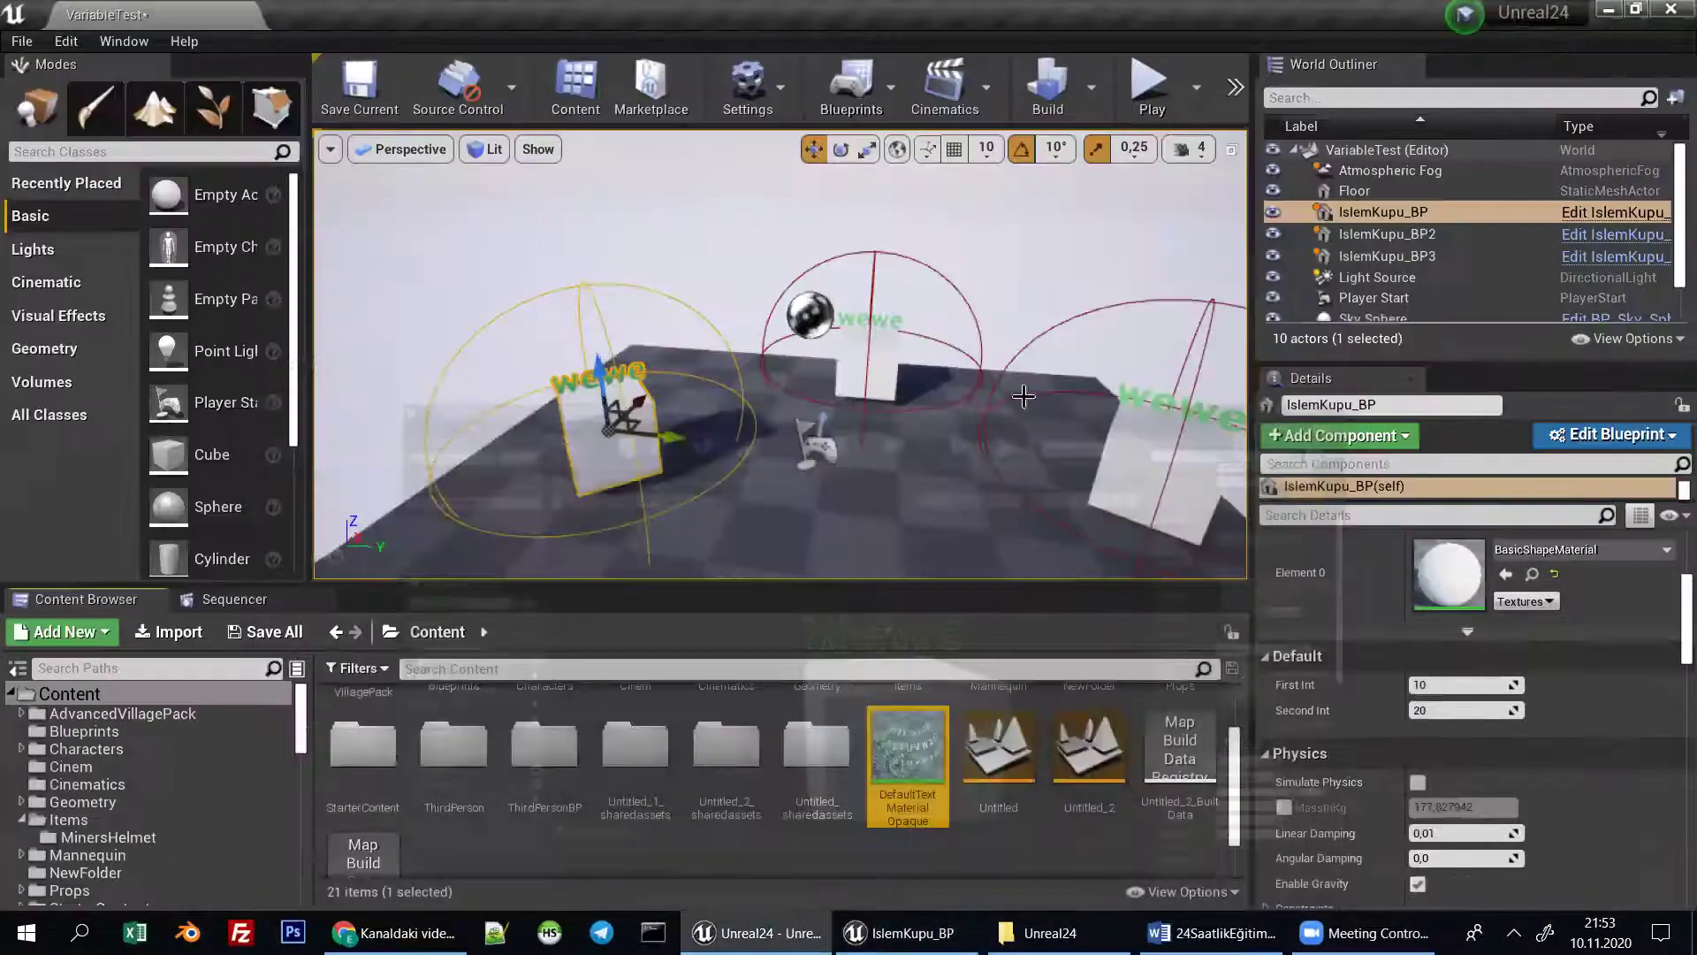
Play the VariableTest level, walking into the cubes to show green sums like 80, then stop.
left_click(1149, 84)
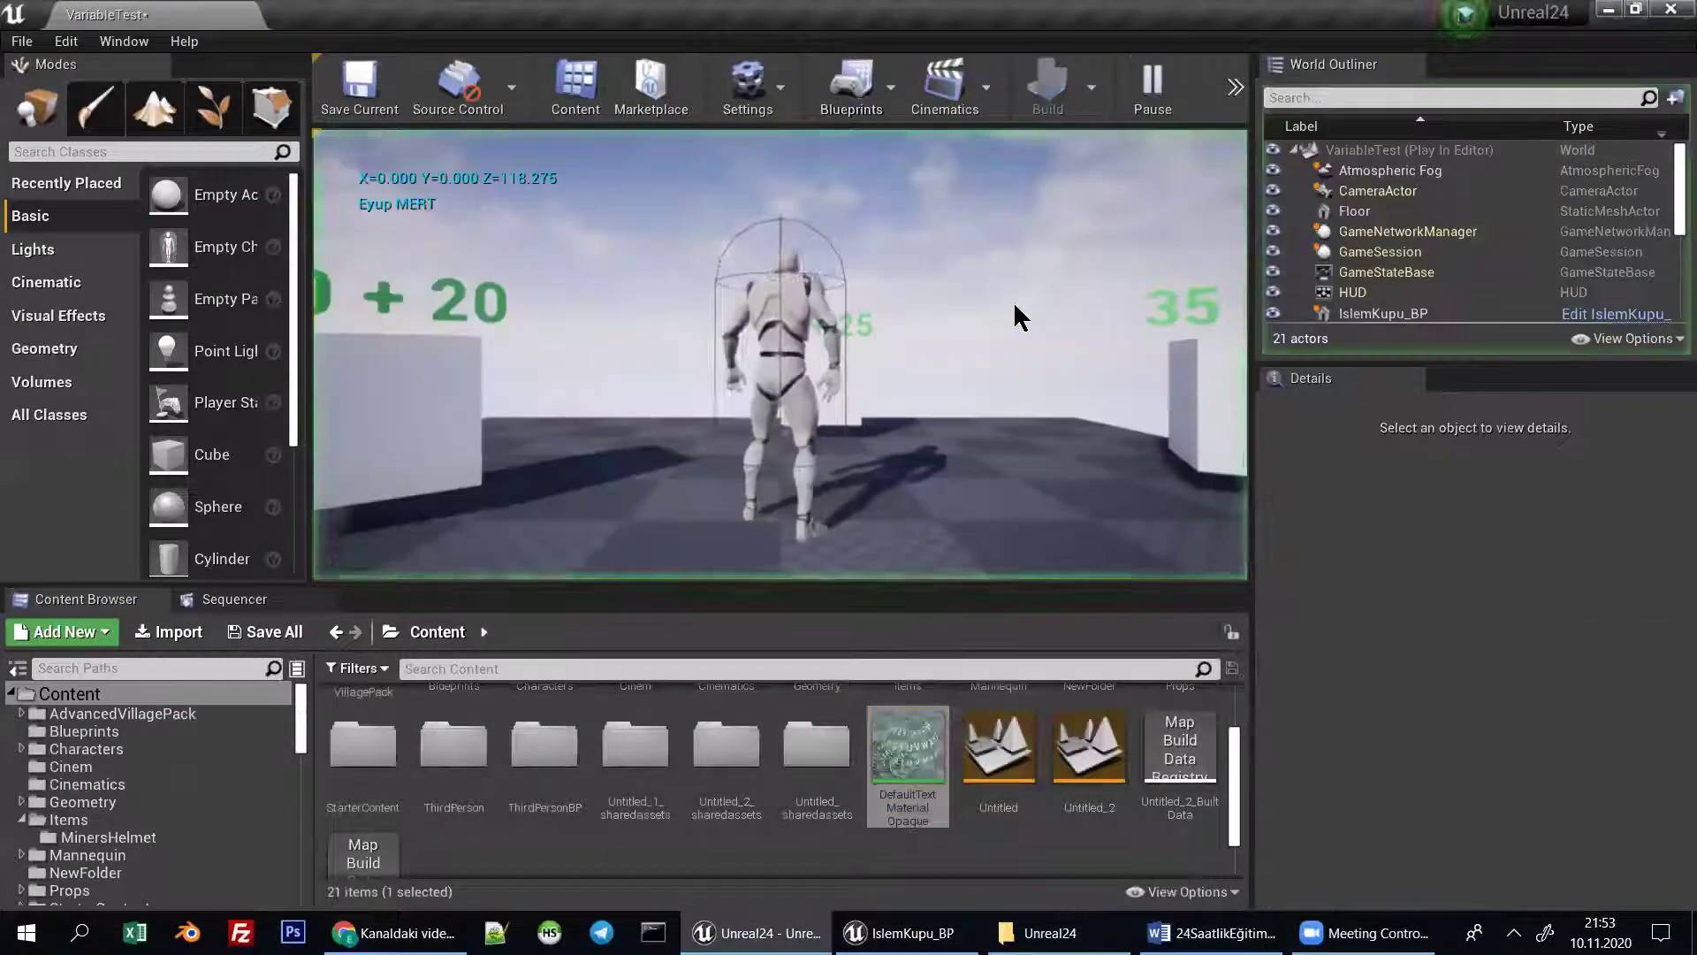
key("w")
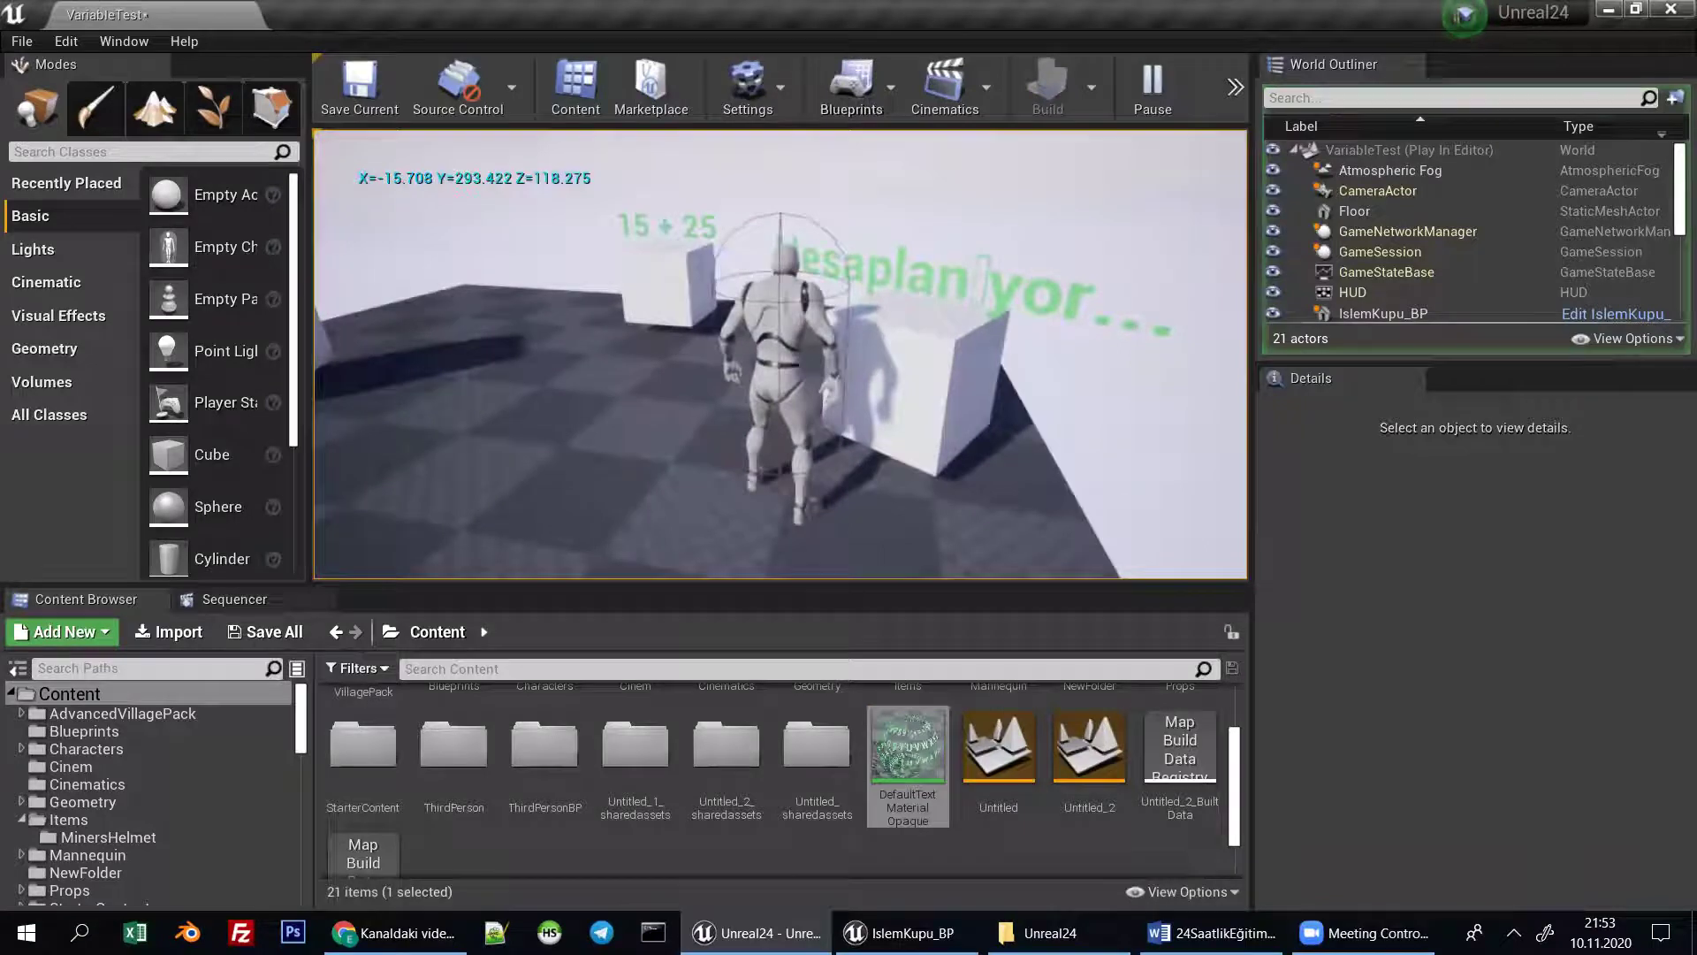
key("w")
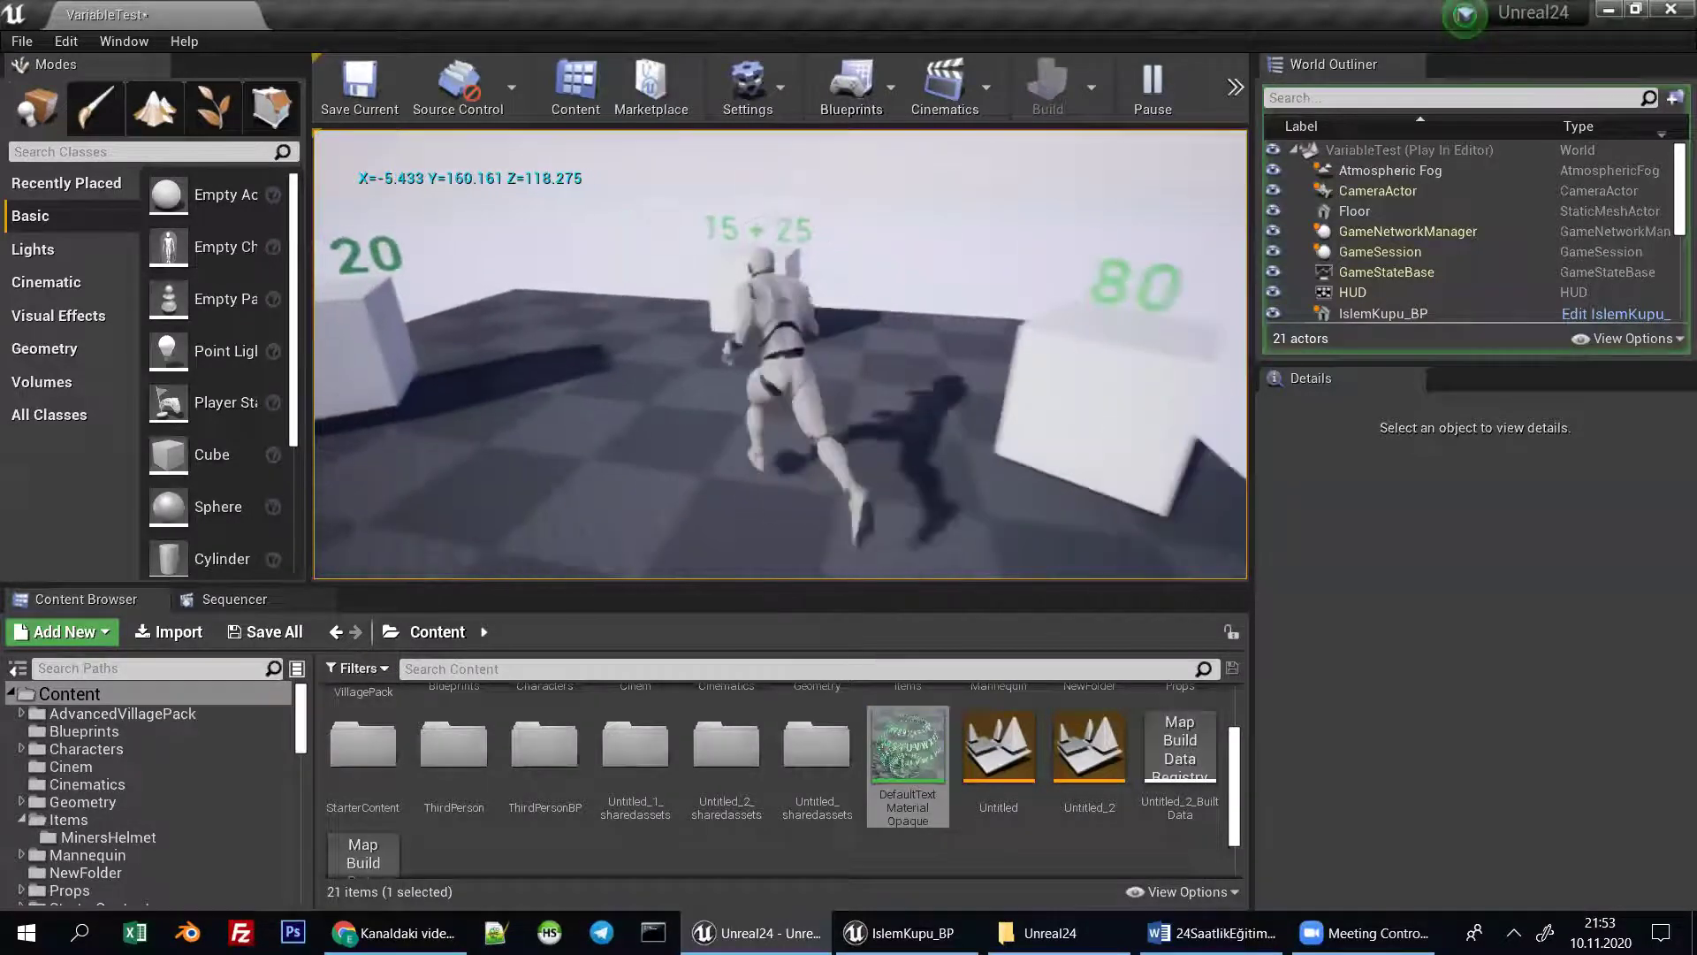
key("Escape")
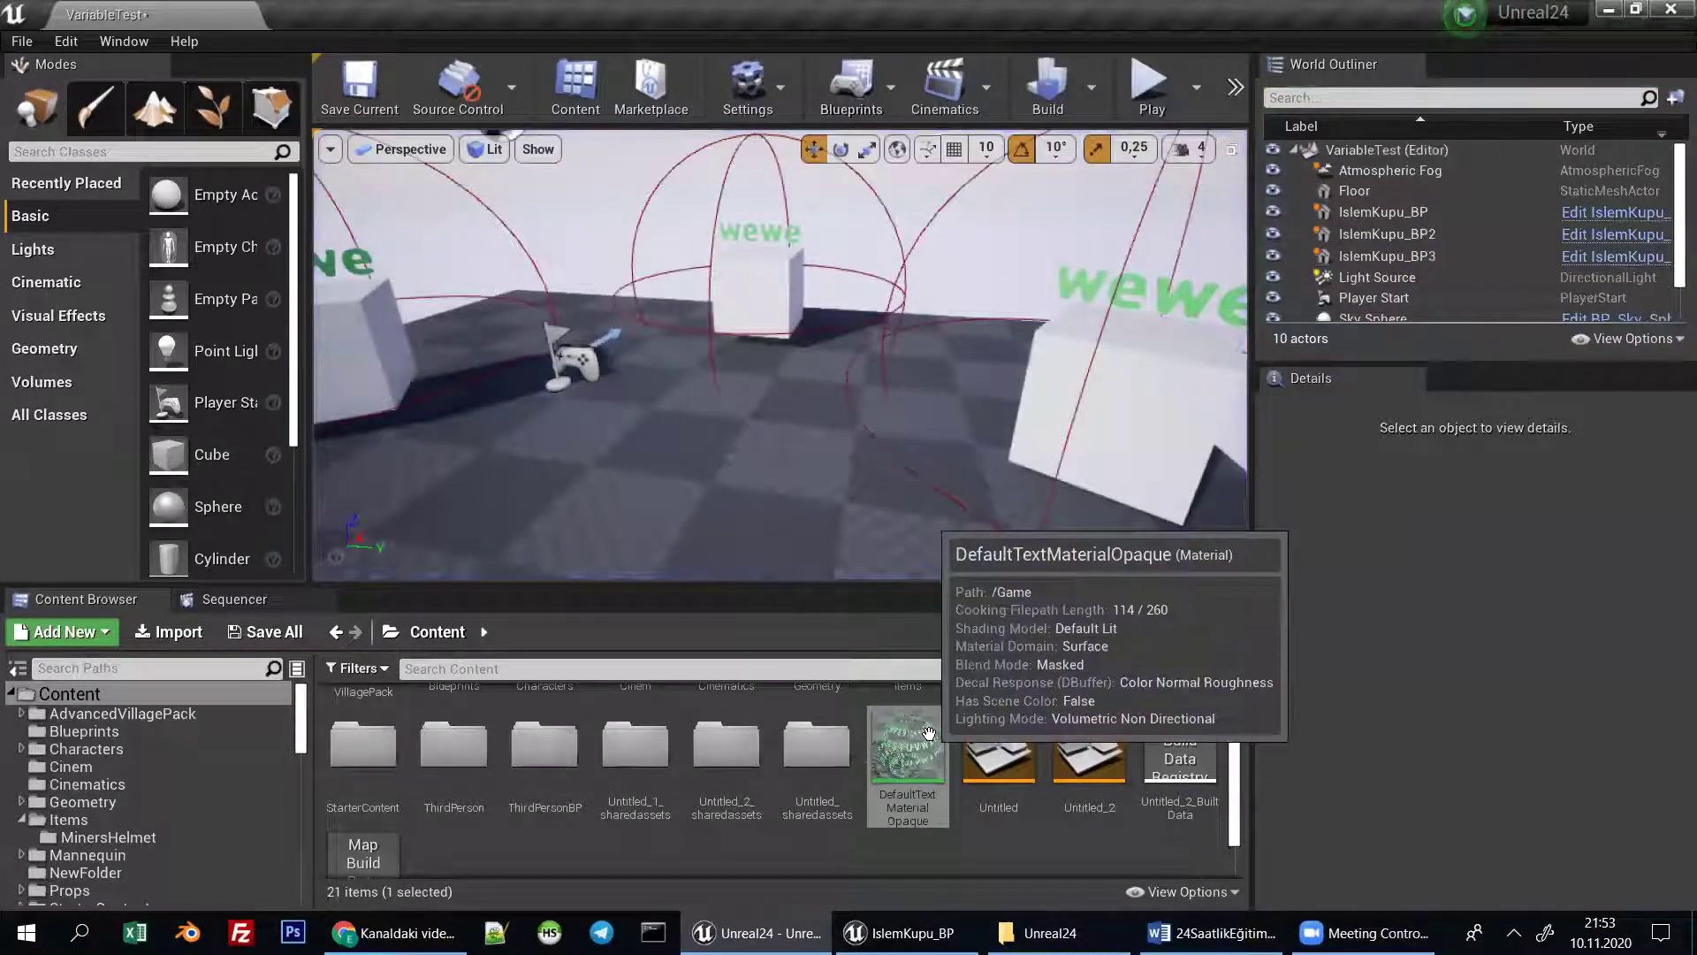
Wire a Constant with value 100 into DefaultTextMaterialOpaque's Emissive Color, save, and minimize the editor.
double_click(928, 732)
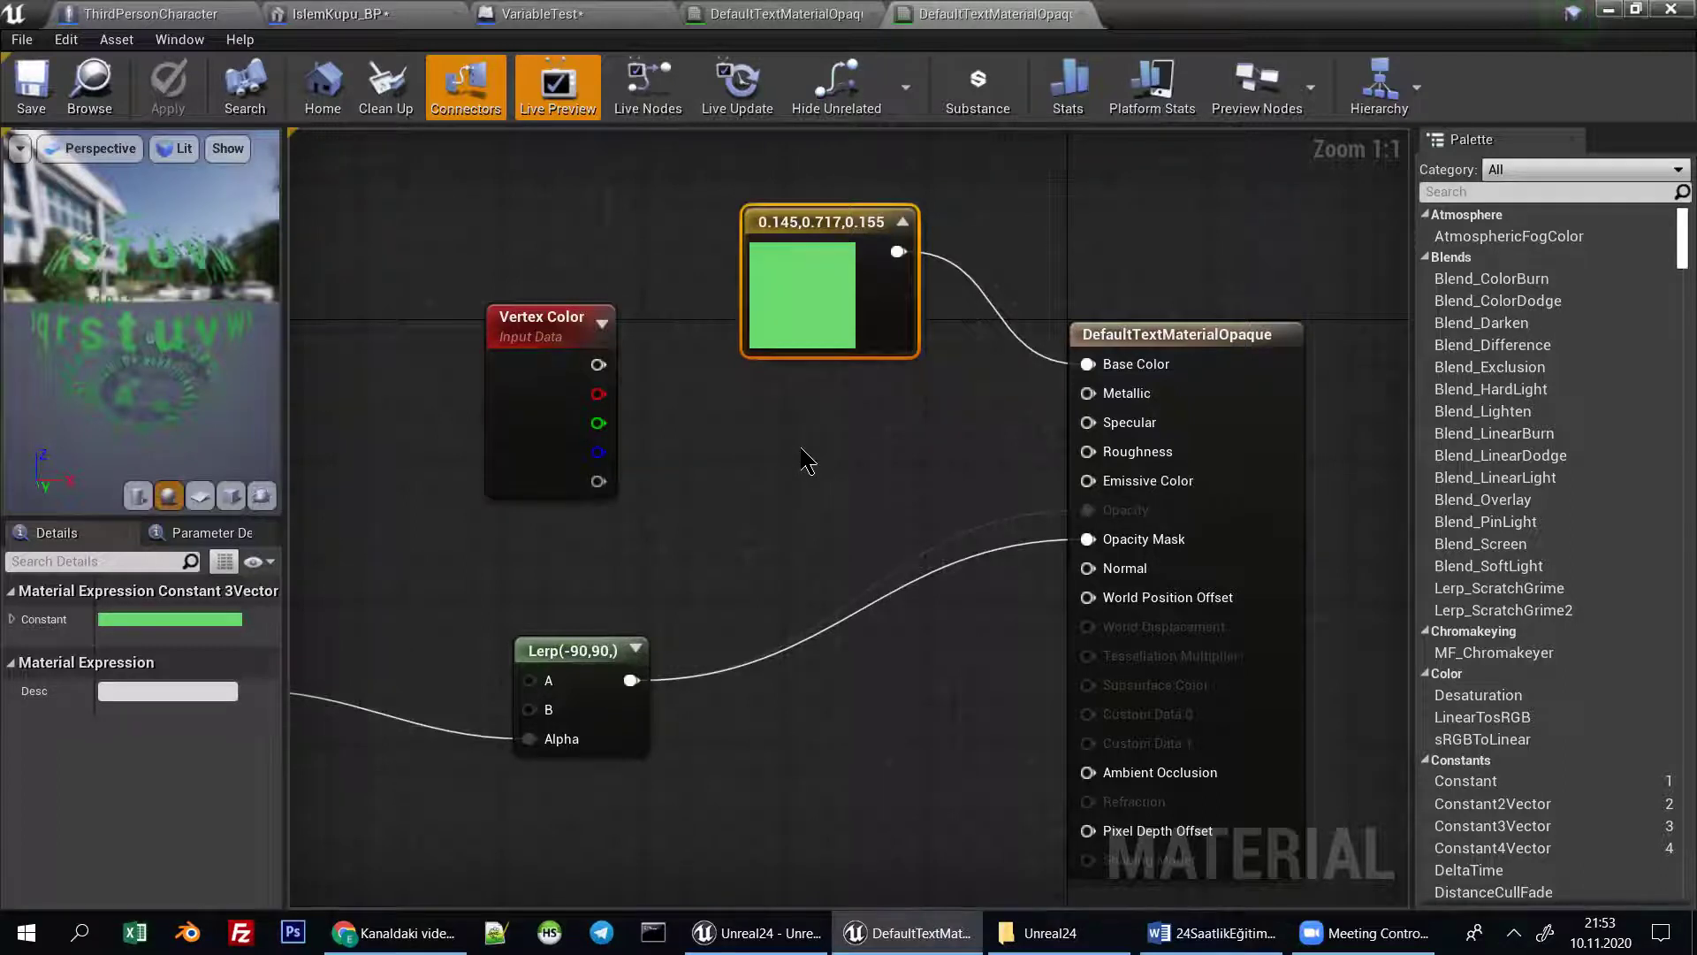
left_click(831, 456)
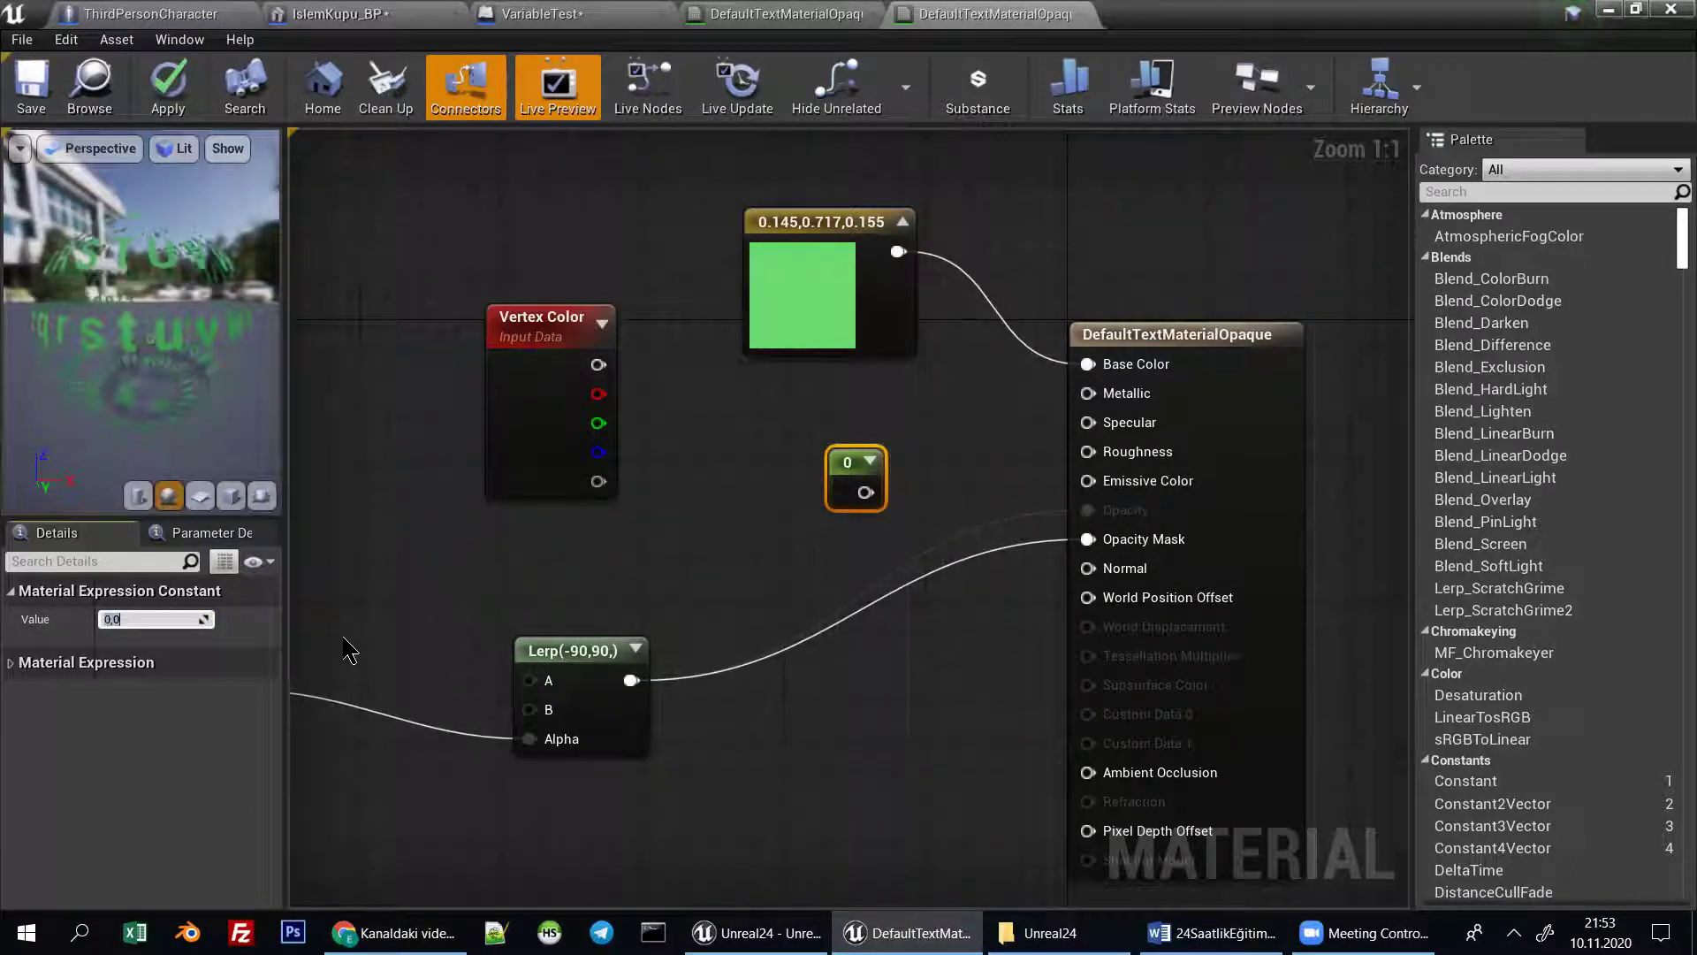
type("100")
key("Return")
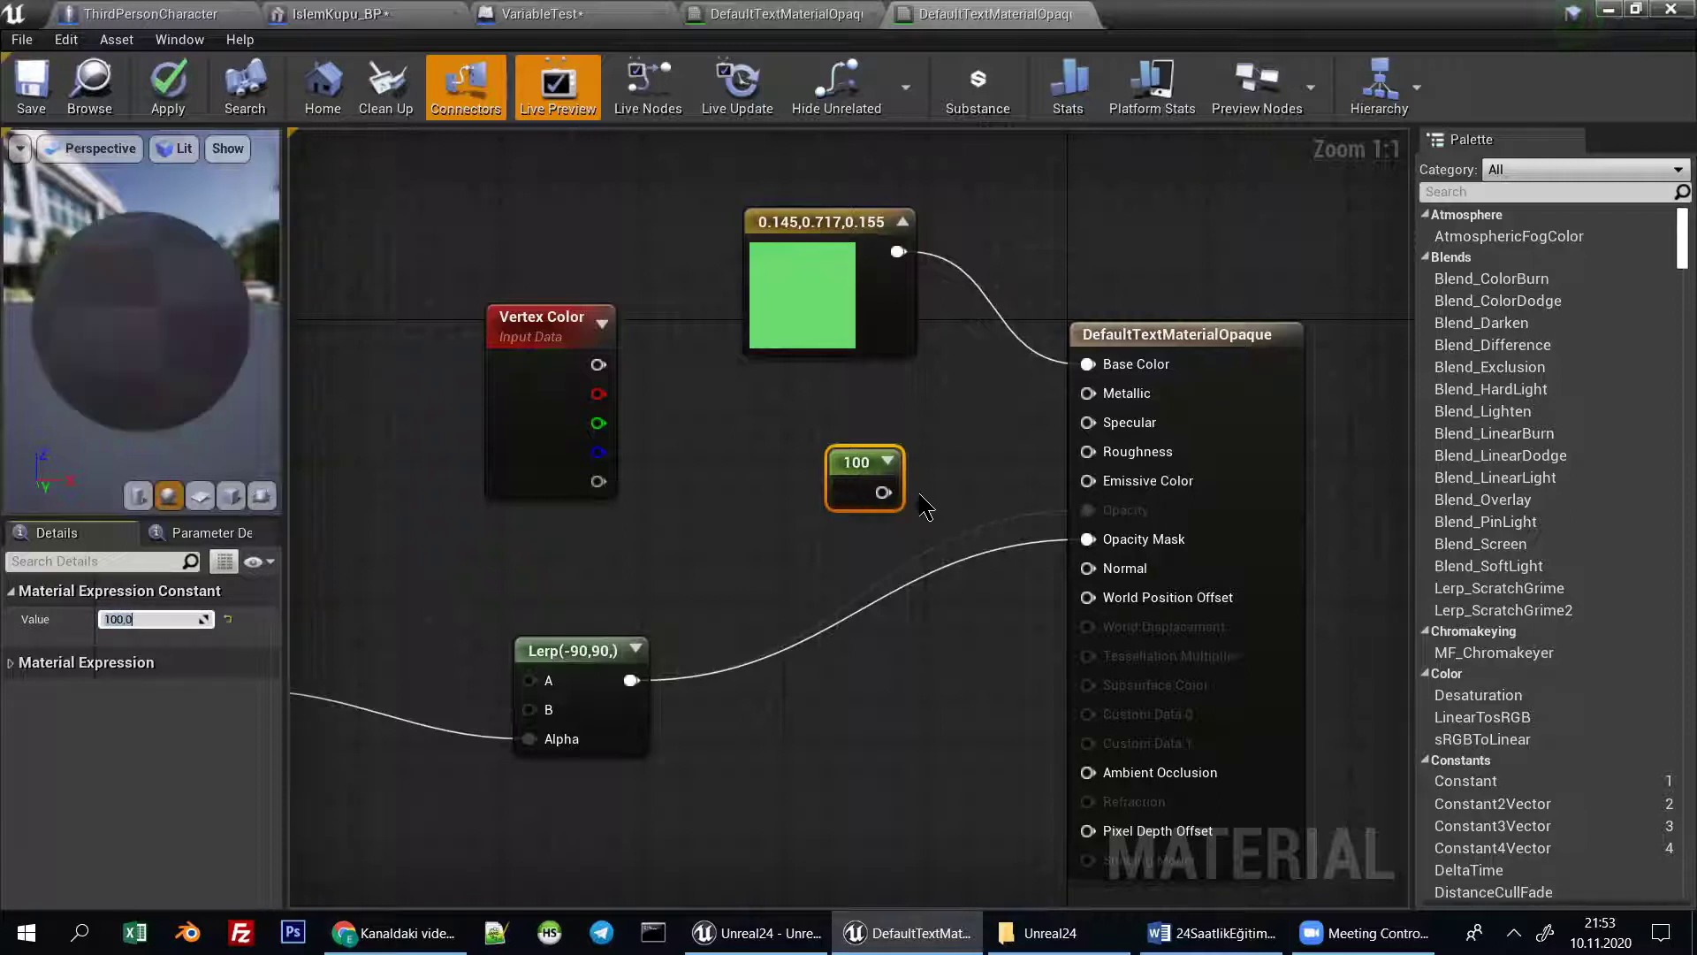
left_click_drag(884, 492, 1088, 480)
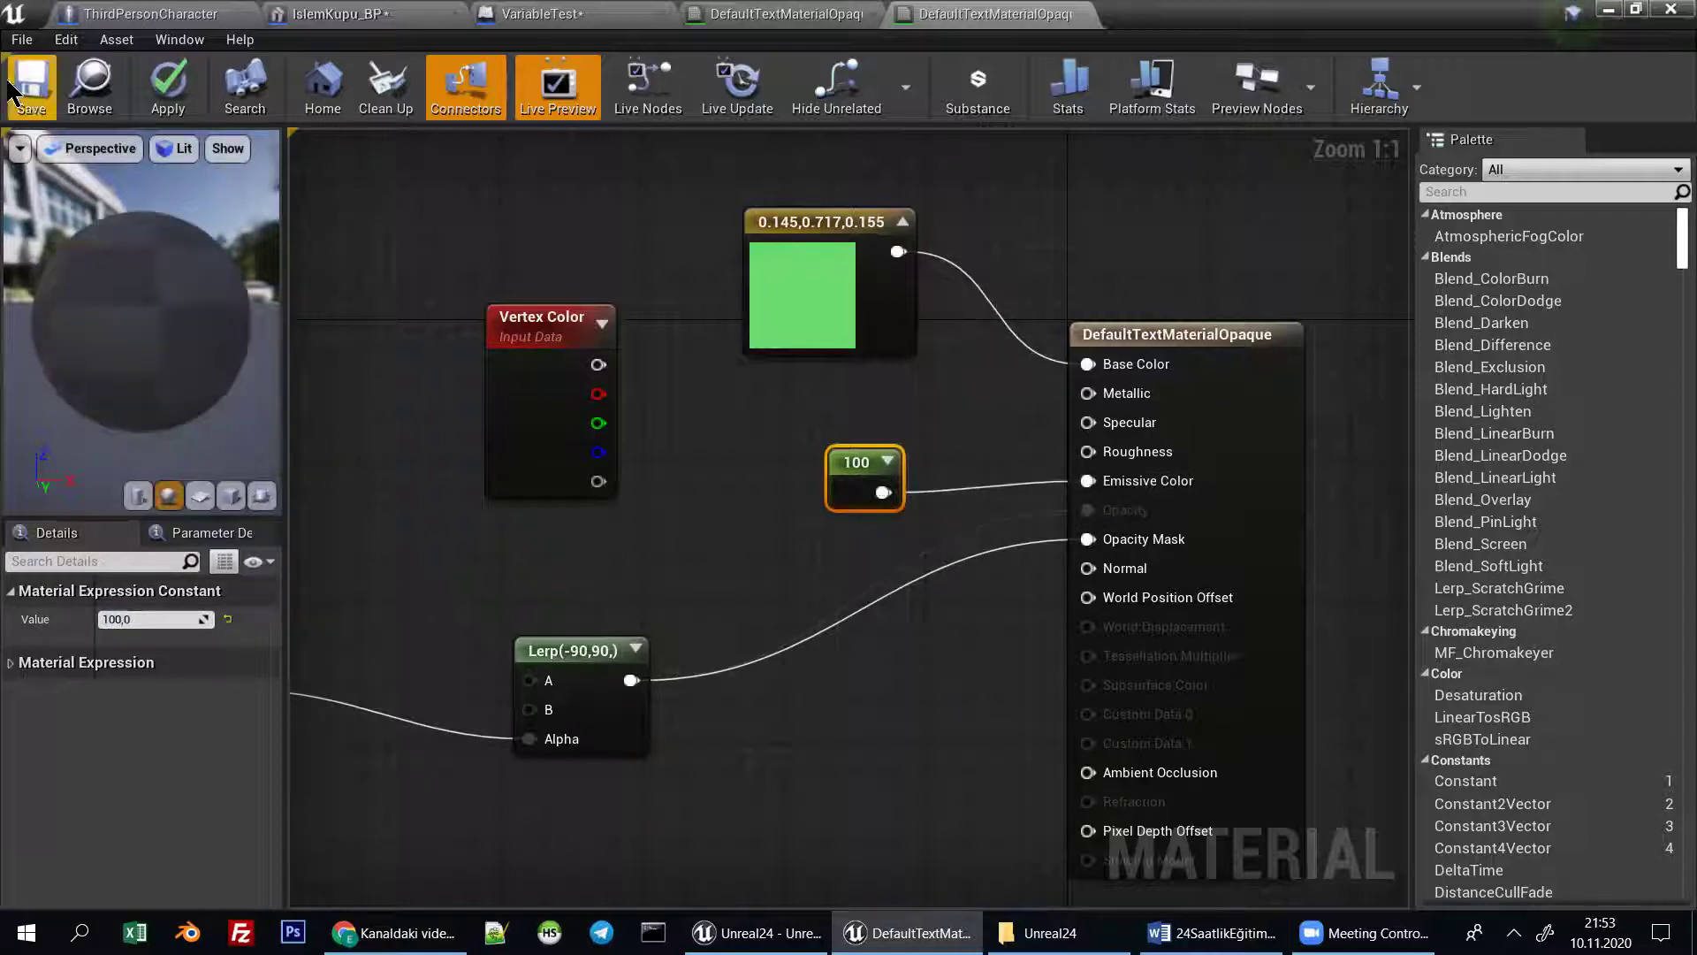
left_click(30, 97)
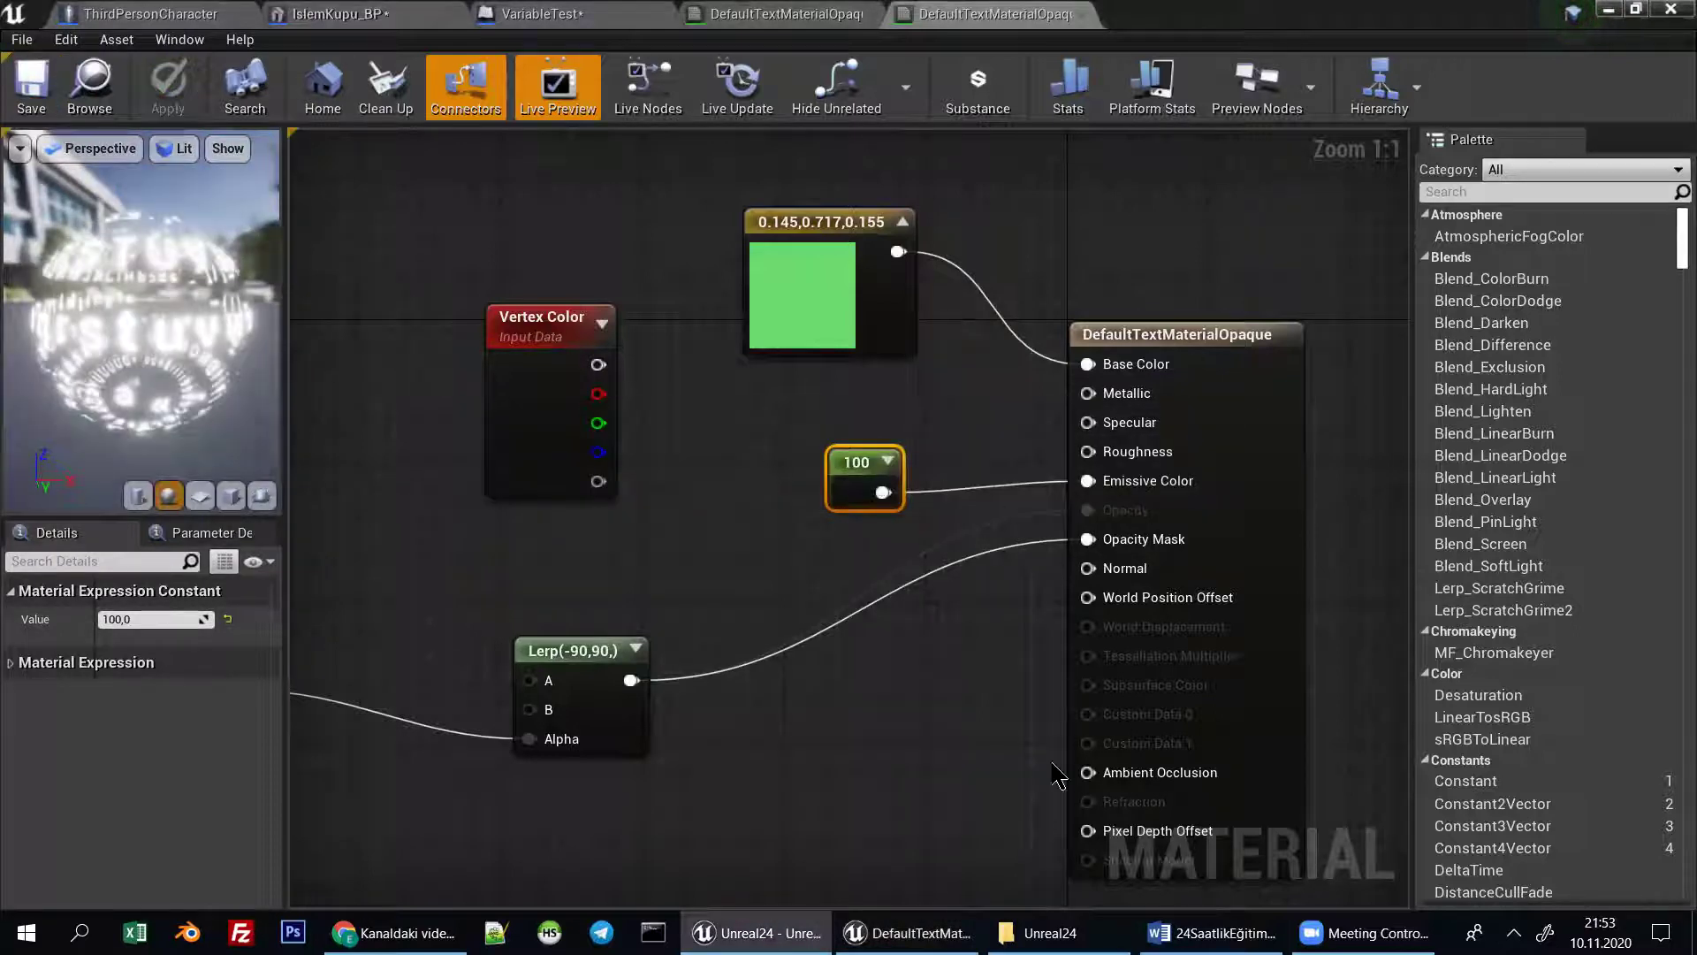
left_click(1609, 8)
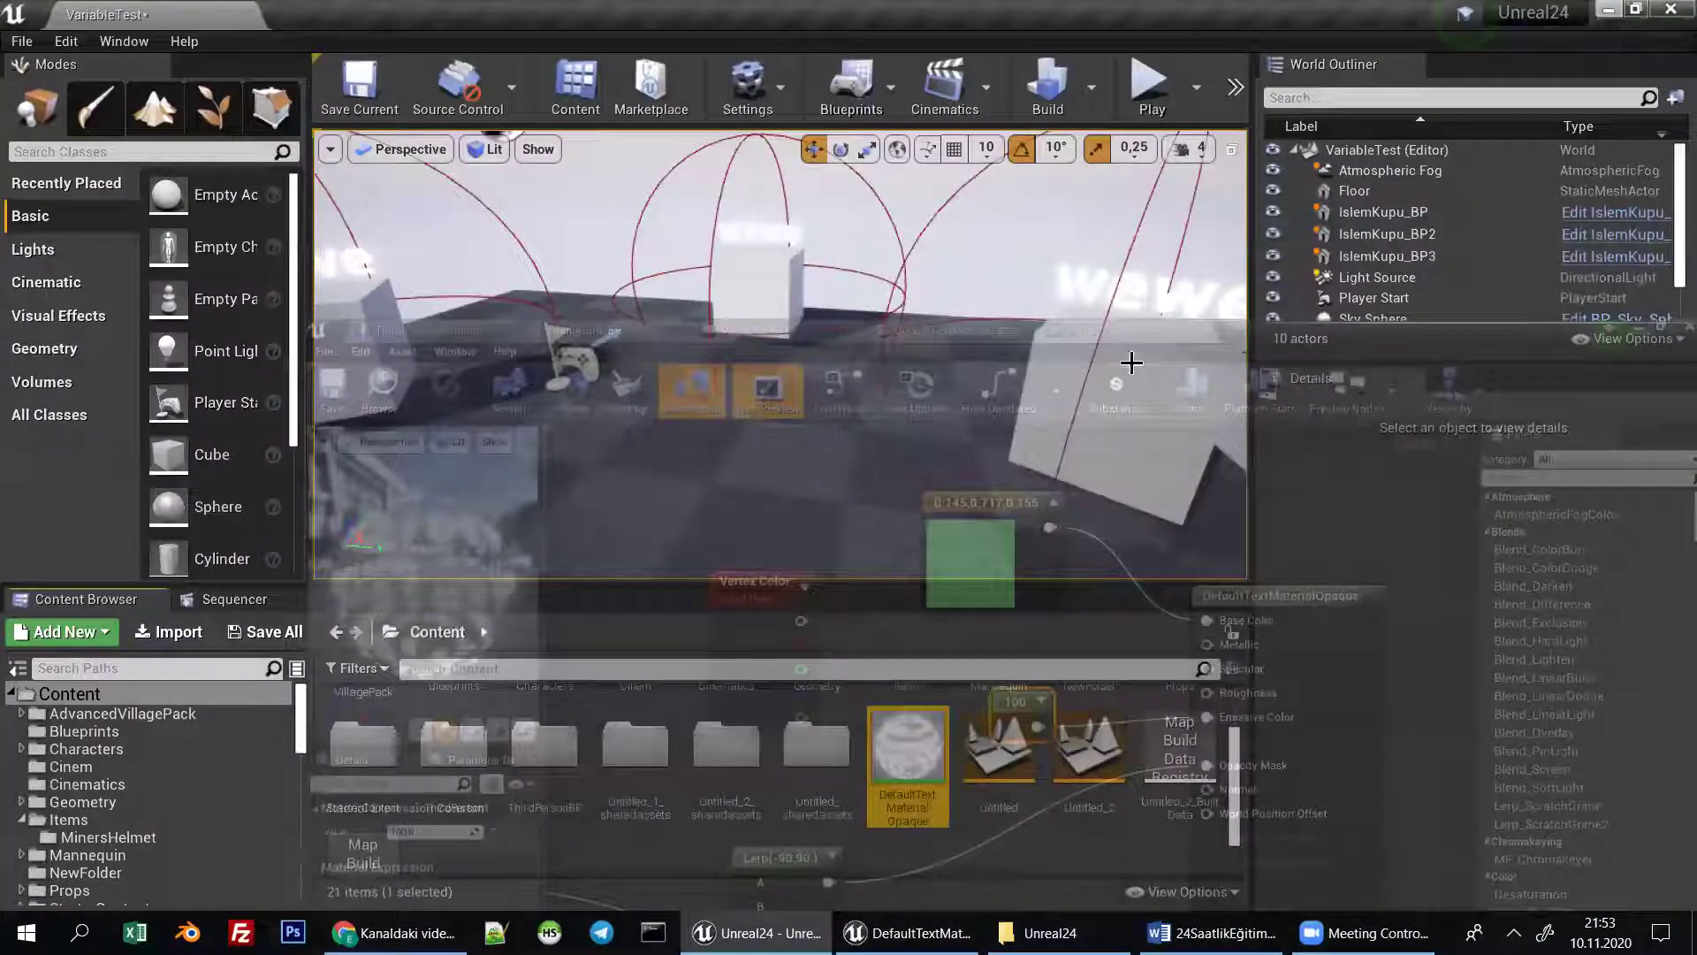
Reopen DefaultTextMaterialOpaque, change the emissive Constant to 10, and minimize the editor.
right_click_drag(1131, 363, 798, 330)
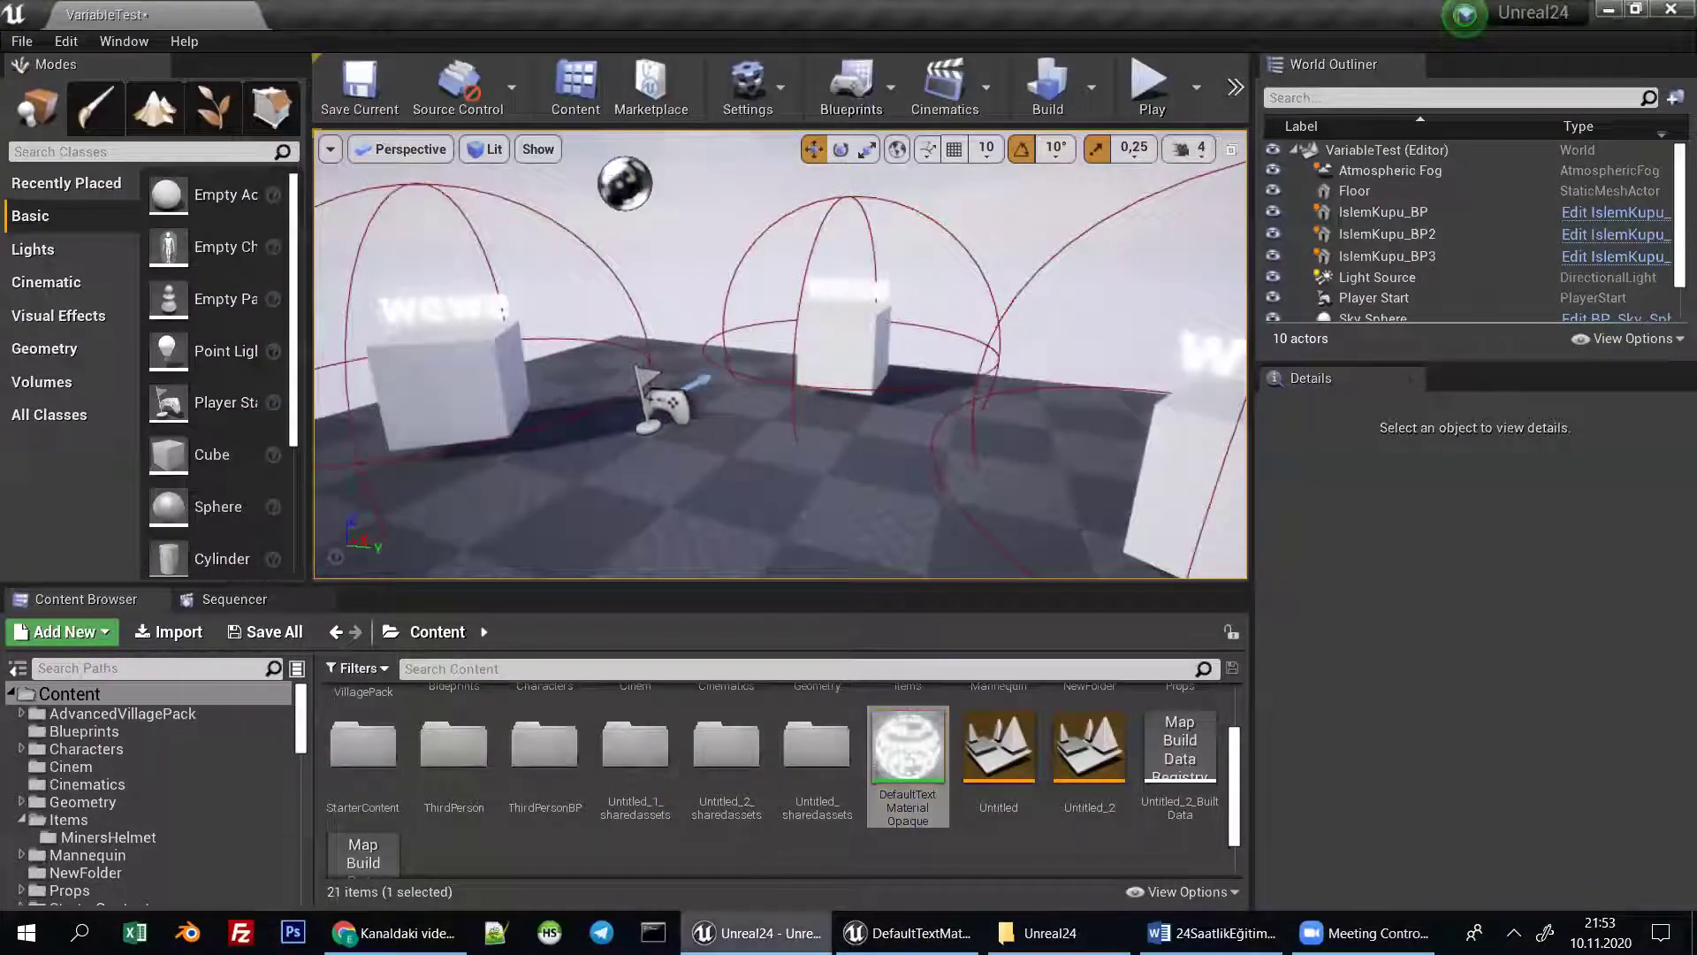
double_click(907, 752)
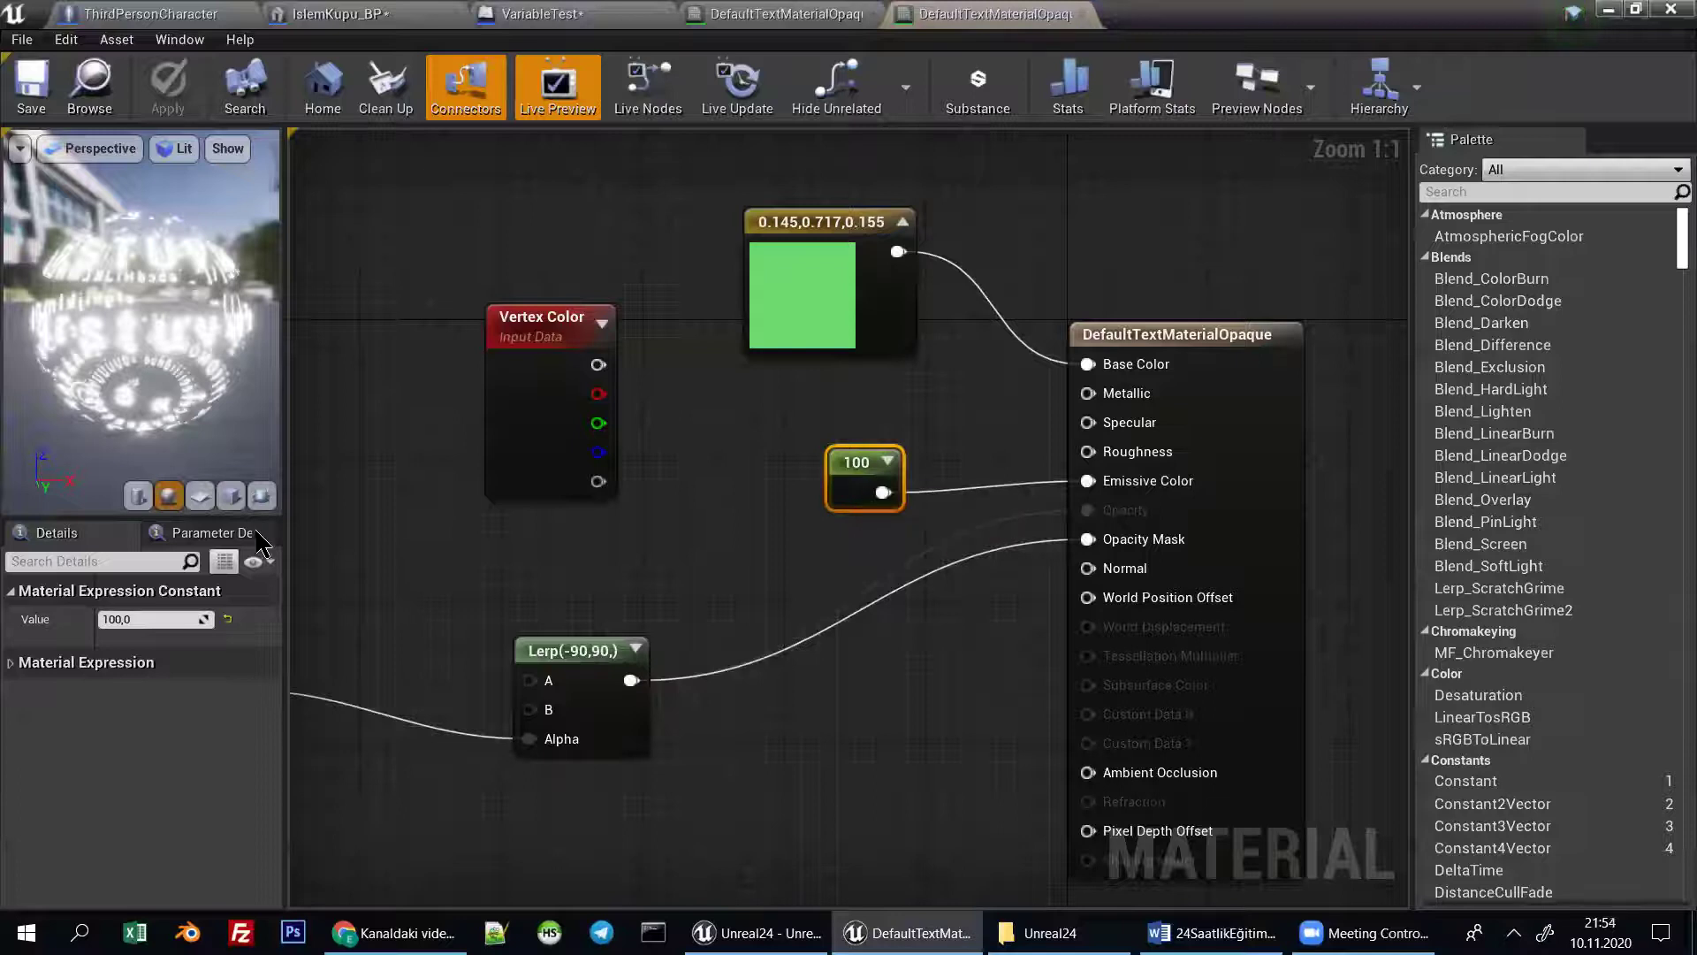
type("10")
key("Return")
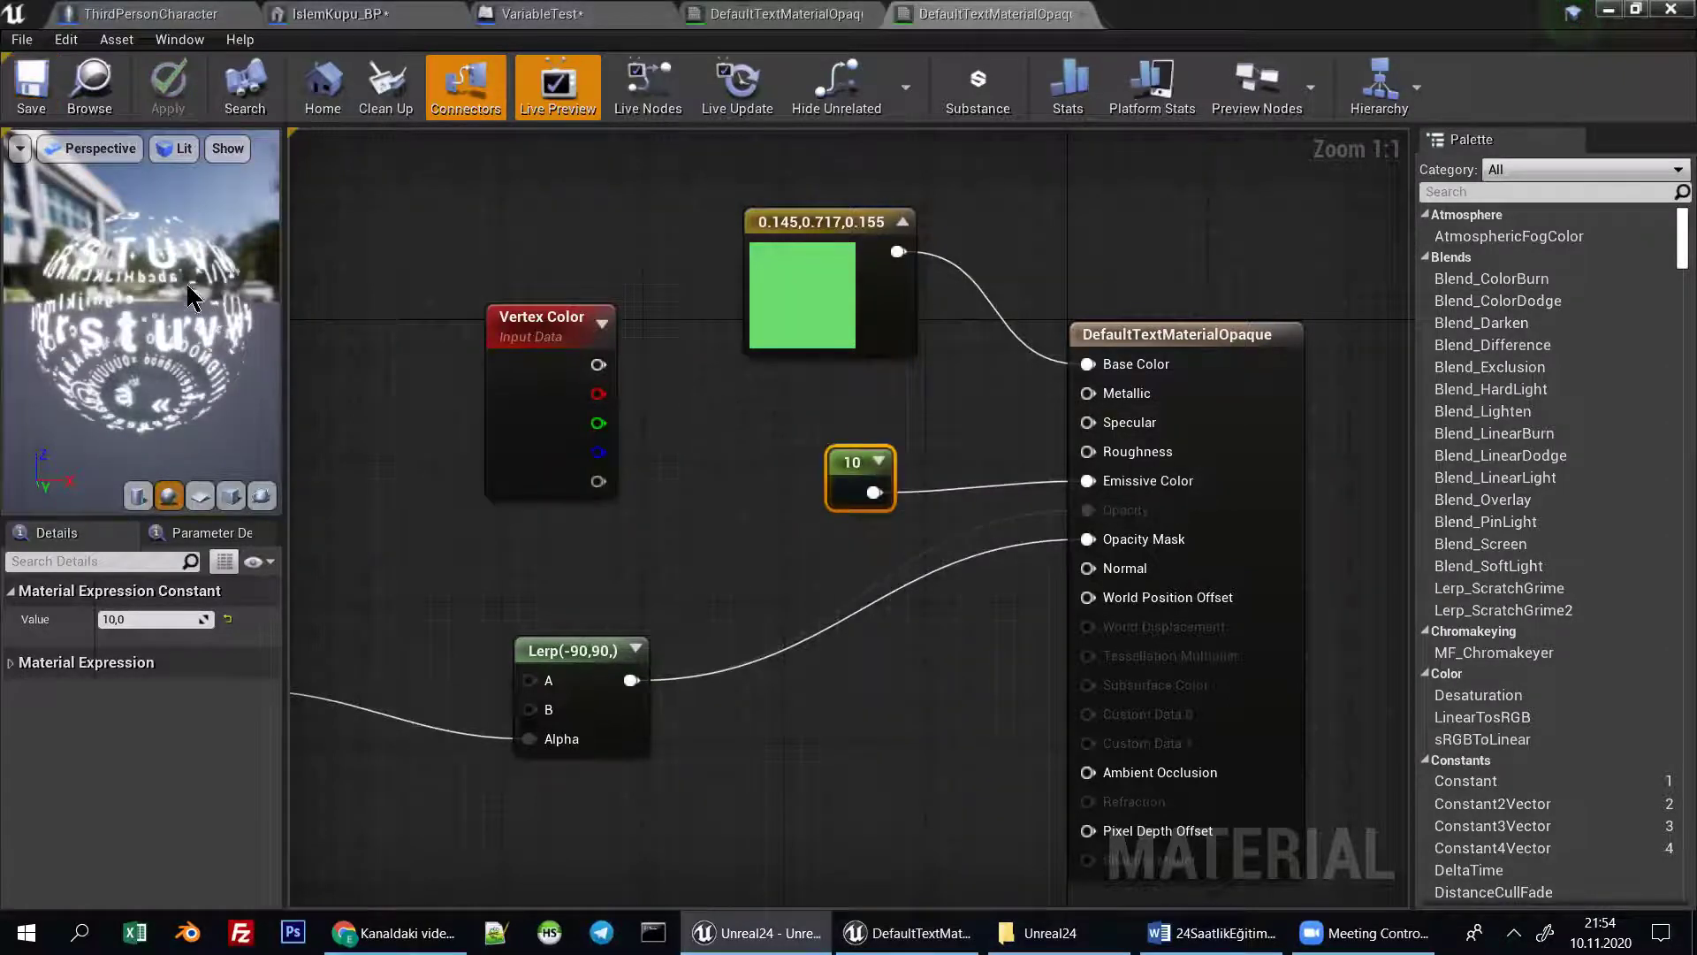
left_click_drag(188, 296, 256, 301)
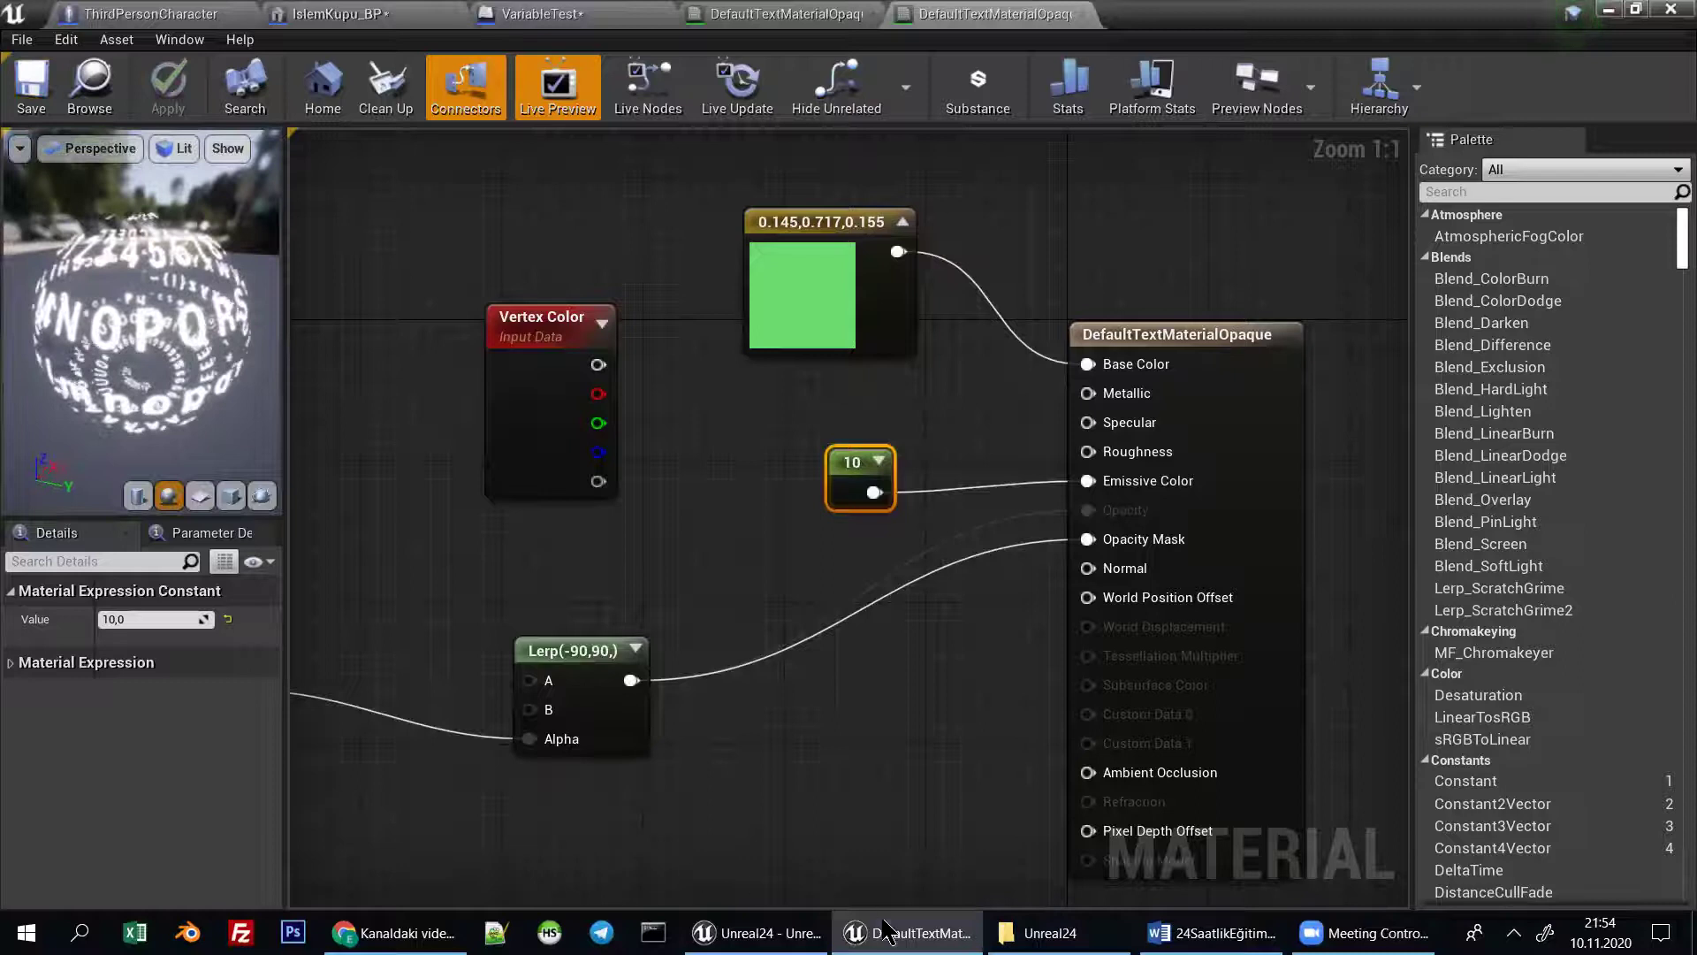
left_click(887, 930)
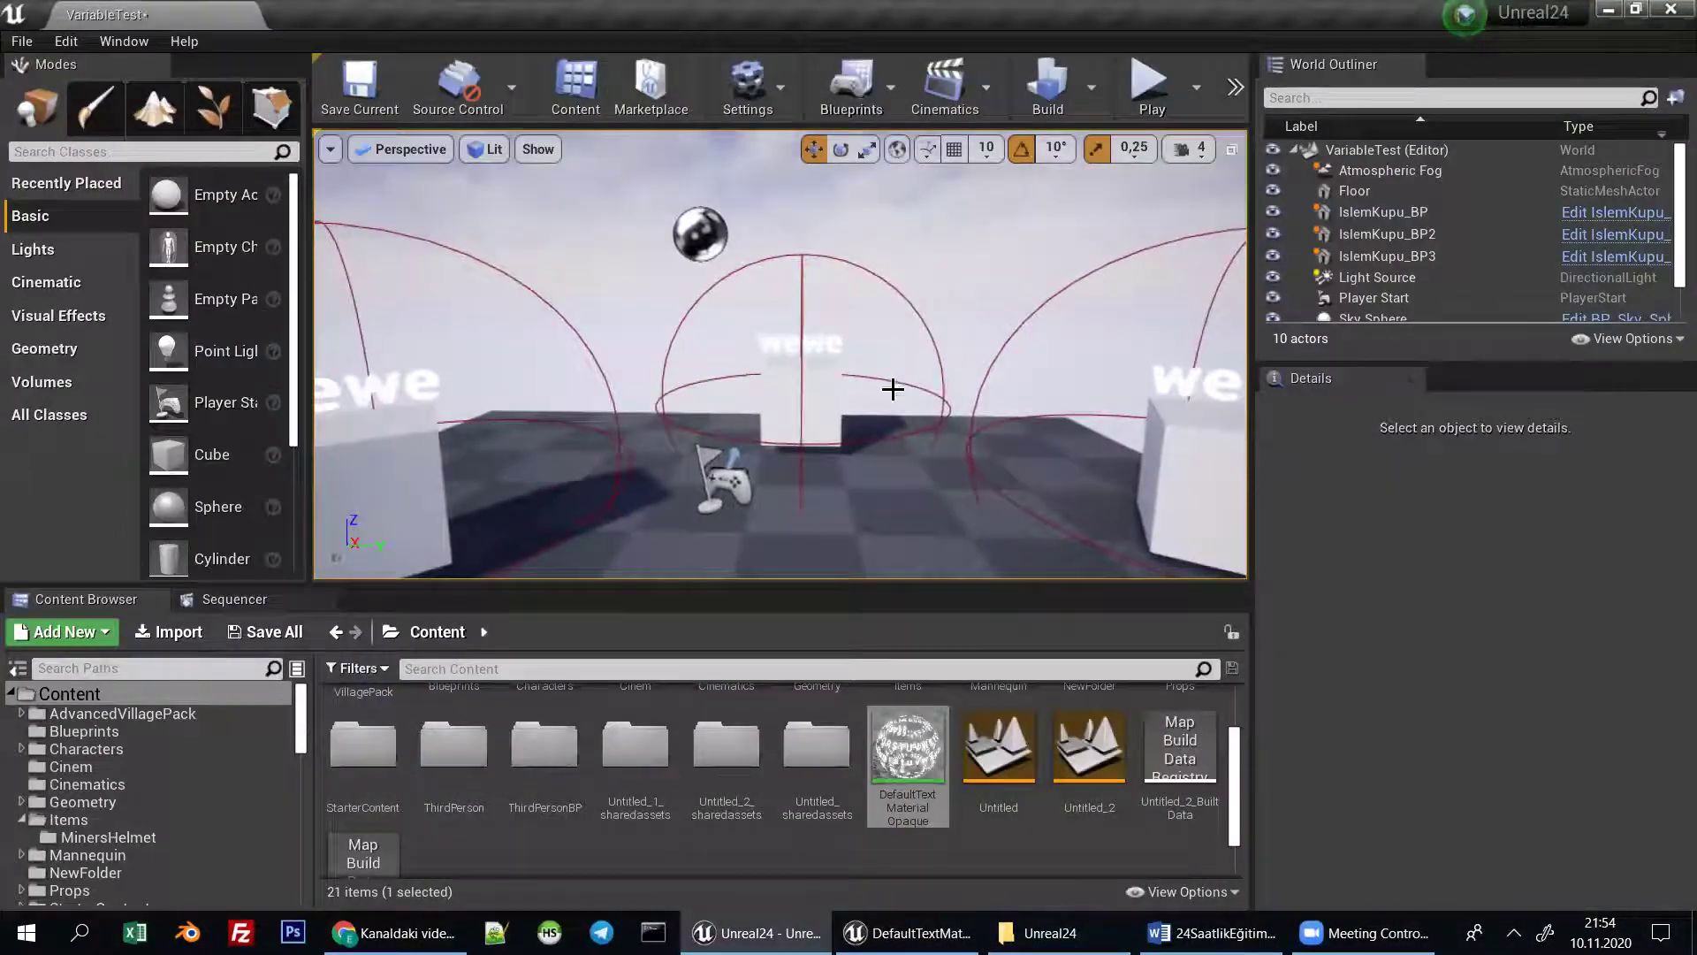
left_click(1149, 84)
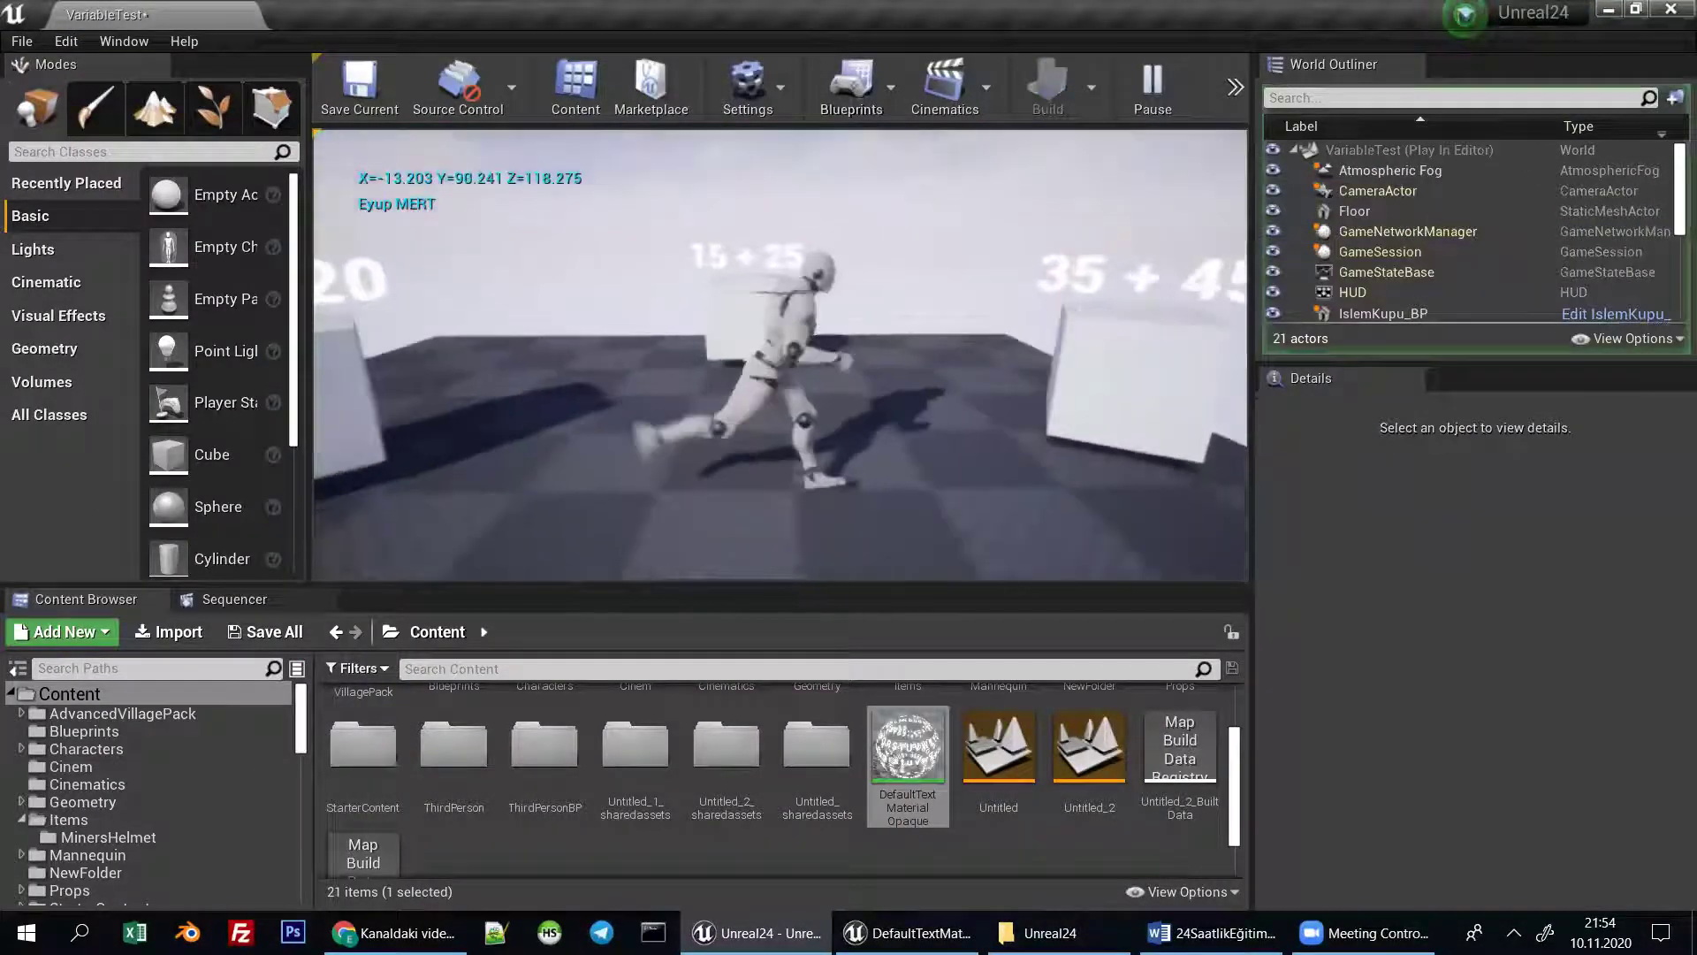
key("w")
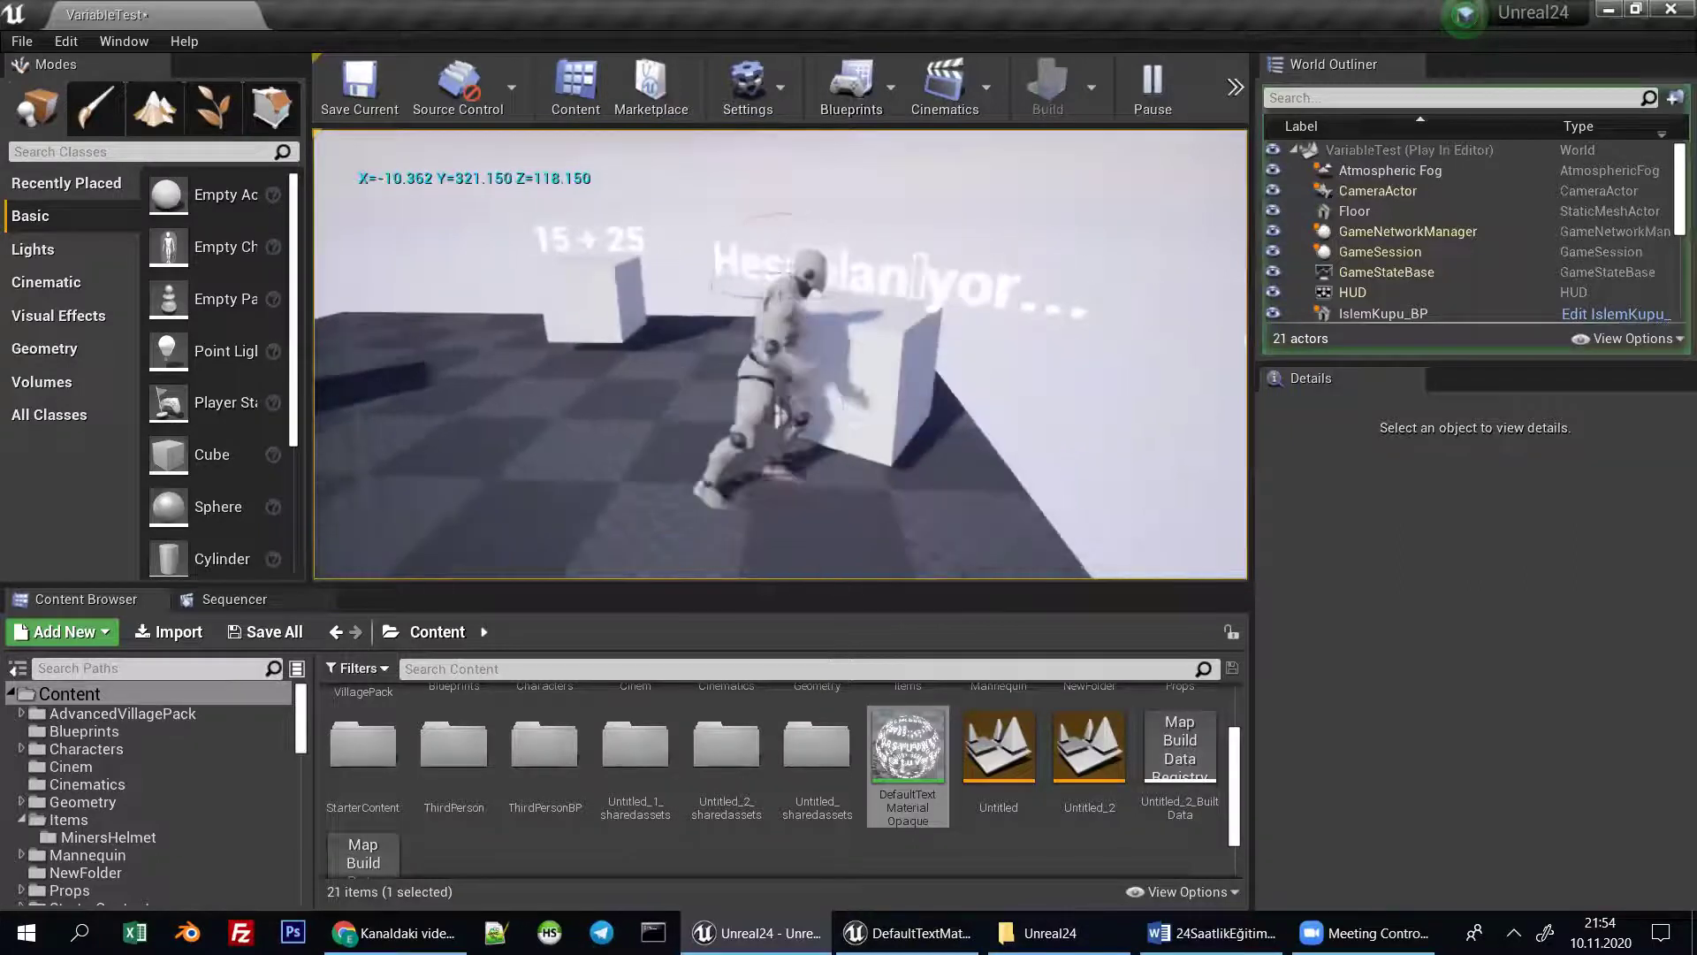
key("w")
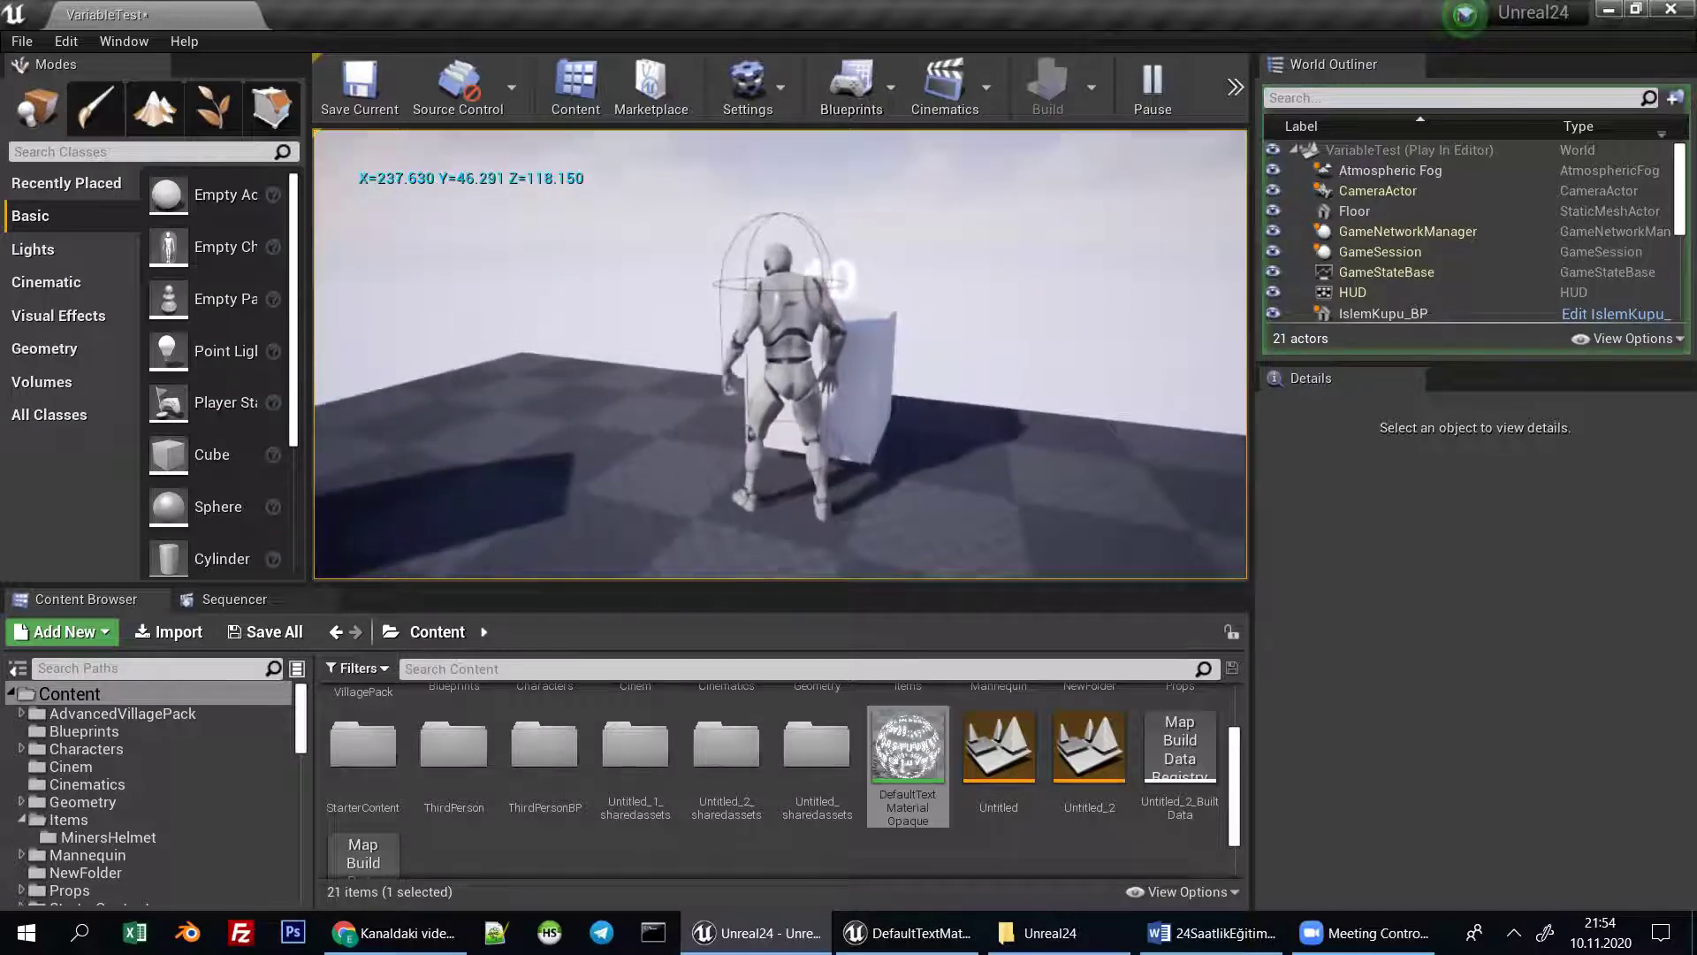
key("w")
key("w")
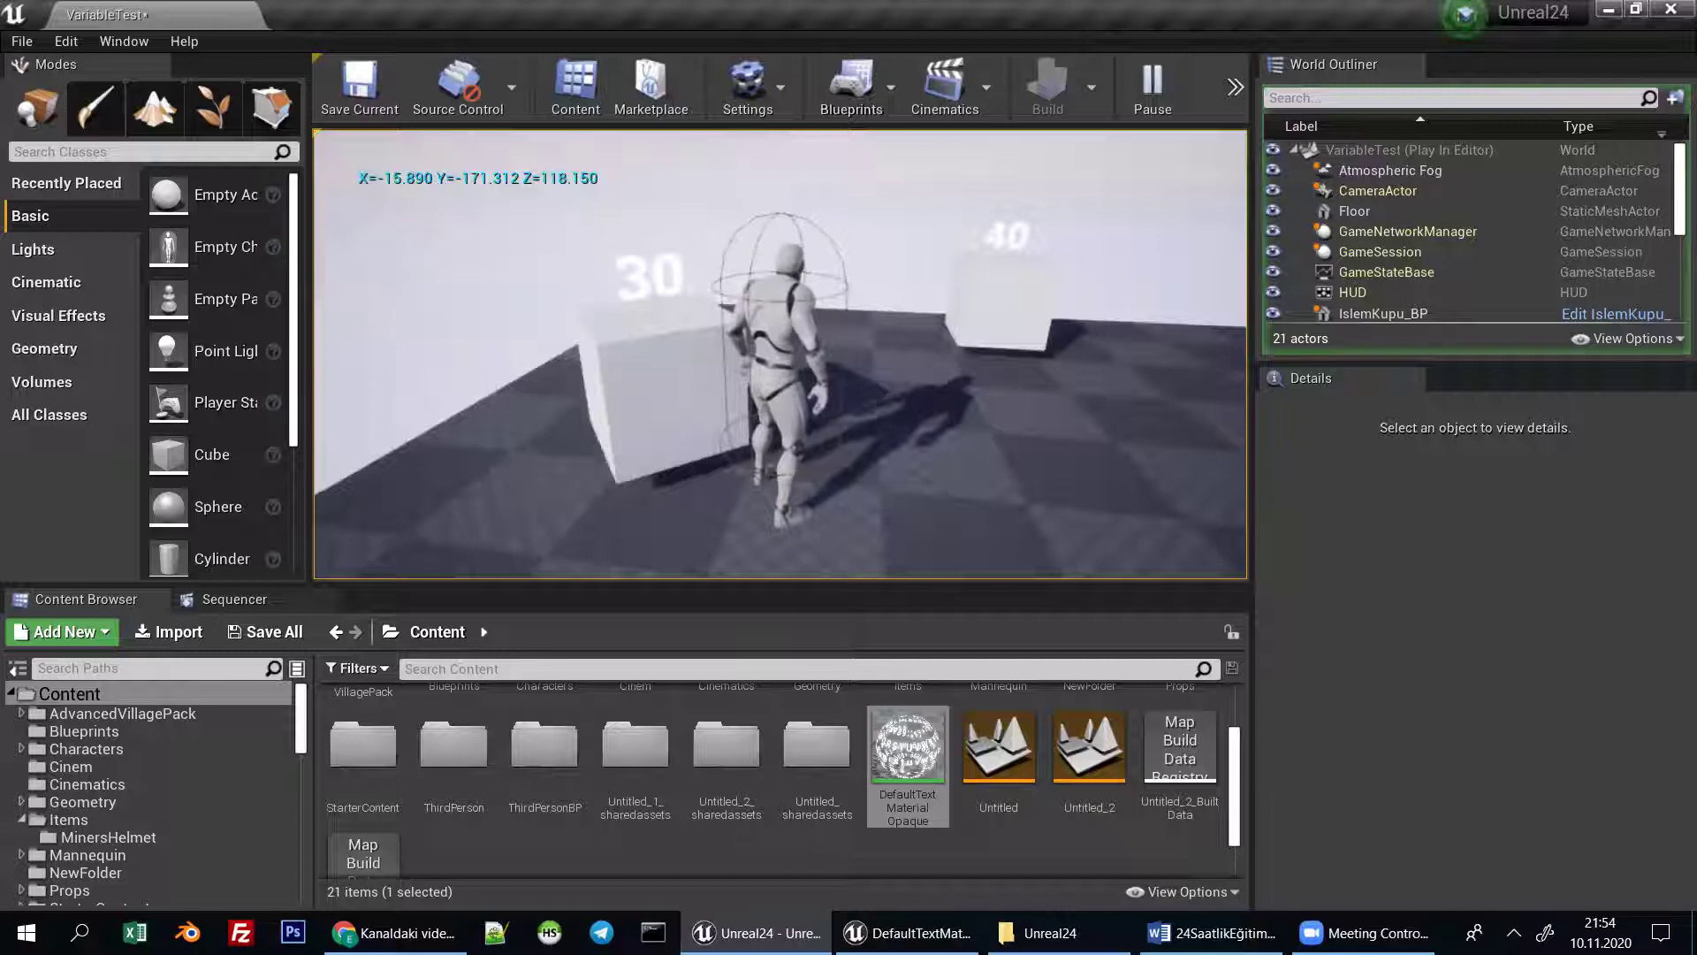
key("Escape")
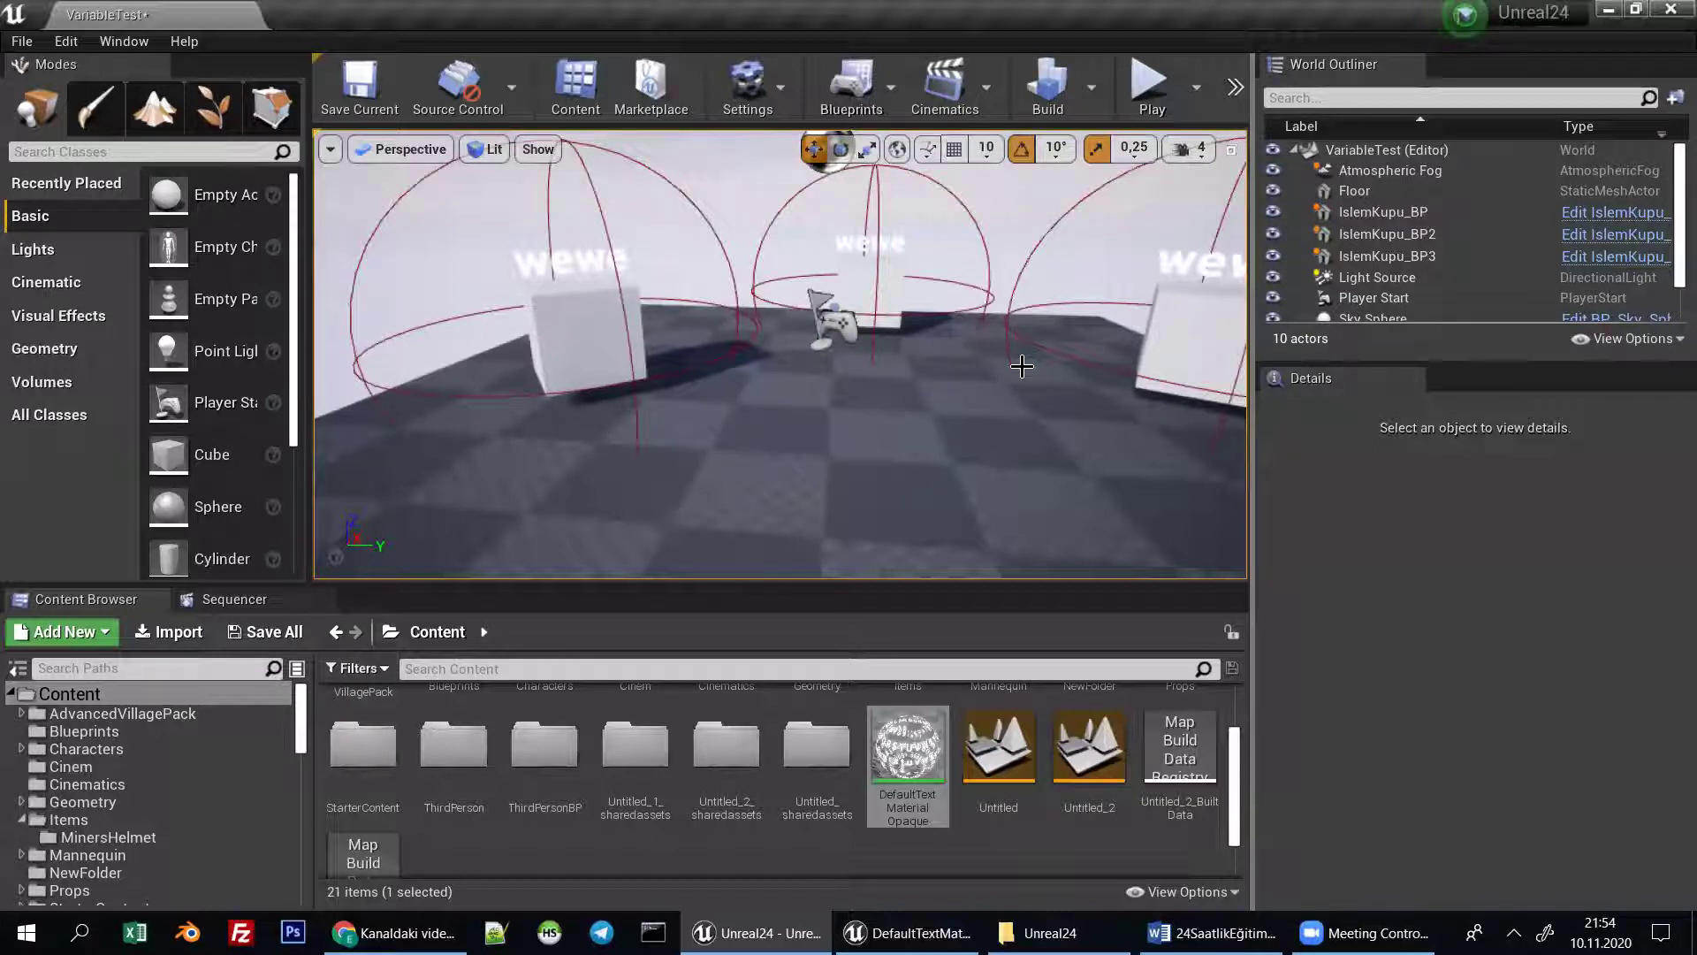
Reopen the text material, save IslemKupu_BP, glance at VariableTest, and return to IslemKupu_BP.
double_click(888, 703)
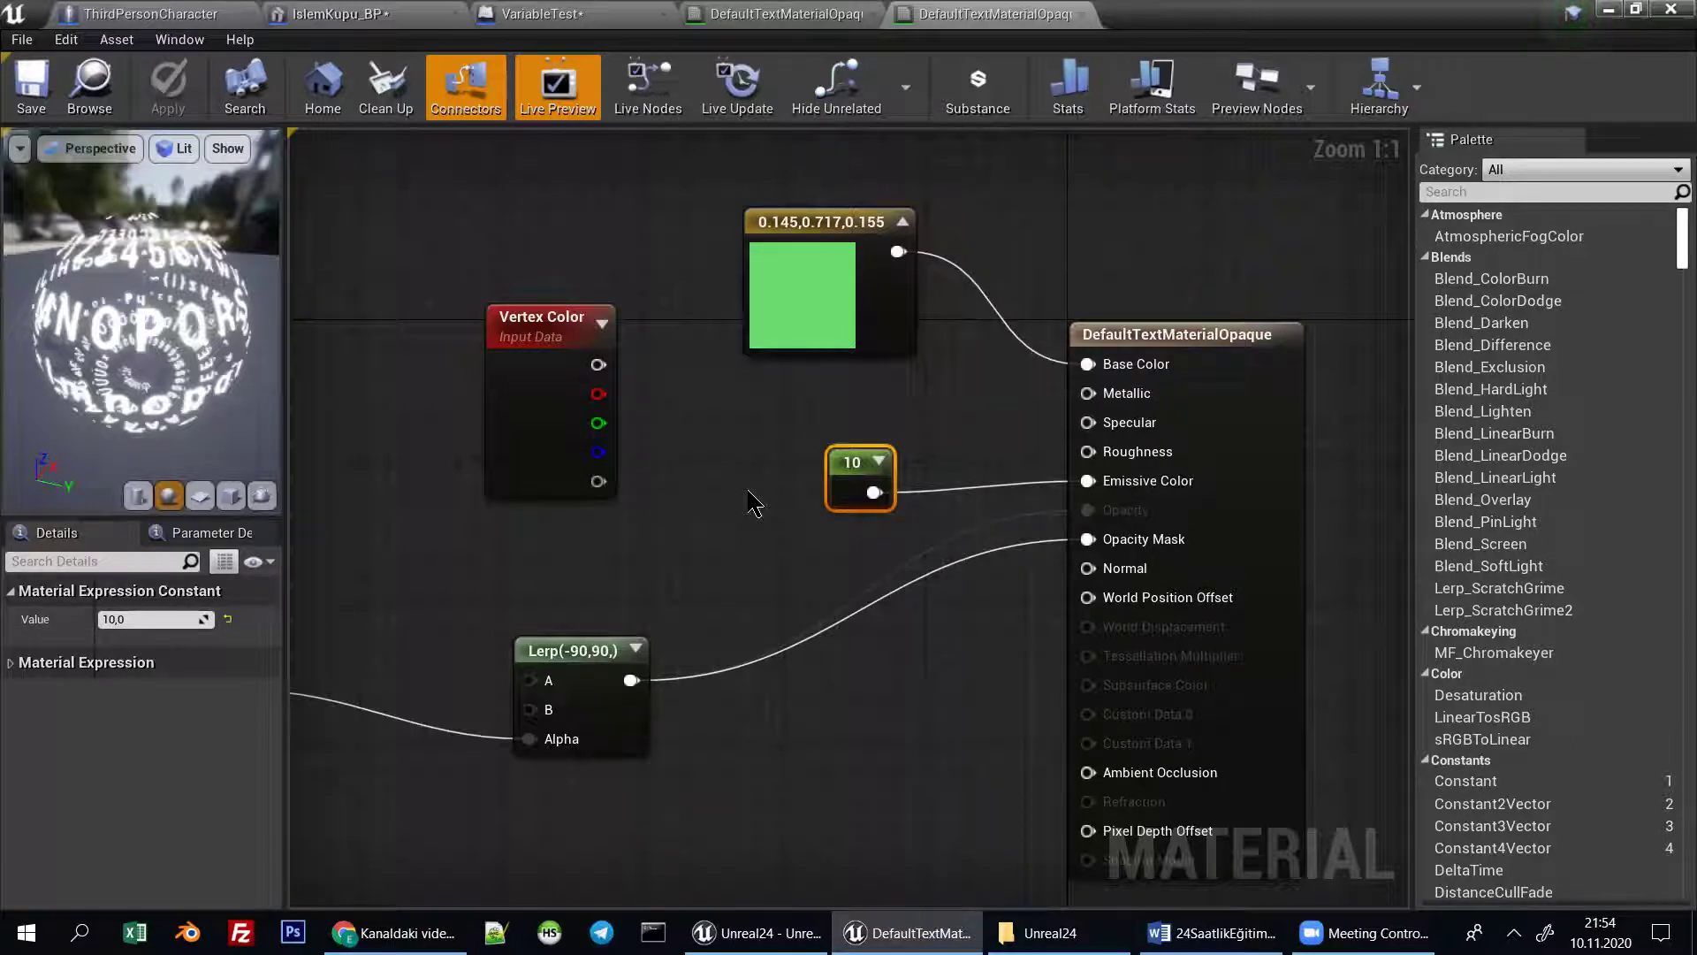
left_click(341, 13)
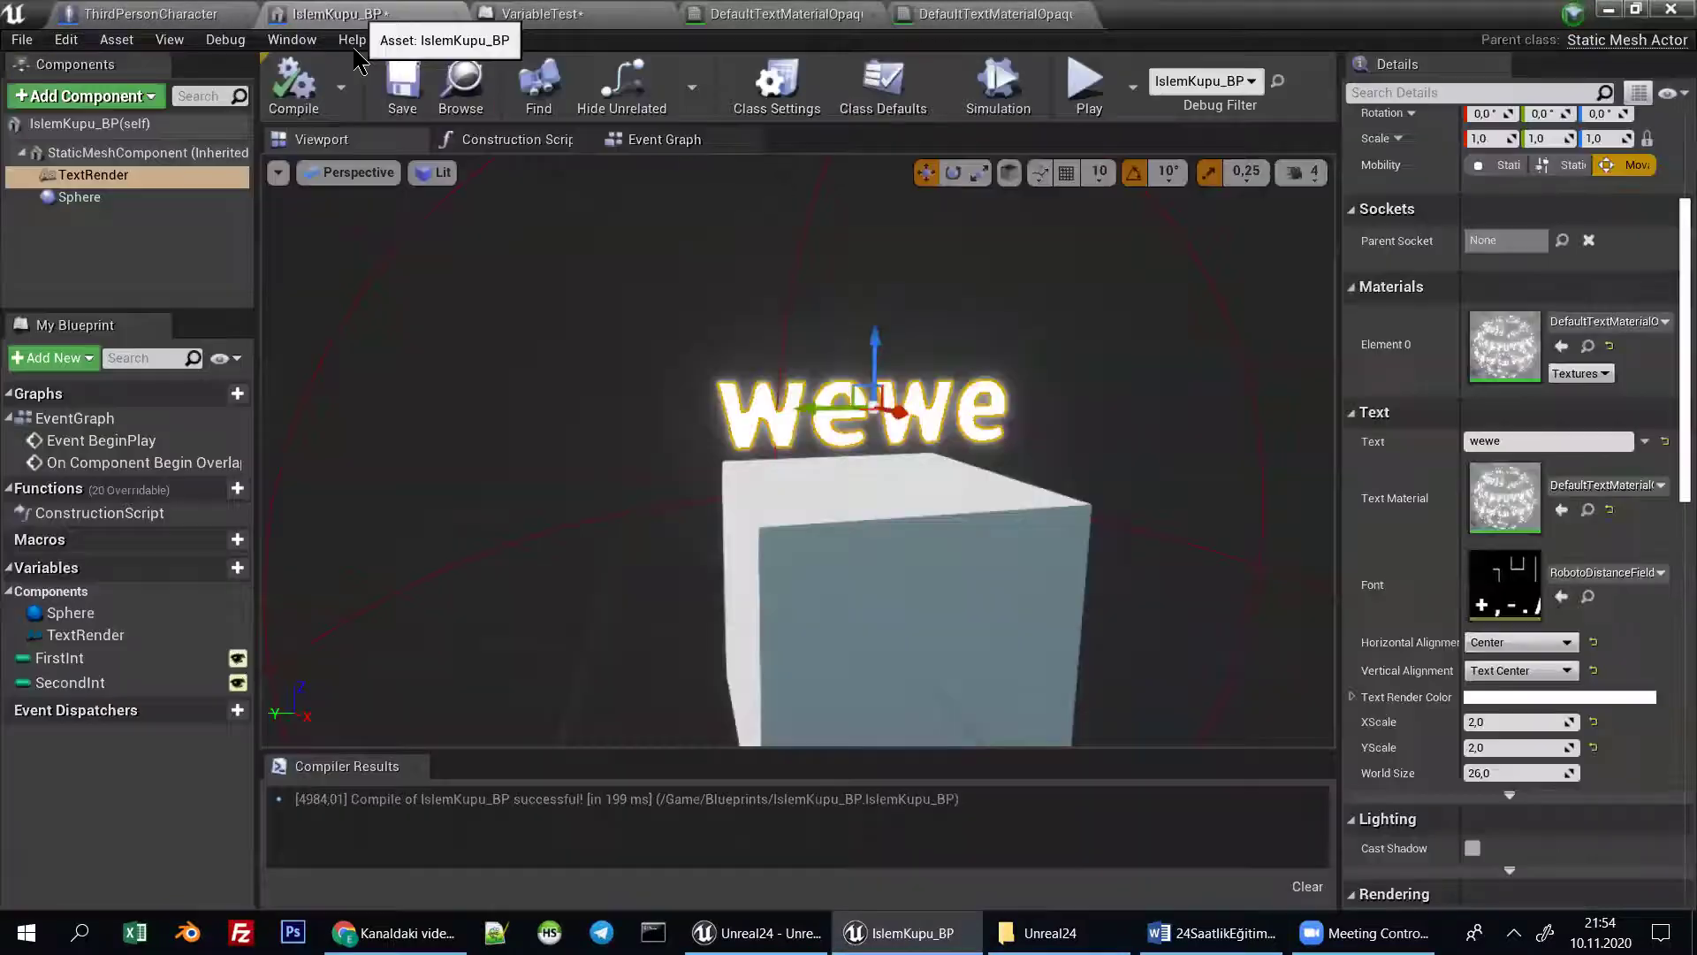
left_click(401, 81)
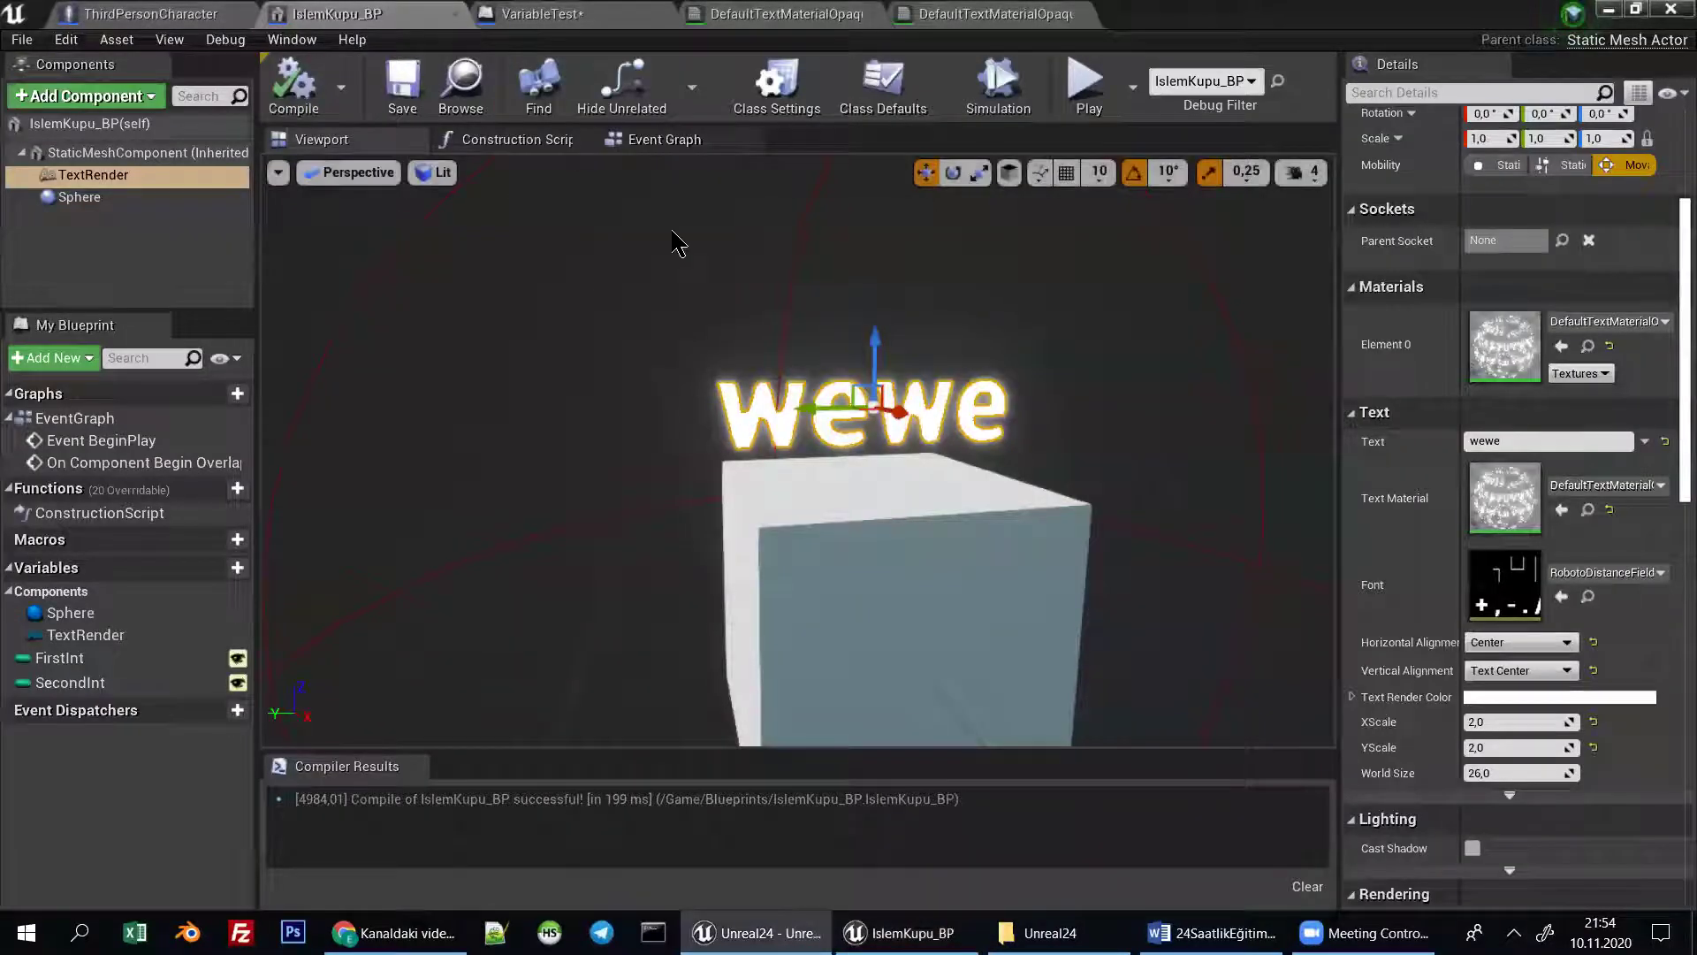
left_click(561, 14)
left_click(362, 14)
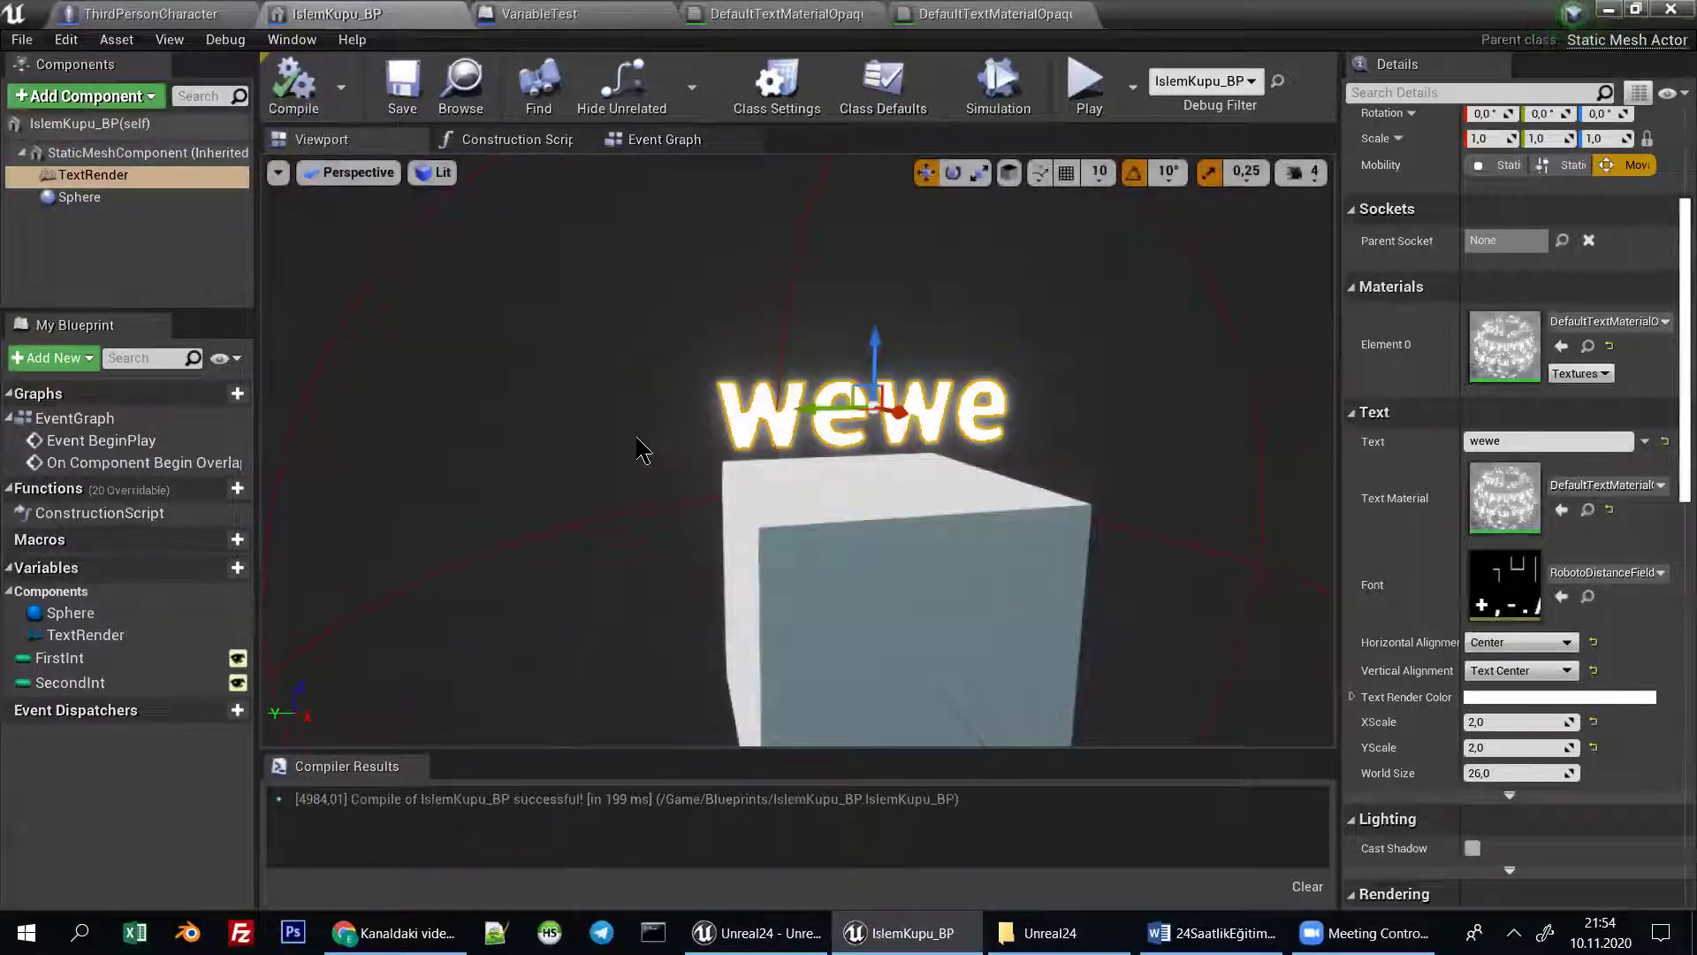